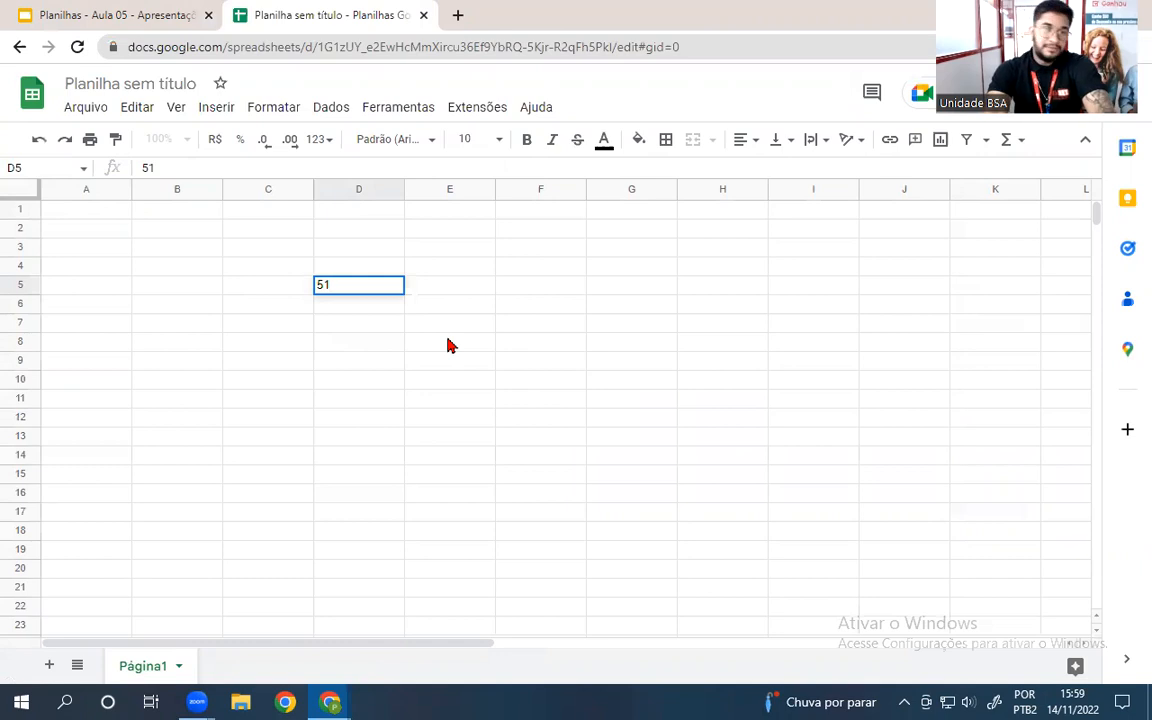
- Confirm 51 in D5 and enter 847 in E5
key("Tab")
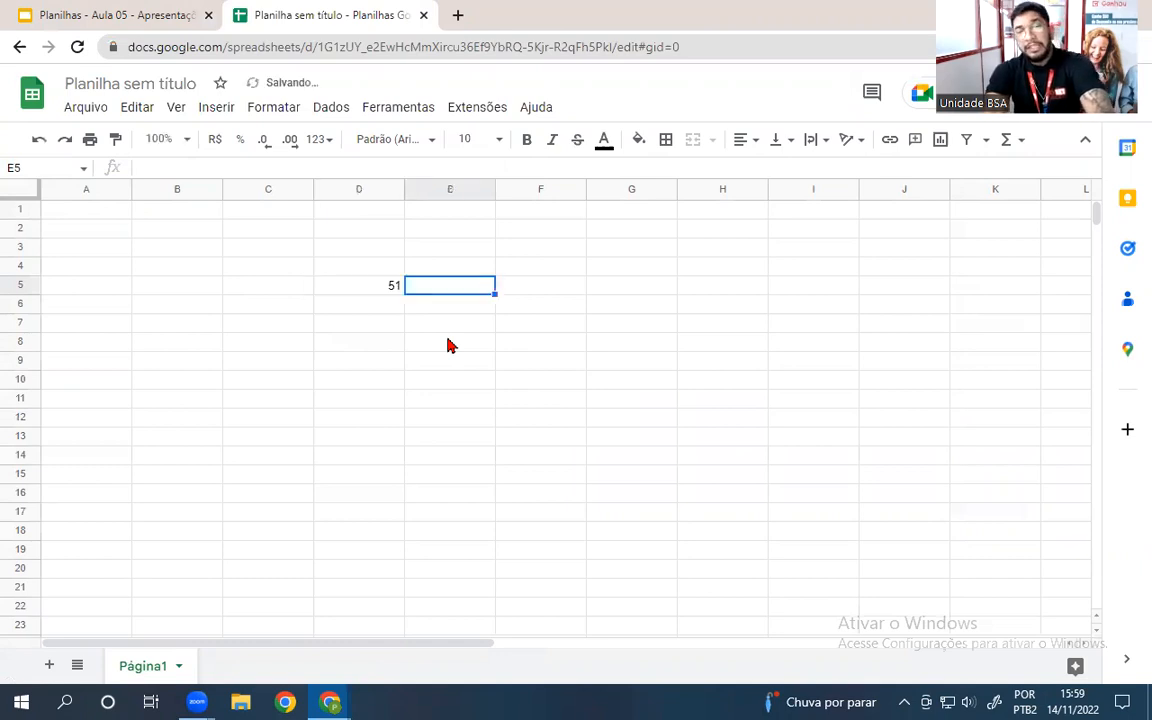
type("847")
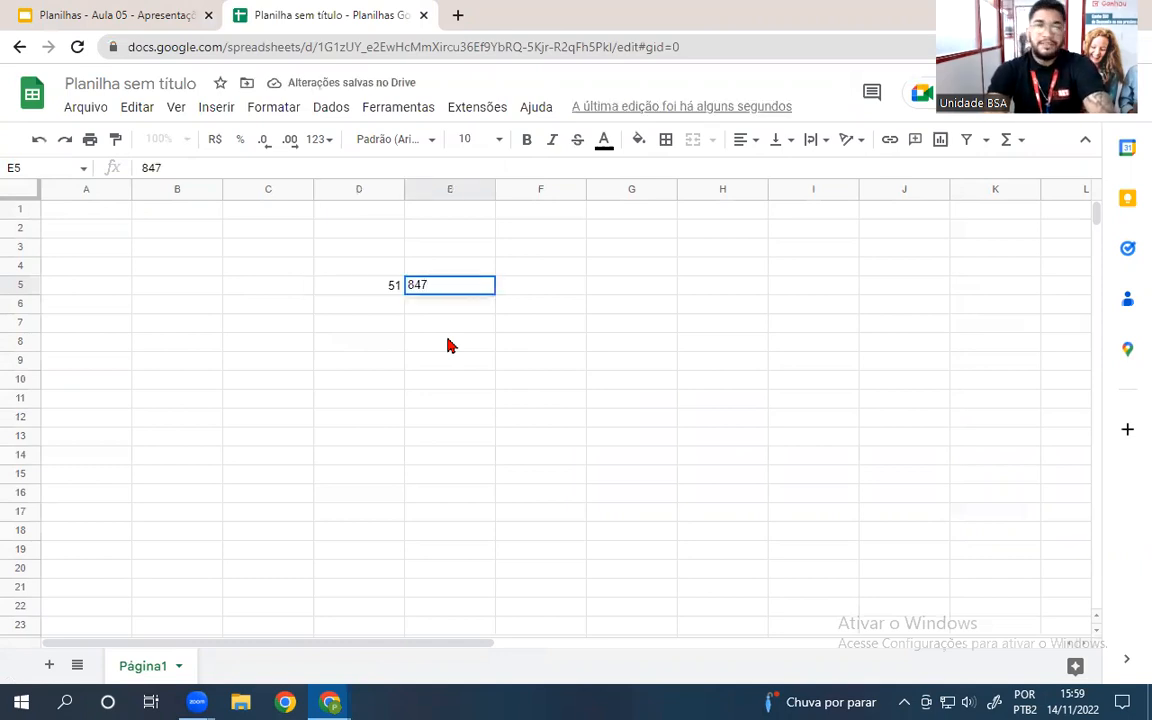
left_click(188, 418)
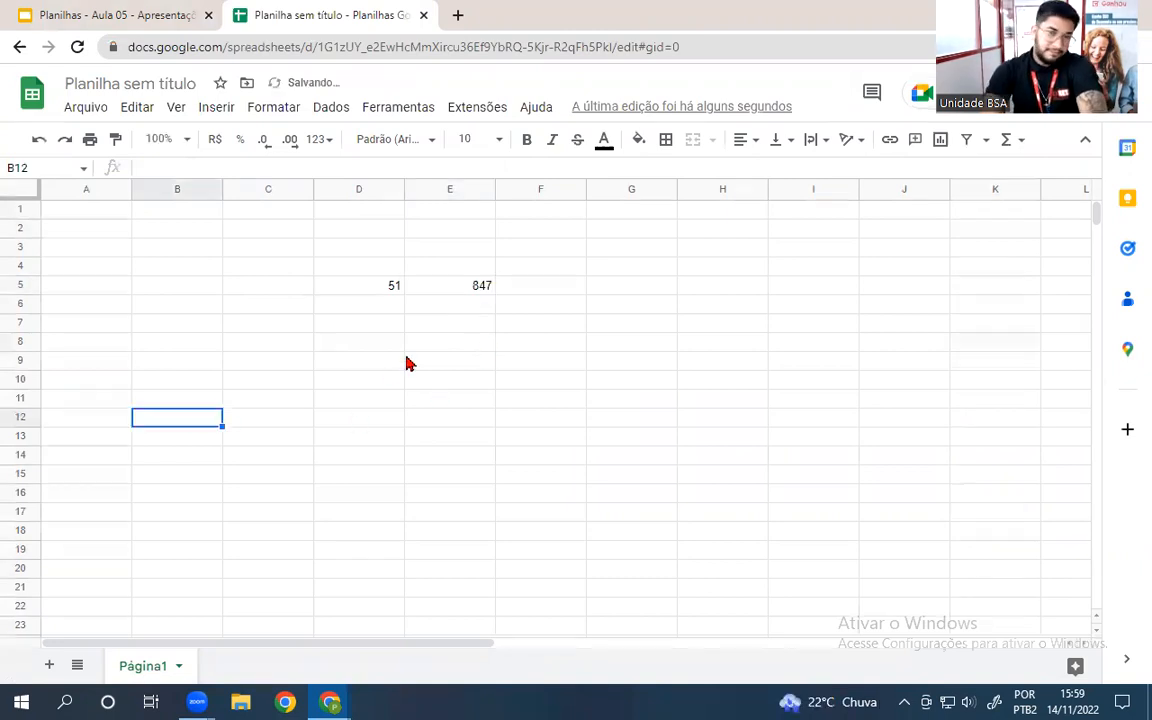
- Zoom the sheet to 200% and select cell E8 for a new formula
left_click(370, 304)
left_click(412, 342)
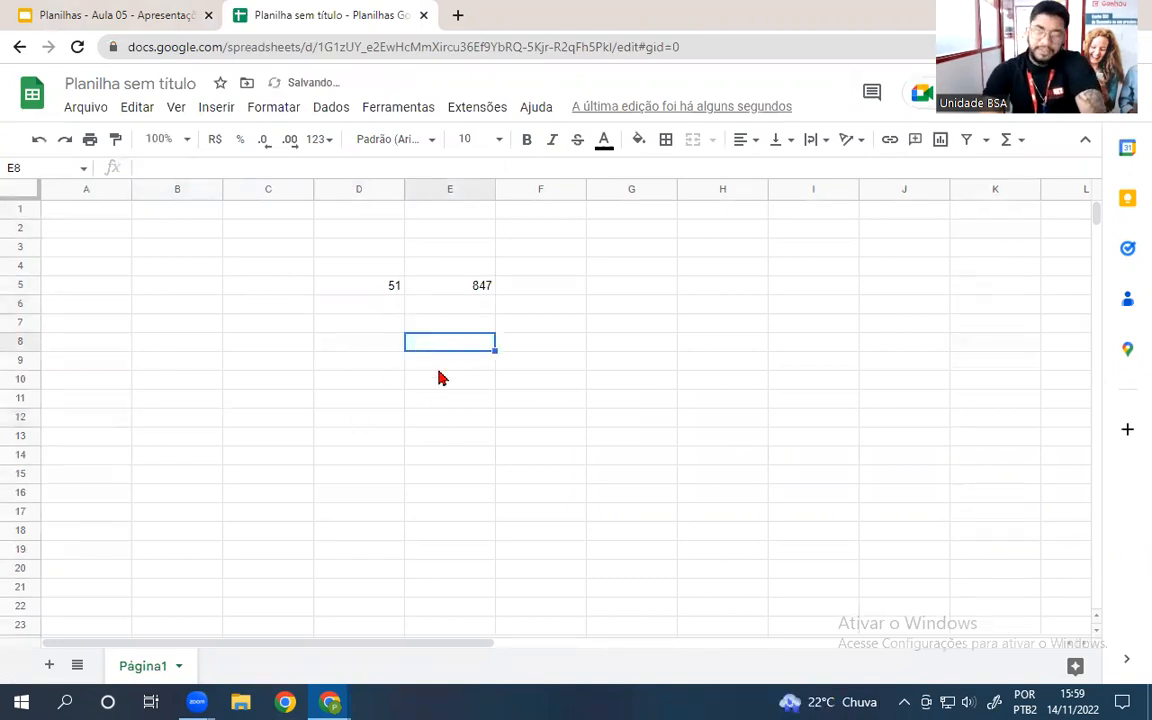
left_click(180, 140)
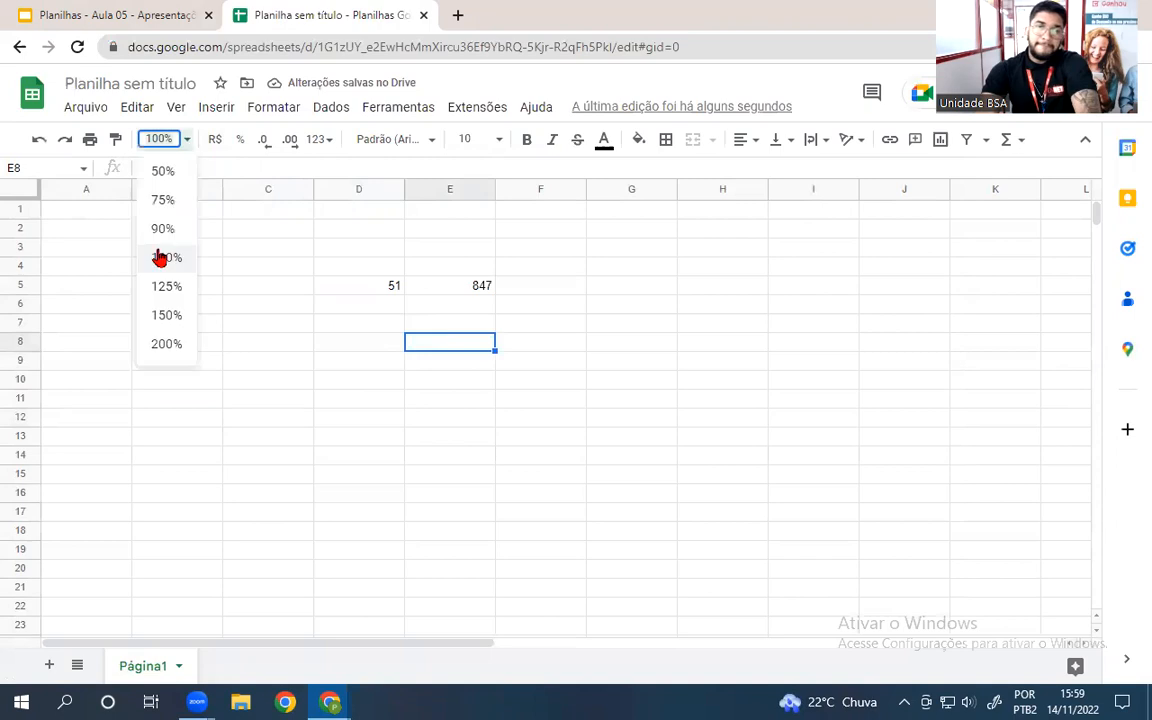
left_click(165, 344)
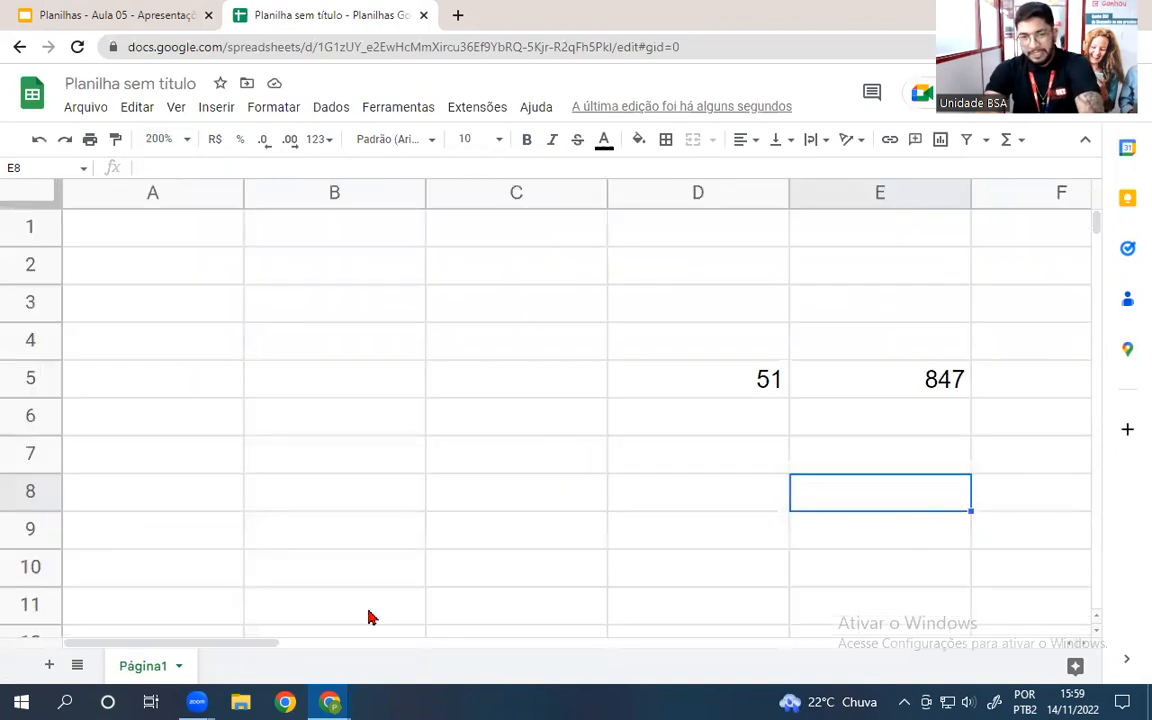
left_click_drag(113, 645, 200, 648)
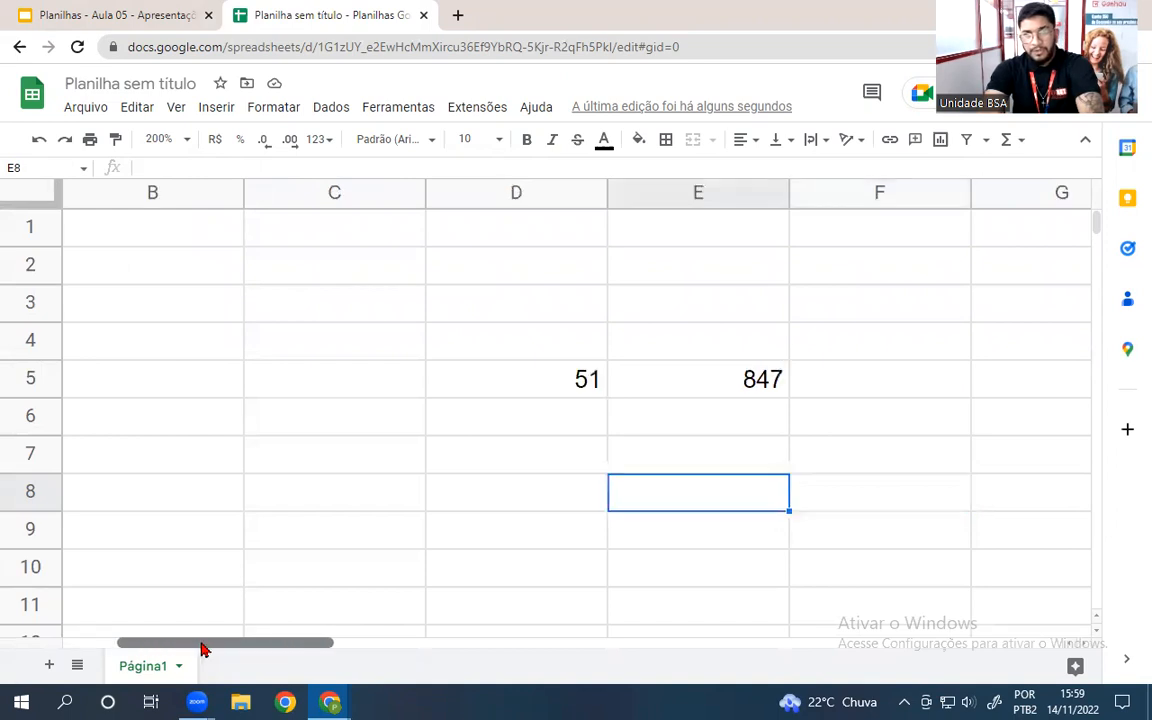
left_click(411, 560)
left_click(468, 501)
- Enter the formula =D5>E5 in E8, which returns FALSO
type("=")
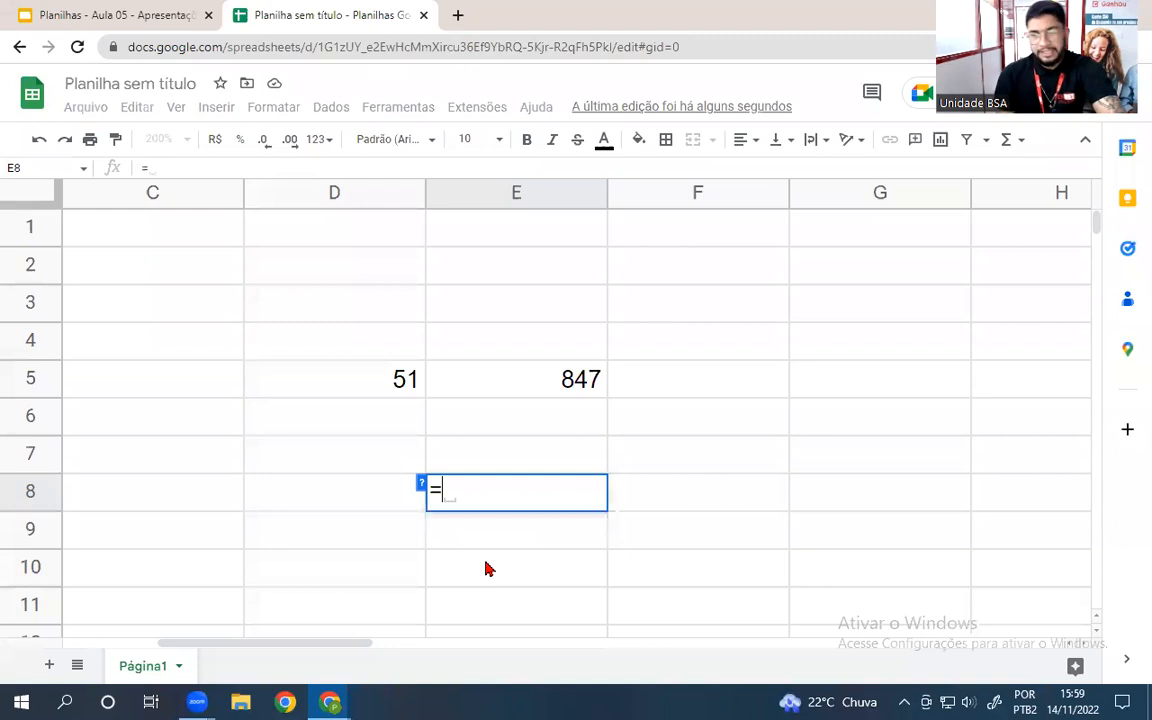
left_click(380, 378)
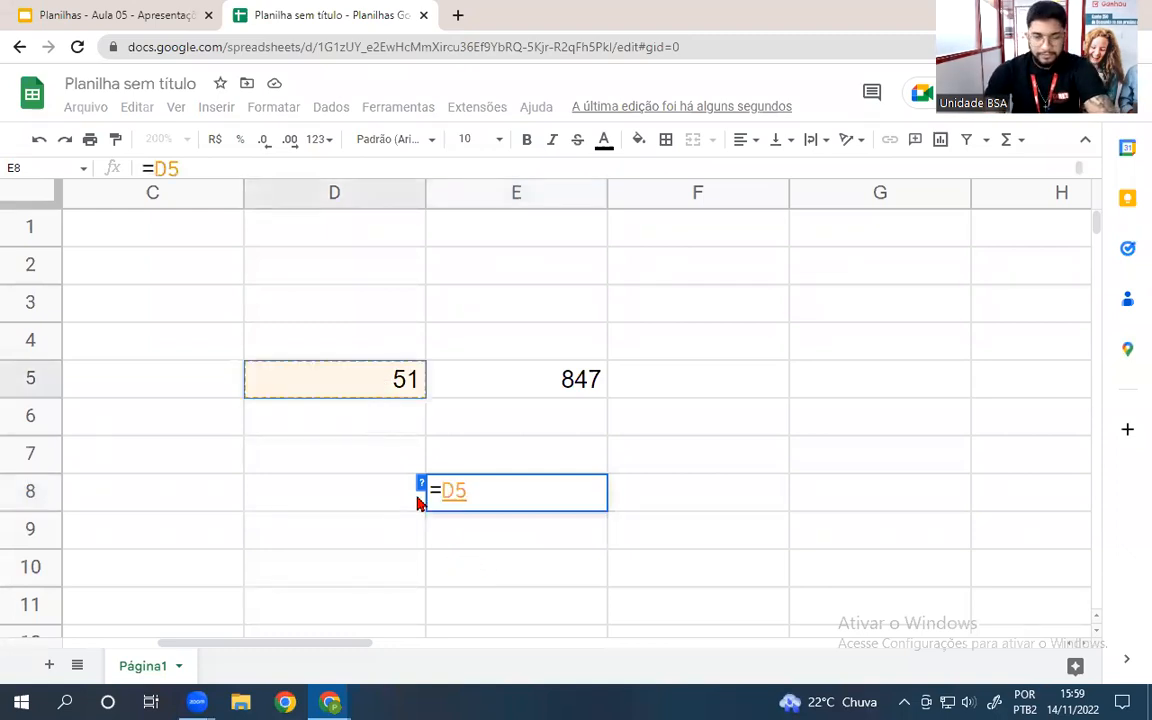
type(">")
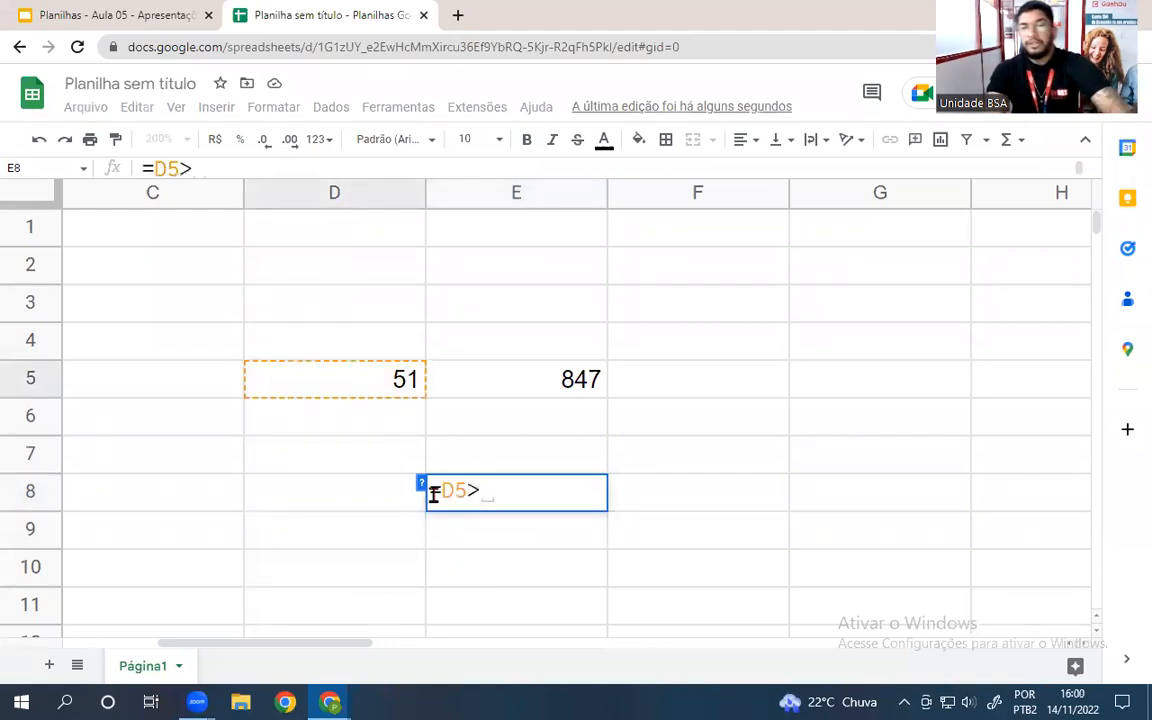
left_click(550, 379)
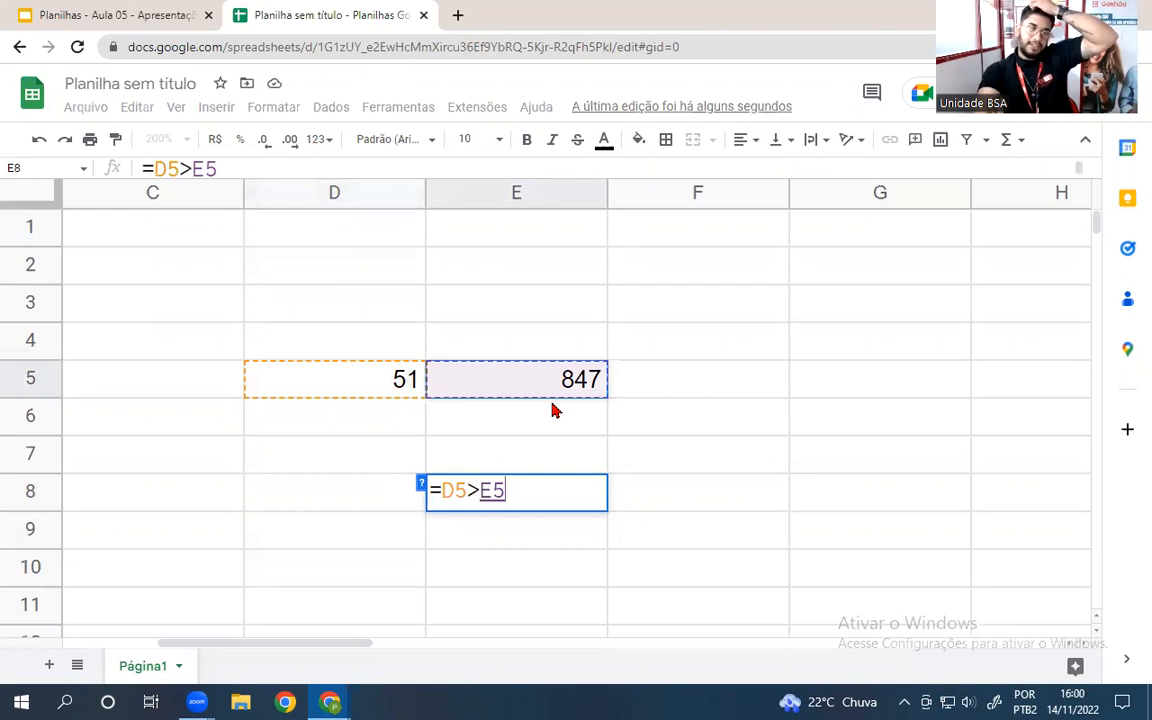
key("Return")
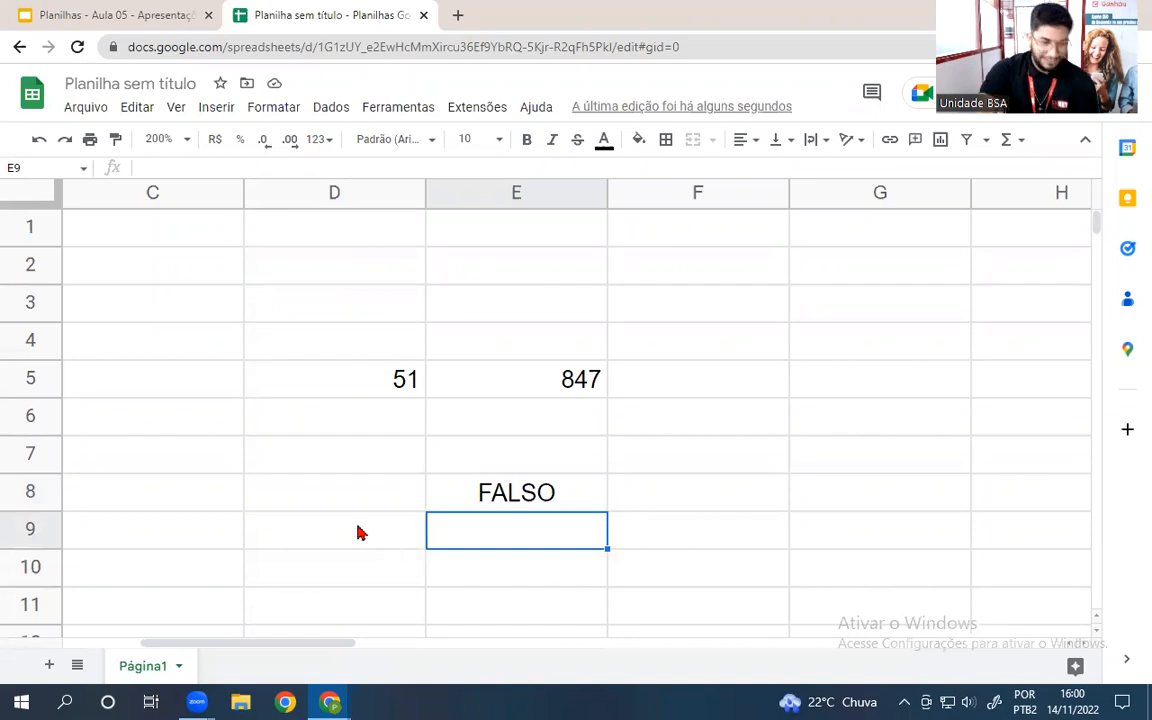
- Launch Paint from the Windows Start menu search for 'paint'
key("super")
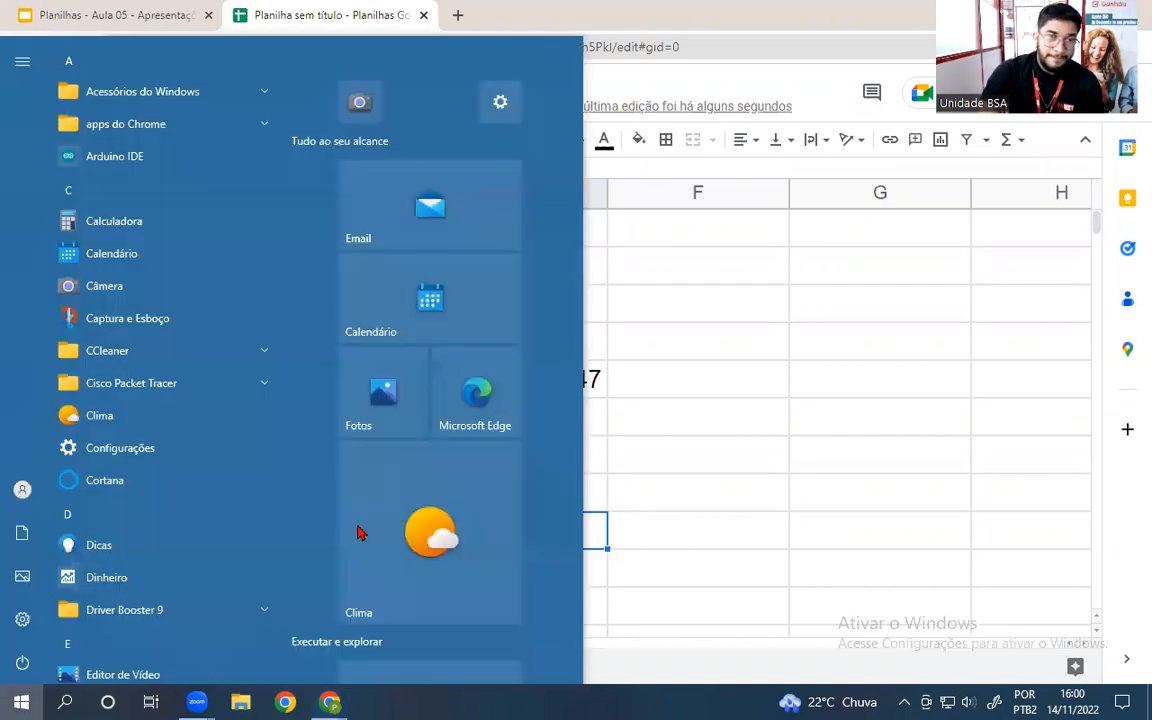
type("paint")
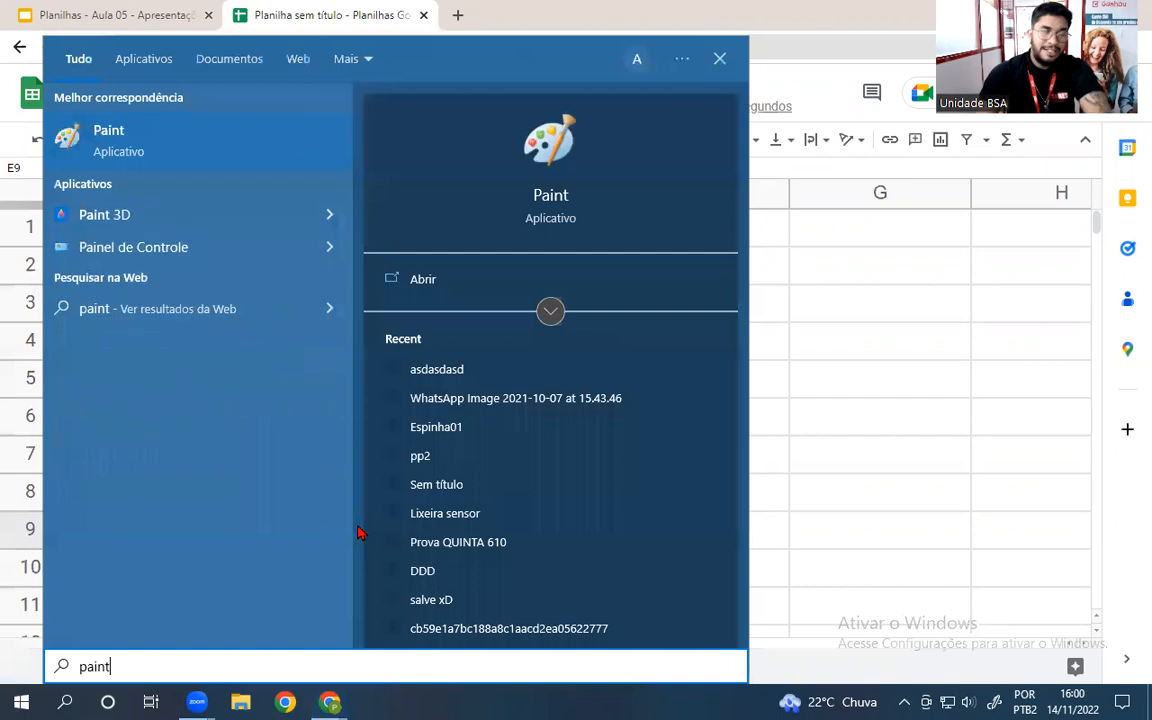
left_click(172, 141)
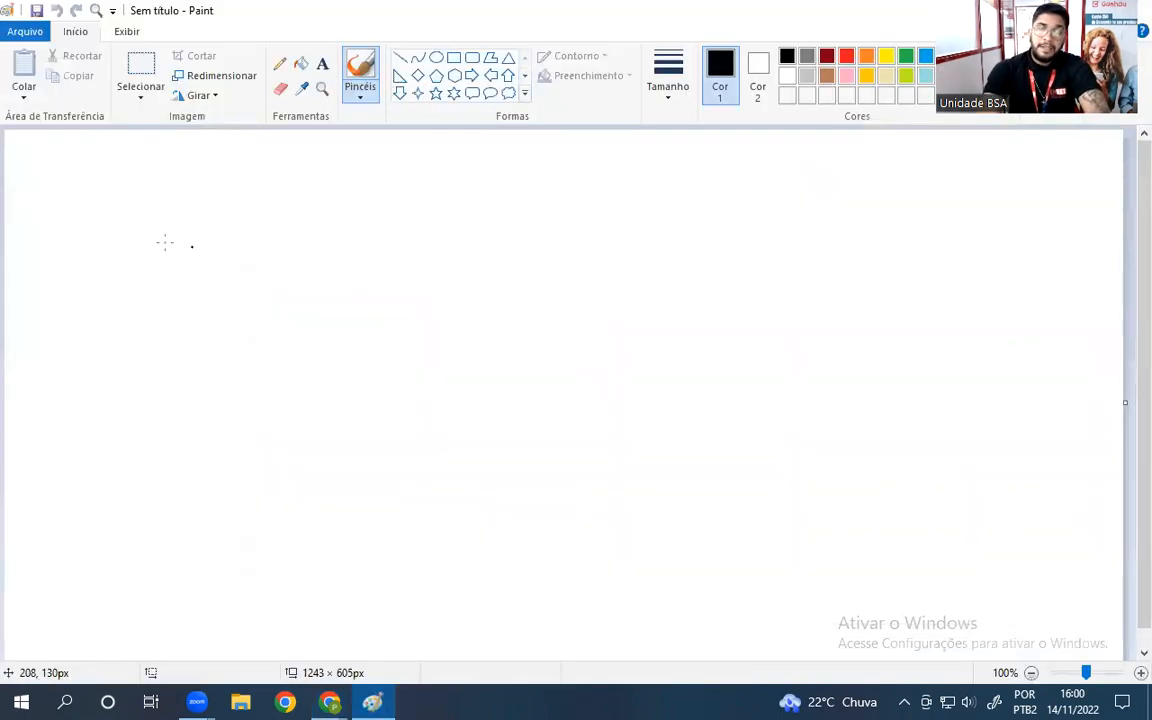
- Draw a black > and < with the number 10 between them
mouse_move(140, 237)
left_mouse_down()
mouse_move(262, 293)
mouse_move(88, 378)
left_mouse_up()
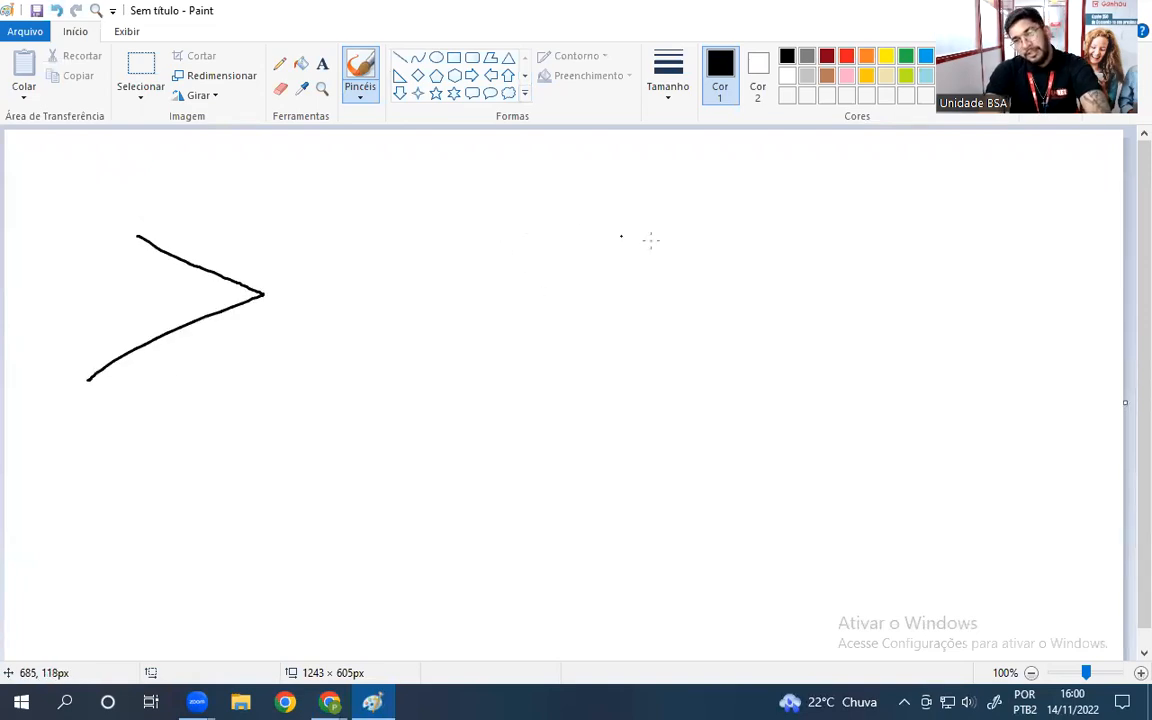
mouse_move(666, 242)
left_mouse_down()
mouse_move(566, 333)
mouse_move(771, 399)
left_mouse_up()
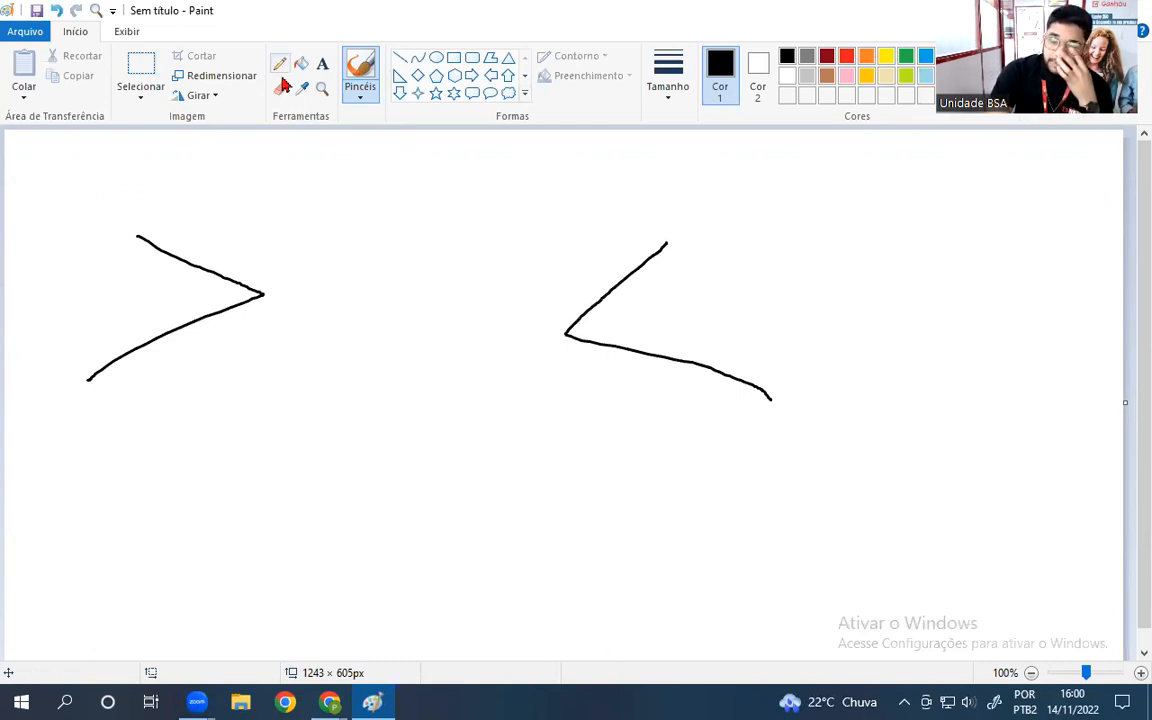
mouse_move(325, 297)
left_mouse_down()
mouse_move(340, 250)
mouse_move(325, 370)
mouse_move(365, 370)
left_mouse_up()
mouse_move(397, 291)
left_mouse_down()
mouse_move(445, 249)
mouse_move(372, 338)
left_mouse_up()
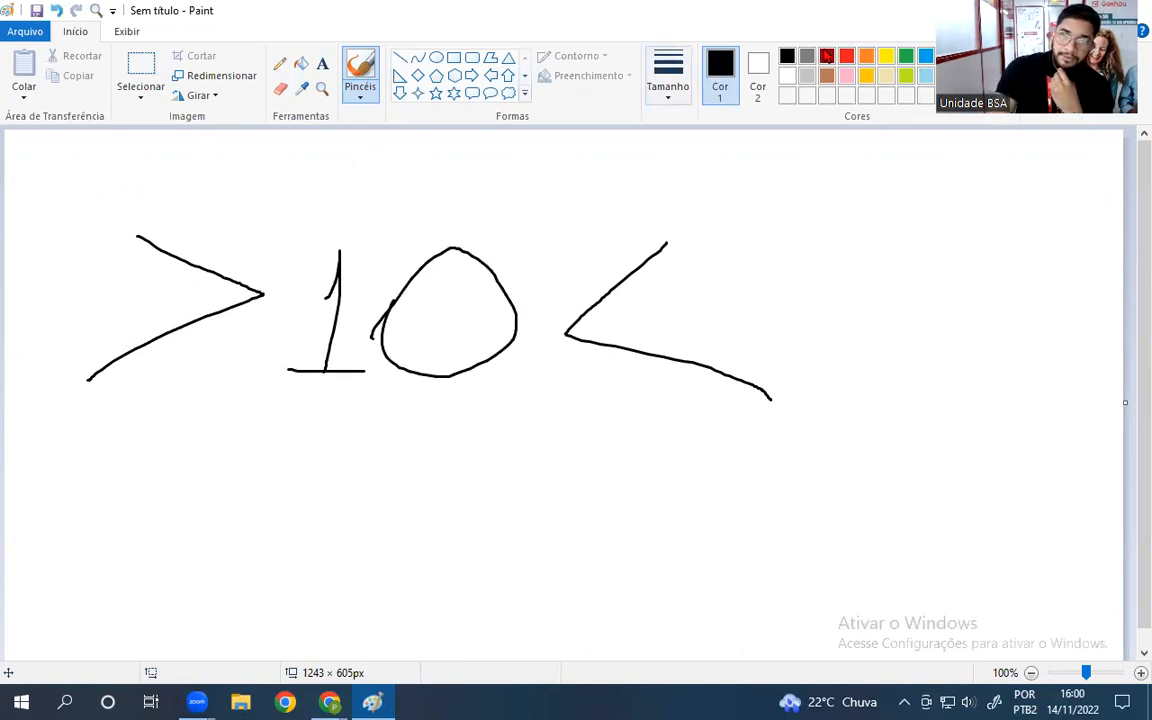
- Add a red circle, beige underline, green arrow and blue circle around the signs
left_click(846, 55)
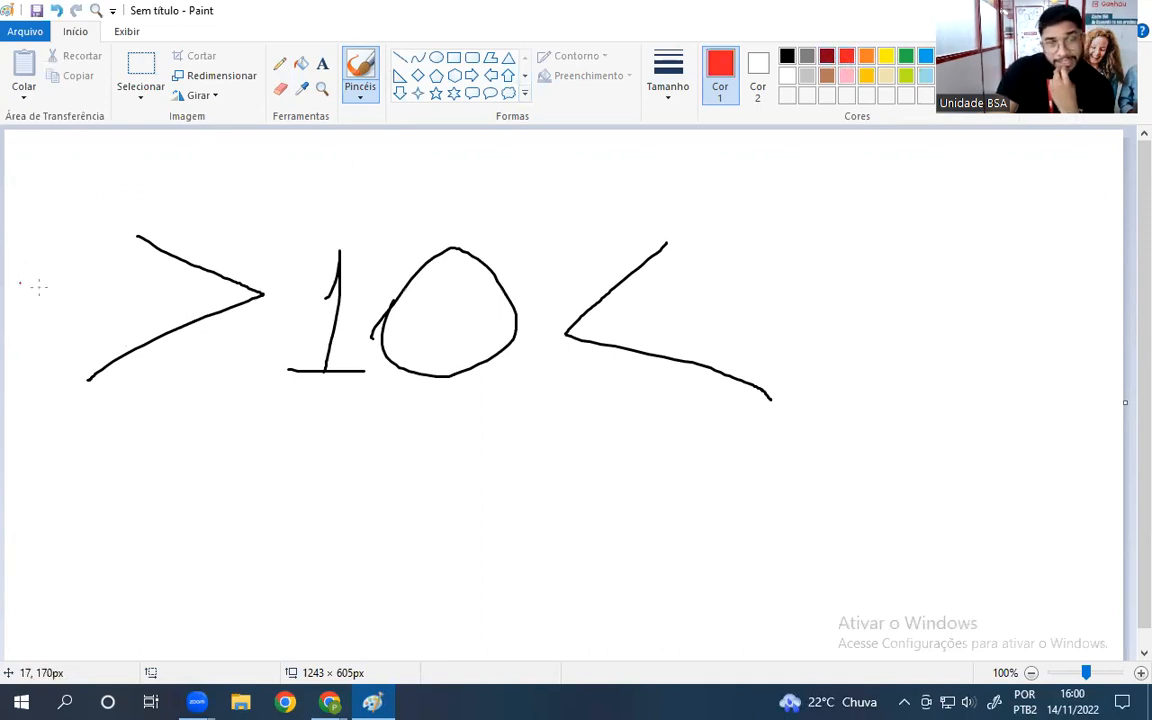
mouse_move(28, 323)
left_mouse_down()
mouse_move(13, 355)
mouse_move(33, 250)
mouse_move(16, 340)
mouse_move(51, 385)
left_mouse_up()
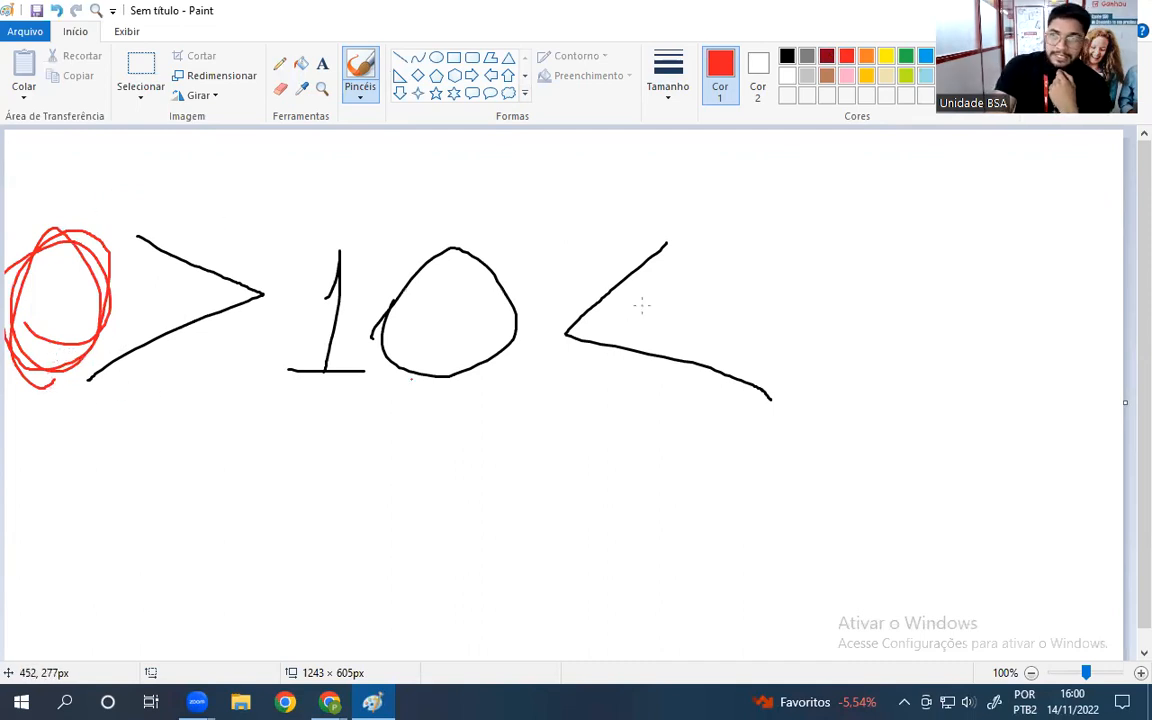
left_click(886, 75)
mouse_move(167, 404)
left_mouse_down()
mouse_move(260, 392)
mouse_move(82, 398)
mouse_move(285, 393)
mouse_move(88, 398)
mouse_move(152, 398)
left_mouse_up()
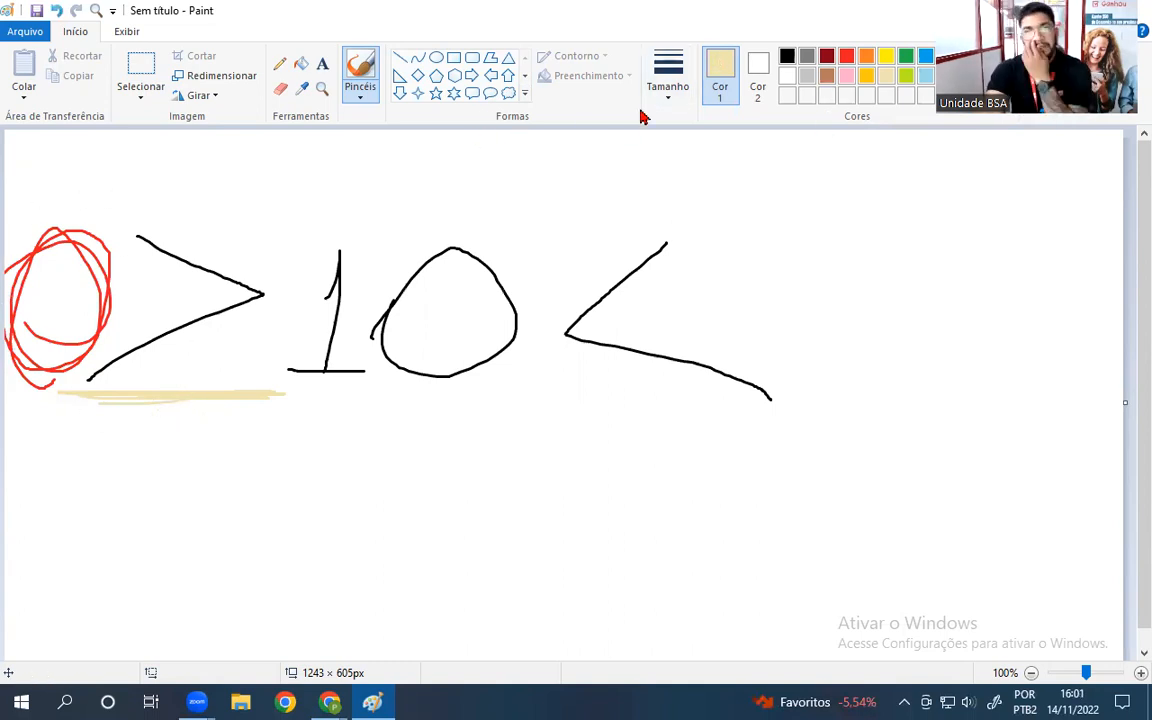
left_click(906, 75)
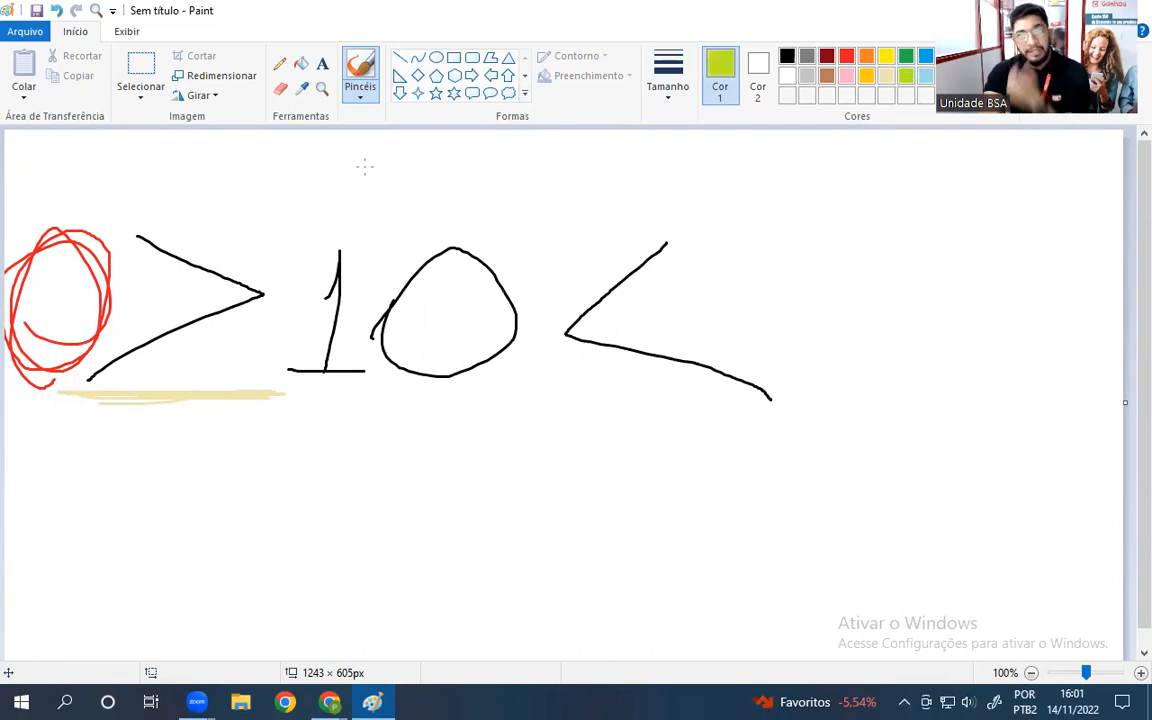
mouse_move(29, 150)
left_mouse_down()
mouse_move(35, 212)
mouse_move(50, 182)
left_mouse_up()
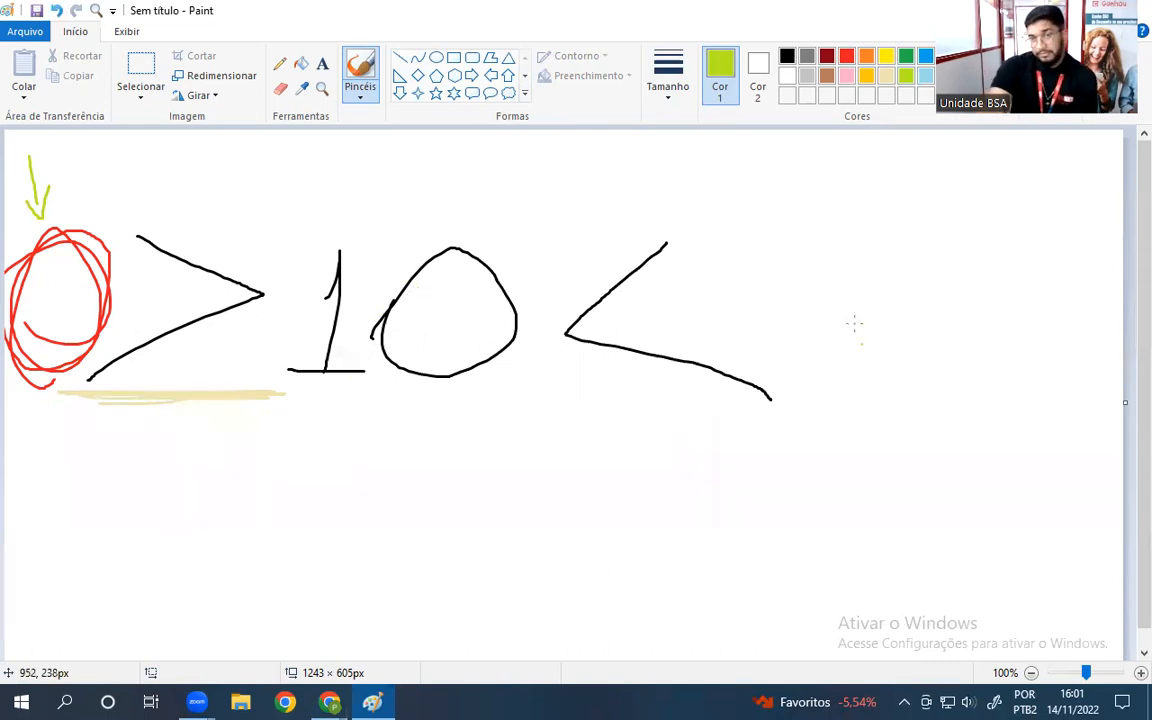
left_click(925, 55)
mouse_move(820, 235)
left_mouse_down()
mouse_move(813, 219)
mouse_move(812, 318)
mouse_move(835, 255)
left_mouse_up()
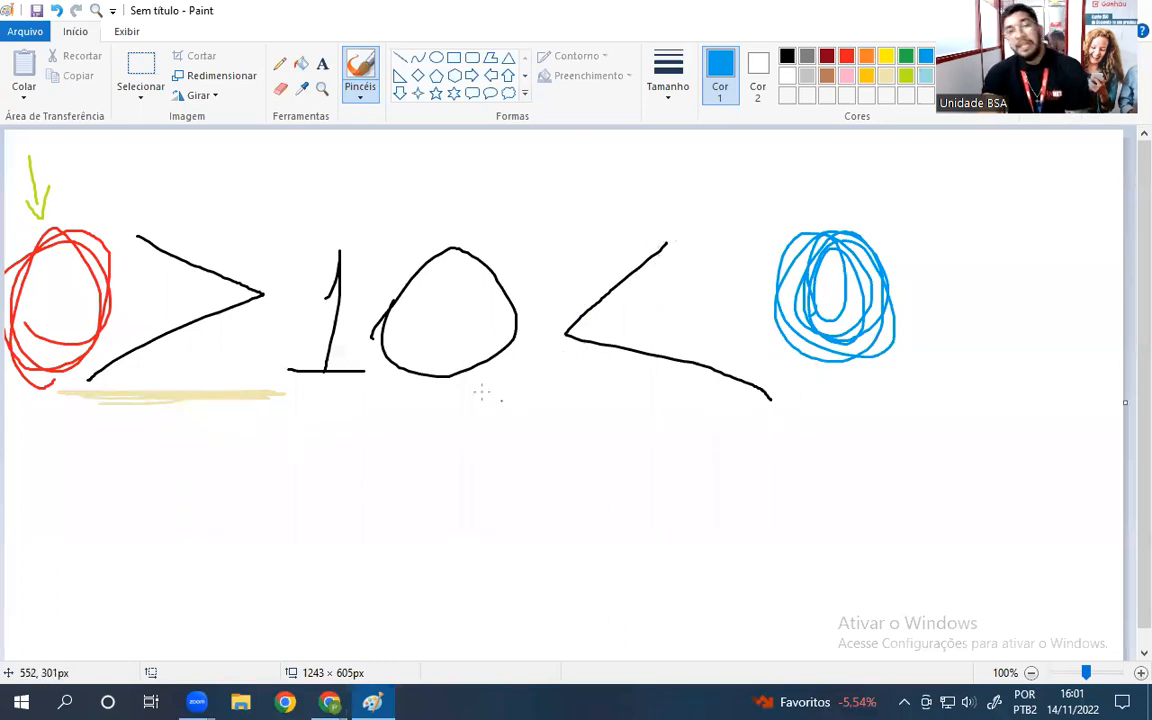
- Underline the 10 and the blue circle in gray, then retrace the > and < in black
left_click(807, 57)
mouse_move(316, 403)
left_mouse_down()
mouse_move(582, 408)
mouse_move(484, 403)
left_mouse_up()
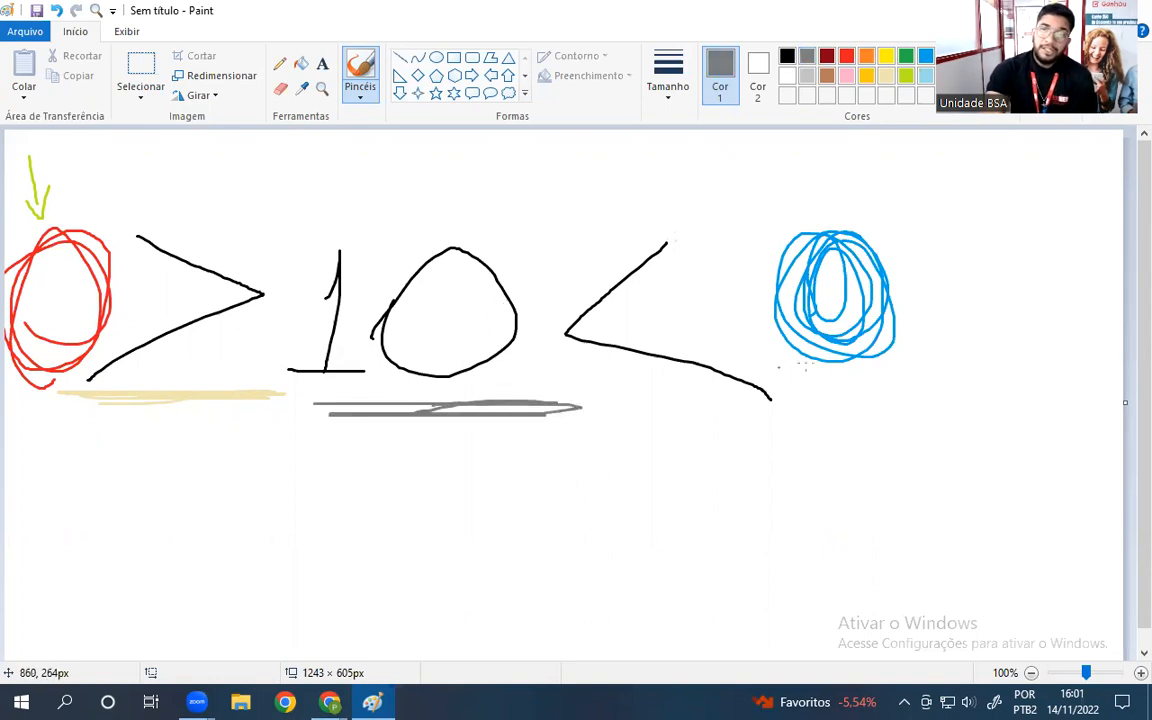
mouse_move(790, 381)
left_mouse_down()
mouse_move(802, 378)
mouse_move(779, 376)
left_mouse_up()
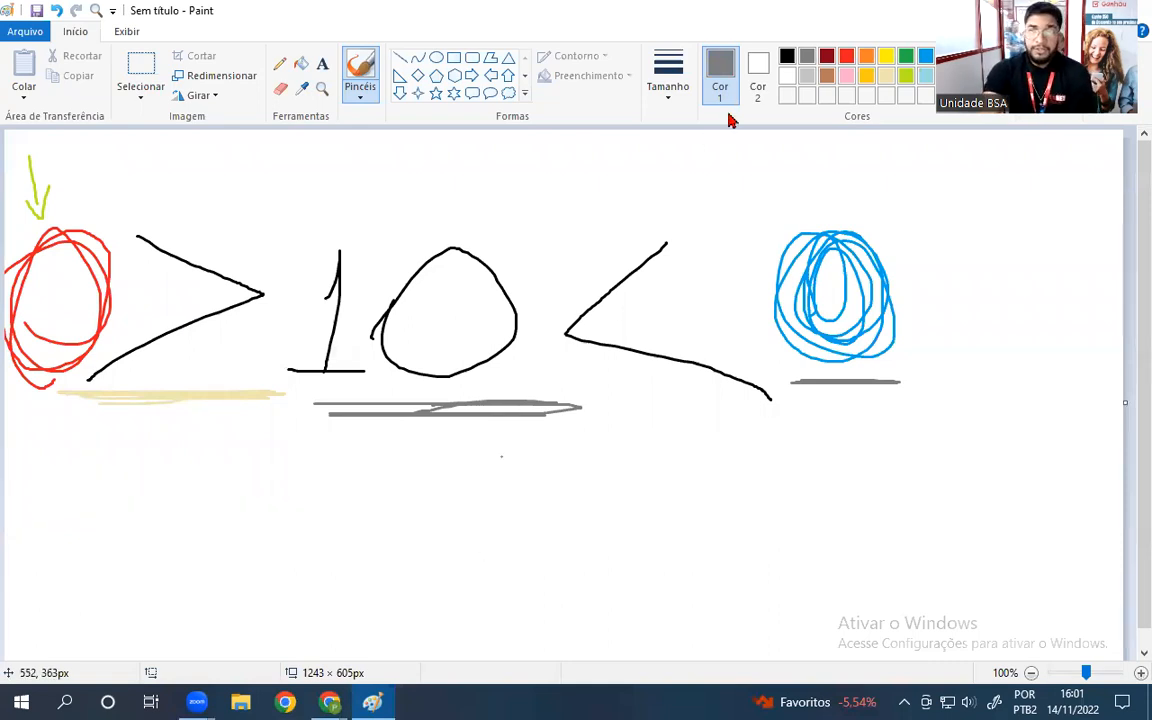
left_click(787, 56)
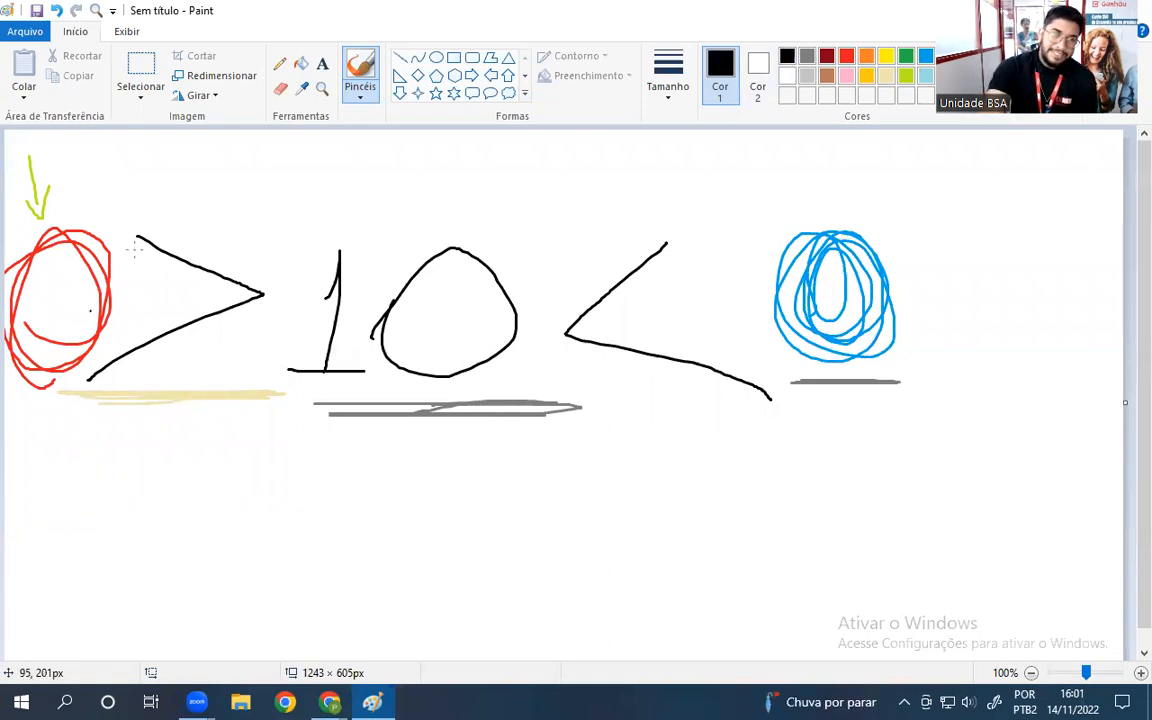
mouse_move(139, 237)
left_mouse_down()
mouse_move(140, 282)
mouse_move(138, 261)
mouse_move(222, 304)
mouse_move(165, 280)
mouse_move(112, 310)
mouse_move(85, 360)
left_mouse_up()
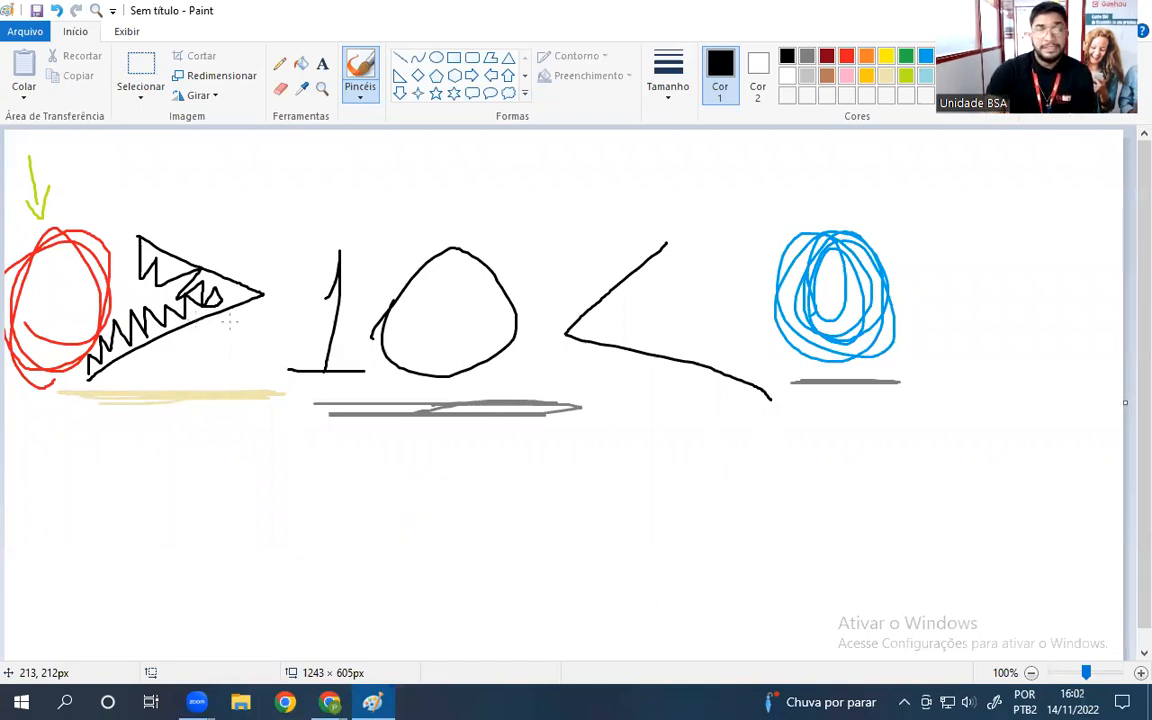
mouse_move(668, 242)
left_mouse_down()
mouse_move(655, 315)
mouse_move(614, 294)
mouse_move(597, 320)
mouse_move(640, 308)
mouse_move(693, 327)
mouse_move(769, 396)
left_mouse_up()
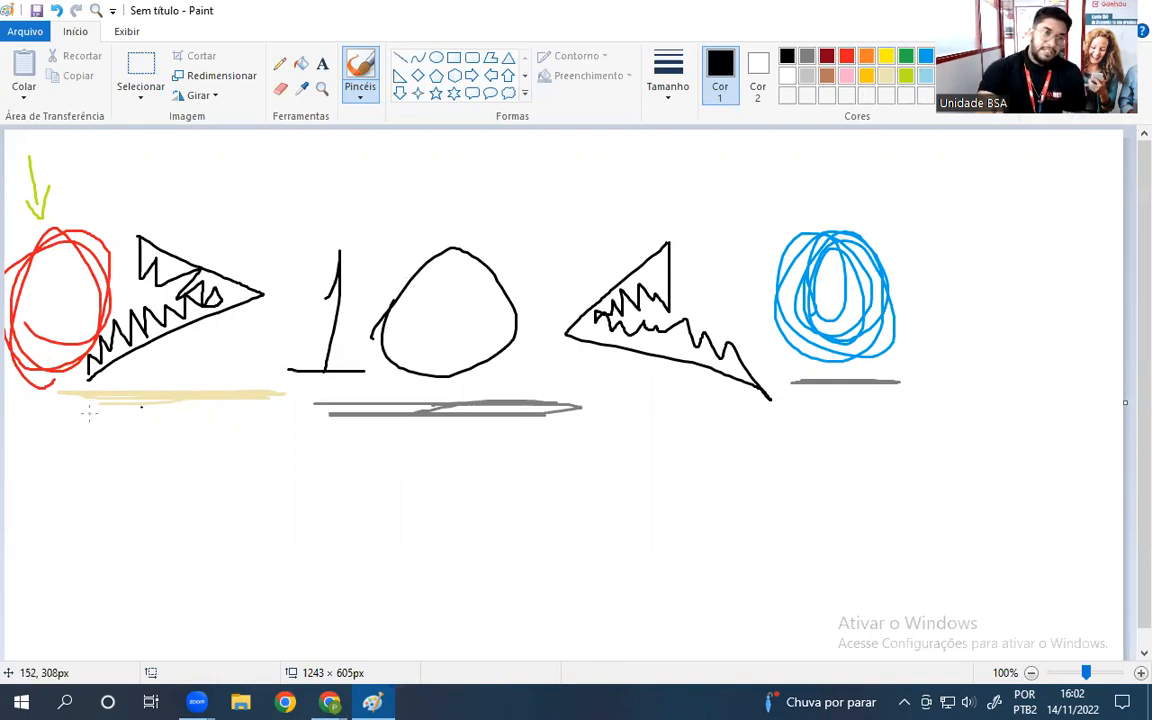
- Draw black curved strokes, an underline scribble, and a new < > pair at lower right
mouse_move(26, 411)
left_mouse_down()
mouse_move(220, 474)
mouse_move(230, 455)
mouse_move(265, 476)
left_mouse_up()
mouse_move(800, 455)
left_mouse_down()
mouse_move(579, 461)
mouse_move(615, 451)
left_mouse_up()
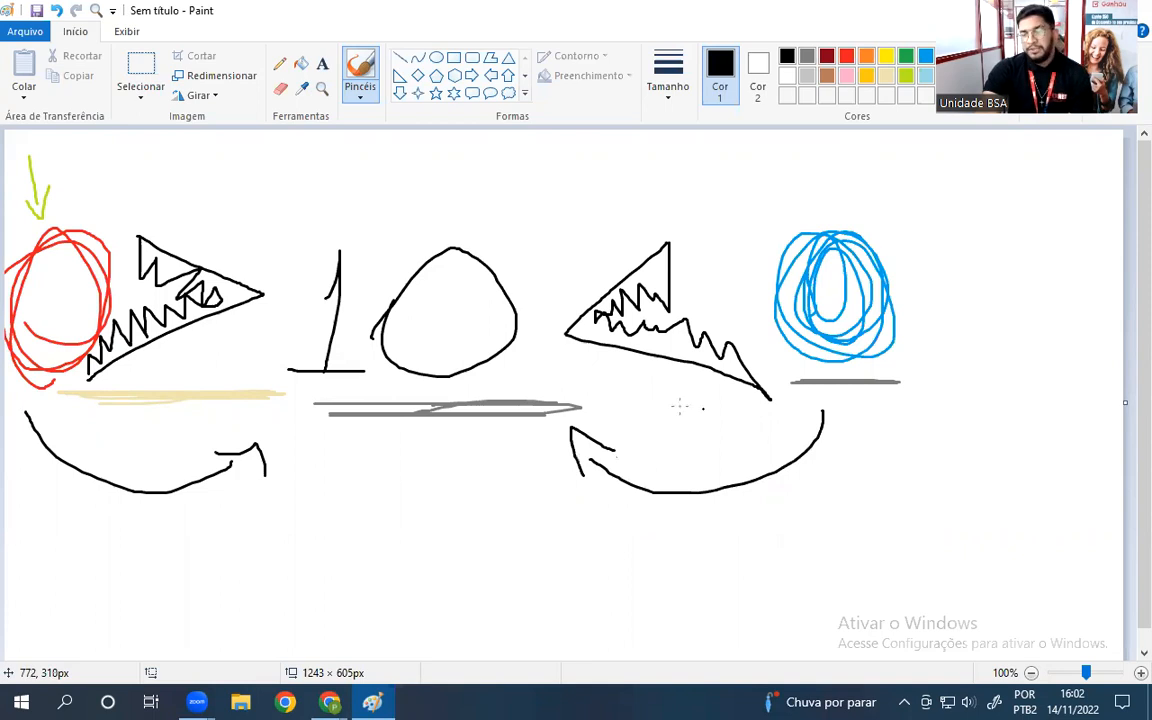
left_click_drag(708, 405, 575, 392)
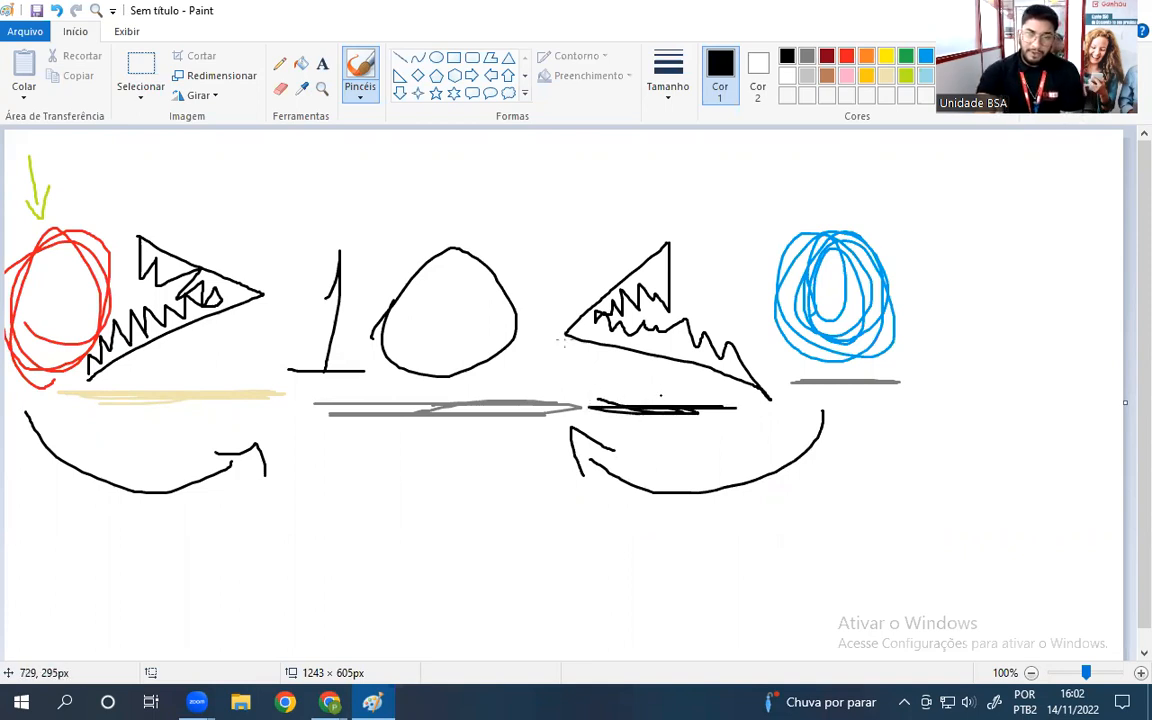
scroll(563, 341, "down", 1)
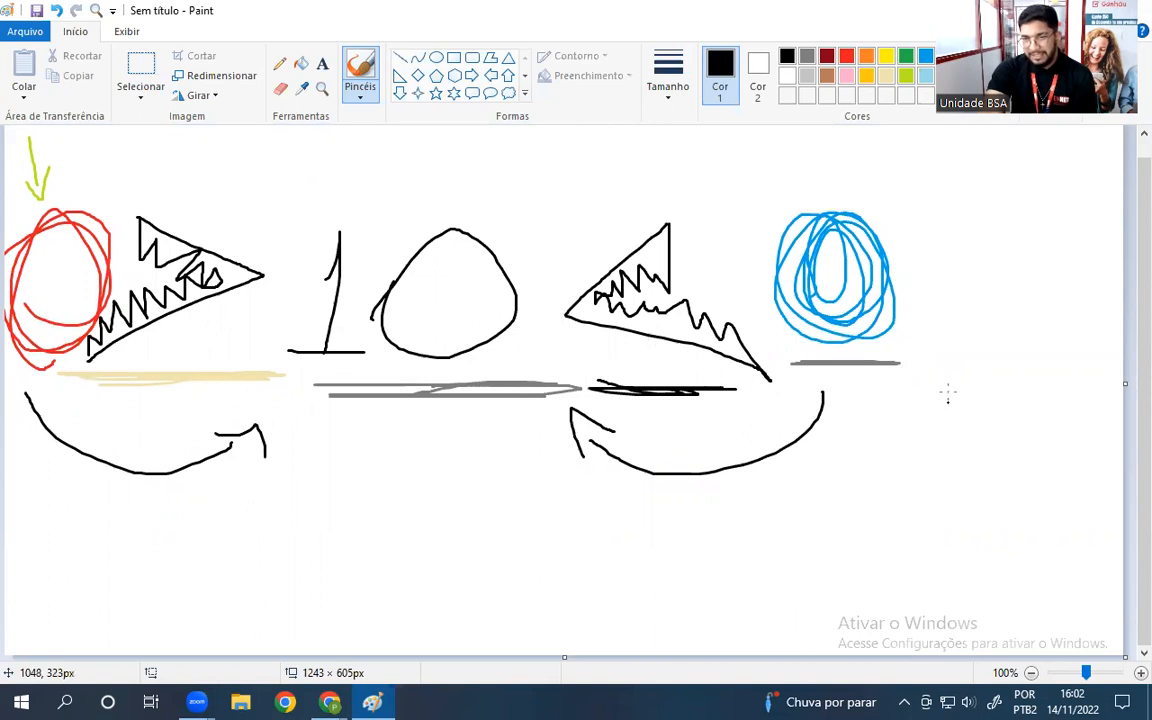
mouse_move(944, 384)
left_mouse_down()
mouse_move(869, 434)
mouse_move(986, 489)
left_mouse_up()
left_click(1000, 473)
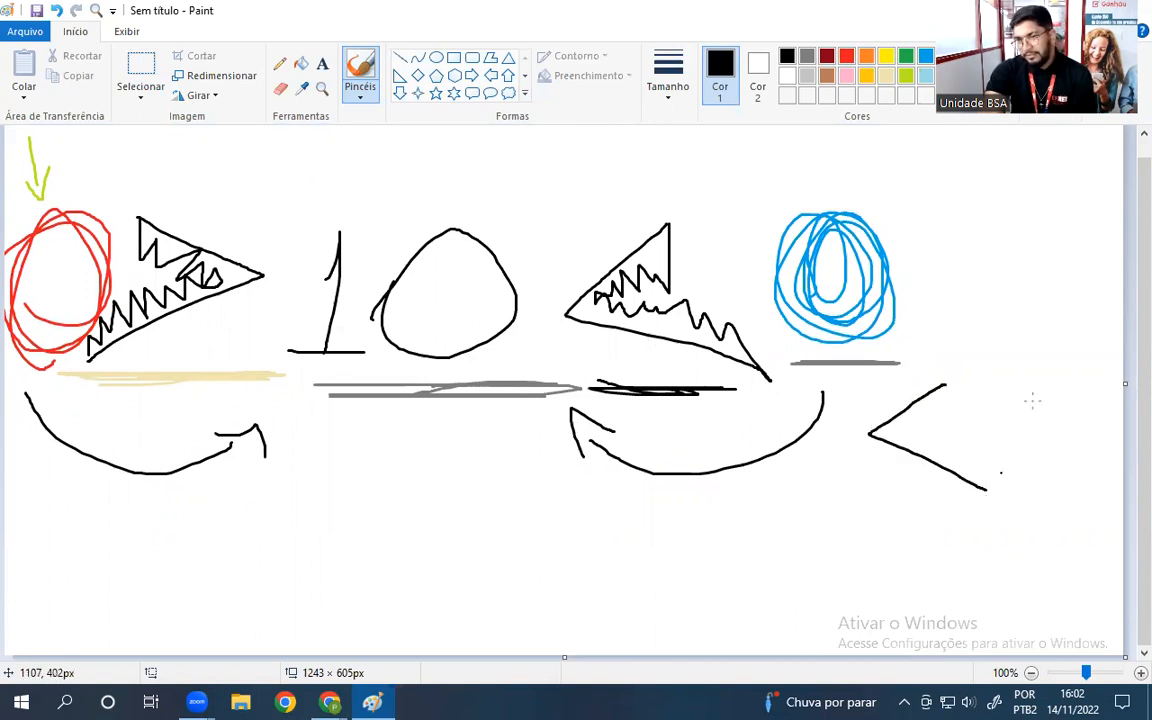
mouse_move(1022, 385)
left_mouse_down()
mouse_move(1101, 416)
mouse_move(1052, 497)
left_mouse_up()
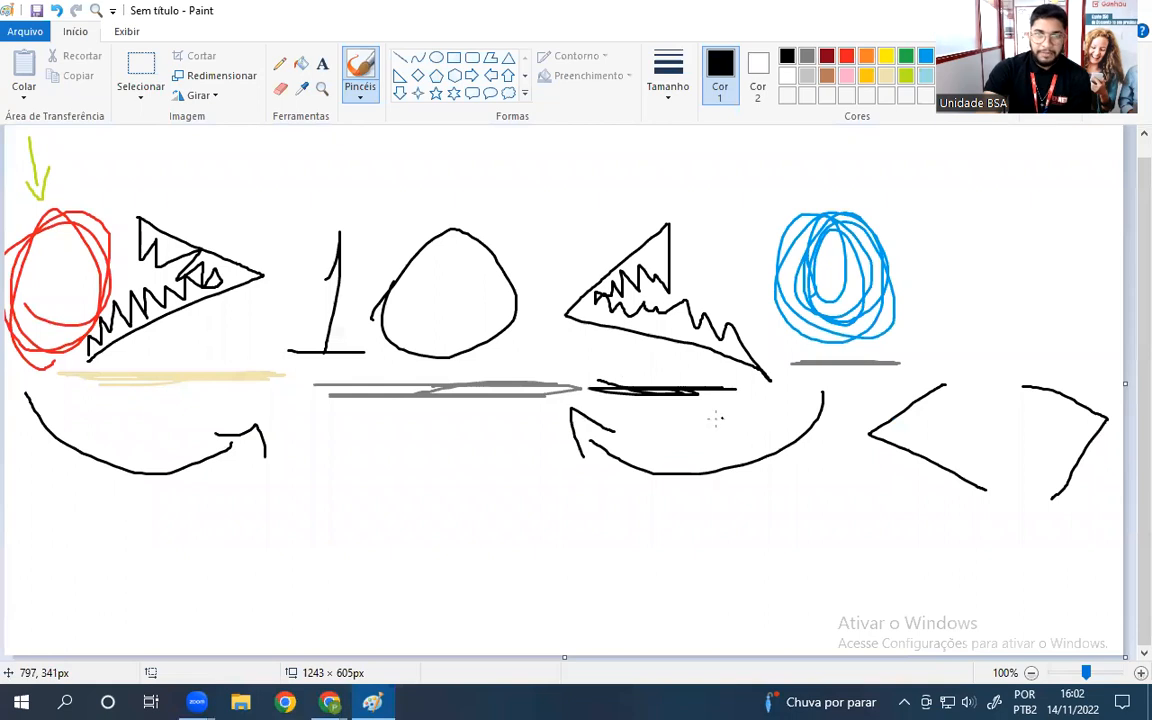
left_click(280, 88)
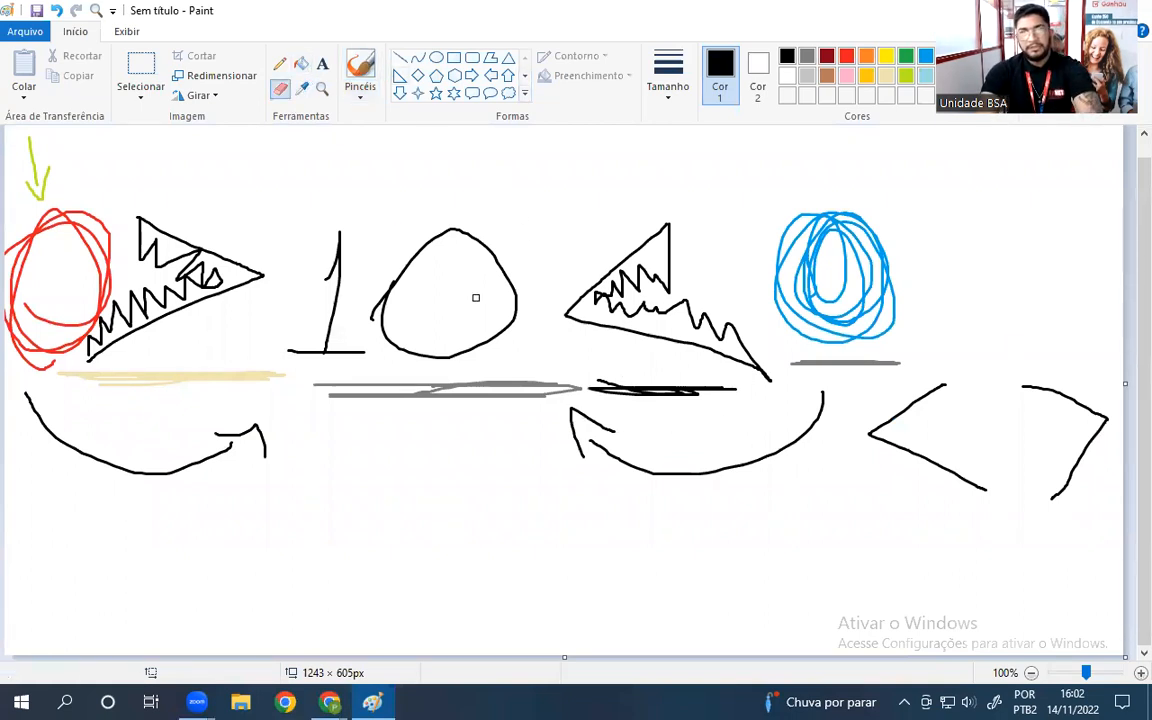
- Erase a sweep through the blue zero and its underlines
mouse_move(898, 298)
left_mouse_down()
mouse_move(1049, 411)
mouse_move(1148, 412)
left_mouse_up()
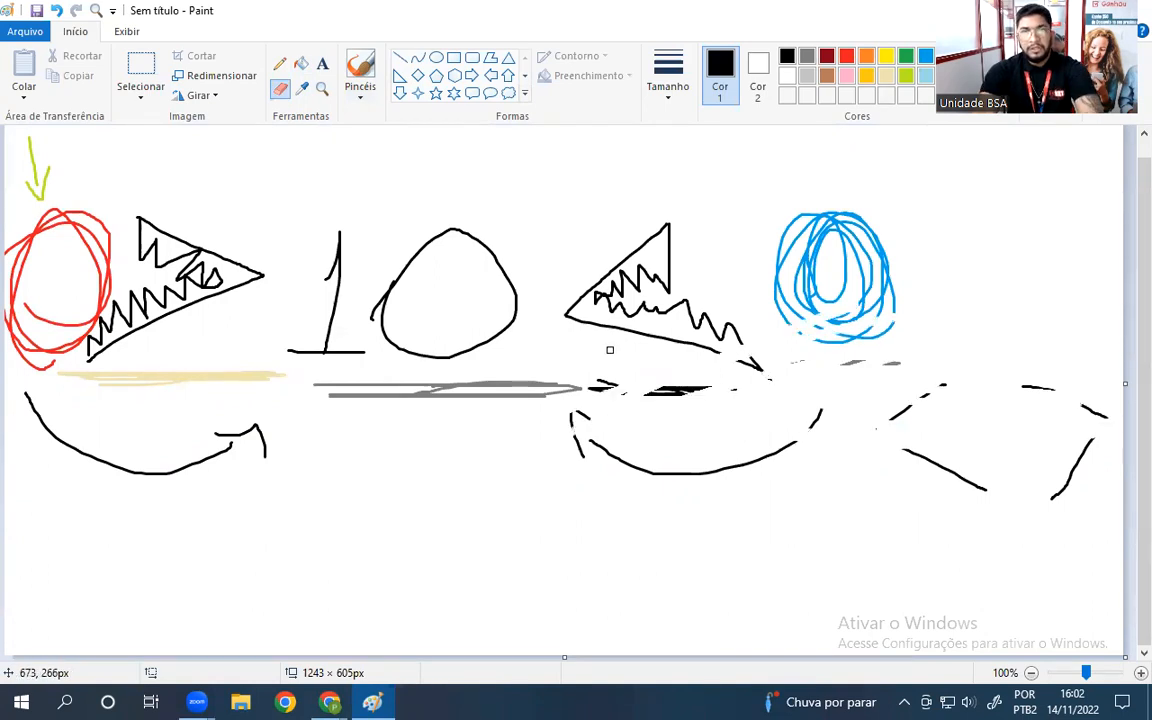
left_click(363, 90)
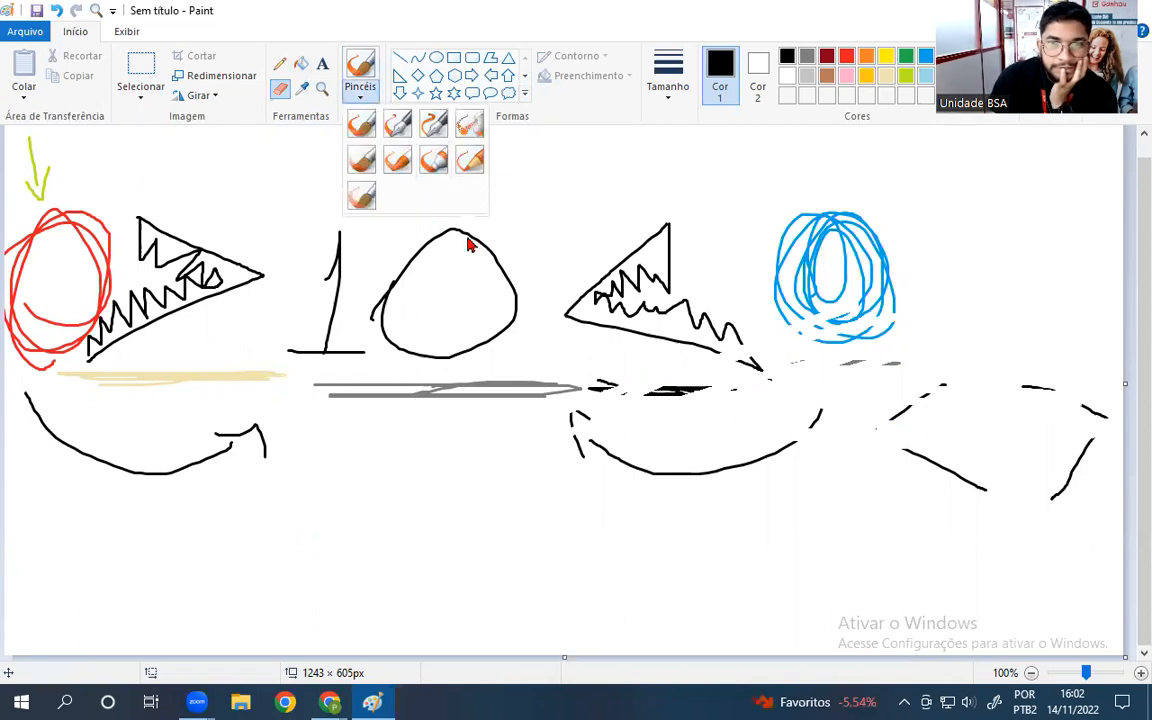
left_click(281, 92)
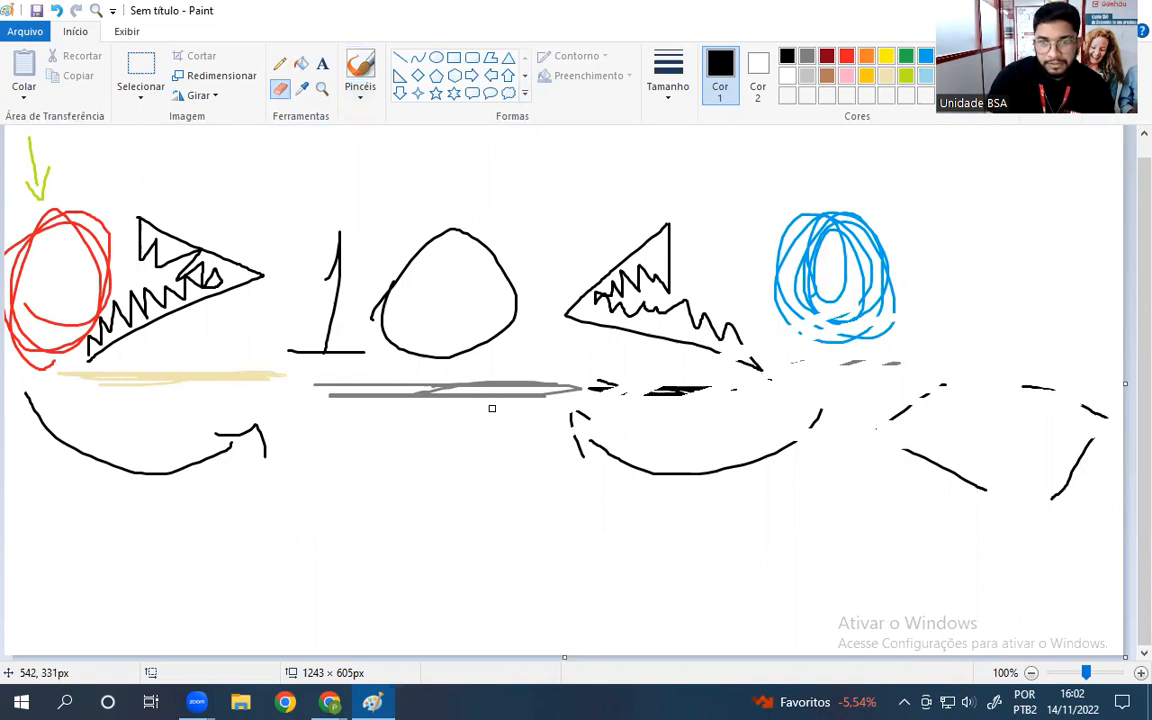
- Zoom out and back to 100%, then erase streaks through the blue scribble and triangle
scroll(492, 408, "up", 2)
scroll(494, 410, "down", 3)
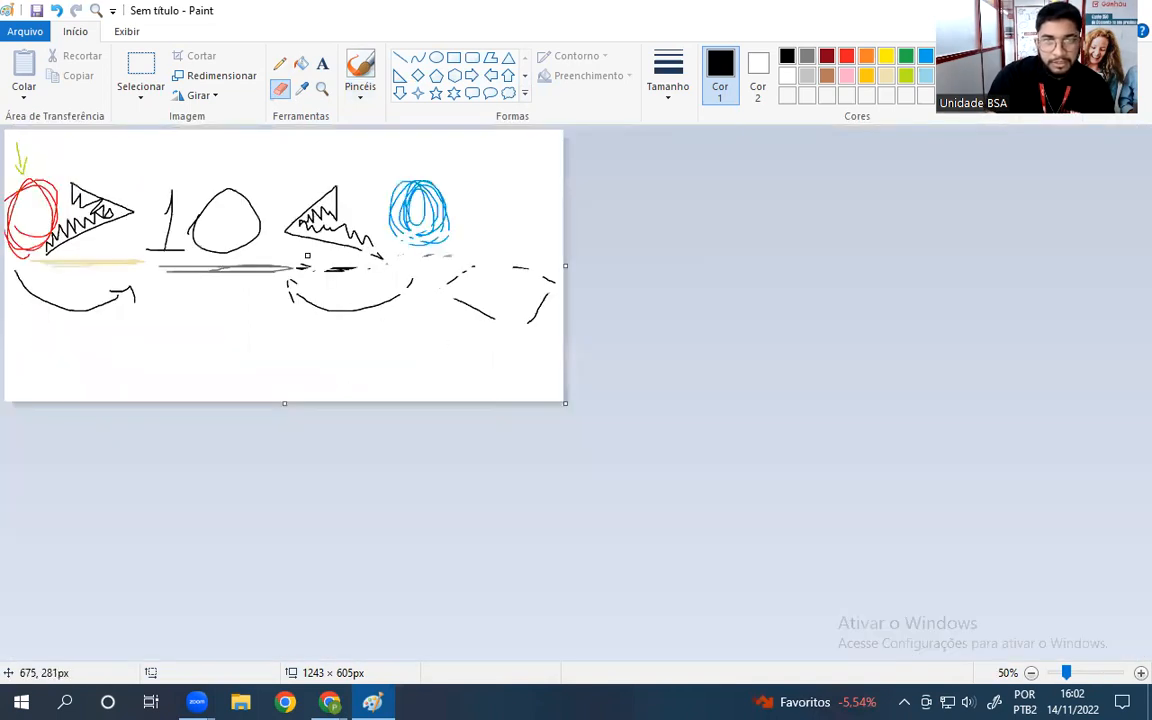
scroll(307, 256, "up", 1)
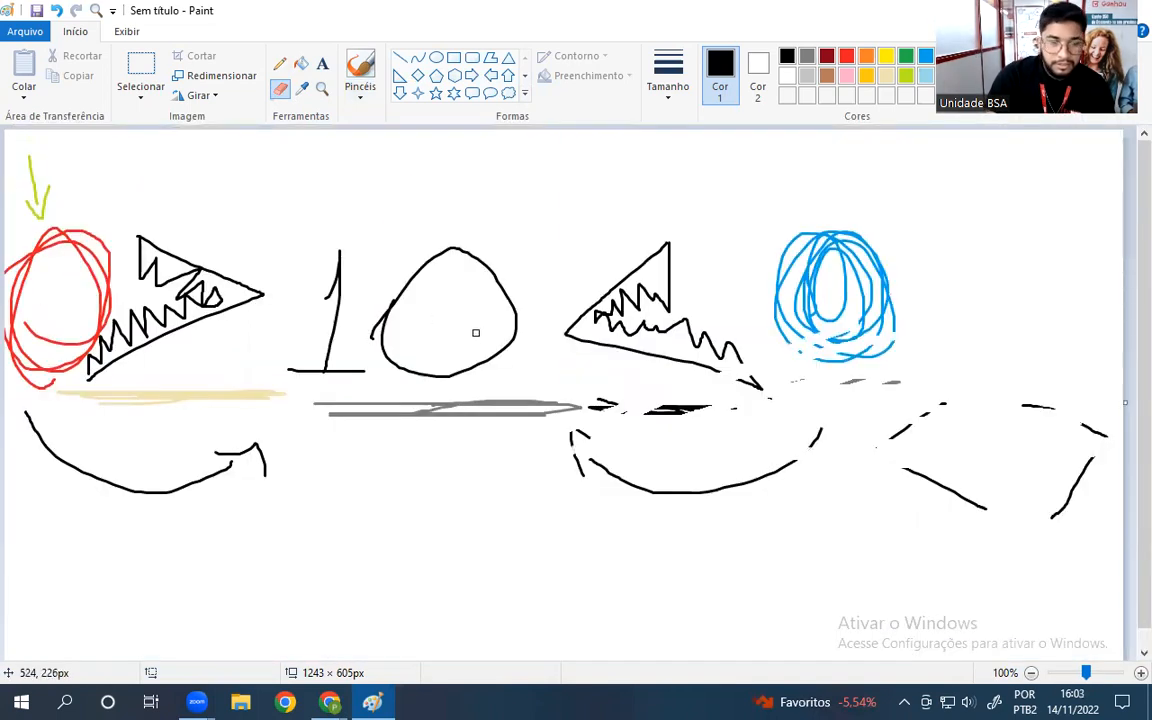
key("alt")
scroll(478, 330, "down", 1)
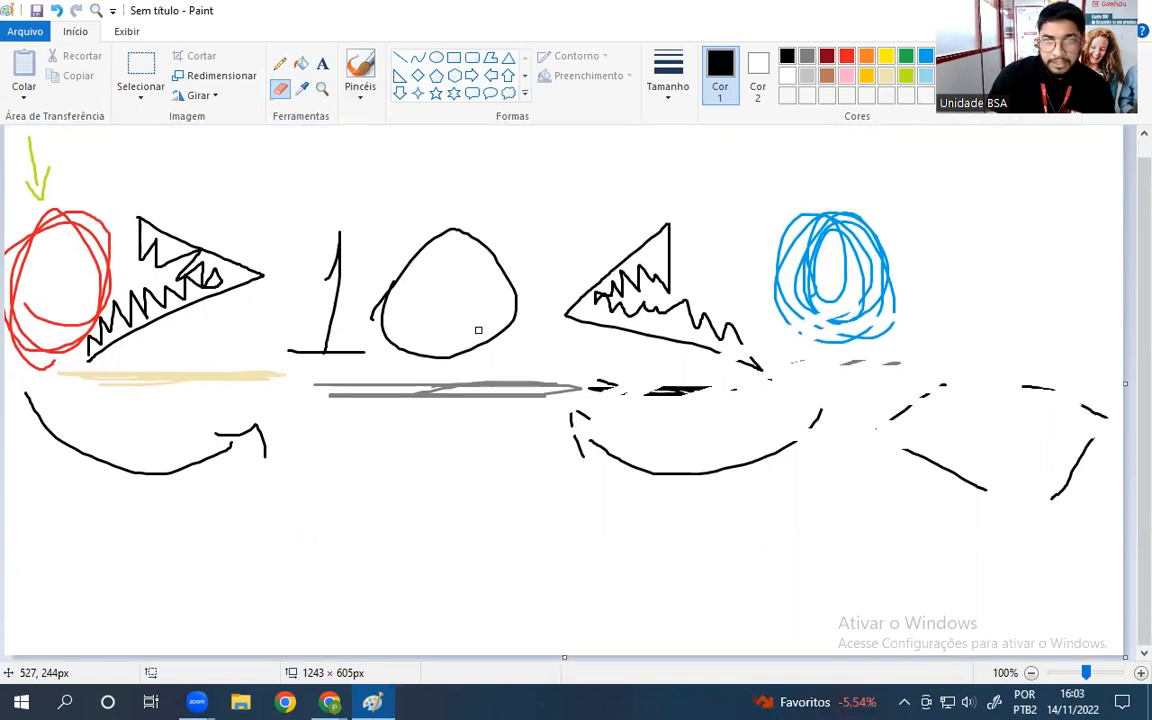
scroll(474, 332, "up", 1)
key("alt")
key("alt")
scroll(471, 326, "down", 1)
scroll(471, 326, "up", 1)
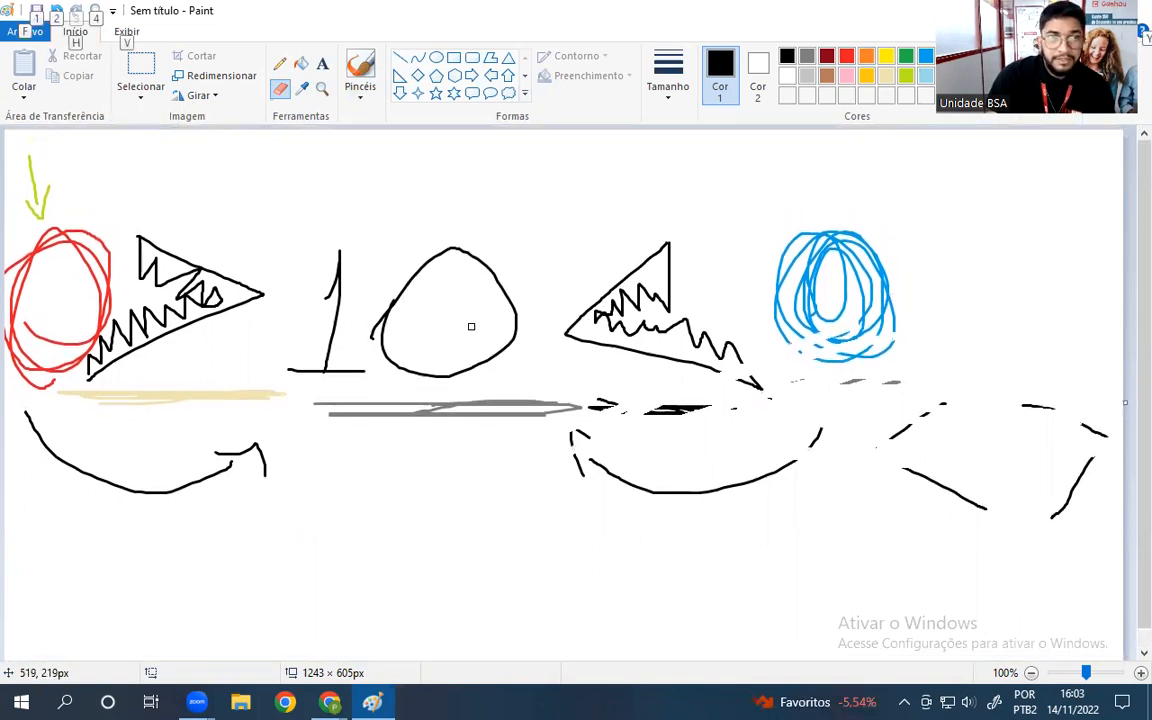
key("alt")
mouse_move(512, 341)
left_mouse_down()
mouse_move(795, 366)
mouse_move(839, 343)
left_mouse_up()
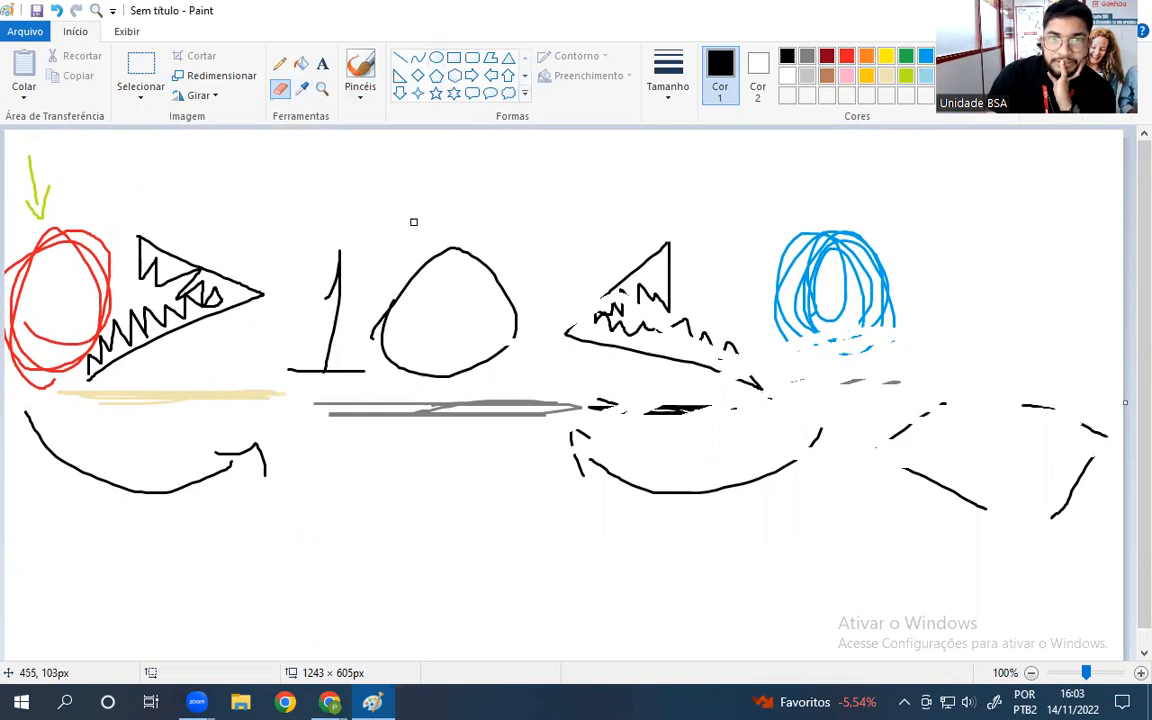
mouse_move(673, 249)
left_mouse_down()
mouse_move(855, 242)
mouse_move(853, 309)
mouse_move(802, 299)
mouse_move(897, 261)
mouse_move(869, 231)
left_mouse_up()
- Erase a bit more, then start a new image without saving and pick the Pencil
mouse_move(981, 245)
left_mouse_down()
mouse_move(1047, 250)
mouse_move(939, 255)
mouse_move(885, 235)
mouse_move(922, 292)
mouse_move(903, 309)
mouse_move(775, 339)
left_mouse_up()
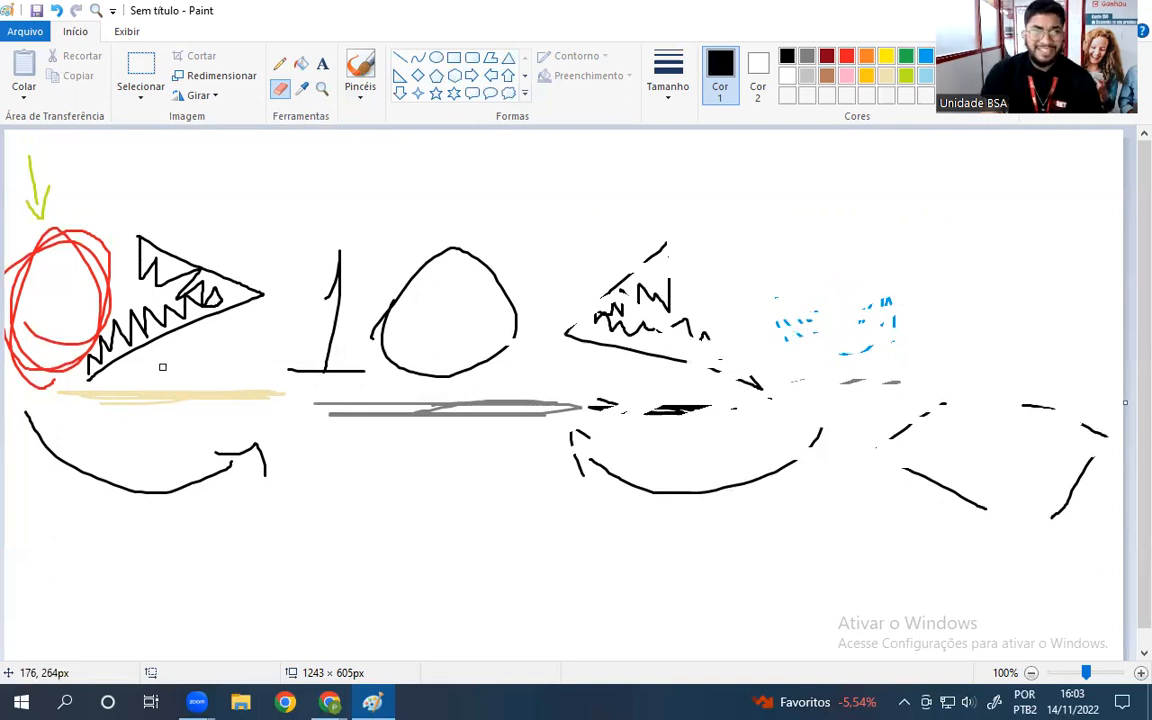
left_click(25, 31)
left_click(53, 62)
left_click(583, 351)
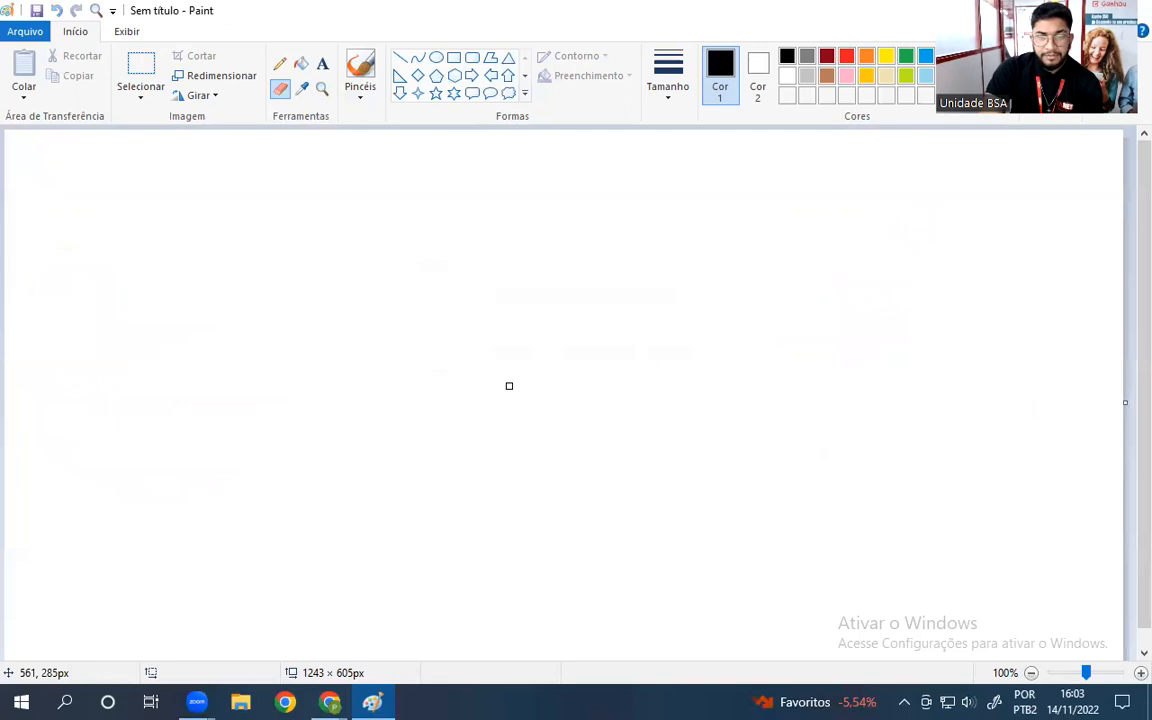
left_click(280, 63)
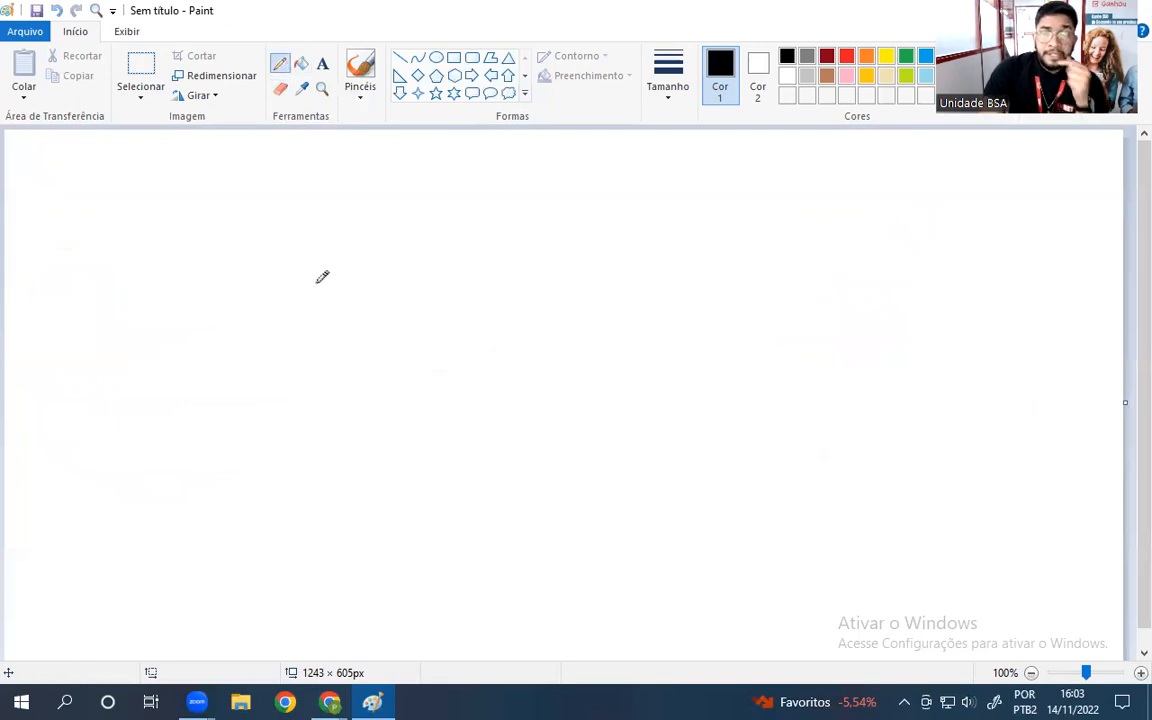
- Draw black > and < signs with a vertical tick across each
mouse_move(229, 216)
left_mouse_down()
mouse_move(320, 272)
mouse_move(231, 318)
left_mouse_up()
mouse_move(455, 221)
left_mouse_down()
mouse_move(377, 264)
mouse_move(460, 320)
left_mouse_up()
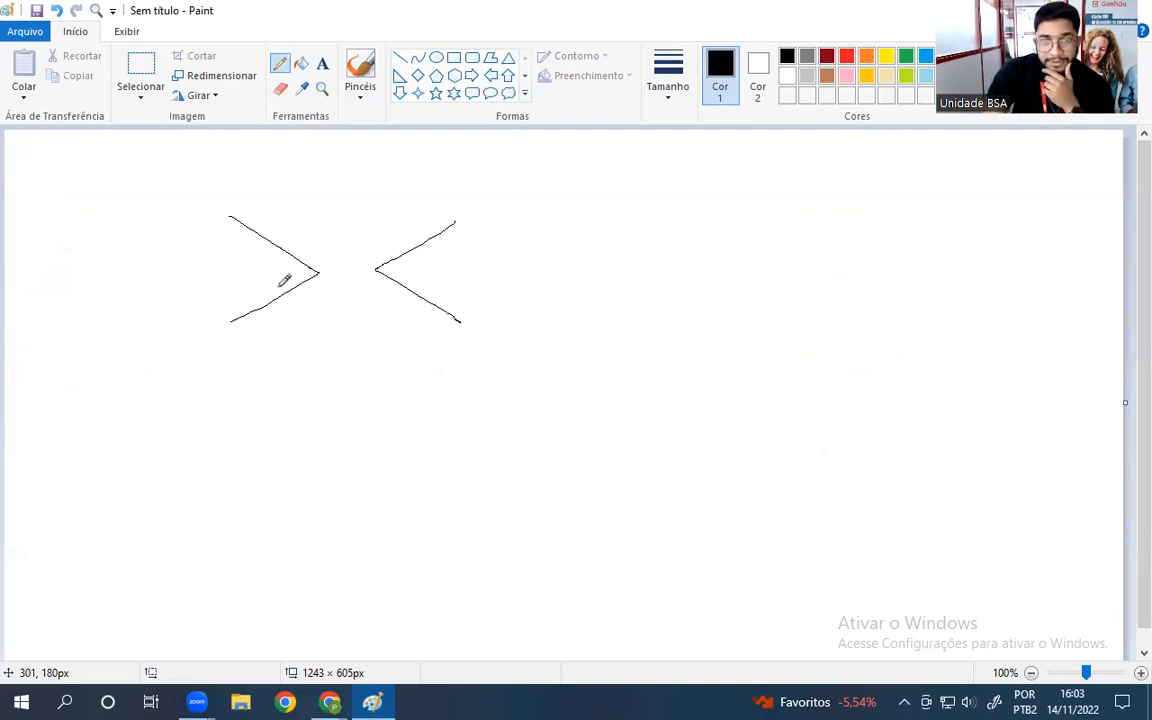
left_click_drag(279, 277, 279, 316)
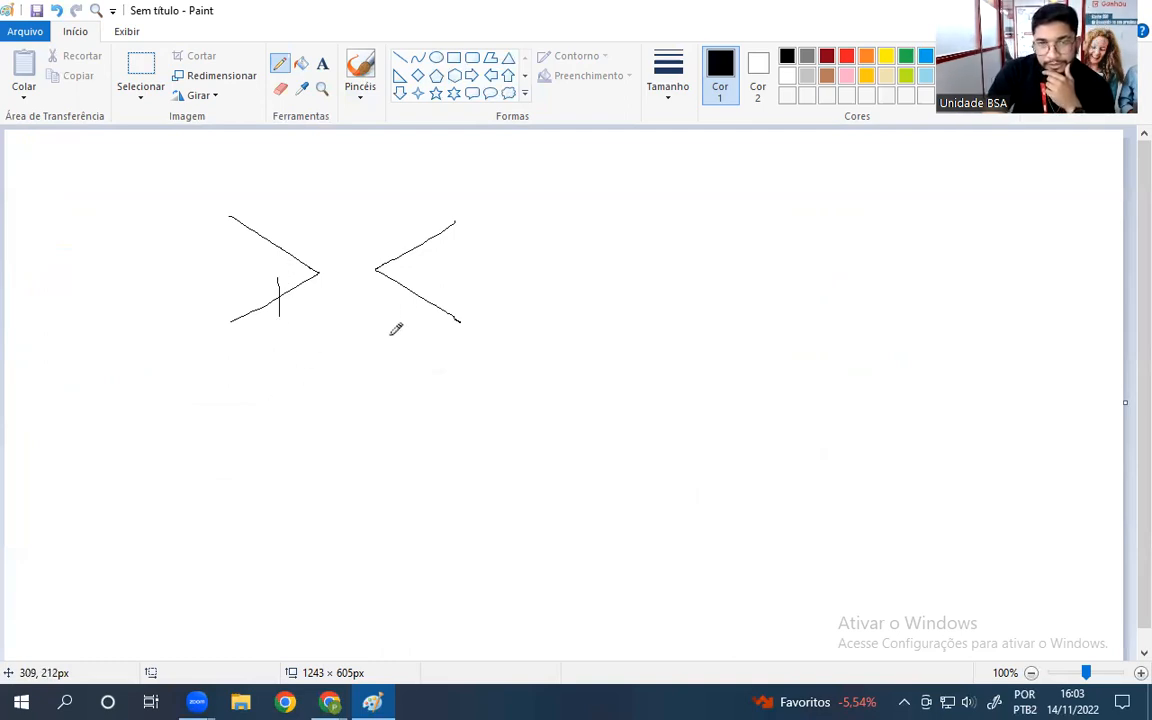
left_click_drag(412, 278, 416, 323)
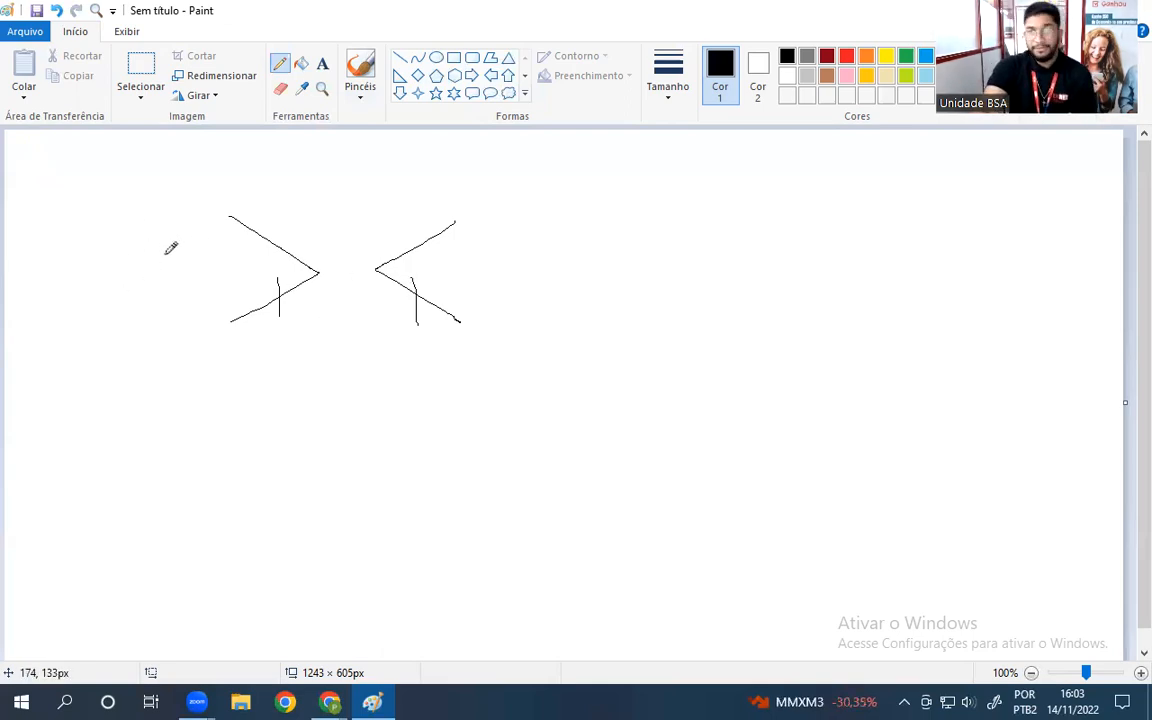
- Add a red zero, green 1 and yellow zero, plus a yellow underline
left_click(846, 56)
mouse_move(157, 234)
left_mouse_down()
mouse_move(136, 254)
mouse_move(170, 250)
mouse_move(145, 256)
left_mouse_up()
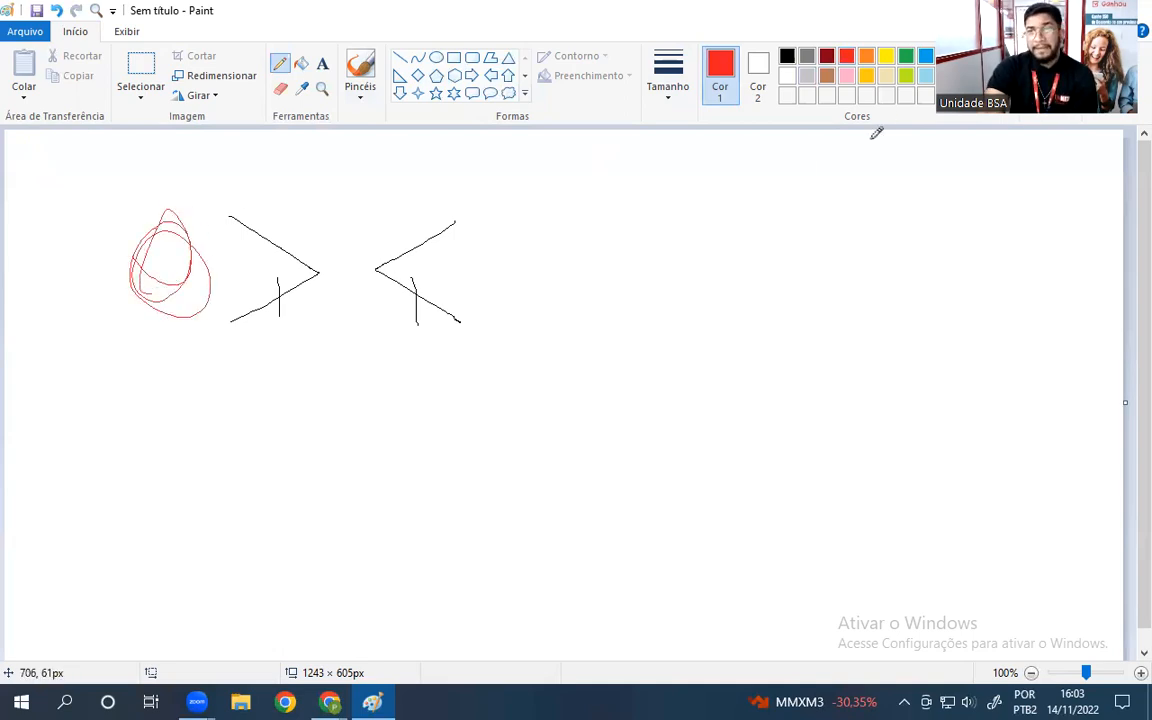
left_click(906, 75)
mouse_move(343, 241)
left_mouse_down()
mouse_move(345, 267)
mouse_move(357, 211)
mouse_move(341, 265)
left_mouse_up()
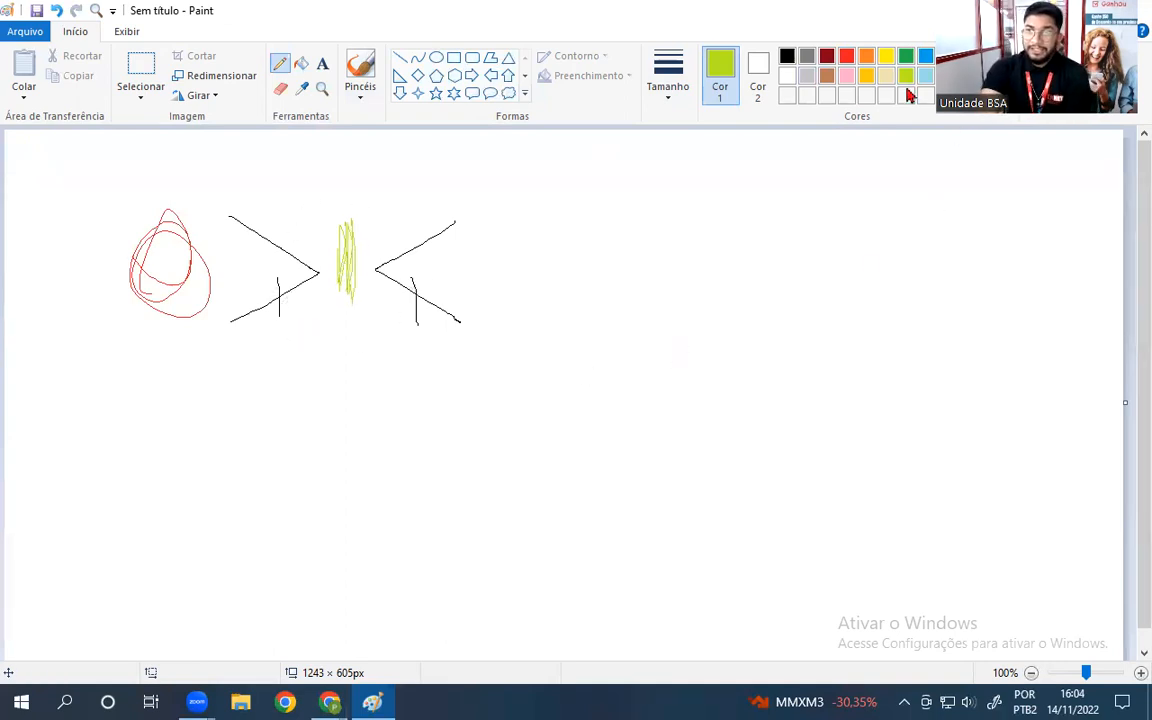
left_click(893, 60)
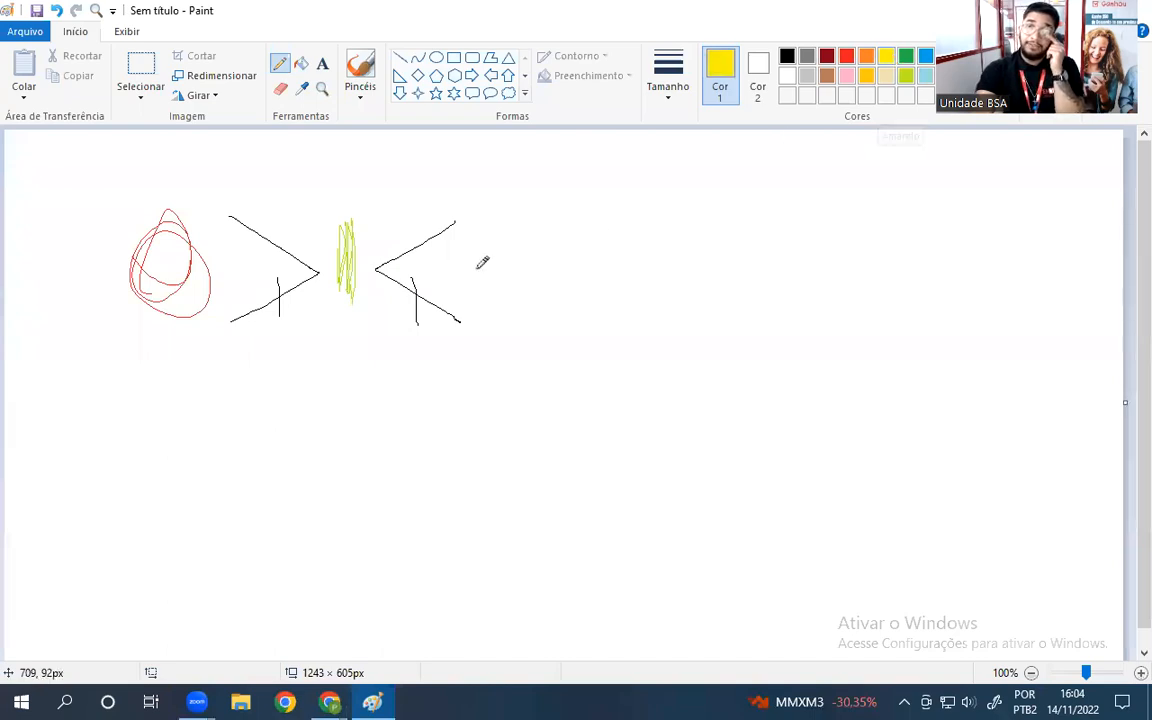
mouse_move(507, 265)
left_mouse_down()
mouse_move(509, 285)
mouse_move(535, 295)
mouse_move(529, 235)
left_mouse_up()
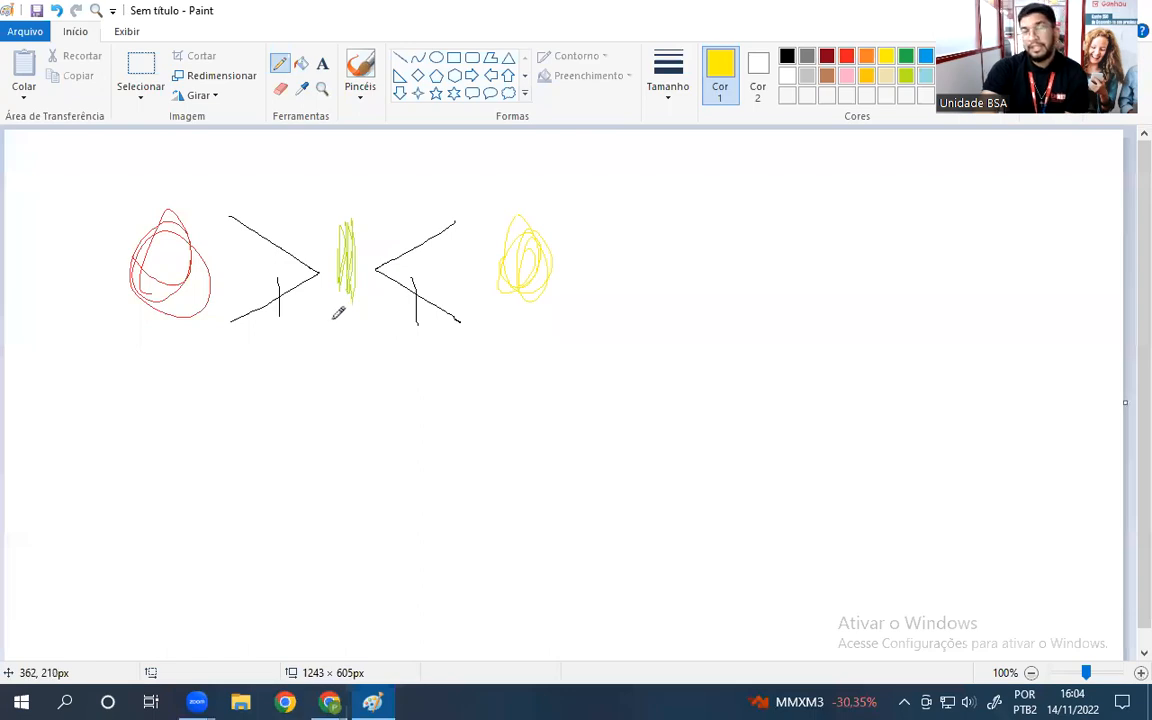
left_click_drag(338, 311, 368, 310)
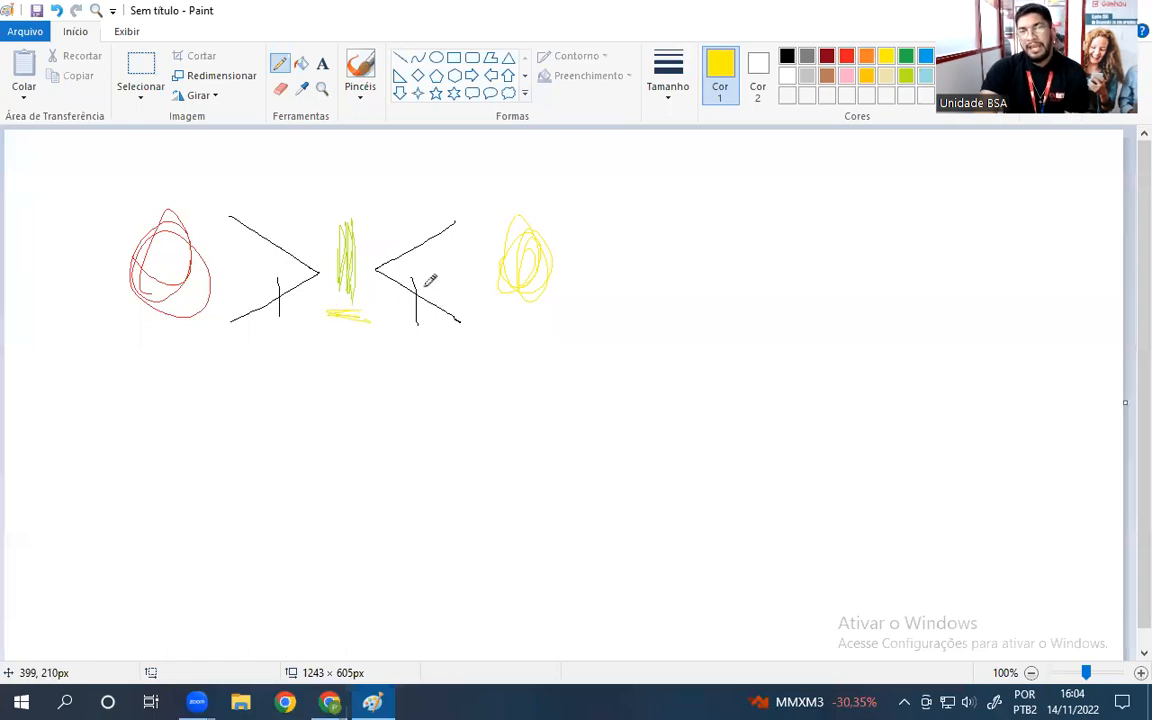
mouse_move(511, 236)
left_mouse_down()
mouse_move(539, 250)
mouse_move(545, 270)
left_mouse_up()
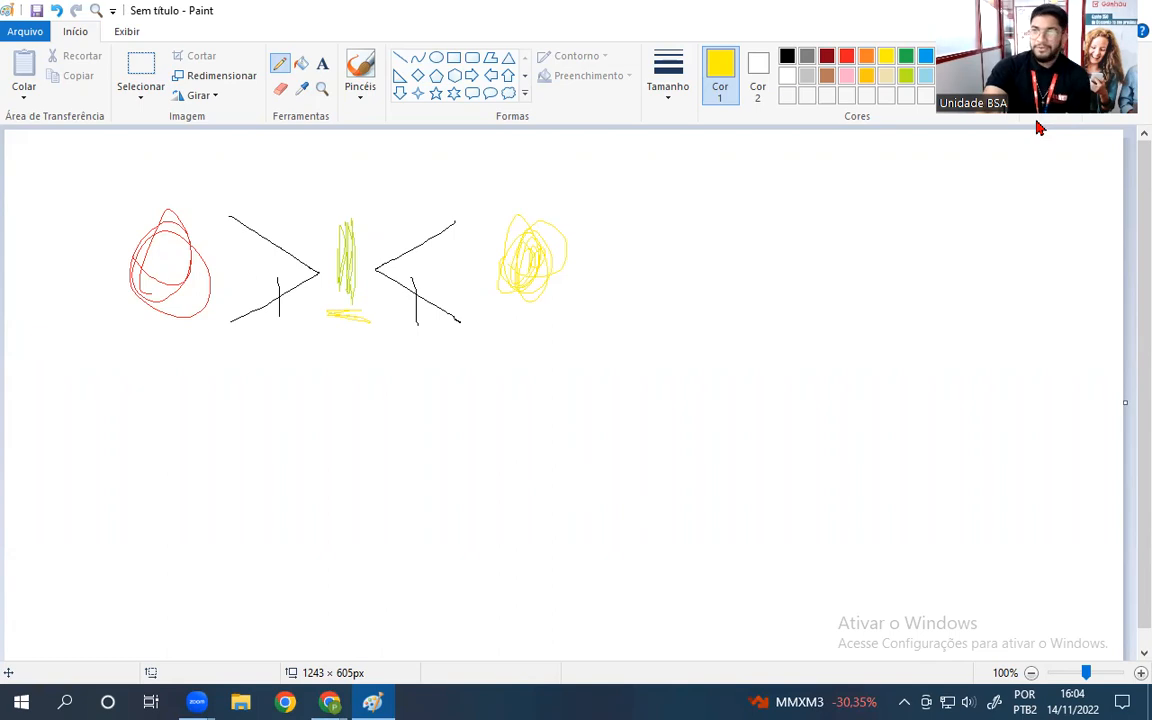
left_click_drag(1037, 127, 1037, 124)
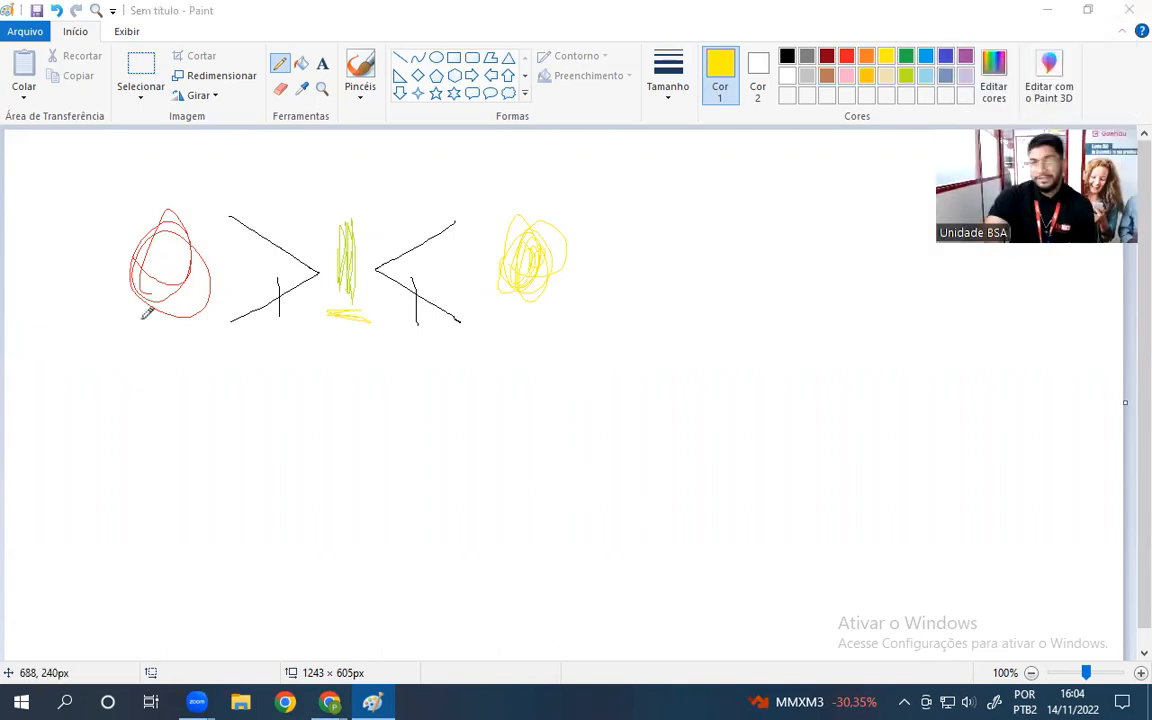
- Undo the yellow strokes, frame the drawing in black, then close Paint without saving
left_click(787, 59)
mouse_move(58, 370)
left_mouse_down()
mouse_move(31, 337)
mouse_move(248, 331)
mouse_move(38, 331)
left_mouse_up()
left_click(789, 57)
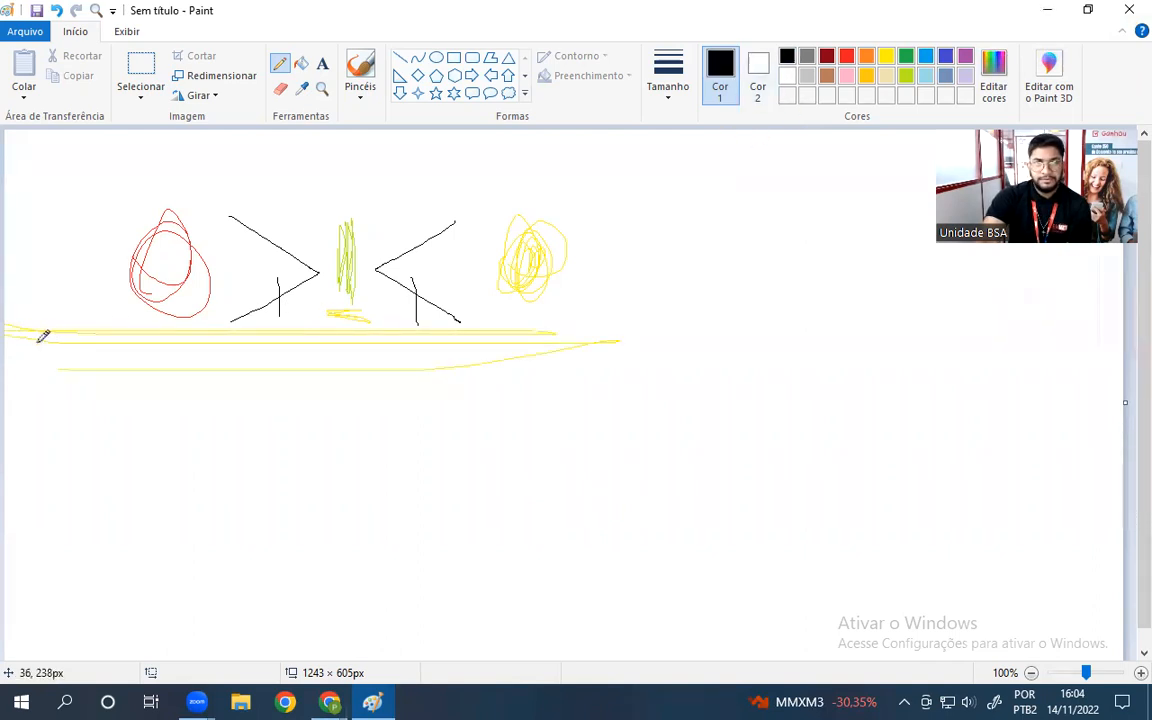
key("ctrl+z")
mouse_move(72, 350)
left_mouse_down()
mouse_move(41, 352)
mouse_move(595, 376)
left_mouse_up()
mouse_move(636, 321)
left_mouse_down()
mouse_move(622, 242)
mouse_move(573, 380)
left_mouse_up()
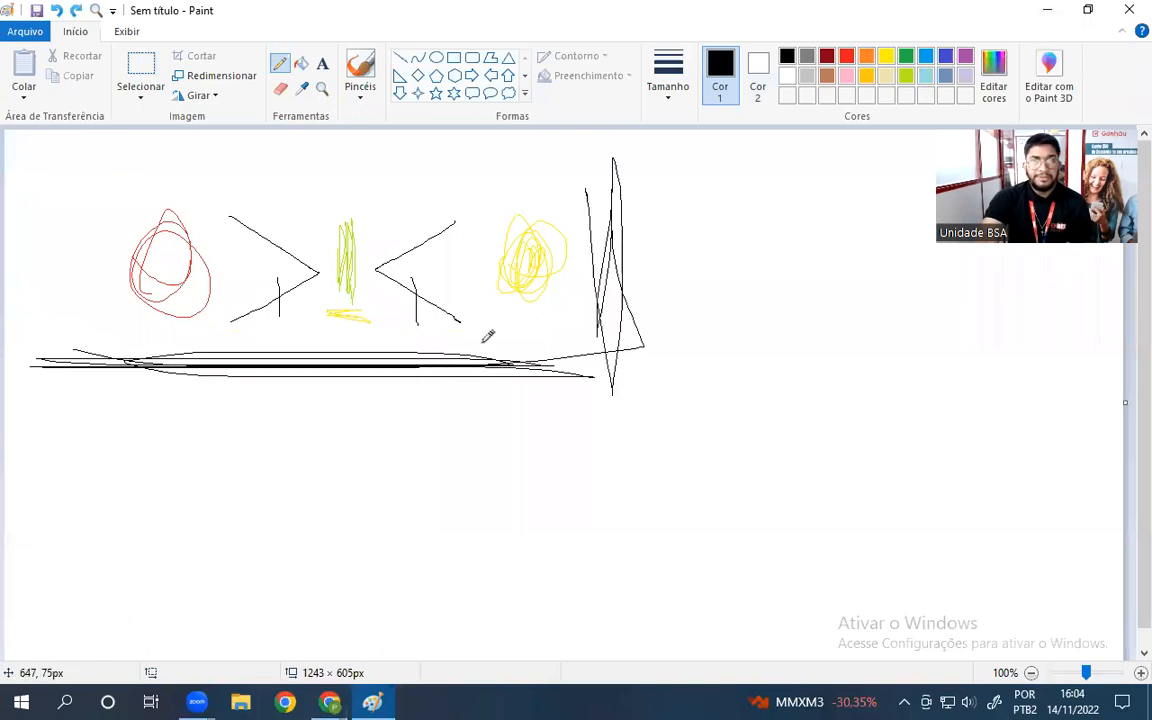
mouse_move(85, 172)
left_mouse_down()
mouse_move(83, 326)
mouse_move(728, 181)
mouse_move(73, 185)
left_mouse_up()
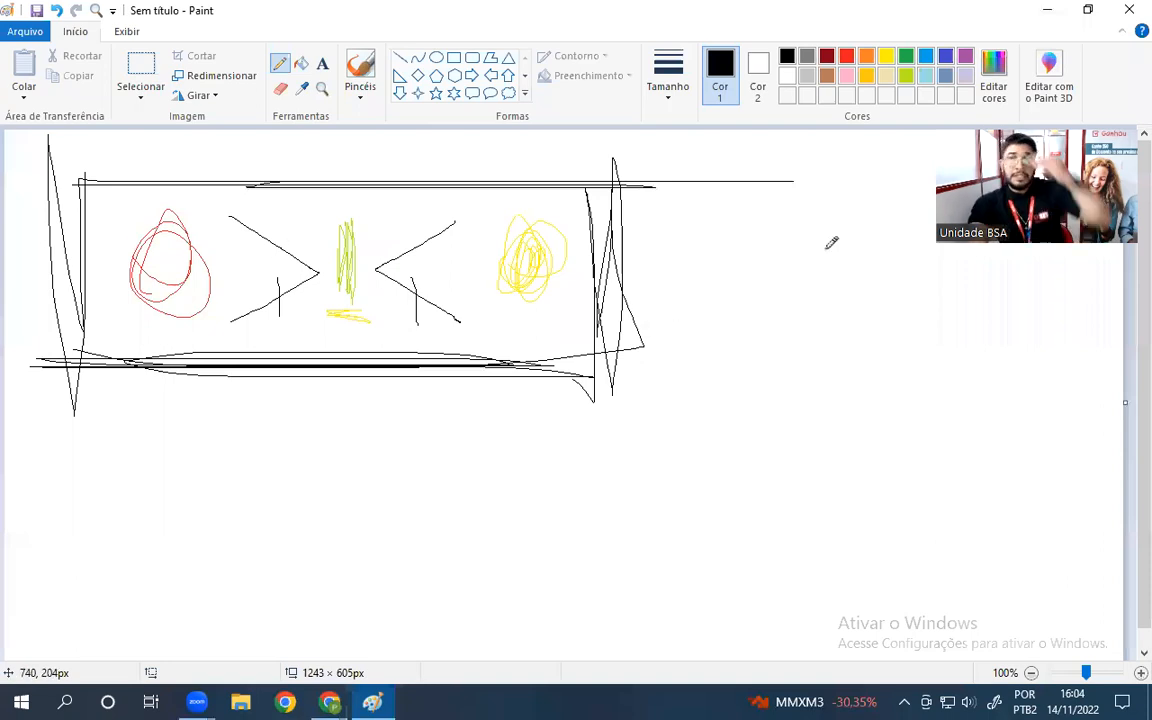
key("alt+F4")
left_click(613, 358)
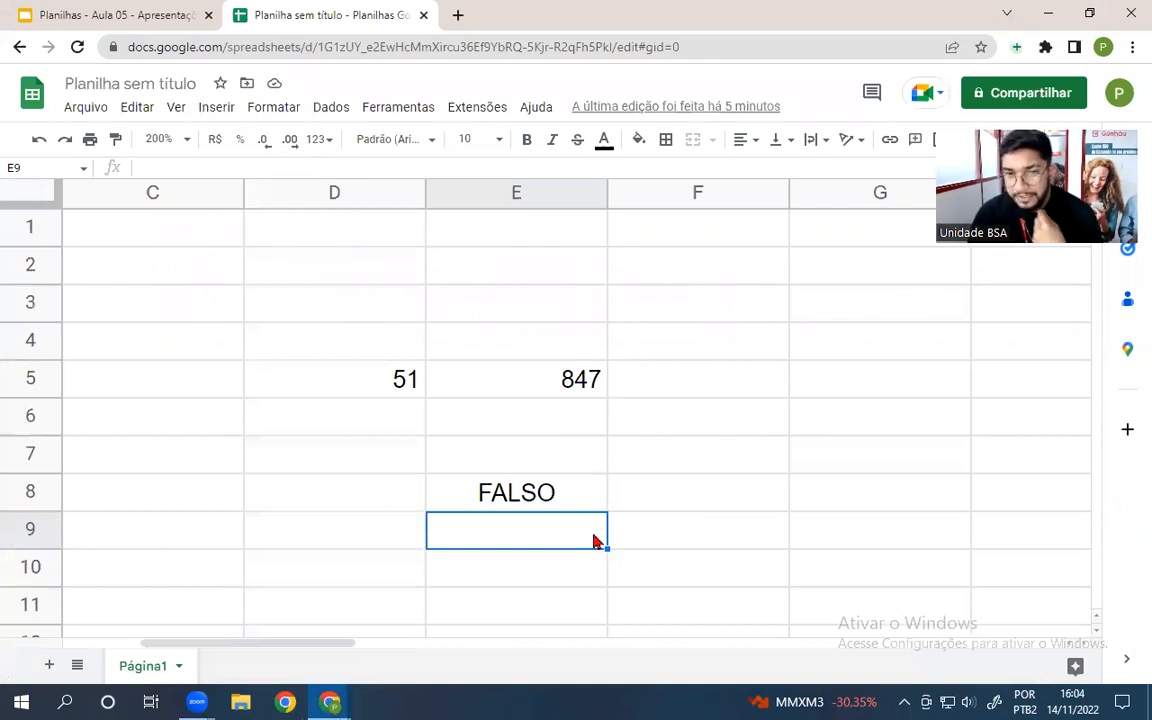
- Re-commit the =D5>E5 formula in E8, still showing FALSO
double_click(519, 500)
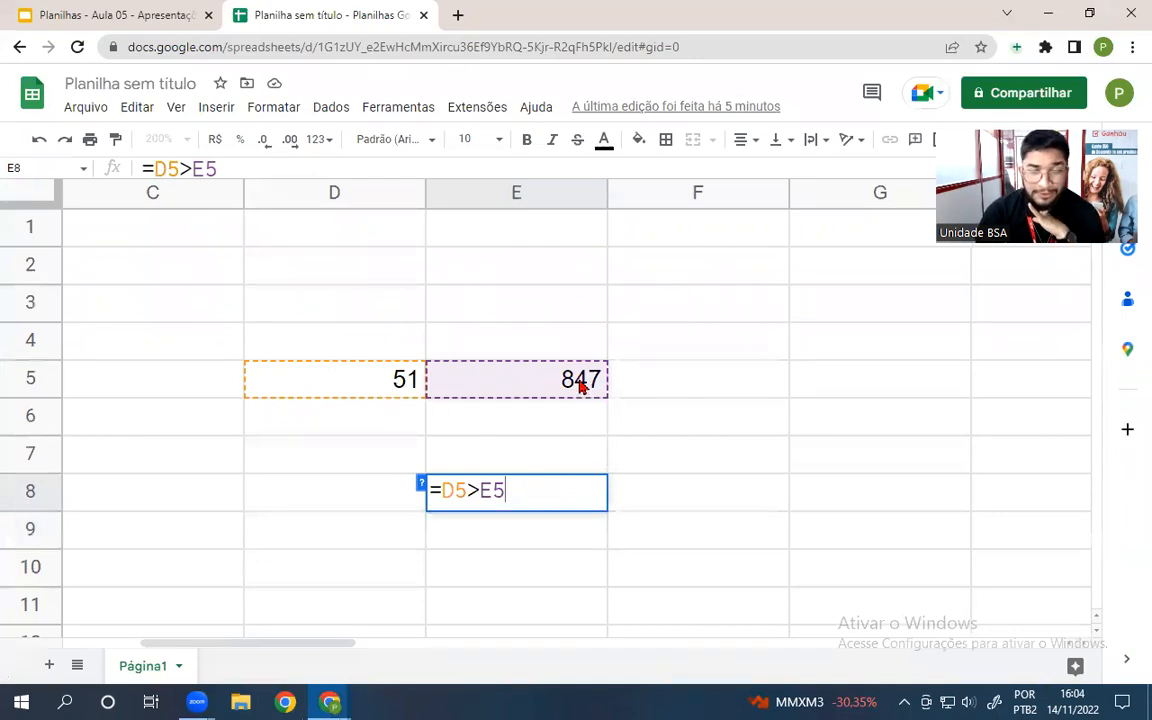
key("Return")
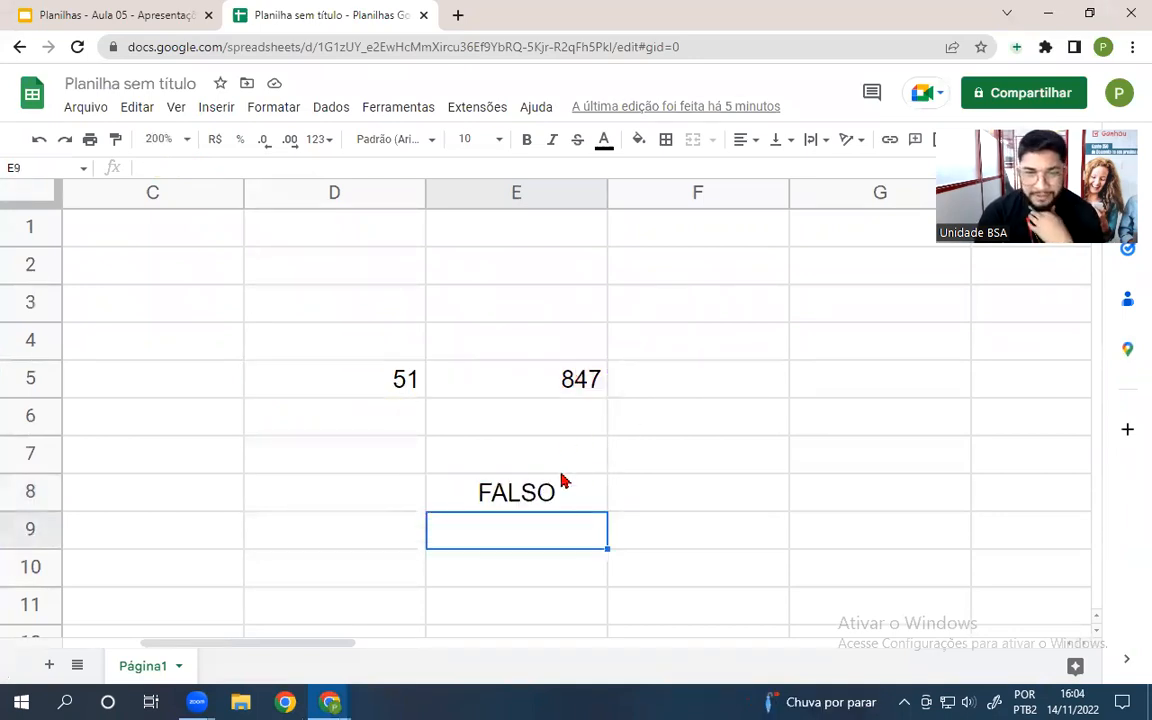
left_click(541, 496)
- Enter =E5>D5 in F7 to get VERDADEIRO, then switch to the Aula 05 slides
left_click(687, 459)
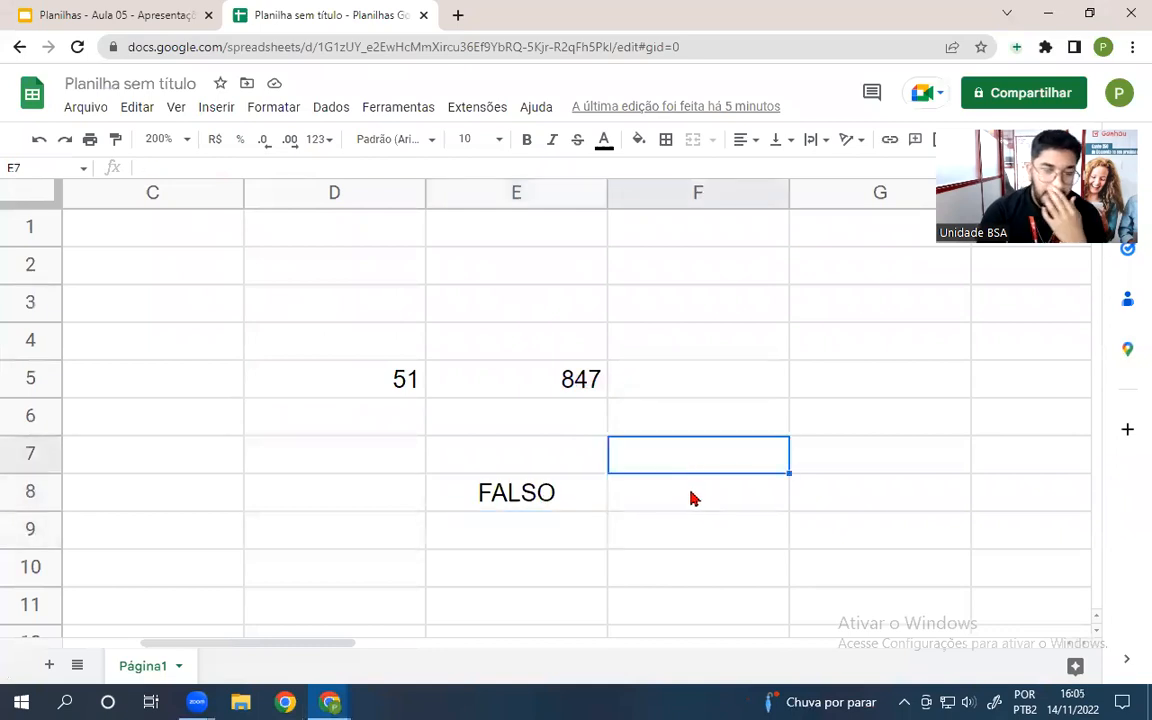
type("=")
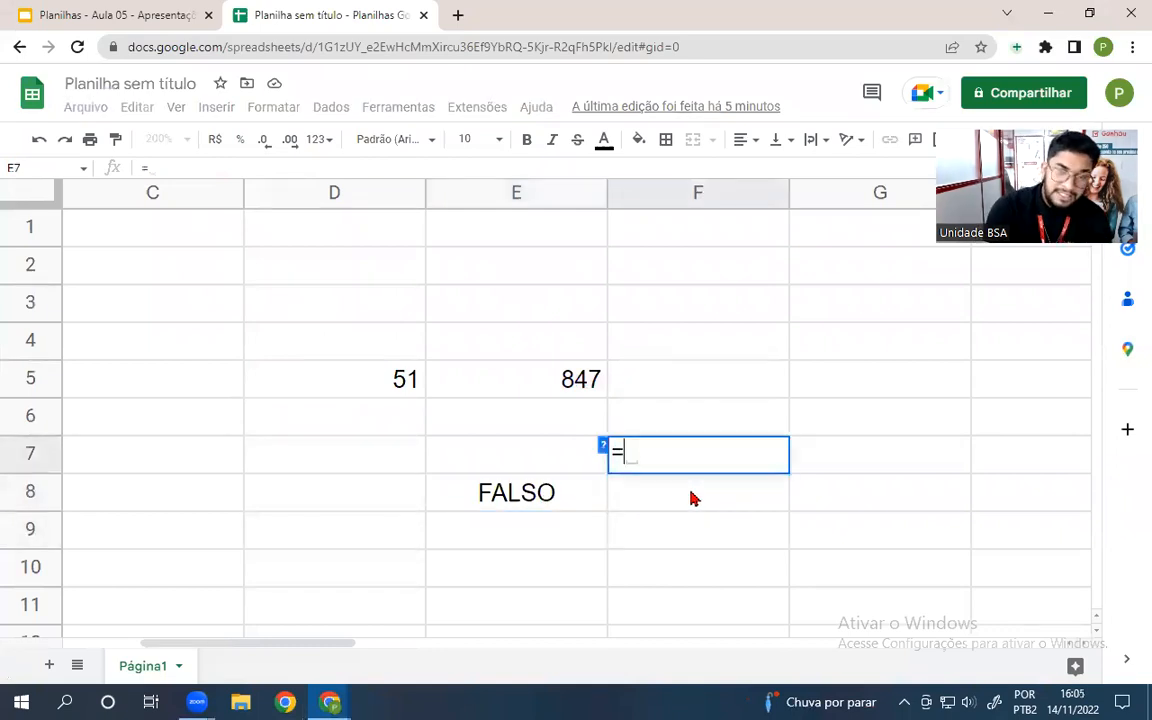
left_click(491, 386)
type(">")
left_click(345, 378)
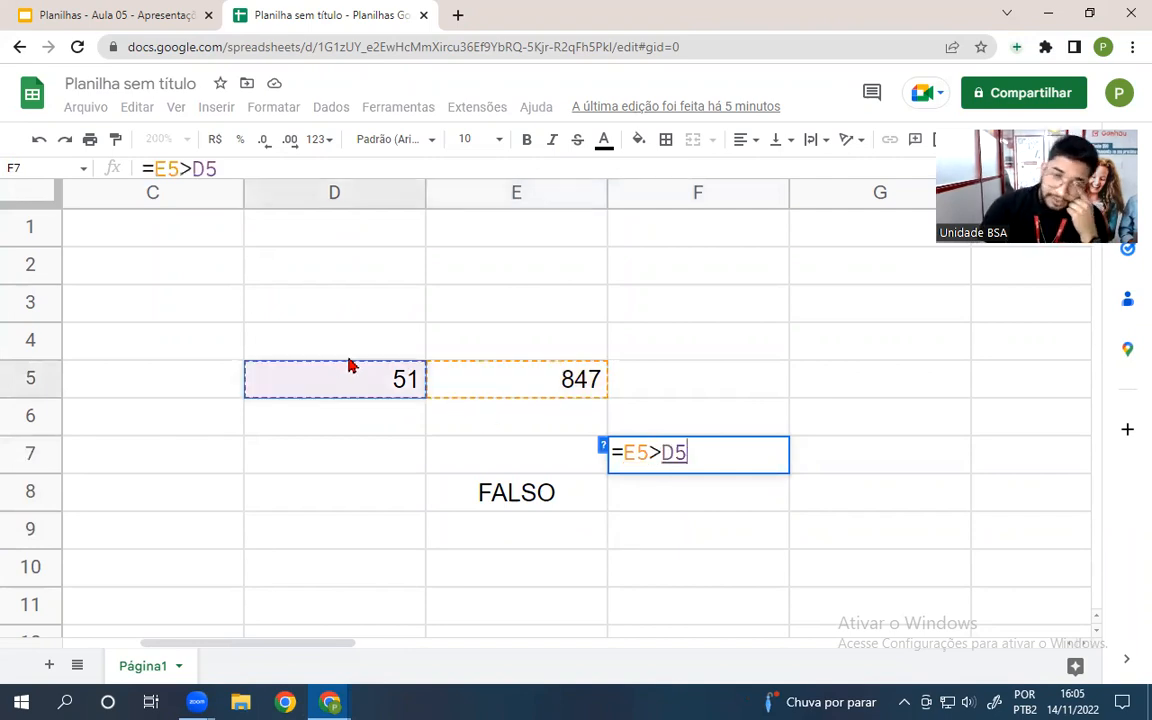
key("Return")
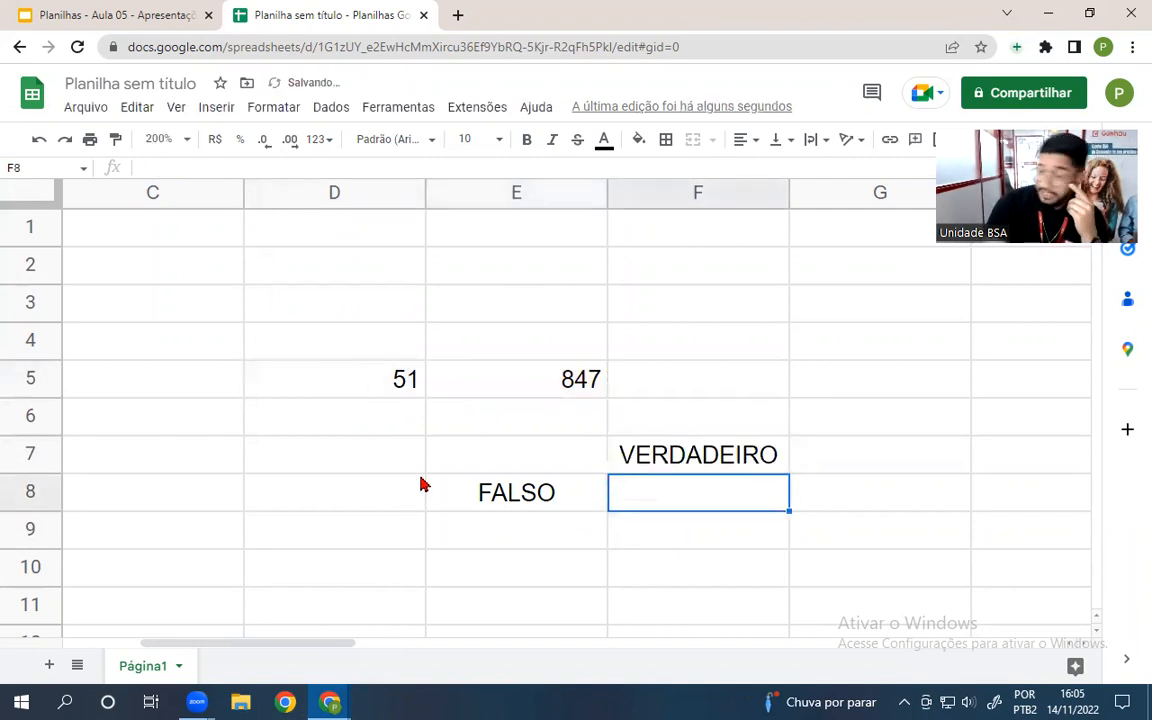
left_click(178, 12)
scroll(93, 372, "down", 3)
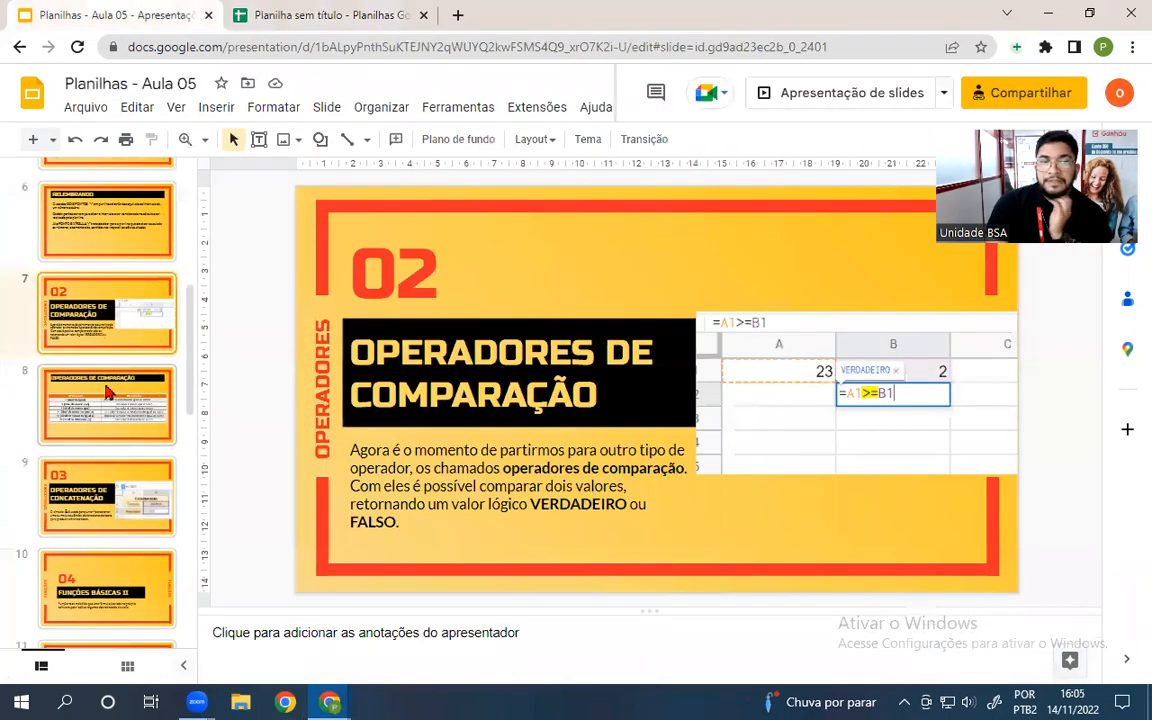
- Present slide 8 on comparison operators, advance to concatenation operators, then return to the spreadsheet
left_click(107, 425)
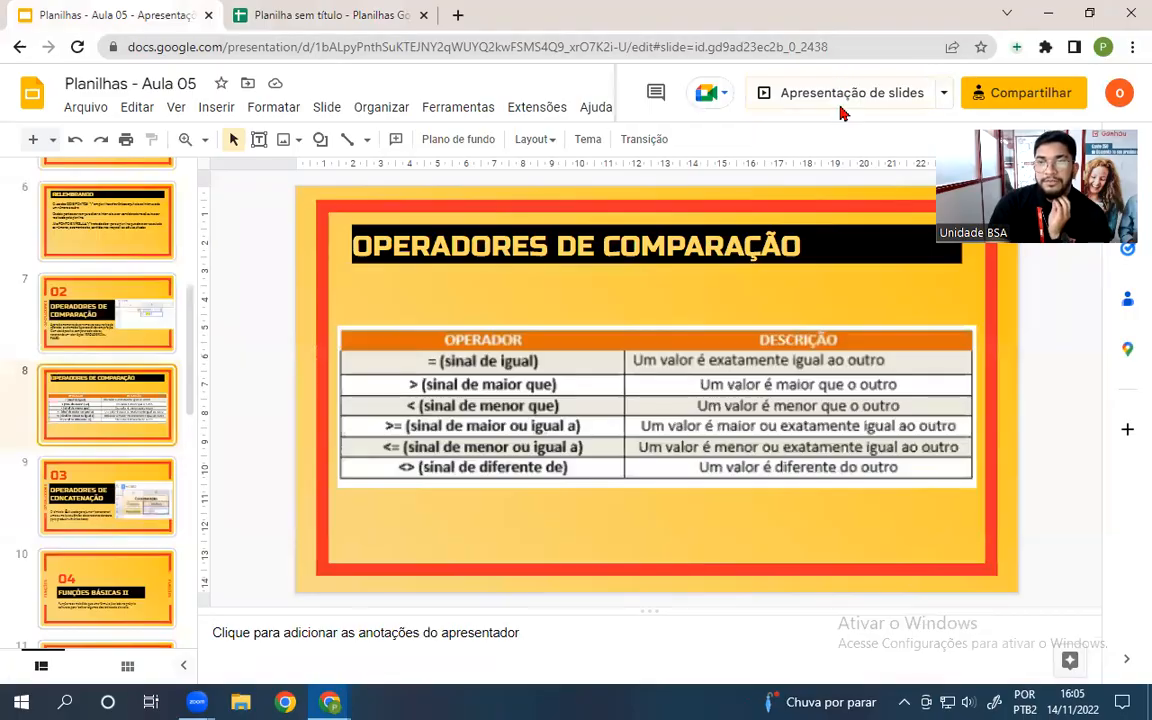
left_click(768, 100)
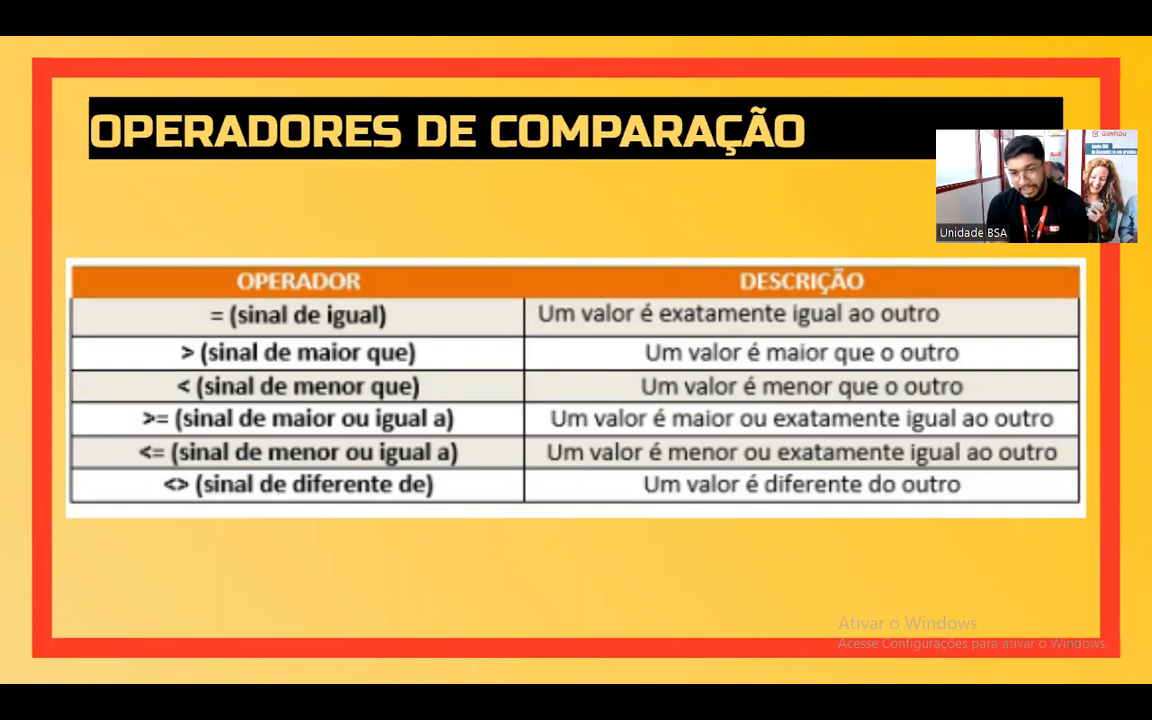
left_click(1074, 515)
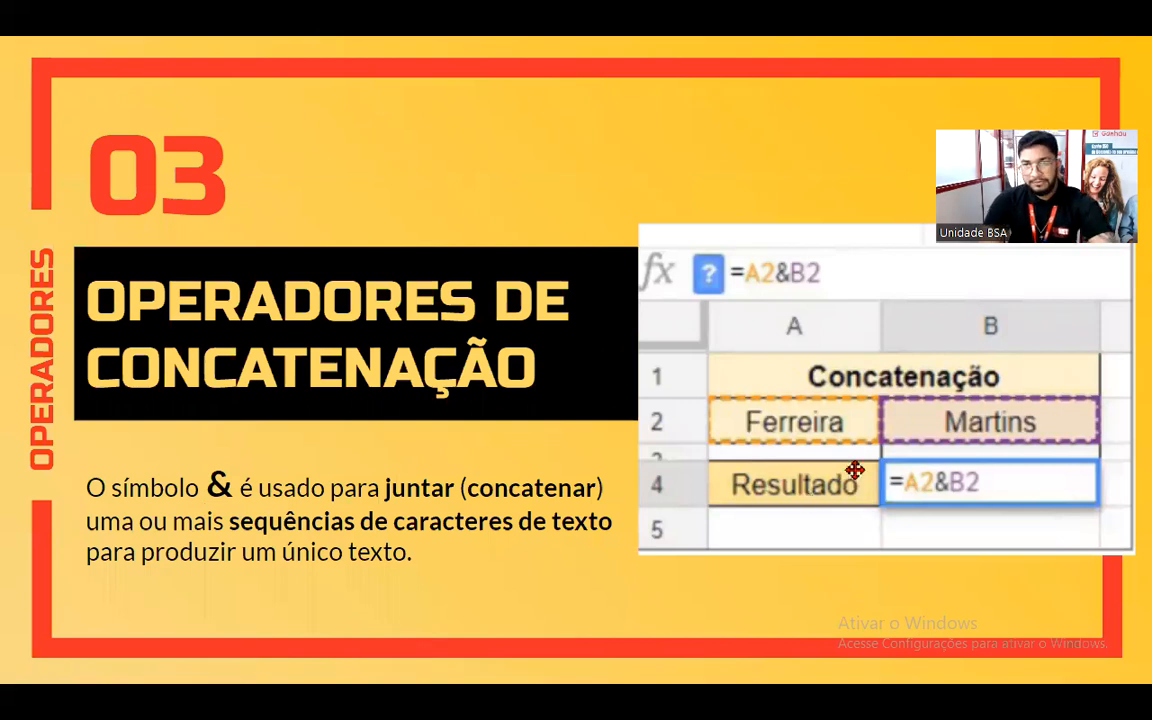
key("Escape")
left_click(355, 22)
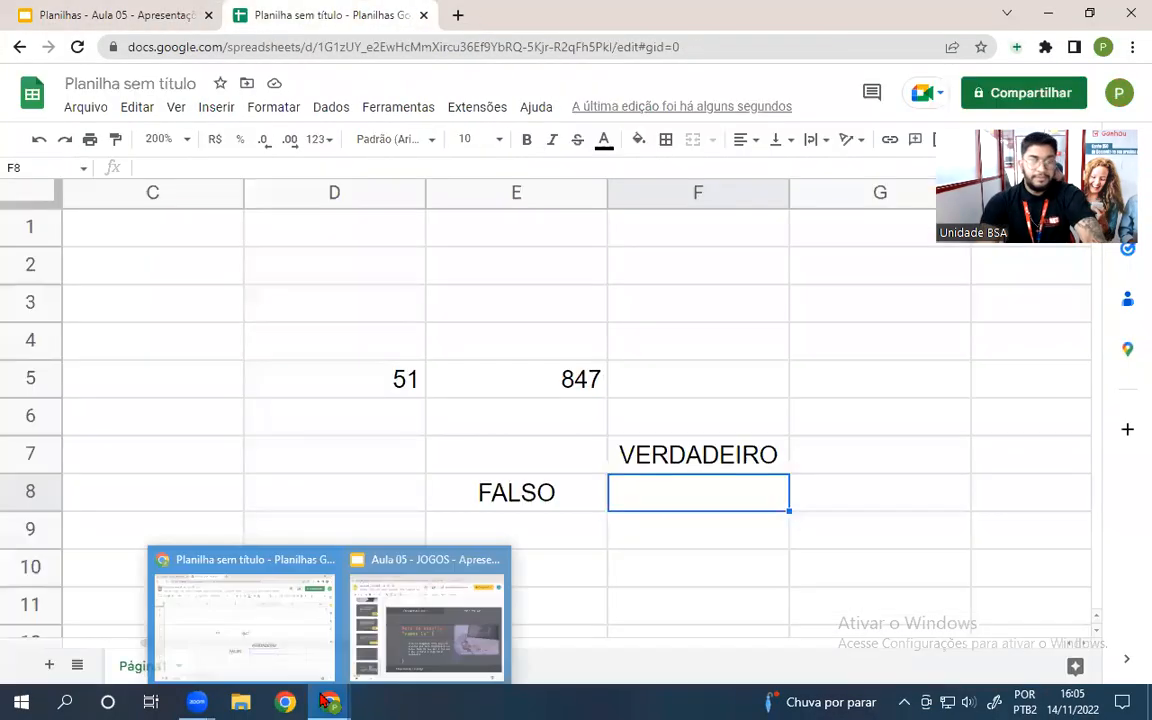
- Enter a first name in C1 and a surname in F1
left_click(176, 238)
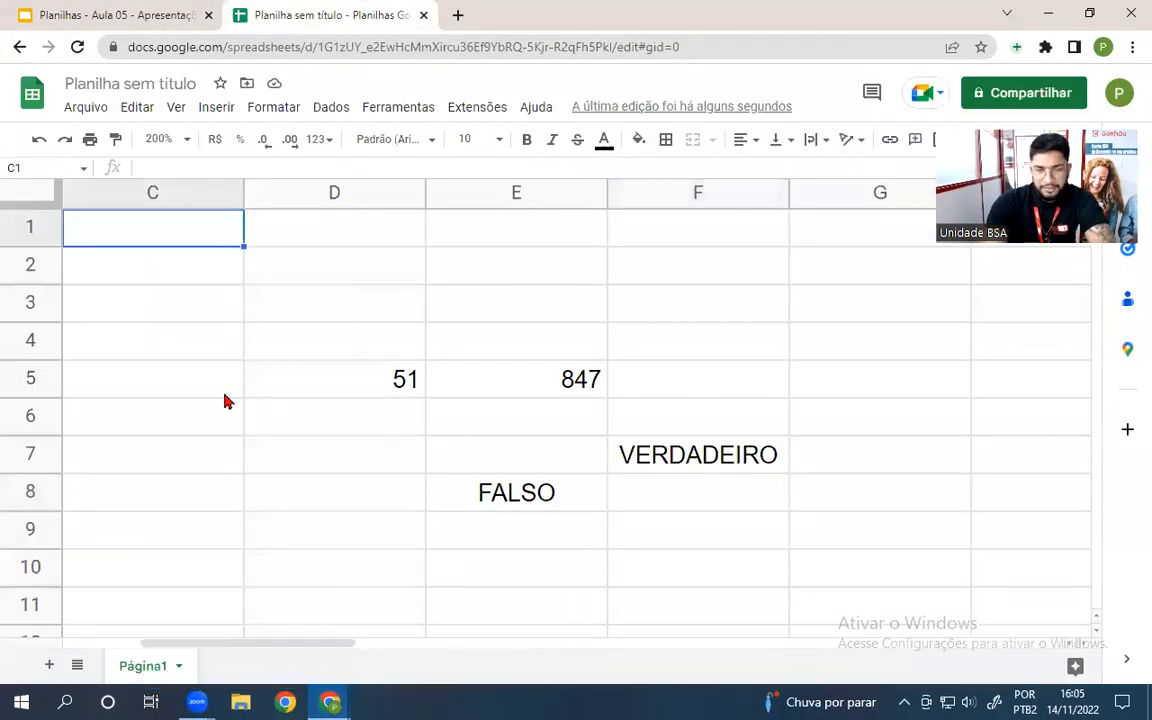
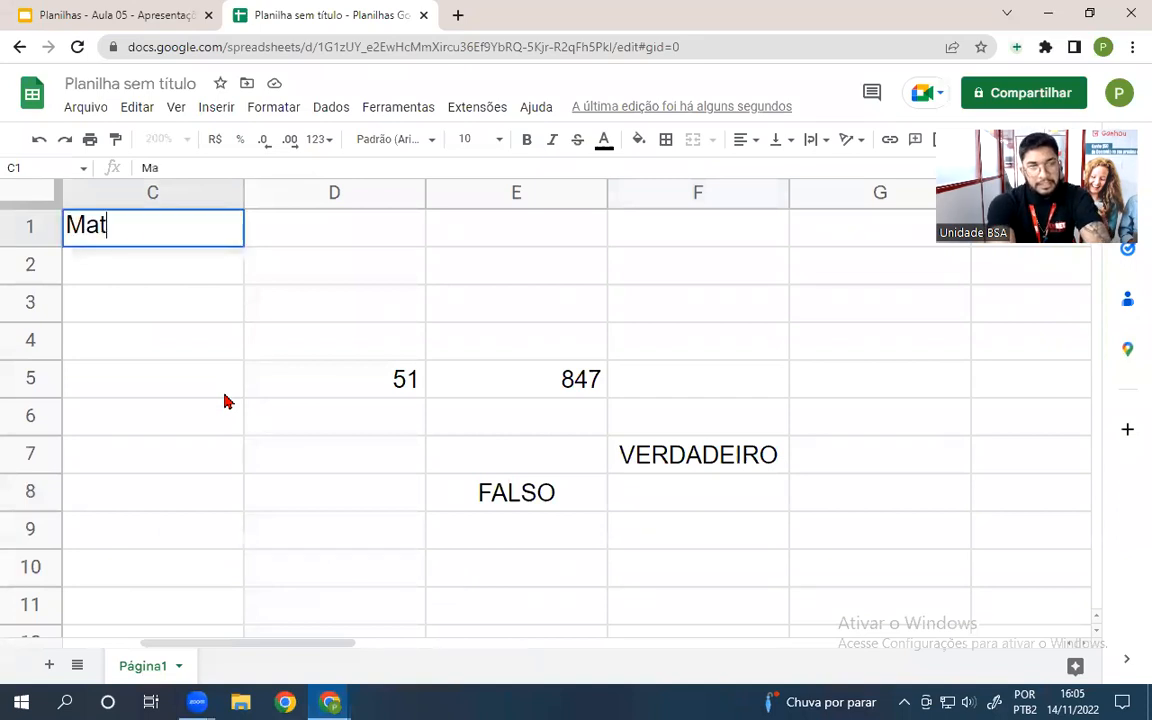
key("Tab")
key("Tab")
key("Tab")
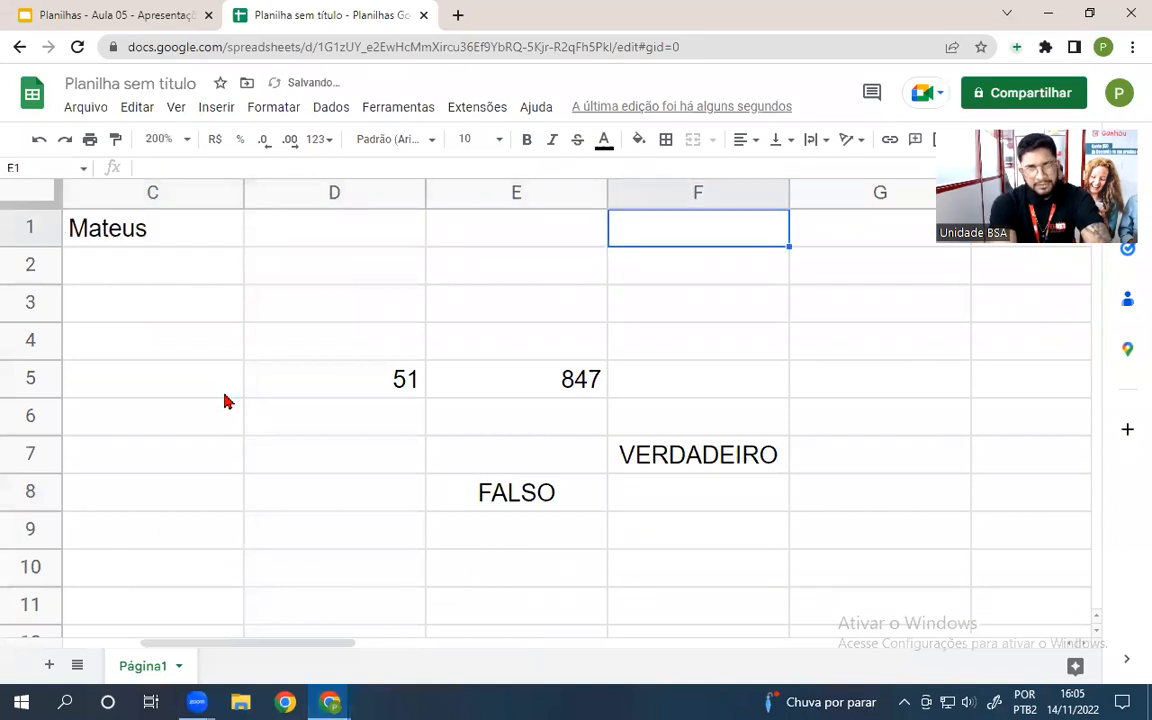
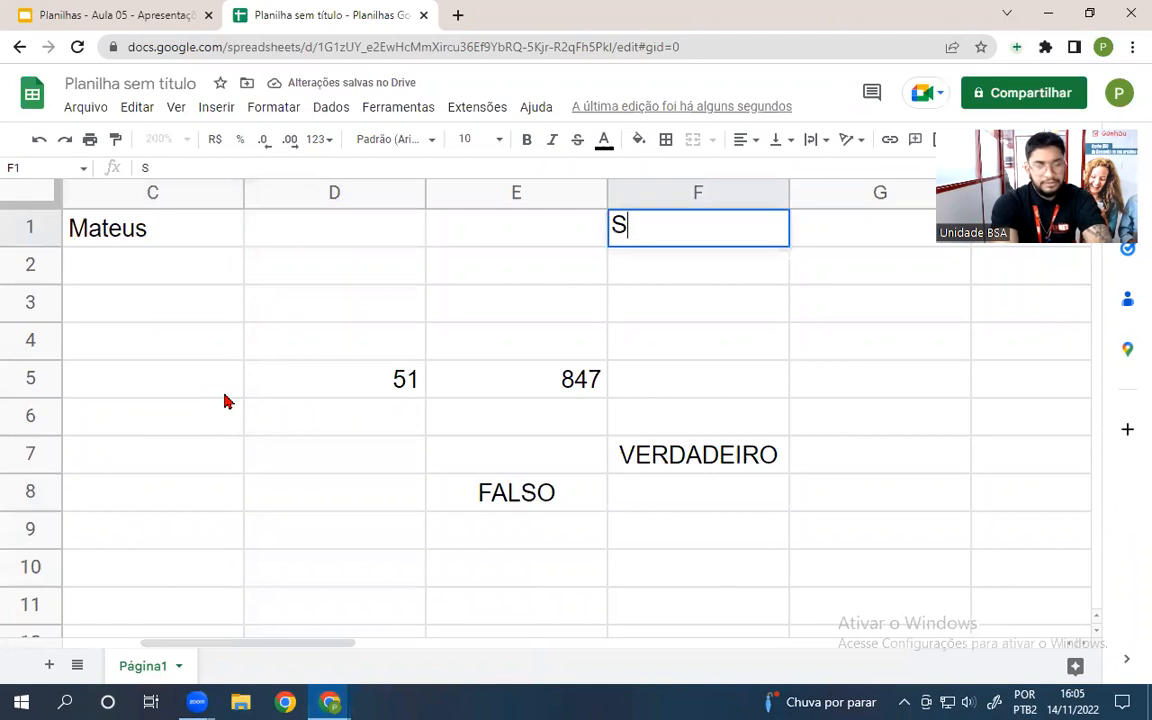
key("Tab")
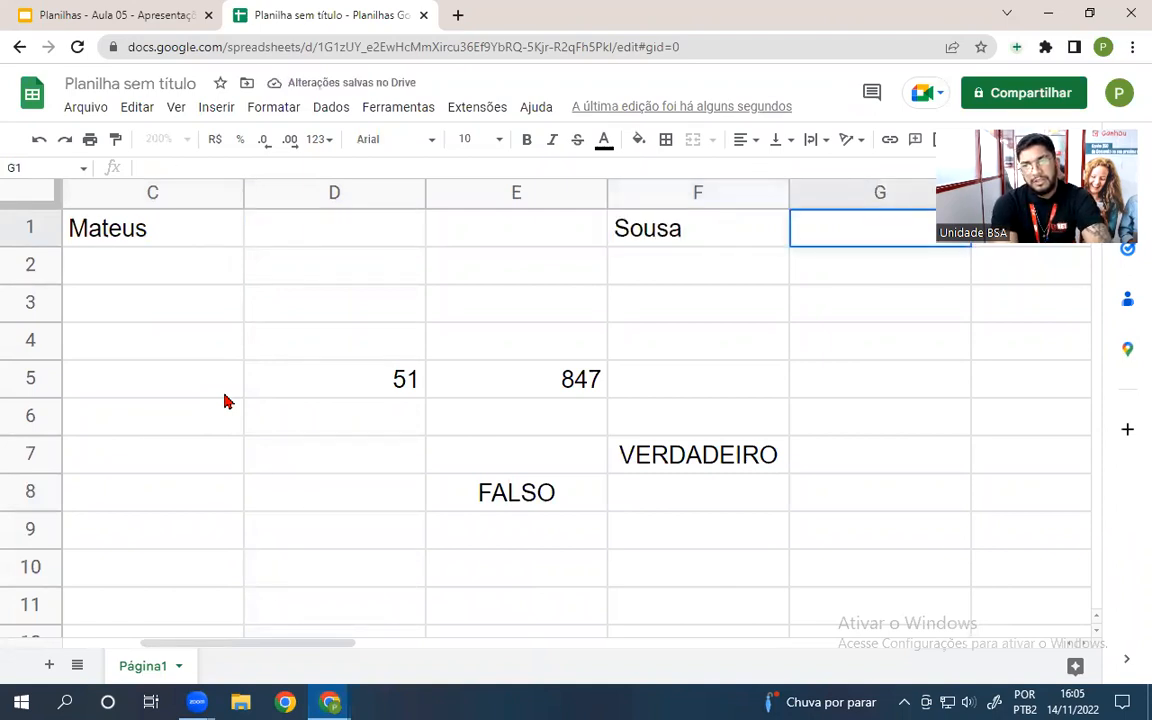
- Type 'Prof' into C5, then begin a =concat formula in C8
key("Return")
key("Right")
key("Right")
key("Right")
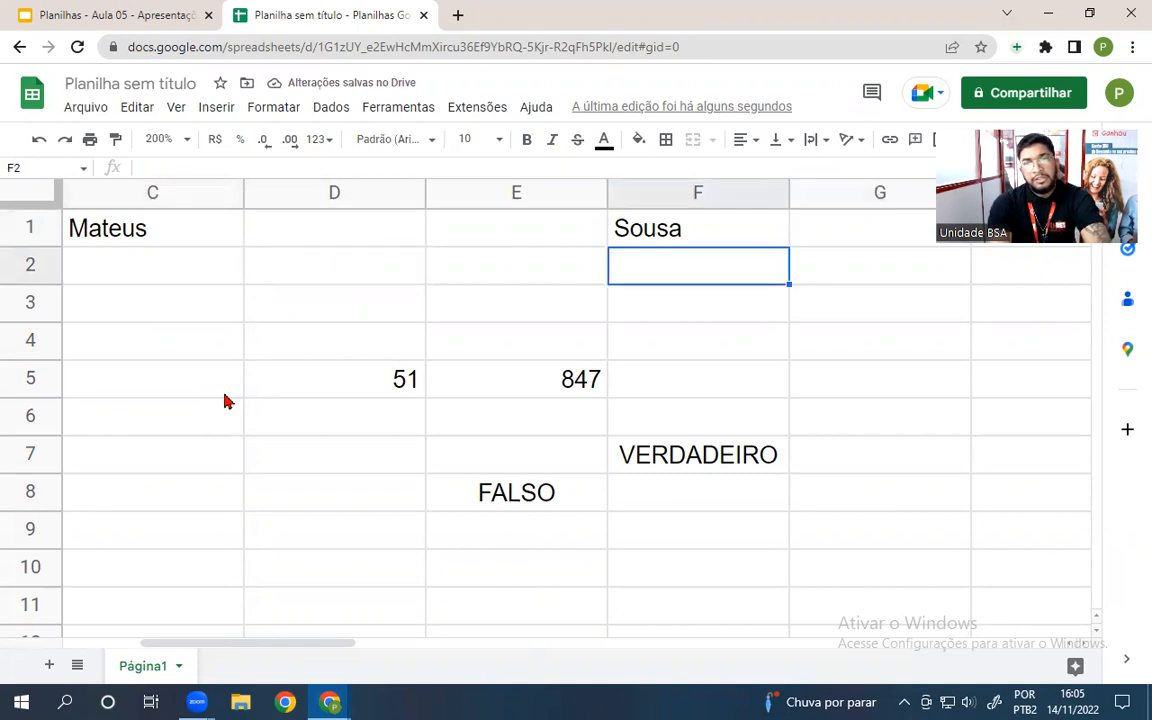
key("Right")
key("Down")
key("Down")
key("Right")
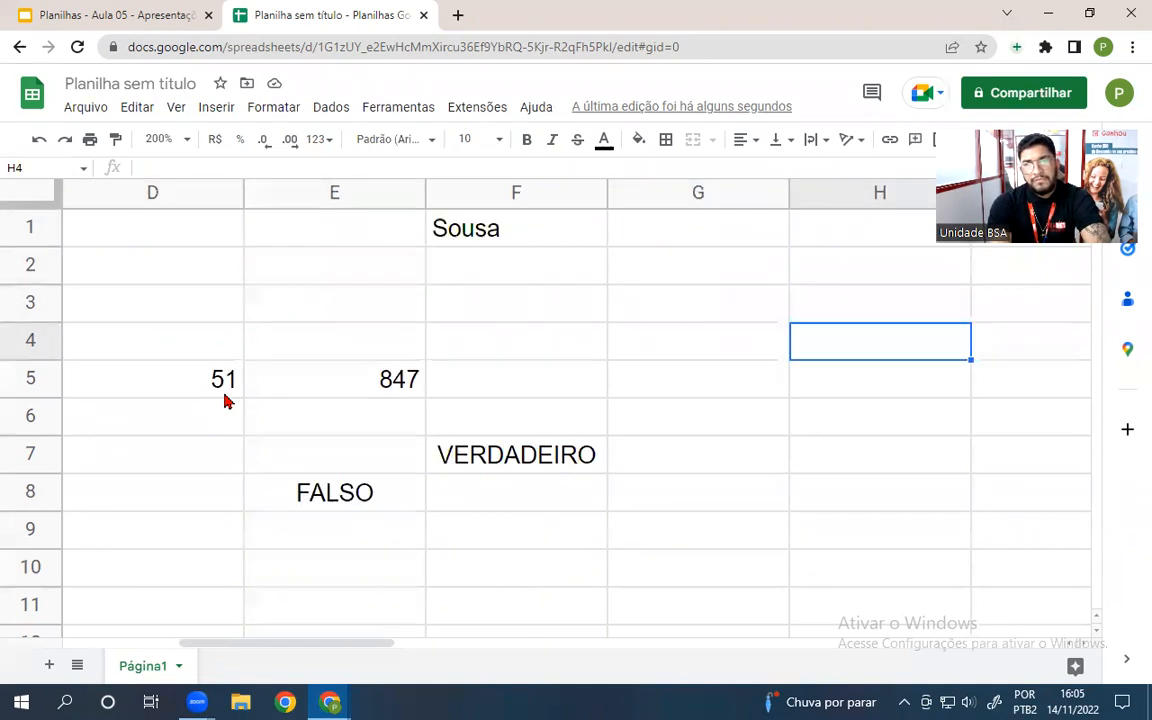
key("Left")
key("Left")
key("Left")
key("Left")
key("Left")
key("Left")
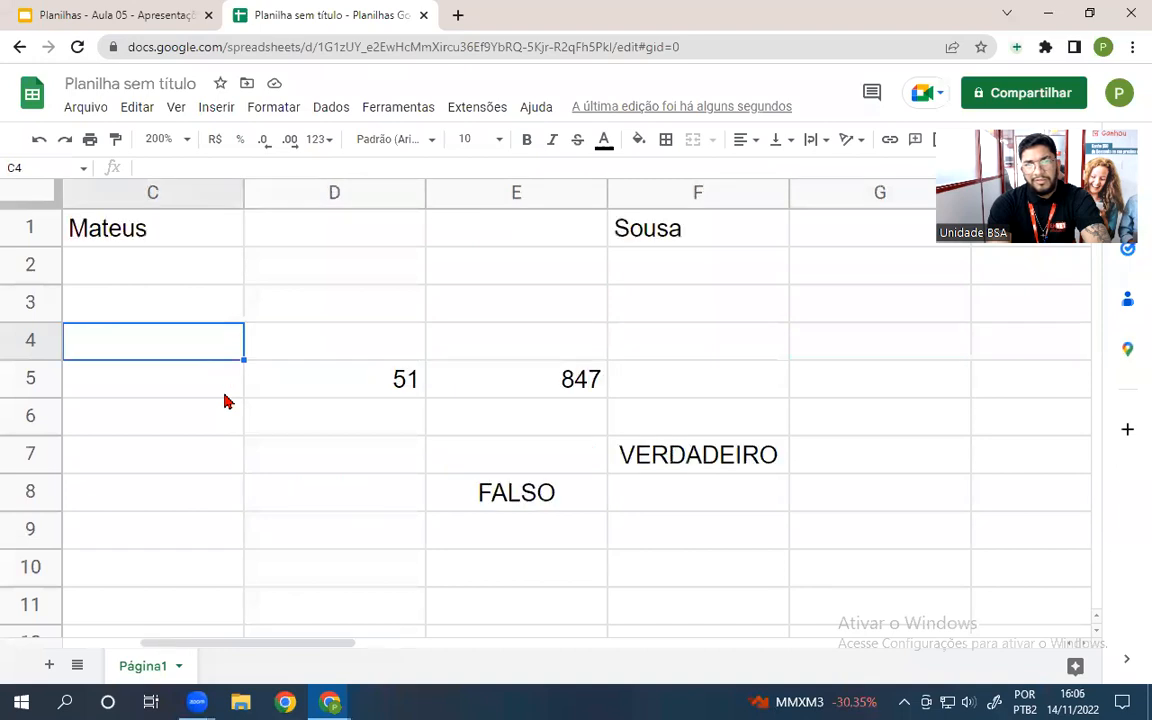
key("Down")
key("Right")
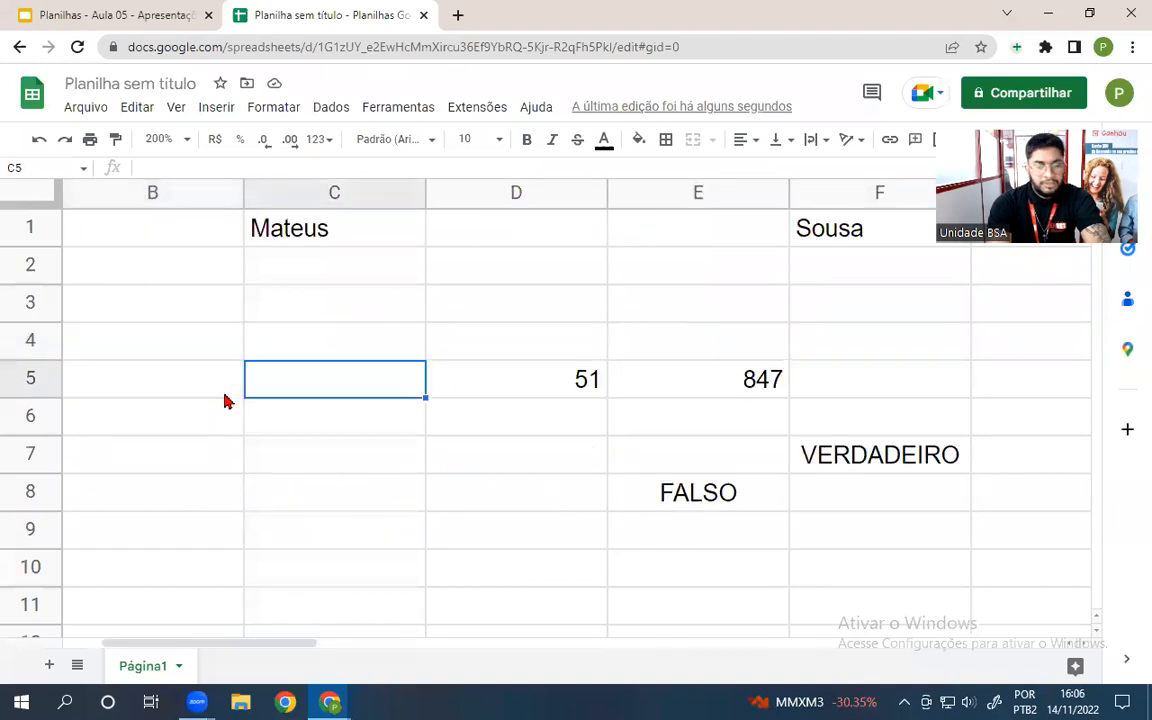
type("Prof")
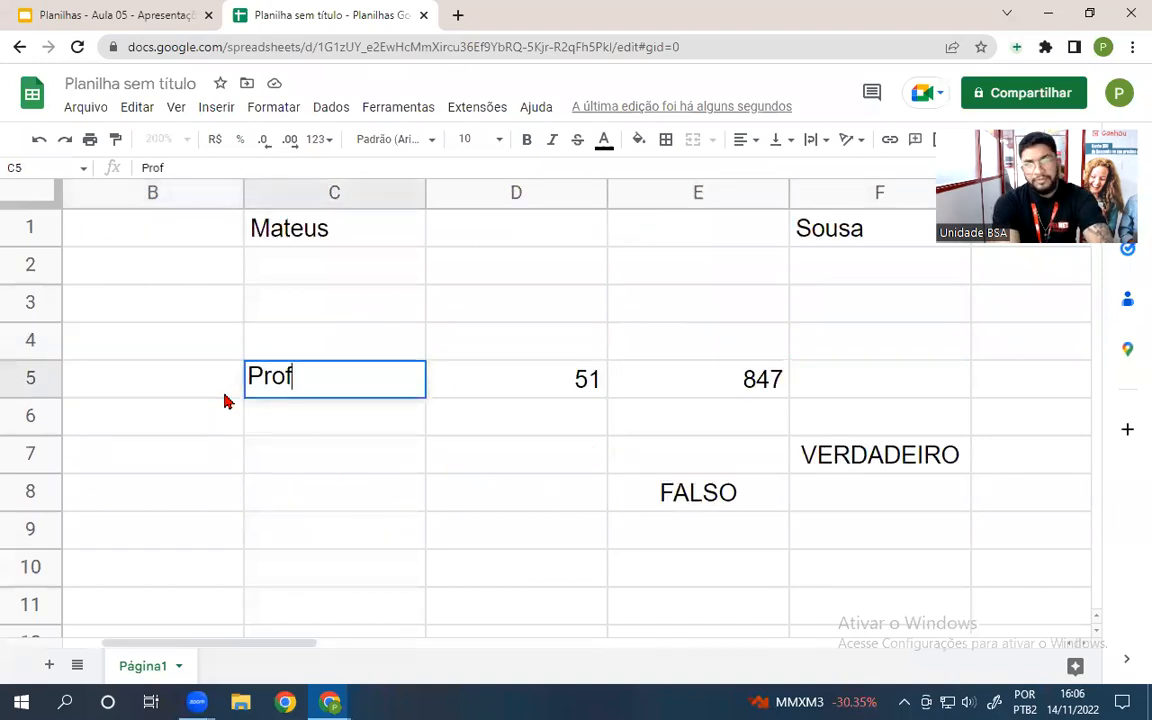
key("Return")
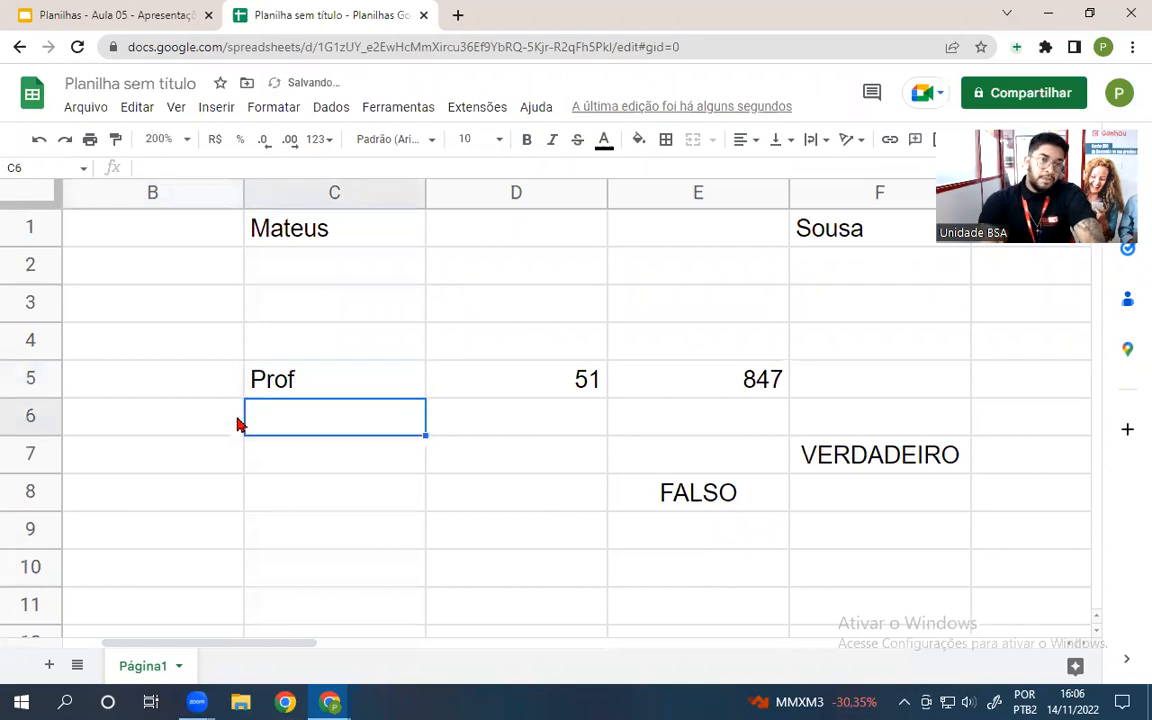
left_click(278, 495)
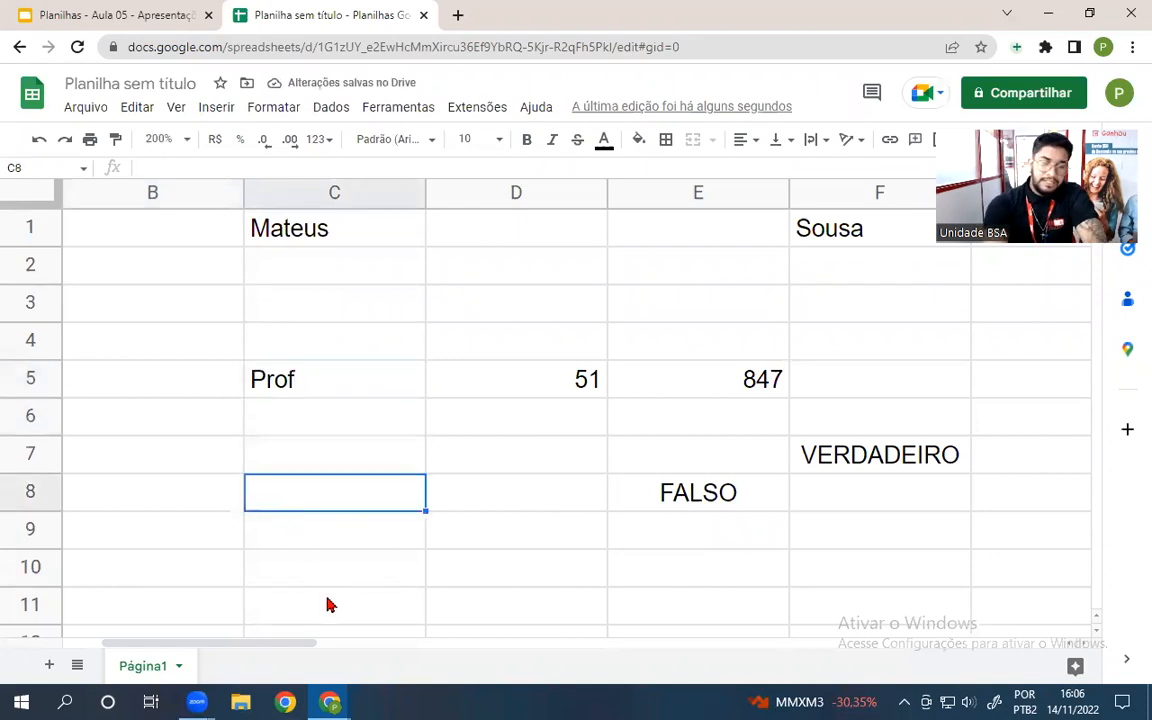
type("=concat")
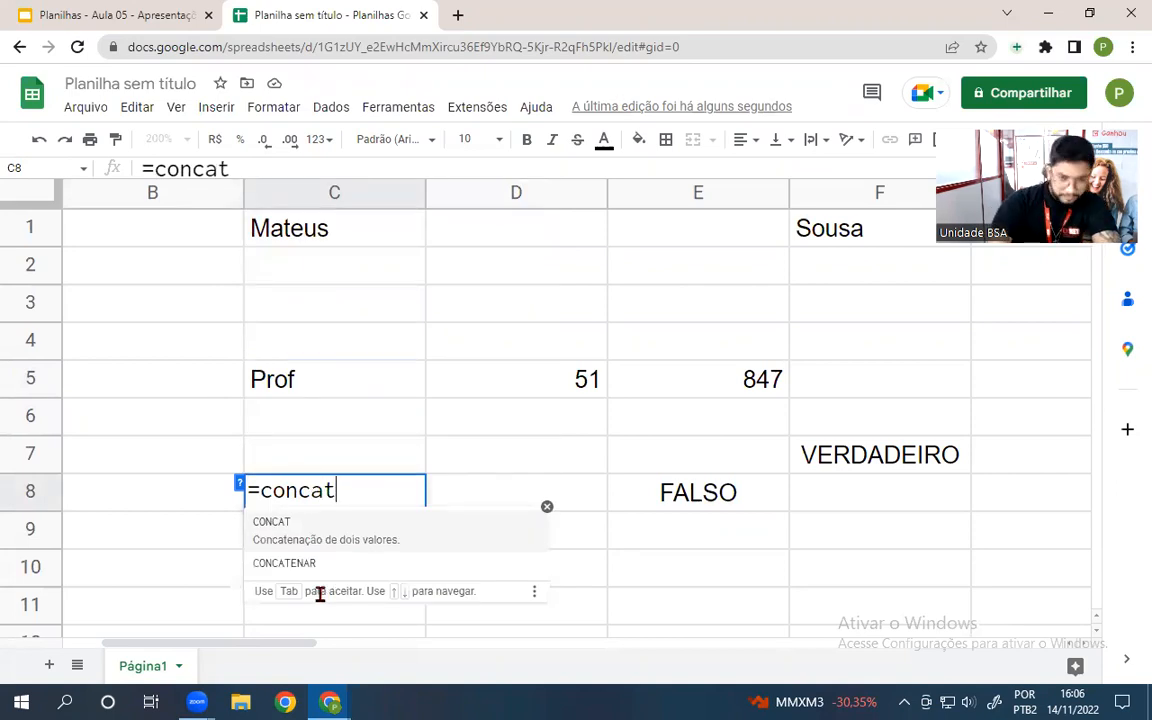
- Build =CONCATENAR(C5;C1;F1) in C8, joining title, first name and surname
left_click(306, 570)
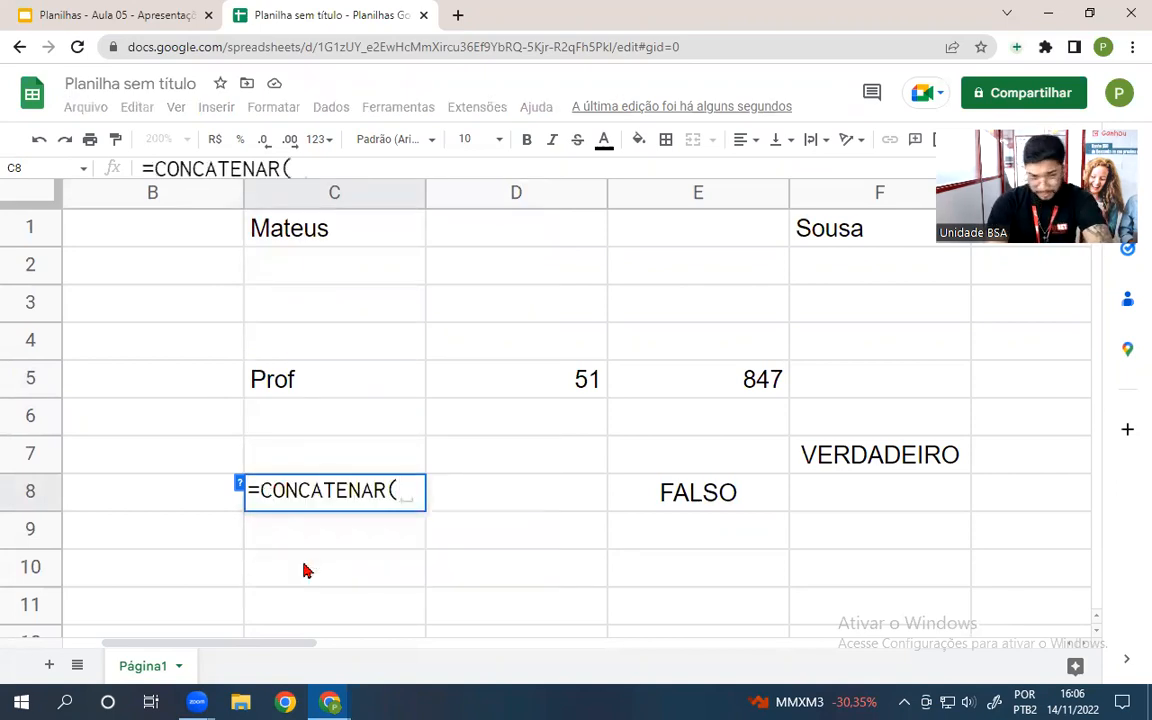
left_click(291, 386)
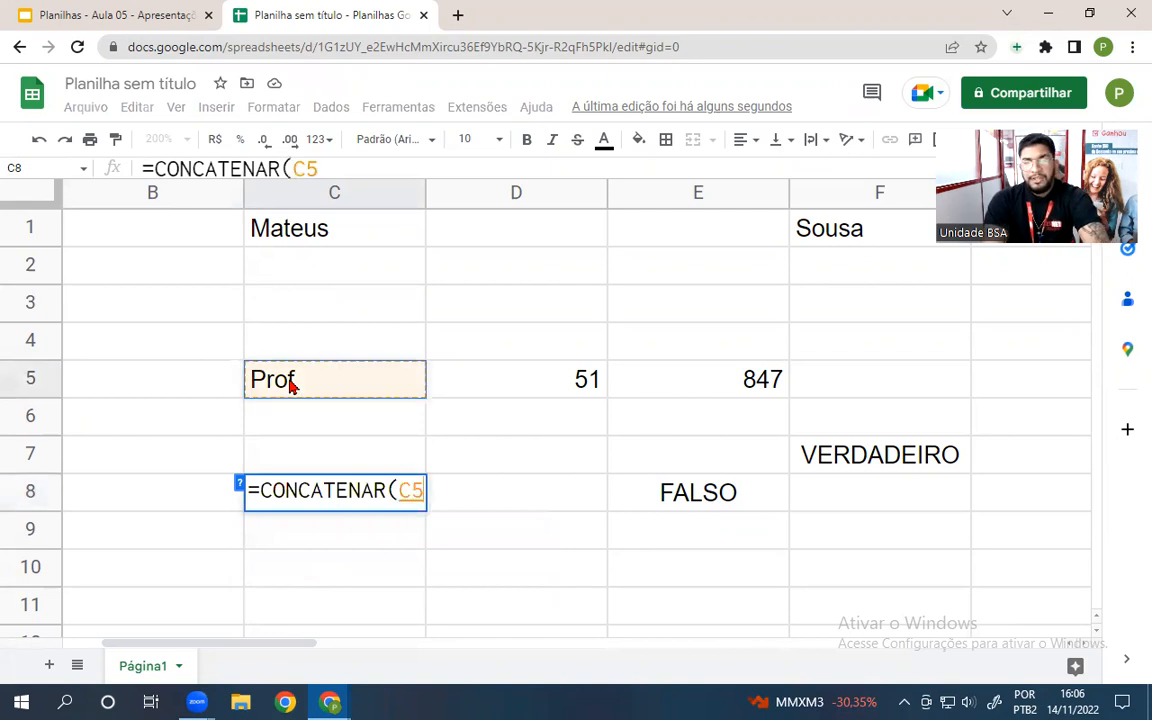
type(";")
left_click(296, 240)
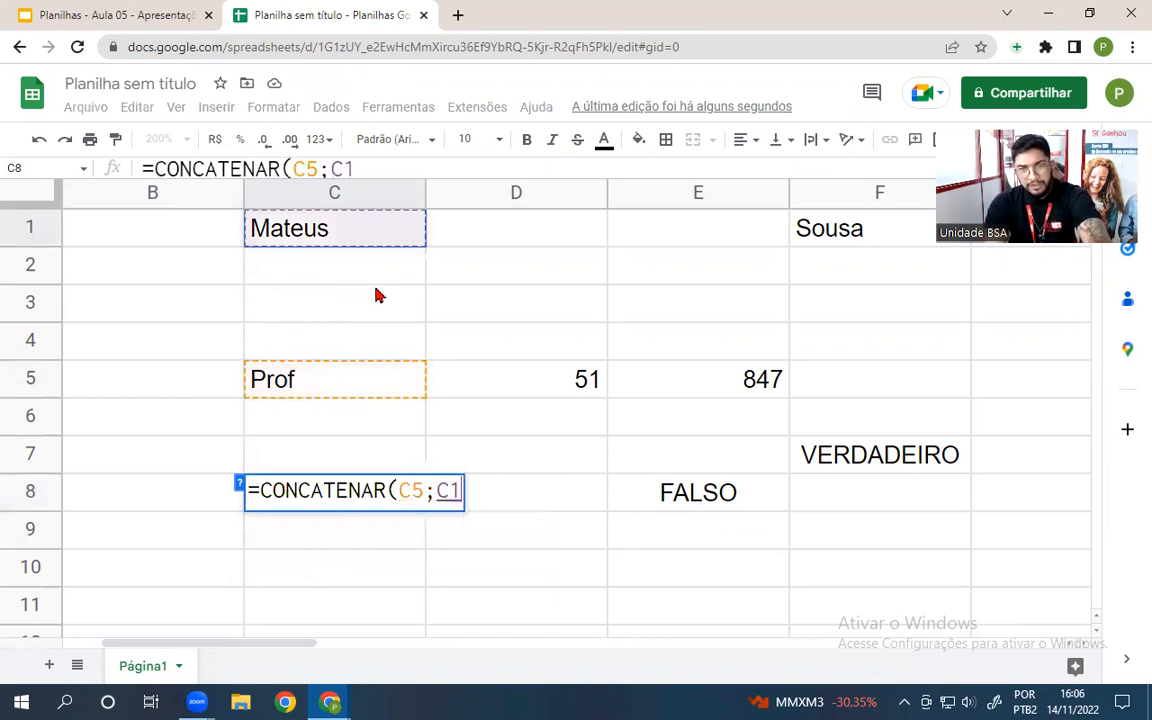
type(";")
left_click(862, 236)
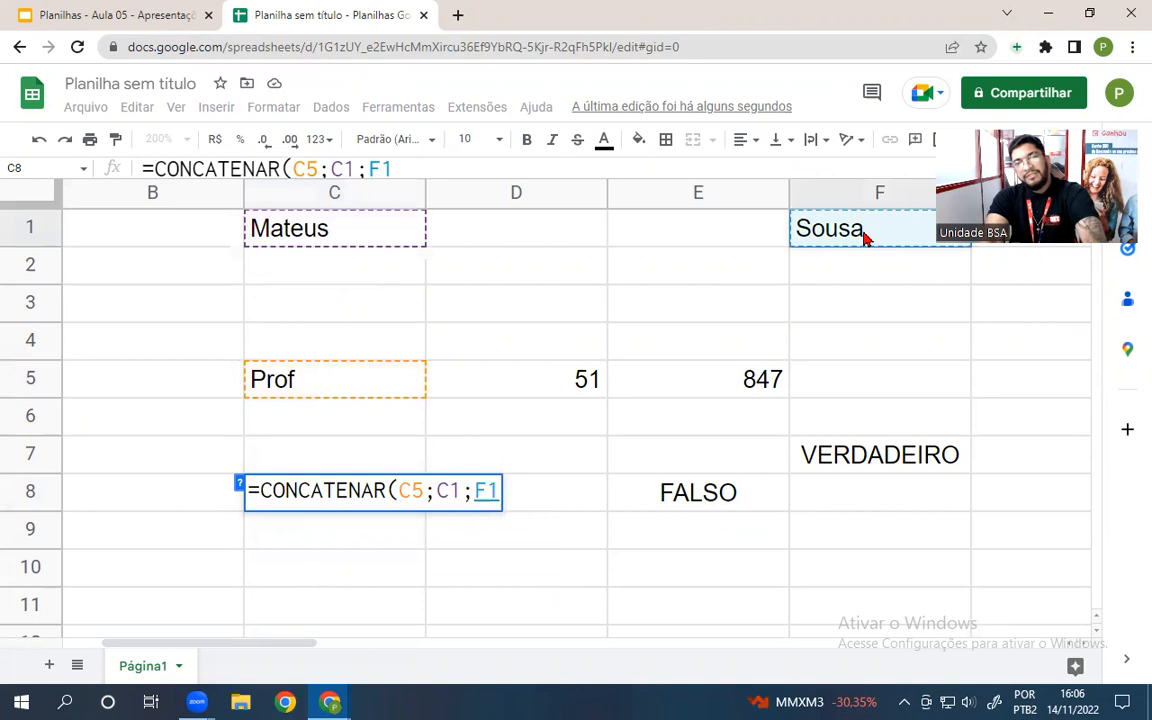
key("Return")
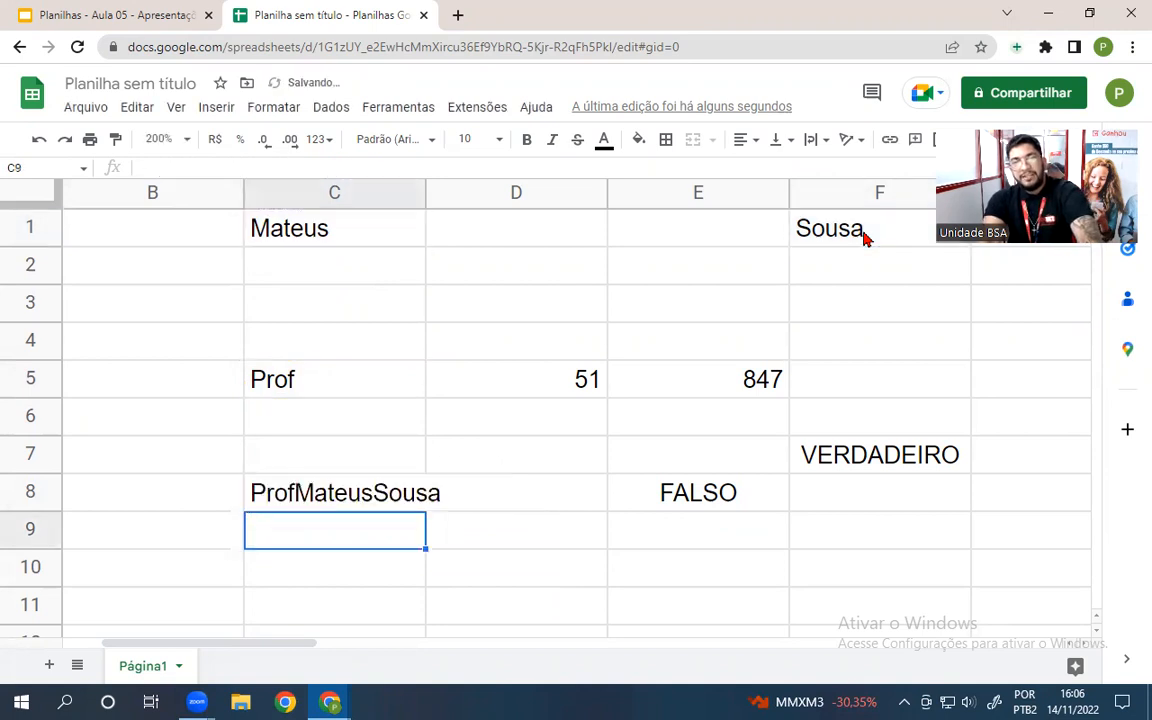
left_click(290, 502)
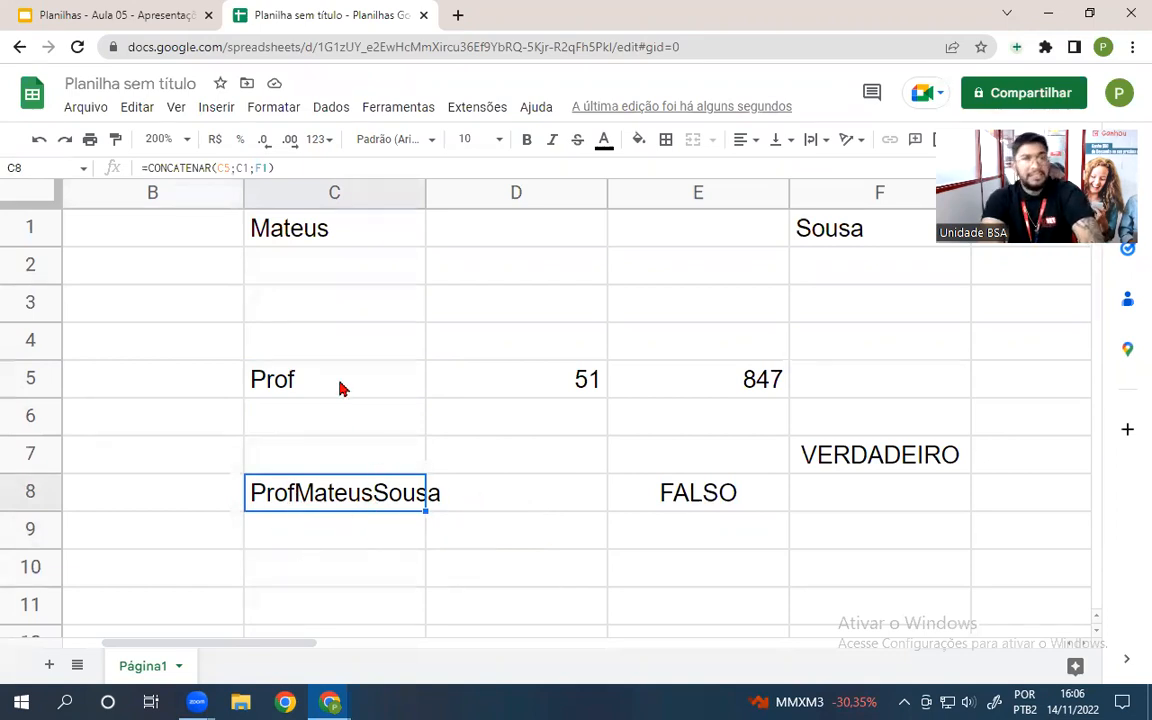
- Append a trailing space to the entries in C5 and C1 so C8's result is spaced
left_click(295, 382)
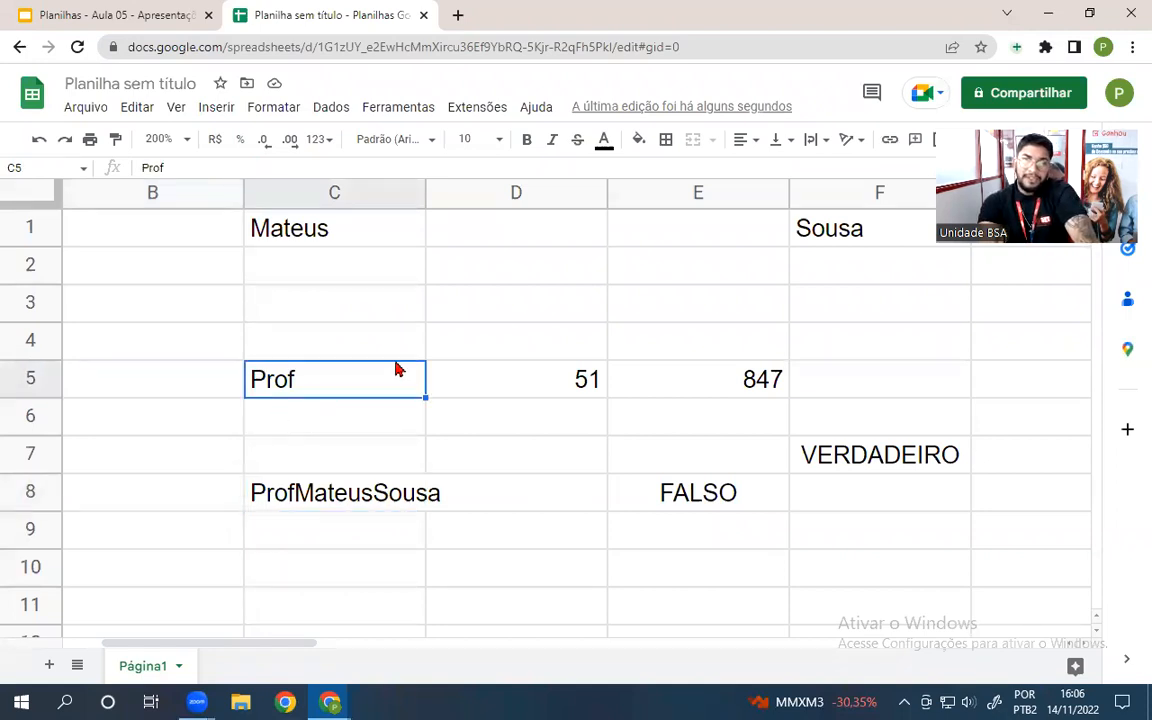
left_click(345, 230)
left_click(855, 236)
double_click(310, 380)
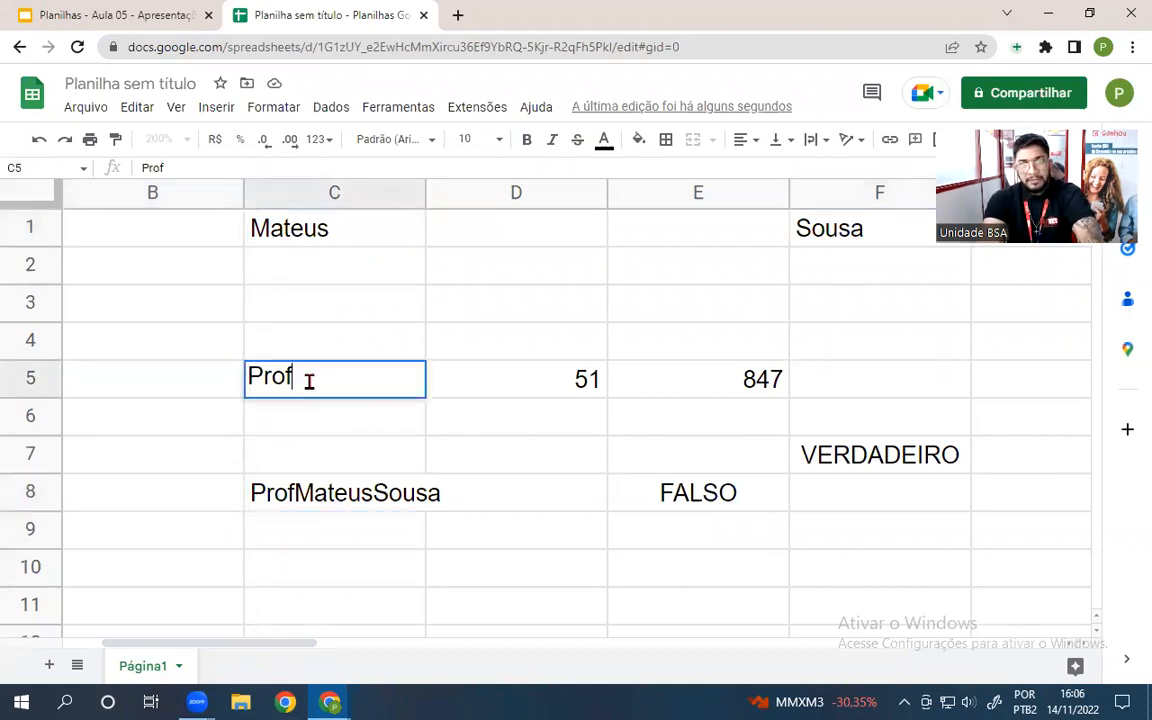
left_click(370, 448)
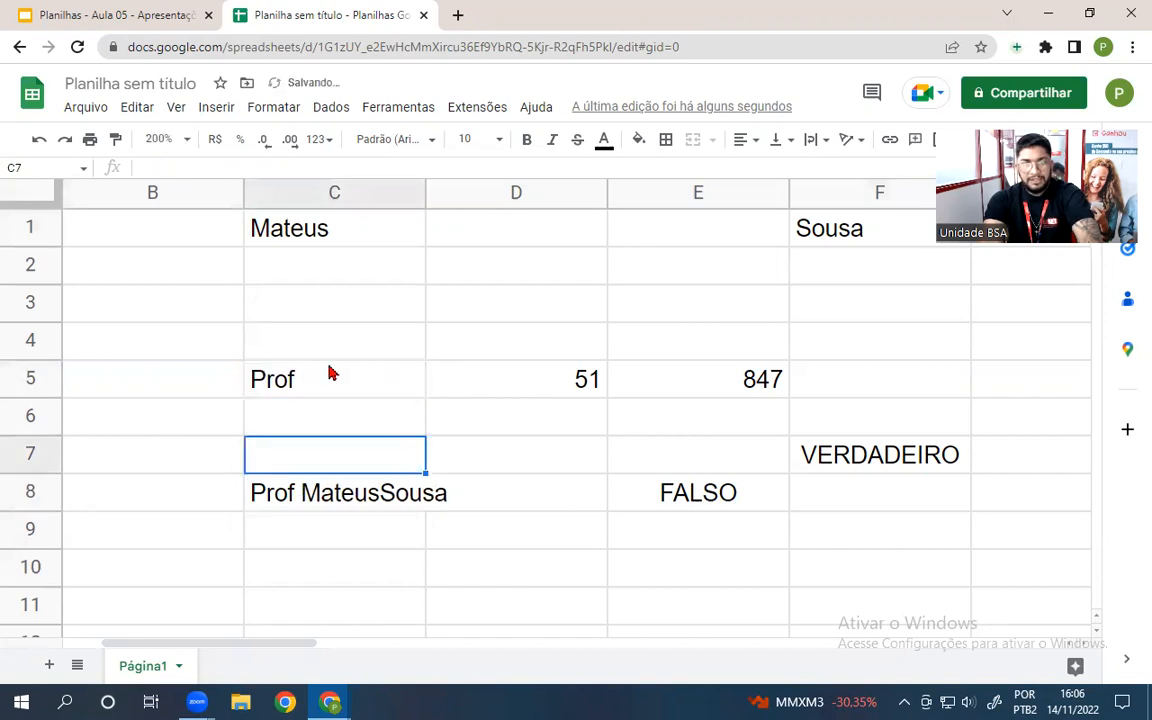
left_click(349, 230)
double_click(349, 231)
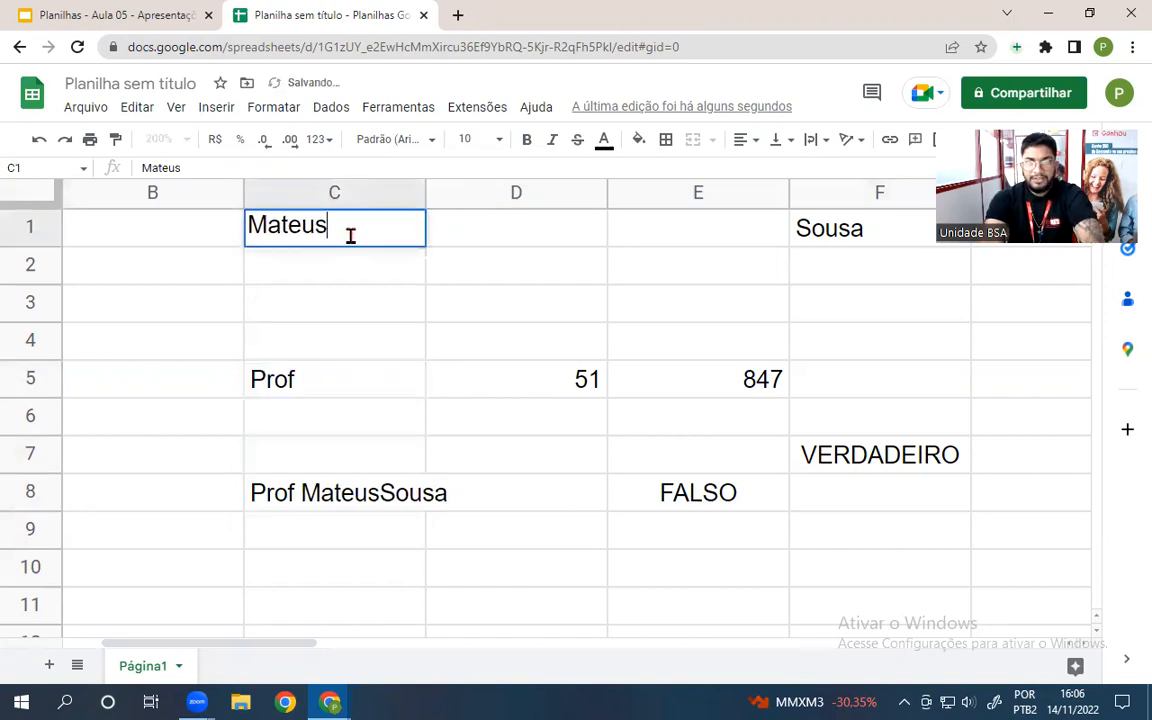
left_click(555, 340)
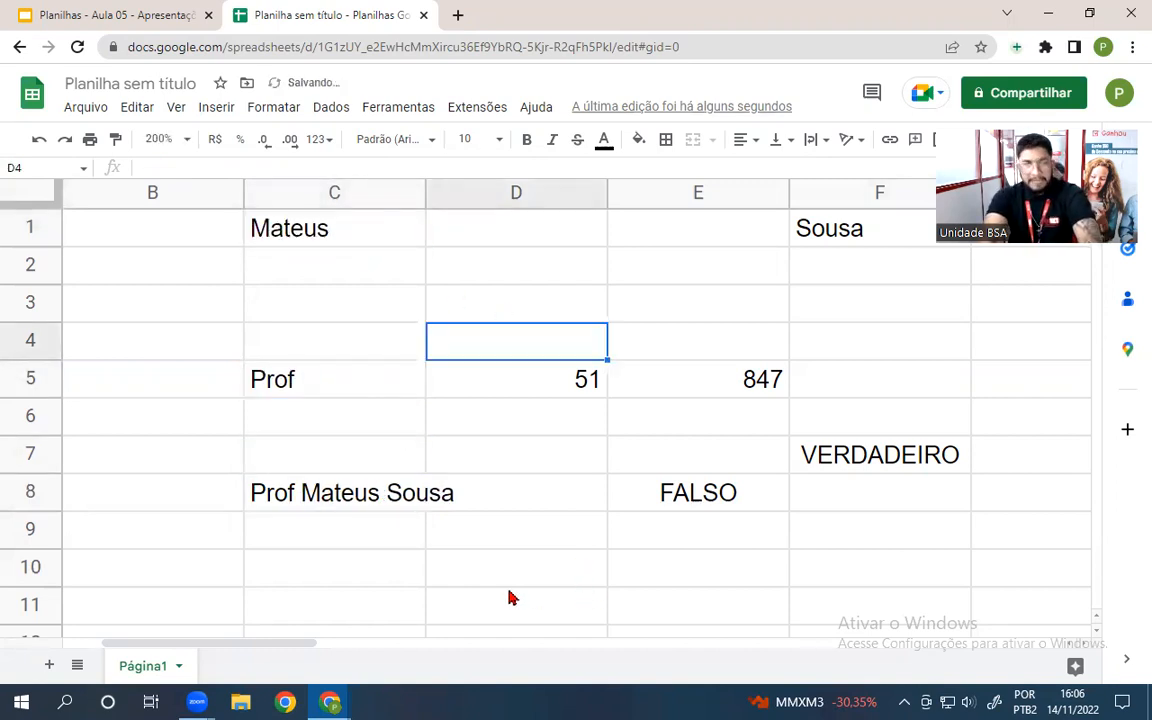
left_click(300, 578)
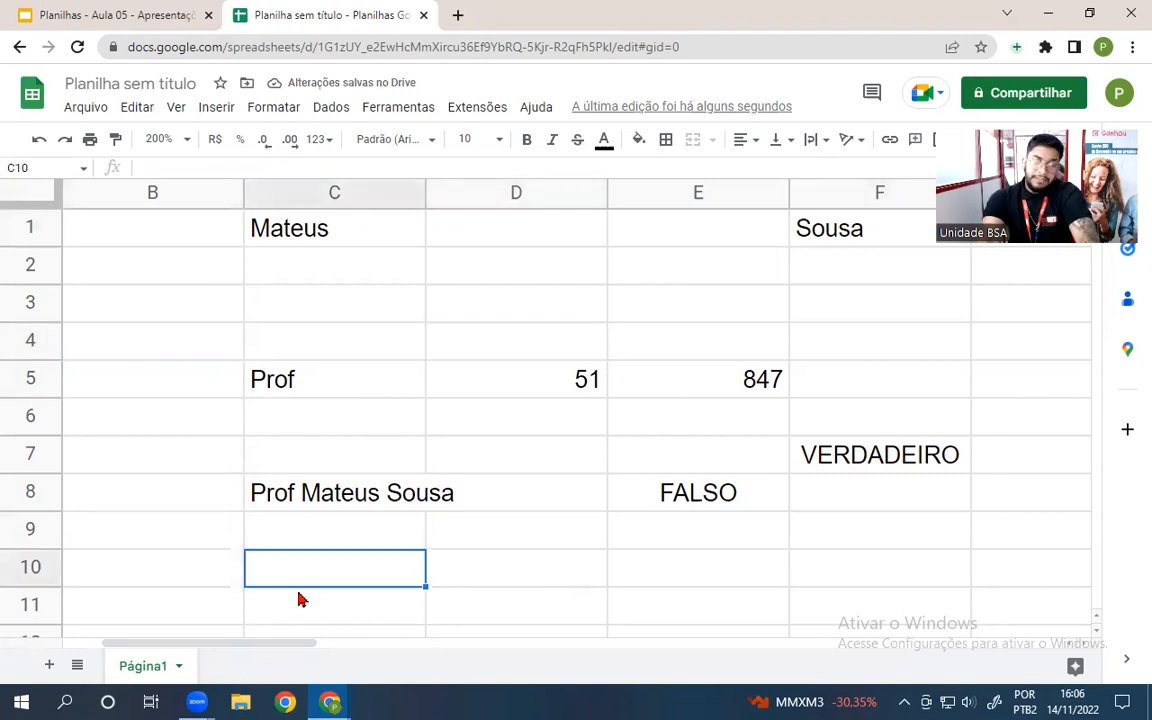
- Enter =C5&C1&F1 in C10 to join title and full name with ampersands
type("=")
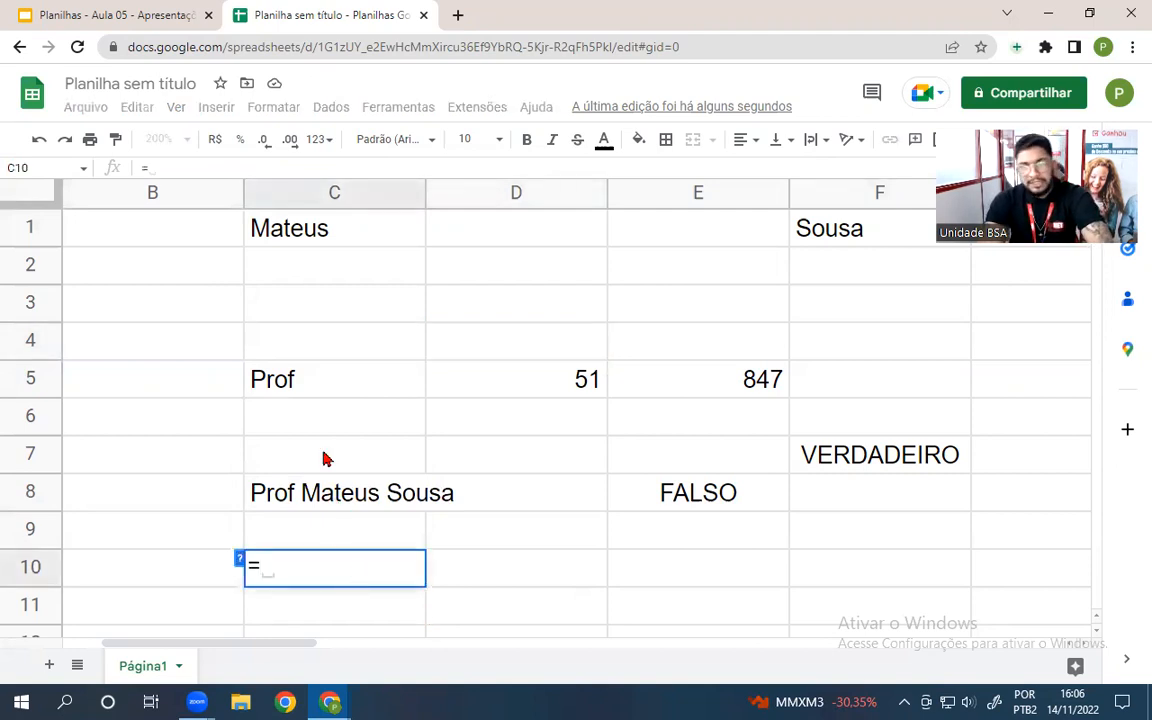
left_click(318, 380)
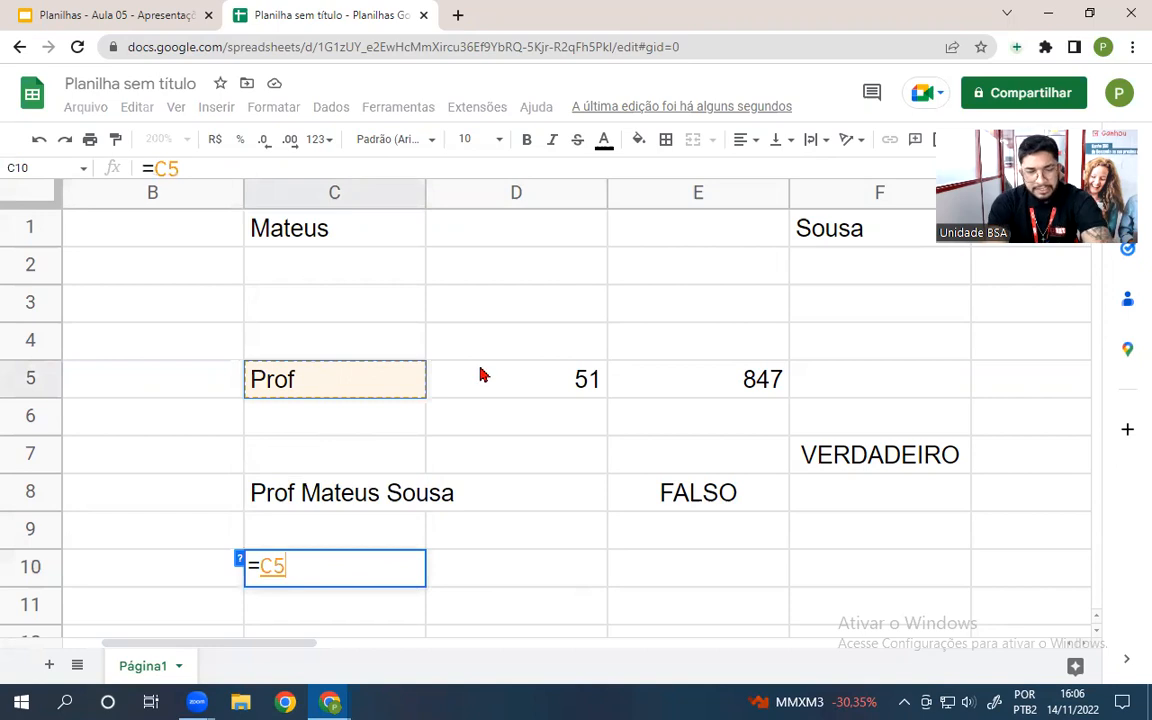
type("&")
left_click(362, 226)
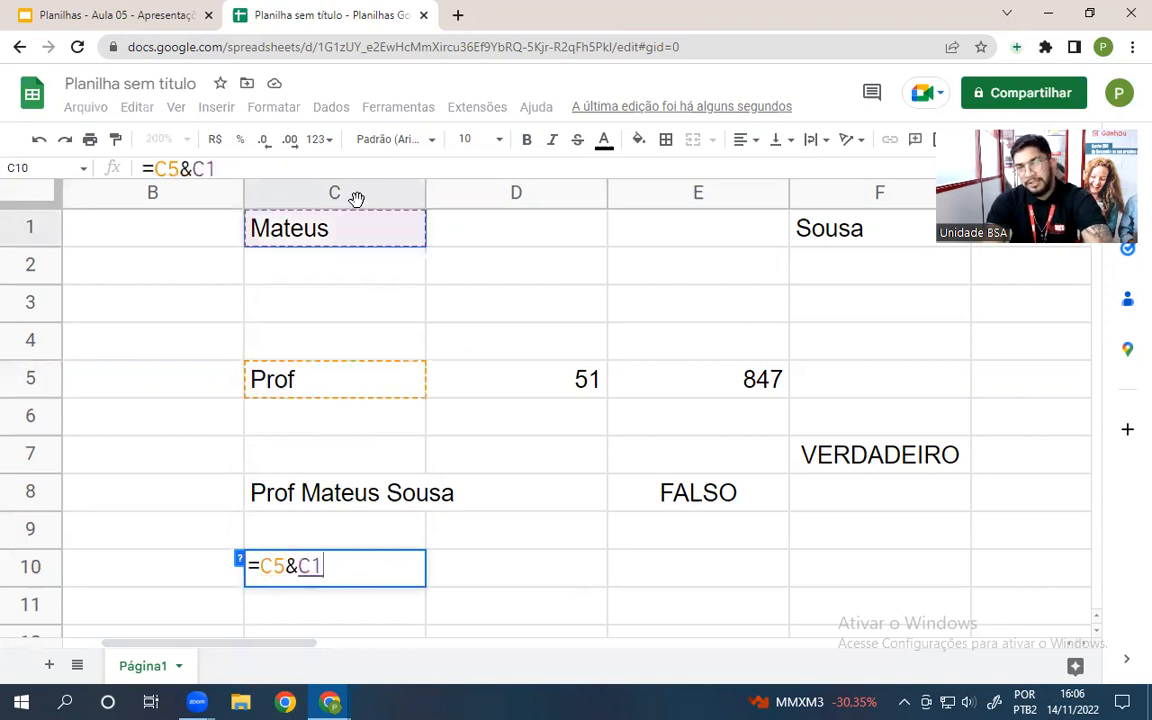
type("&")
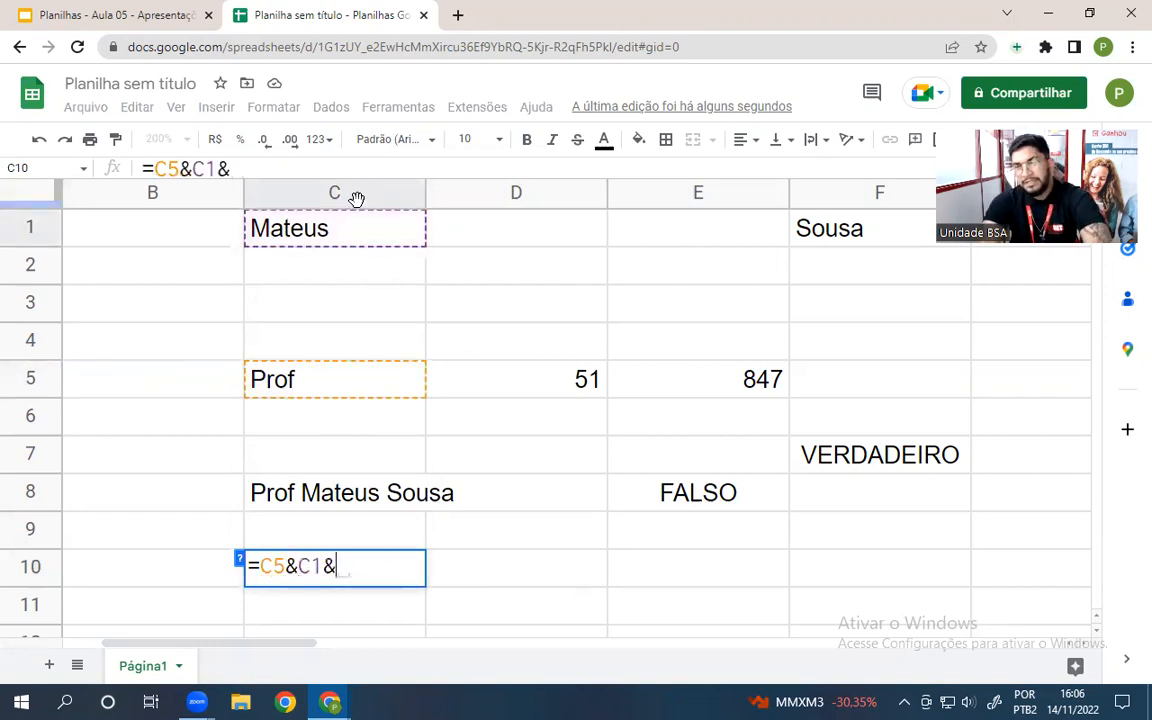
left_click(792, 229)
key("Return")
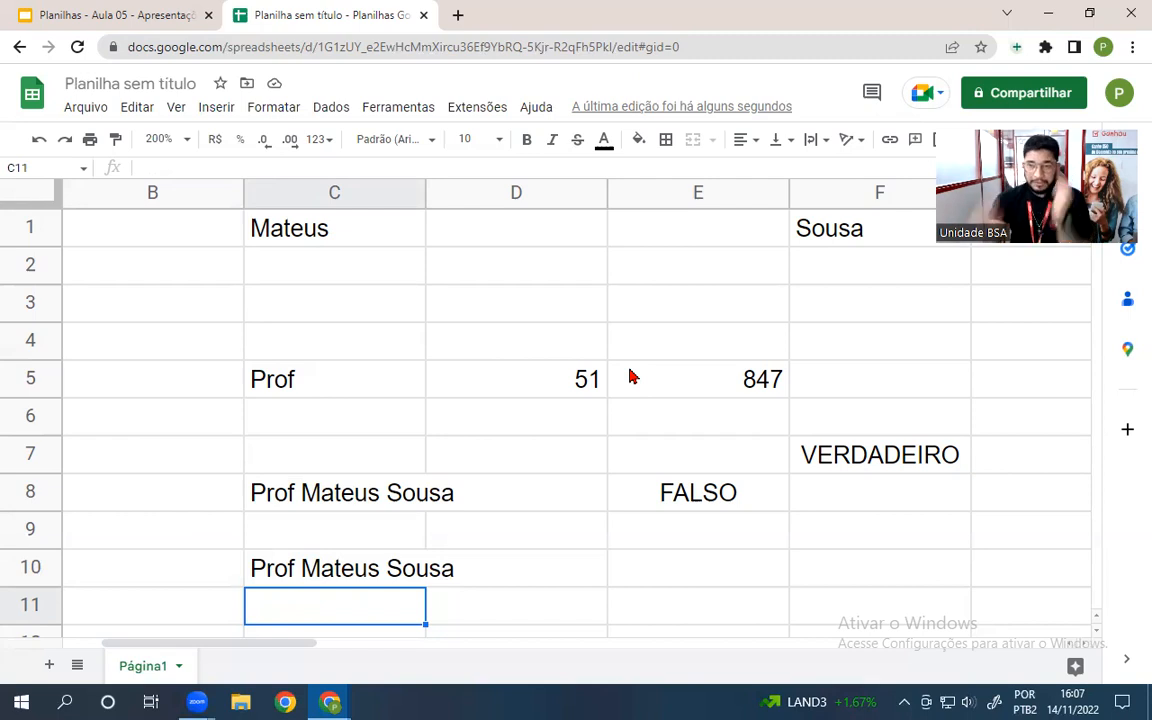
left_click(97, 13)
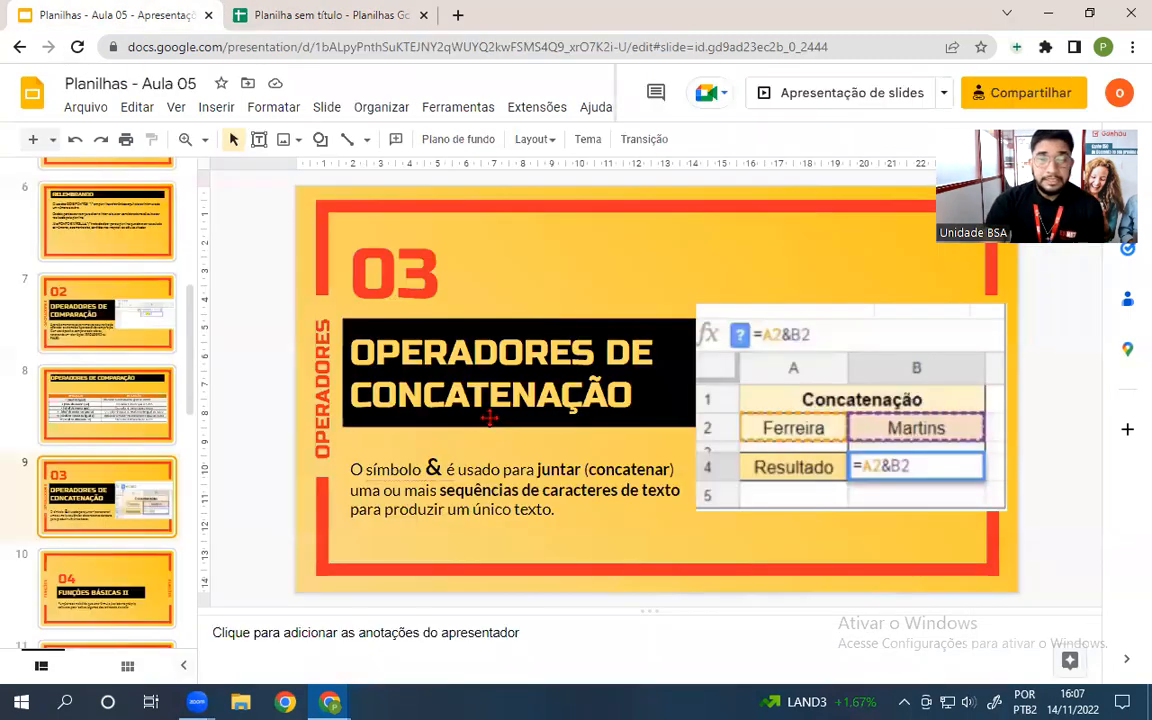
scroll(112, 453, "down", 3)
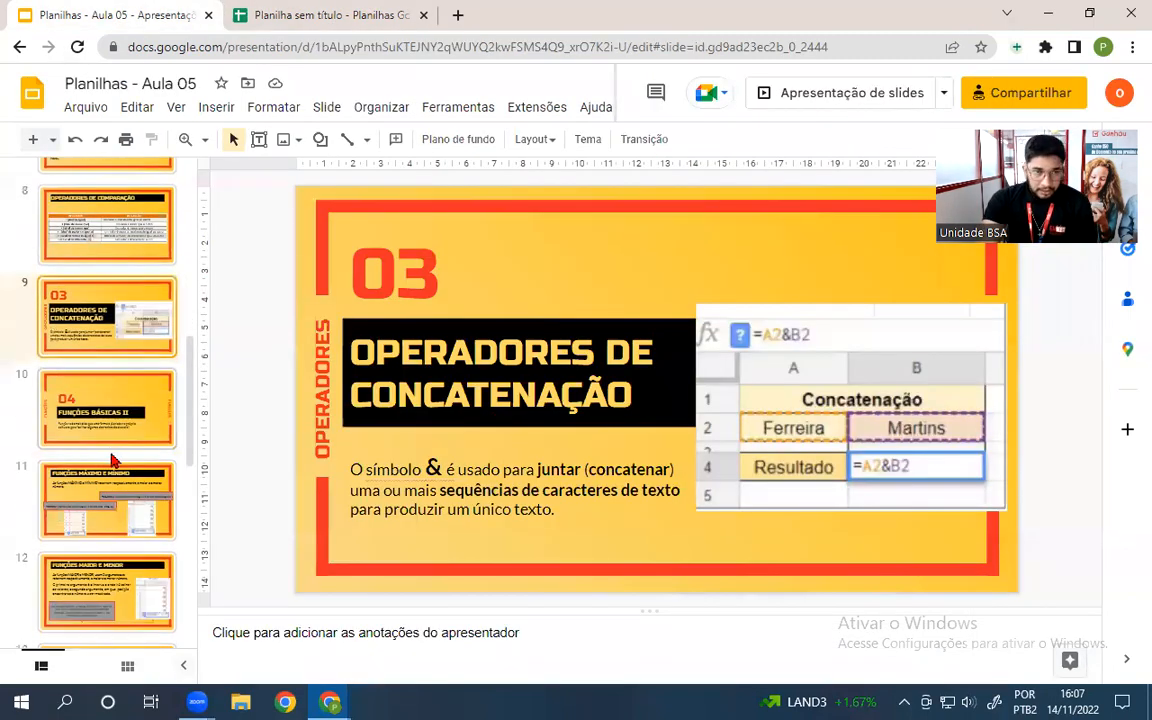
left_click(90, 404)
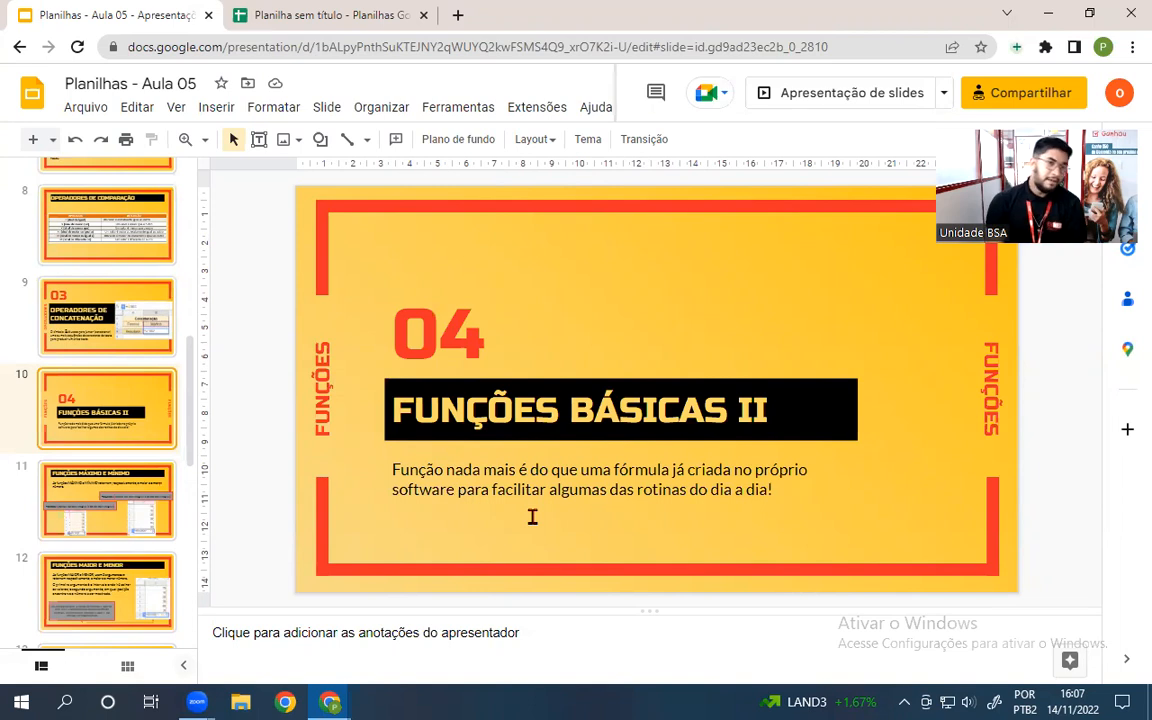
left_click(170, 498)
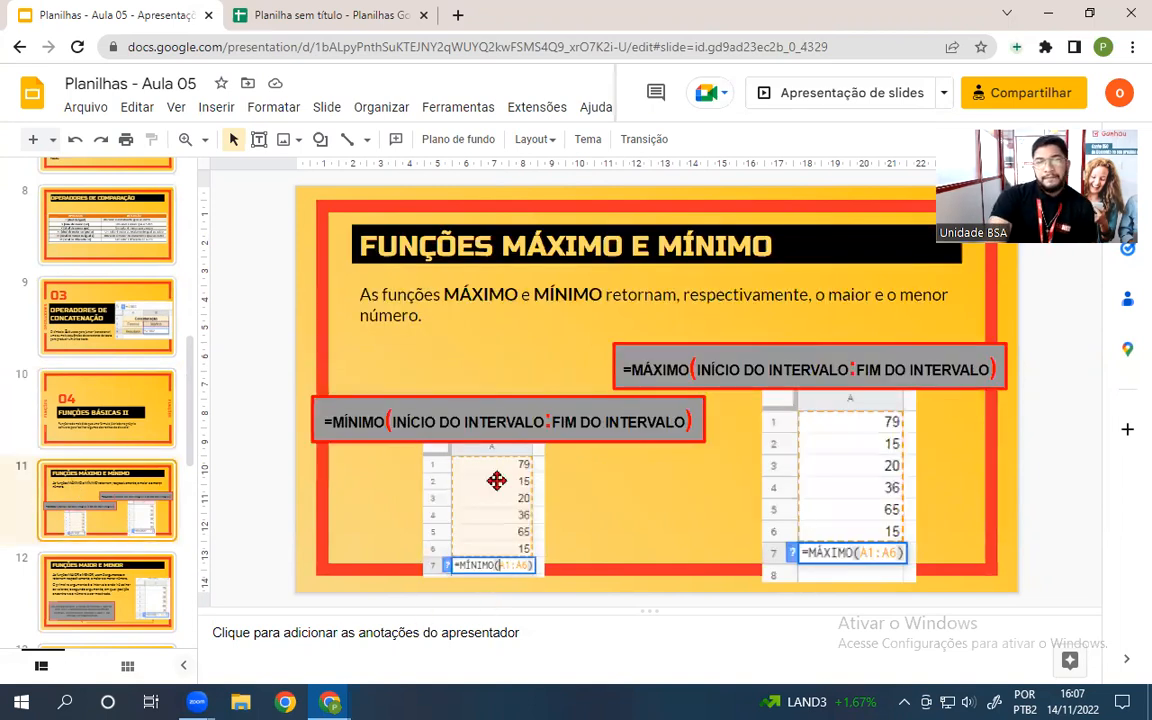
scroll(105, 427, "down", 2)
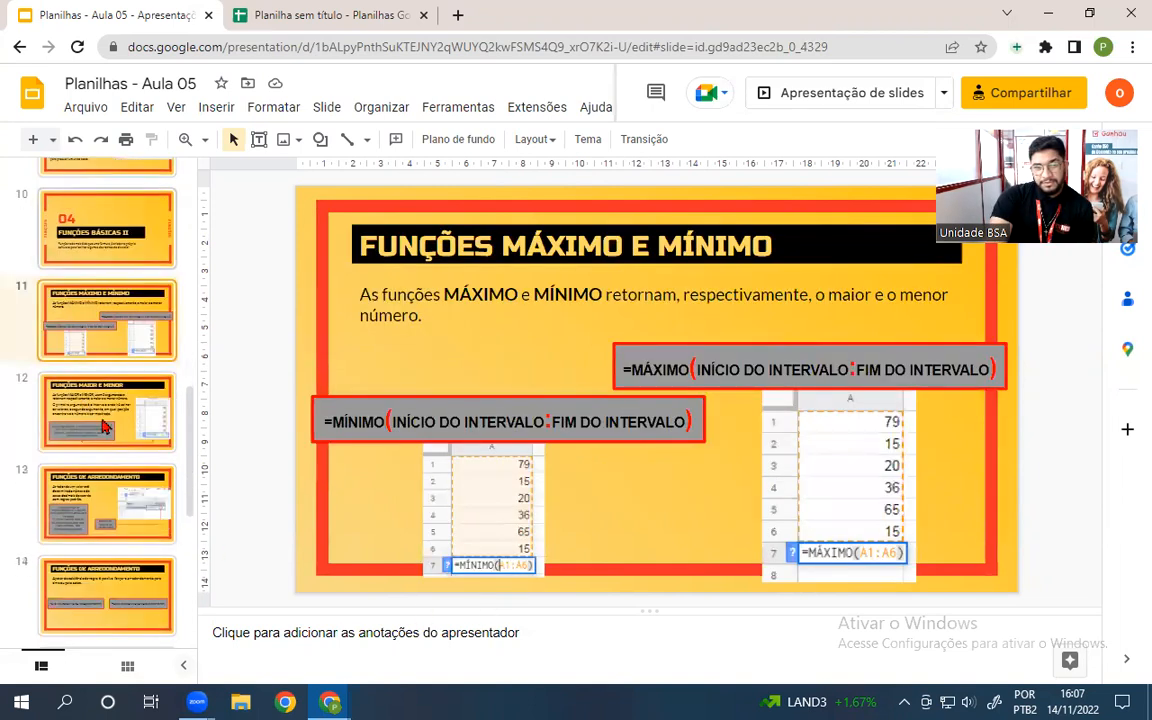
left_click(118, 386)
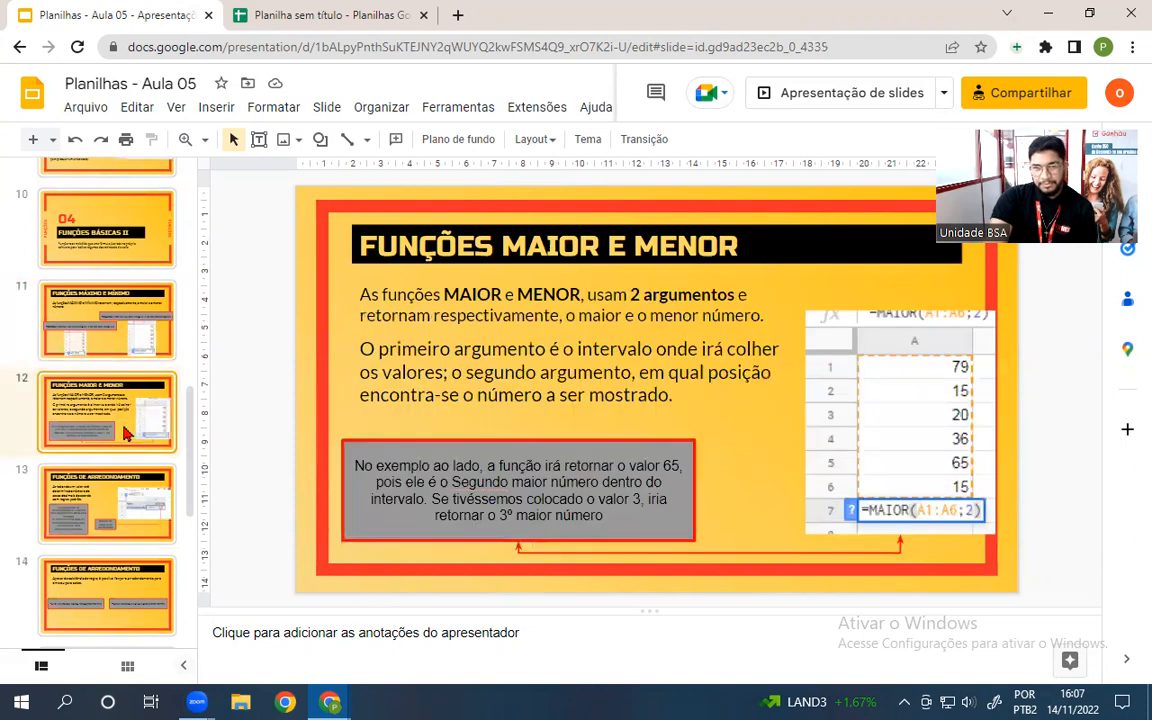
left_click(125, 505)
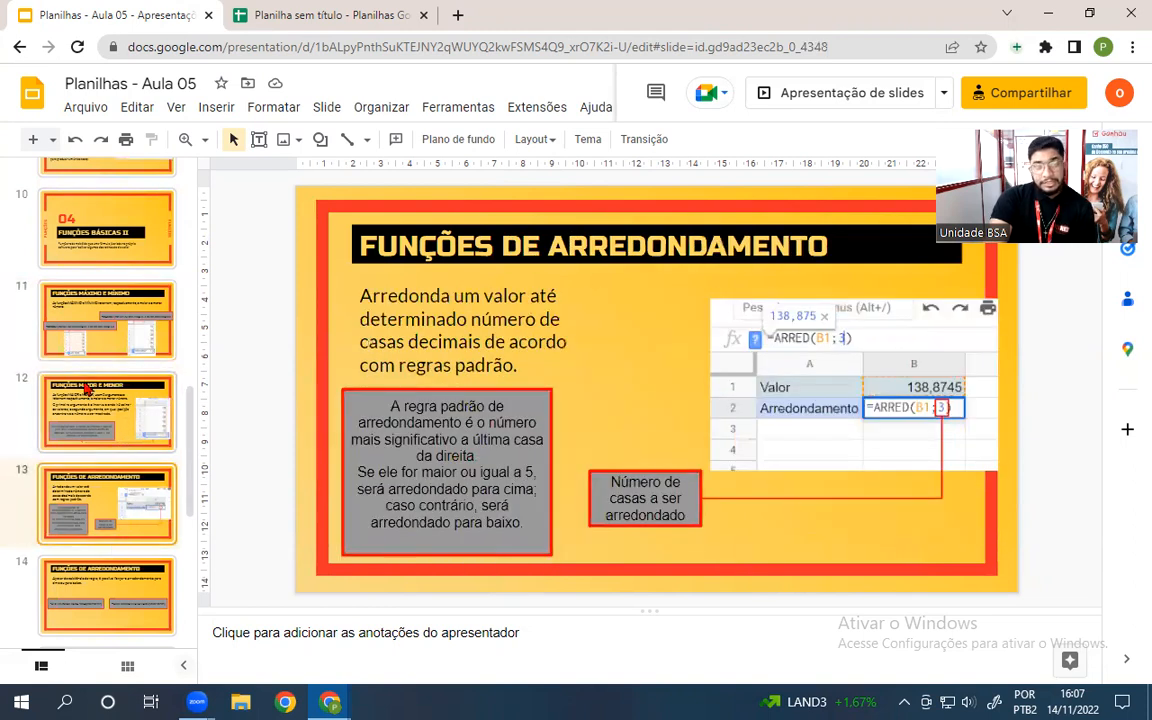
scroll(88, 388, "down", 1)
left_click(87, 234)
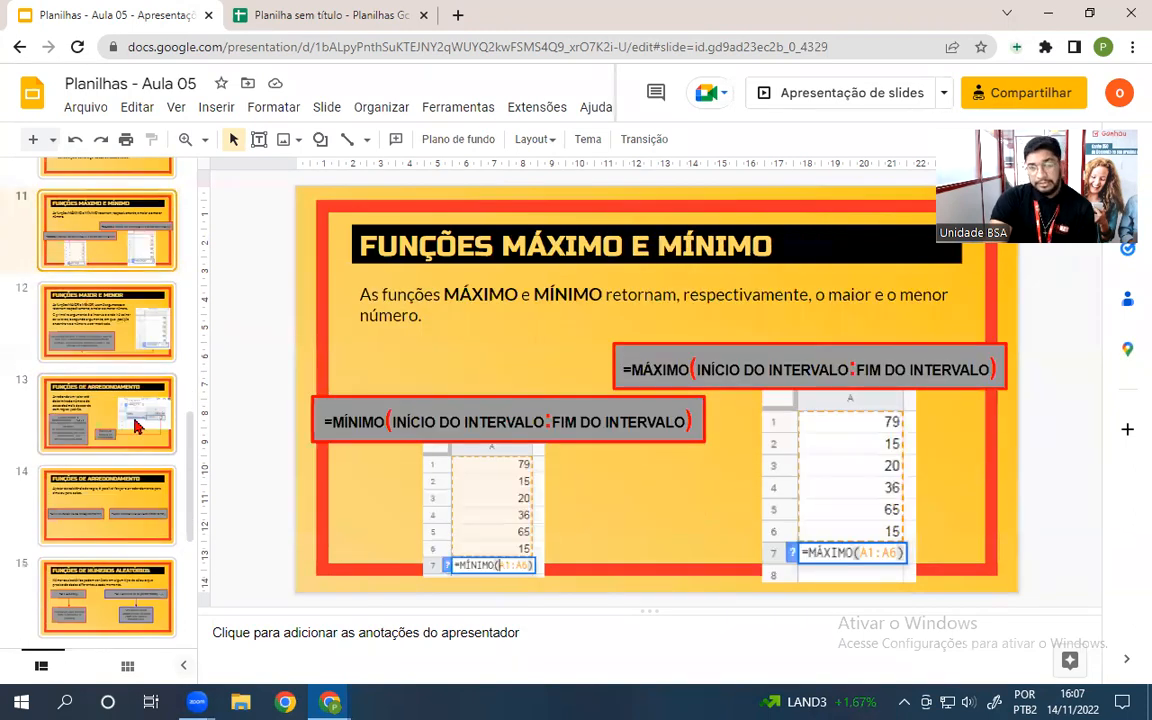
left_click(350, 16)
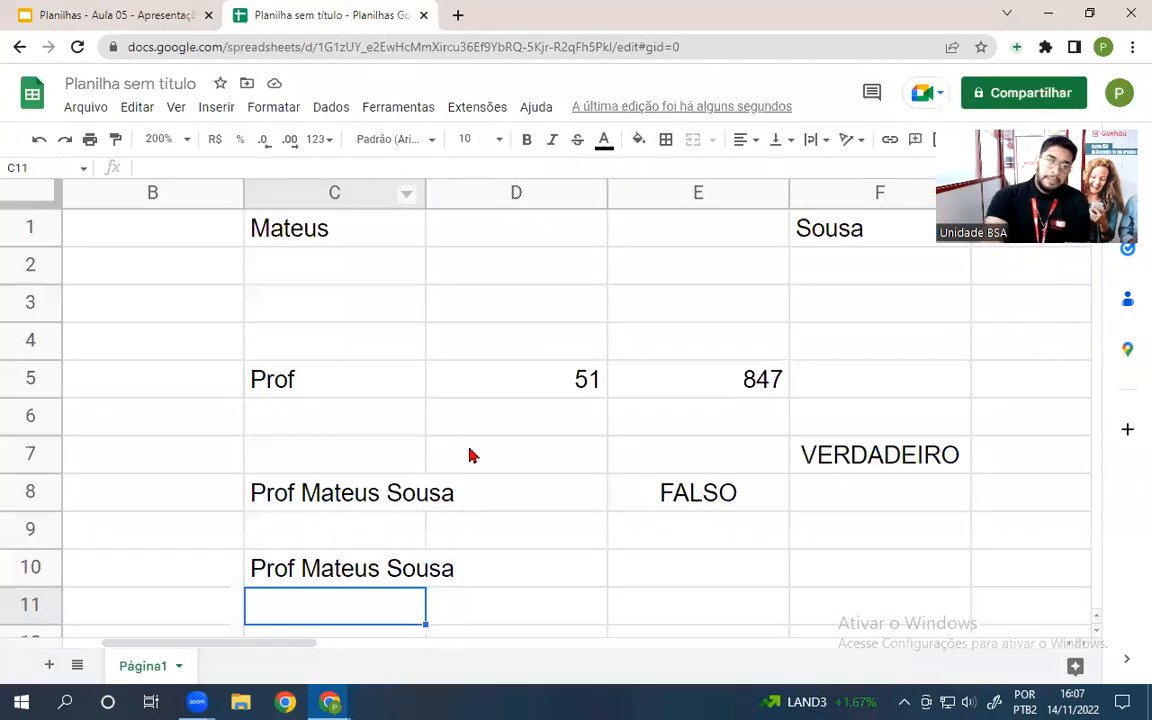
- Clear all the old content from C1:F11
scroll(470, 455, "down", 1)
scroll(586, 496, "up", 1)
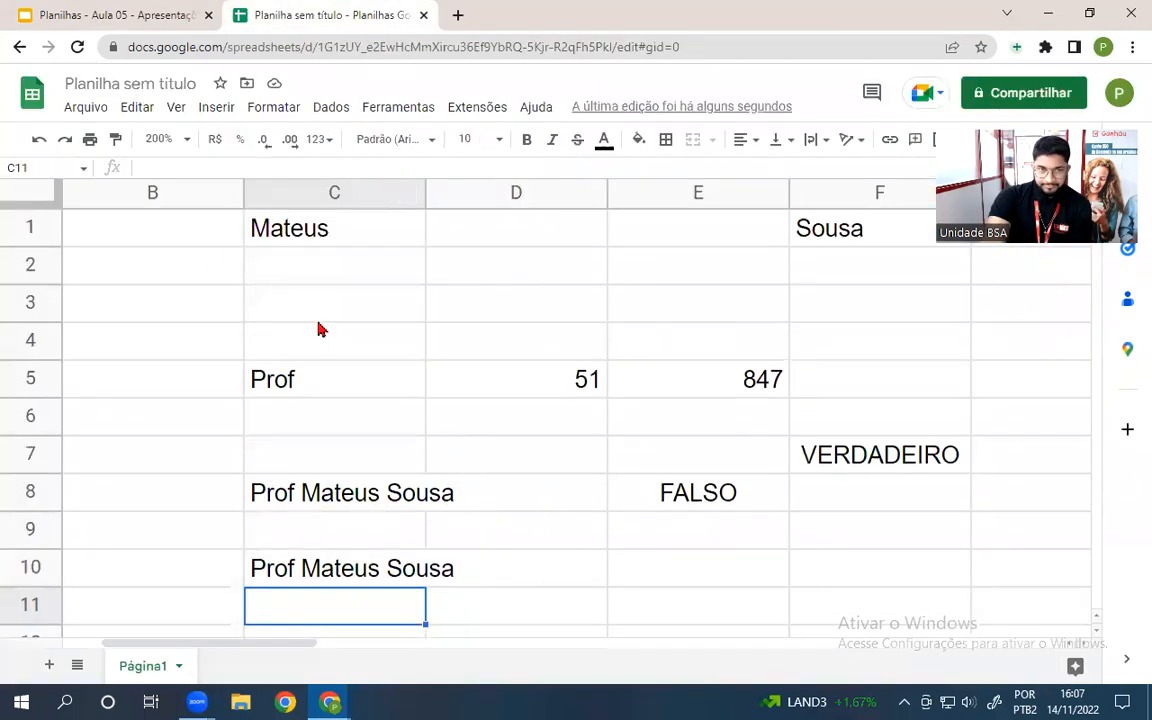
left_click_drag(937, 612, 328, 230)
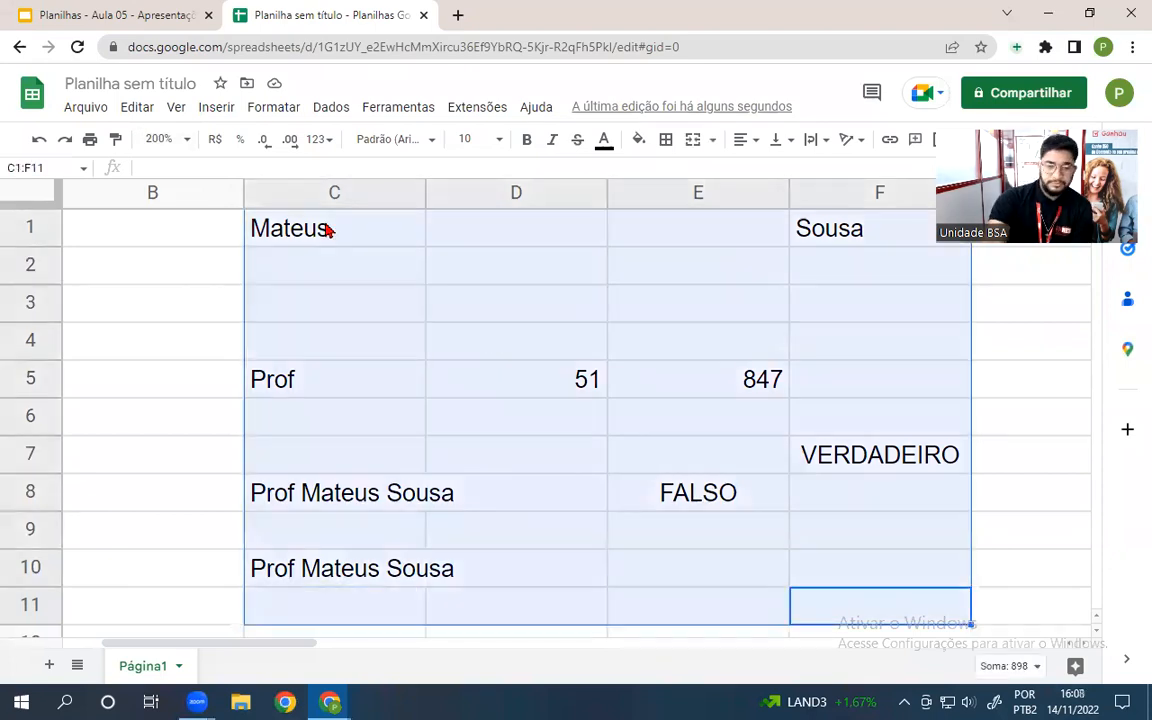
key("Delete")
left_click(113, 330)
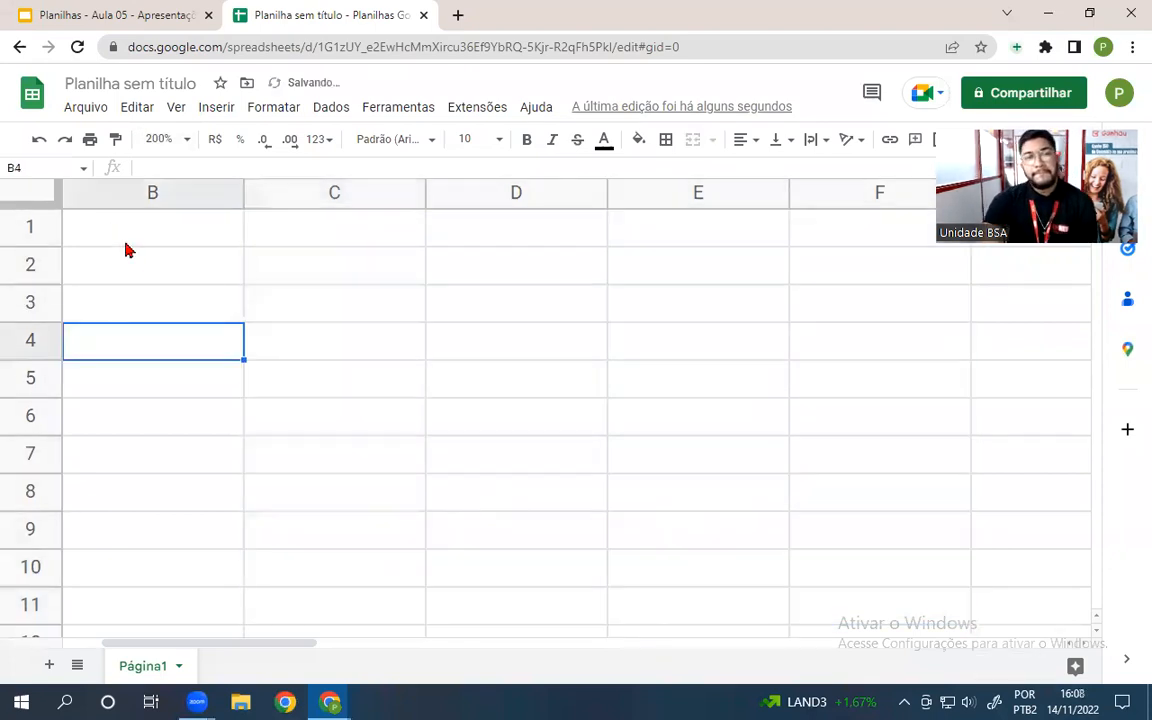
- Type sample numbers from 987 to 7989 down column B starting at B1
left_click(125, 244)
type("987")
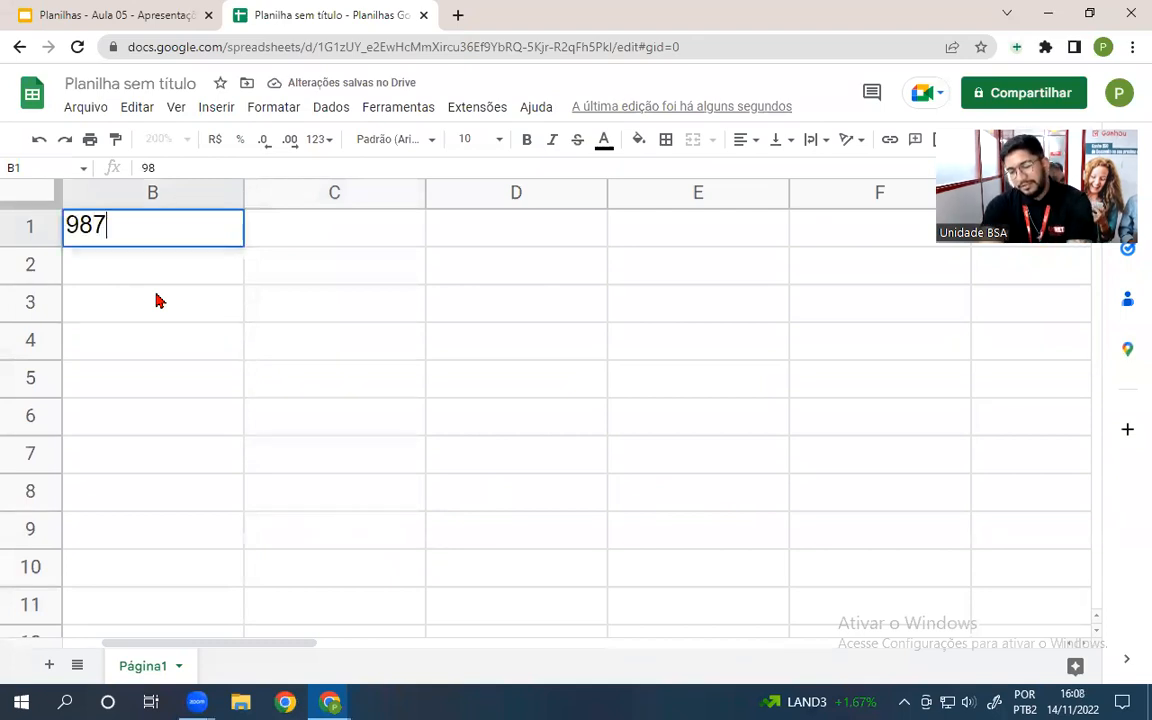
key("Return")
type("654 321")
key("Return")
type("24")
key("Return")
type("654 654 65")
key("Return")
type("7989")
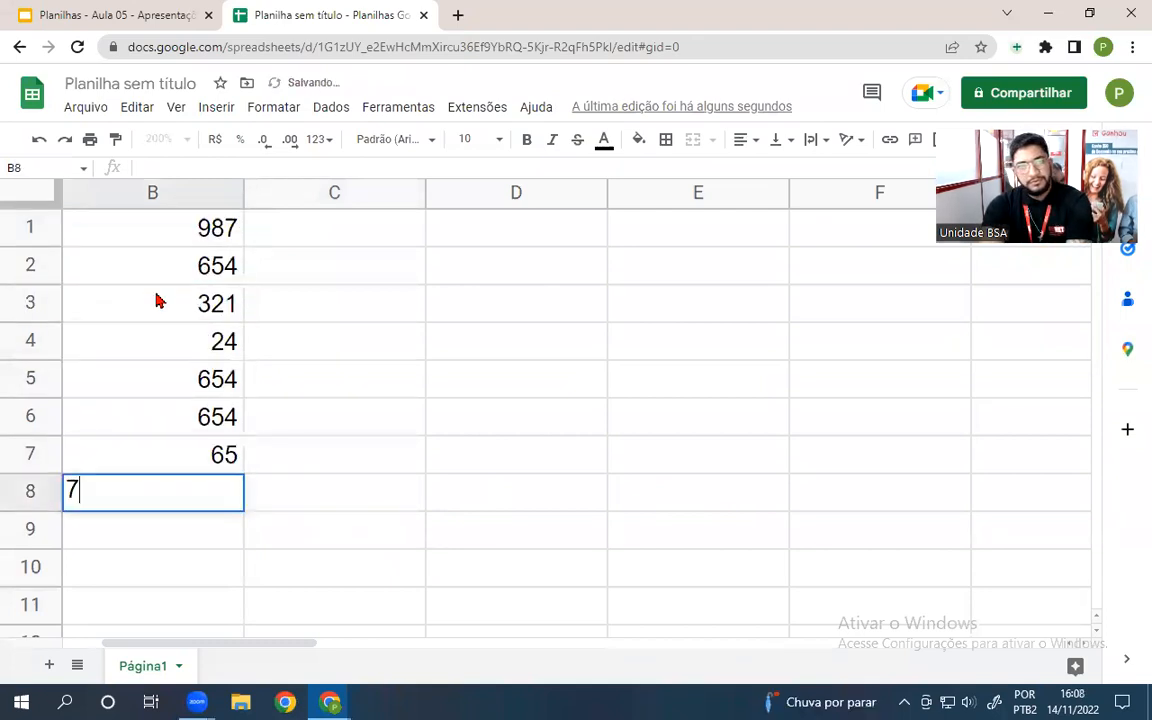
key("Return")
- Fill column C upward from 84 to 265 in C1, adding 46 in C3
key("Right")
type("84")
key("Up")
type("54")
key("Up")
key("8")
key("Up")
key("5")
key("Up")
type("46")
key("Up")
key("2")
key("3")
key("1")
key("Up")
key("Up")
type("545")
key("Up")
type("265")
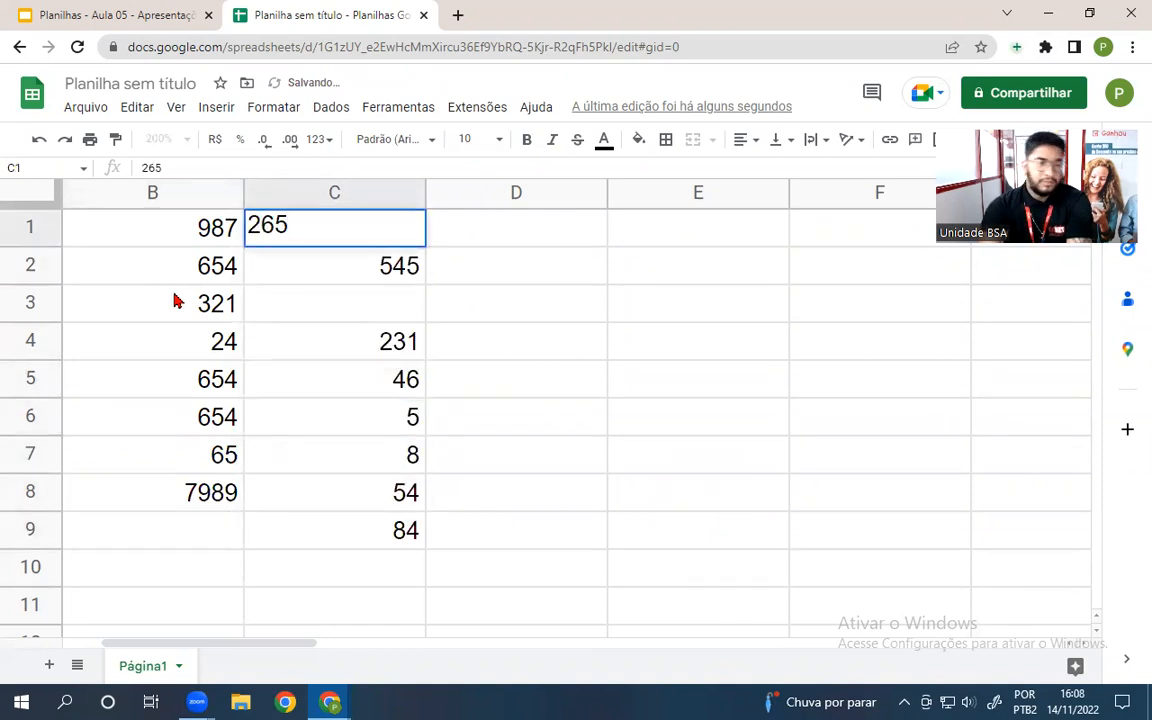
key("Return")
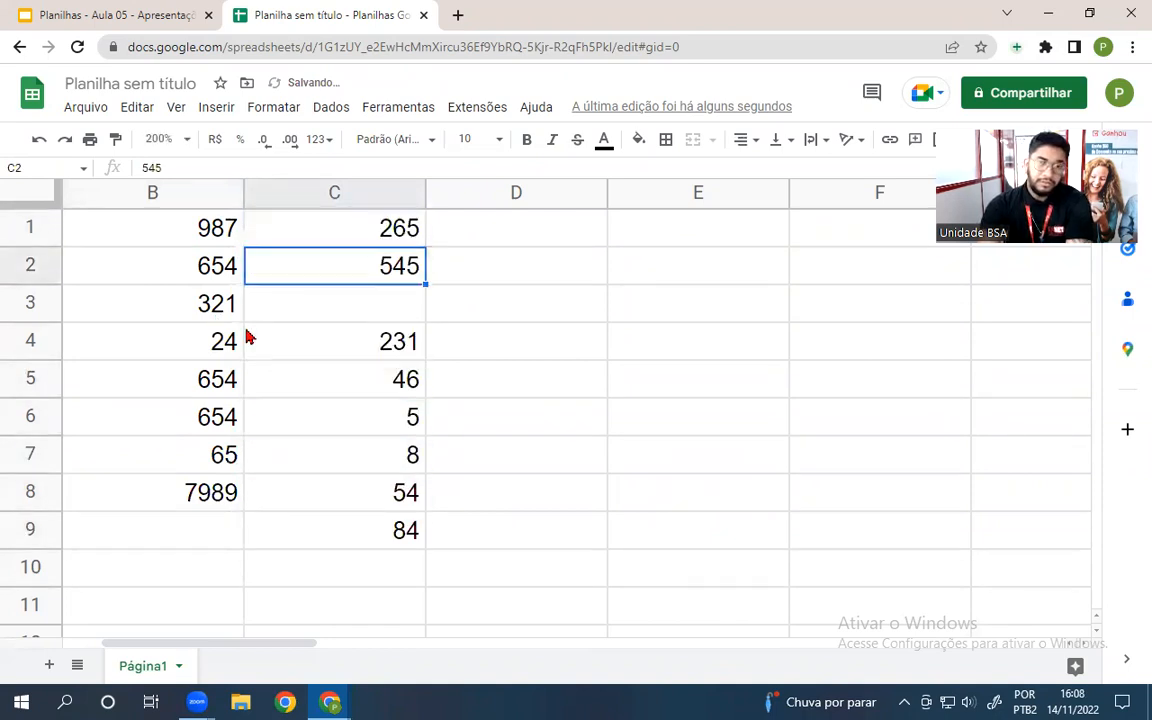
left_click(362, 308)
type("046")
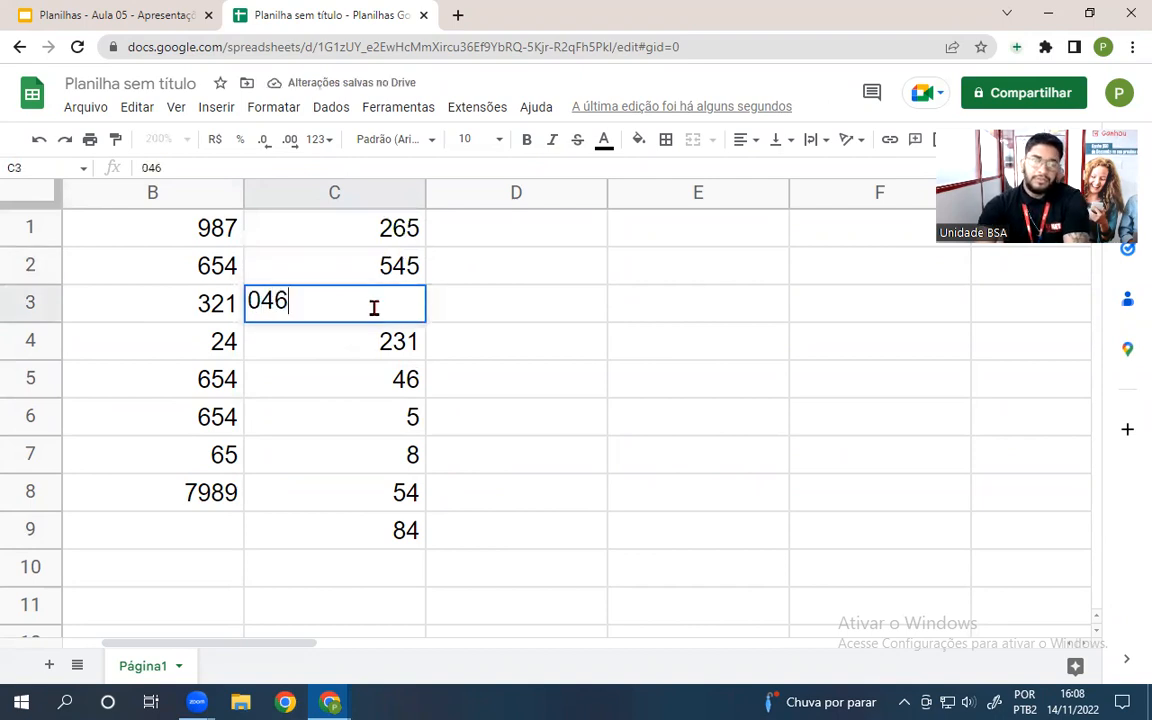
left_click(463, 453)
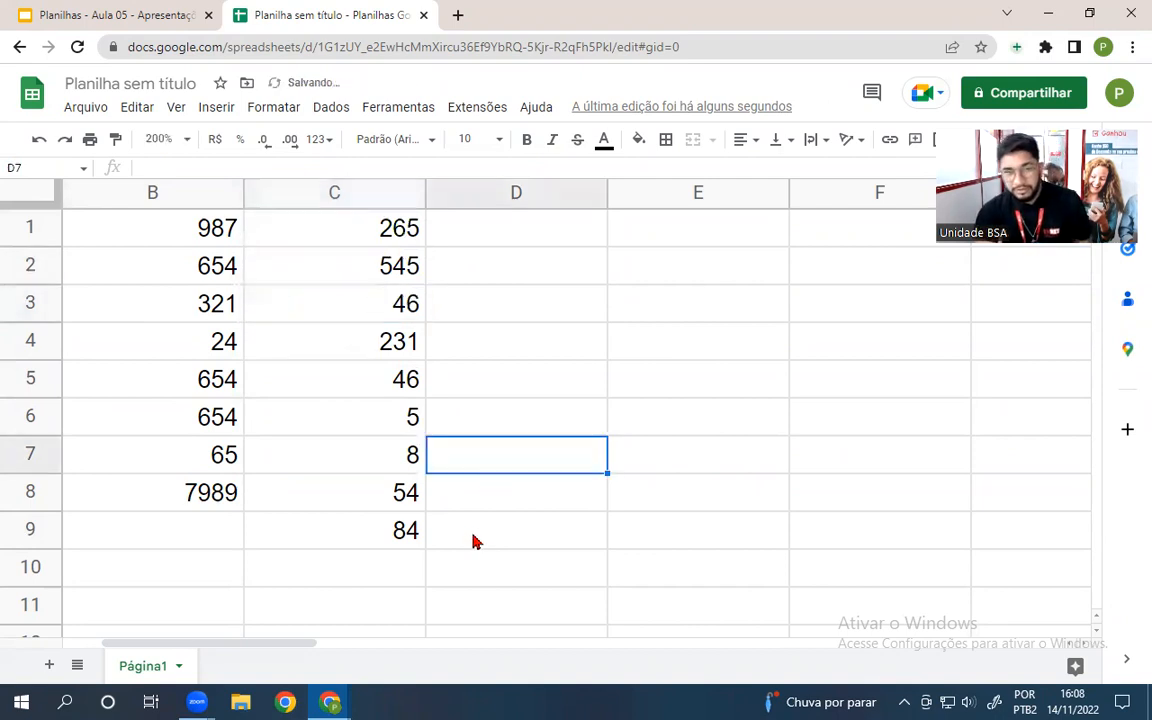
left_click(333, 550)
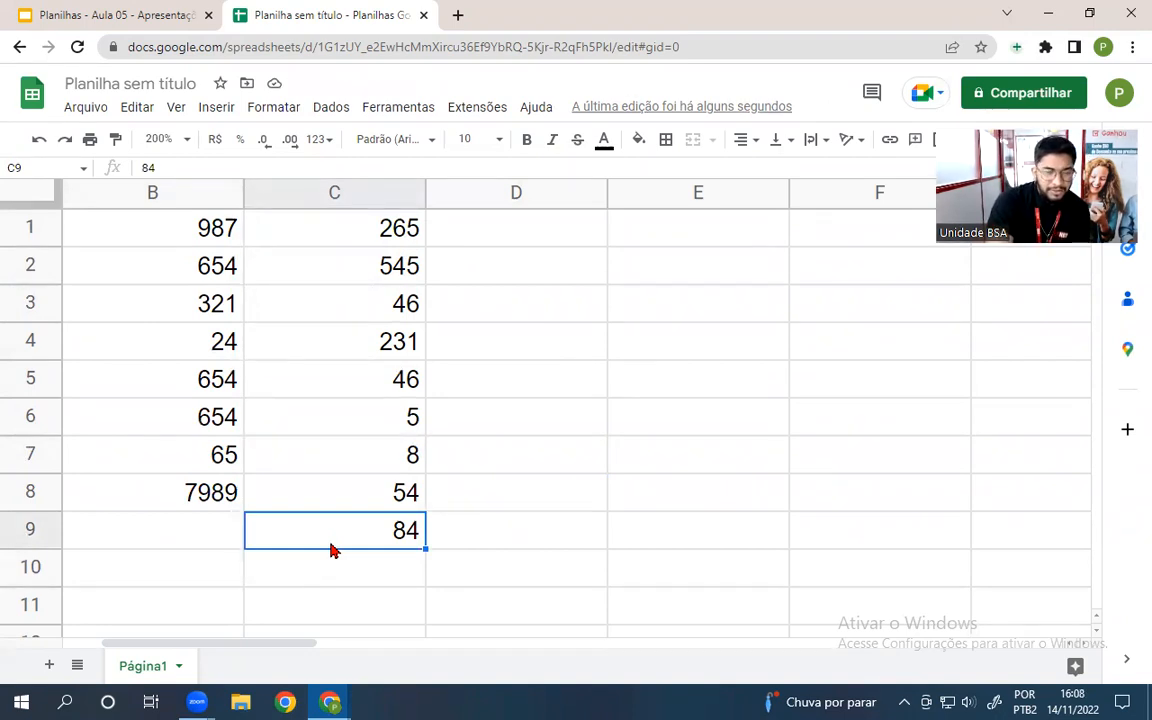
- Change B5 to 781, B8 to 798 and B6 to 471, and add 84 in B9
left_click(208, 366)
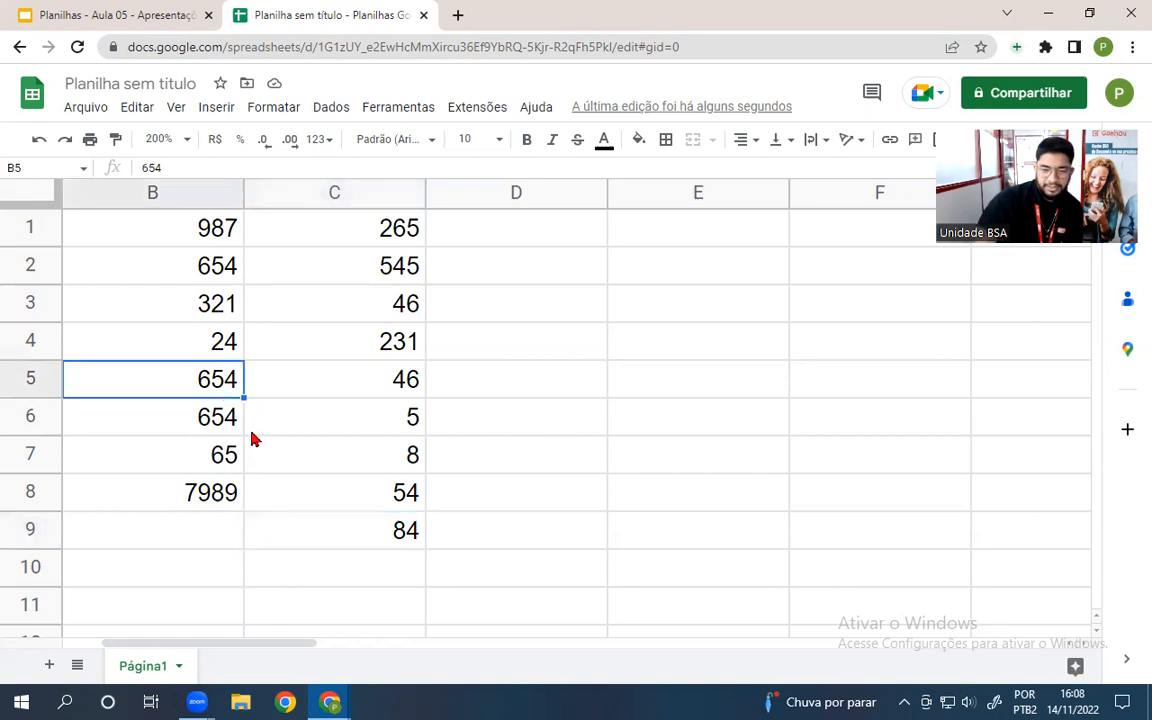
type("781")
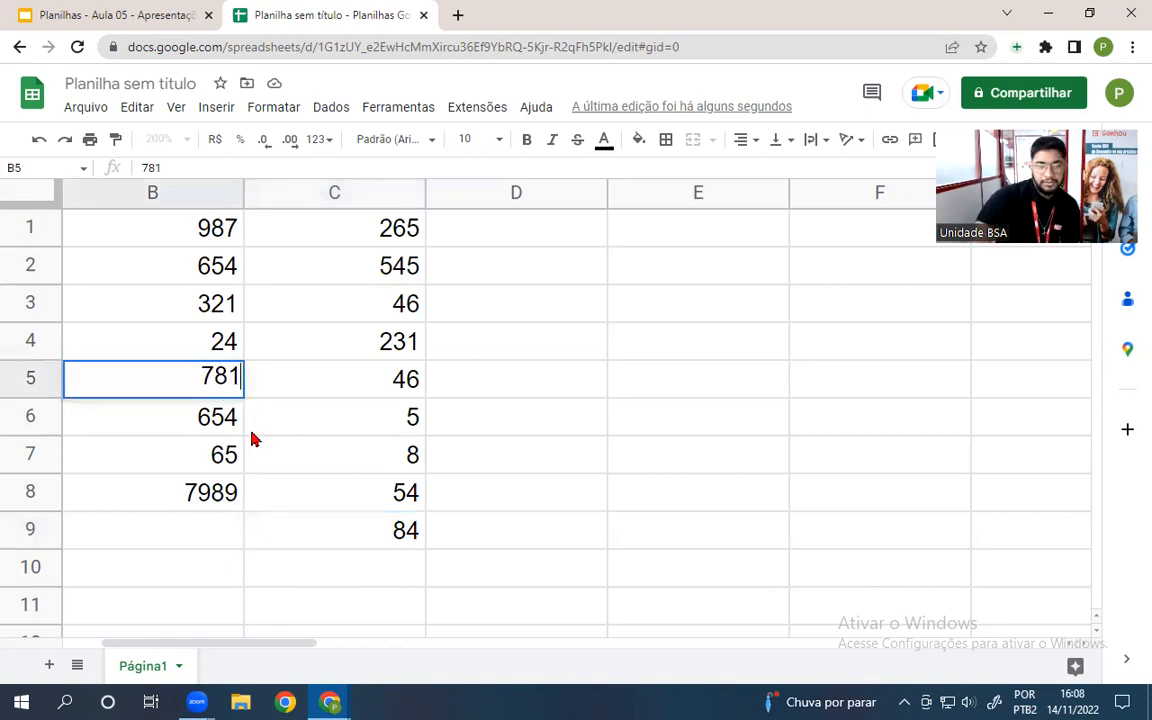
left_click(240, 505)
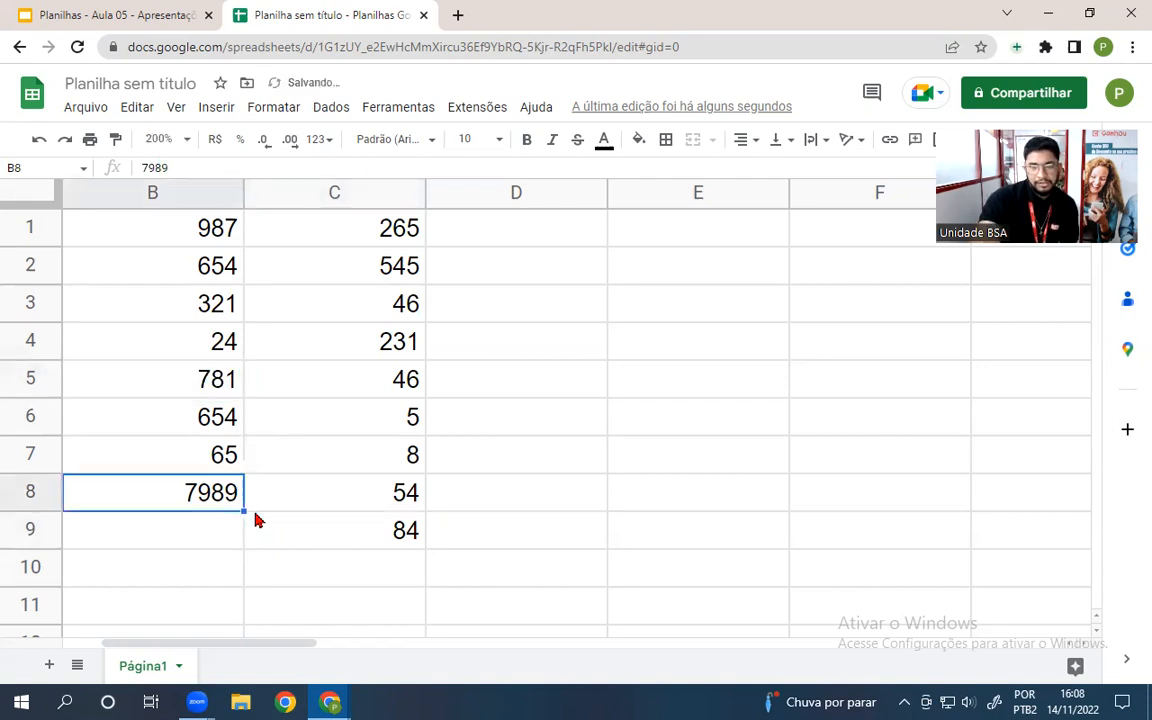
type("798")
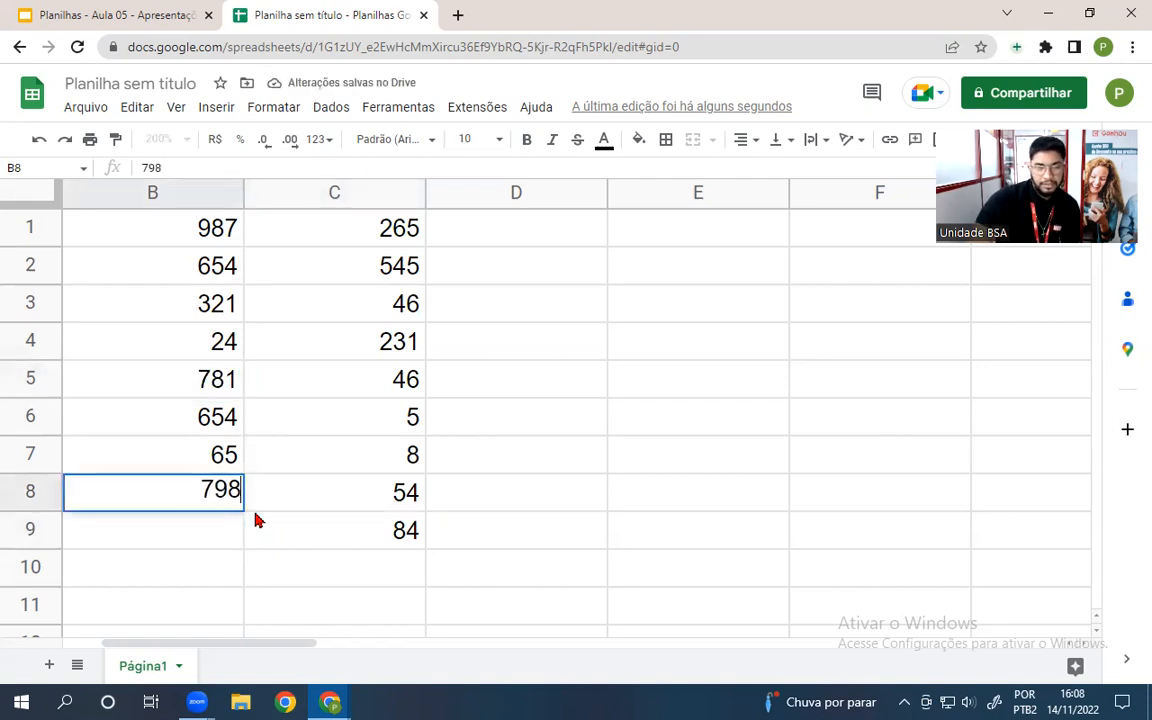
left_click(220, 428)
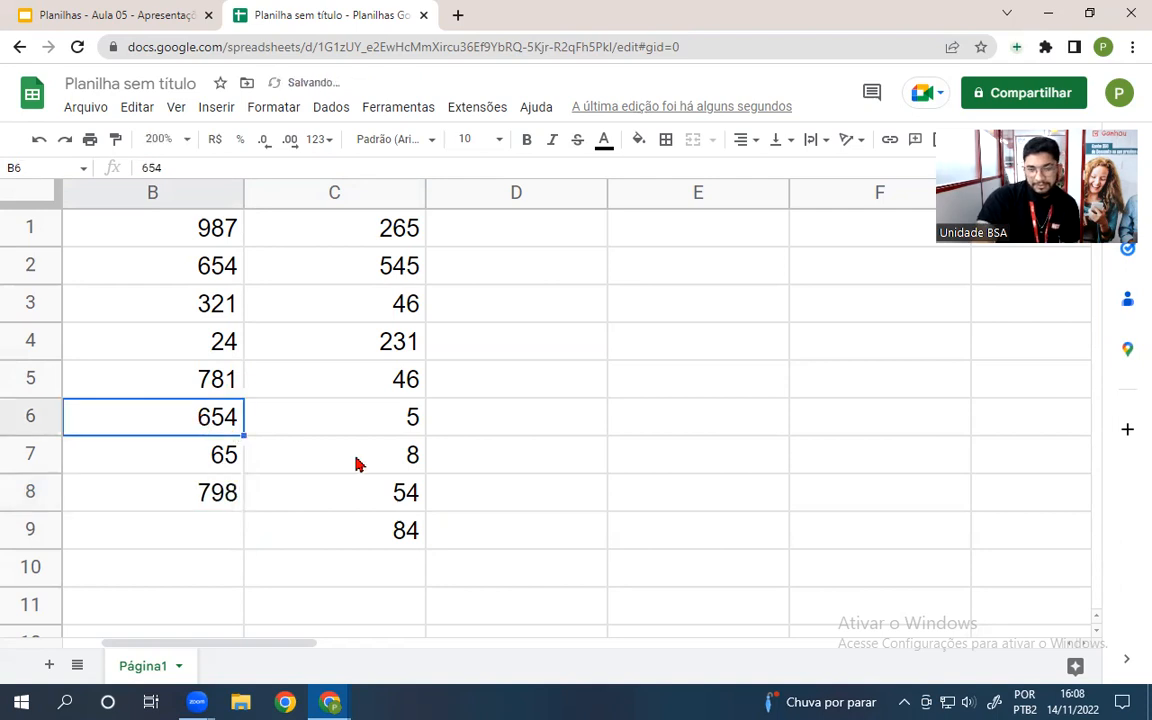
type("471")
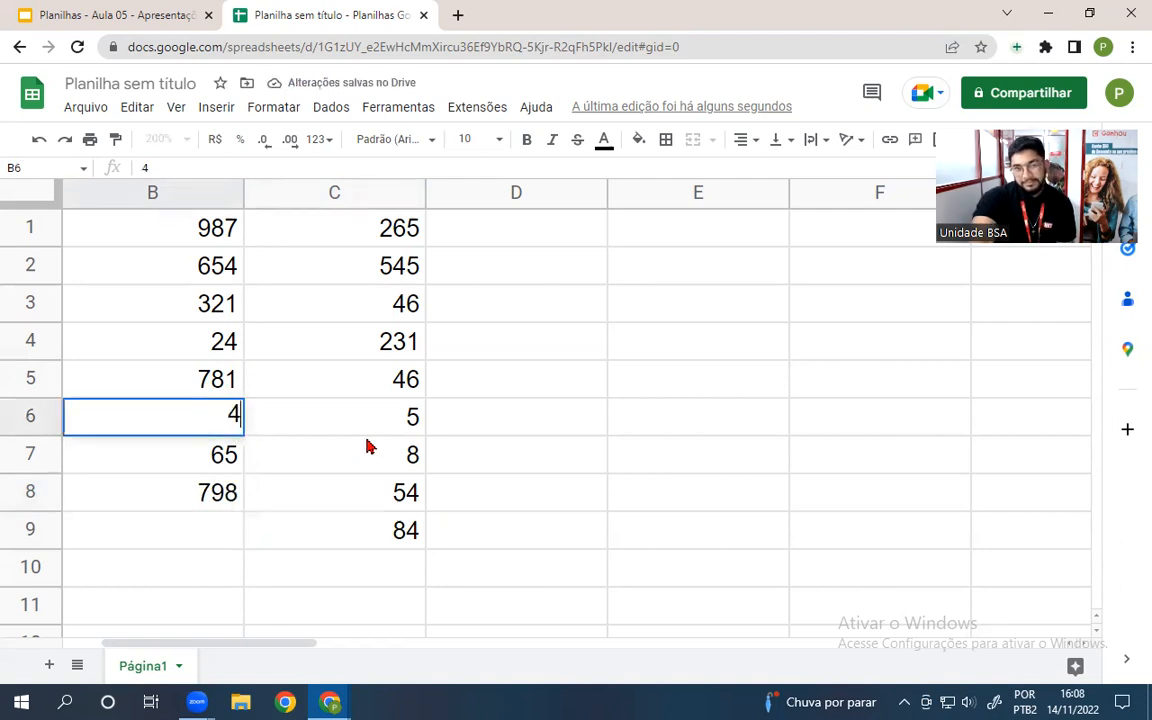
key("Return")
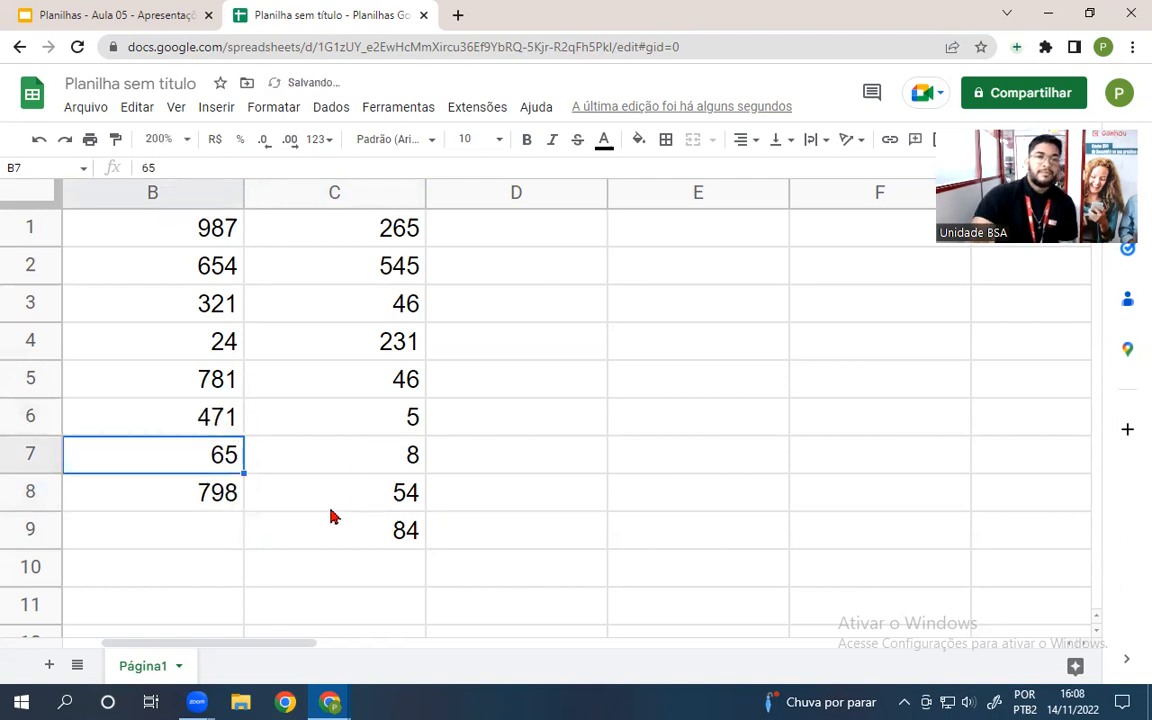
left_click(212, 574)
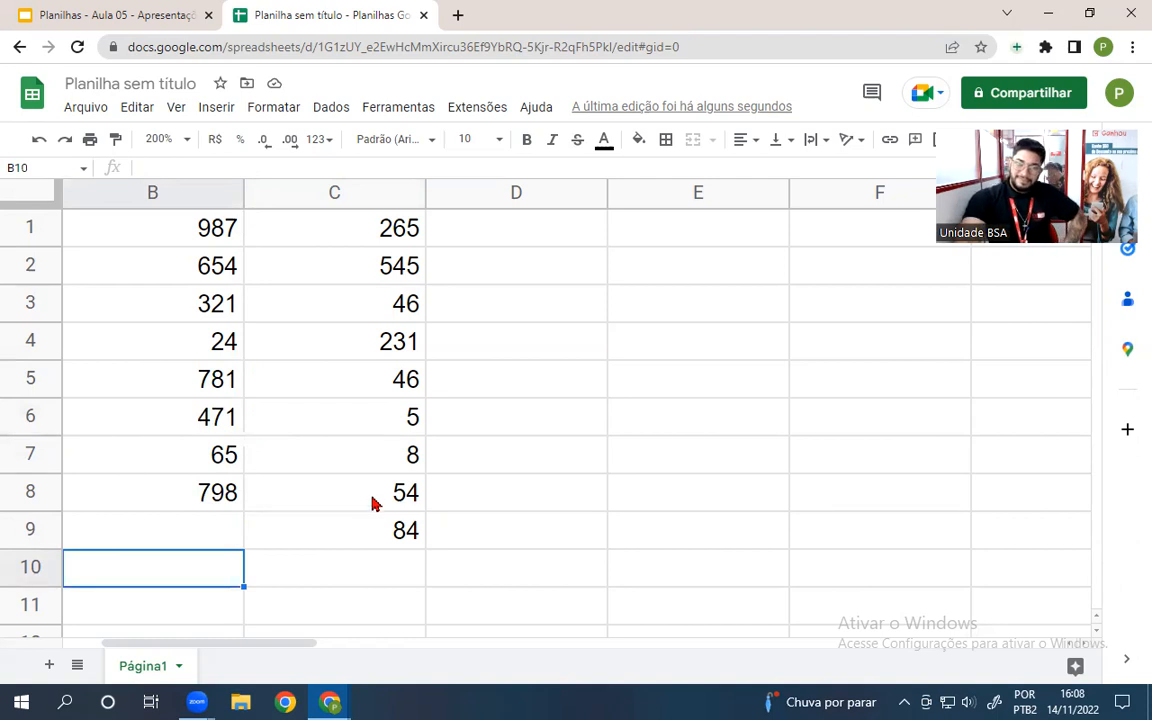
left_click(210, 538)
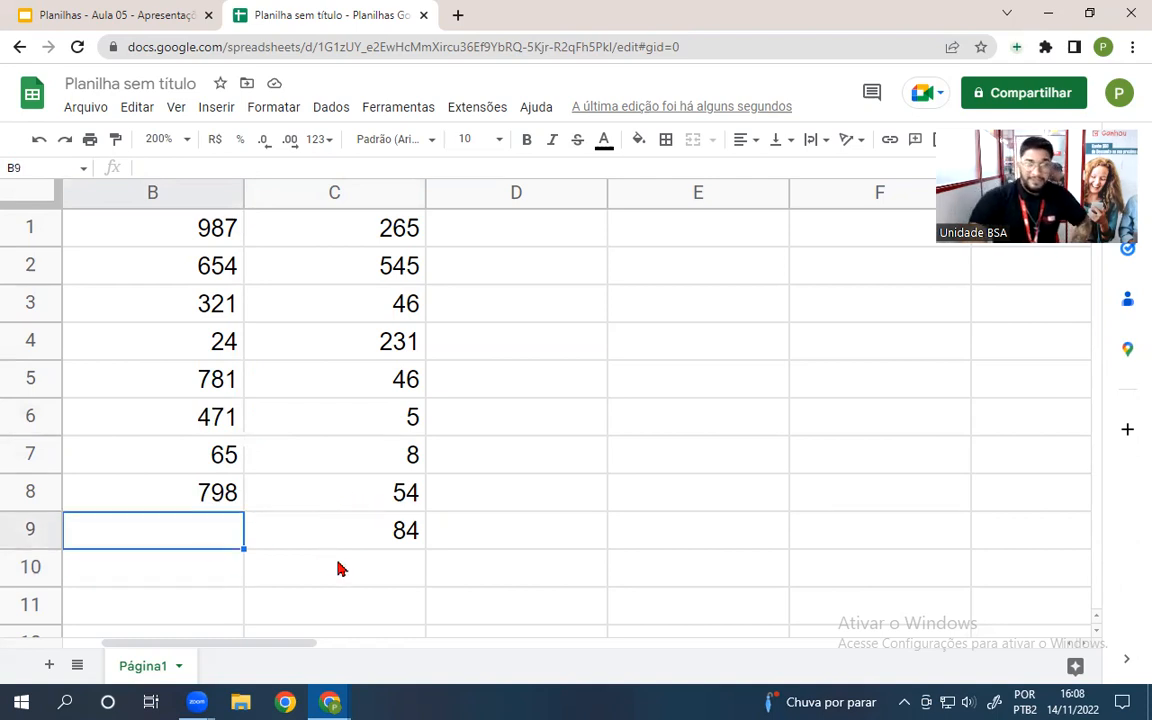
type("84")
key("Return")
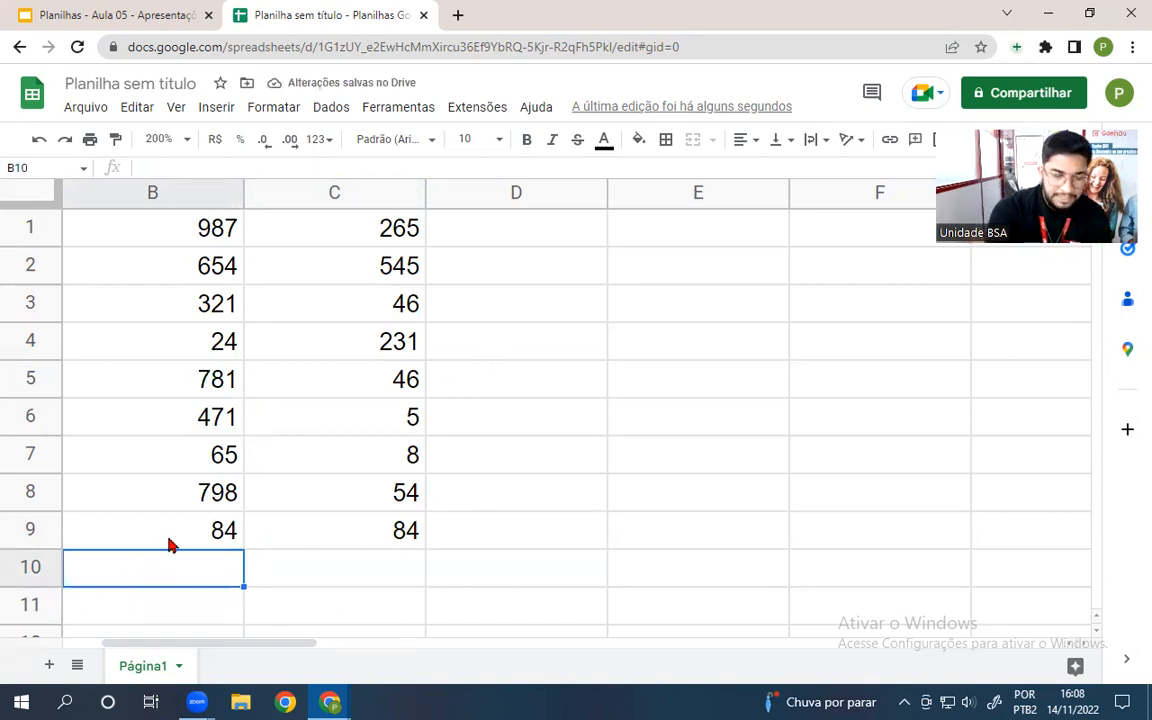
- Enter =MÁXIMO(B1:B9) in B10, returning 987, and review the formula
type("=m")
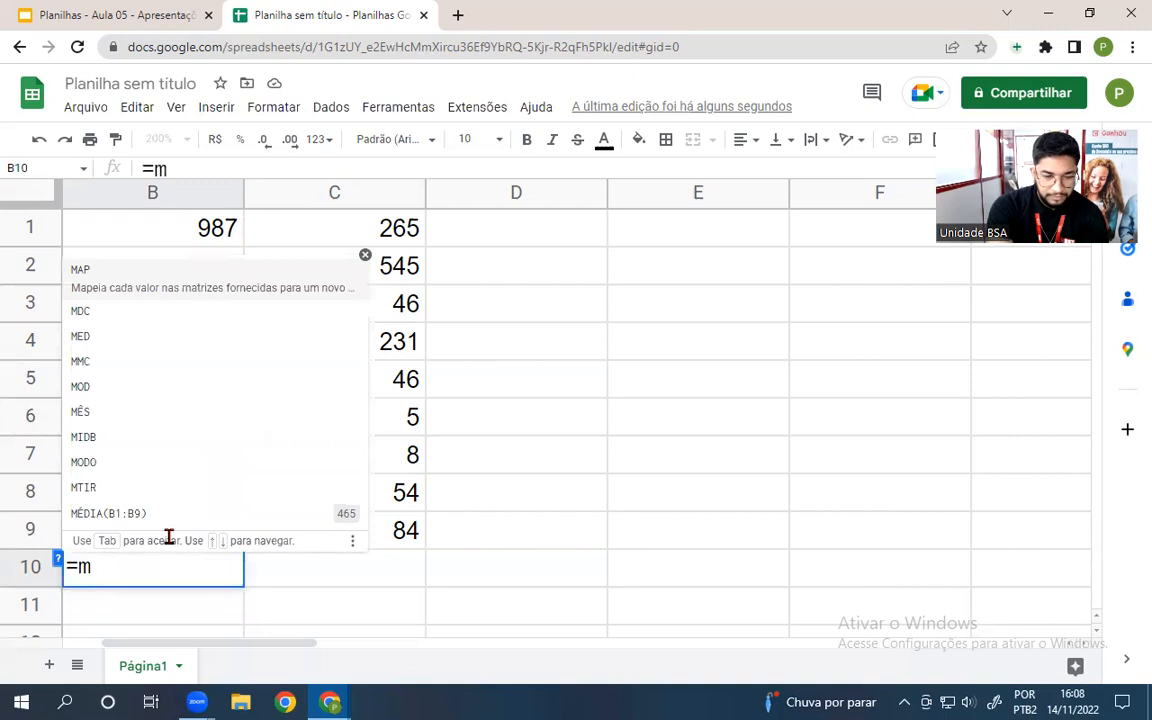
type("áximo(")
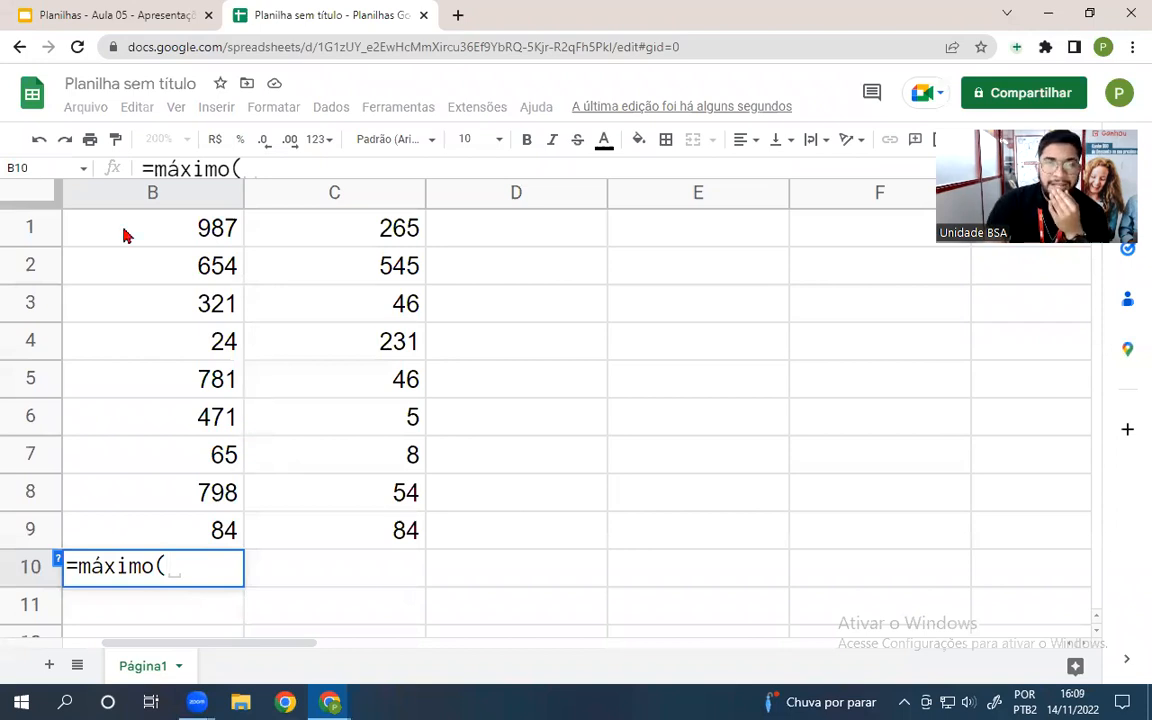
left_click_drag(141, 231, 213, 530)
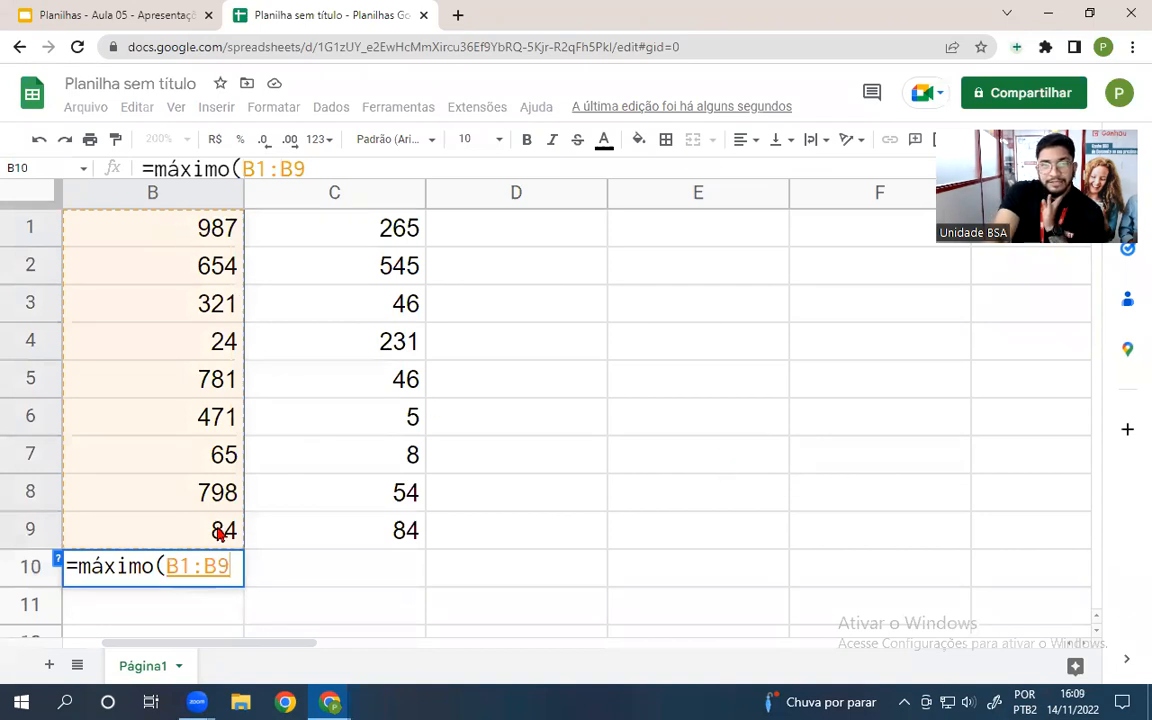
key("Return")
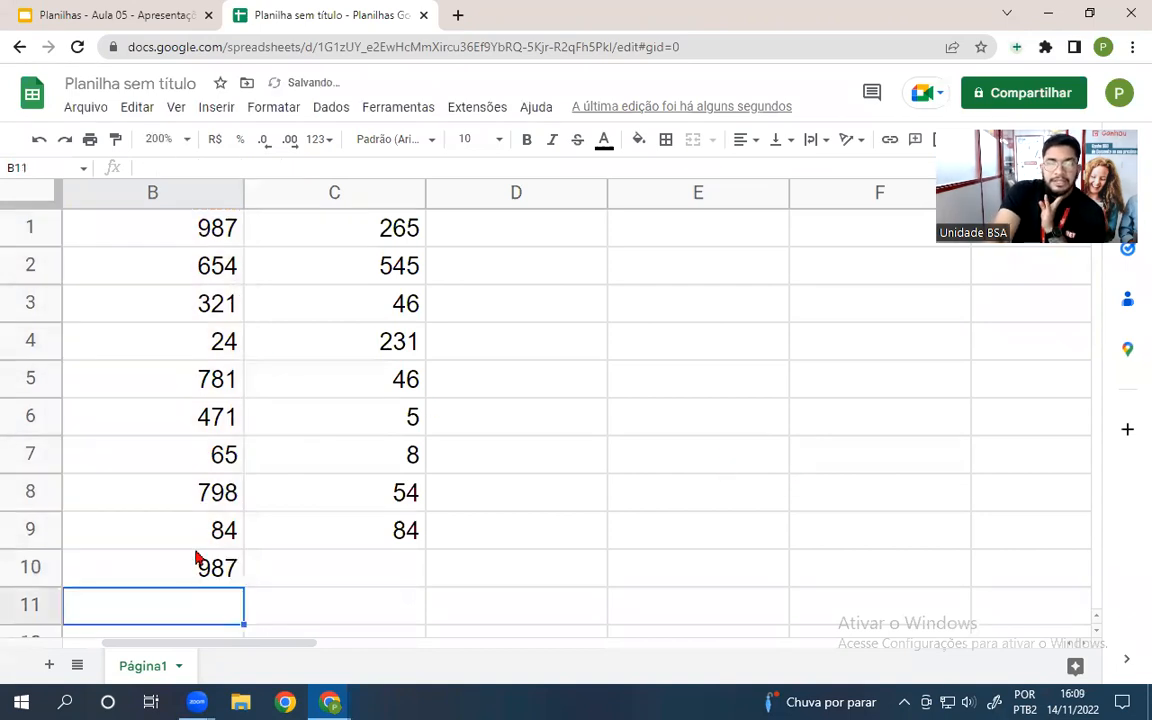
left_click(179, 577)
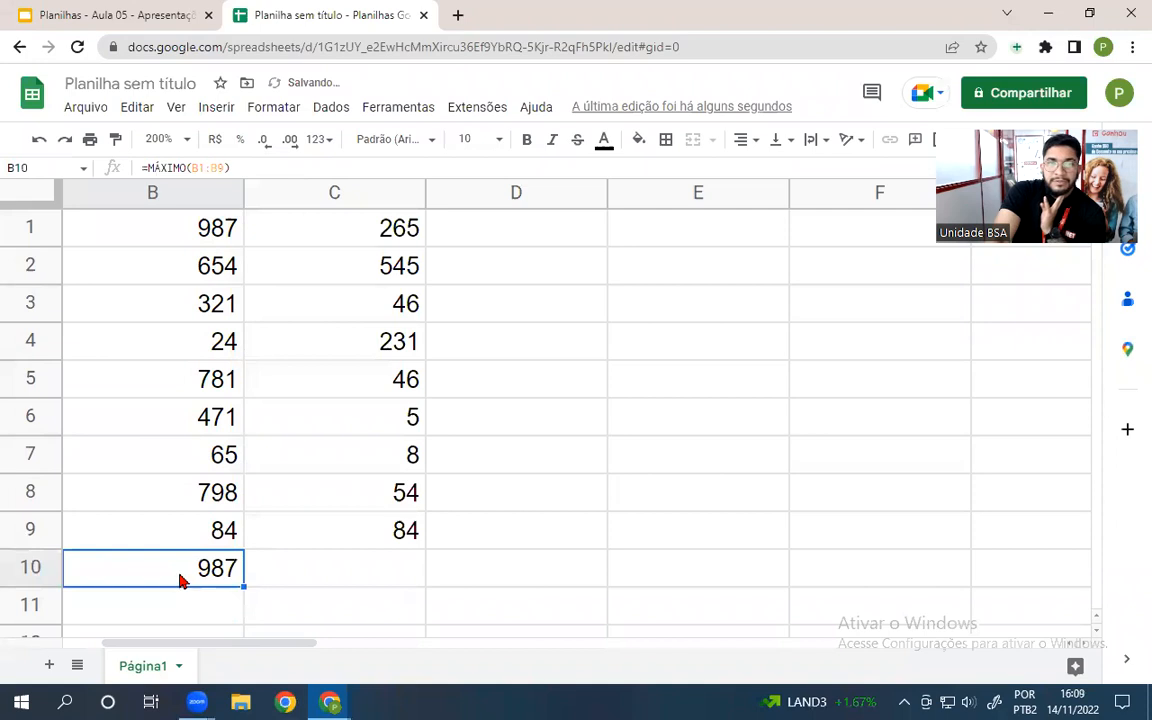
left_click(207, 235)
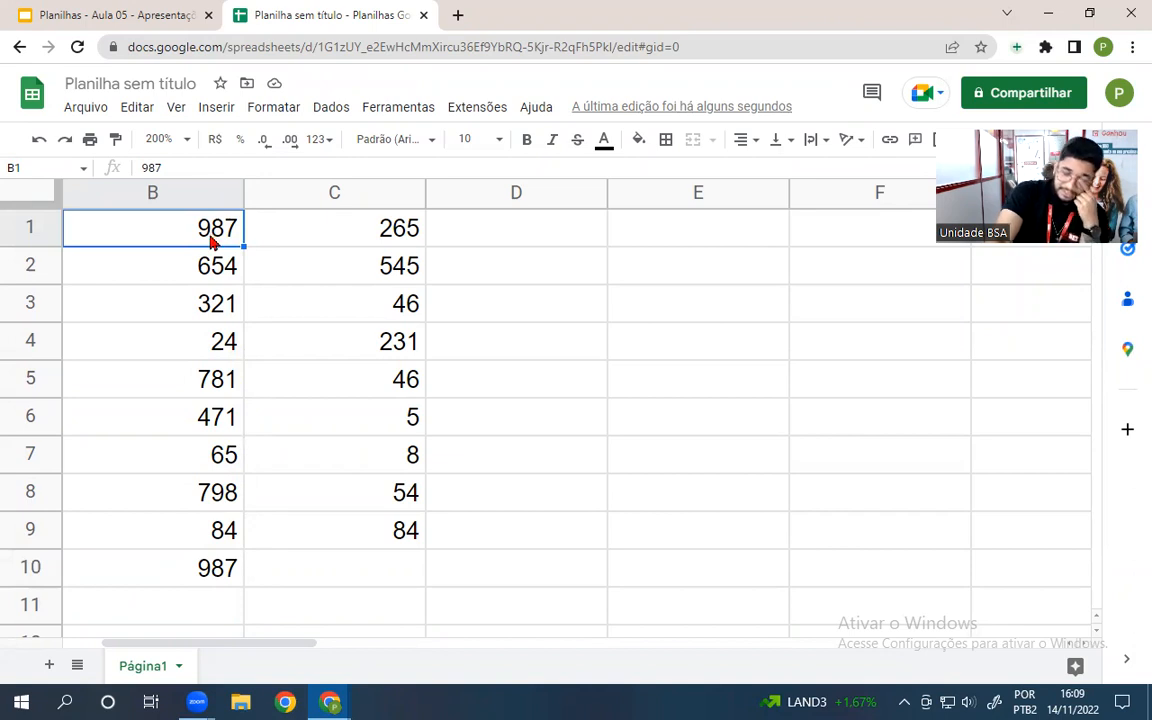
double_click(190, 569)
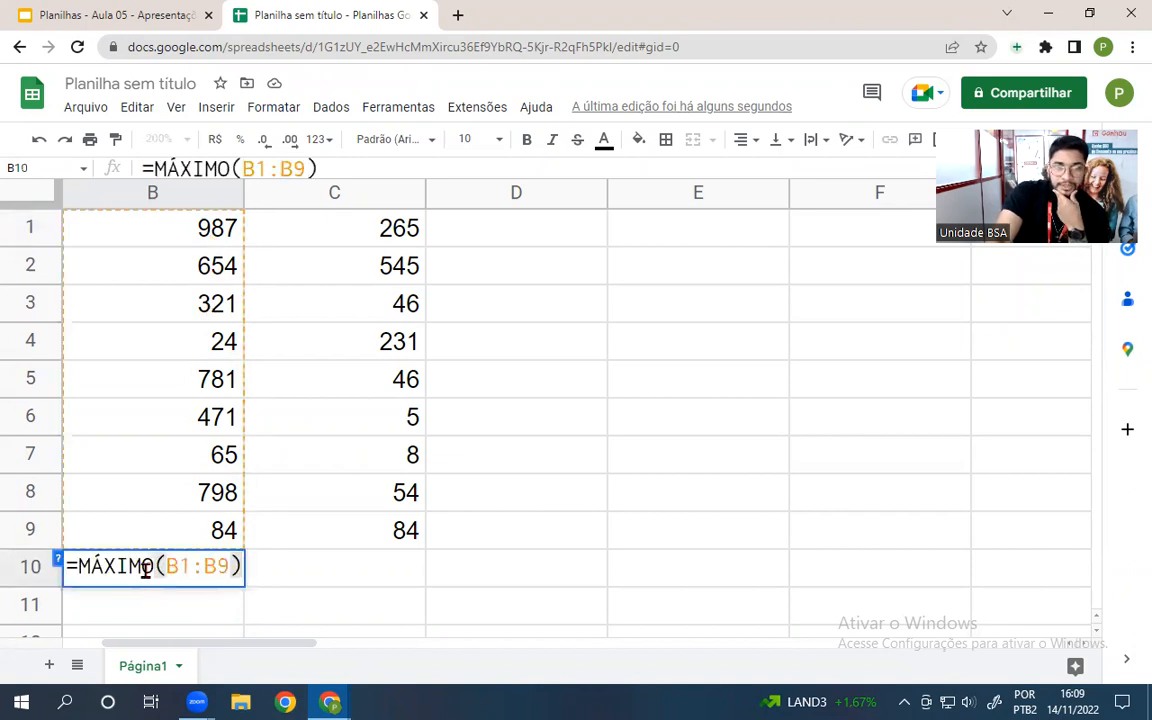
left_click(260, 578)
left_click(160, 568)
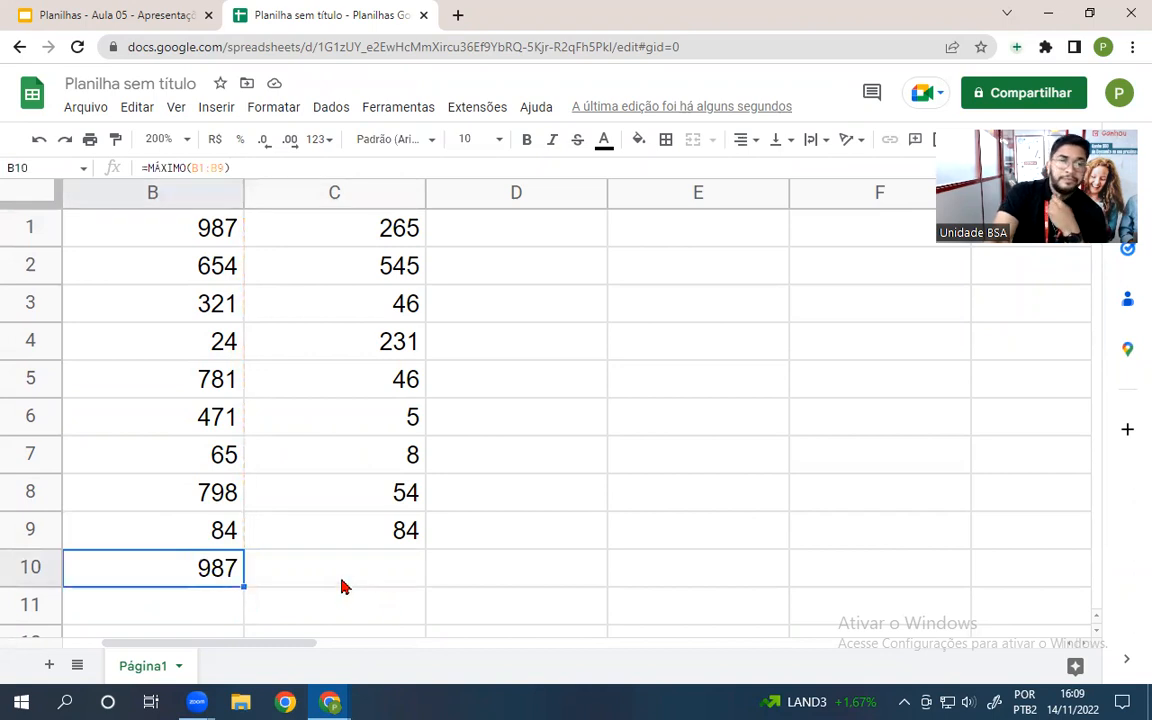
double_click(360, 574)
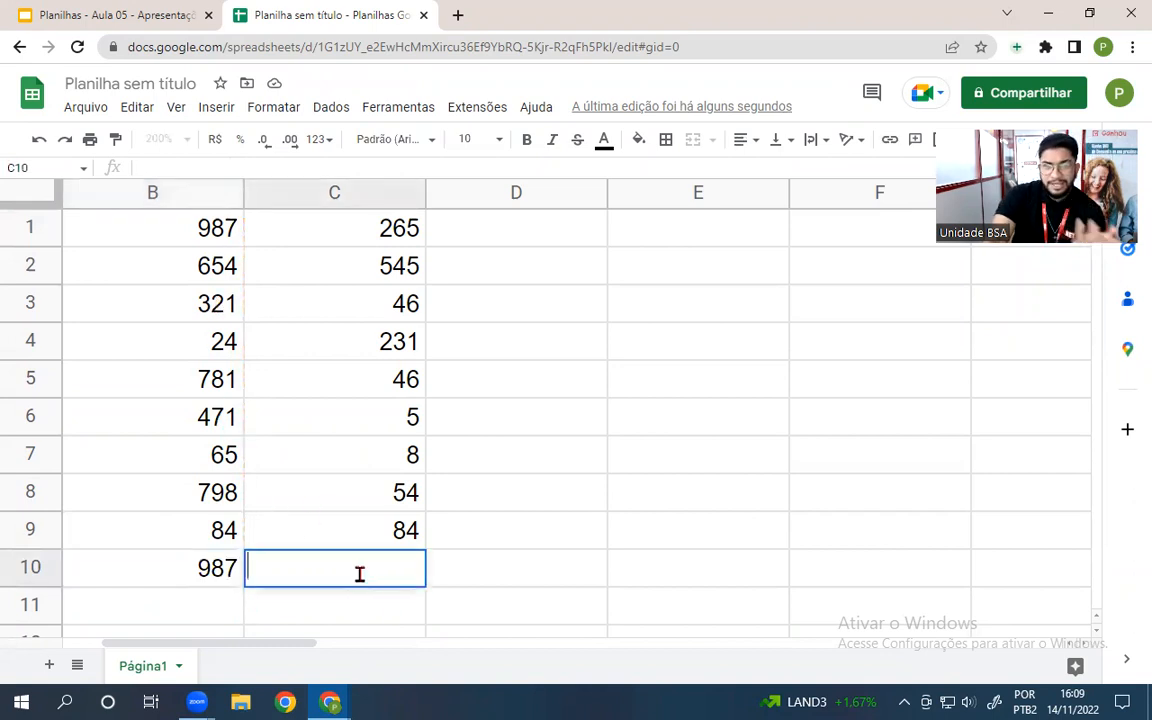
type("=m")
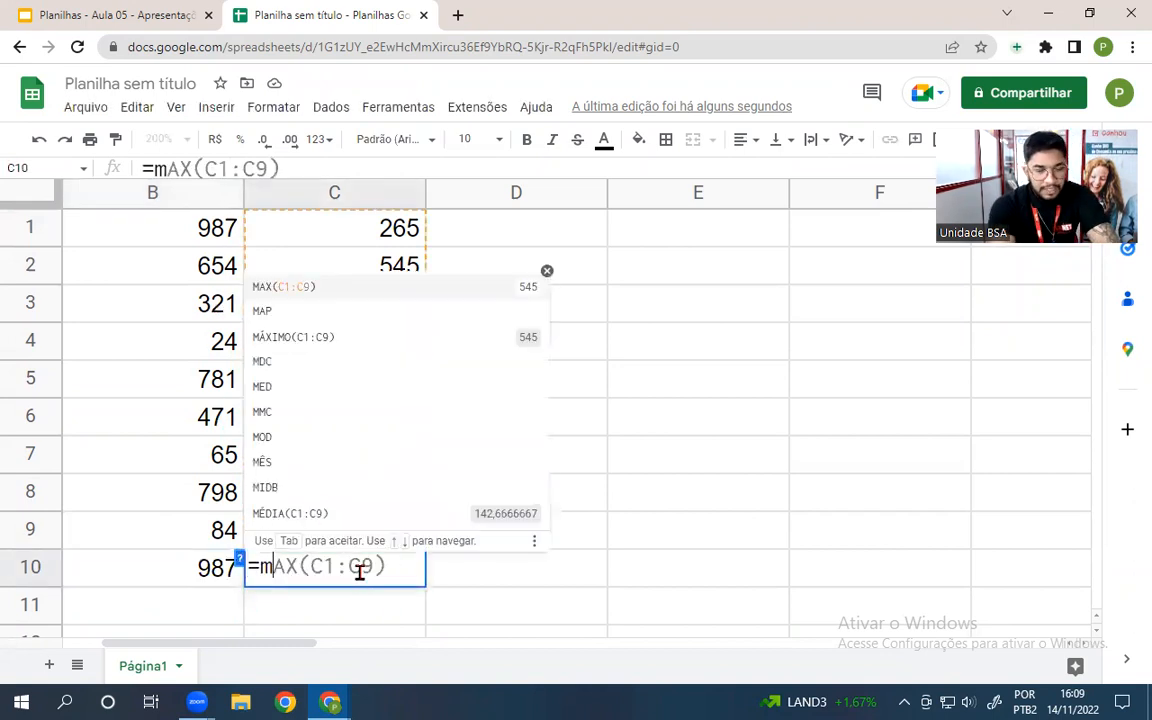
type("ínimo")
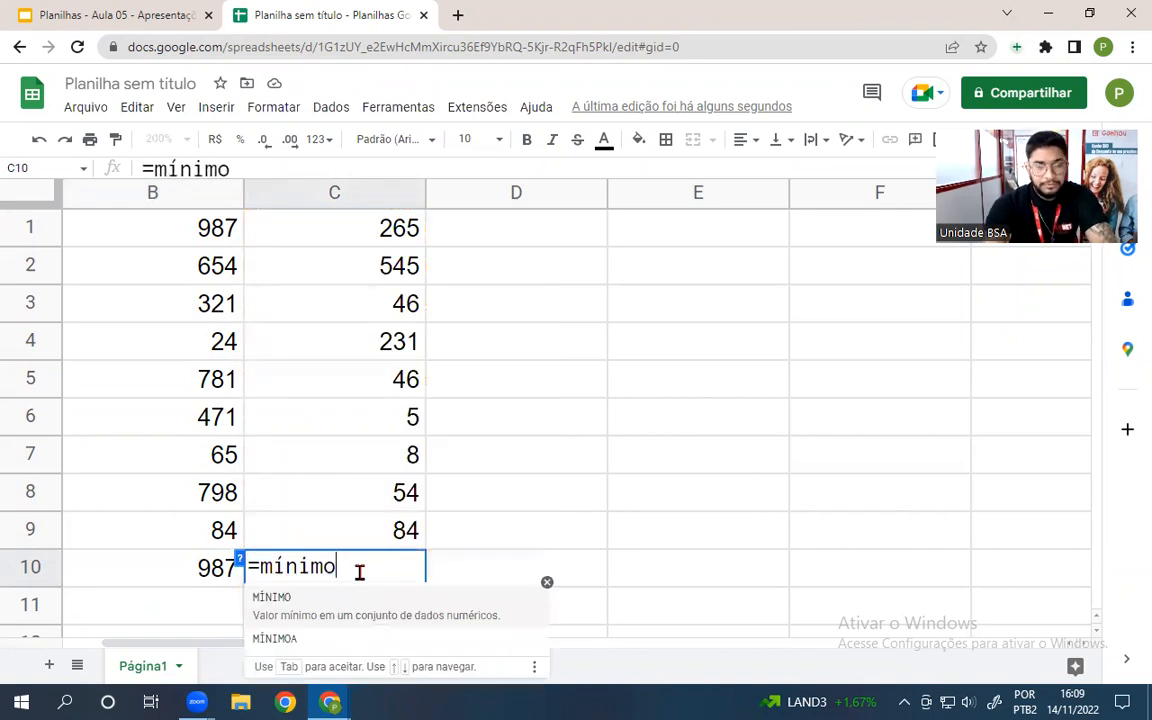
type("(")
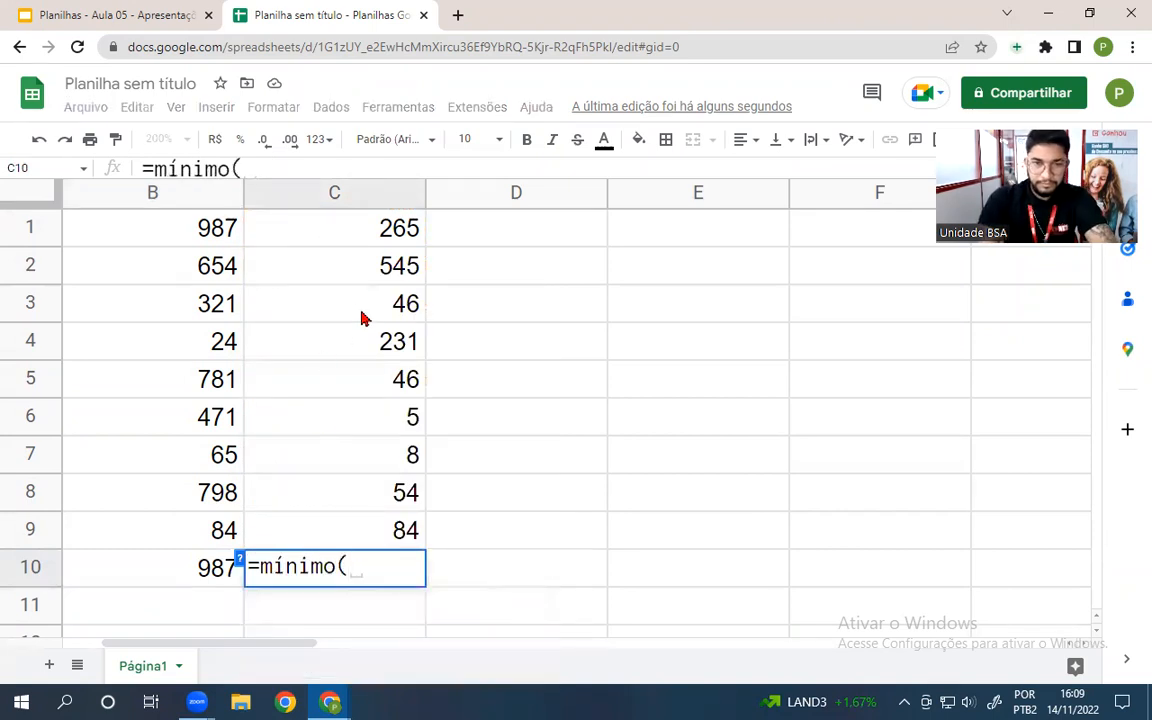
left_click_drag(334, 228, 389, 548)
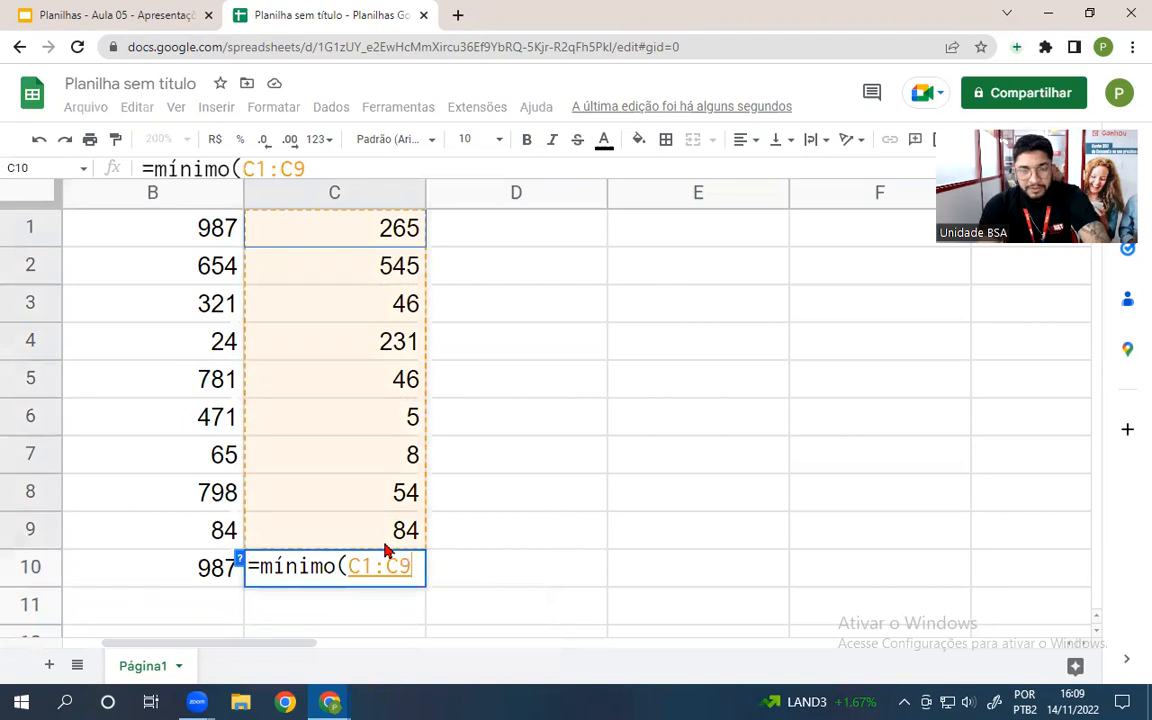
key("Return")
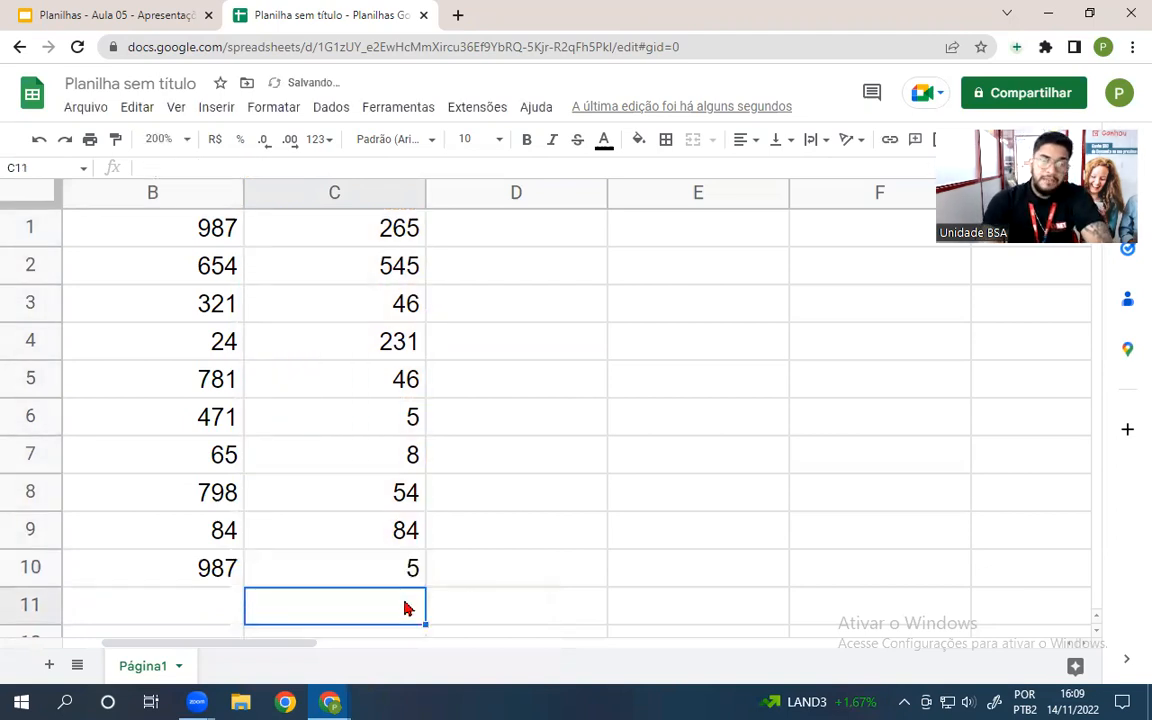
left_click(355, 578)
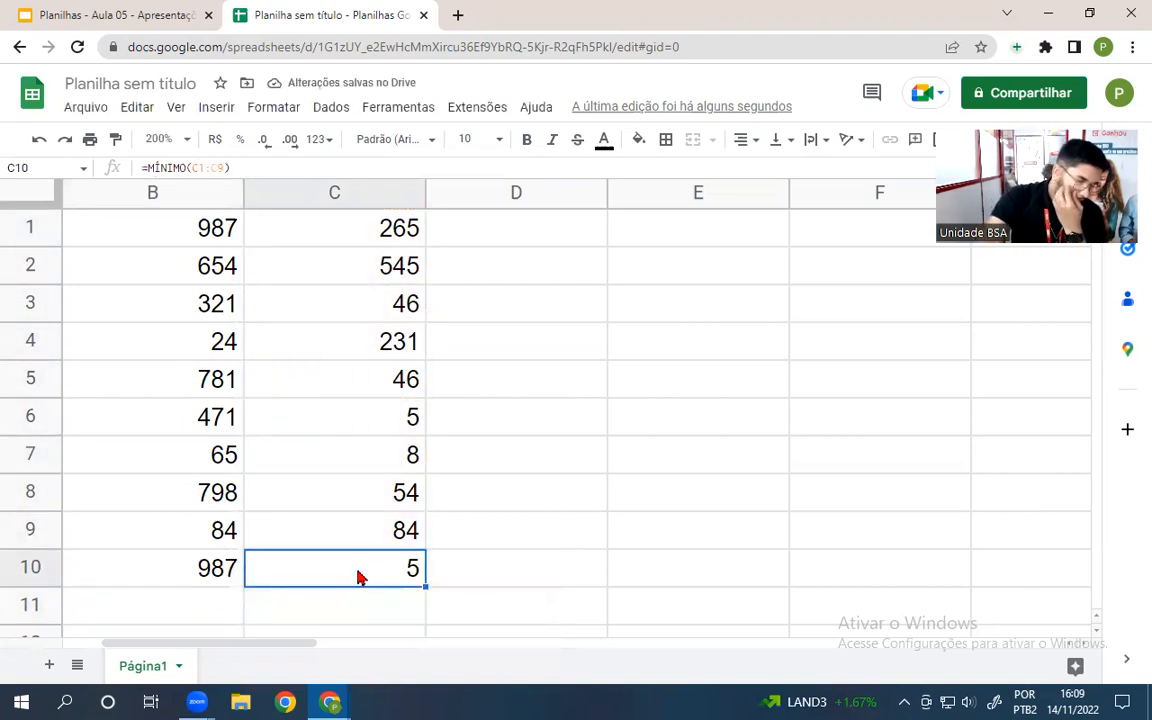
left_click_drag(343, 243, 342, 553)
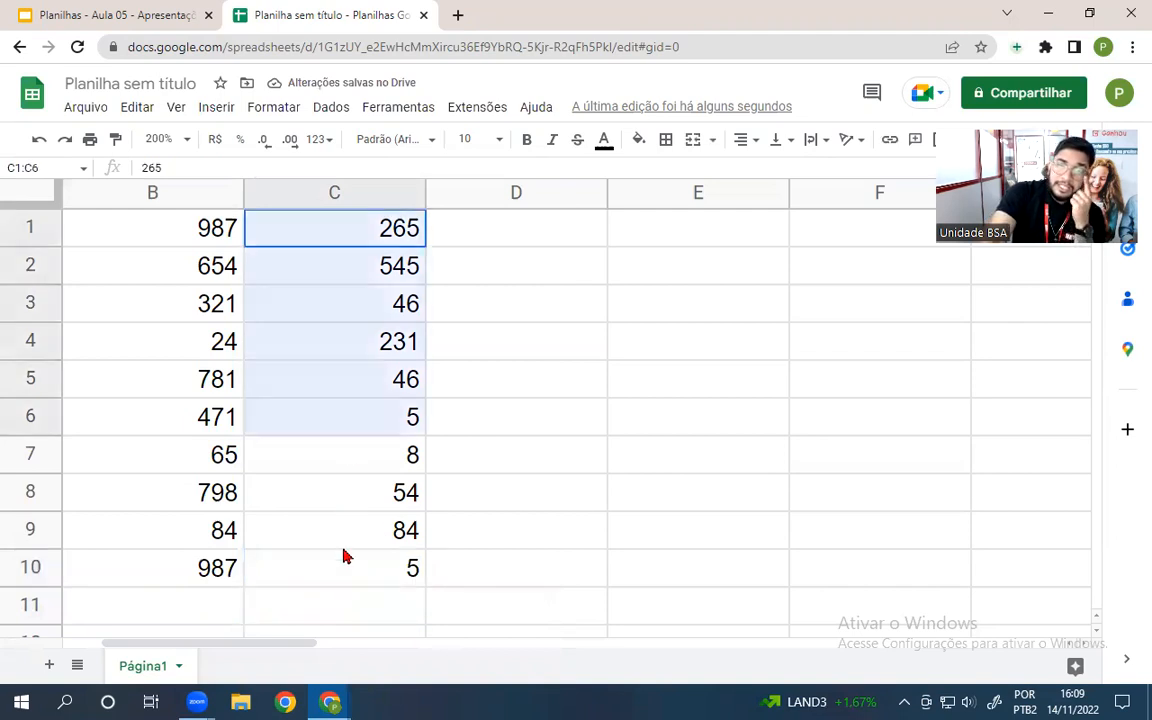
left_click(330, 505)
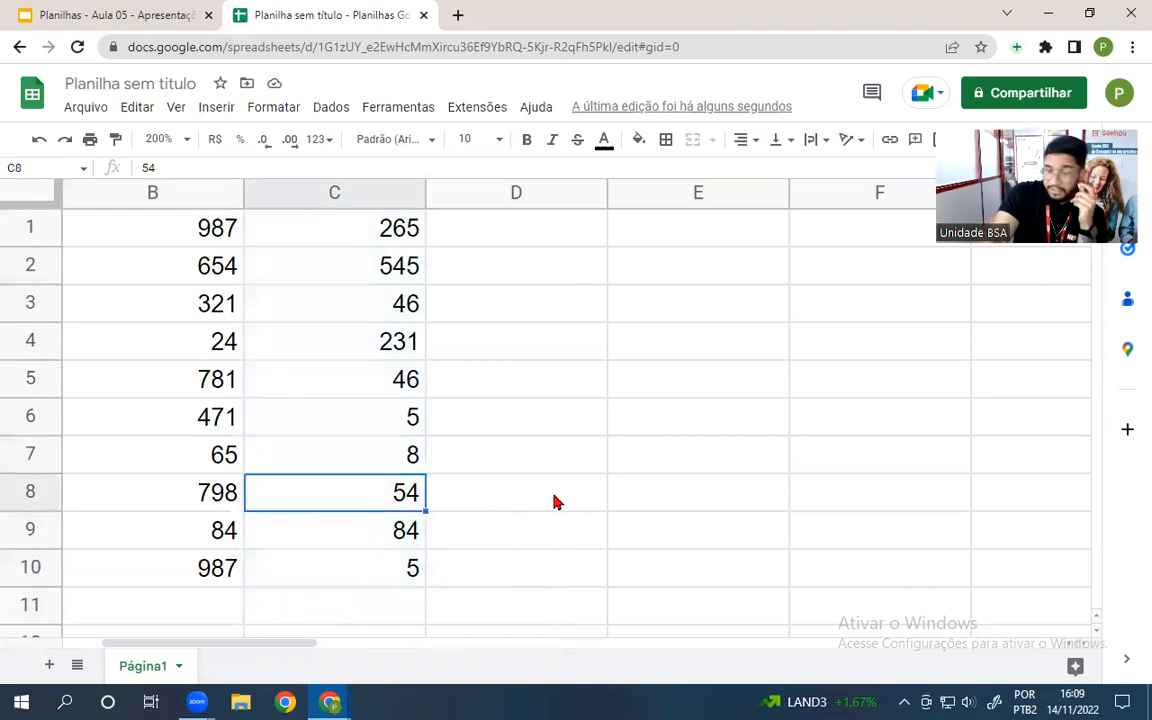
left_click(383, 533)
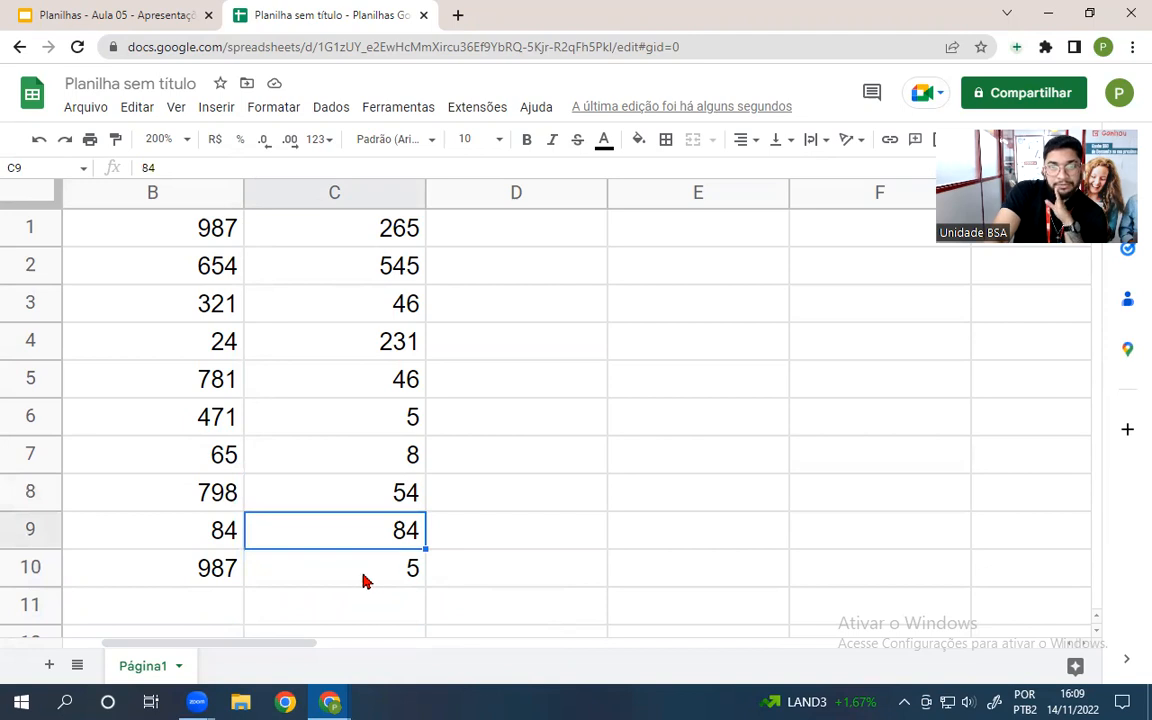
double_click(365, 575)
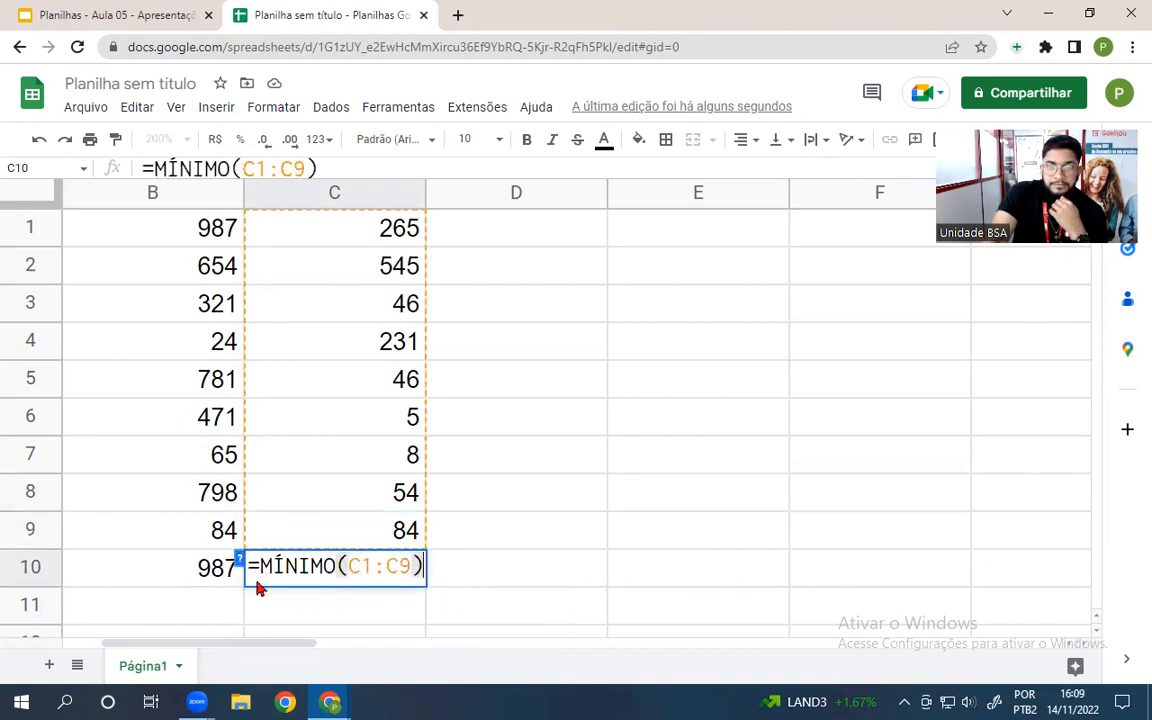
key("Escape")
left_click(193, 590)
key("Up")
key("Delete")
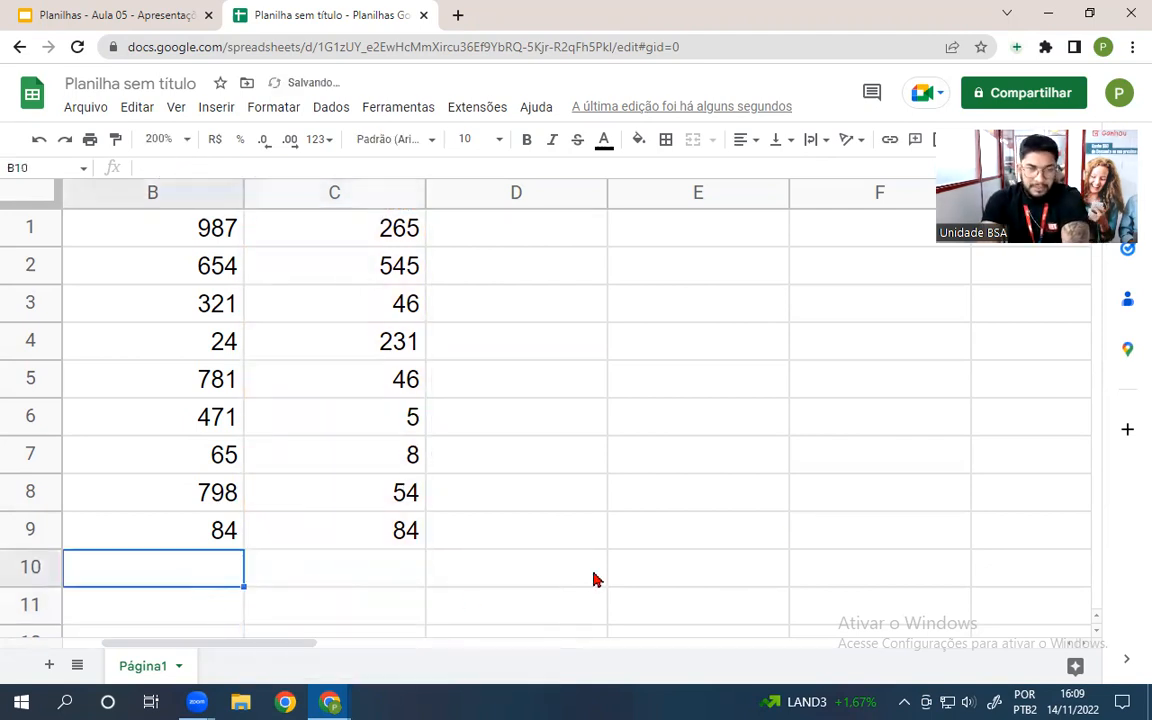
- Put =MÁXIMO(B1:B9) in E1 to show the maximum, 987
left_click(670, 244)
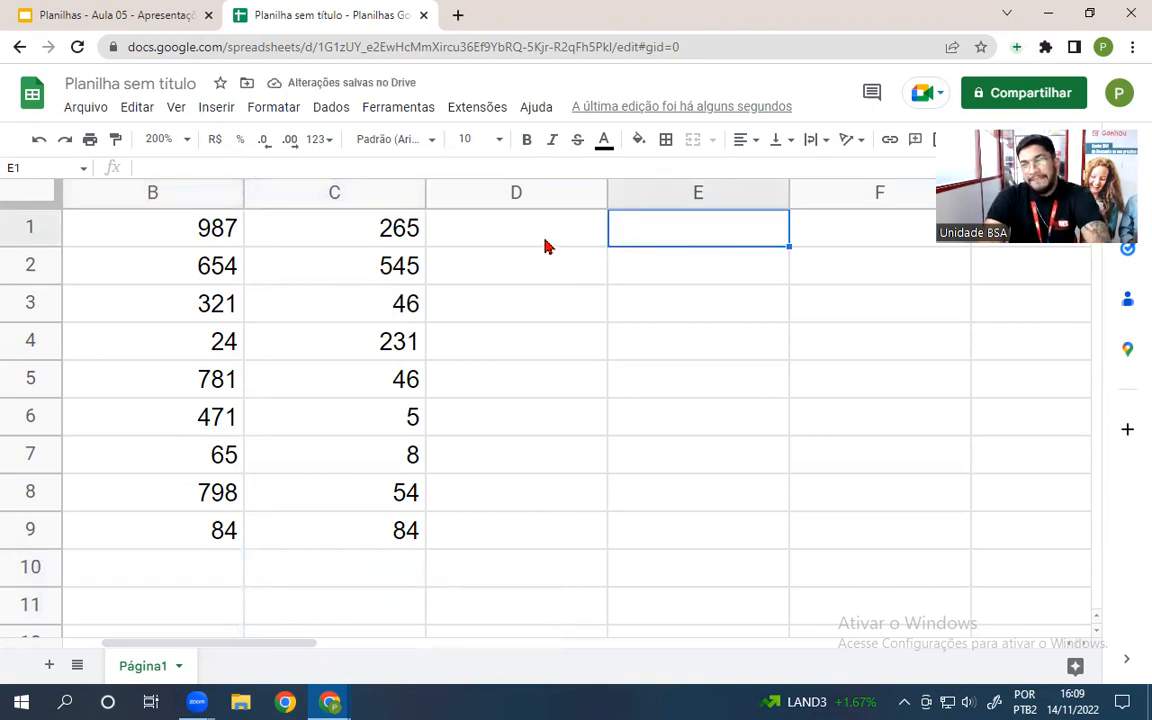
key("Return")
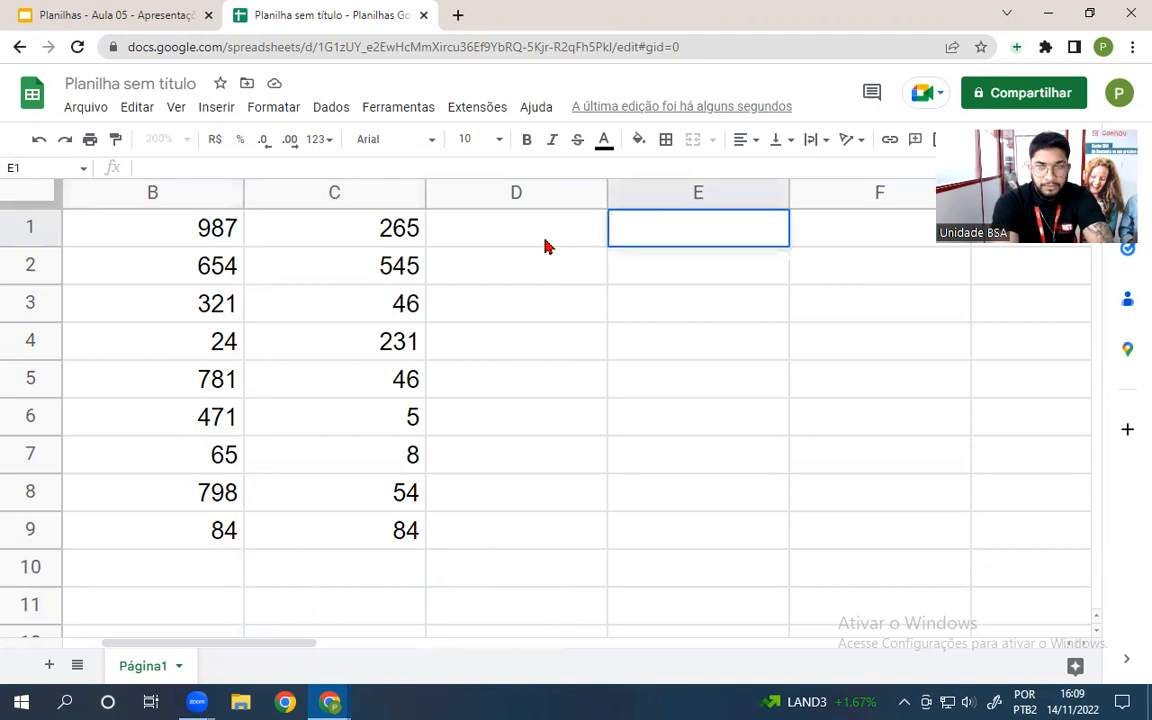
type("=")
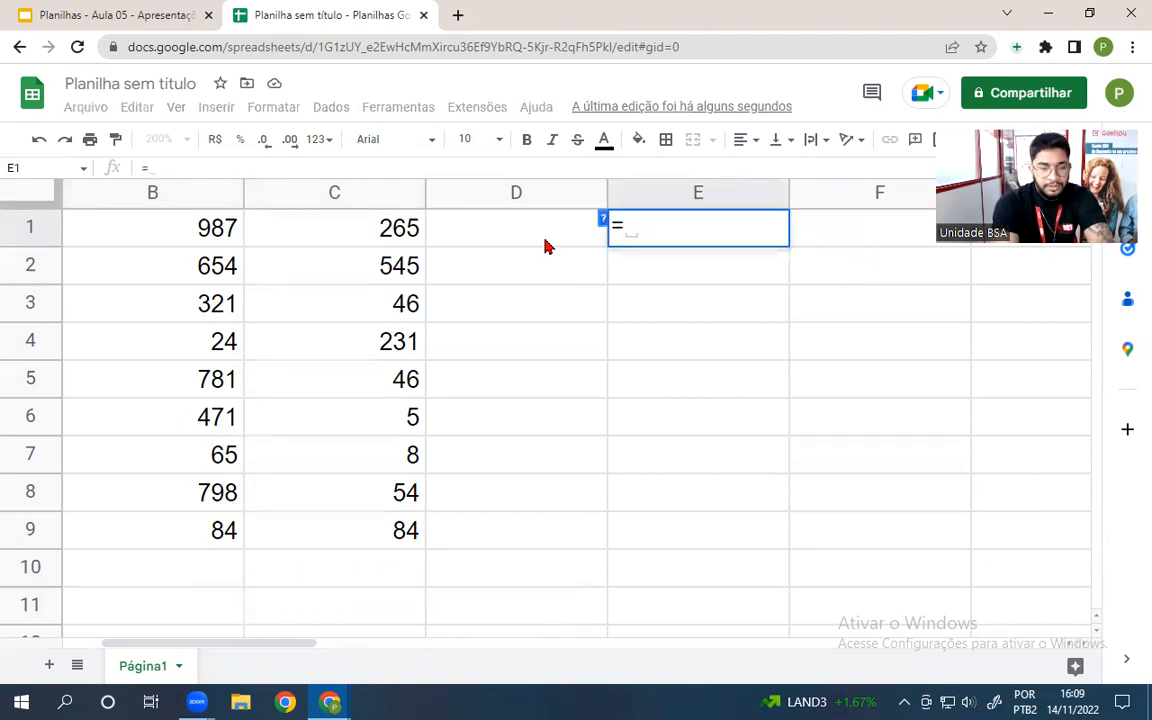
type("máximo")
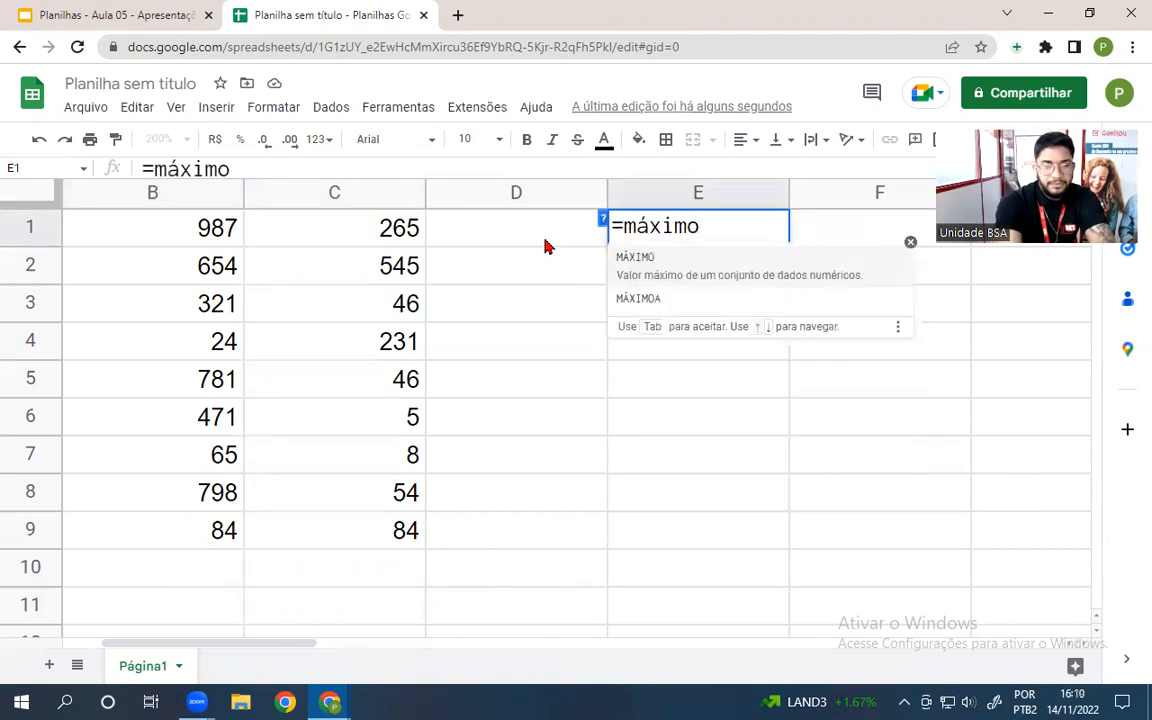
type("(")
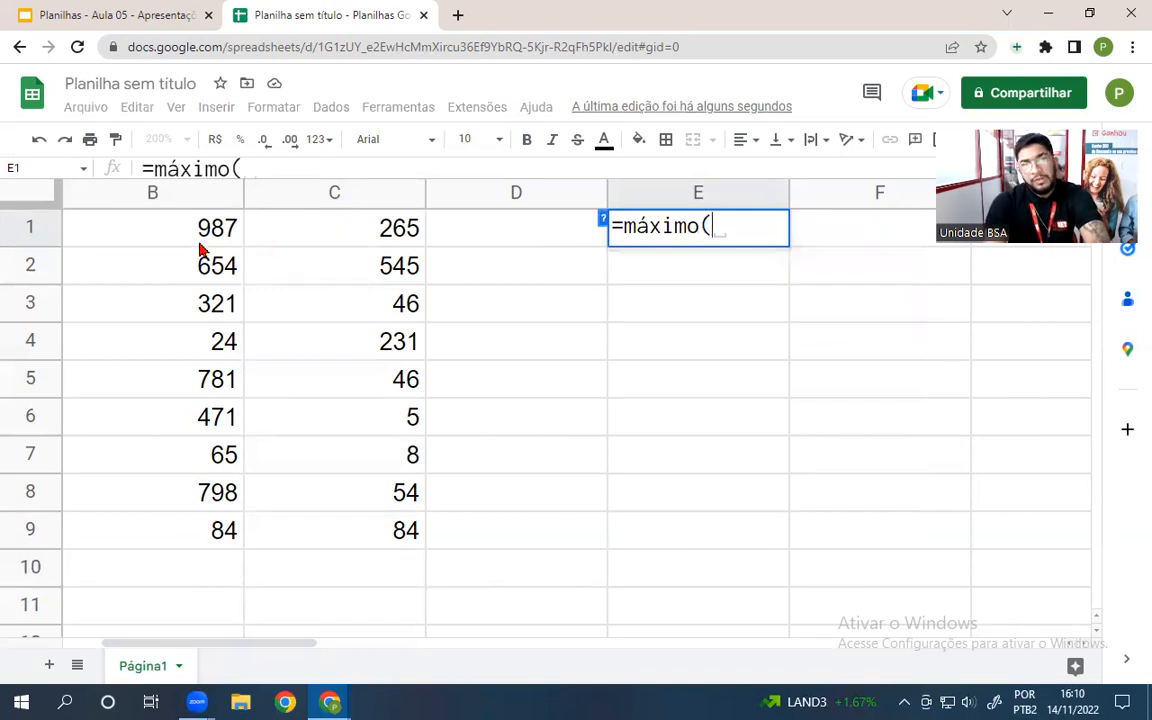
left_click_drag(199, 243, 200, 548)
key("Return")
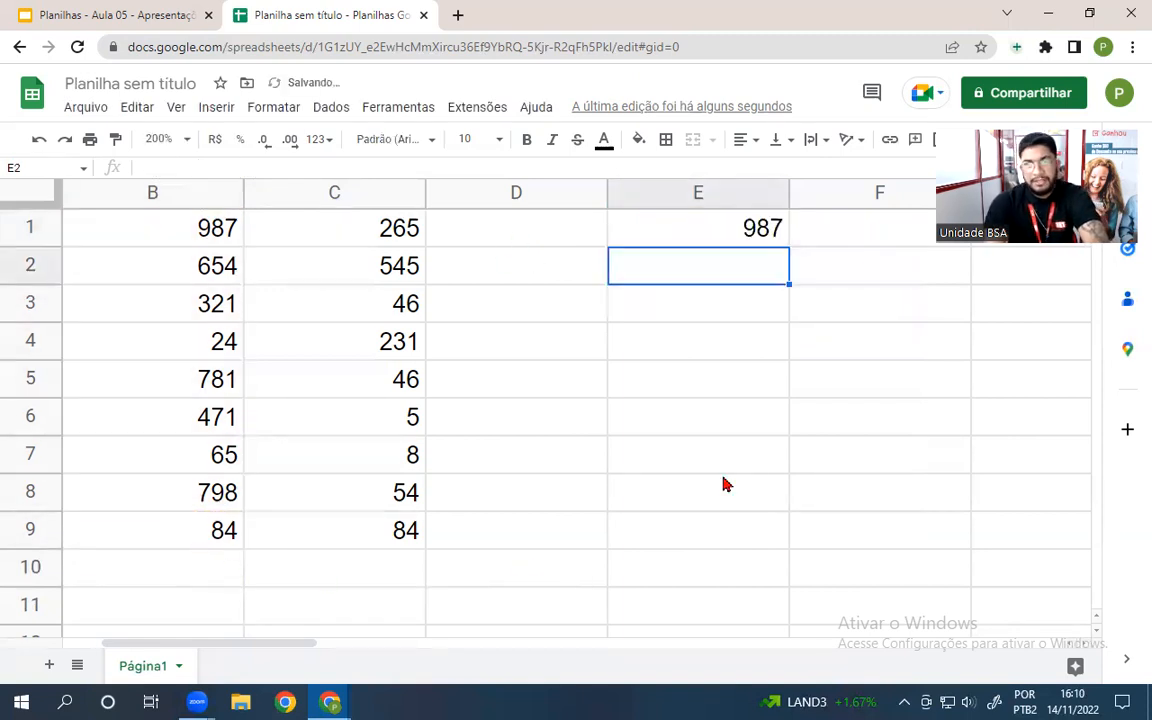
- Put =MÍNIMO(C1:C9) in F1 to show the minimum, 5
left_click(868, 244)
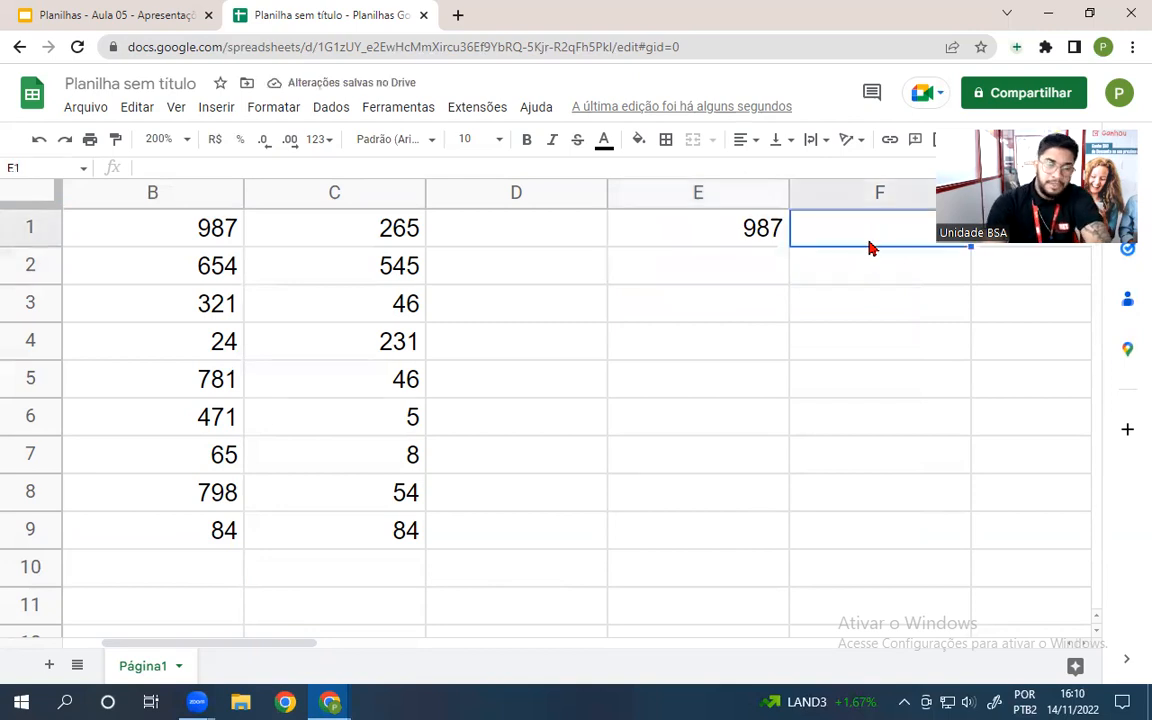
type("=m")
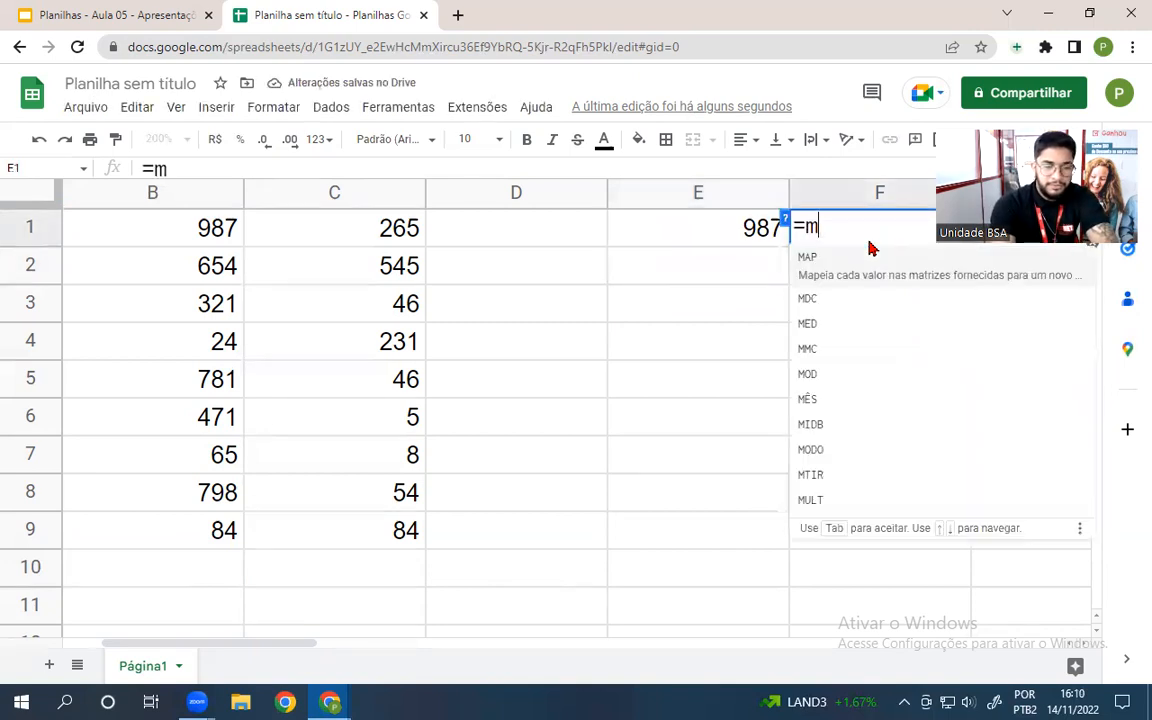
type("ínimo")
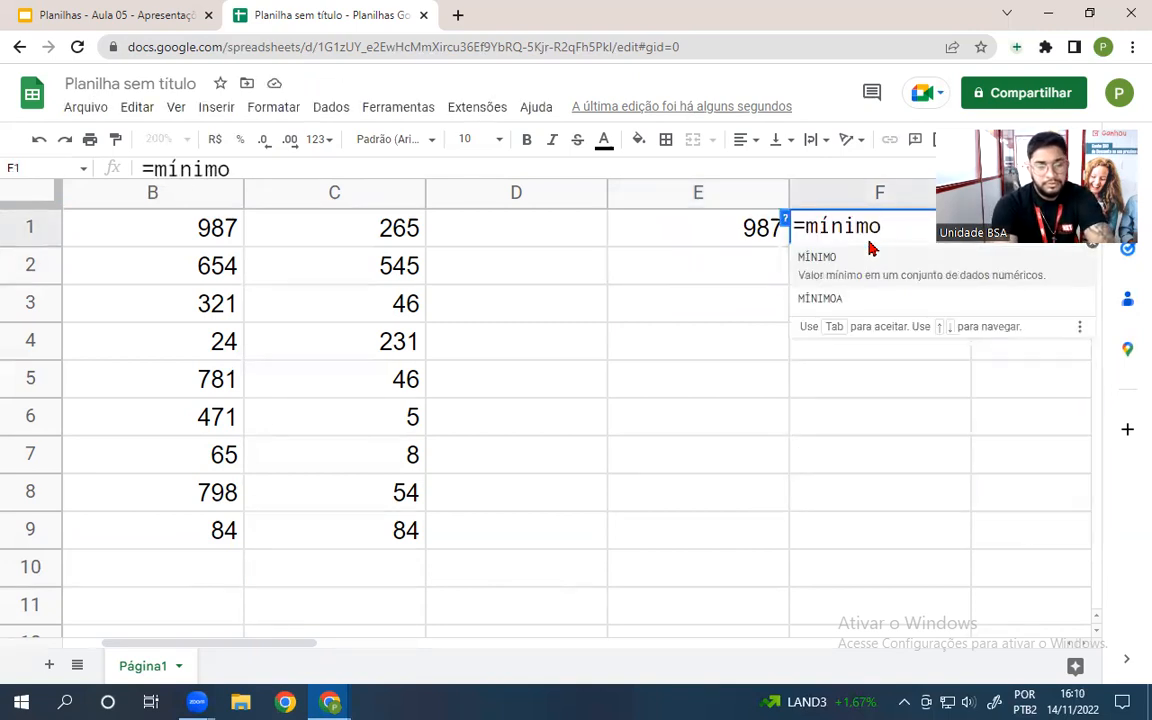
type("(")
left_click_drag(381, 233, 380, 522)
key("Return")
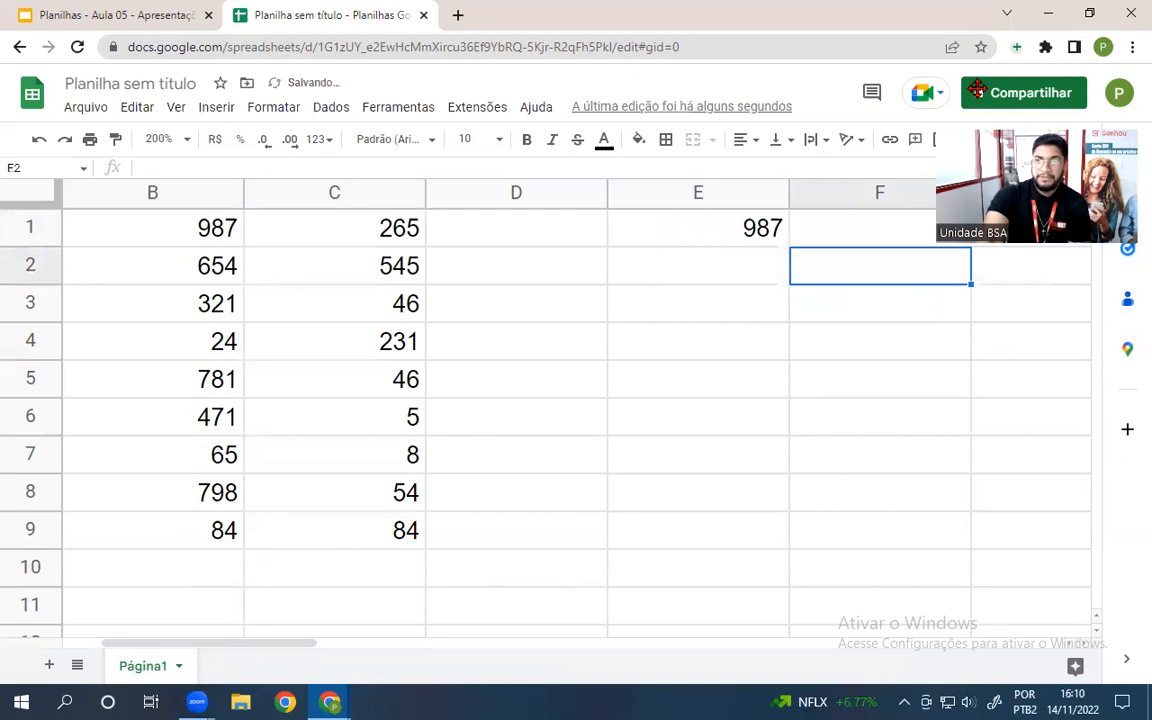
- Enter =MAIOR(B1:B9;2) in E2, returning the second-largest value 798
left_click(672, 281)
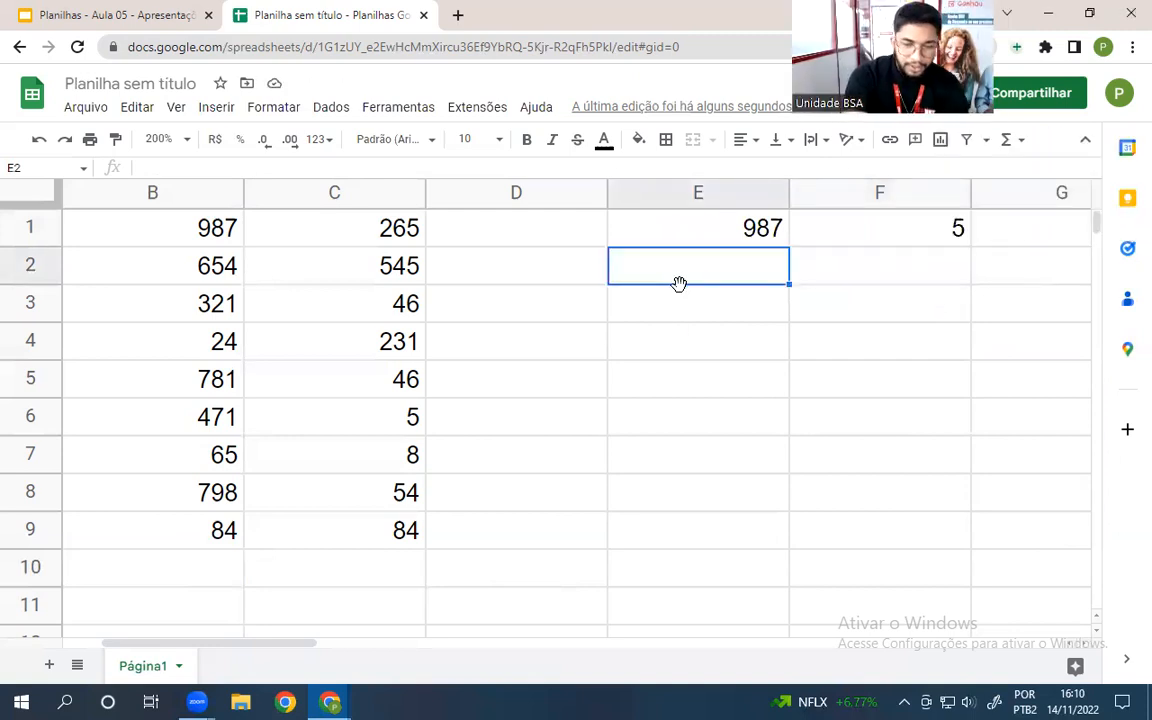
type("=maior")
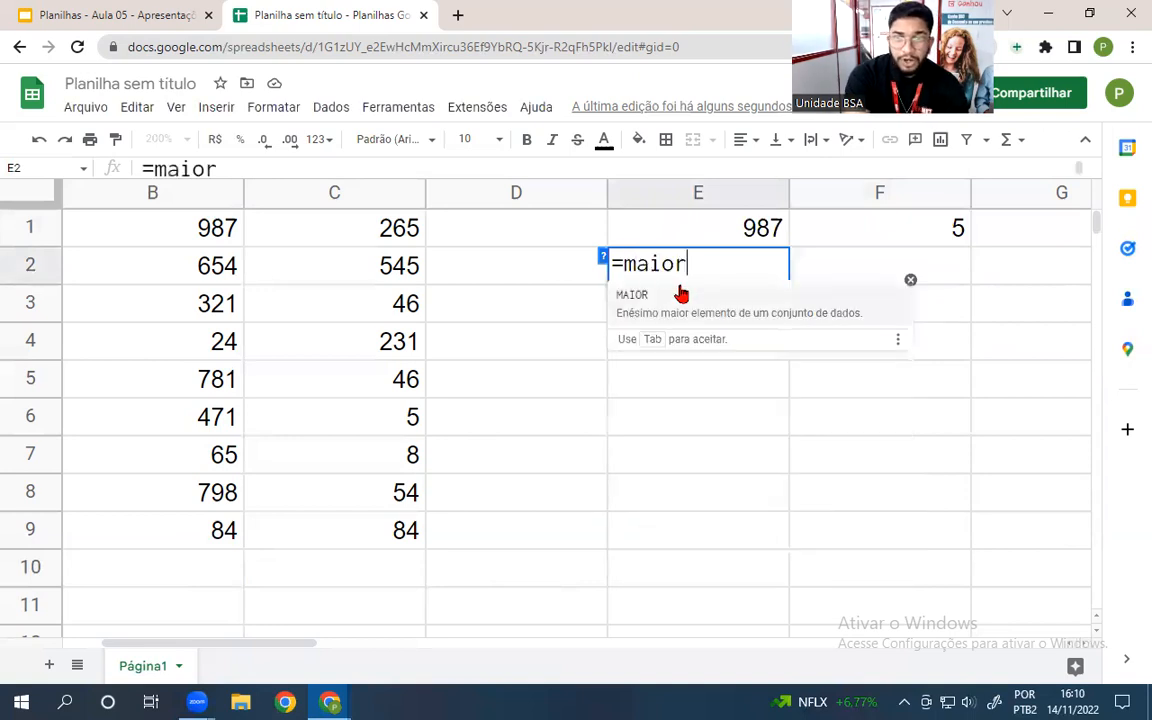
type("(")
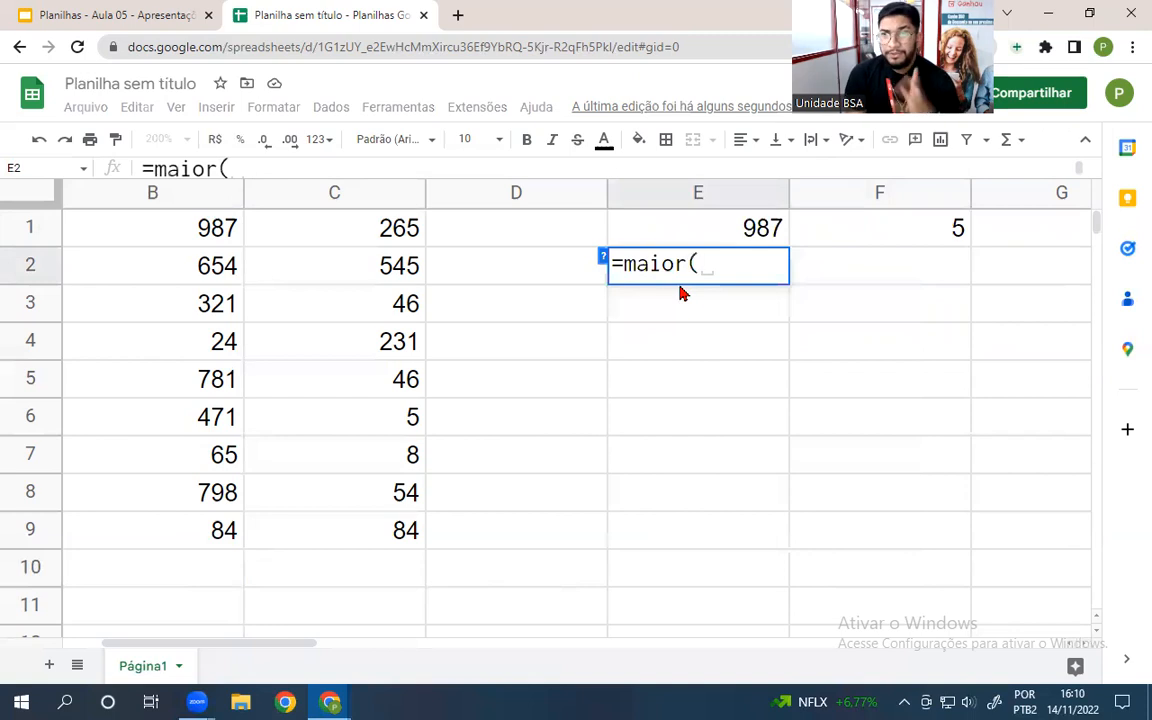
left_click_drag(185, 232, 208, 532)
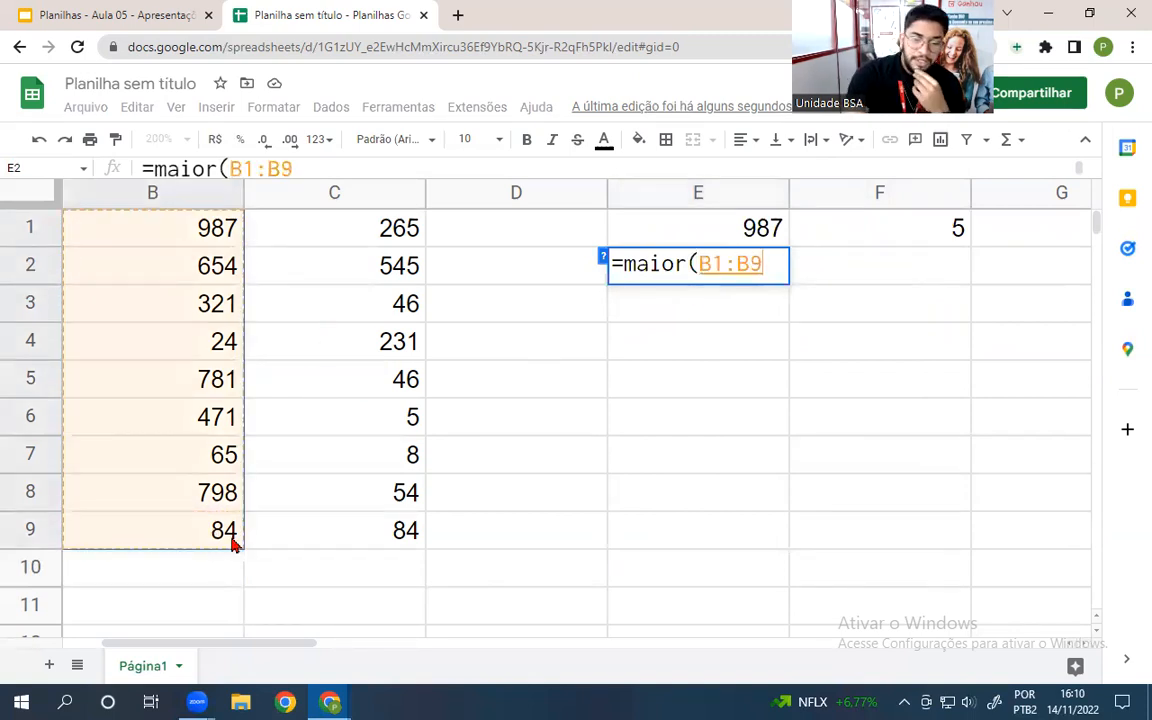
type(";")
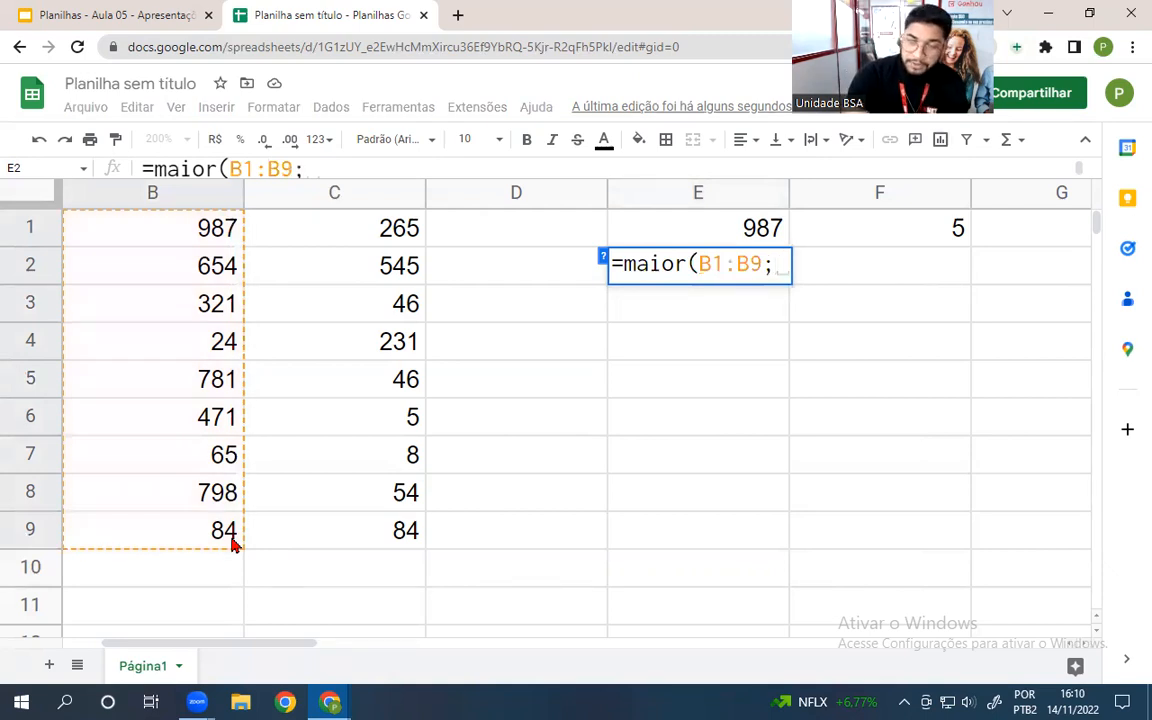
type("2")
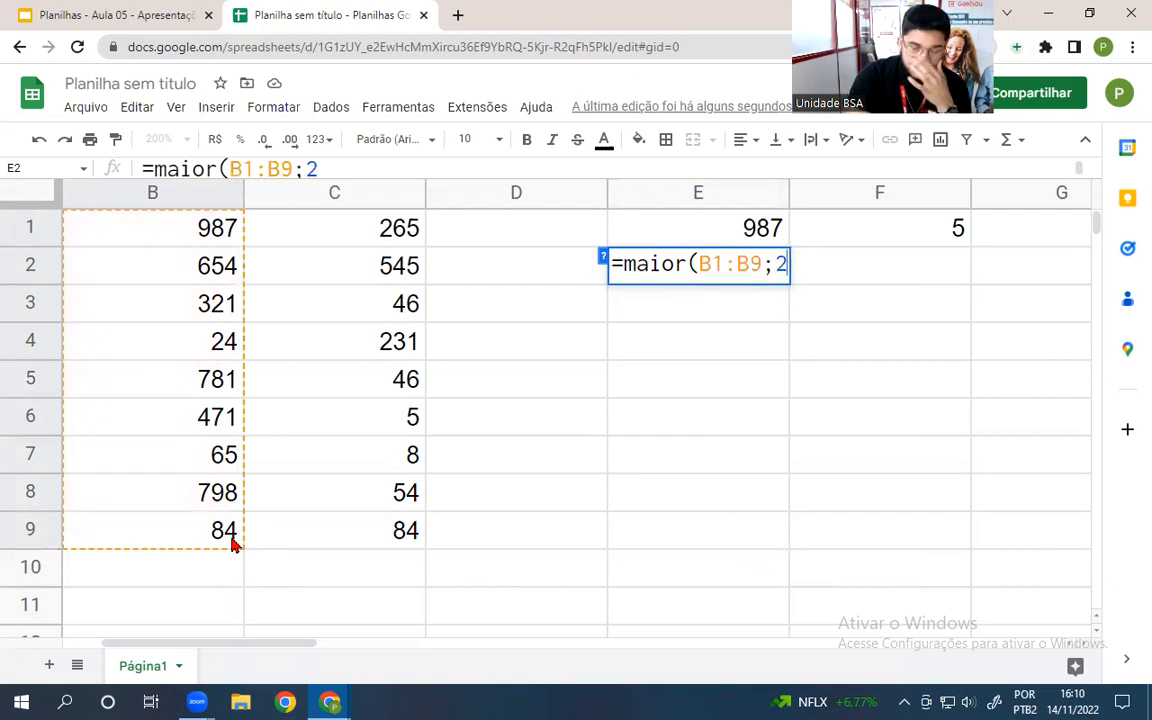
key("Return")
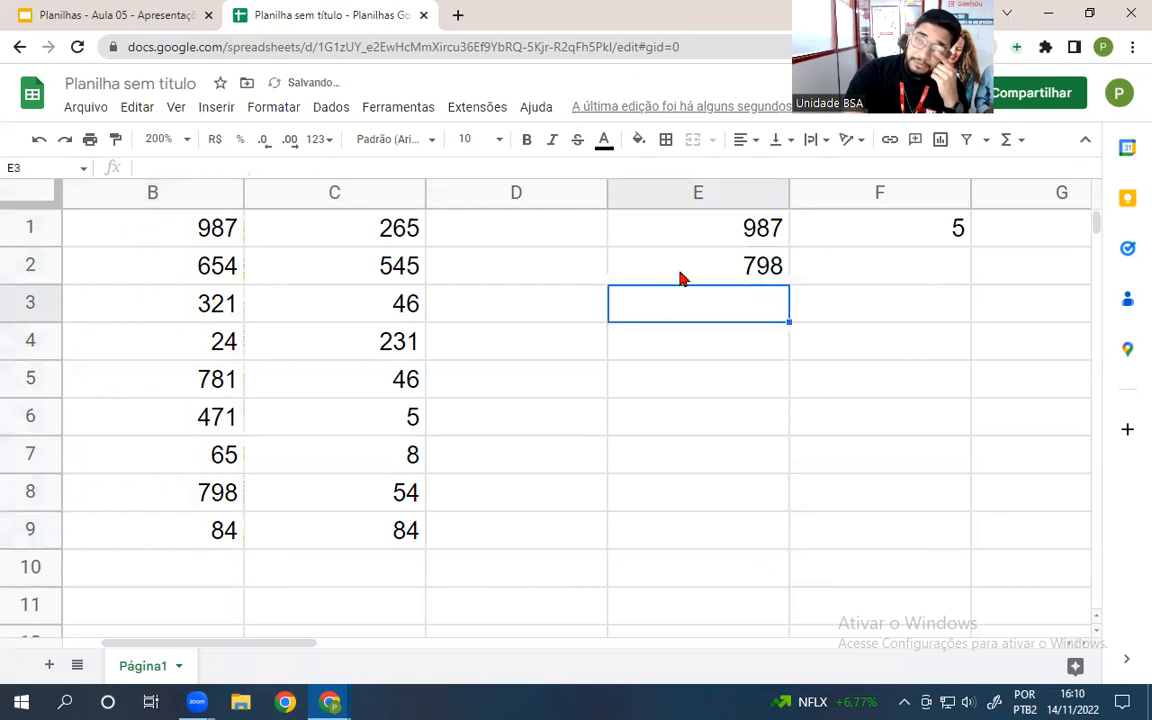
key("Up")
left_click_drag(190, 224, 203, 535)
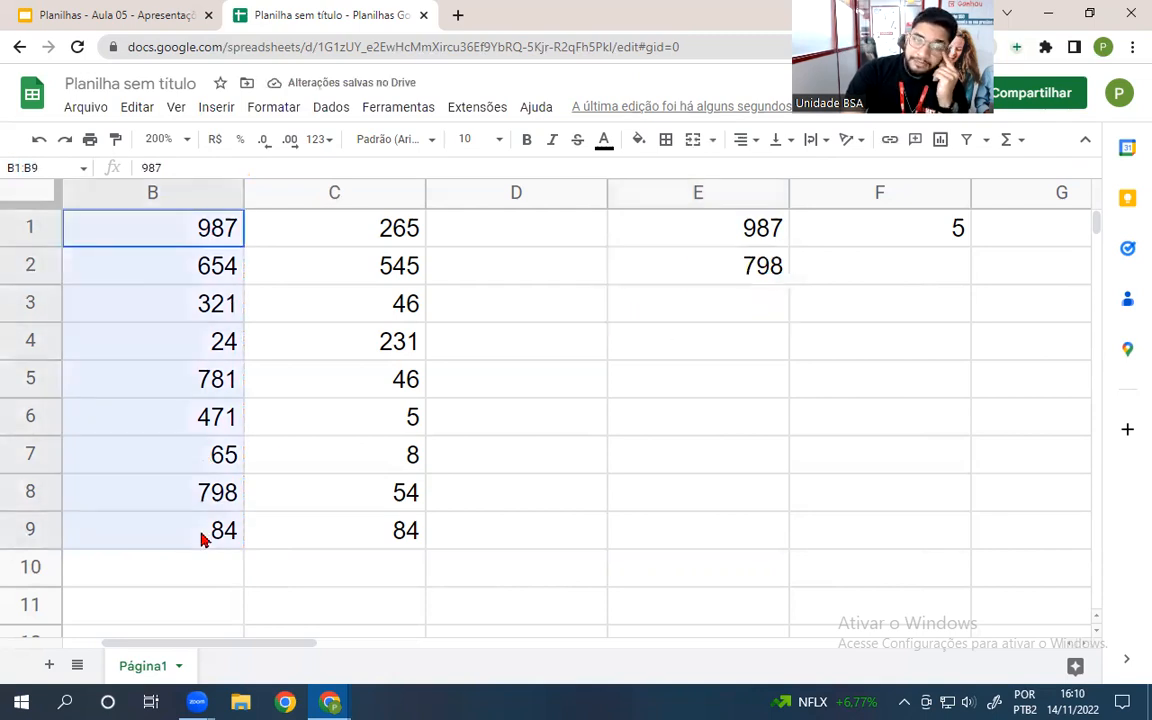
- Enter =MENOR(C1:C9;5) in F2, returning the fifth-smallest value 54
left_click(818, 262)
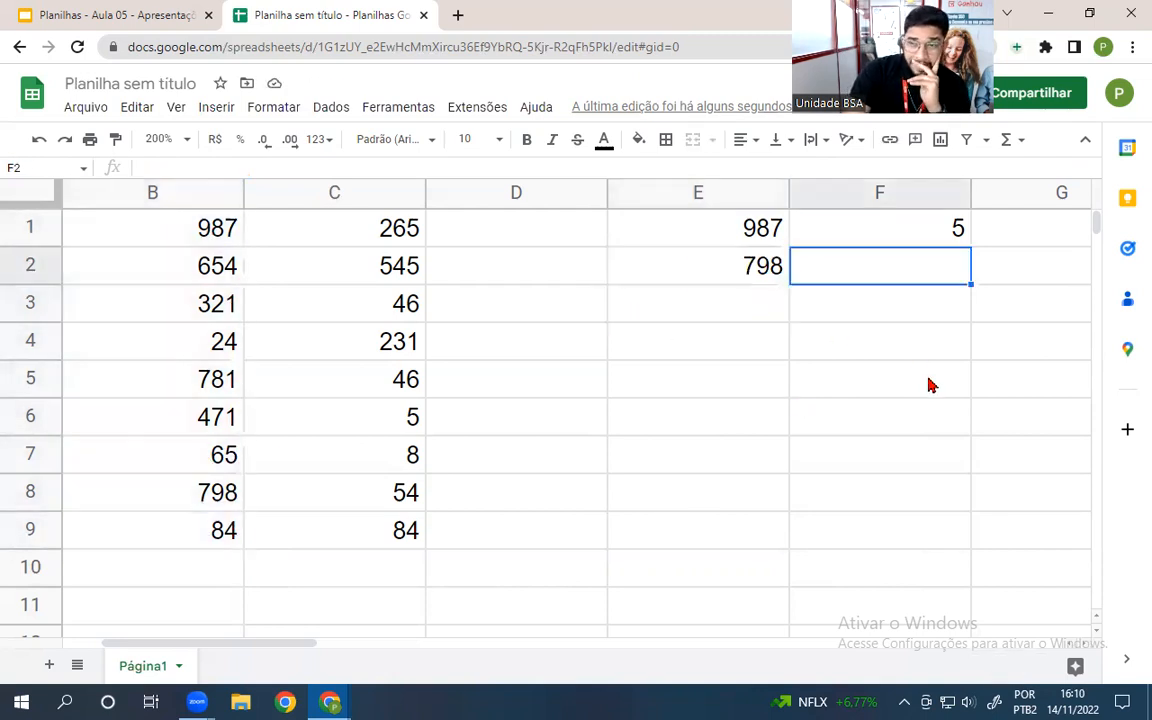
type("=menor")
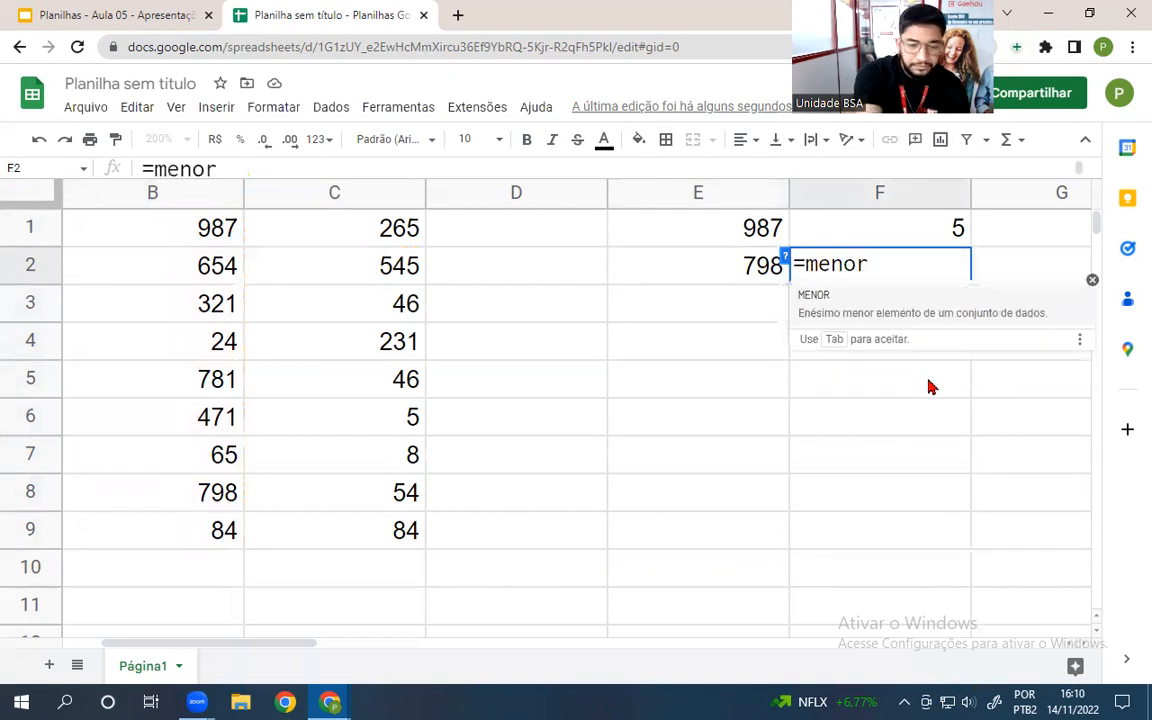
type("(")
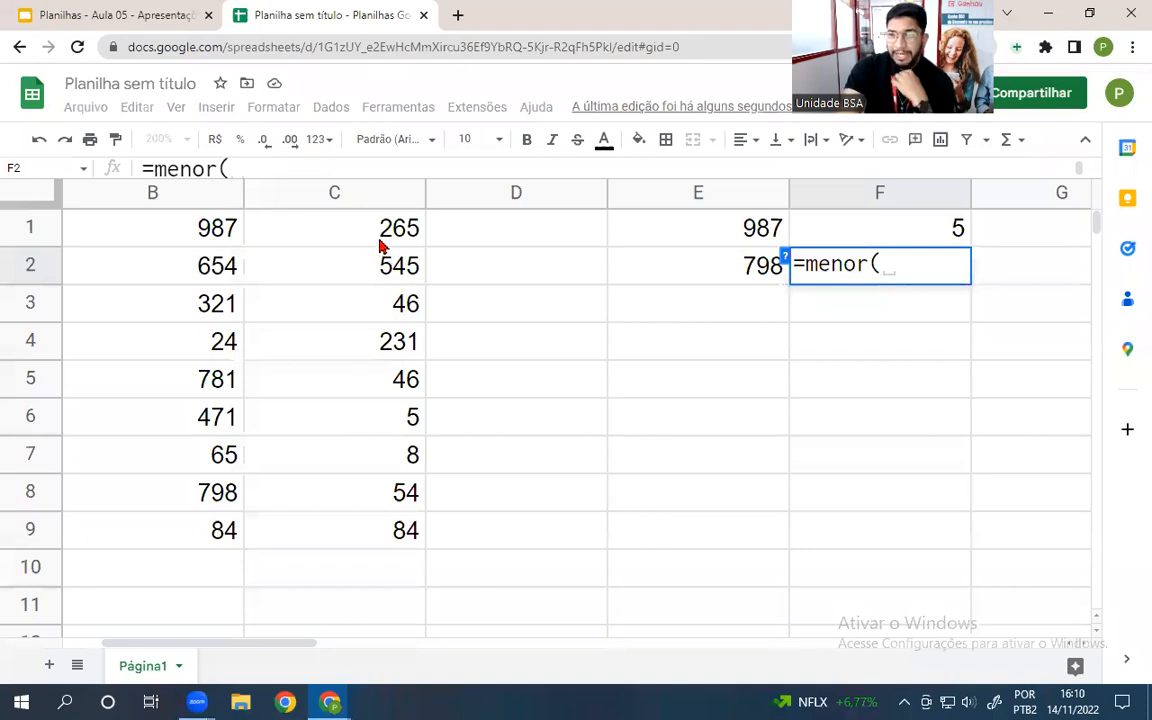
left_click_drag(340, 226, 380, 543)
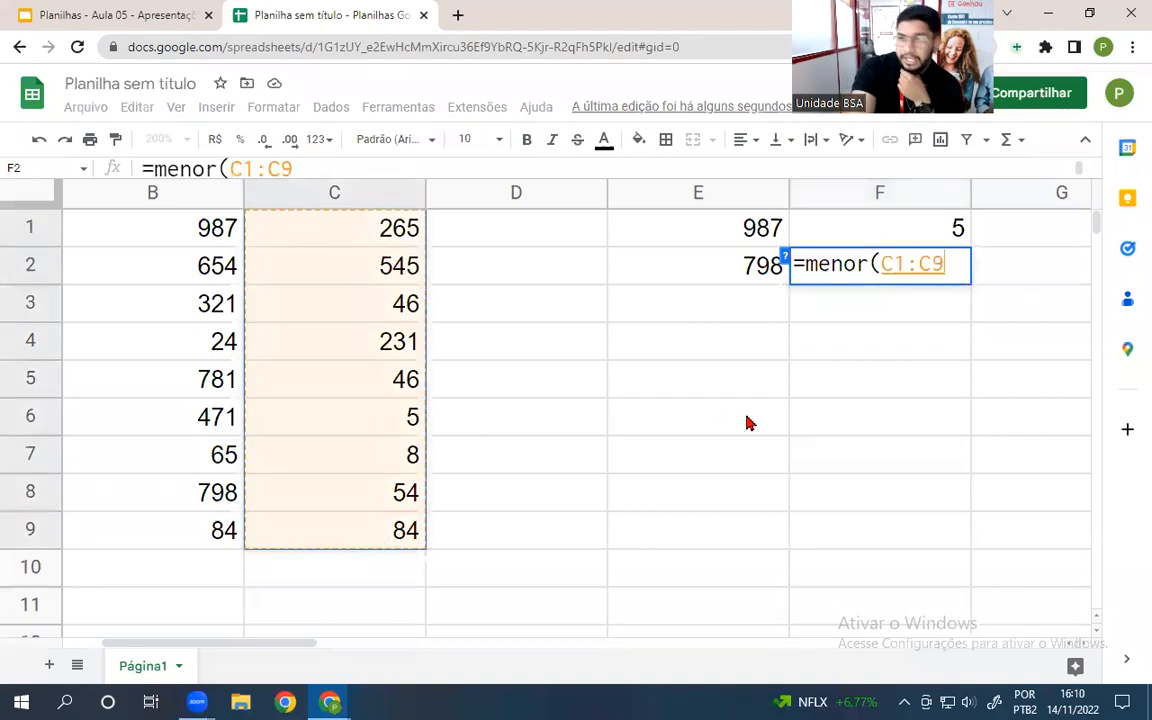
type(",")
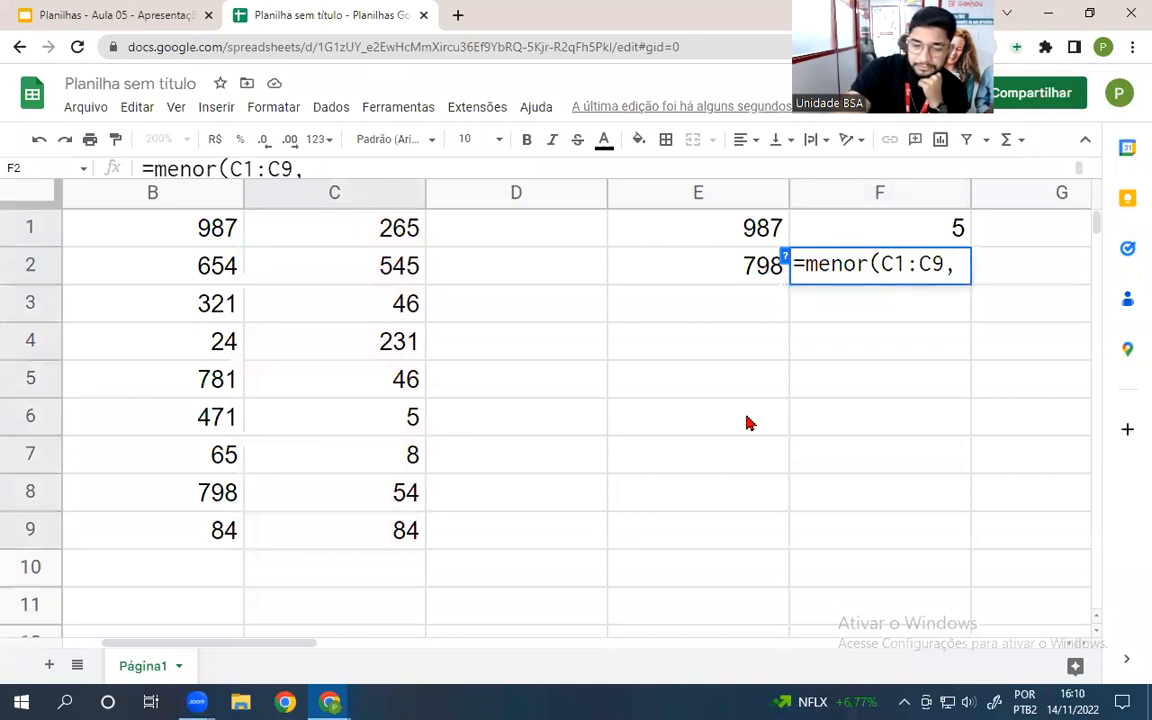
key("BackSpace")
type(";")
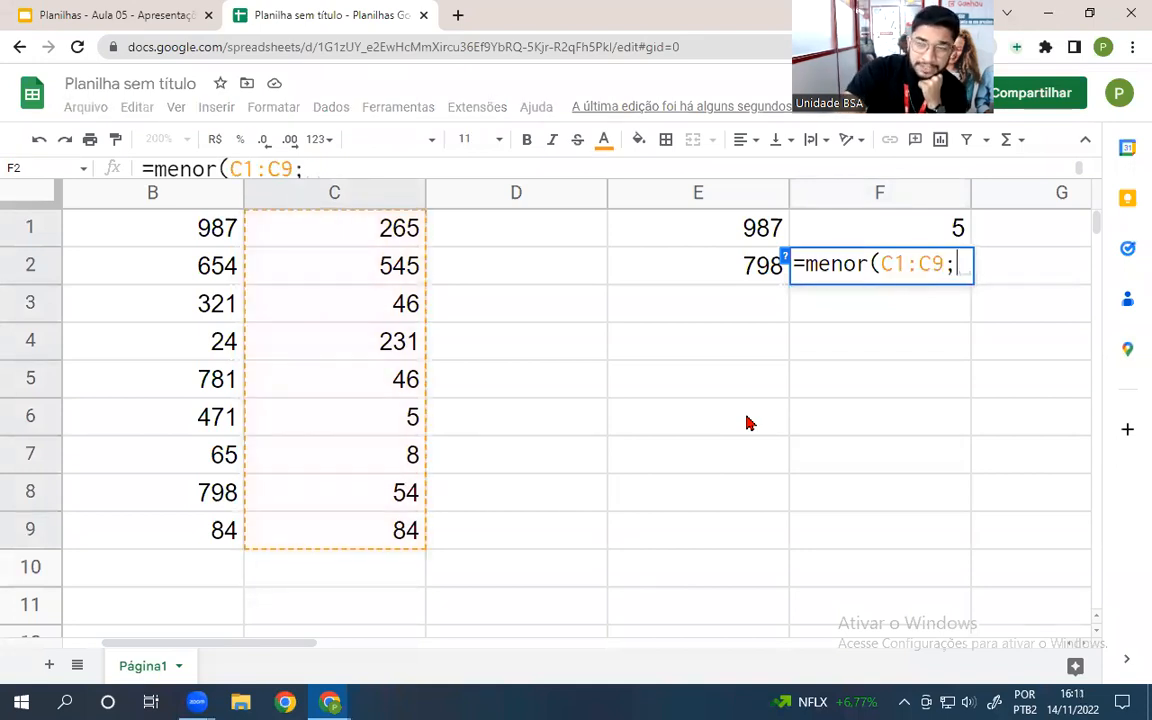
type("5")
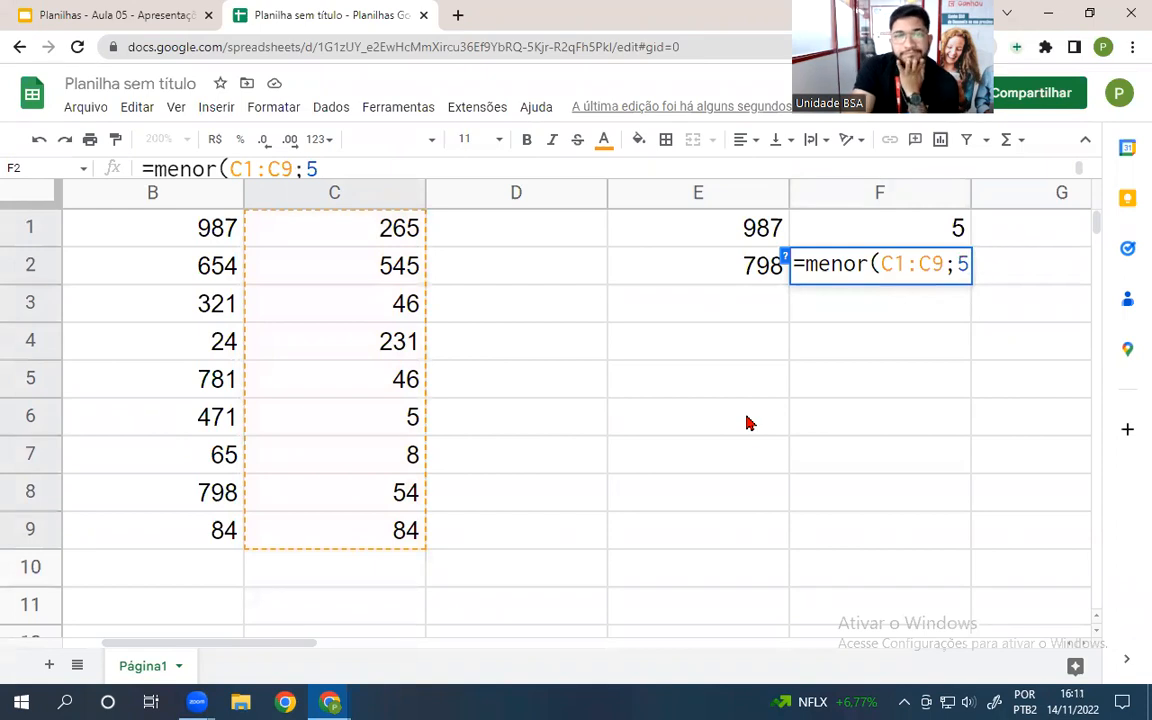
key("Return")
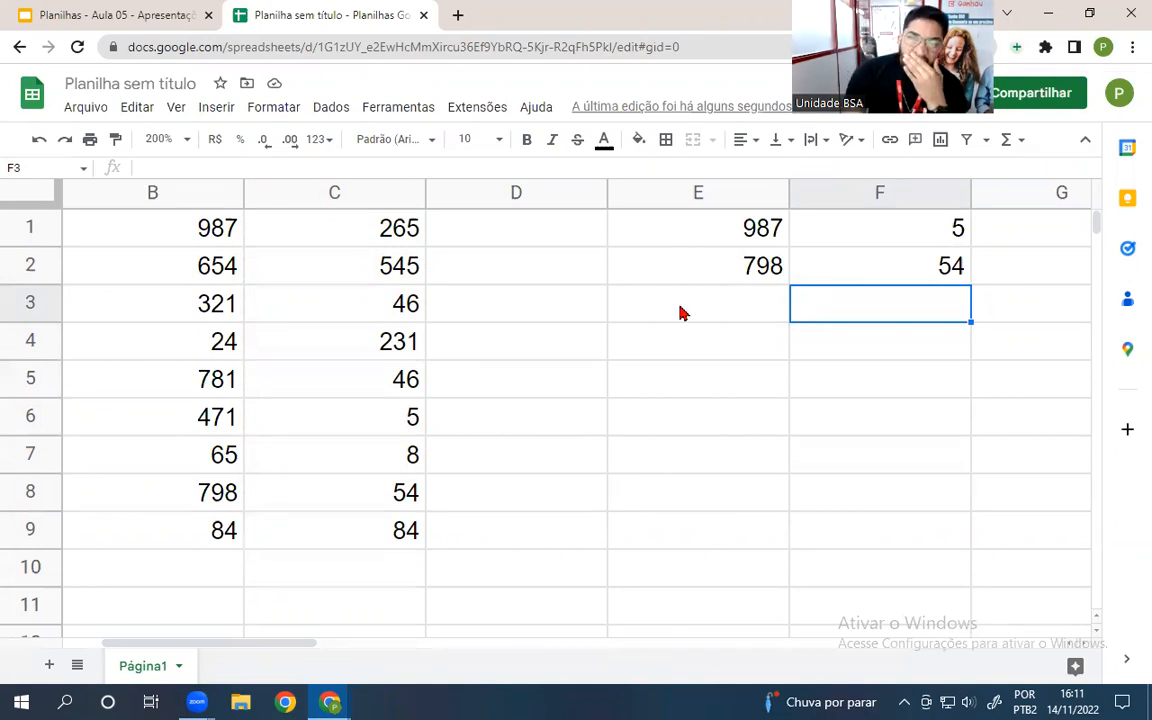
- Review the maximum, minimum, MAIOR and MENOR formulas in E1, F1, E2 and F2, then select E4
left_click(722, 244)
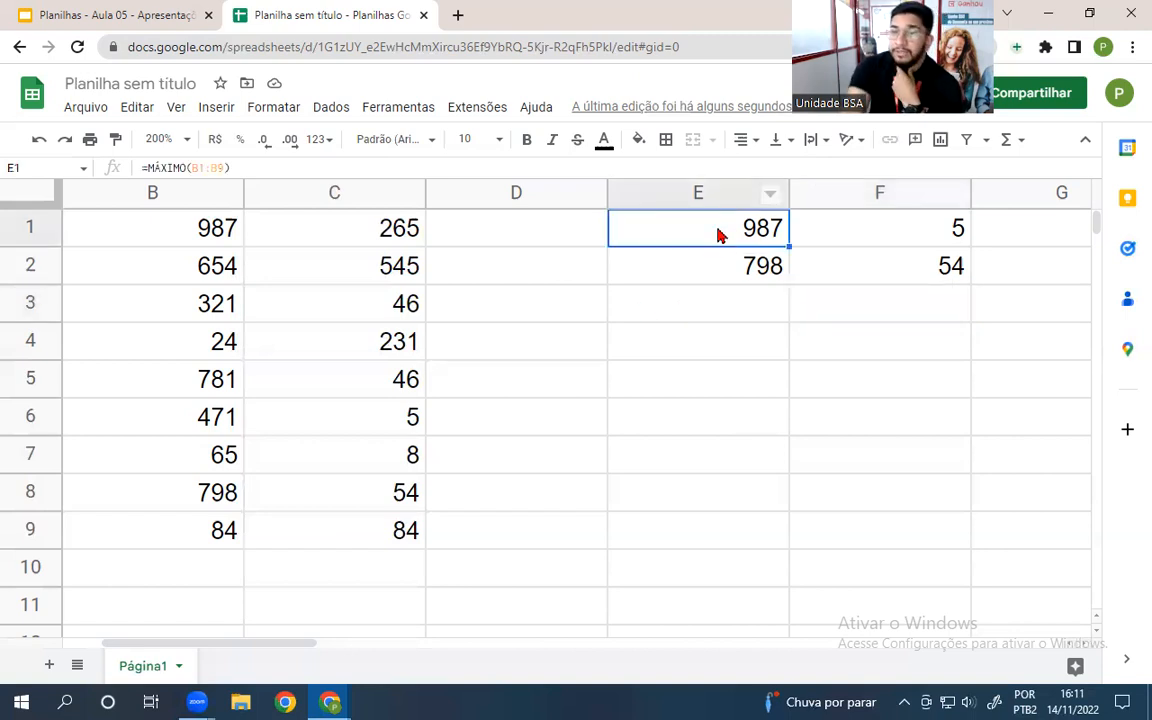
left_click(922, 242)
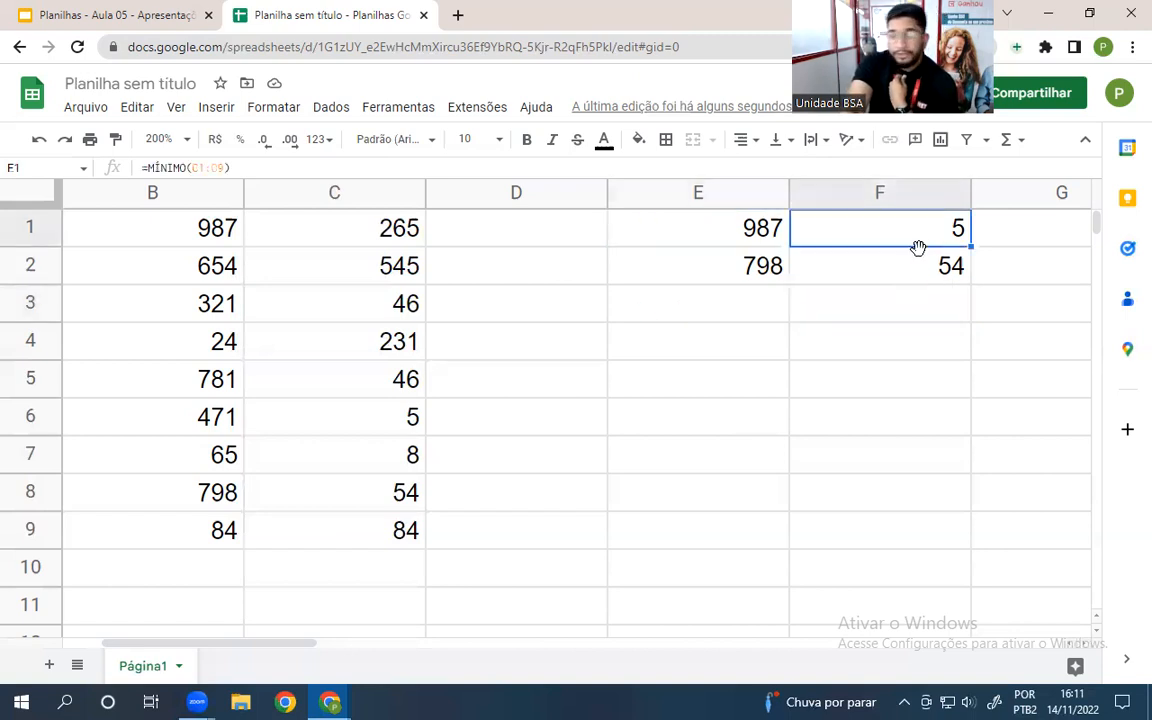
left_click(720, 274)
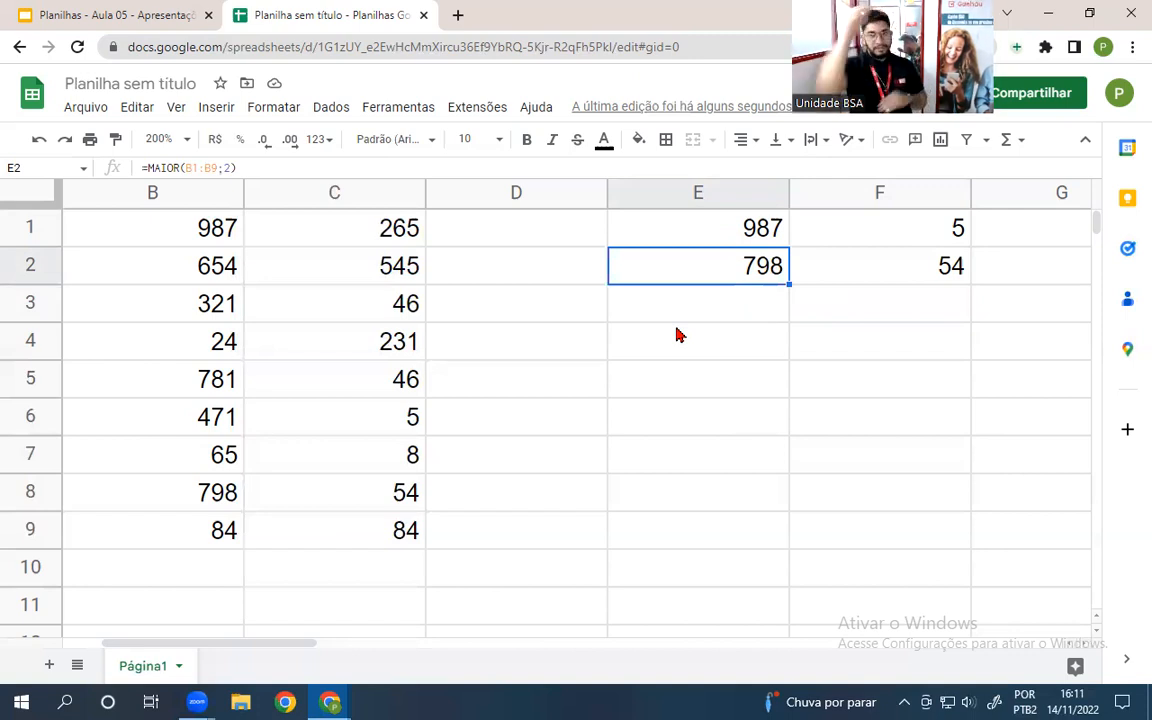
left_click(908, 275)
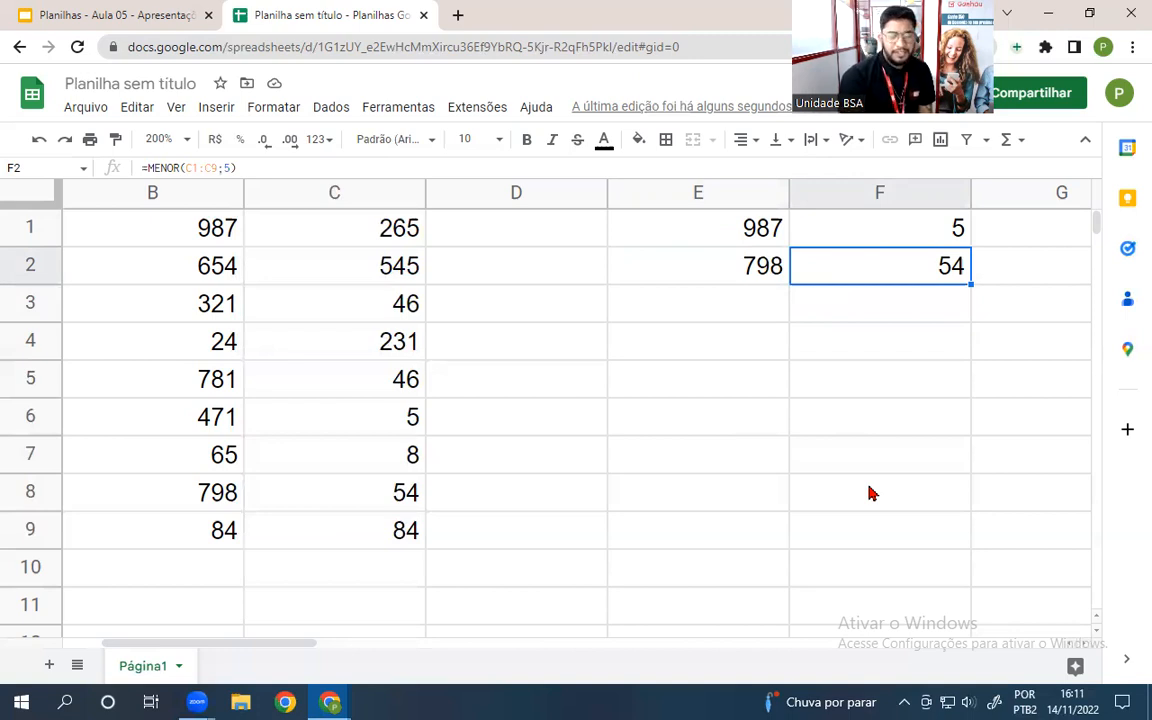
left_click(660, 357)
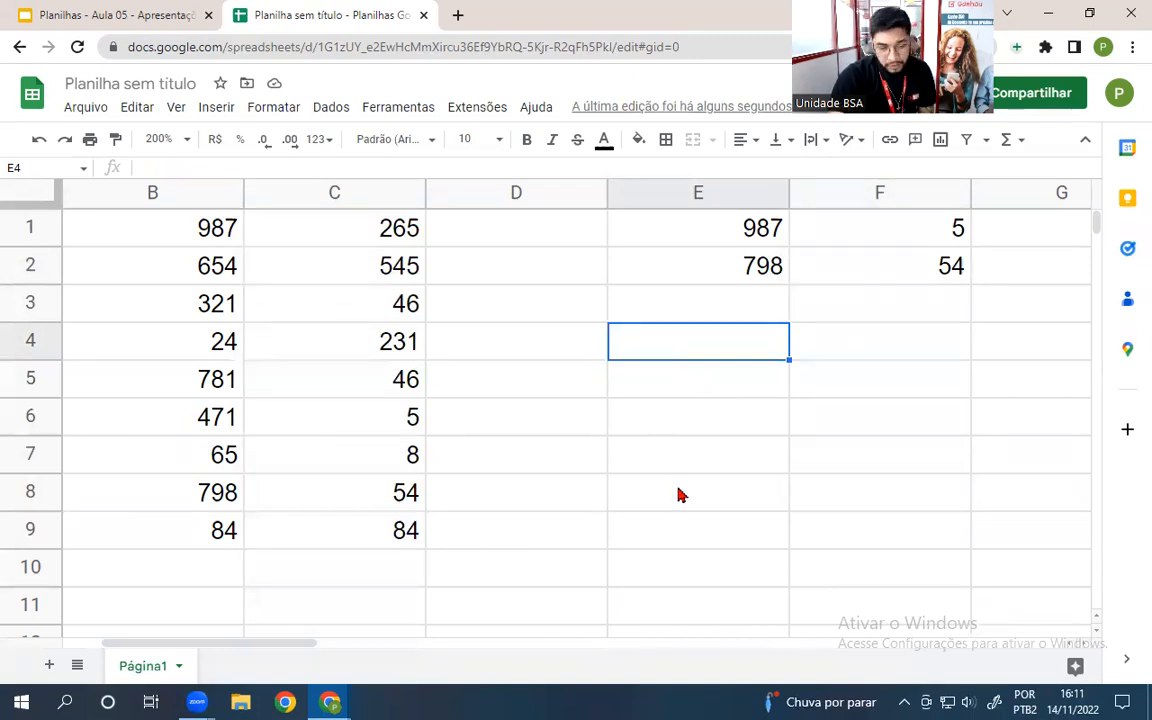
- Enter the decimal number 65.412,102 in E4, correcting the mistyped digits along the way
type("654655")
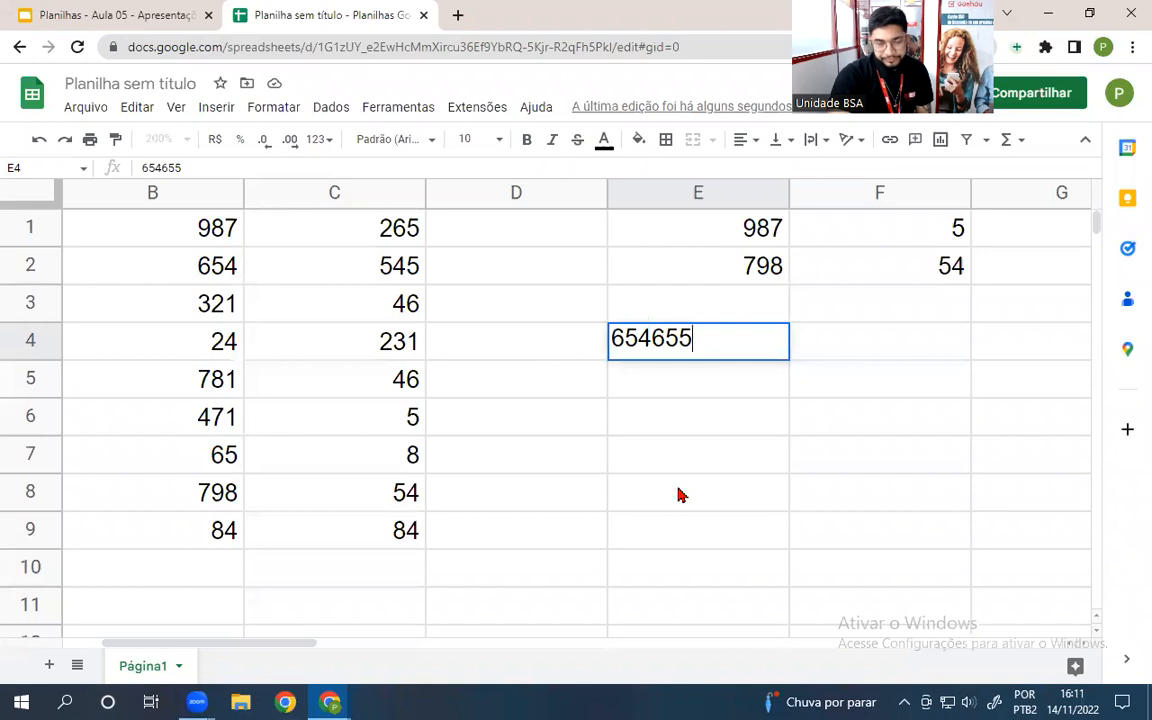
key("BackSpace")
key("BackSpace")
key("BackSpace")
key("BackSpace")
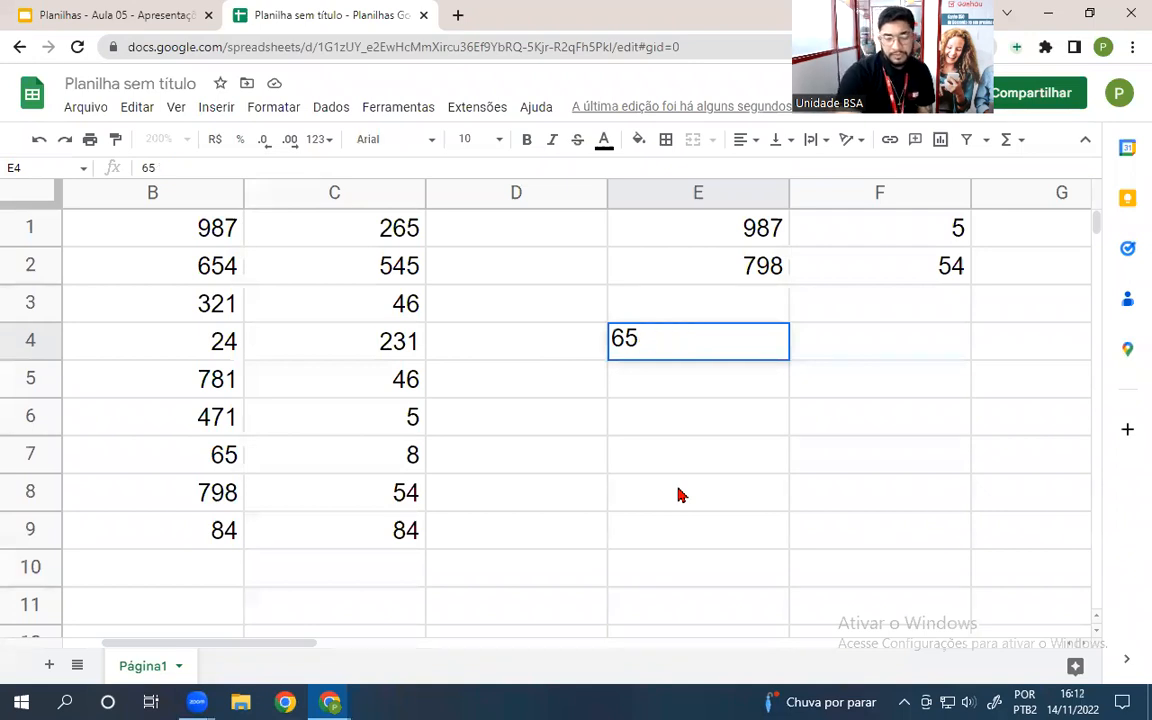
type(",654")
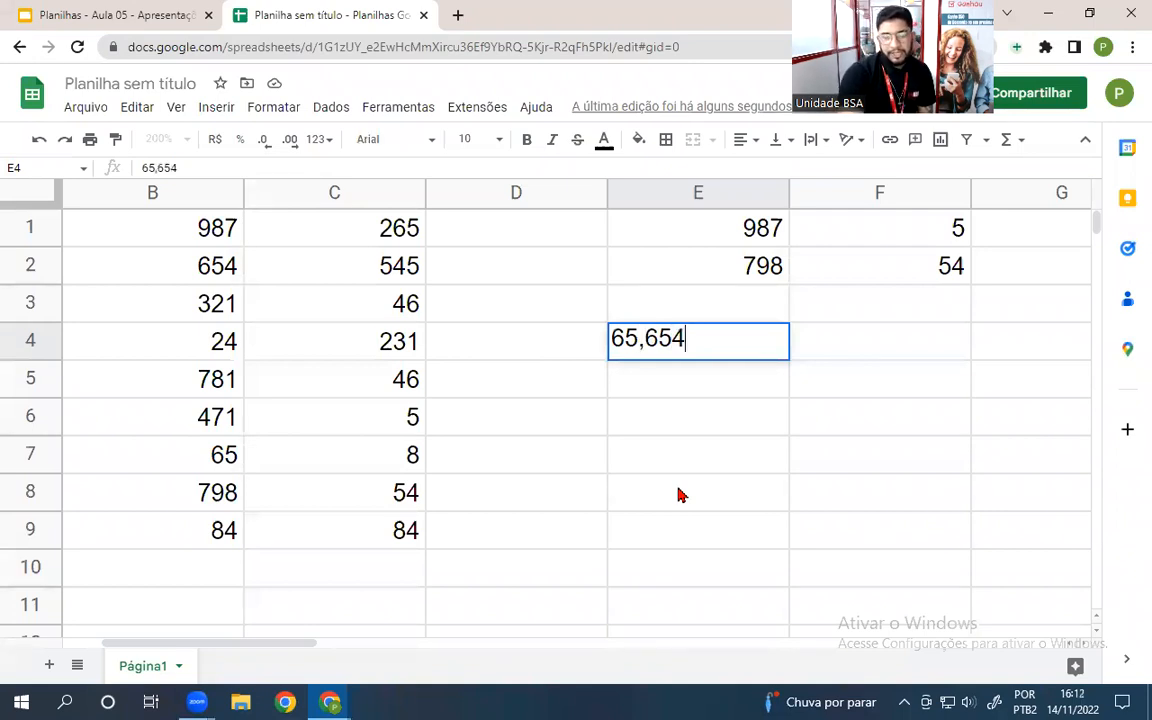
key("Left")
key("Right")
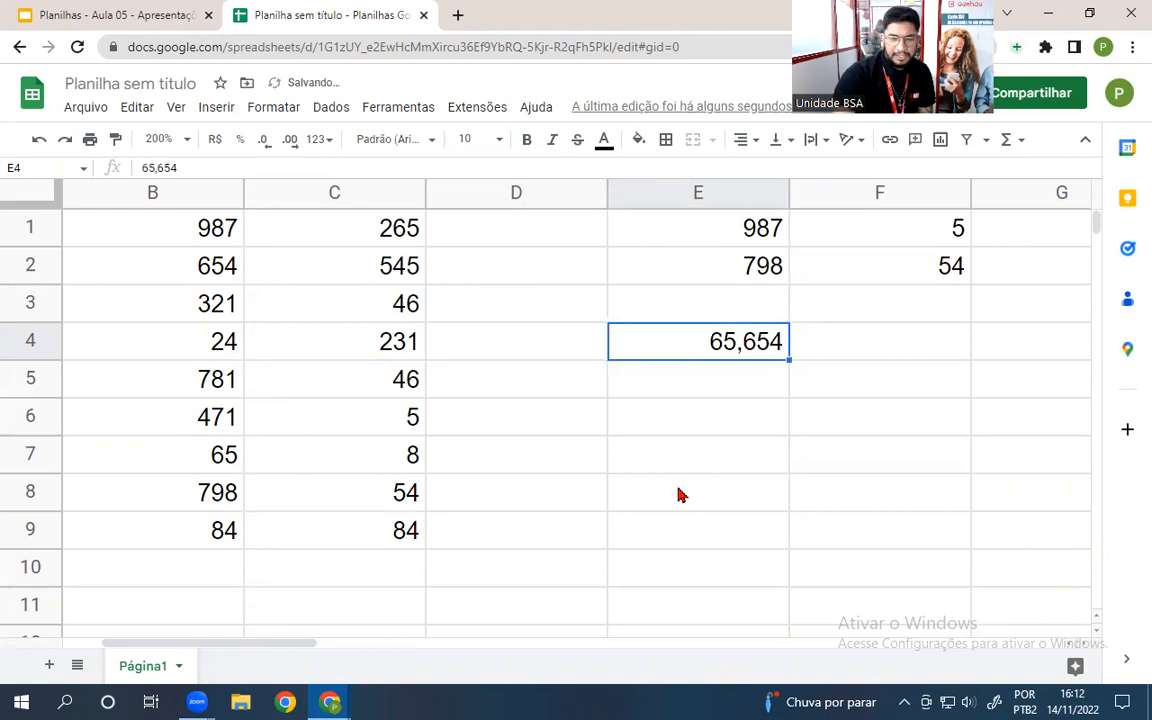
type("65.4121")
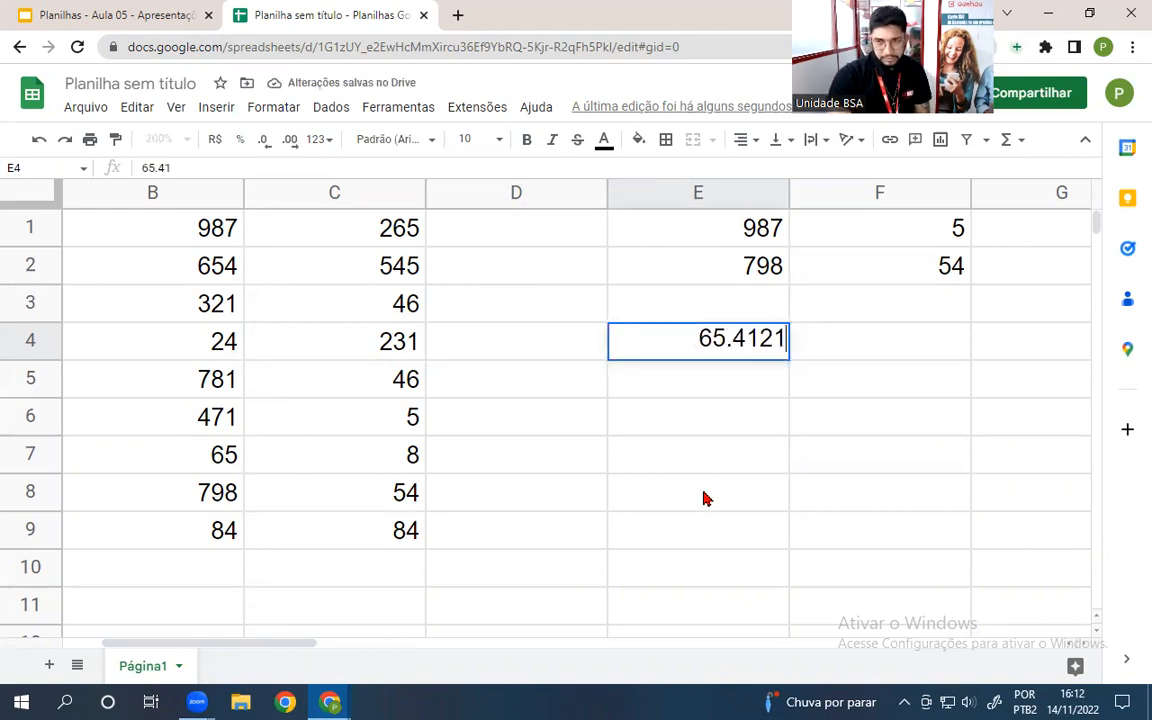
key("BackSpace")
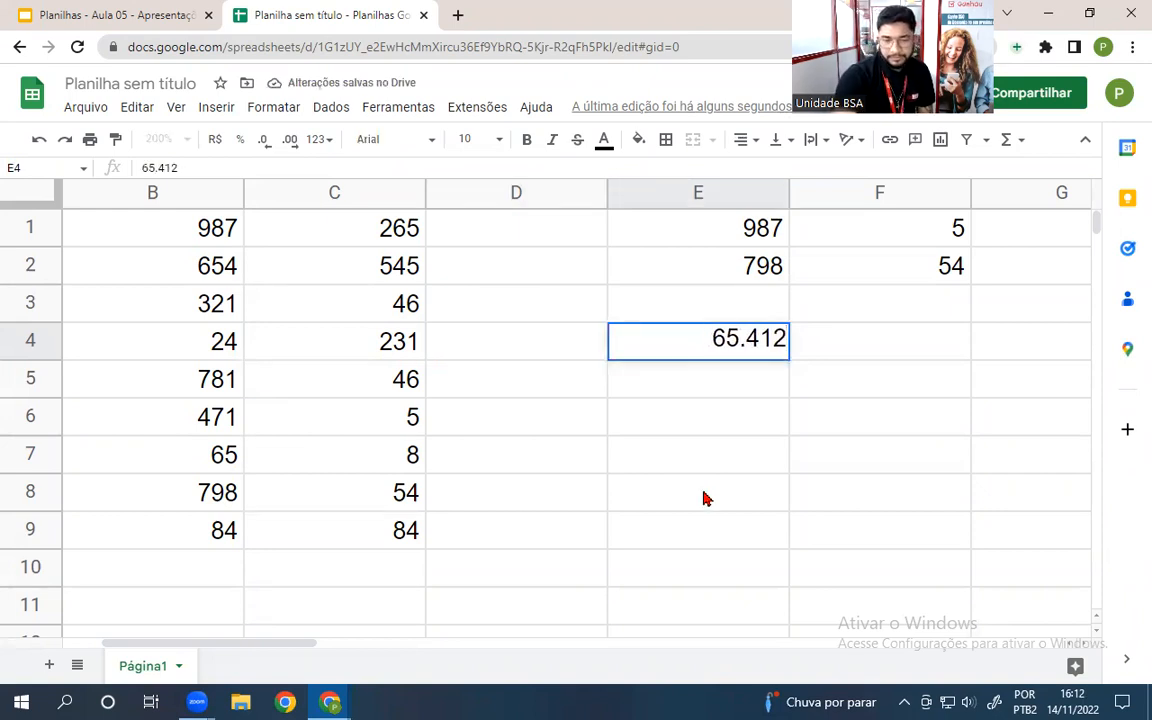
type(",102")
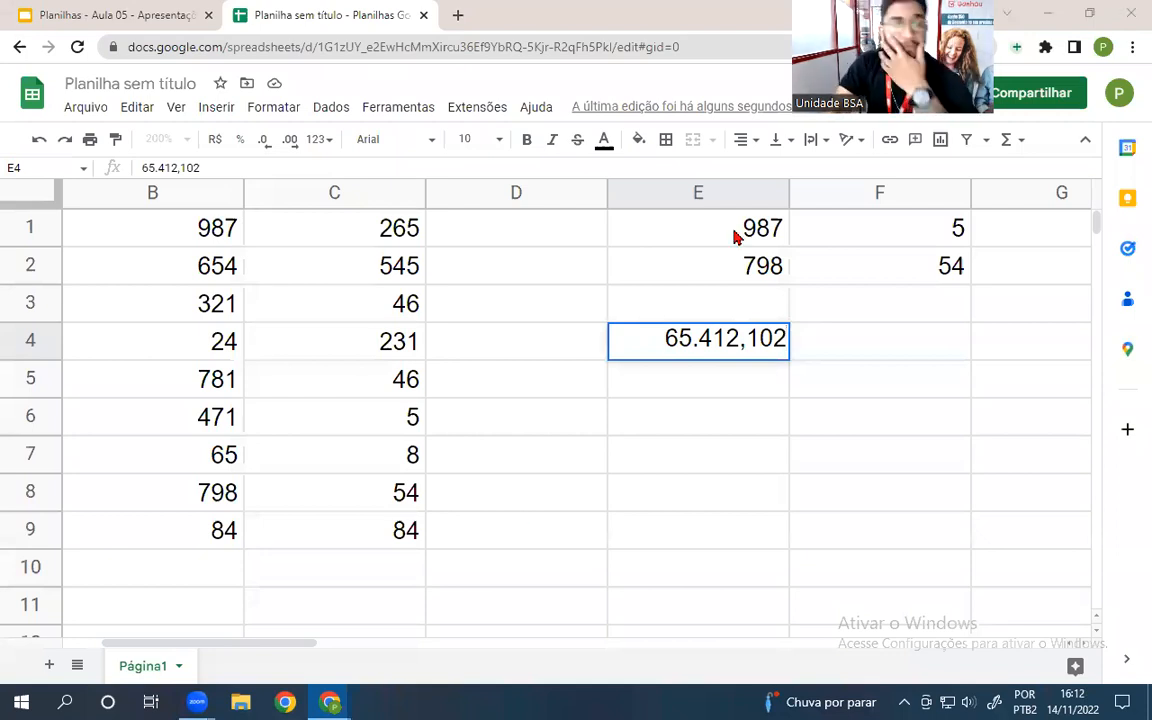
left_click(896, 352)
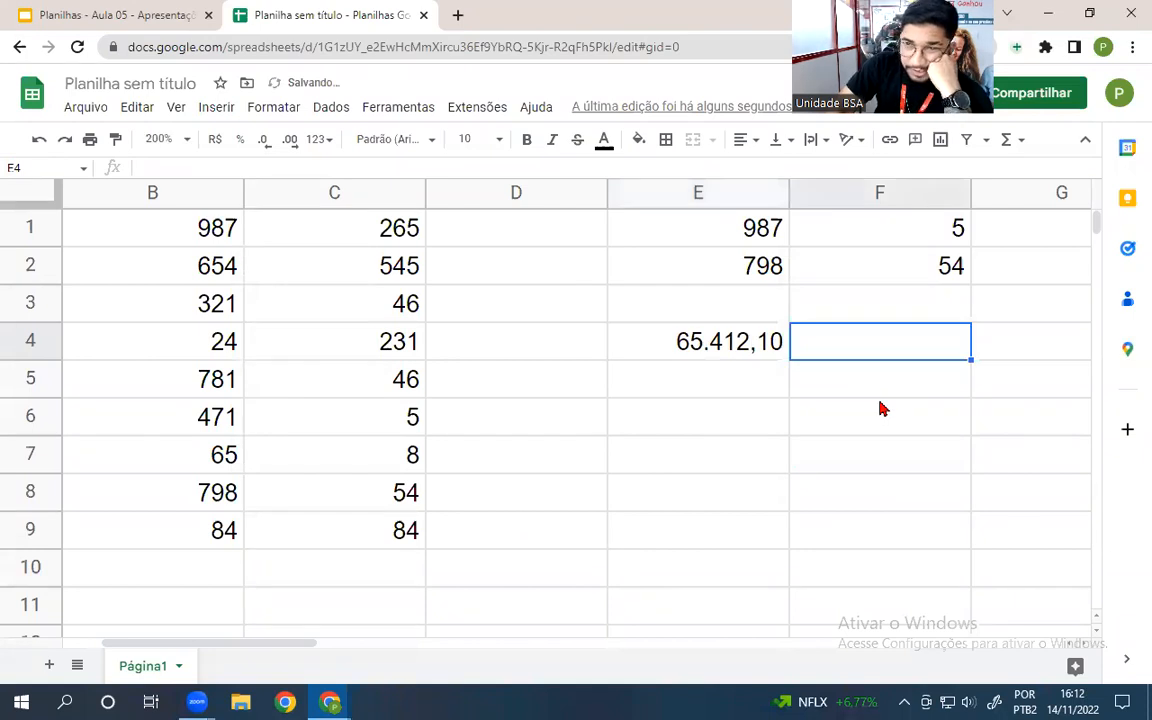
- Enter =ARRED(E4) in F4 to round E4's value to 65.412,00
type("=")
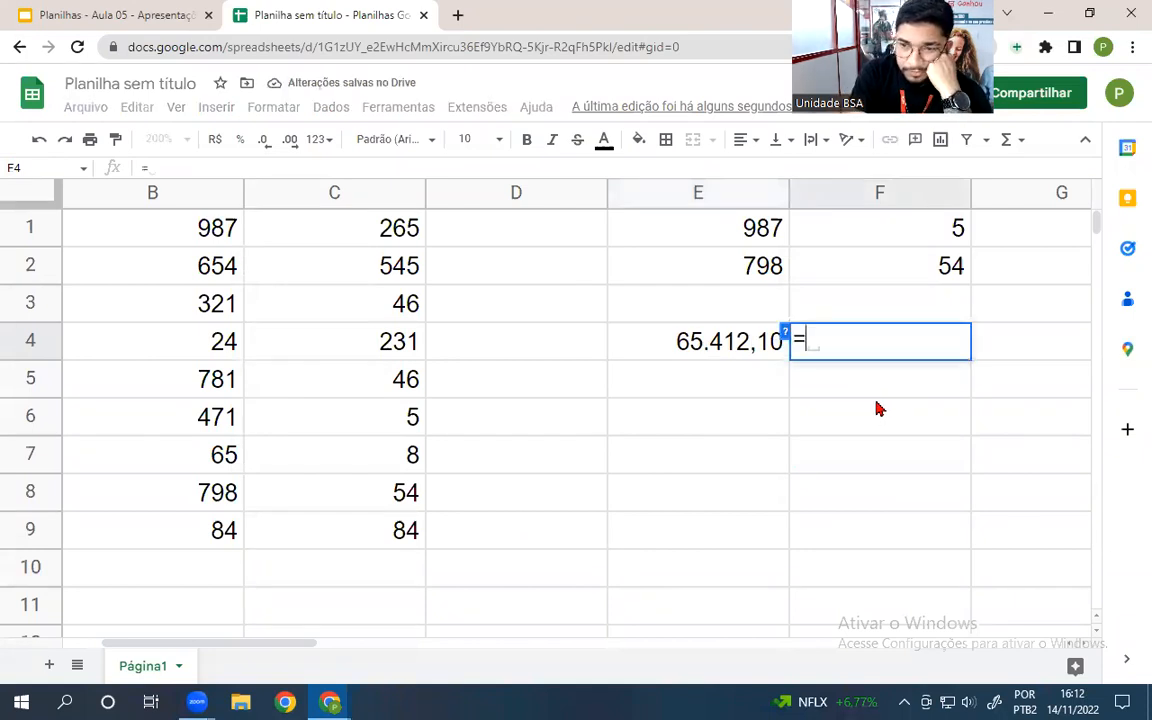
type("arr")
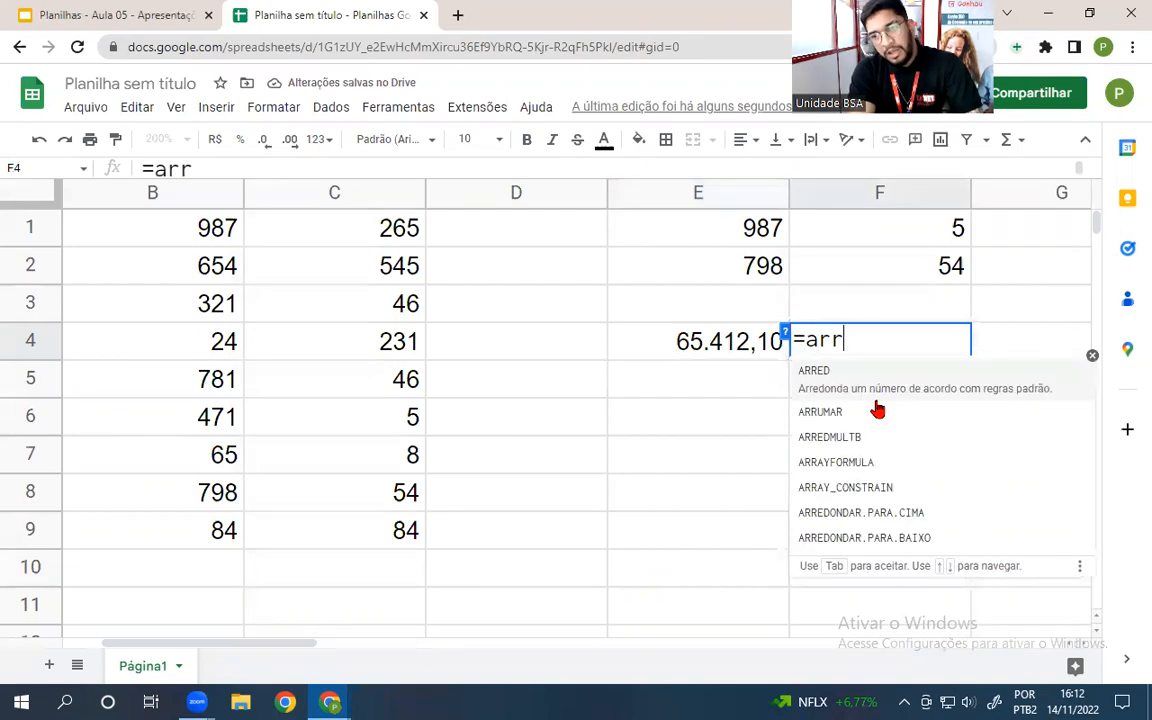
type("e")
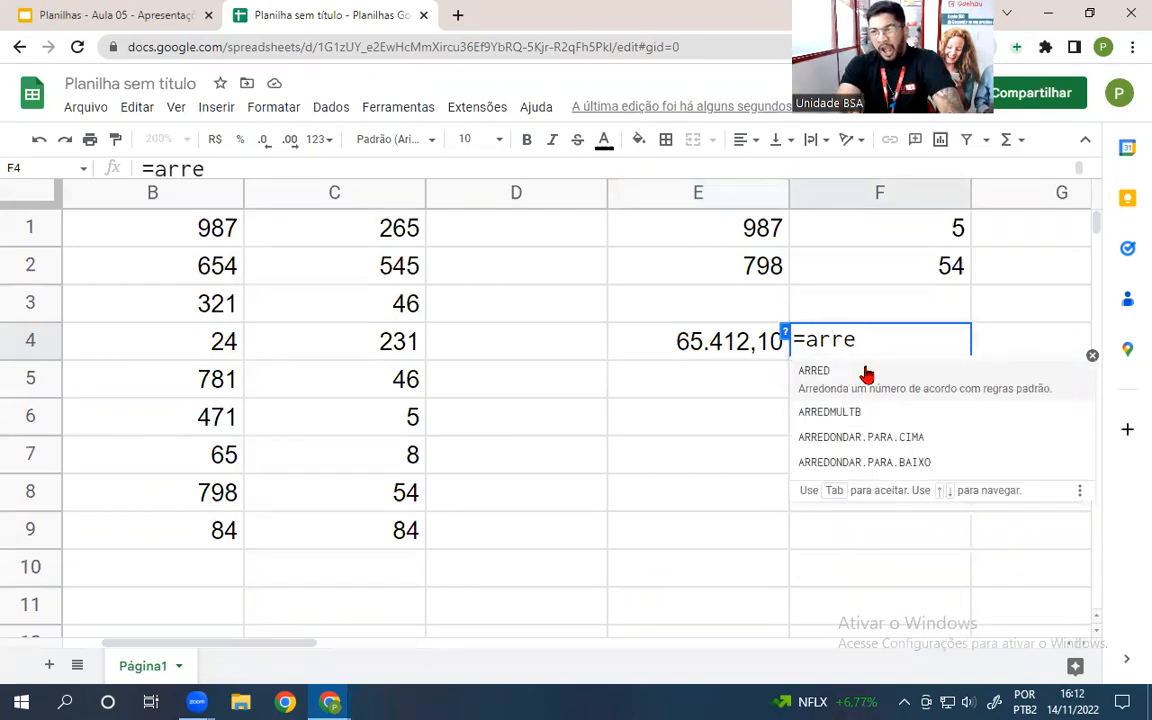
left_click(867, 375)
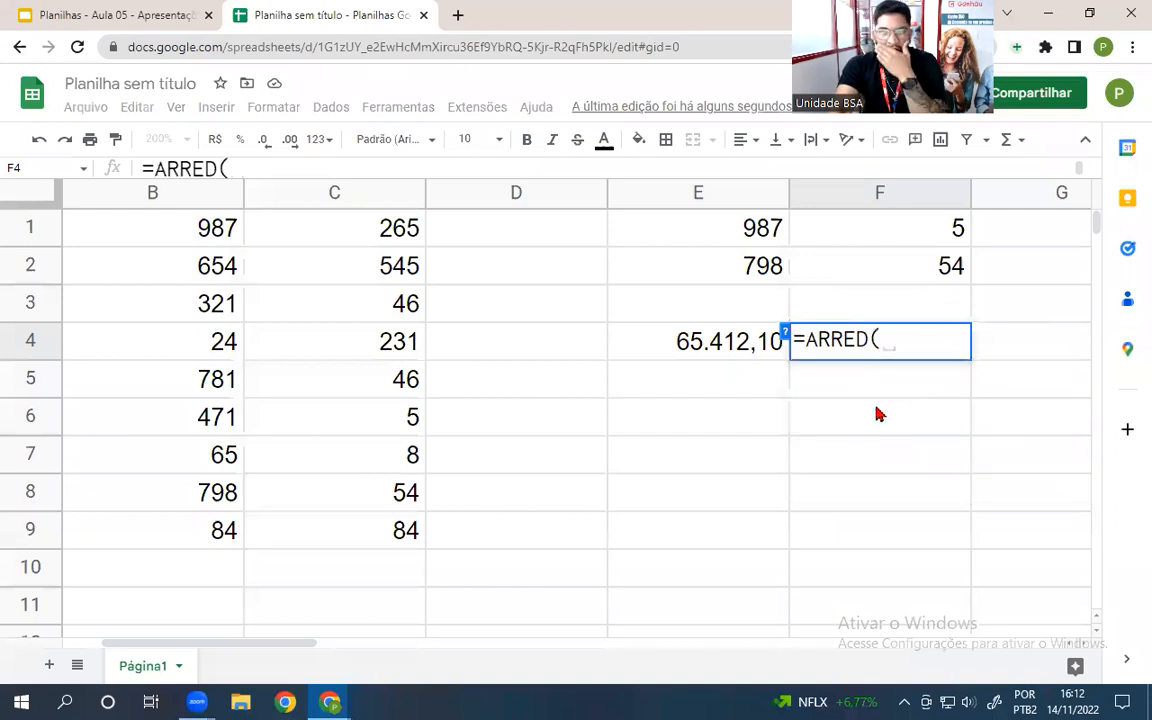
left_click(692, 354)
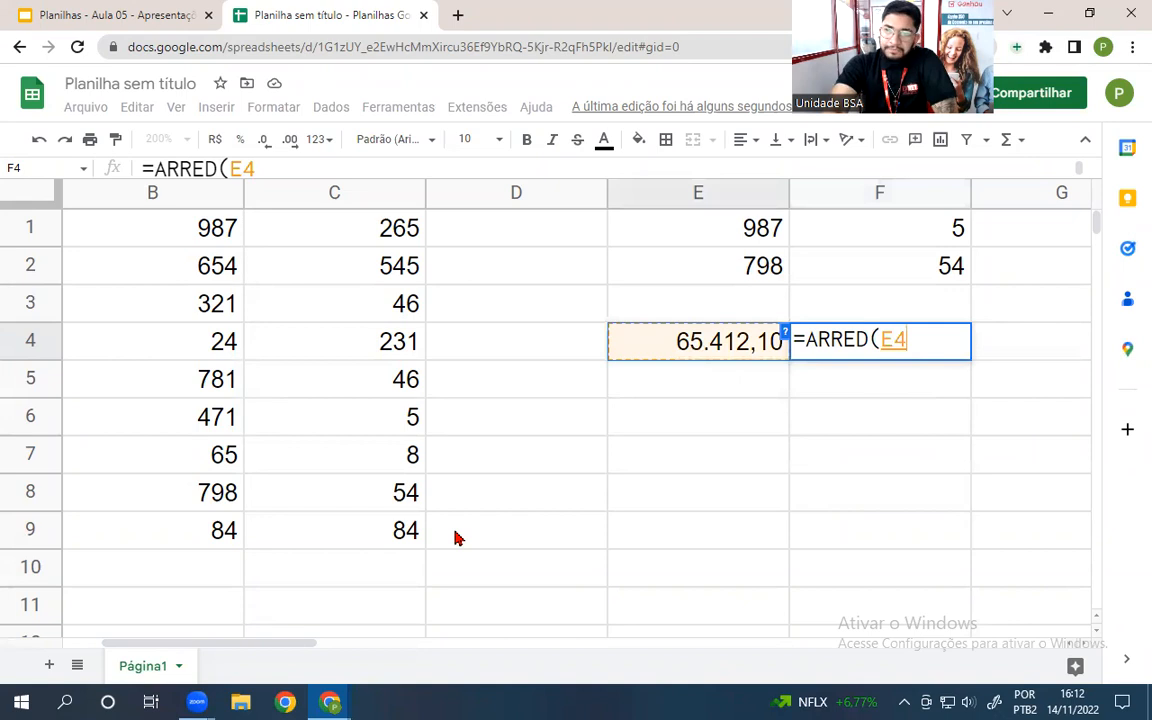
key("Return")
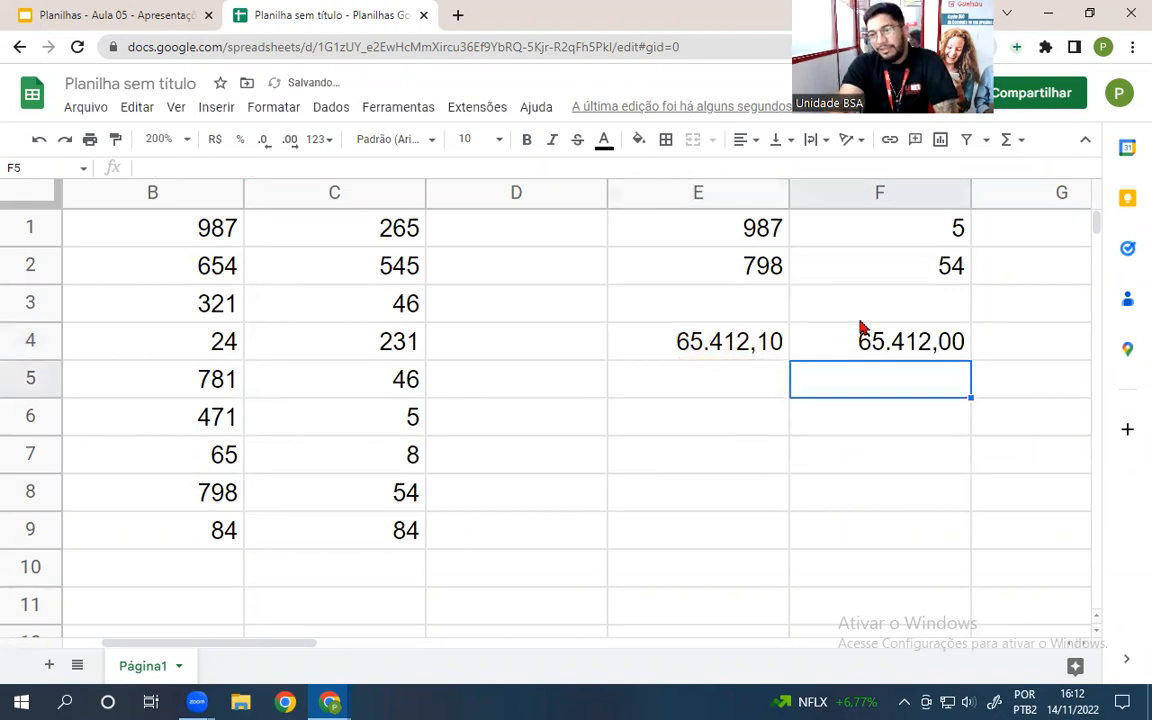
- Compare E4's stored value with the ARRED result in F4
left_click(765, 342)
left_click(935, 345)
left_click(755, 348)
left_click(856, 347)
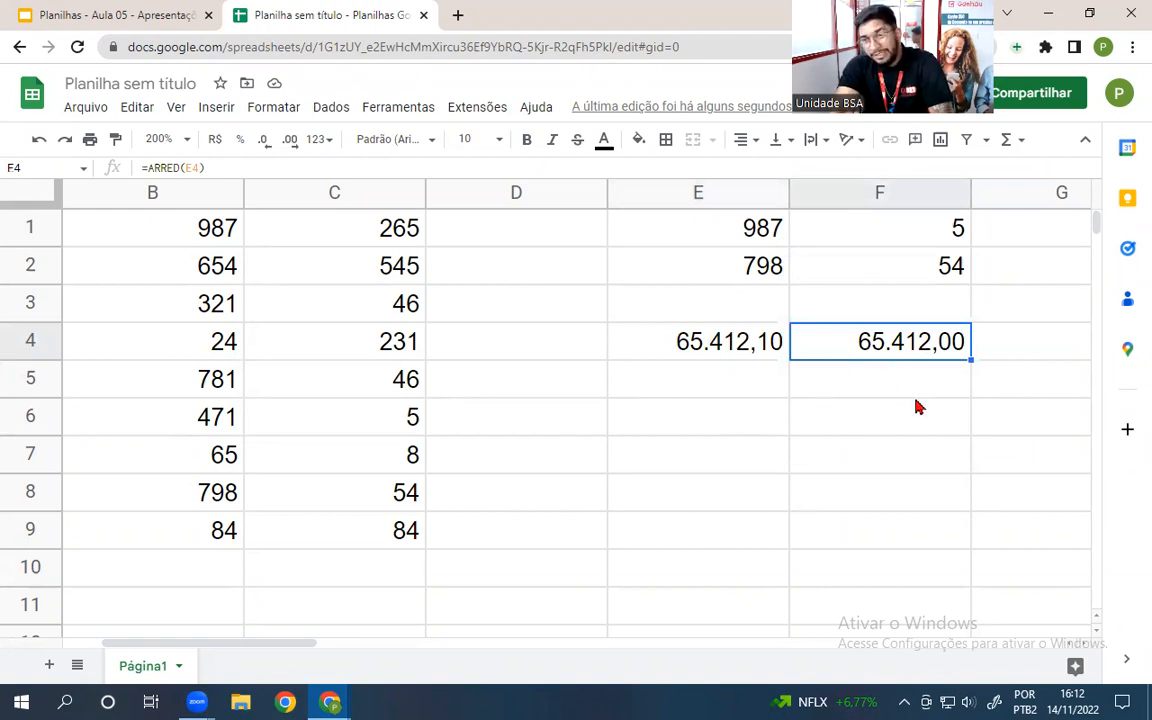
left_click(832, 389)
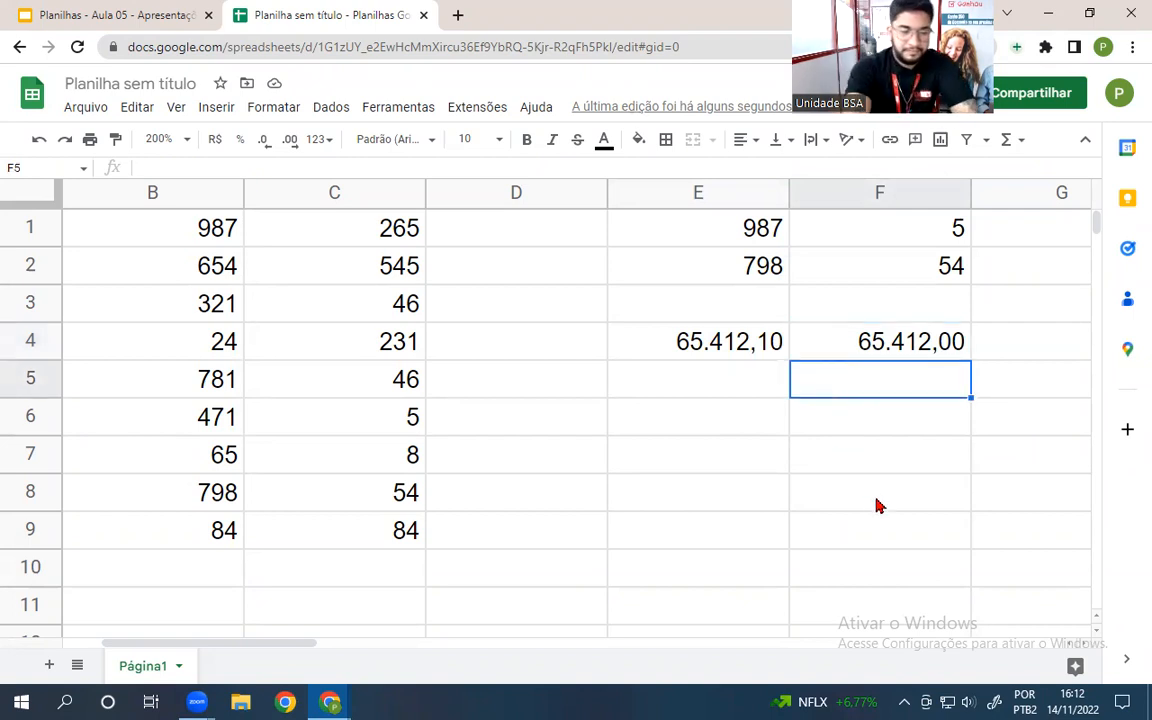
- Enter =ARRED(E4;2) in F5 to round E4 to two decimals, giving 65.412,10
type("=arre")
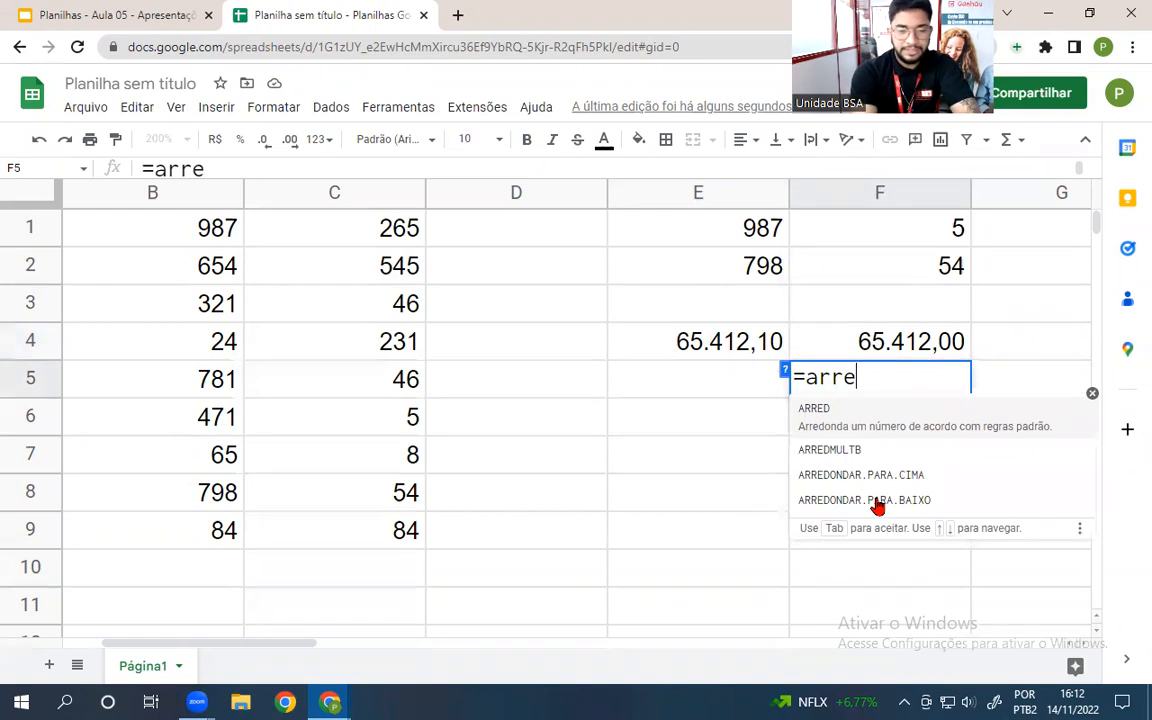
type("d")
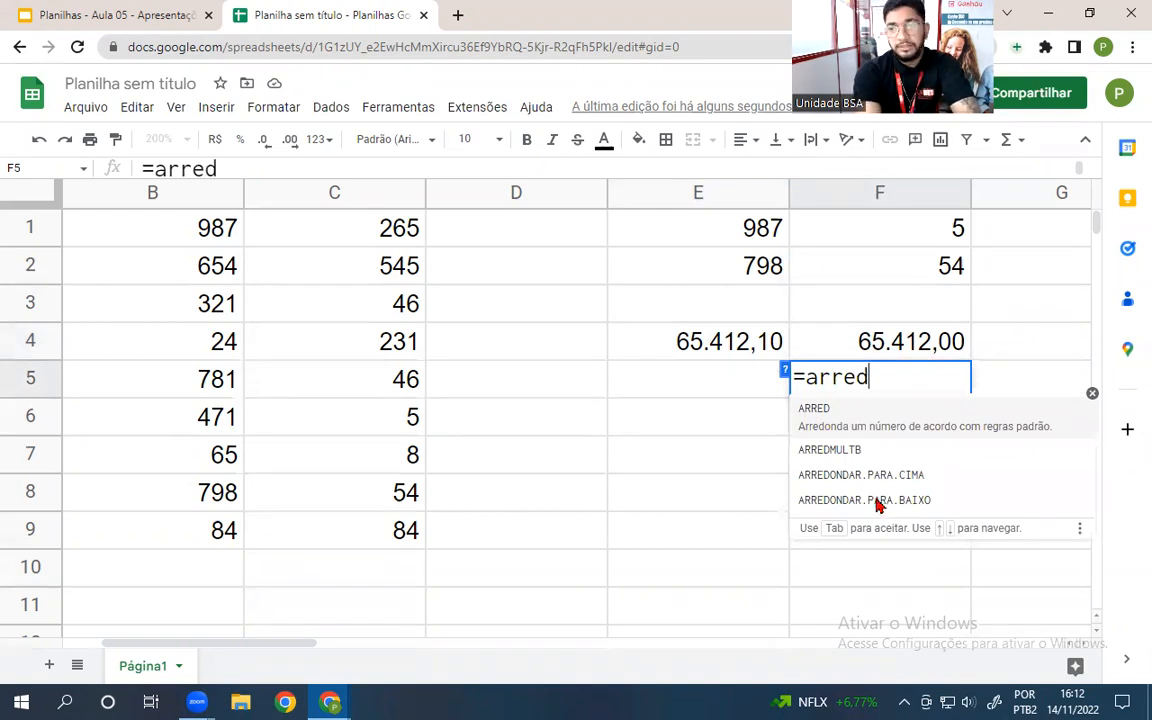
type("(")
left_click(662, 342)
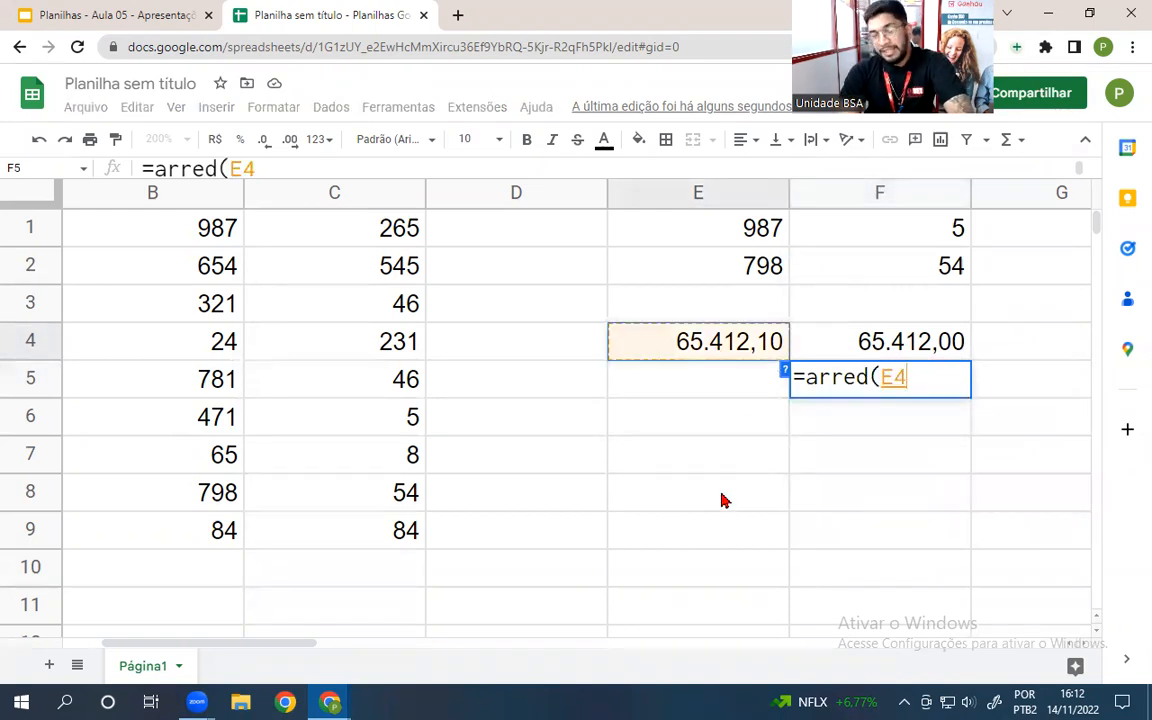
type(";")
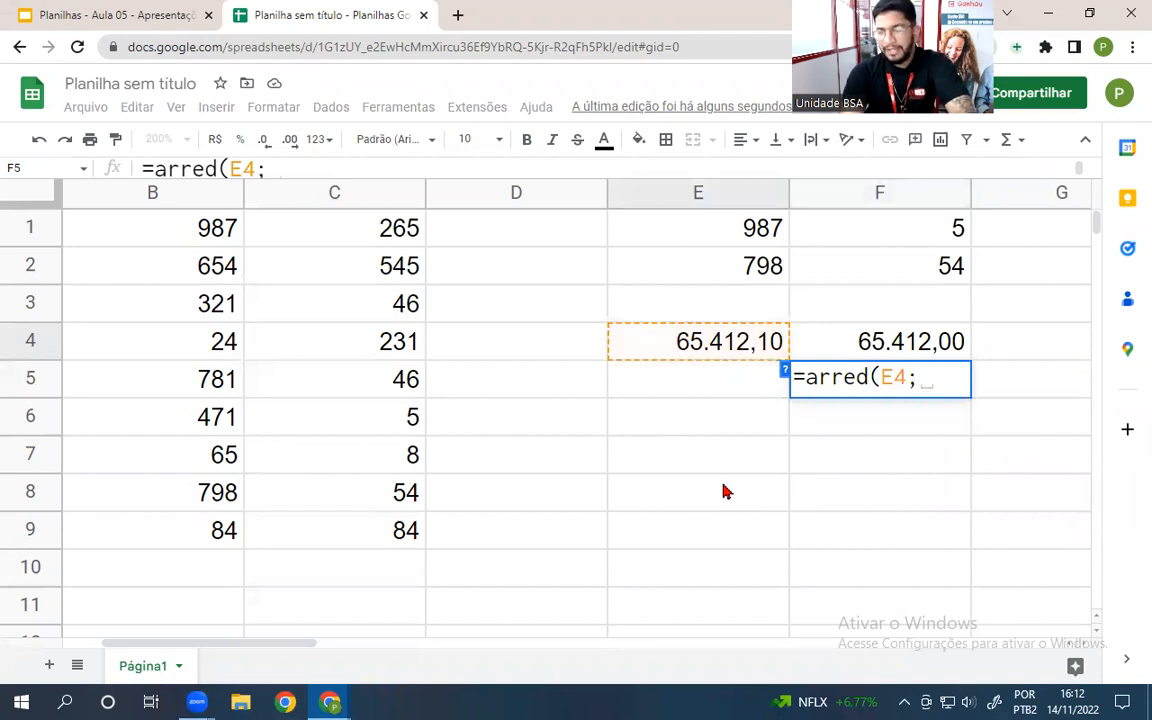
type("2")
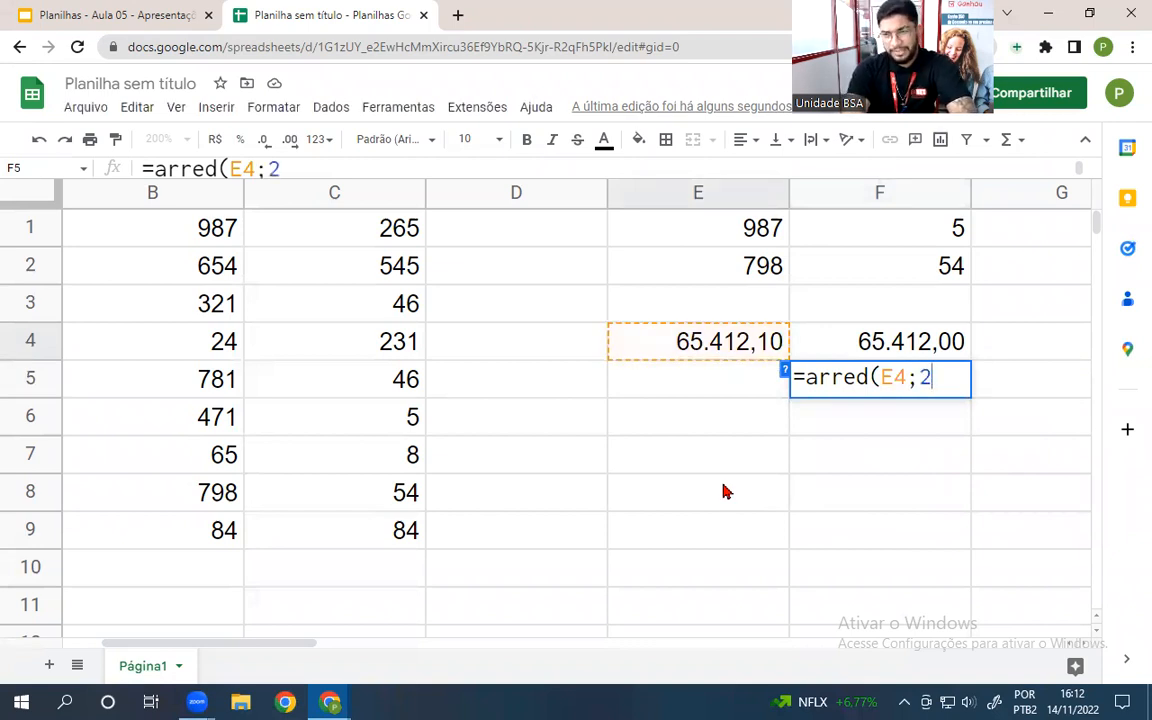
key("Return")
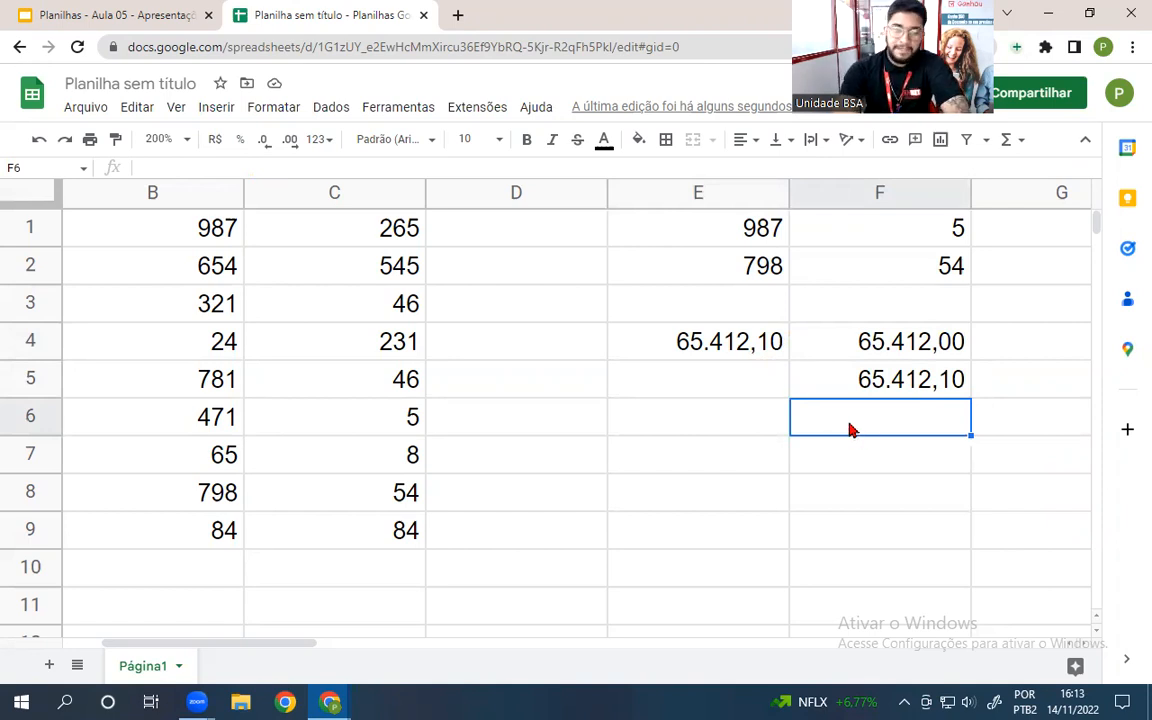
- Enter =ARREDONDAR.PARA.CIMA(E4;2) in F6, fixing the incomplete function name, to get 65412,11
type("=arredon")
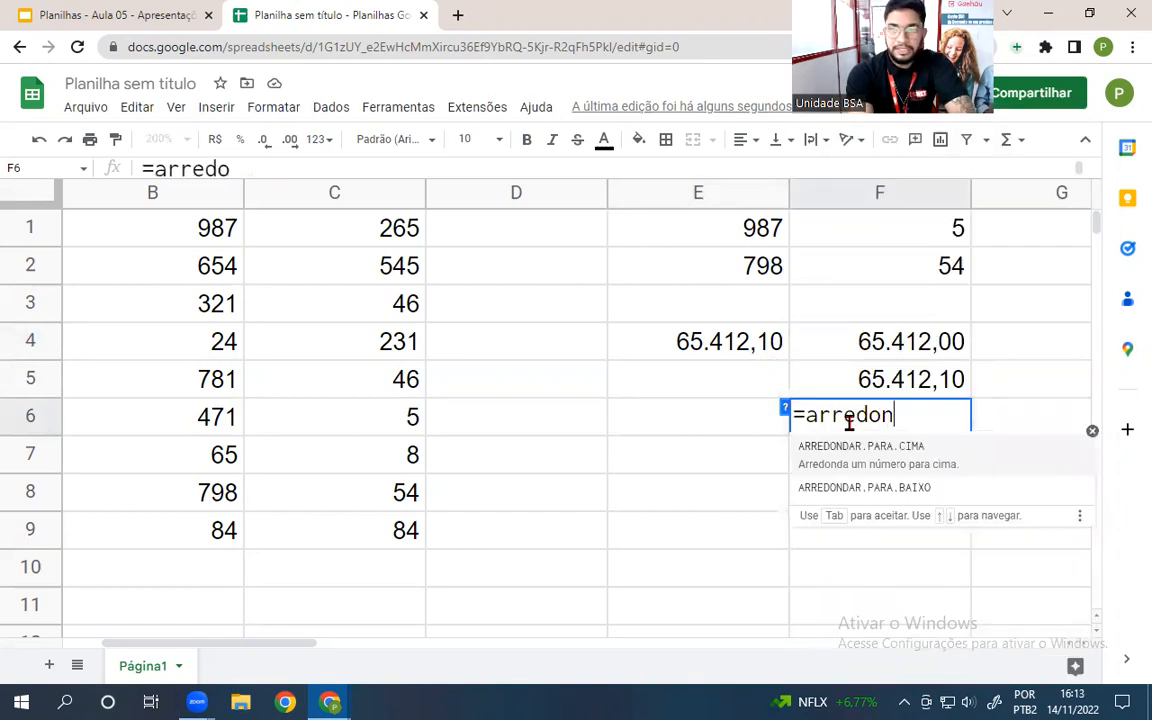
type("dar")
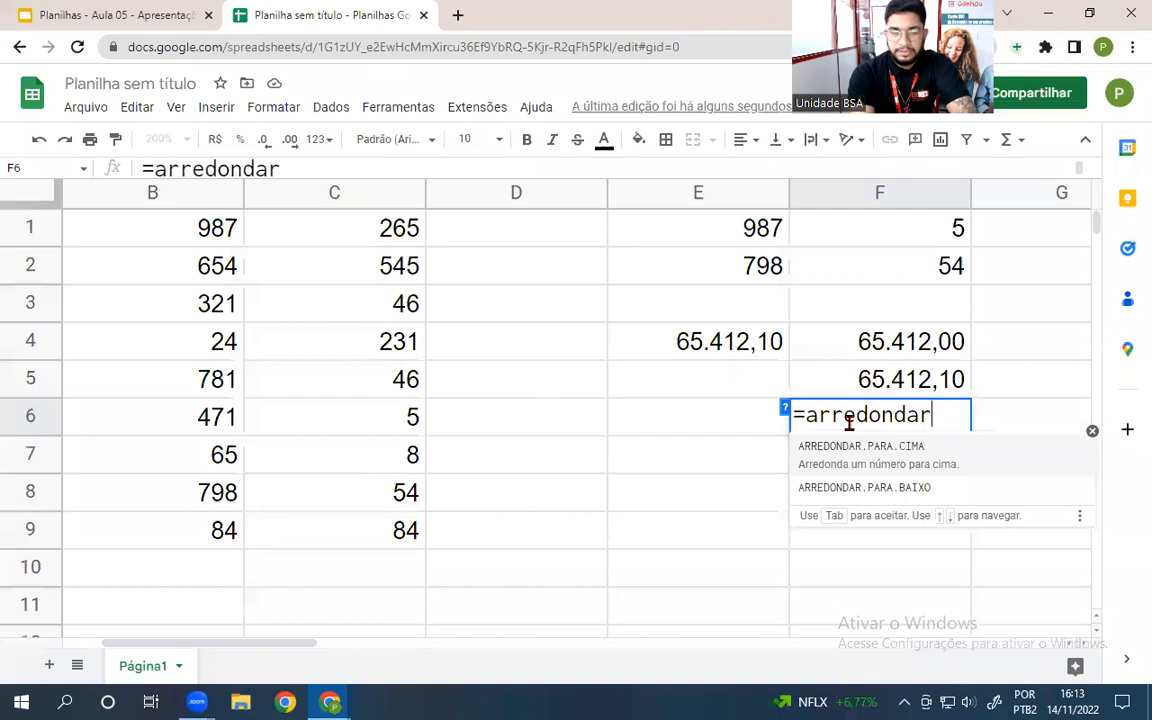
type("(")
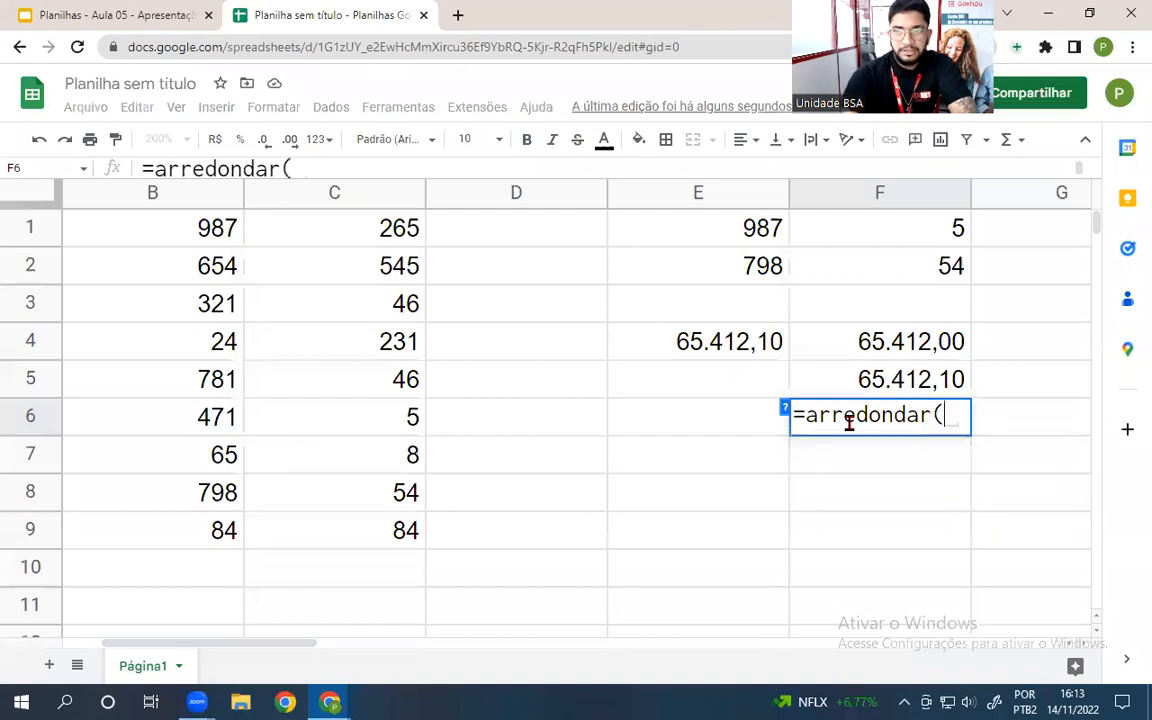
left_click(702, 340)
type(";2")
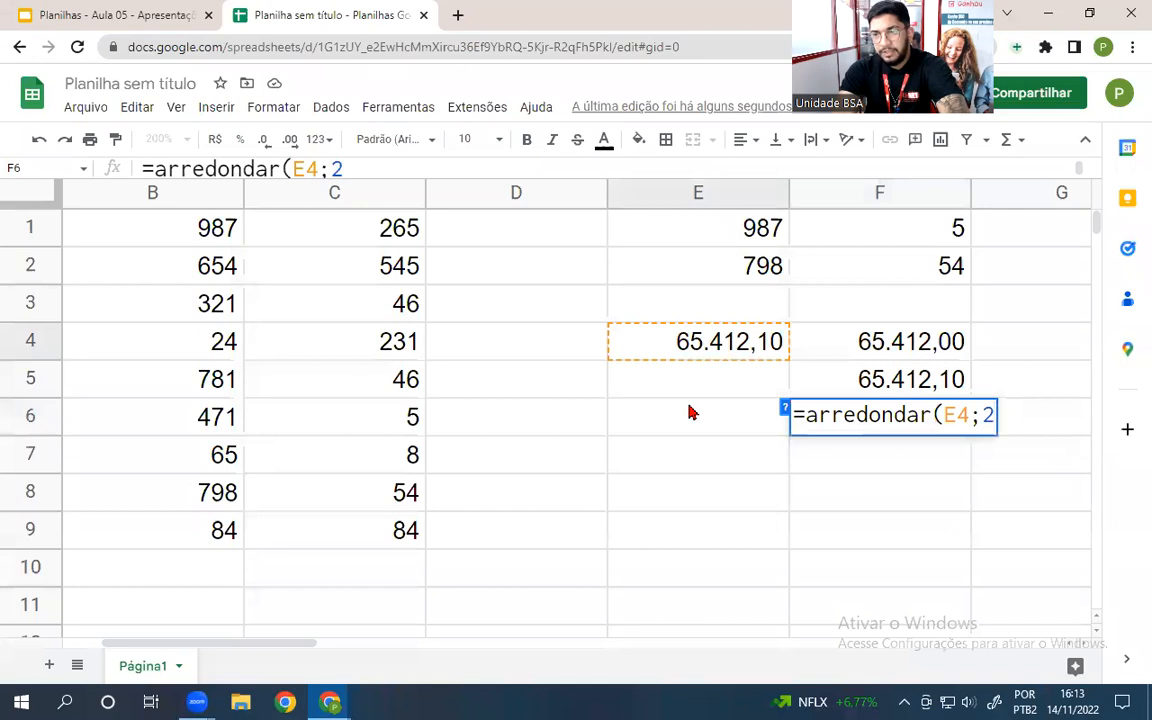
key("Return")
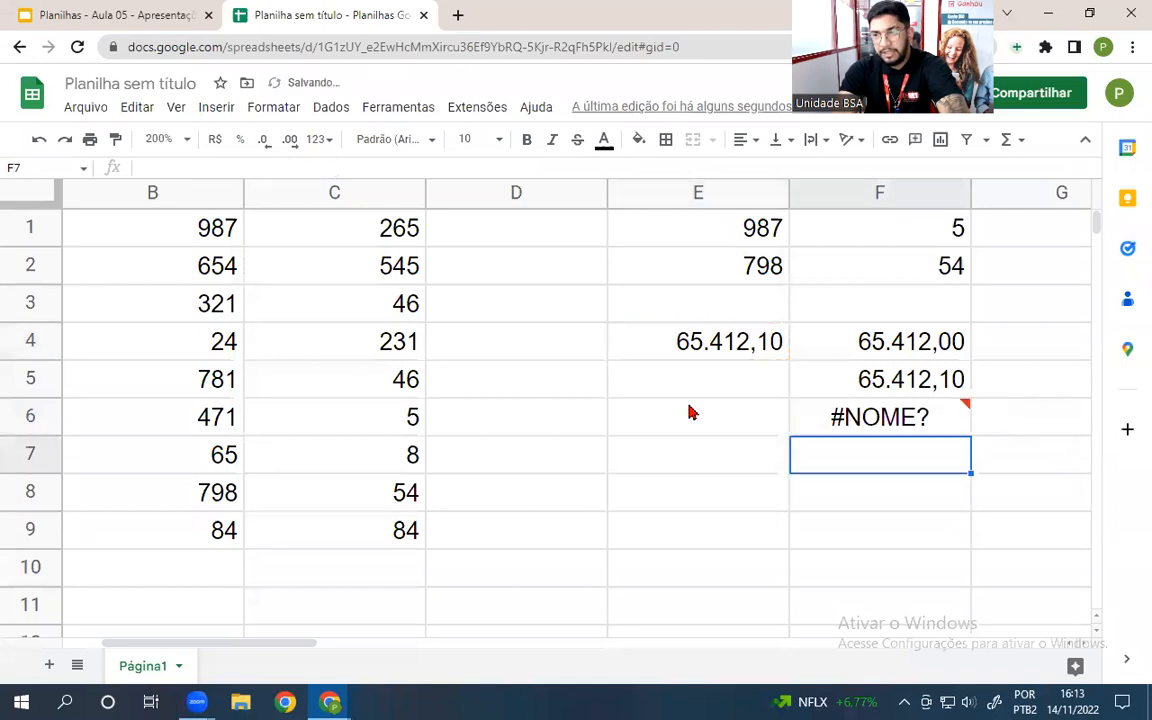
left_click(856, 420)
double_click(882, 425)
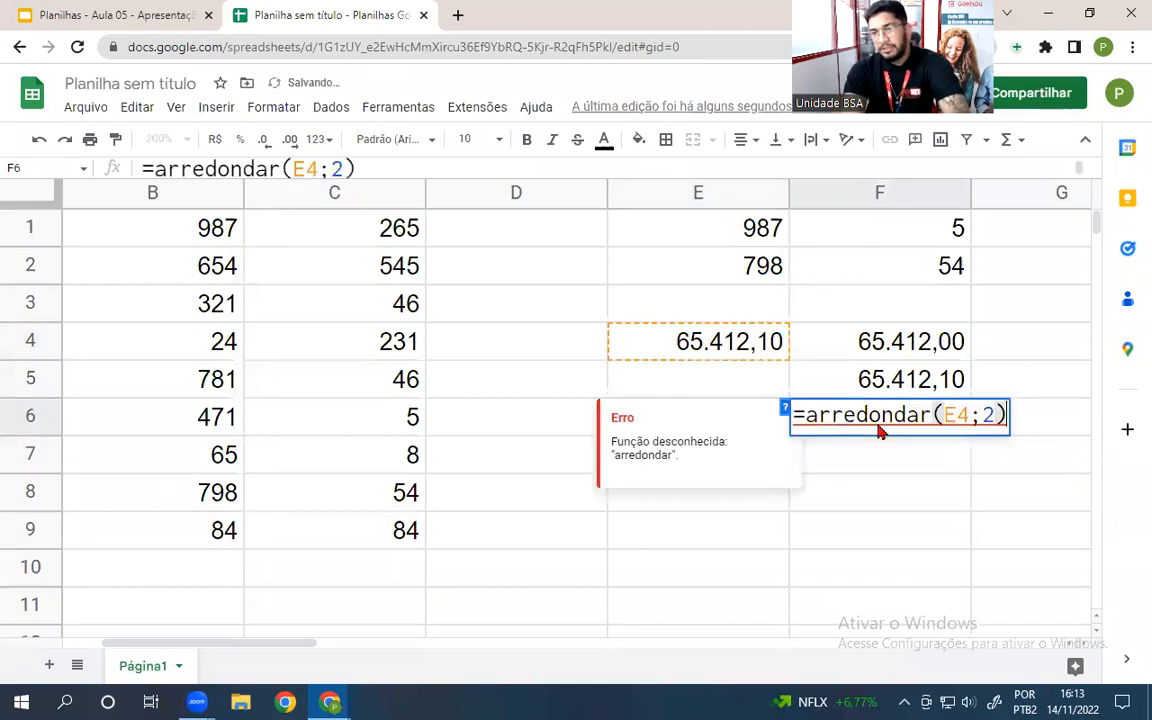
left_click(938, 415)
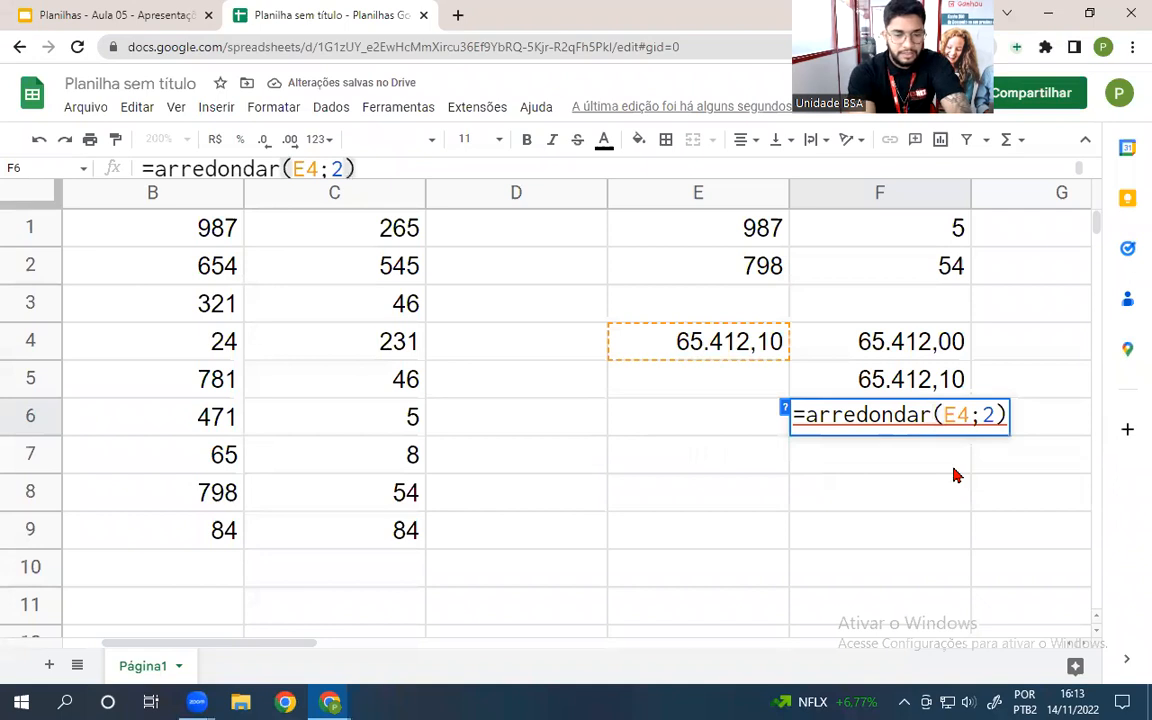
type(".para.")
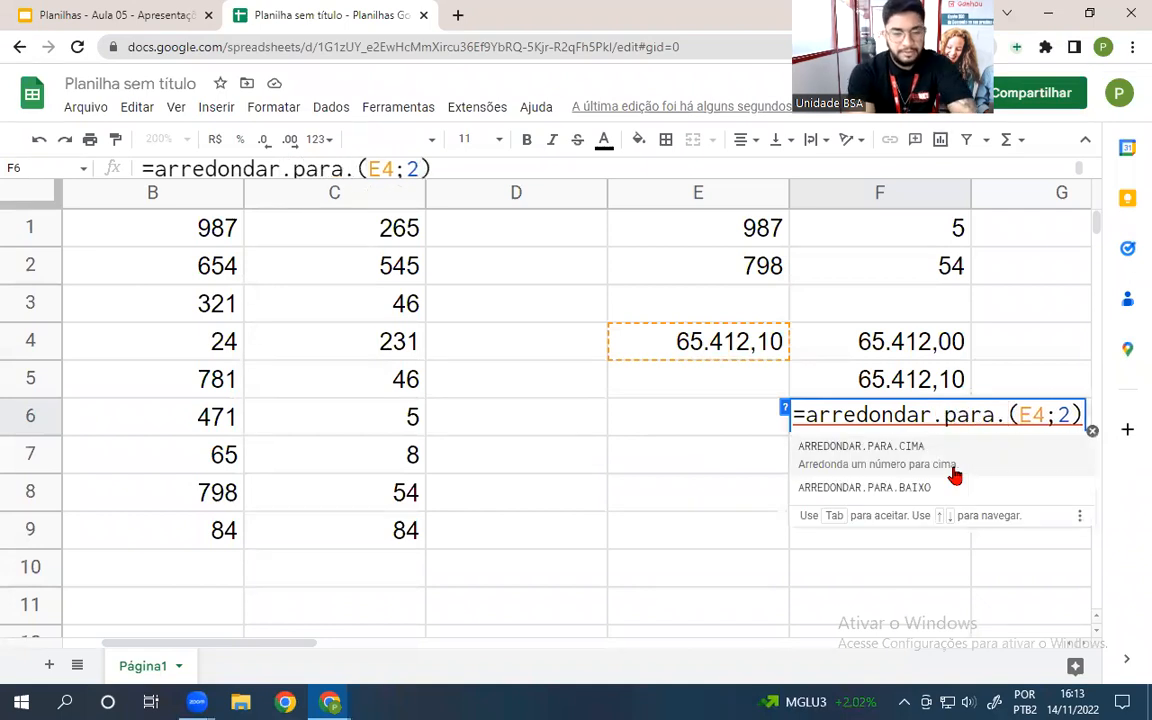
type("cima")
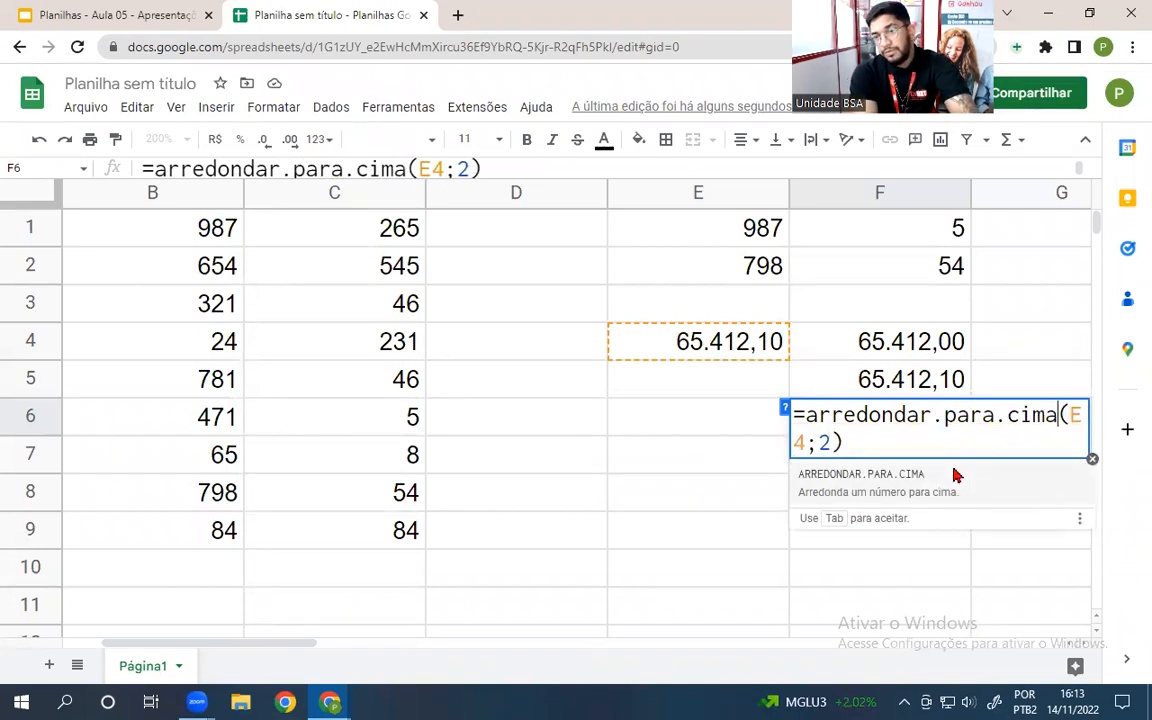
key("Tab")
key("Return")
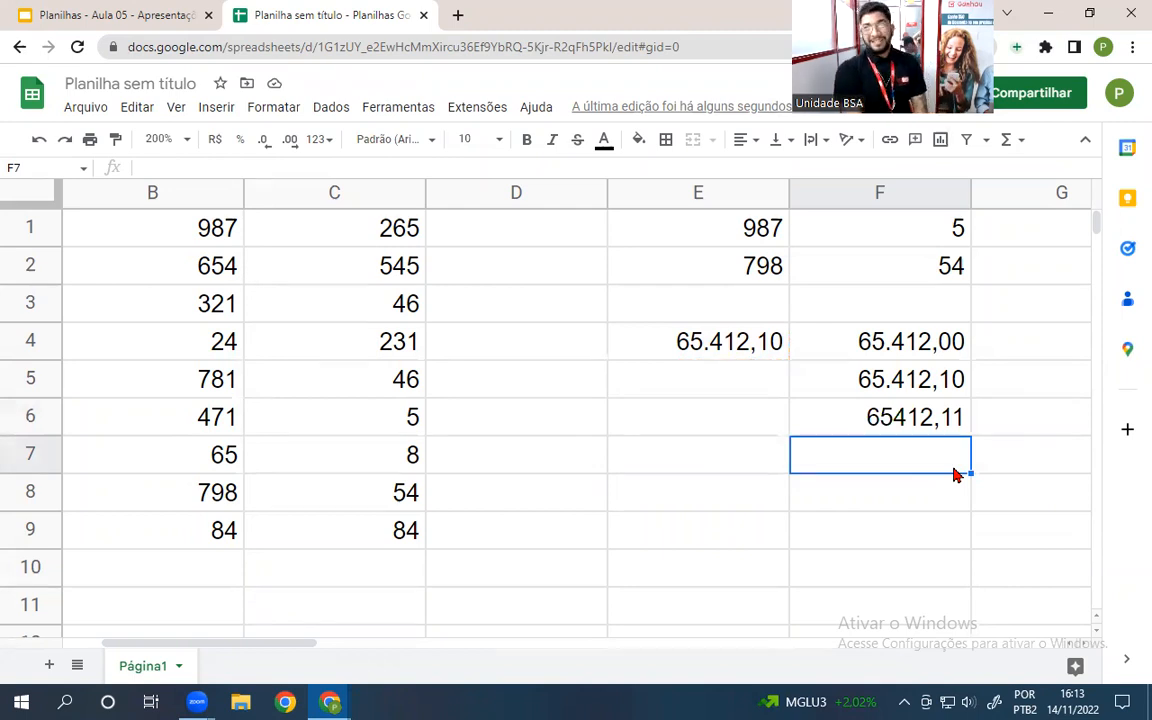
- Enter 654,549878 in E6 and clear the old rounding results in F4:F7
left_click(658, 417)
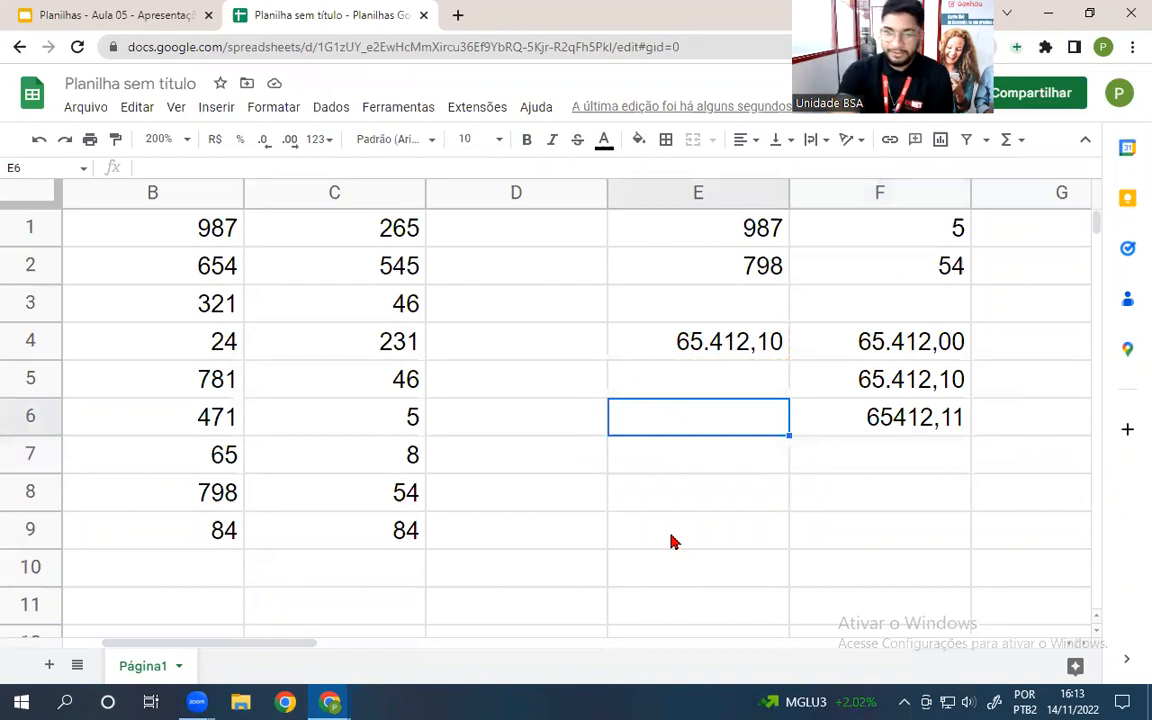
type("654,549878")
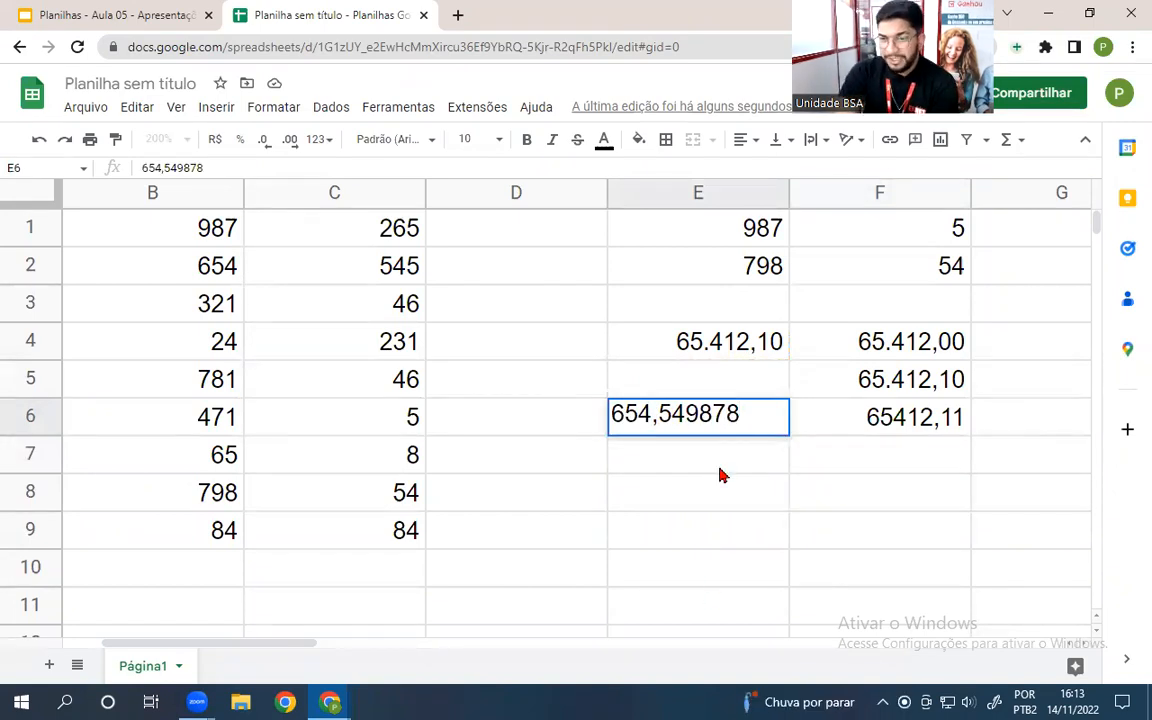
key("Return")
left_click_drag(926, 474, 877, 345)
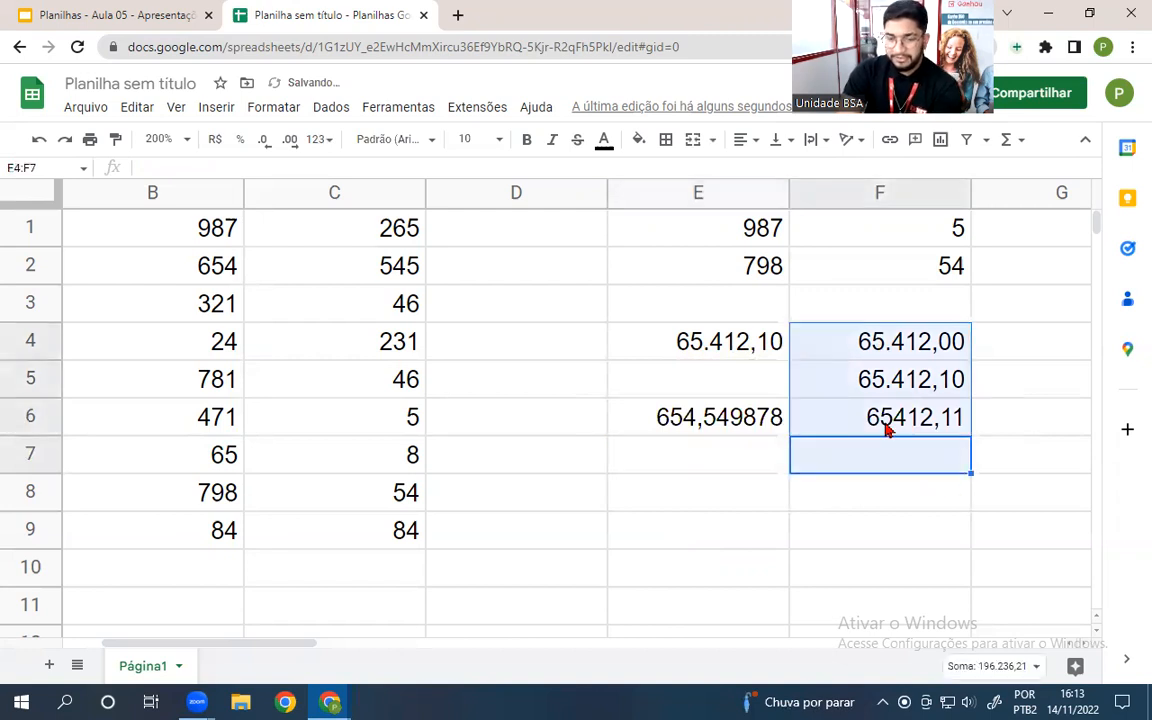
key("Delete")
- Enter =ARRED(E6;2) in E9, replacing the comma separator with a semicolon, to get 654,55
left_click(690, 530)
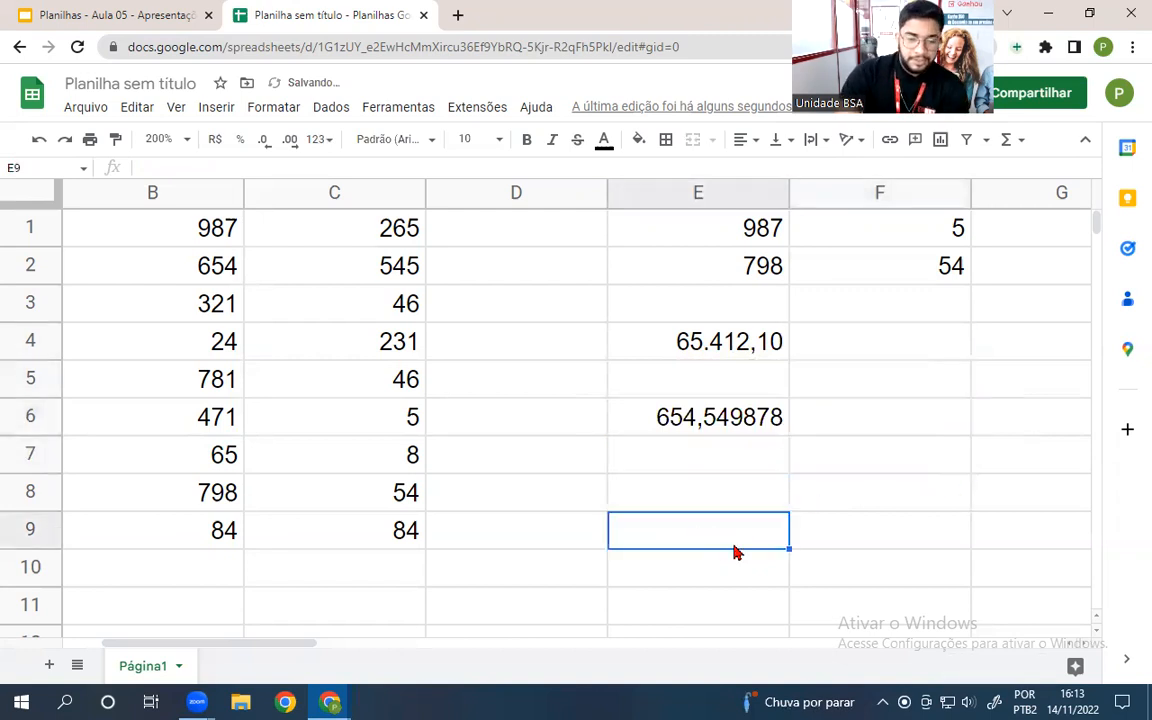
type("=")
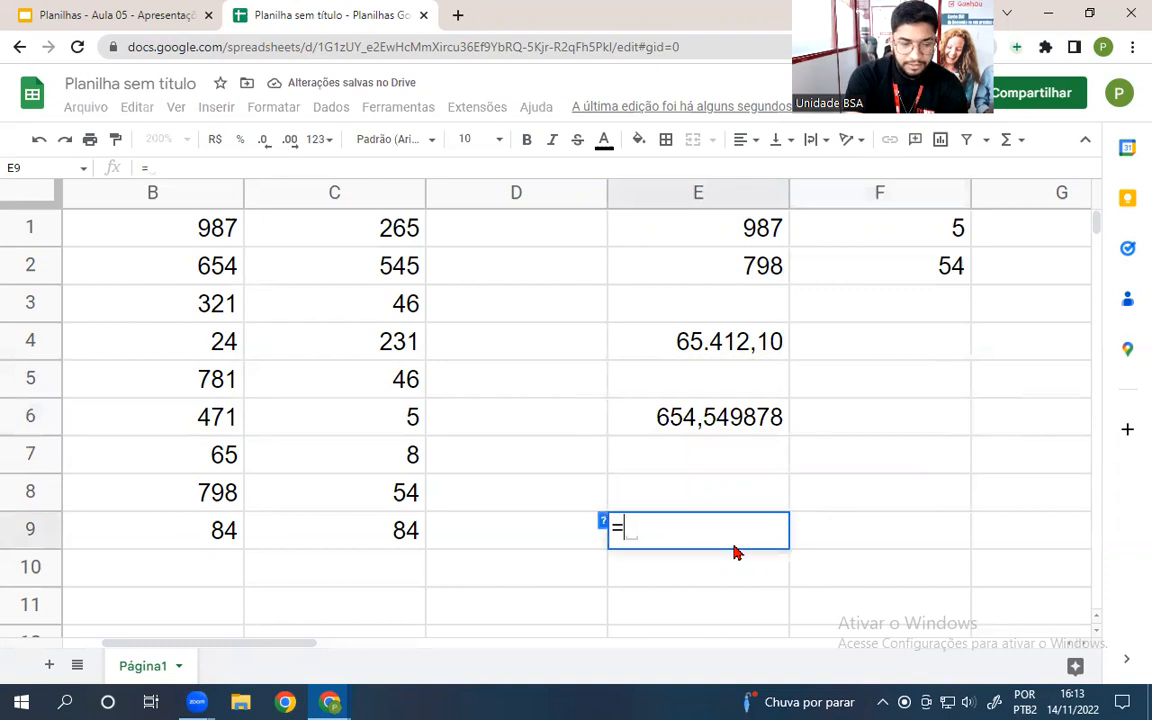
type("arred(")
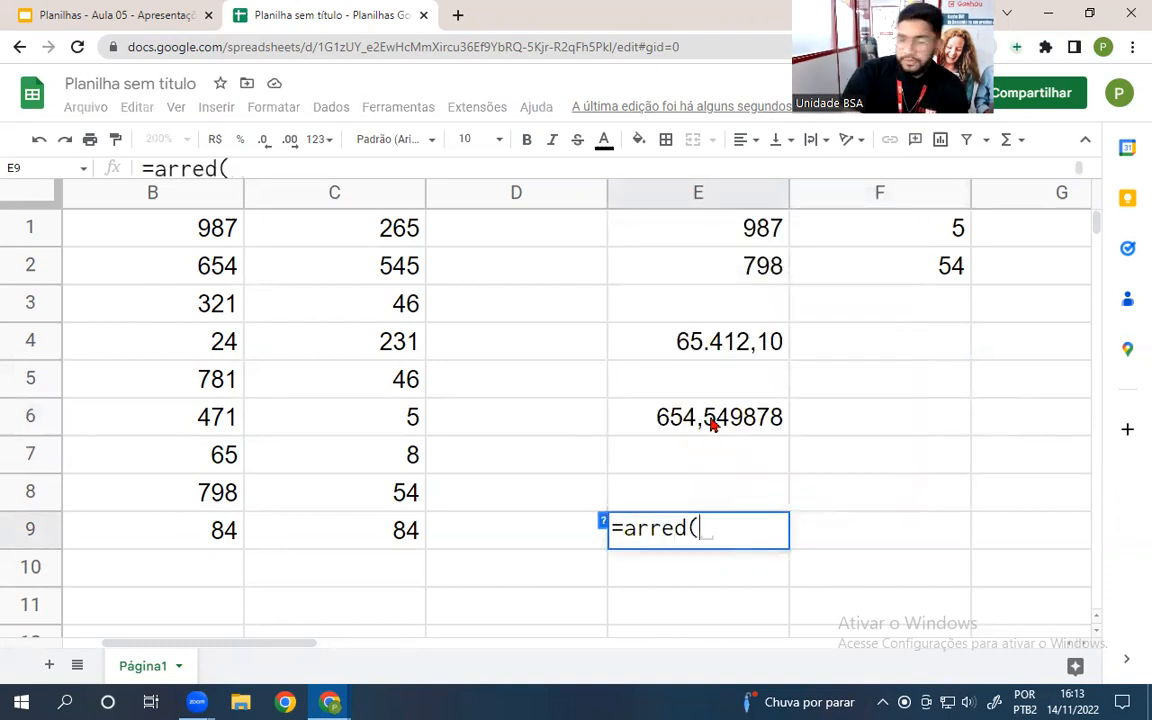
left_click(713, 424)
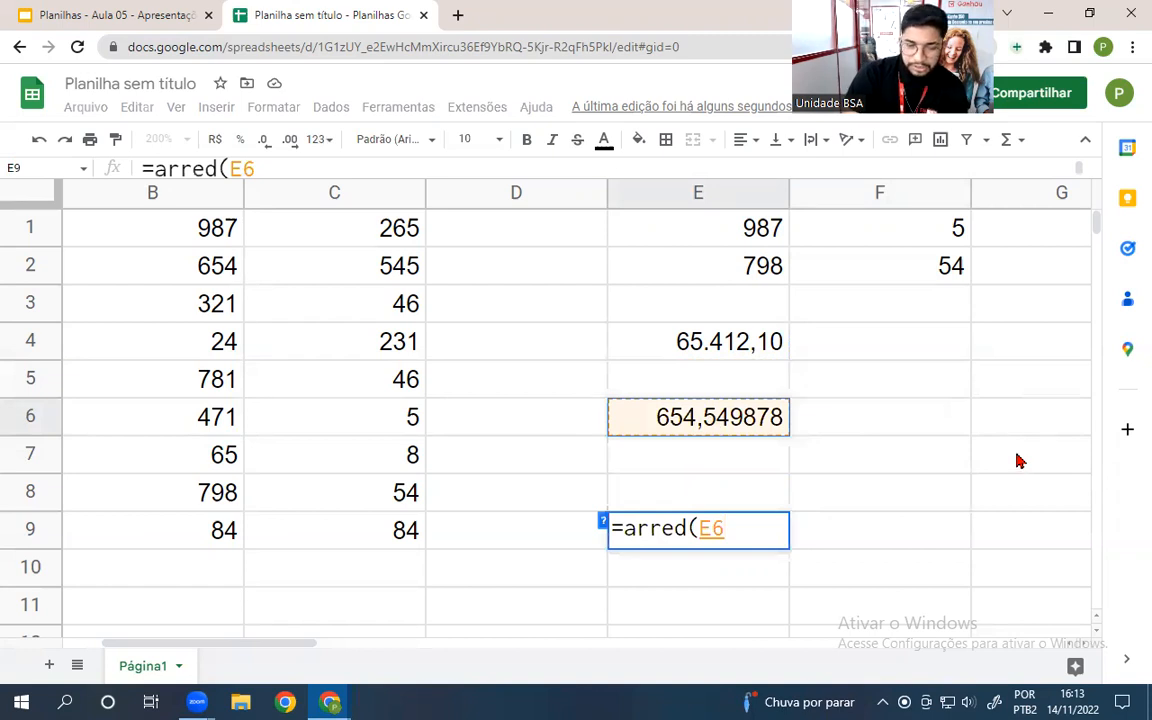
type(",2")
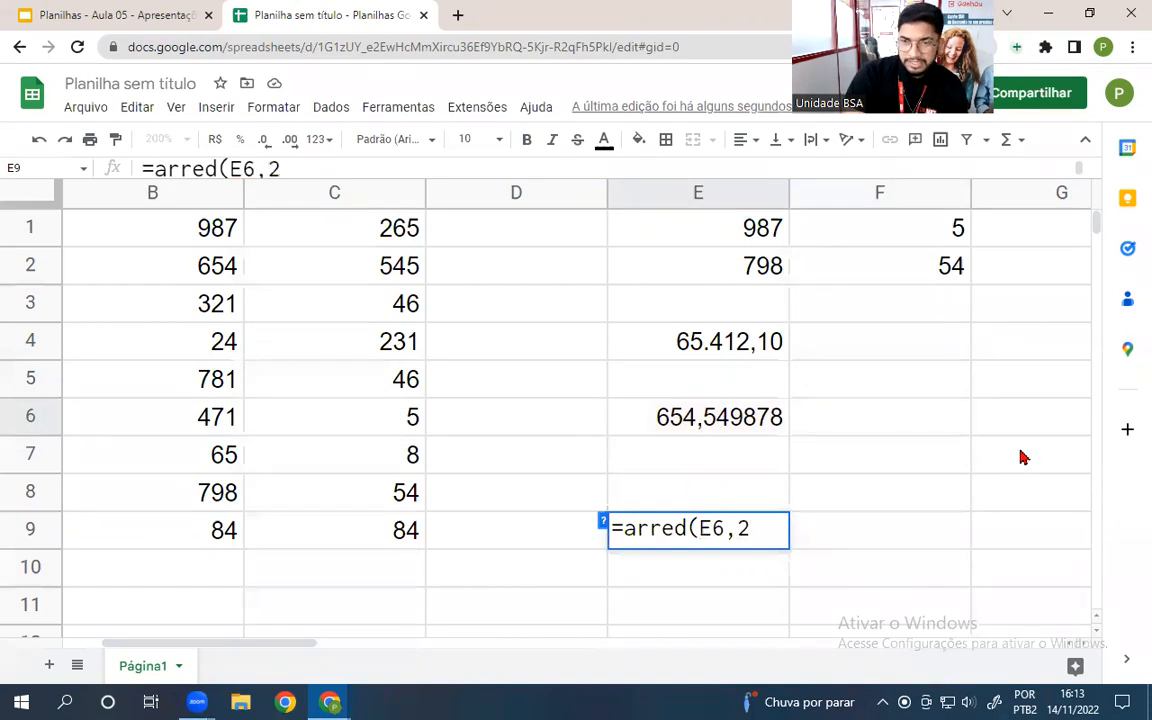
key("Return")
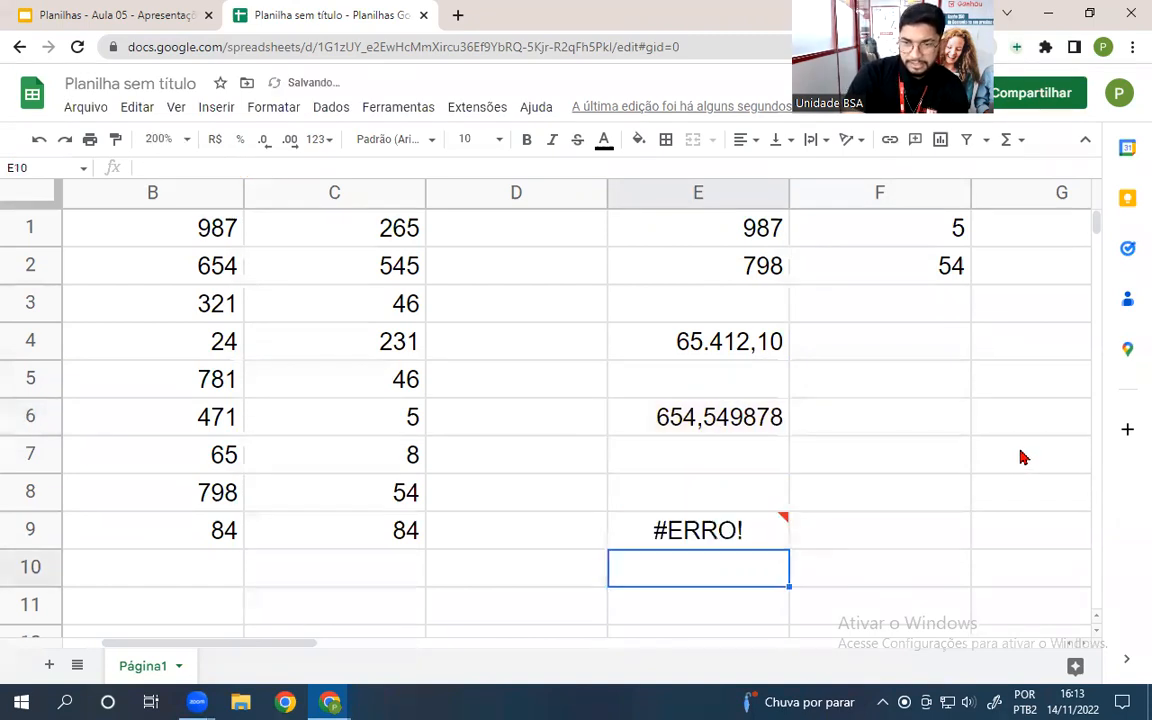
double_click(705, 532)
key("Left")
key("Left")
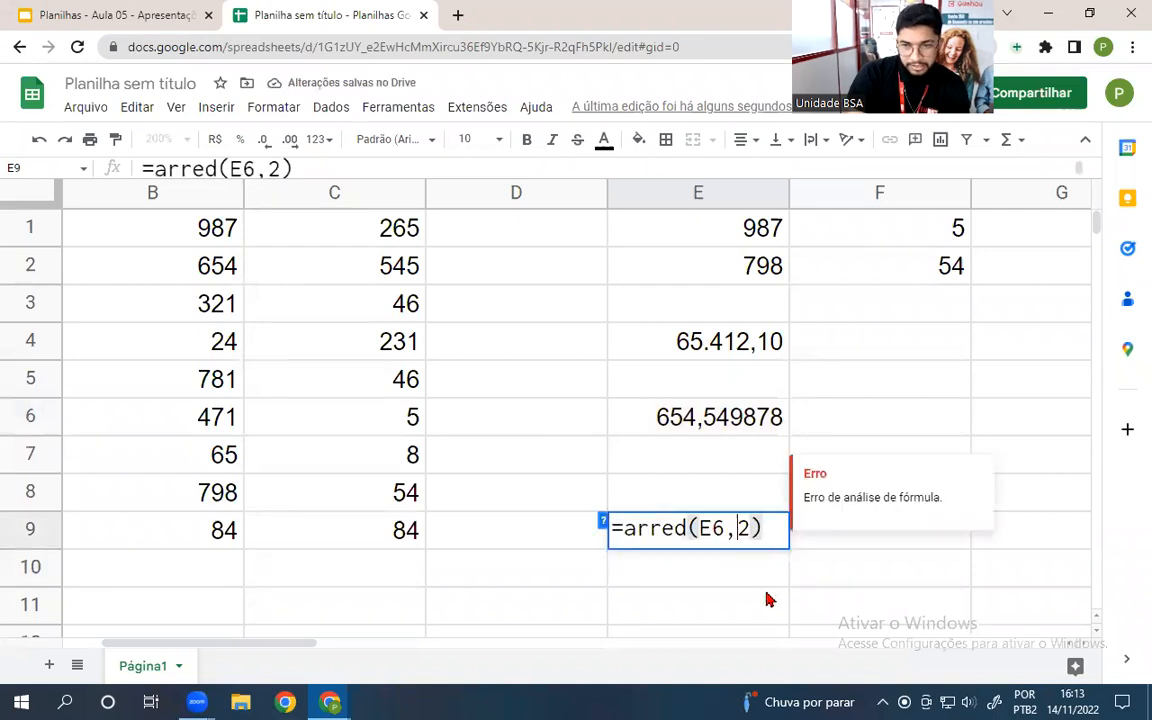
key("BackSpace")
type(";")
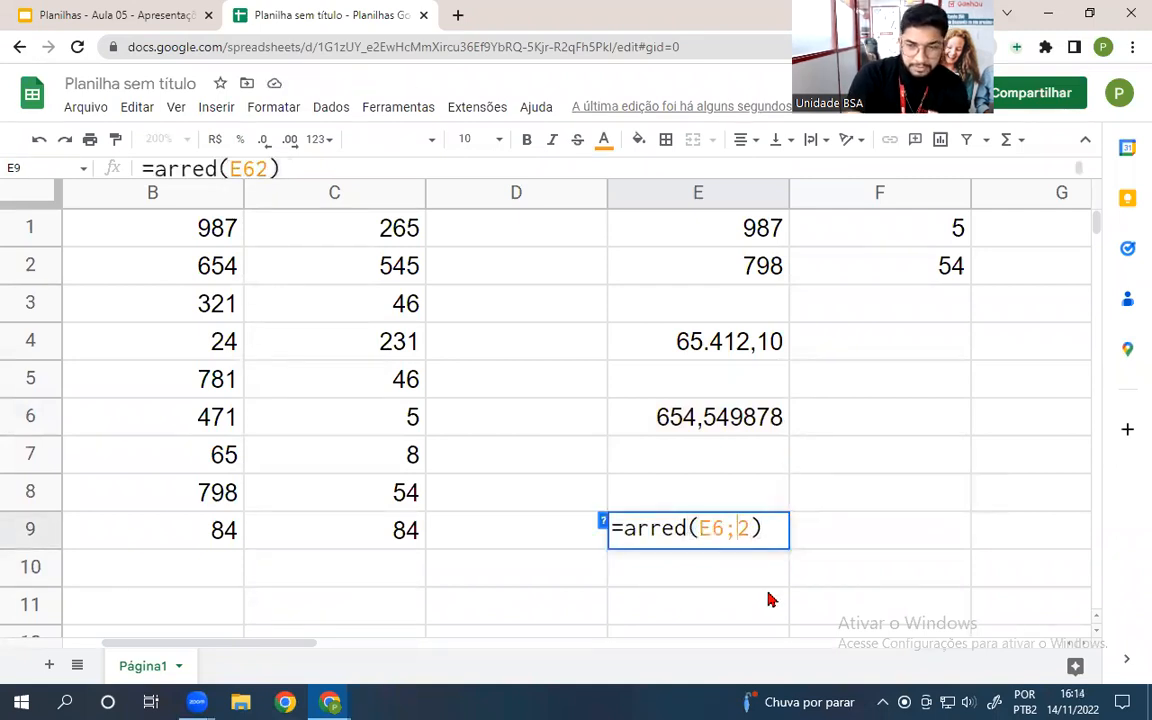
key("Return")
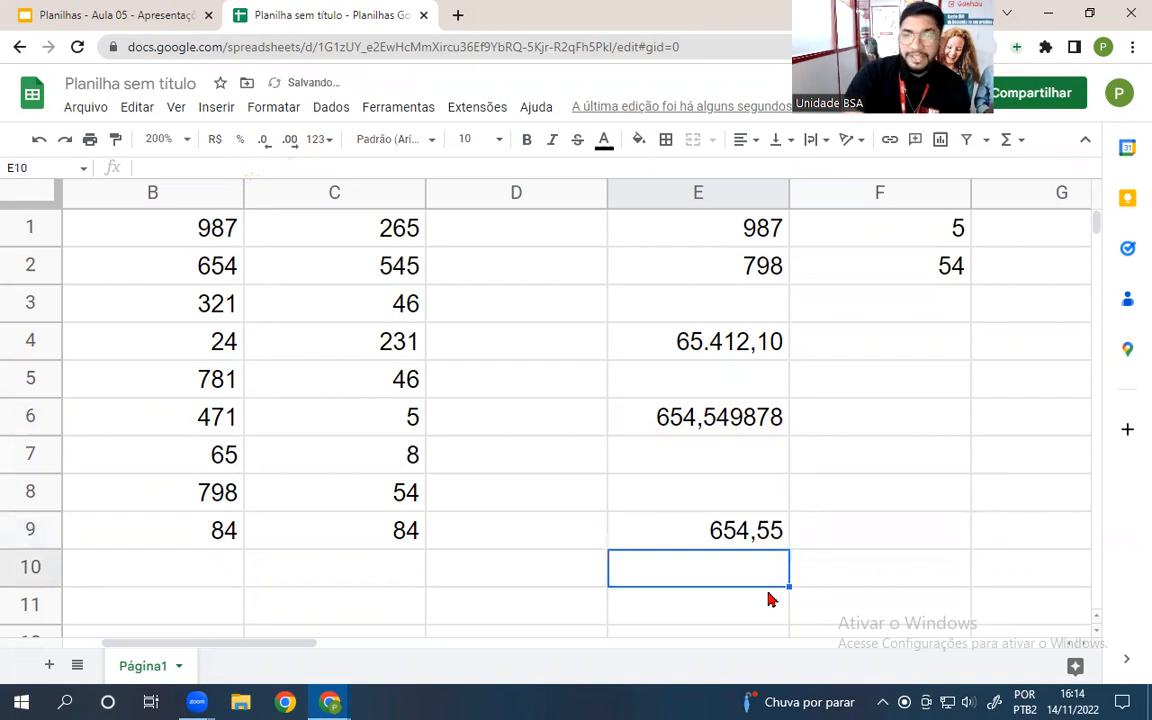
left_click(676, 439)
- Change E9's ARRED formula to round E6 to 3 decimal places
left_click(745, 530)
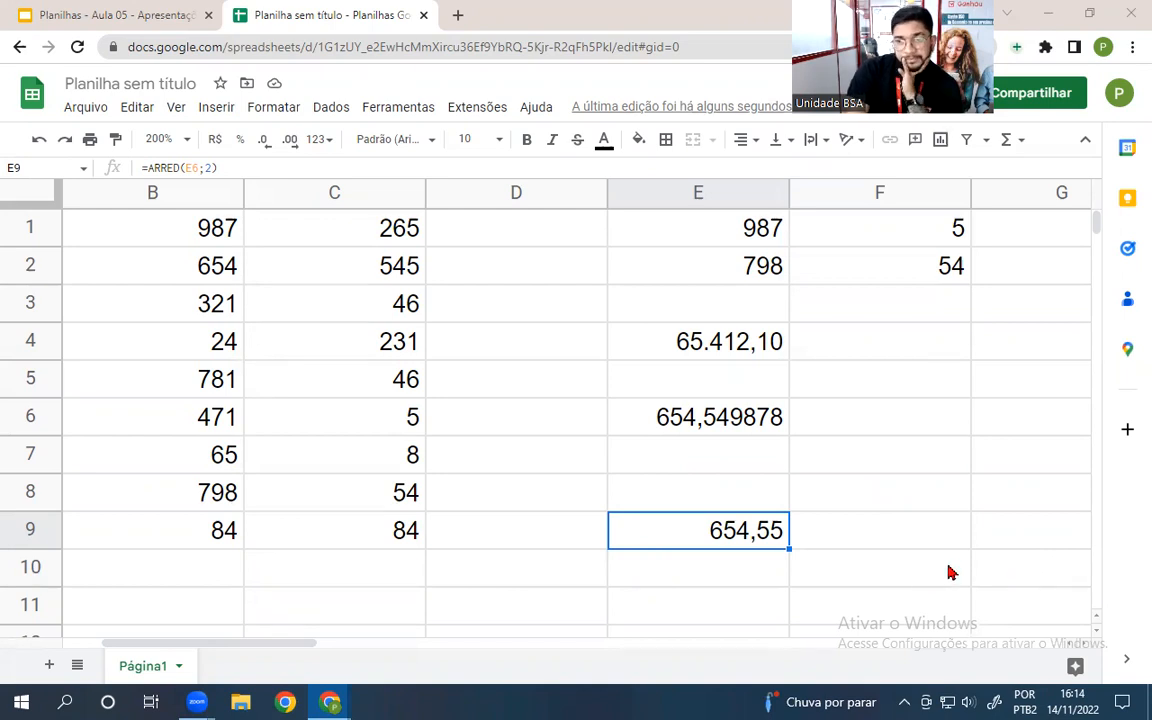
left_click(657, 505)
left_click(662, 521)
double_click(662, 521)
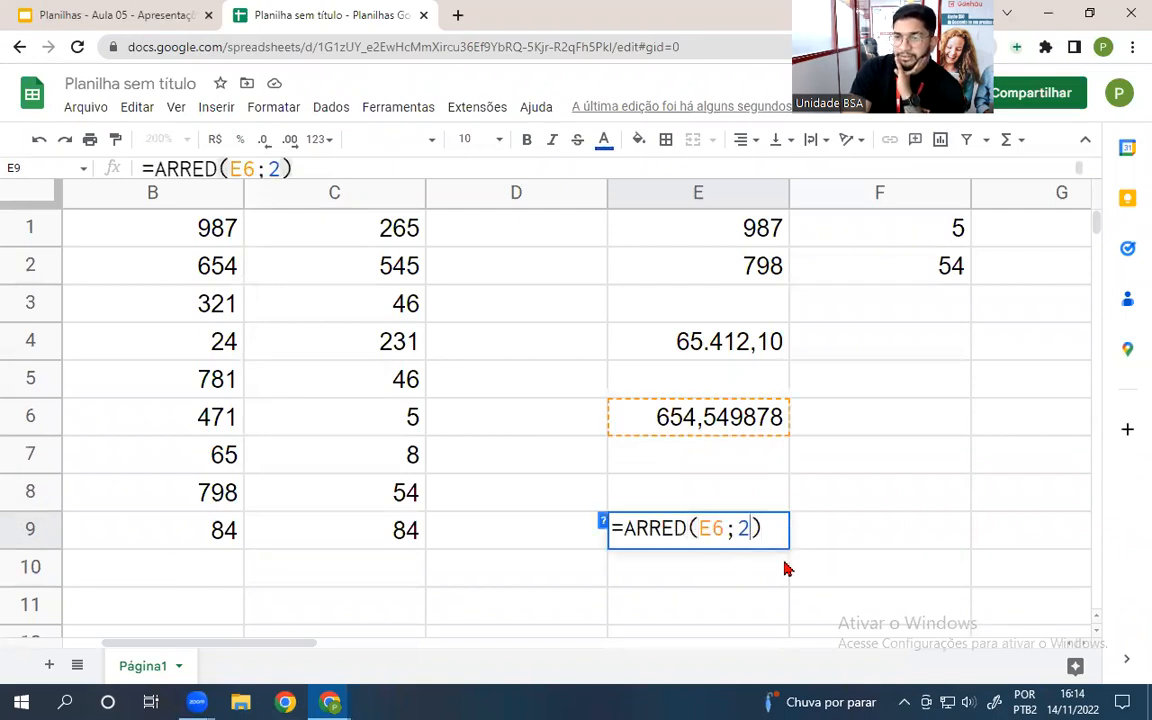
key("BackSpace")
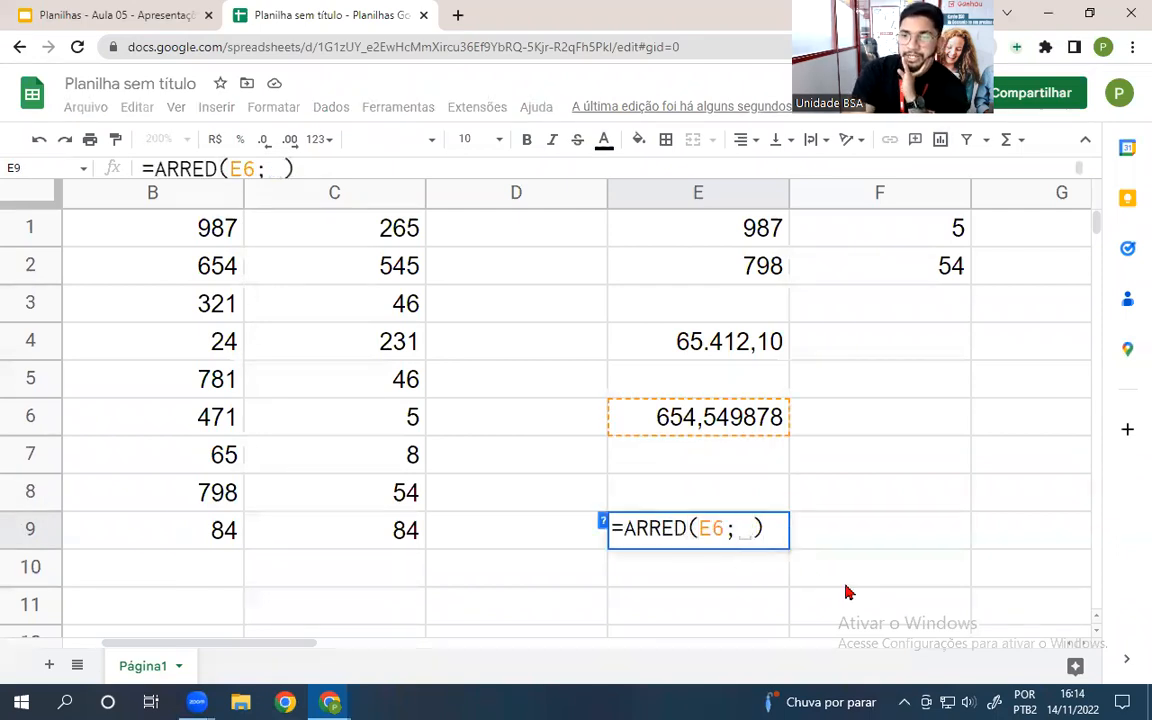
type("3")
key("Return")
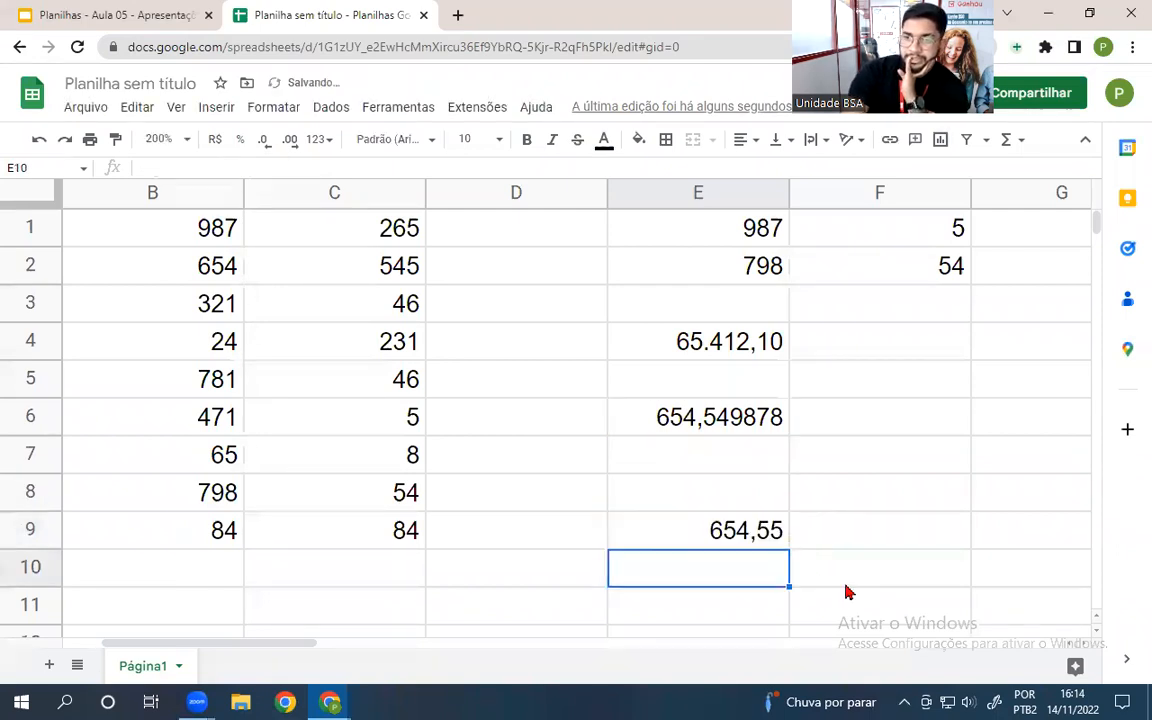
- Change E9's ARRED to 1 decimal place so it shows 654,5
left_click(699, 529)
double_click(695, 538)
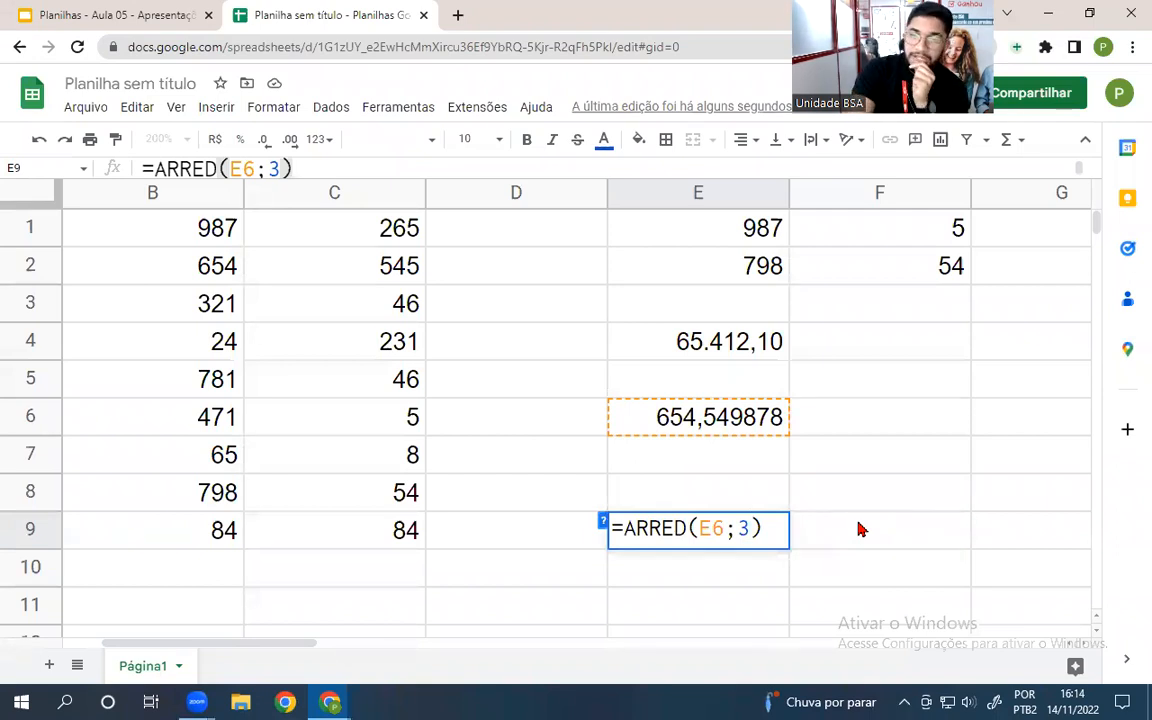
key("BackSpace")
type("1")
key("Return")
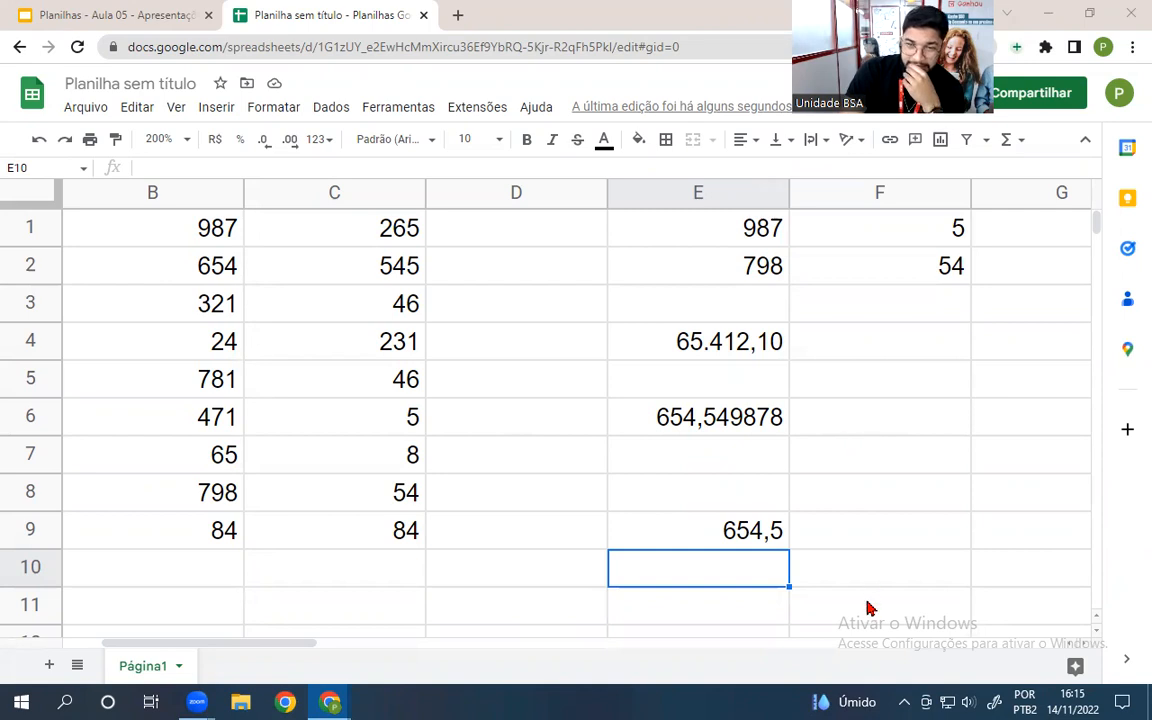
left_click(842, 538)
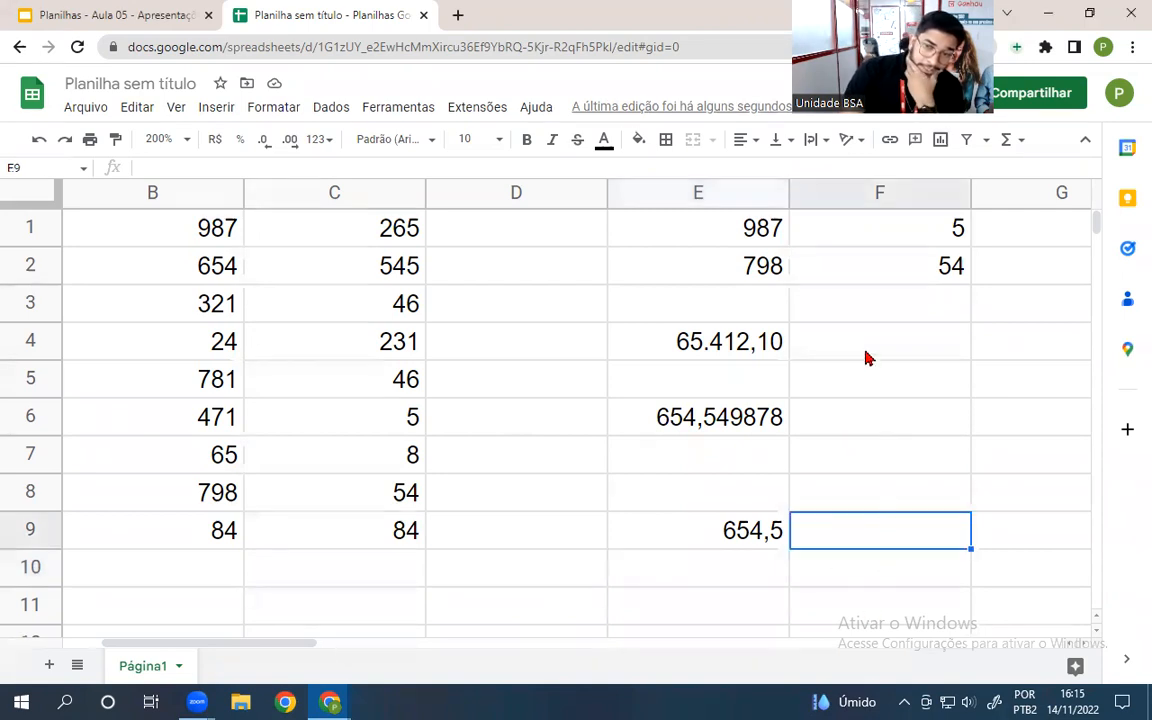
- Enter an ARREDONDAR.PARA.CIMA formula on E6 in F6, rounding it up to 655
left_click(860, 422)
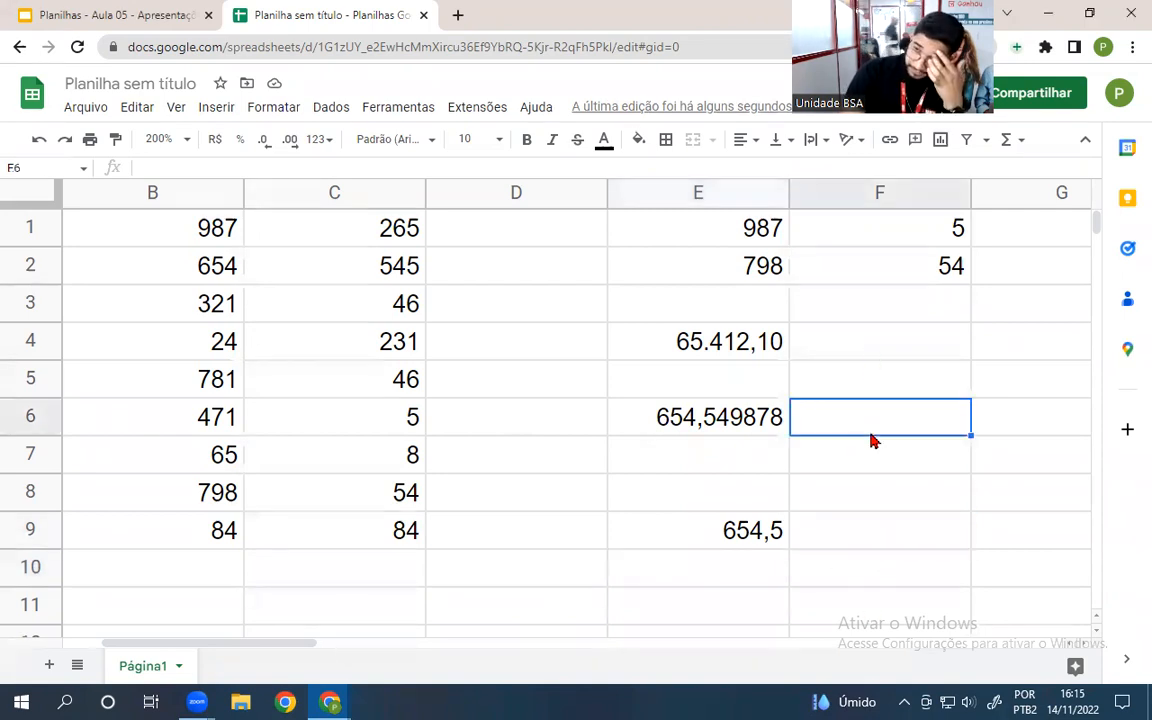
type("=")
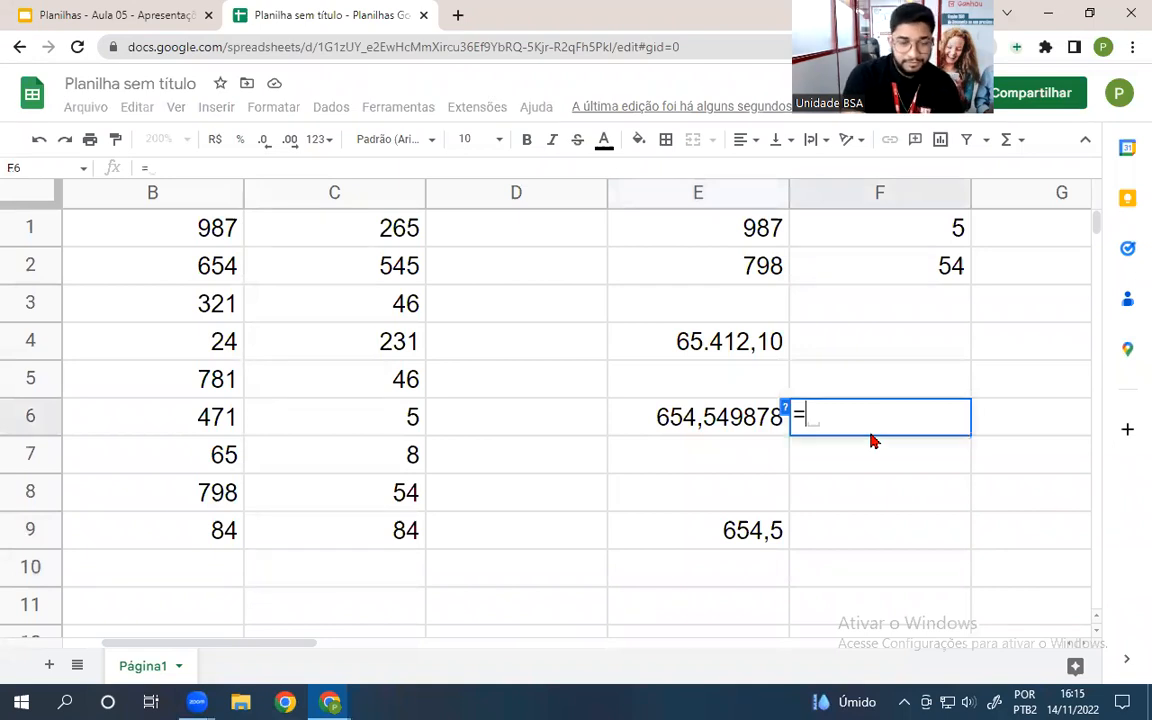
type("arredon")
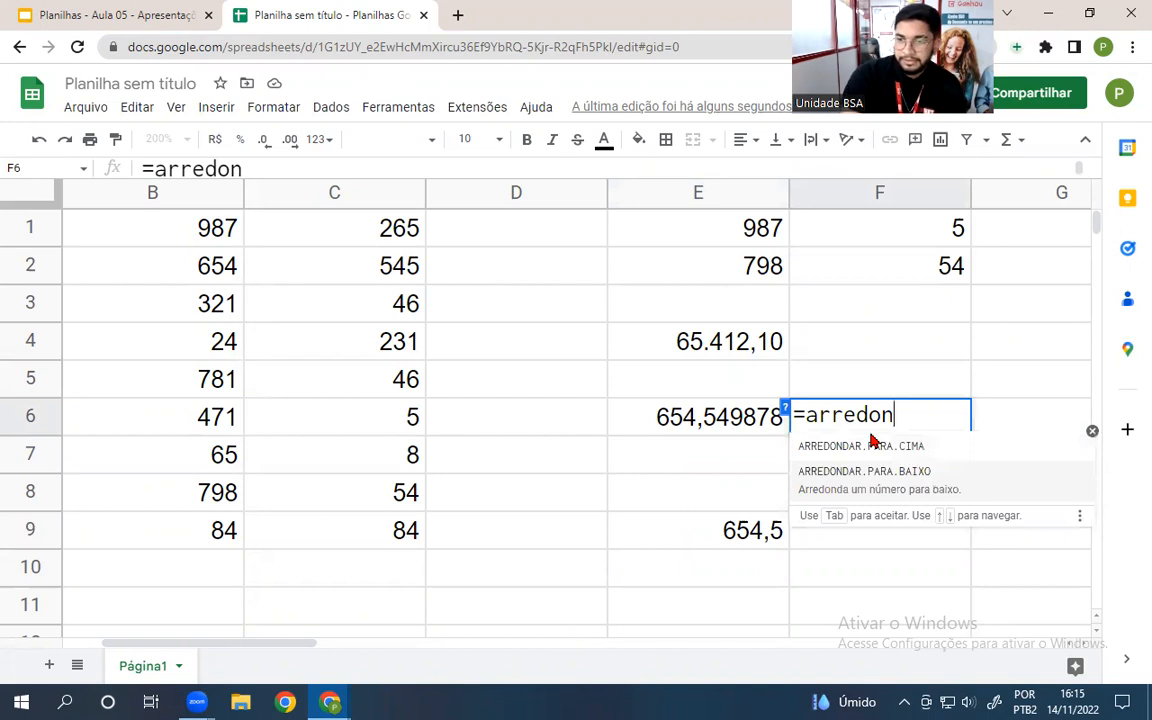
left_click(900, 446)
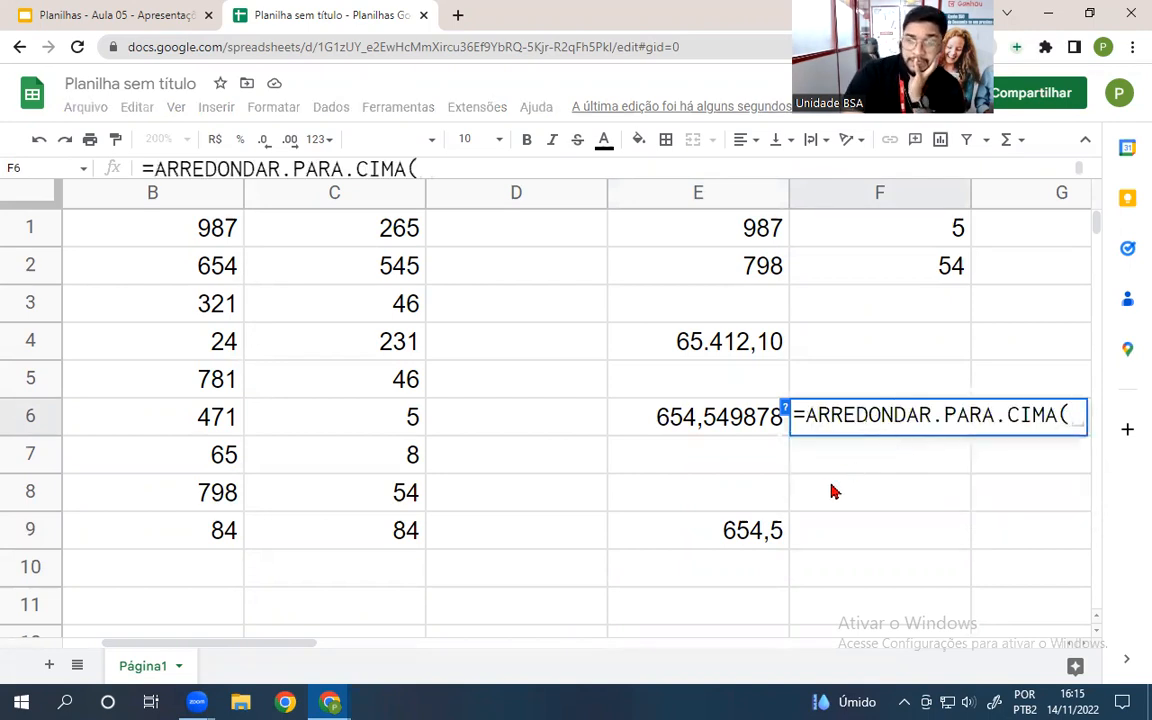
left_click(729, 418)
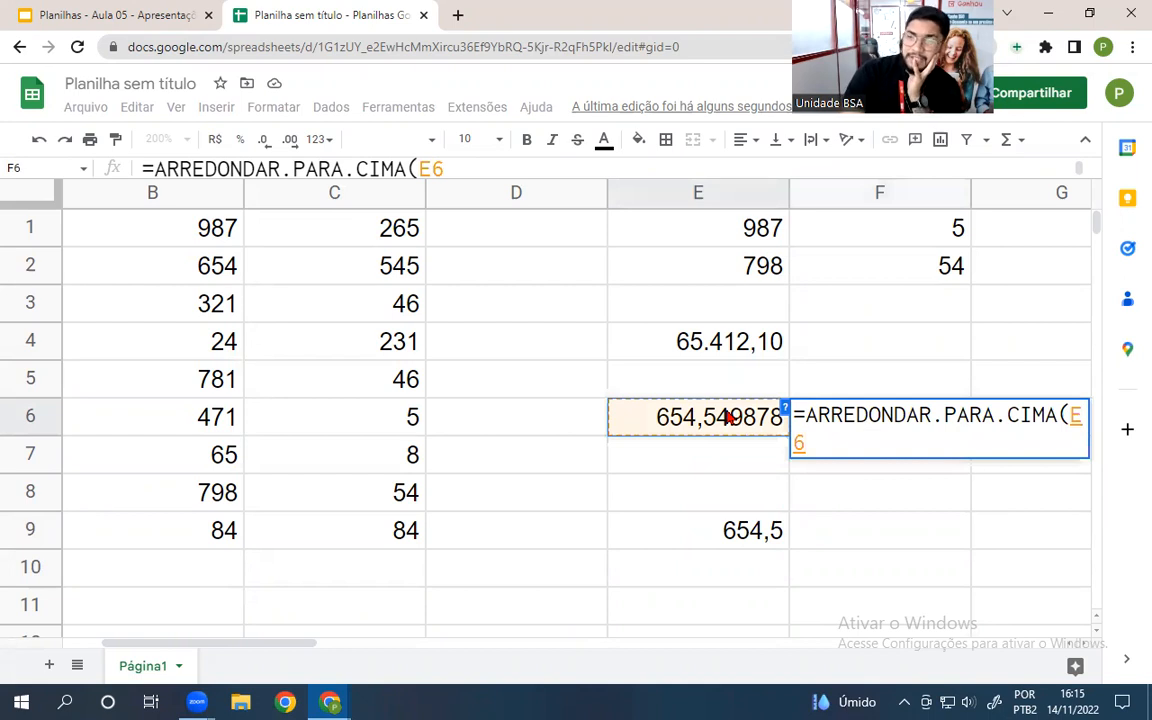
key("Return")
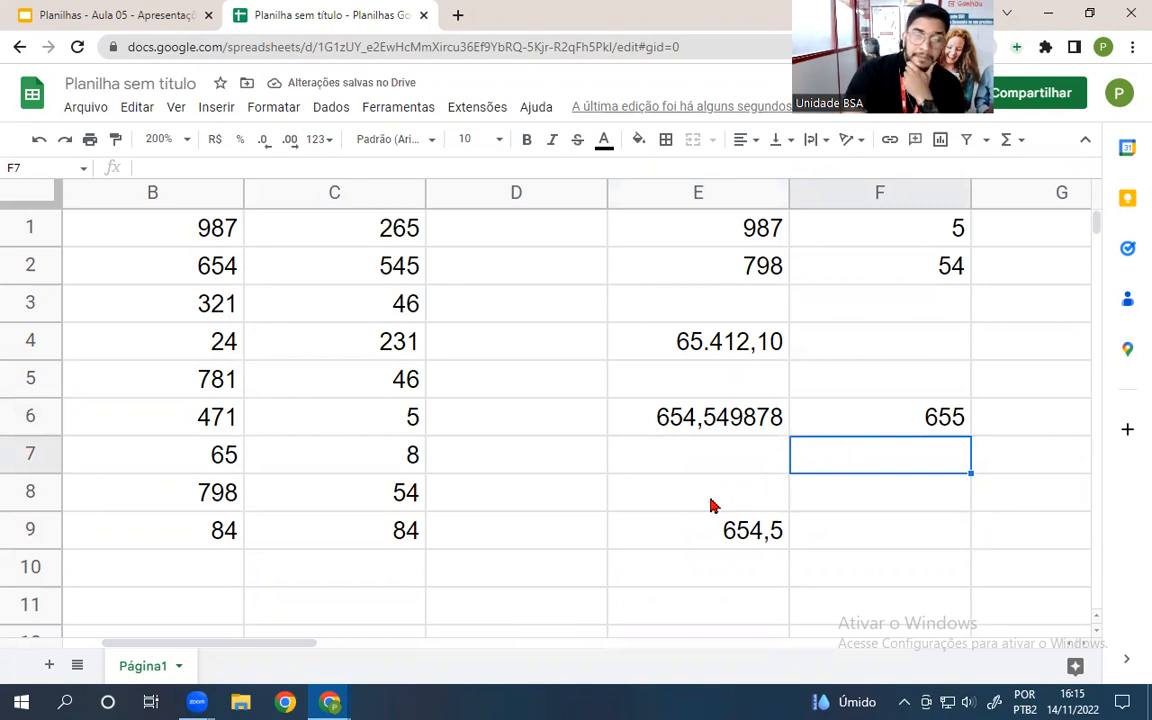
- Enter an ARREDONDAR.PARA.BAIXO formula on E6 in F7, rounding it down to 654
type("=a")
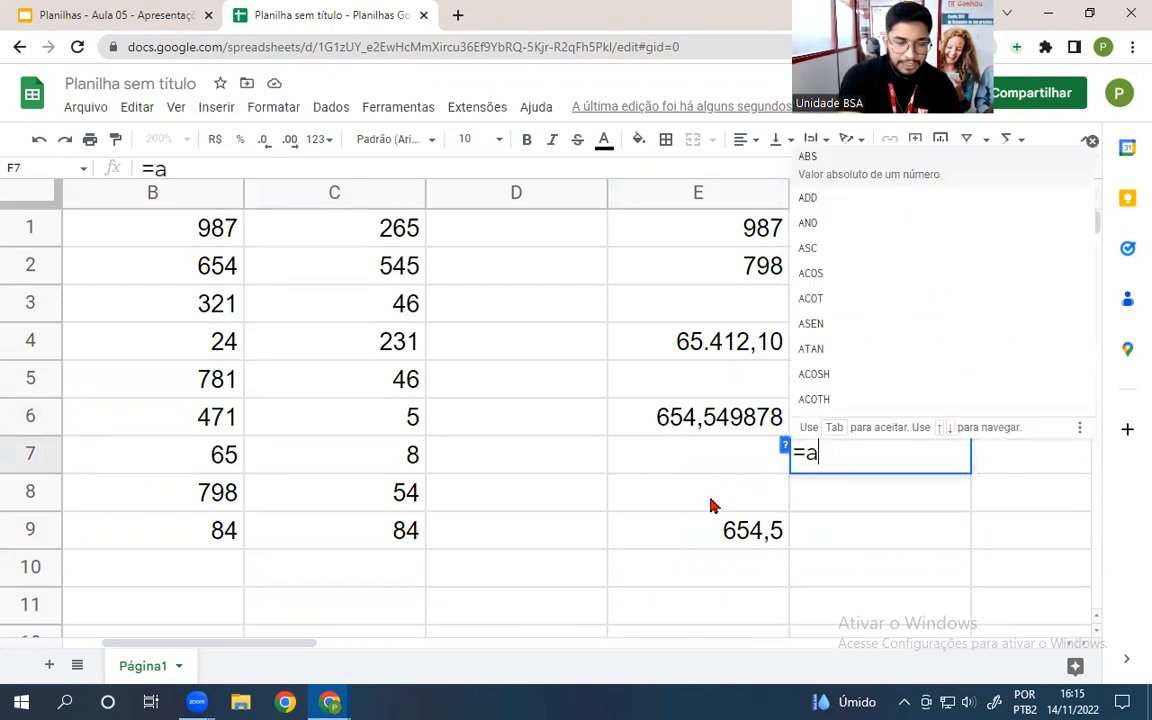
type("rredon")
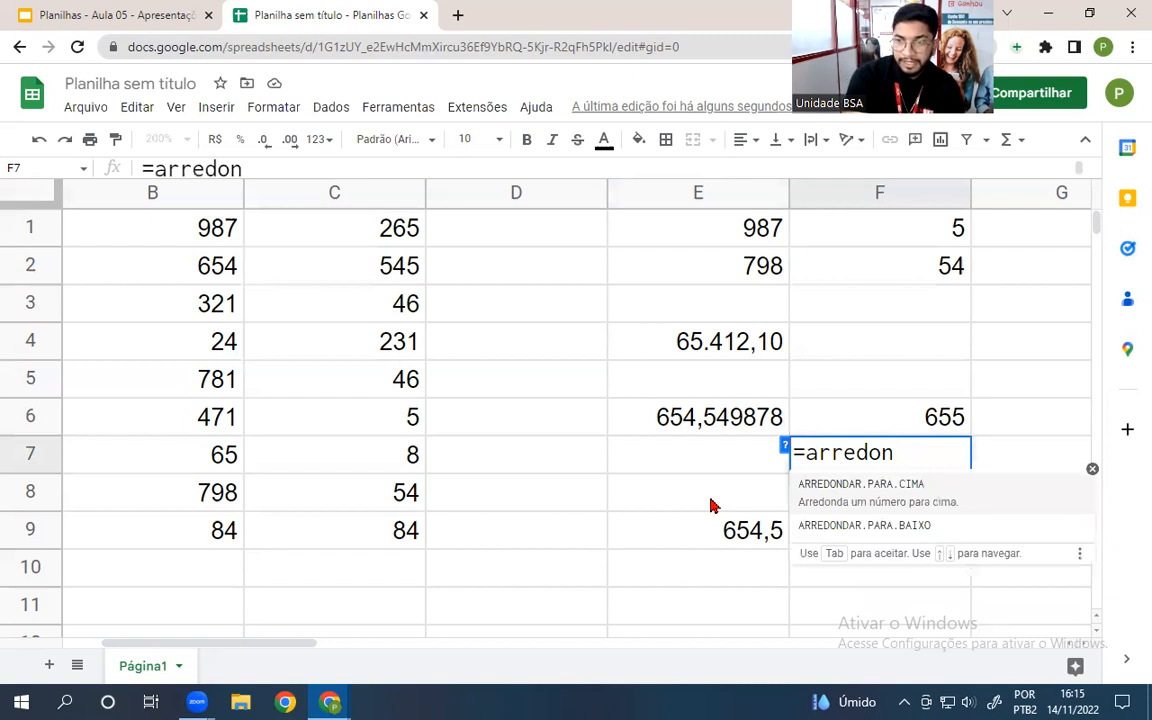
key("Down")
key("Tab")
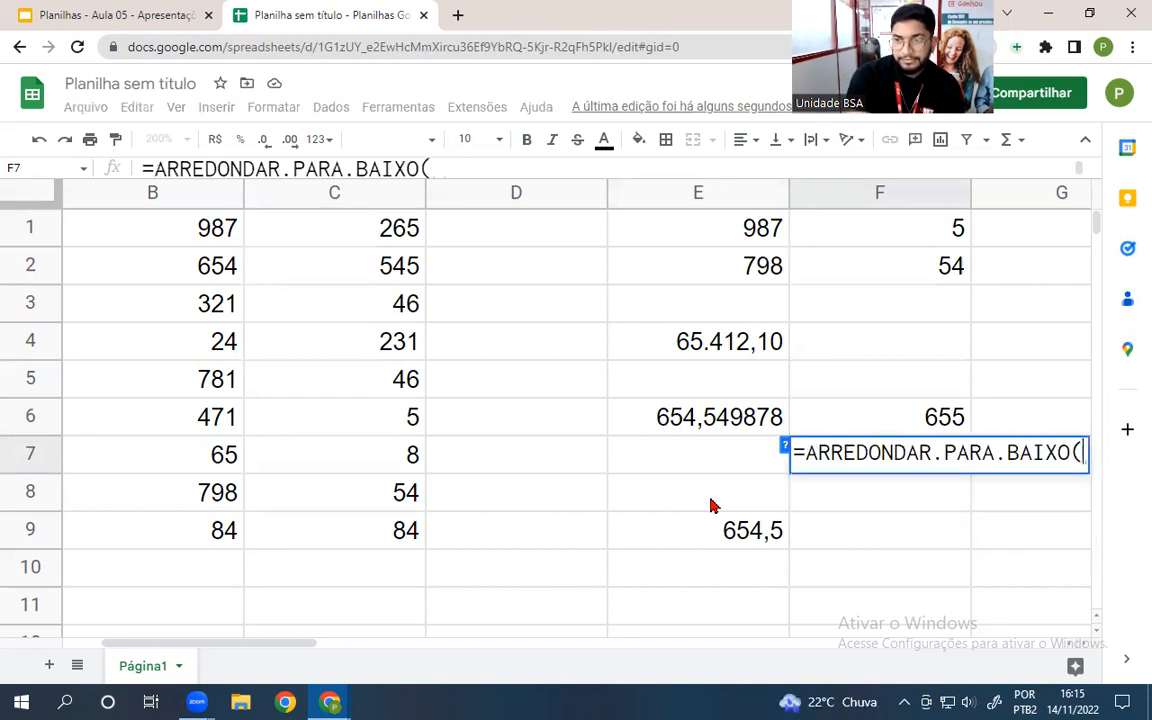
left_click(700, 420)
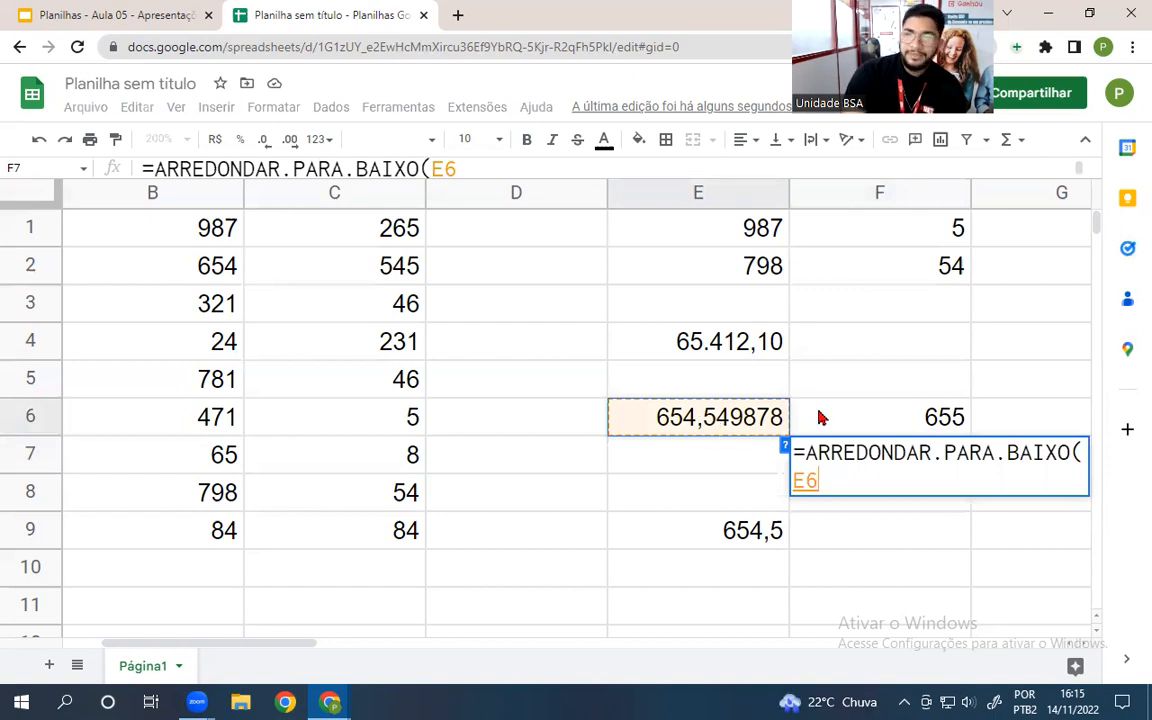
key("Return")
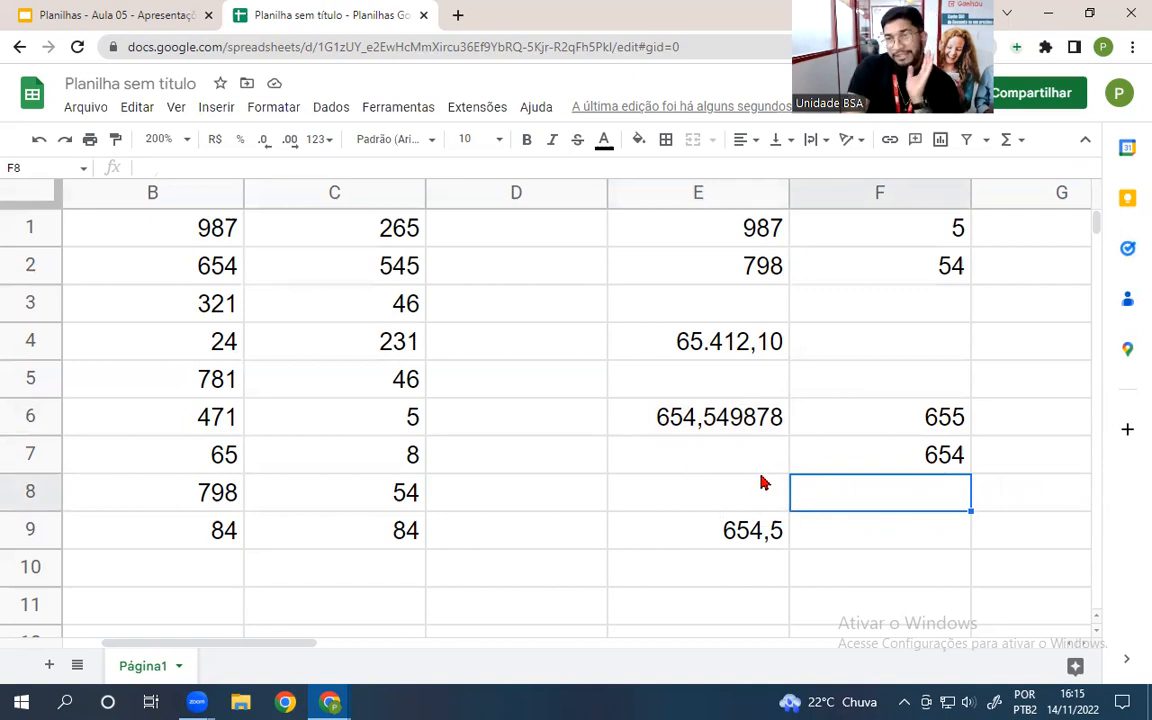
left_click(872, 426)
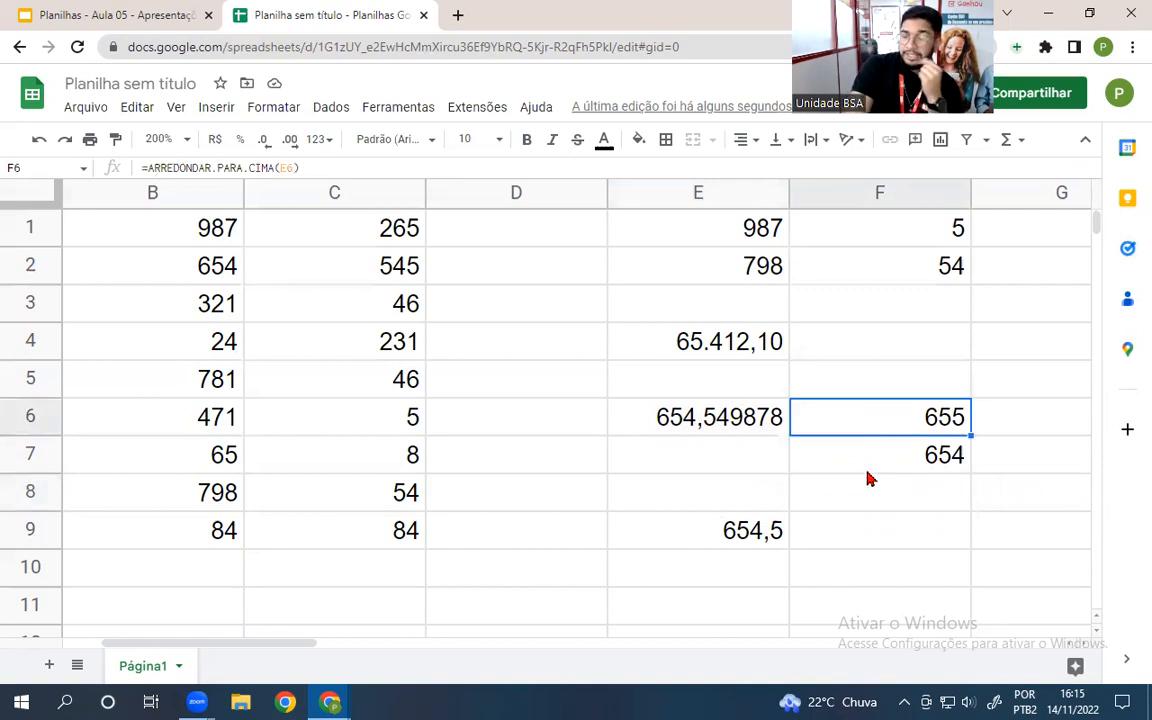
- Change E6 to 654,449878 so E9 recalculates to 654,4
left_click(719, 424)
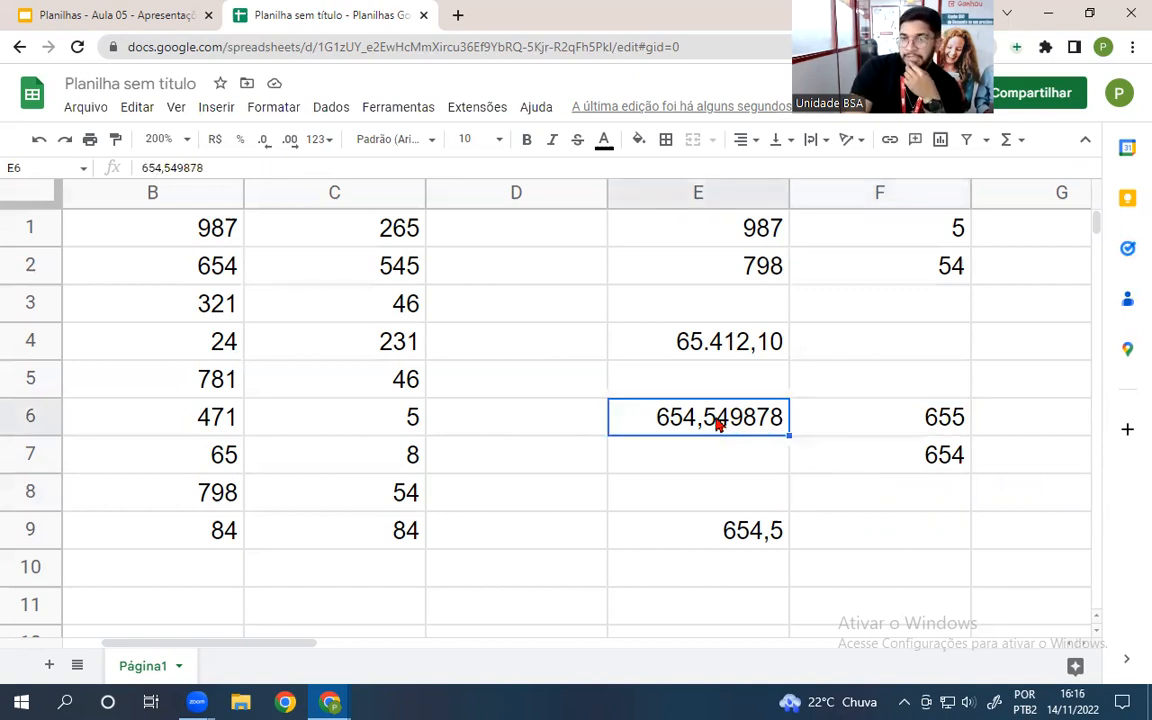
double_click(716, 424)
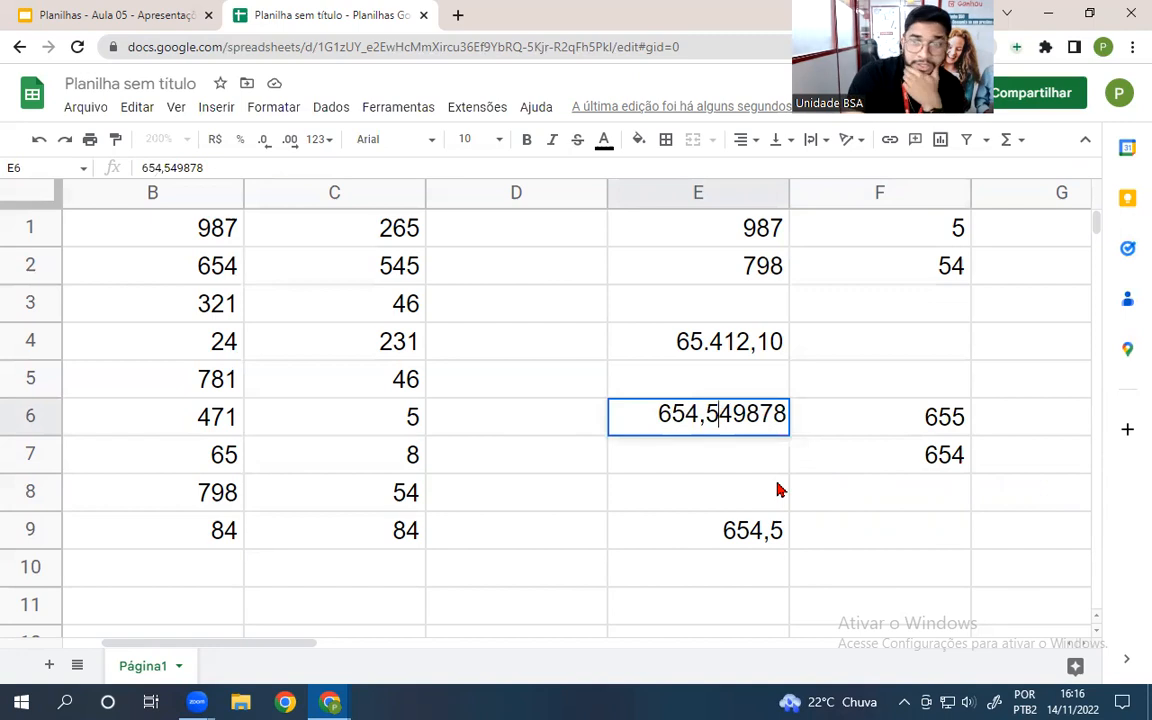
key("BackSpace")
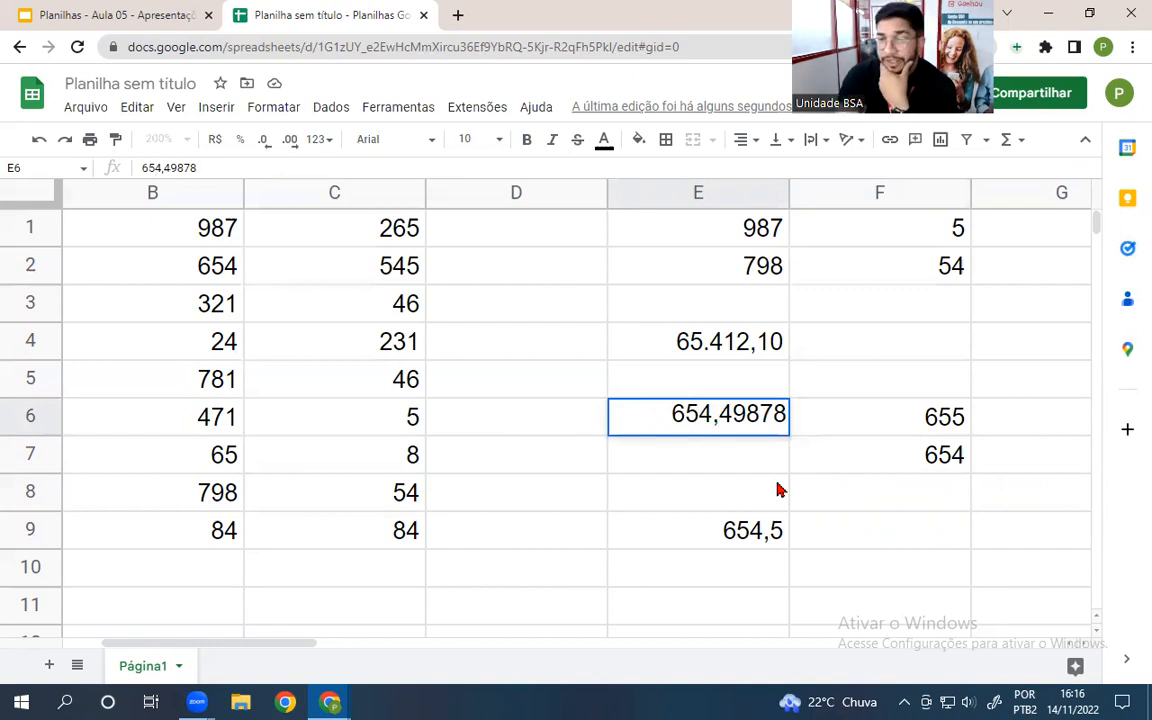
type("4")
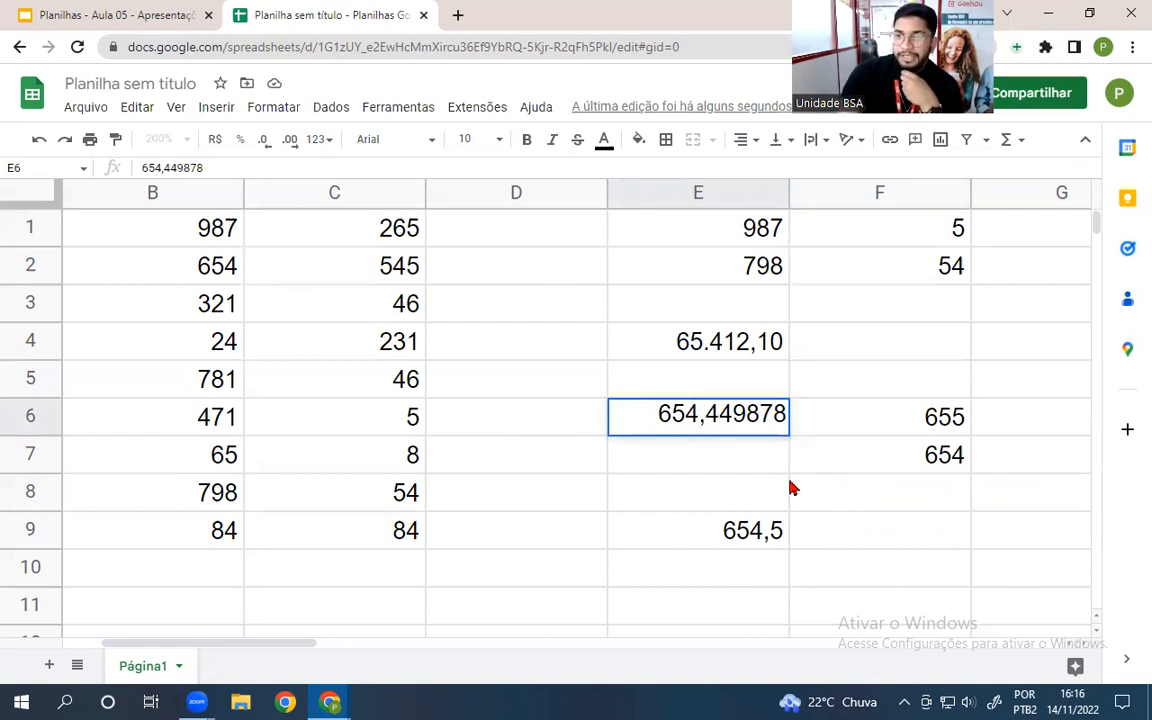
left_click(779, 489)
left_click(937, 427)
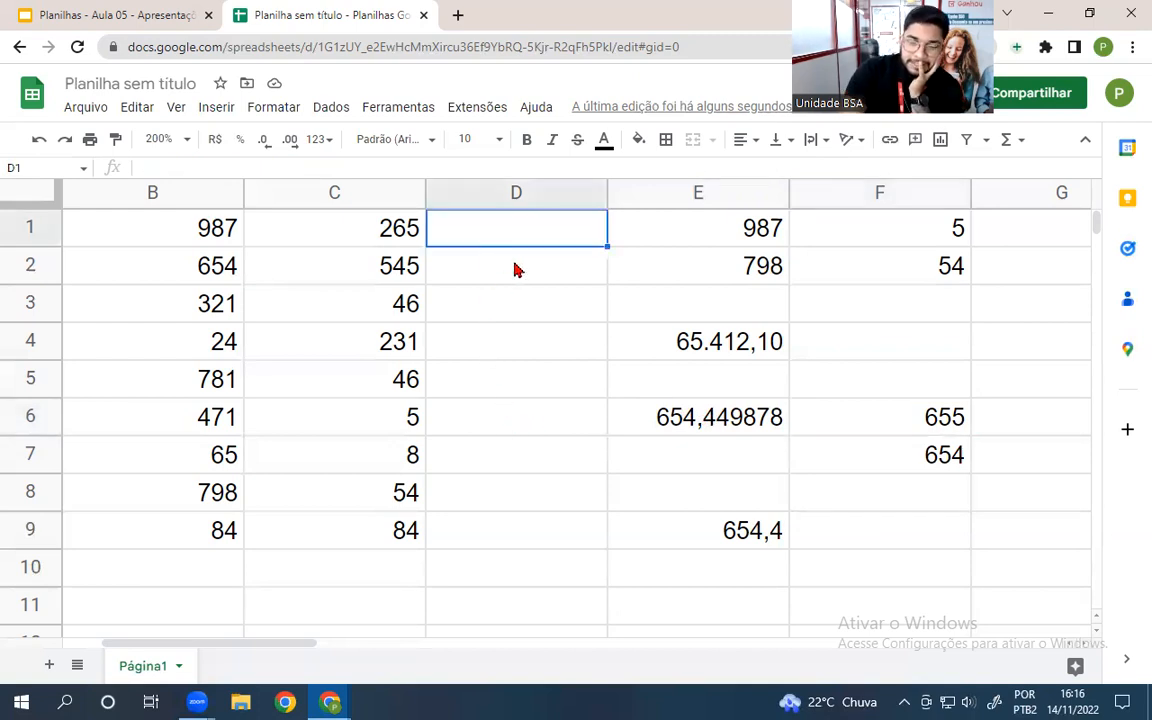
- Fill D1:D10 with the numbers 1 through 10
type("1 2 3 4 5 6")
key("Return")
type("7")
key("Return")
type("8")
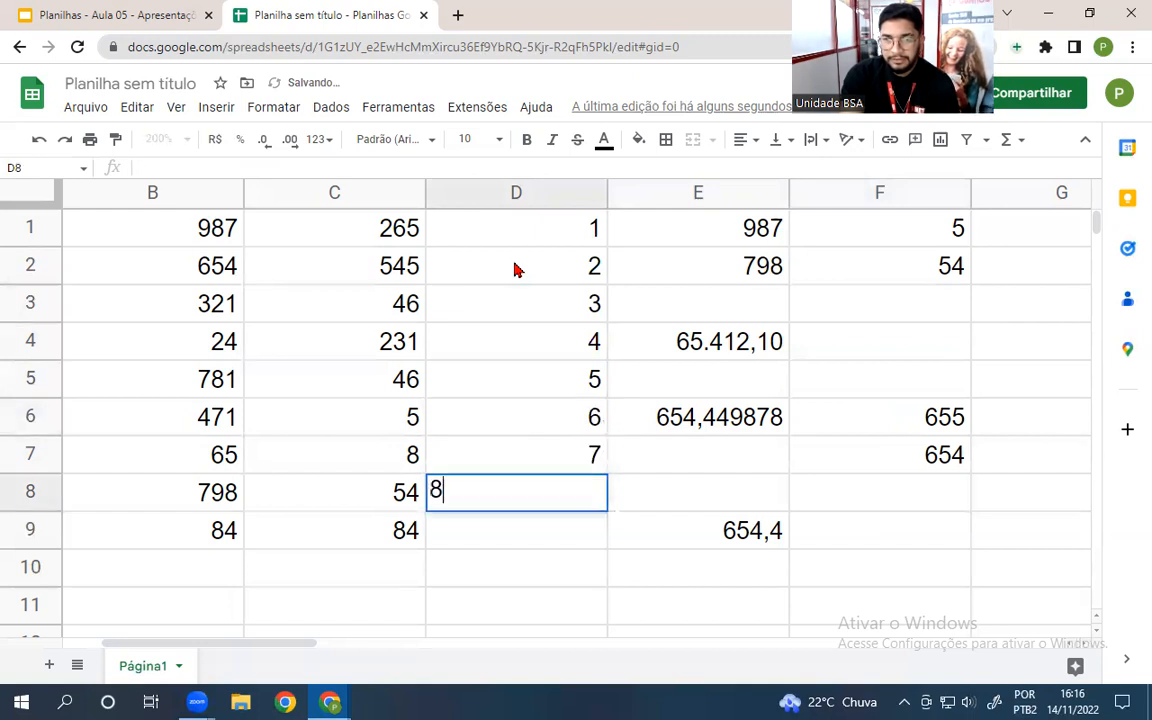
key("Return")
type("9")
key("Return")
type("10")
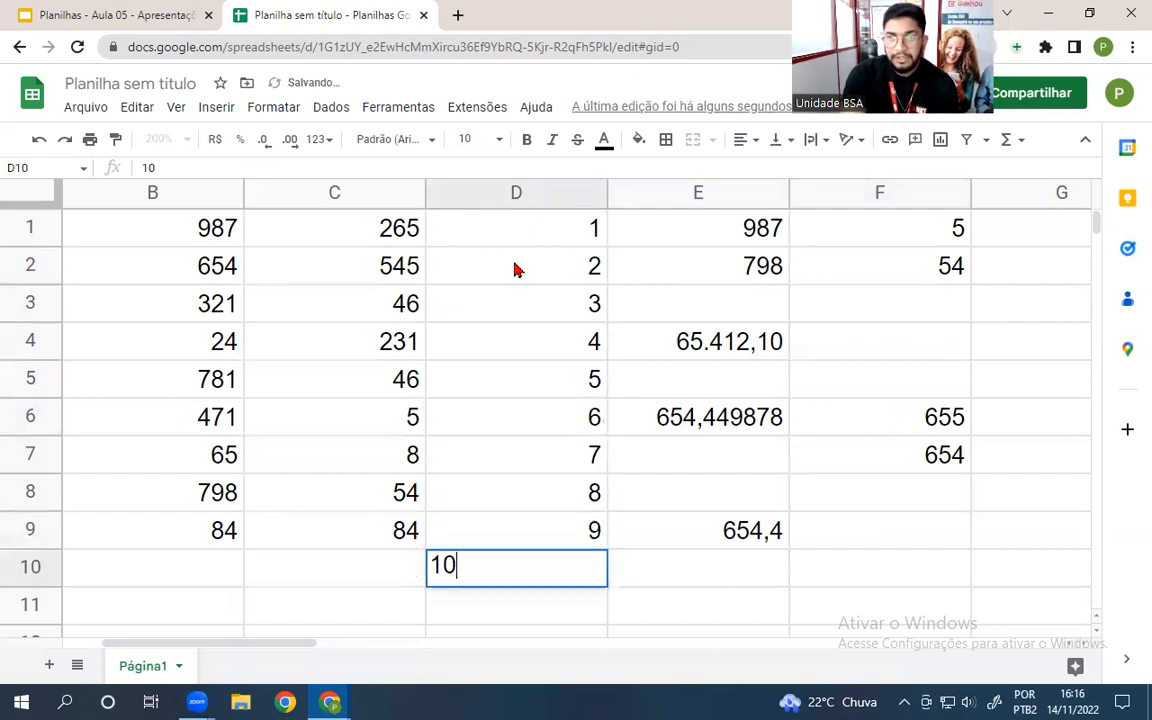
key("Return")
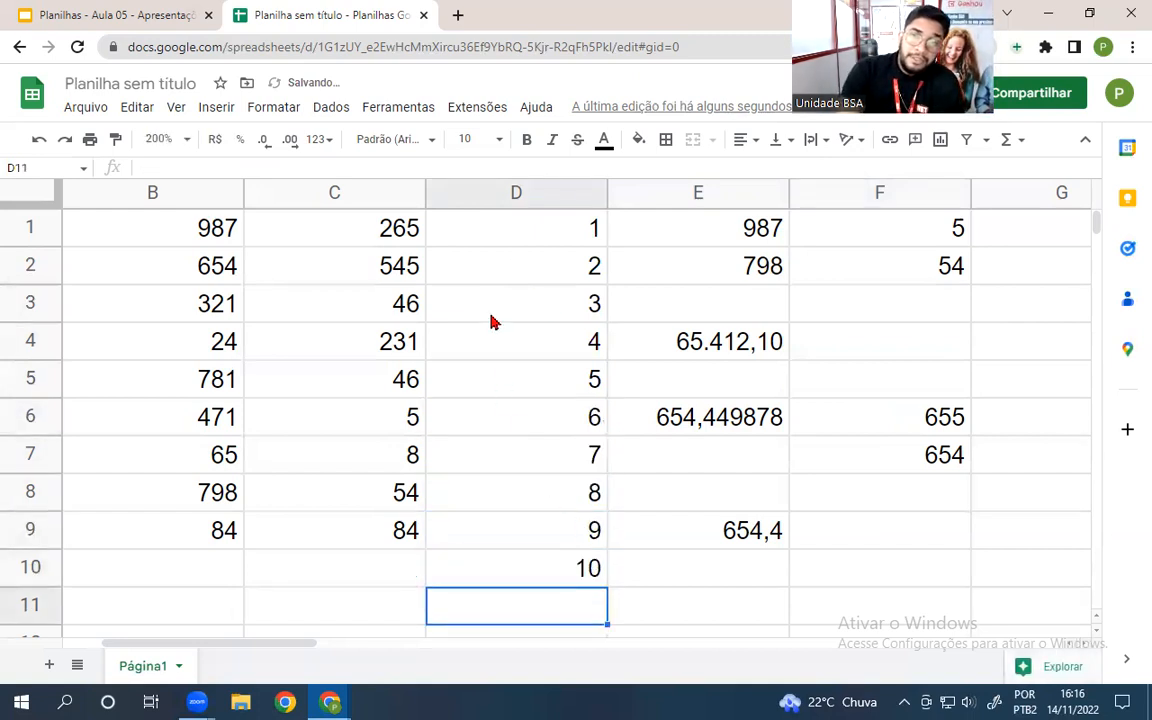
- Select the numbers in column D, check F4, F5 and E6, and return to the Planilhas - Aula 05 slides
left_click_drag(503, 233, 510, 339)
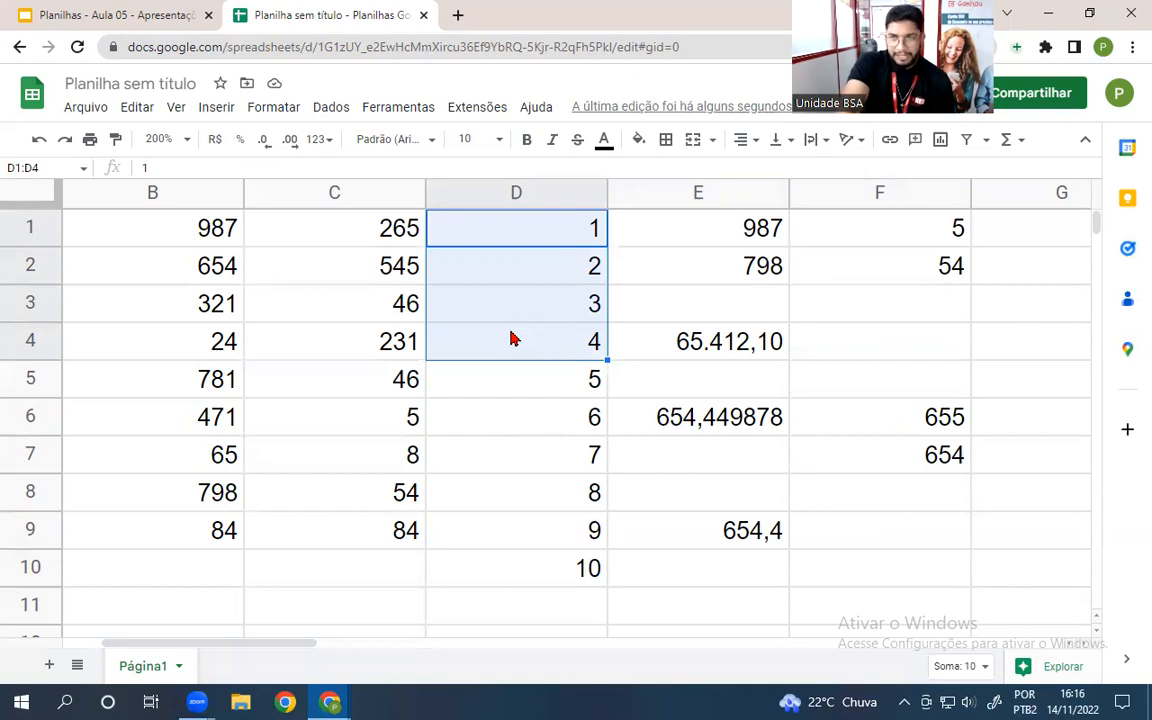
left_click_drag(522, 381, 514, 560)
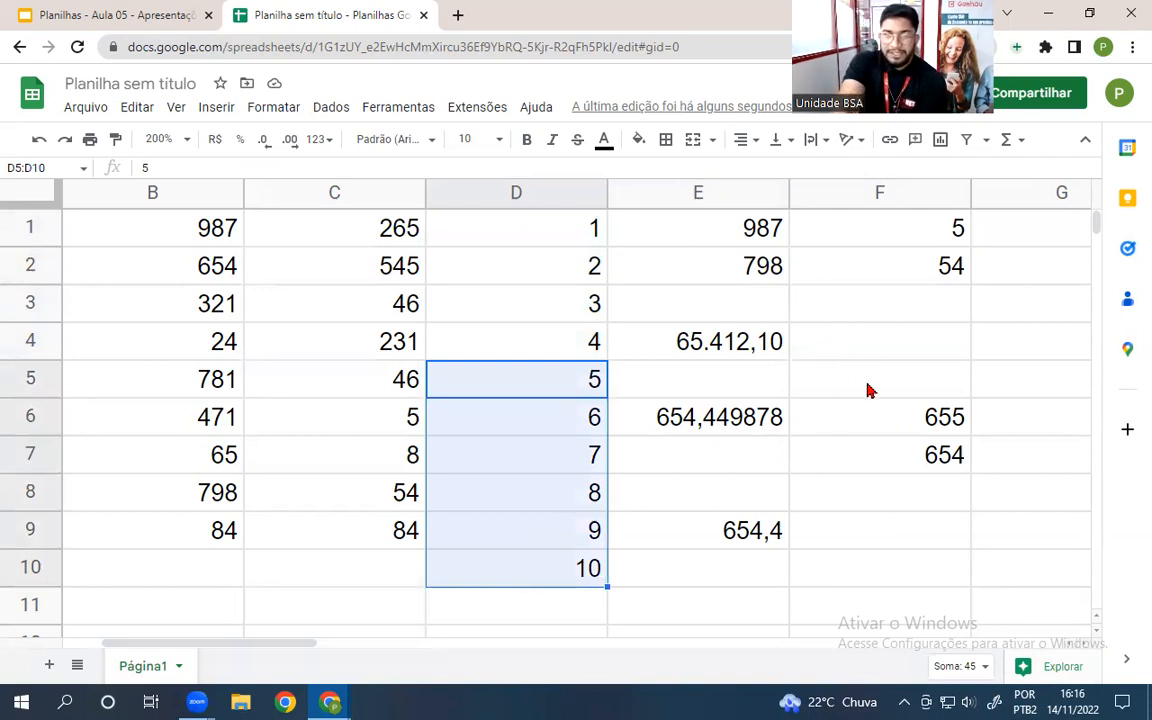
left_click(893, 354)
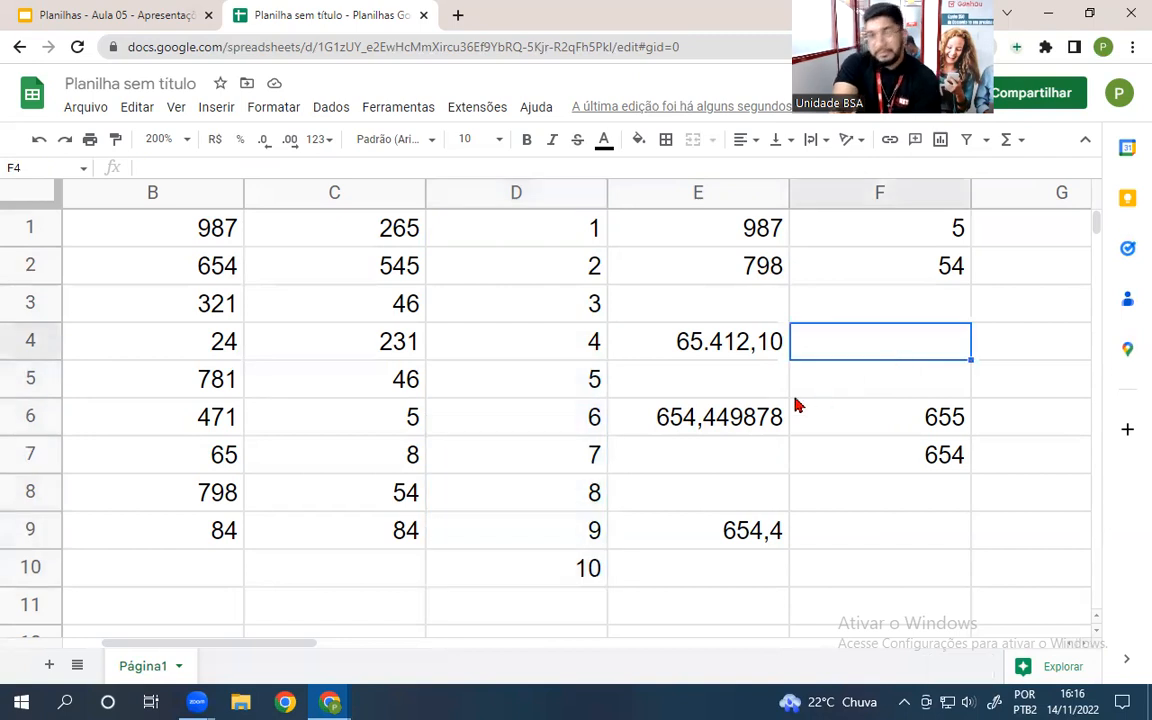
left_click(812, 380)
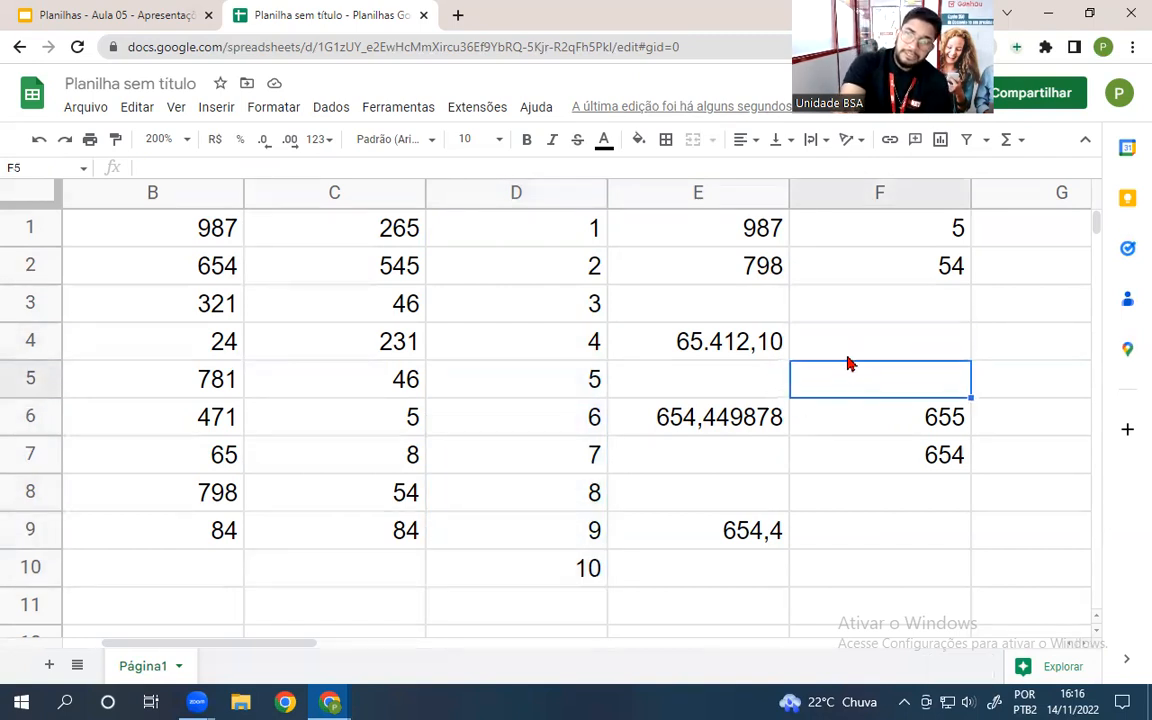
left_click(708, 424)
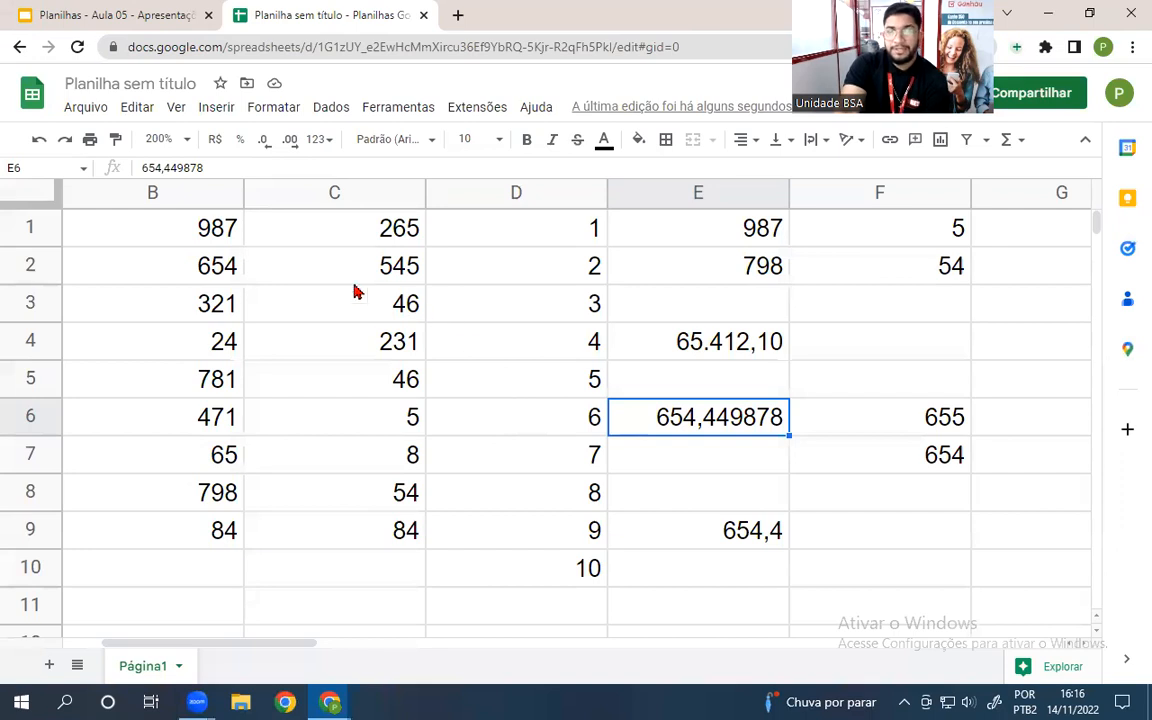
left_click(110, 10)
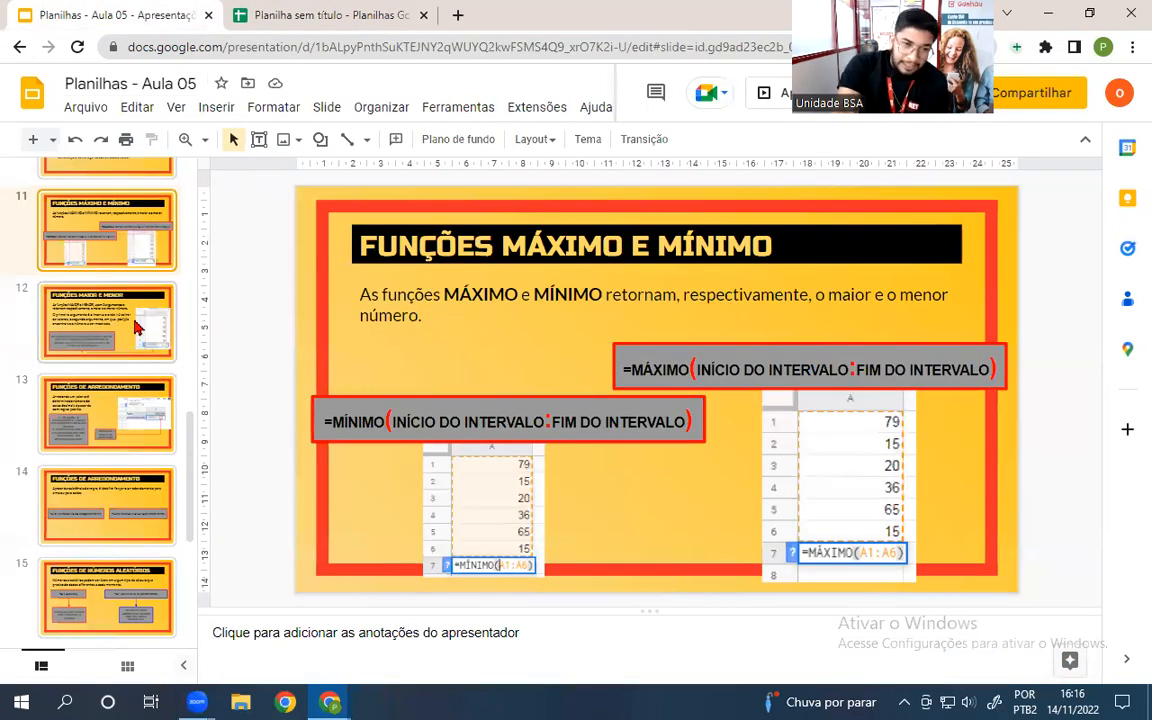
- Navigate the filmstrip from slide 13 to slide 14, the ARREDONDAR.PARA.CIMA/BAIXO syntax slide
scroll(140, 390, "down", 2)
left_click(82, 242)
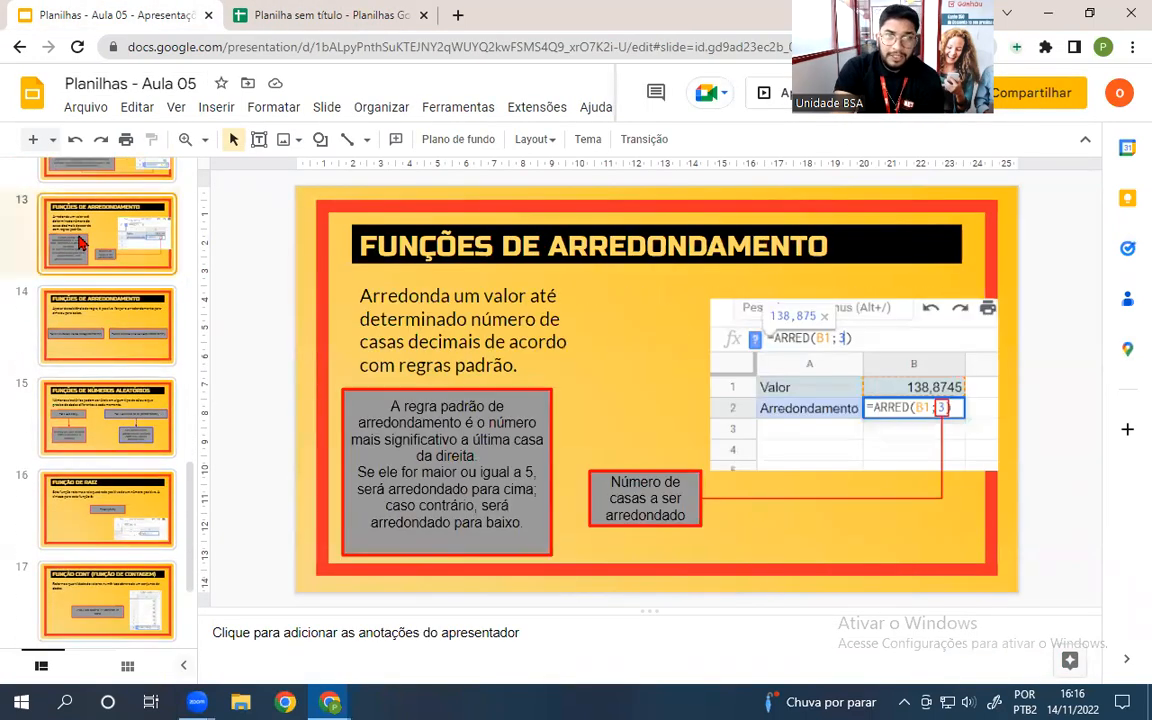
key("Up")
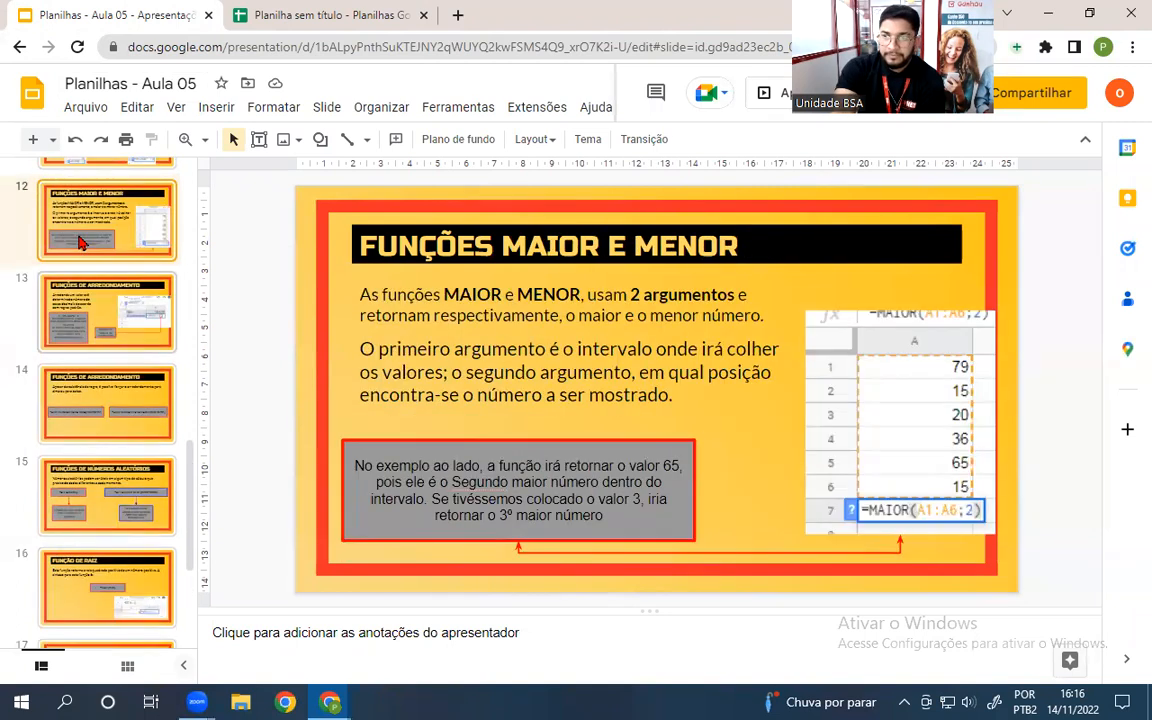
key("Down")
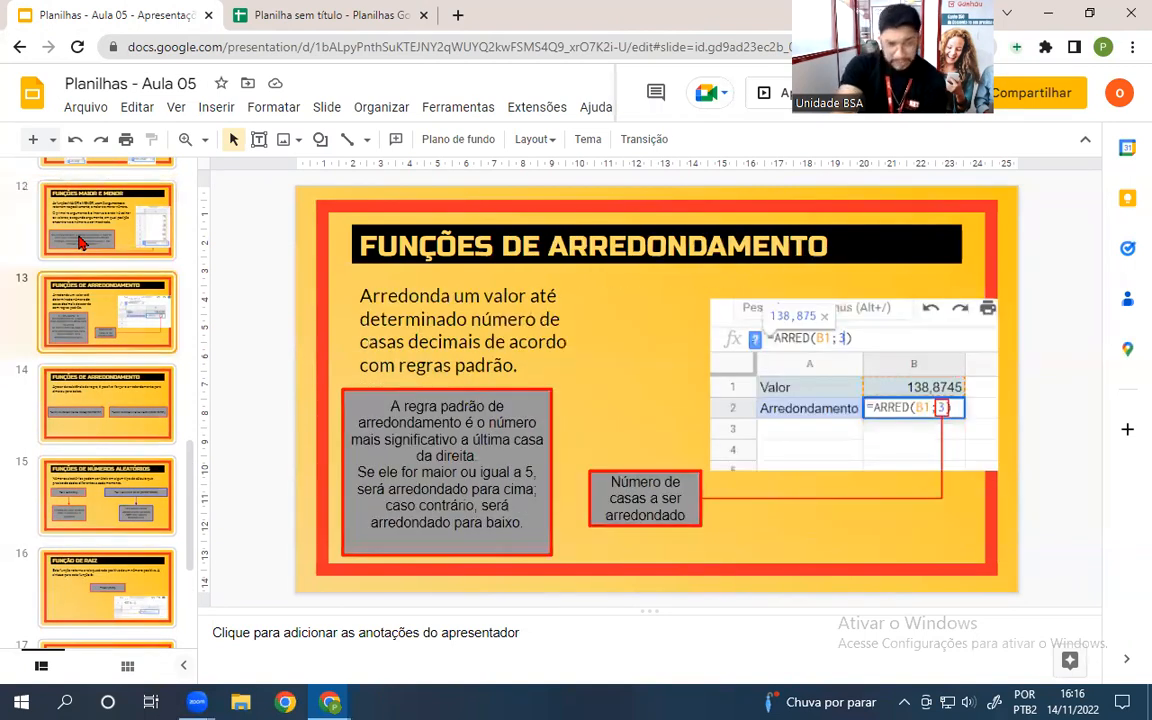
key("Down")
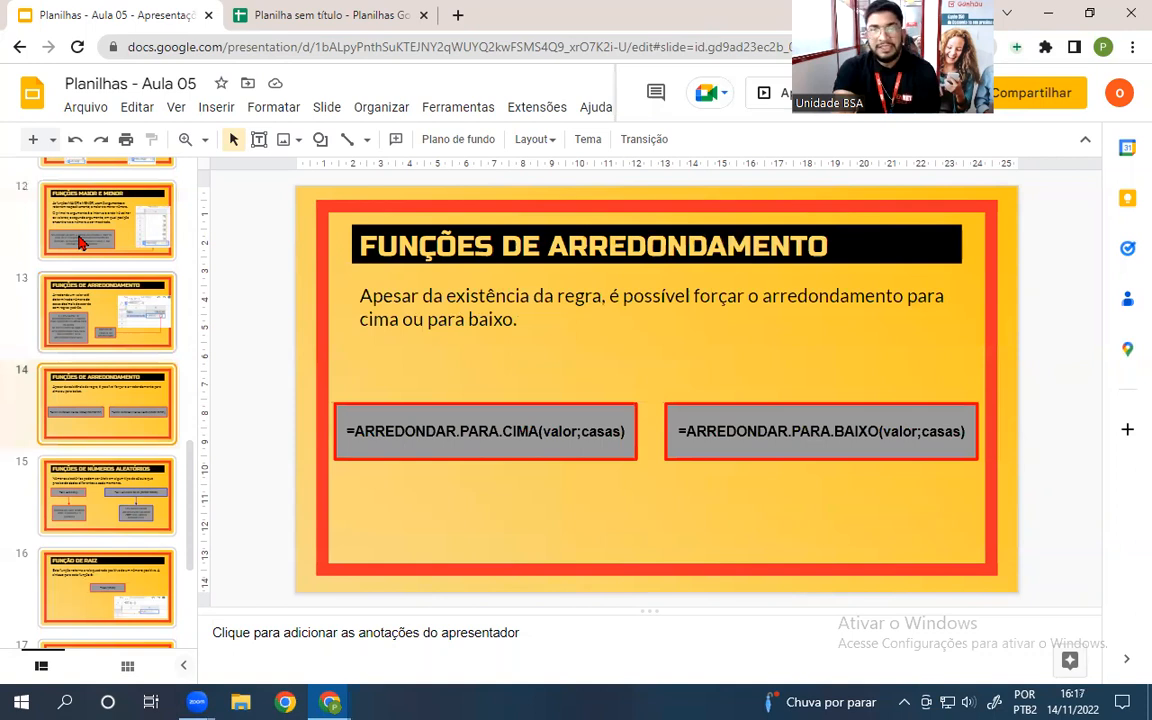
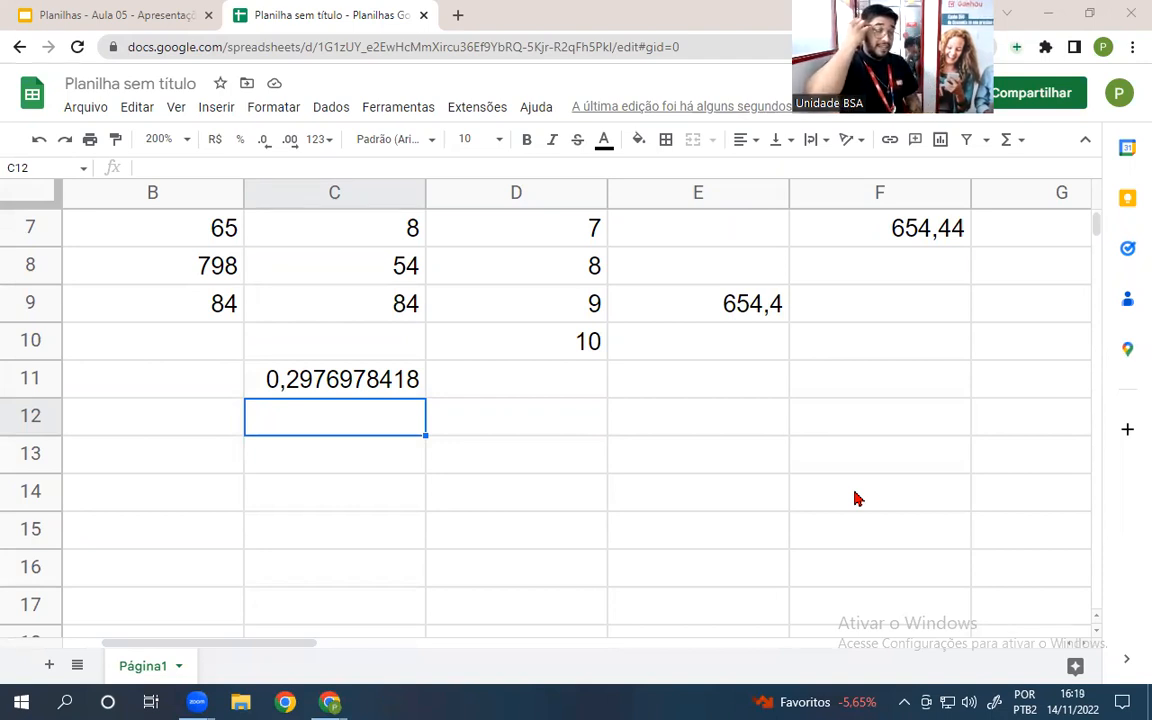
- Inspect the random-number formula in C11
left_click(328, 384)
left_click(310, 422)
left_click(325, 390)
left_click(329, 421)
left_click(336, 386)
left_click(340, 413)
left_click(343, 380)
left_click(345, 411)
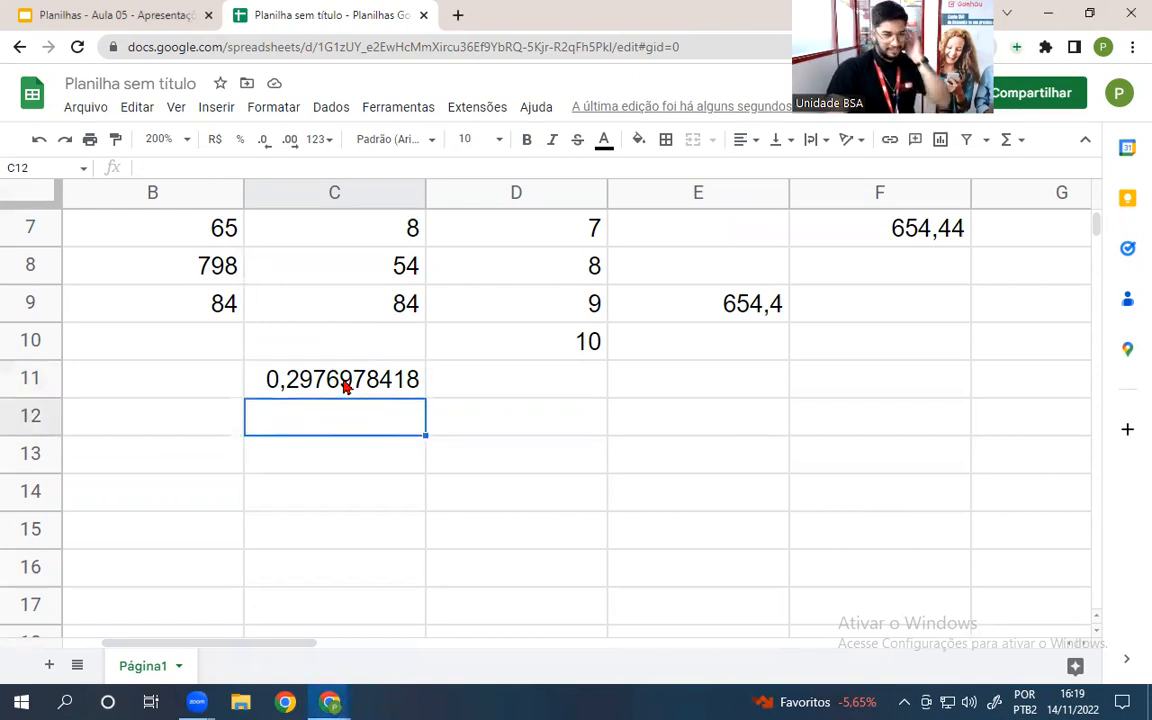
- Clear the 10 from D10, the 84 from C9 and the 654,4 from E9
left_click(560, 346)
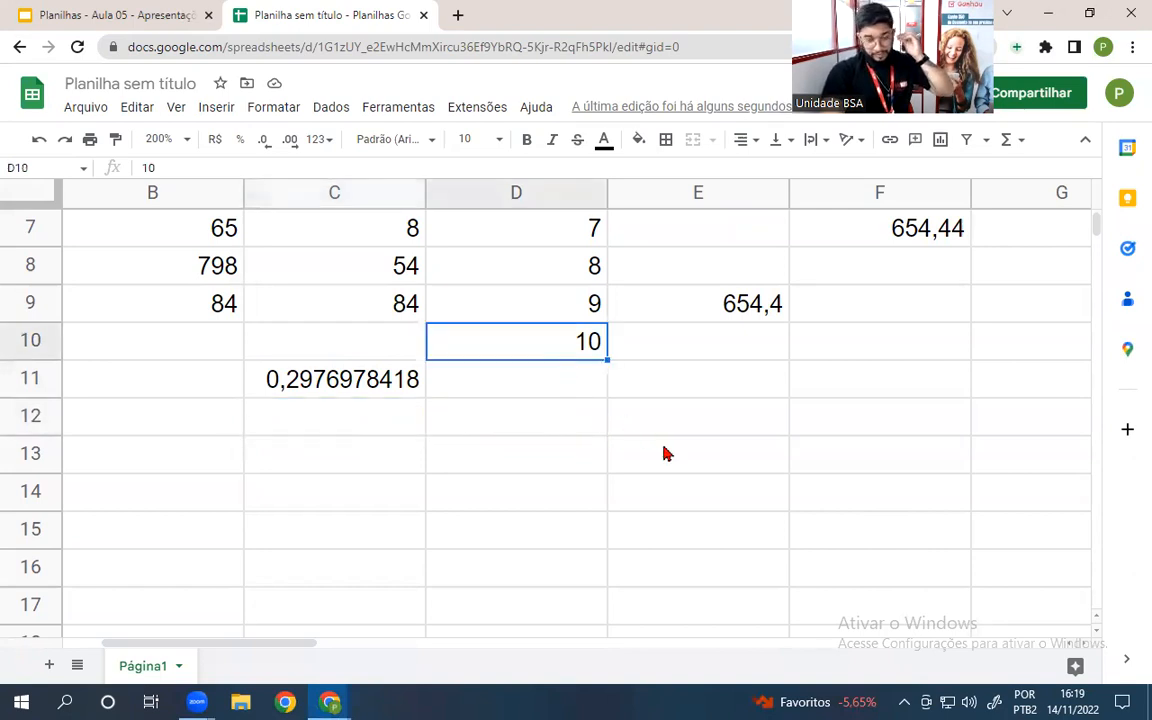
key("Delete")
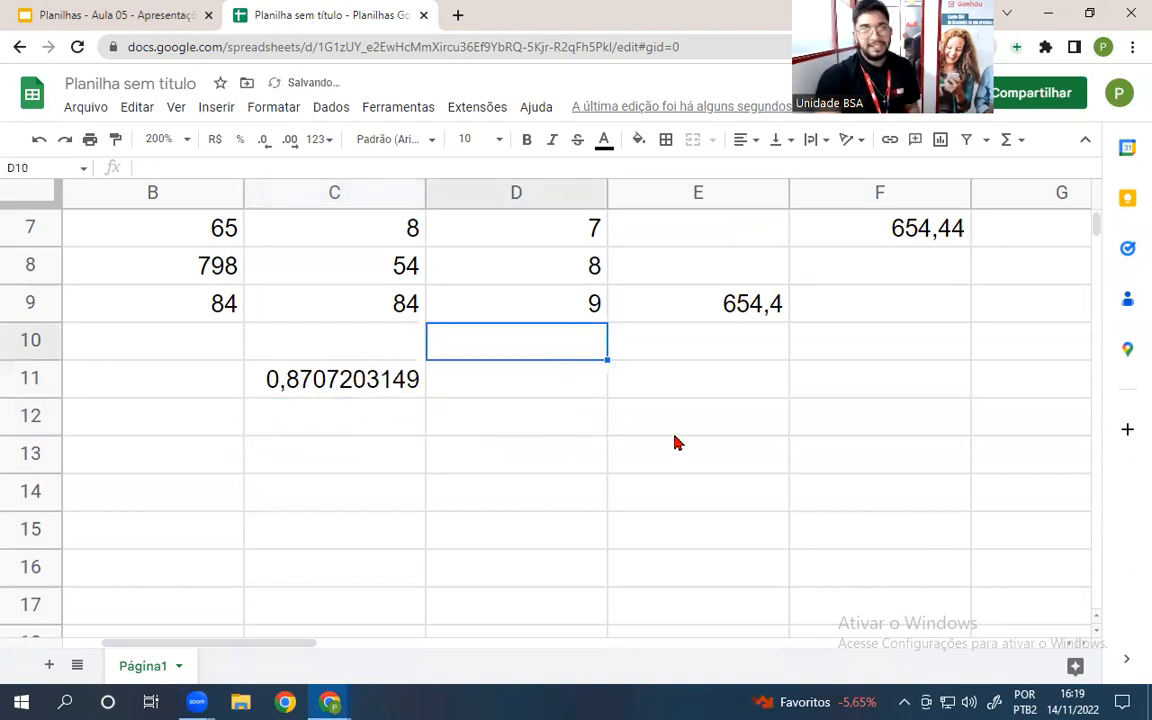
left_click(633, 404)
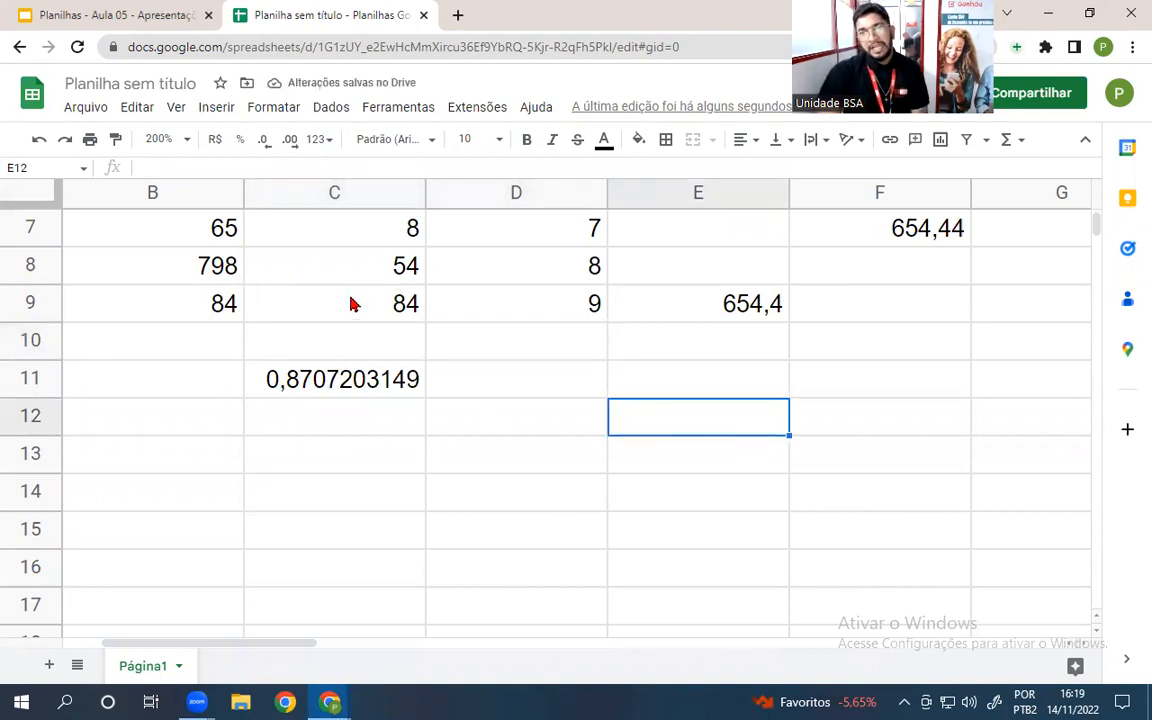
left_click(352, 305)
key("Delete")
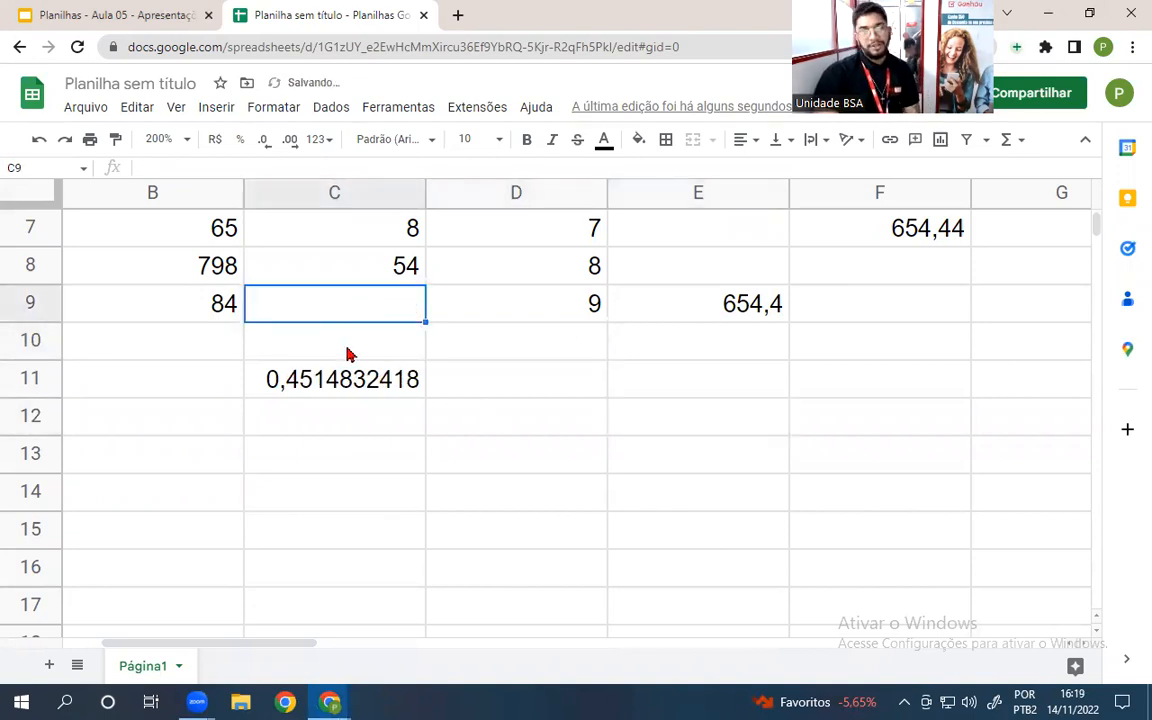
left_click(765, 314)
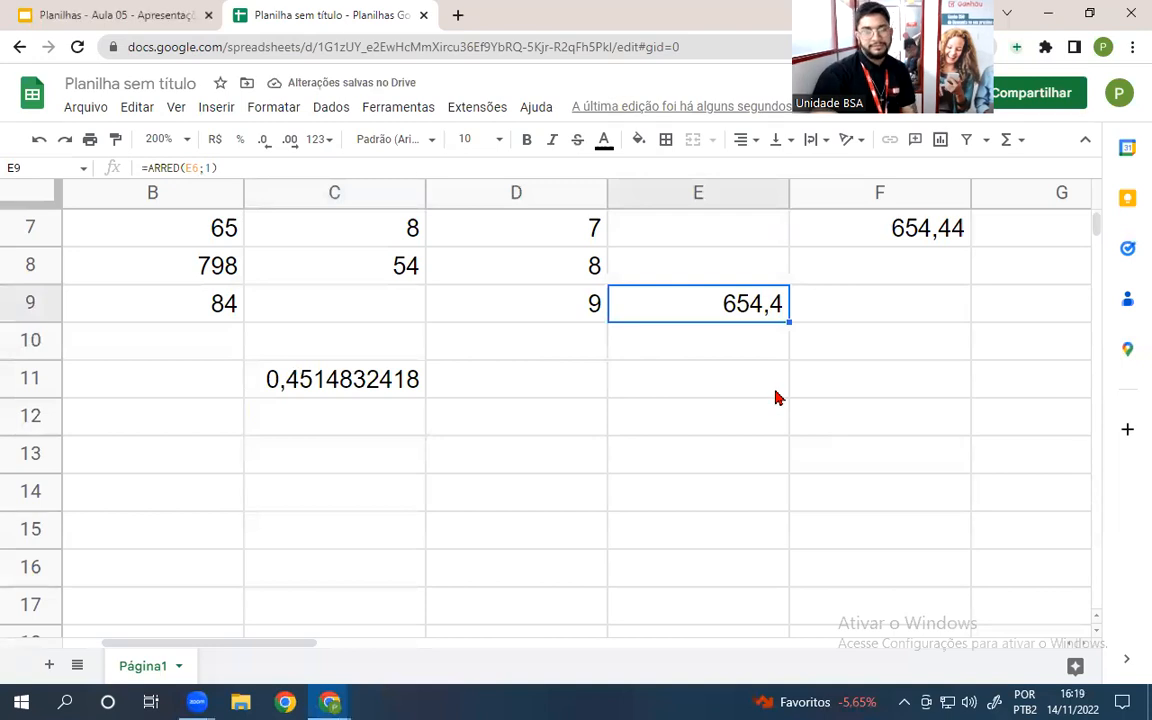
key("Delete")
- Enter 1 in C9, 0 in C10 and 5 in D10
left_click(329, 303)
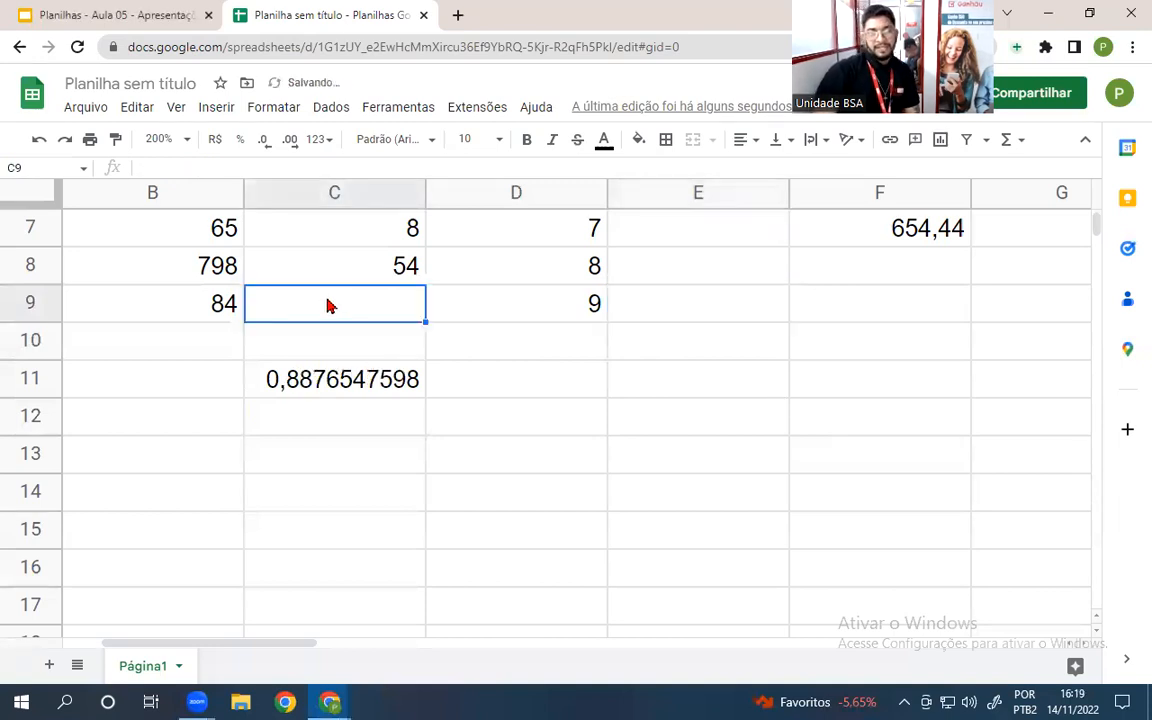
type("1")
key("Return")
type("0")
key("Return")
left_click(531, 346)
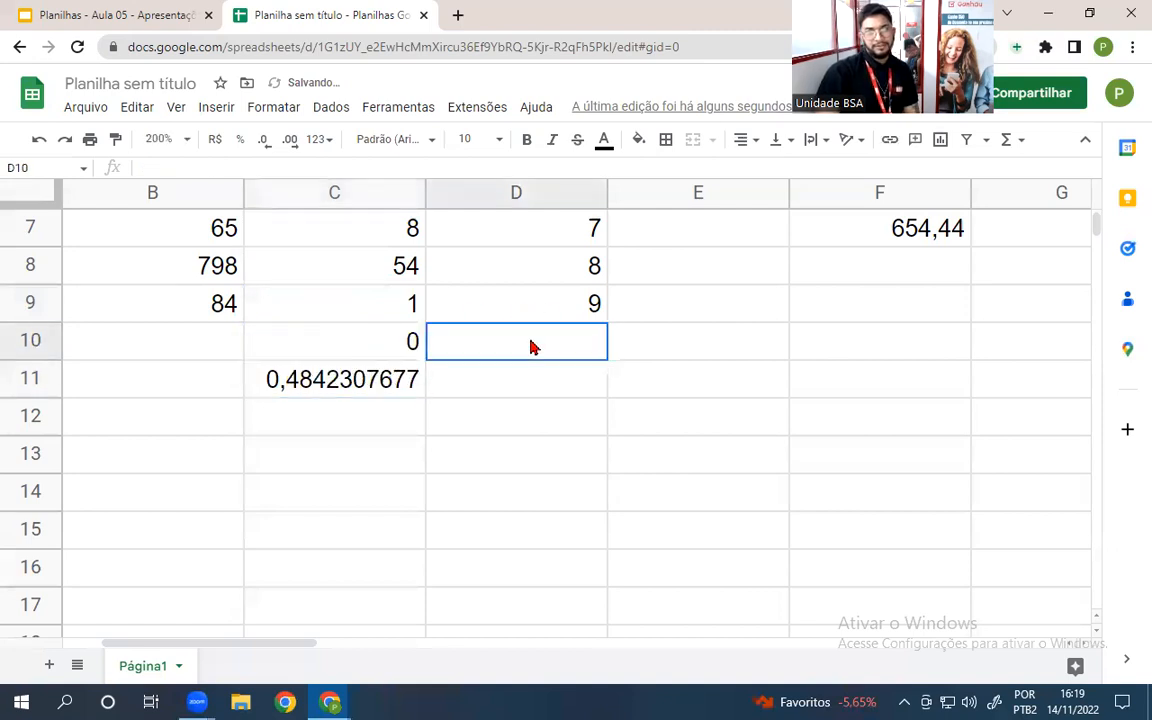
type("5")
key("Return")
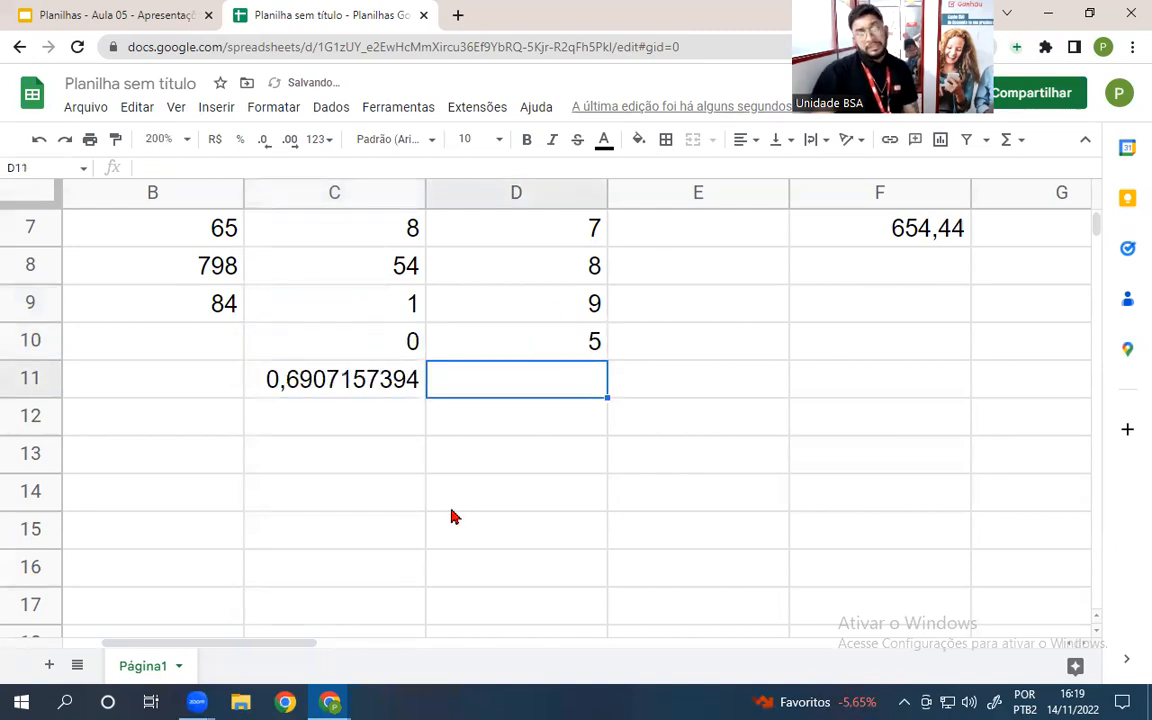
- Enter =ALEATÓRIOENTRE(50;150) in D11, which currently returns 127
type("=")
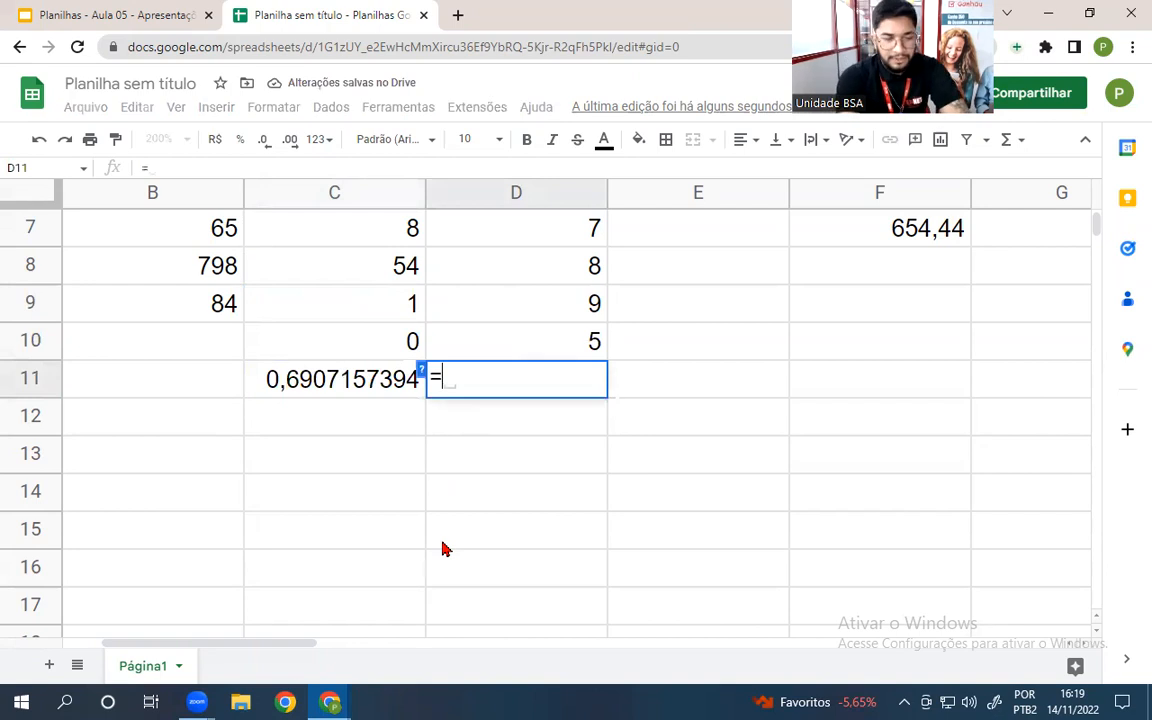
type("alea")
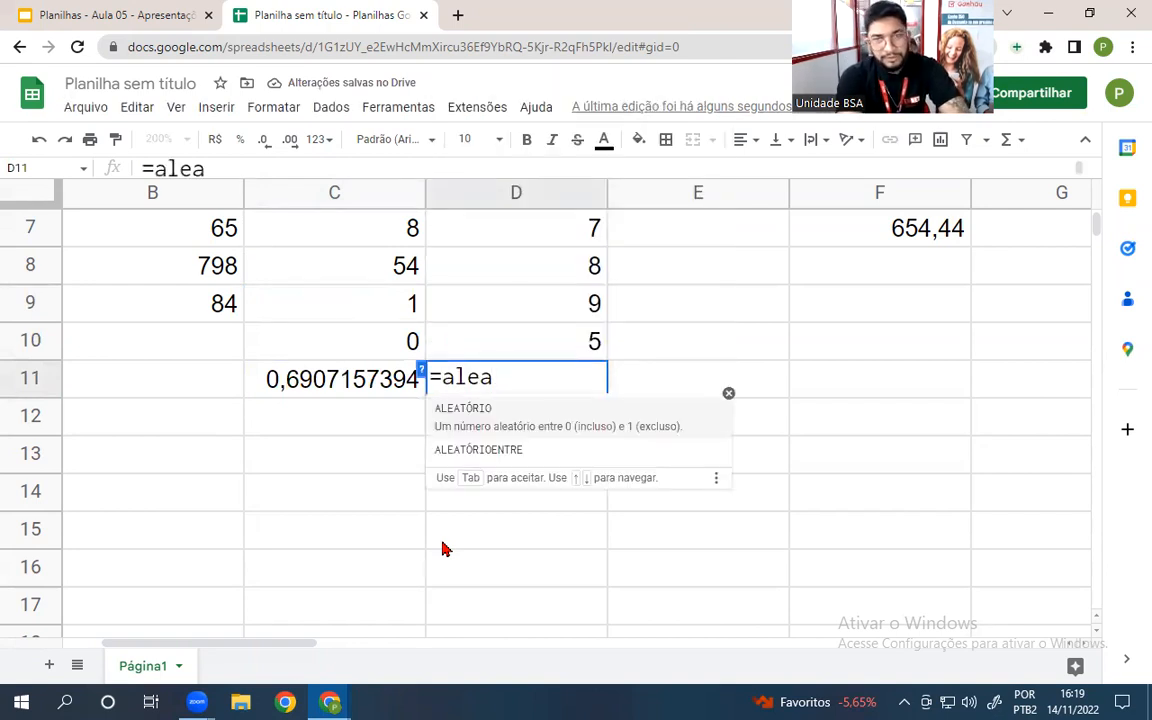
left_click(532, 455)
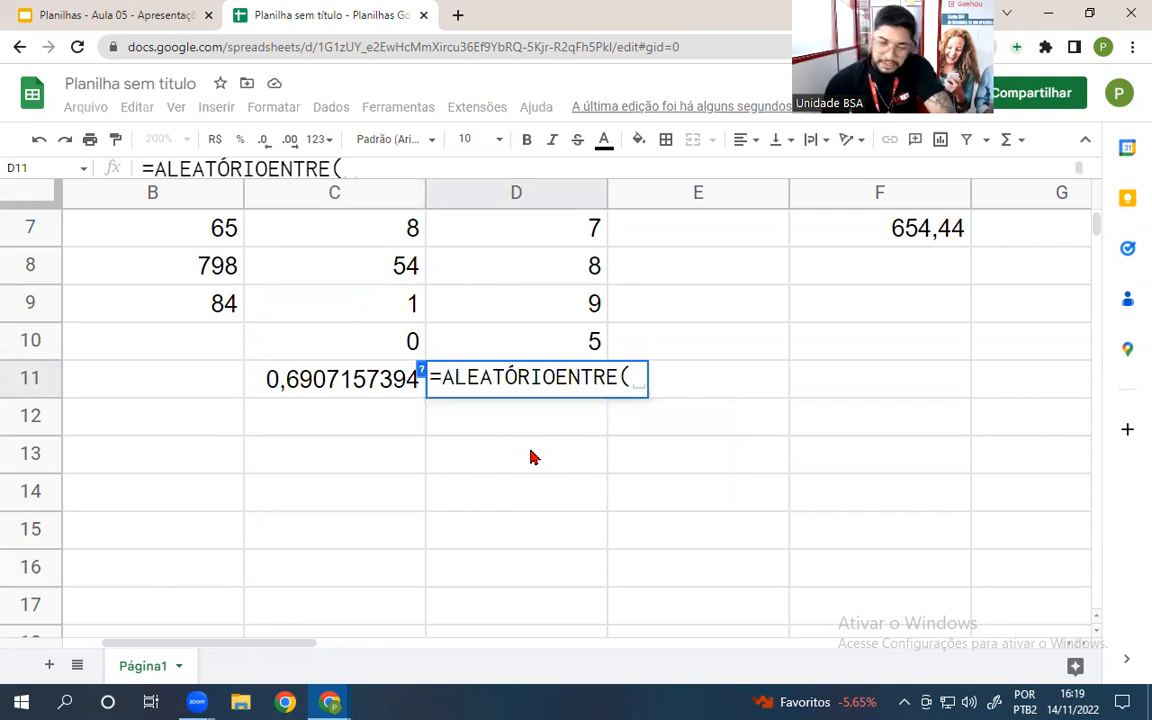
type("50")
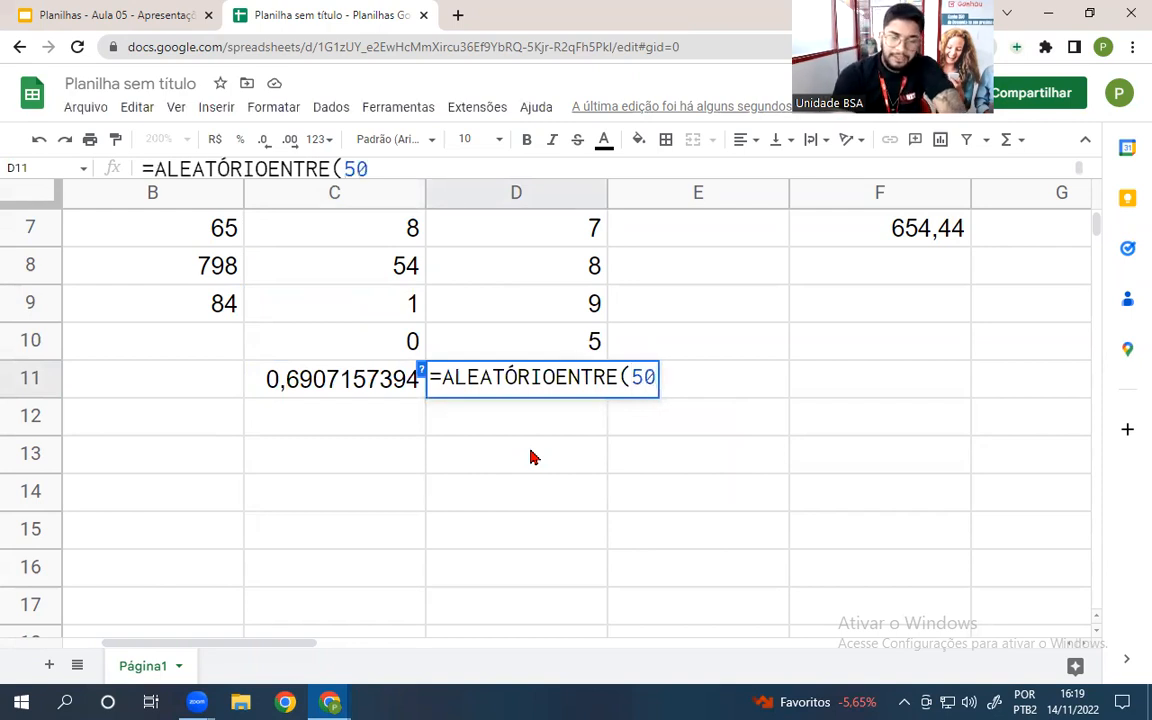
type(";150")
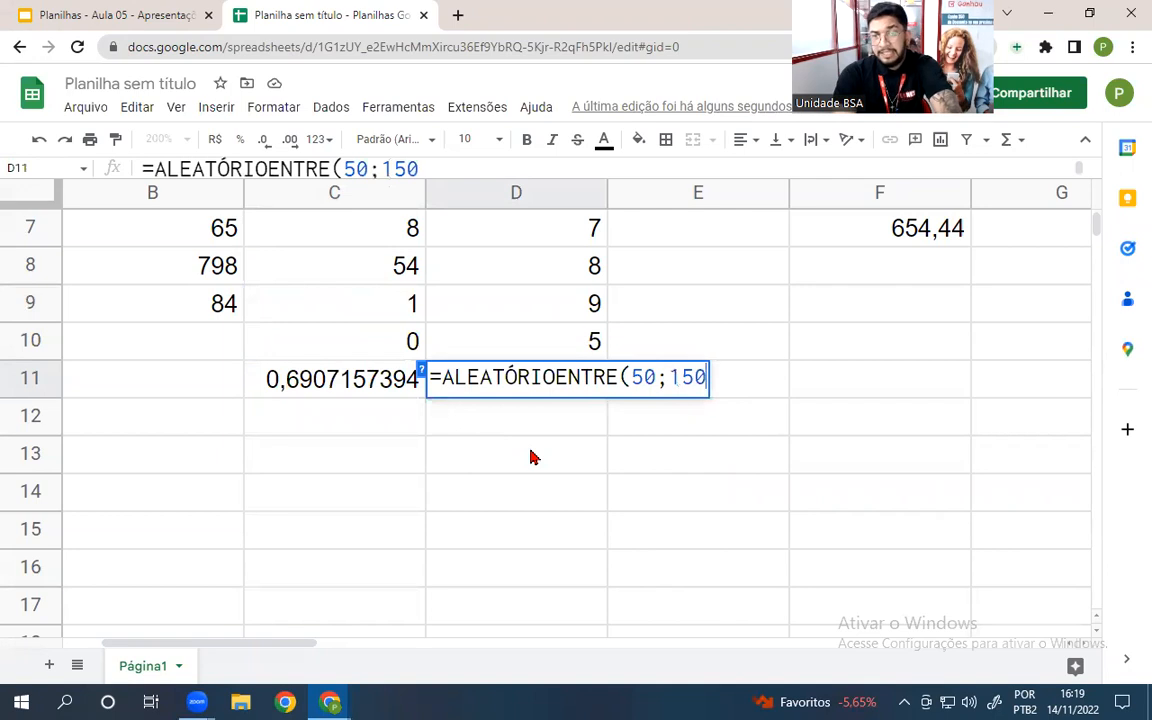
key("Return")
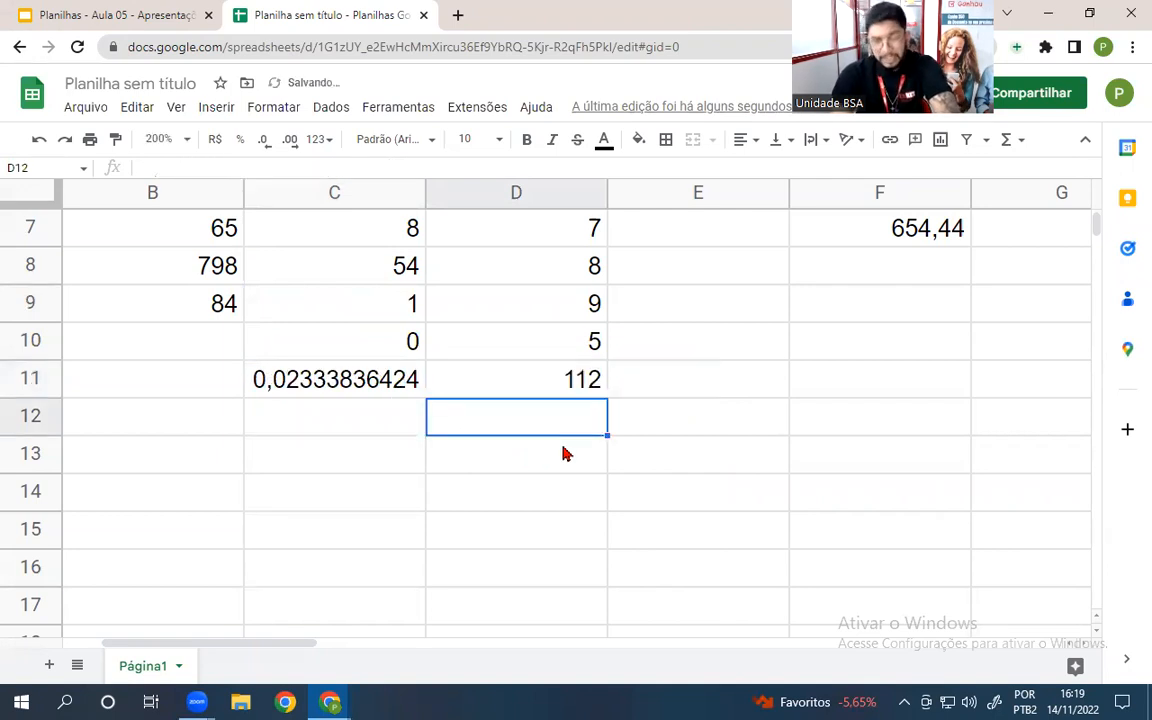
left_click(504, 390)
left_click(652, 332)
- Type placeholder letters sz, as, d, d and h into E10, E9, E7, E11 and E8
type("sz")
key("Return")
key("Down")
left_click(706, 300)
type("as")
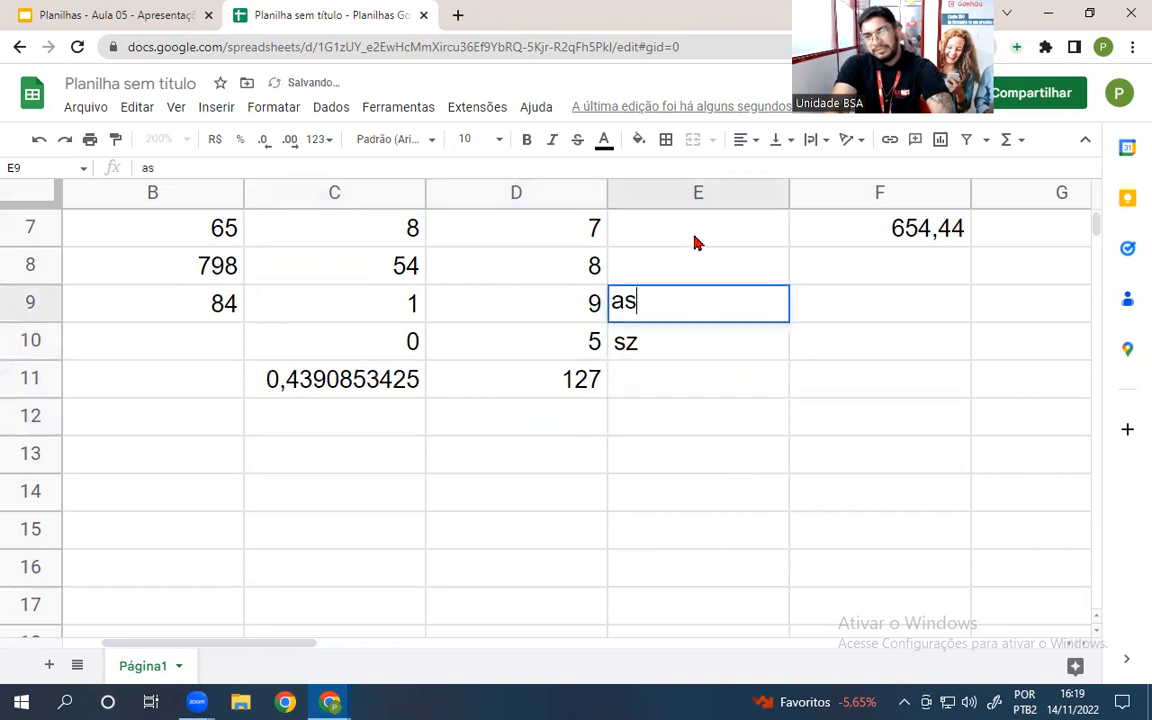
left_click(697, 243)
type("d")
left_click(719, 389)
type("d")
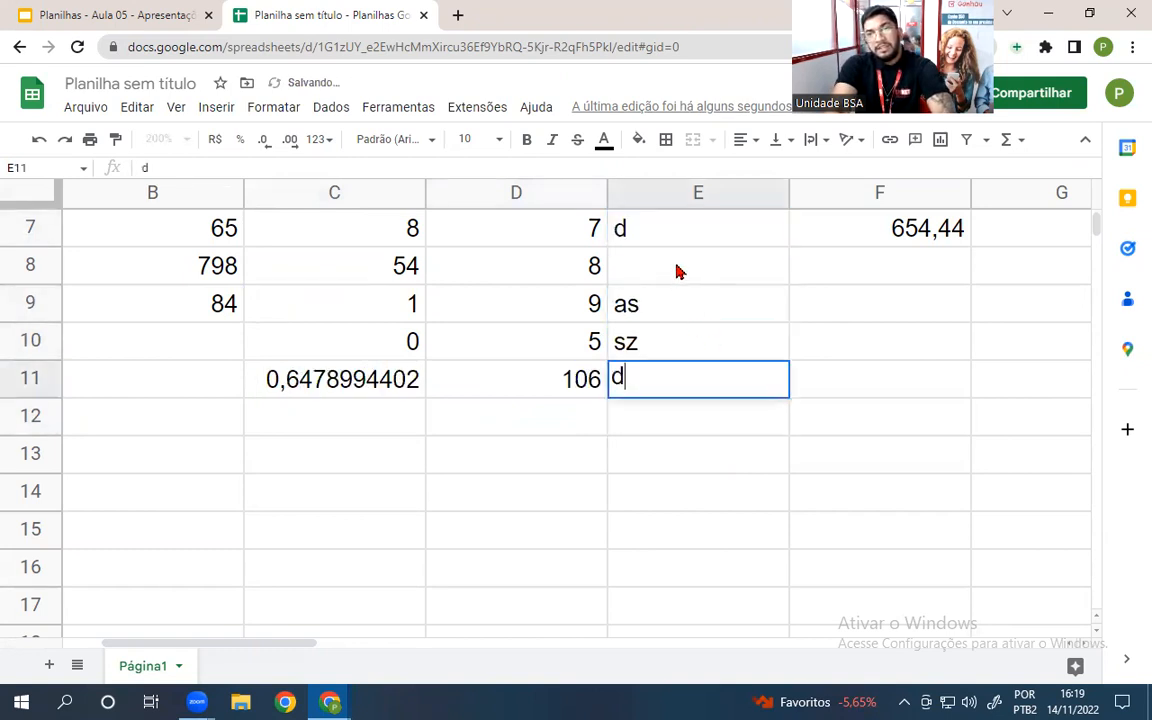
left_click(676, 271)
type("h")
- Type the letter f into every cell of D12:F15
left_click(938, 414)
type("f")
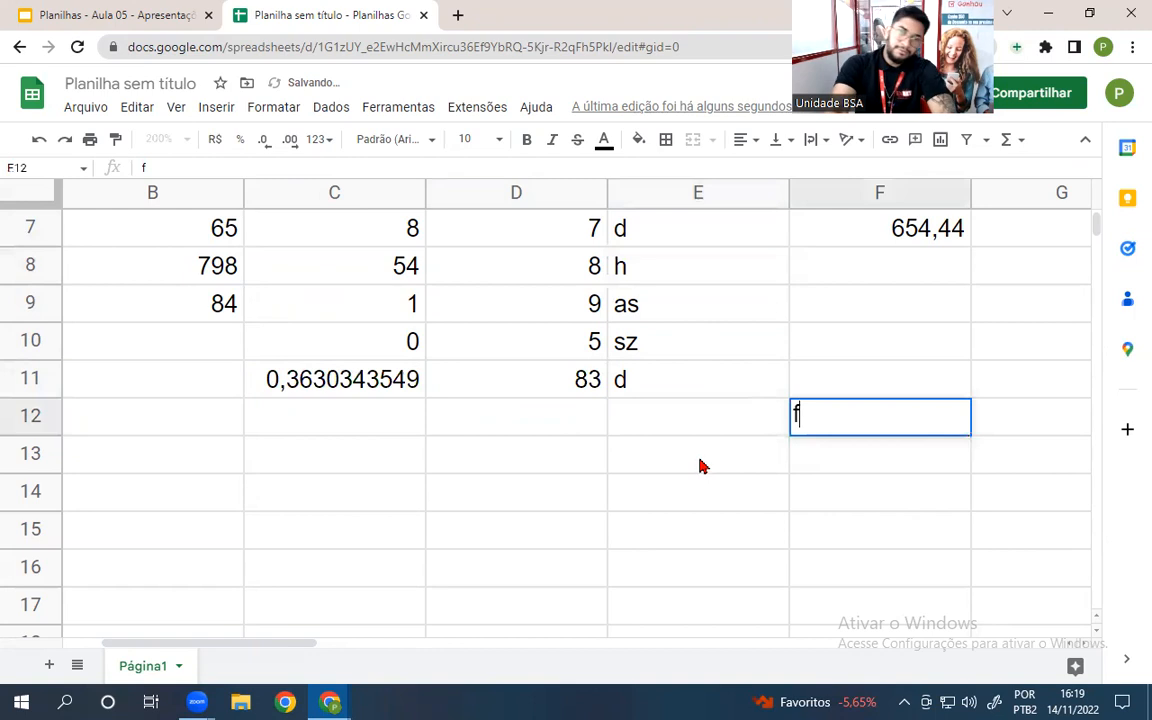
left_click(700, 465)
type("f")
left_click(514, 450)
type("f")
left_click(507, 410)
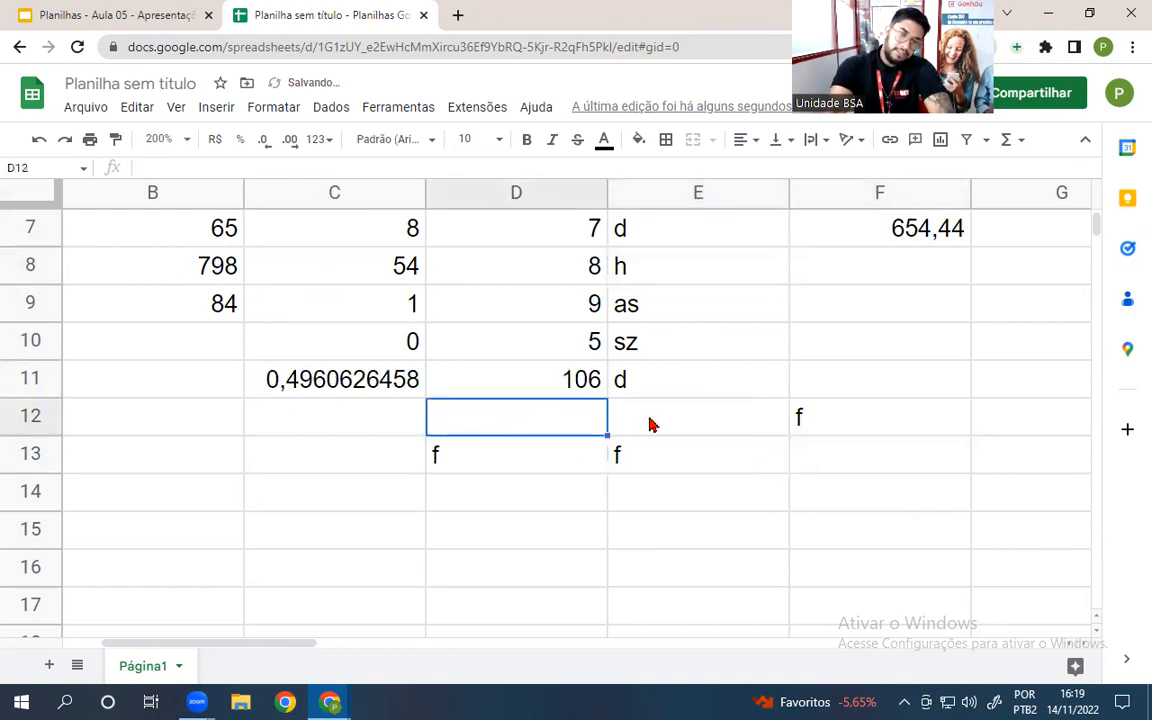
type("f")
left_click(665, 423)
type("f")
left_click(663, 535)
type("f")
left_click(449, 509)
type("f")
left_click(470, 532)
type("f")
left_click(663, 501)
type("f")
left_click(843, 500)
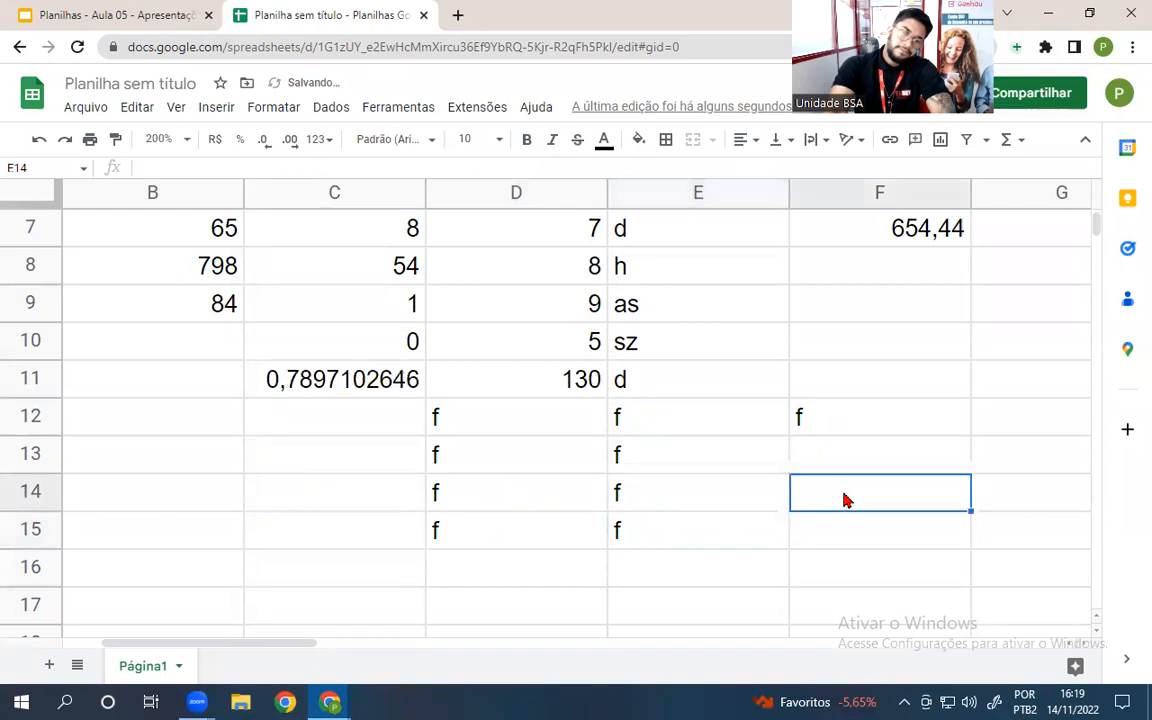
type("f")
left_click(841, 465)
type("f")
left_click(856, 535)
type("f")
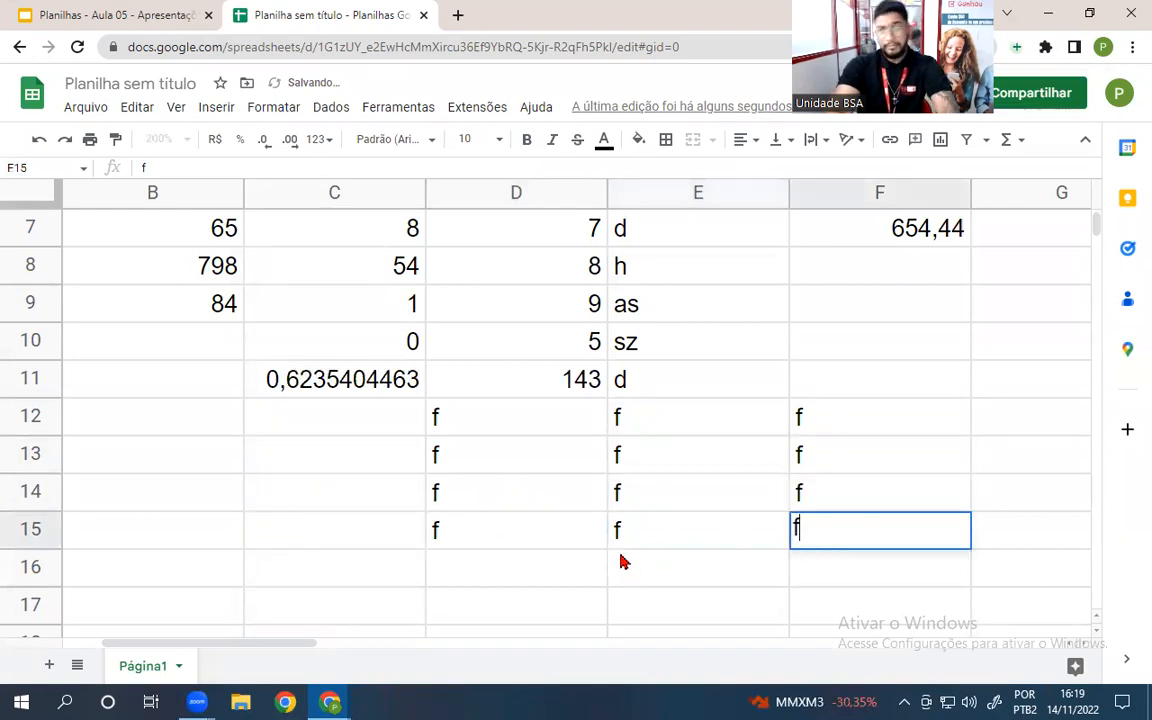
key("Return")
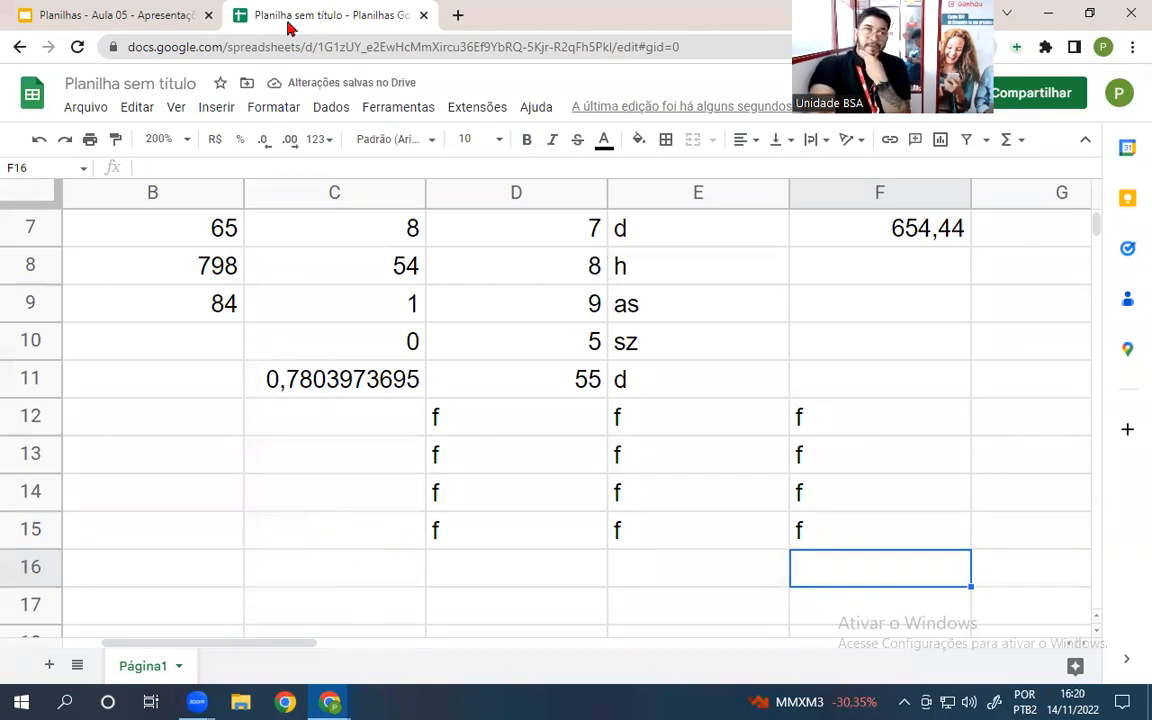
left_click(167, 17)
- Show slide 16, Função de Raiz, then return to the Planilha sem título spreadsheet
scroll(120, 380, "down", 3)
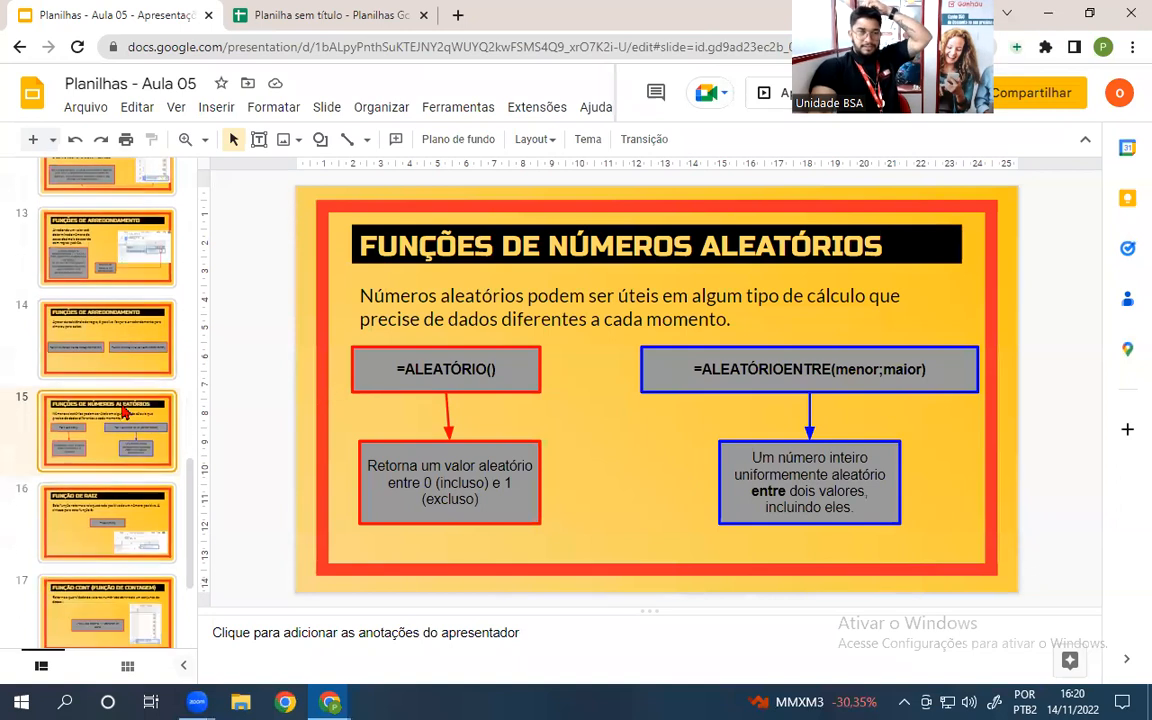
left_click(100, 325)
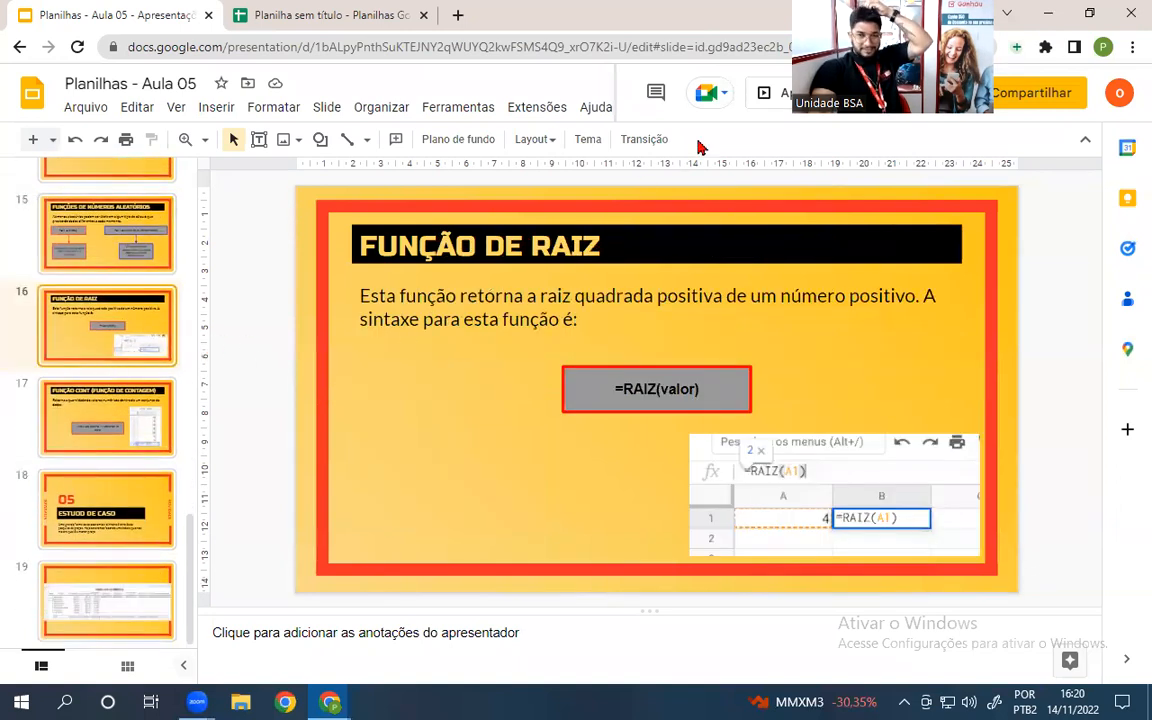
left_click(320, 12)
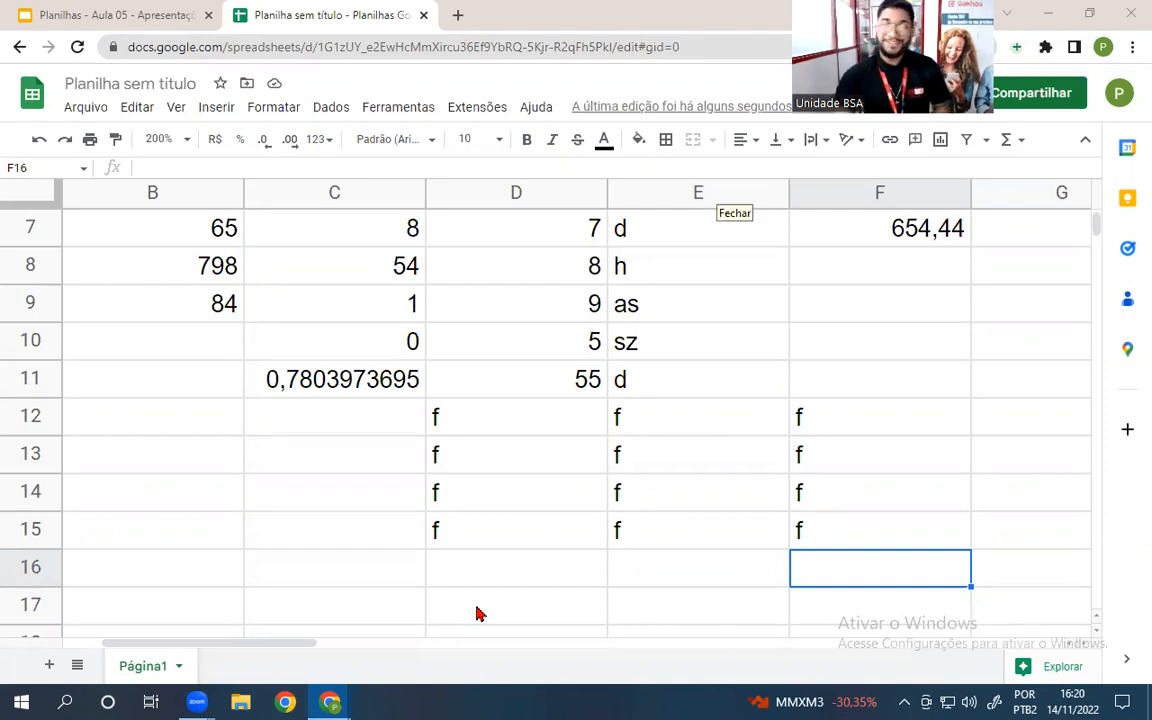
- Enter =RAIZ(D9) in F10, returning 3
left_click(882, 354)
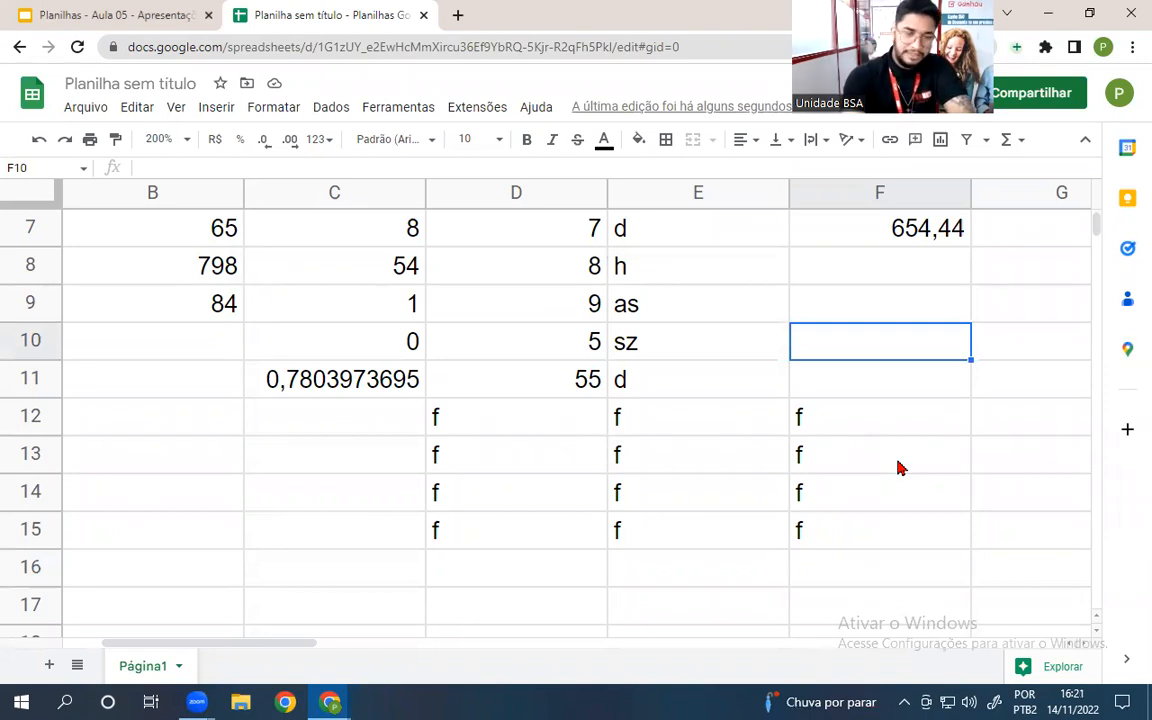
type("=raiz(")
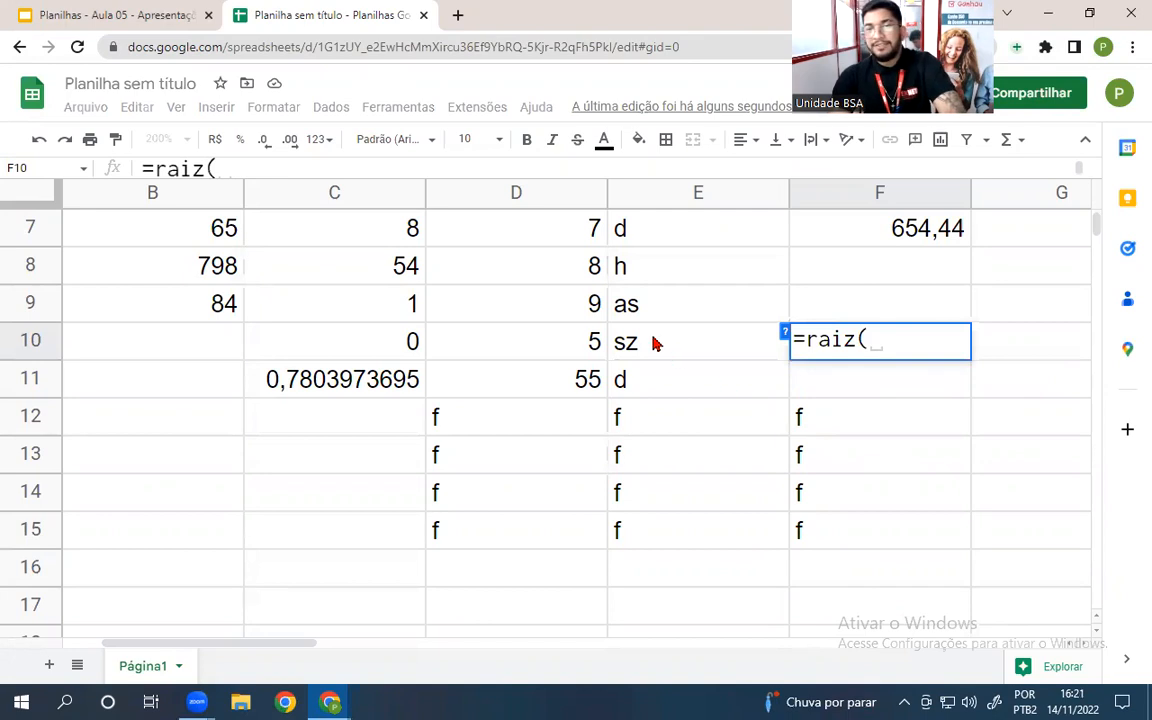
left_click(572, 308)
key("Return")
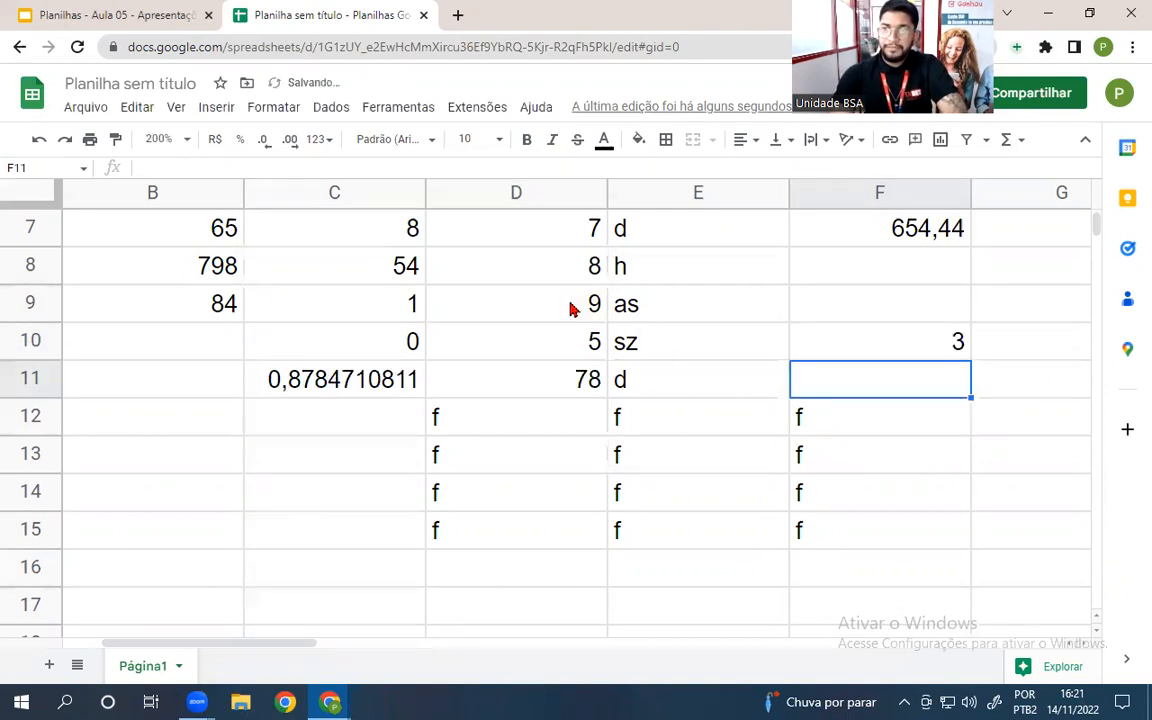
left_click(950, 341)
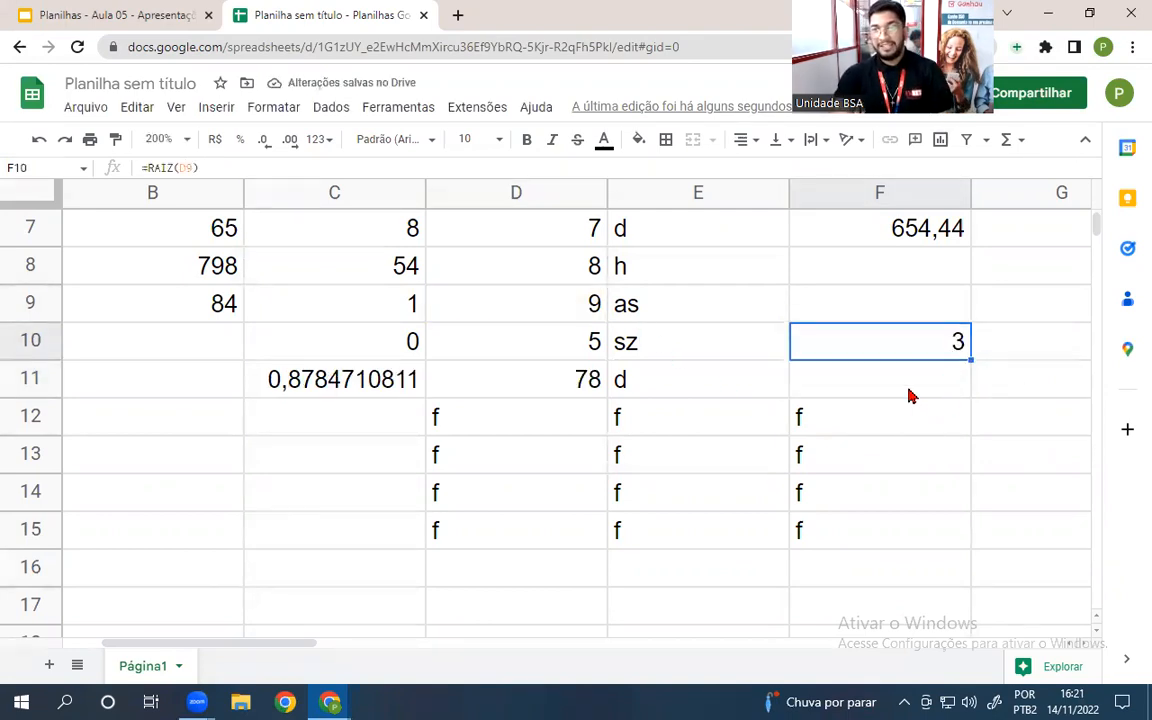
- Enter =RAIZ(256) in F11, returning 16
left_click(907, 392)
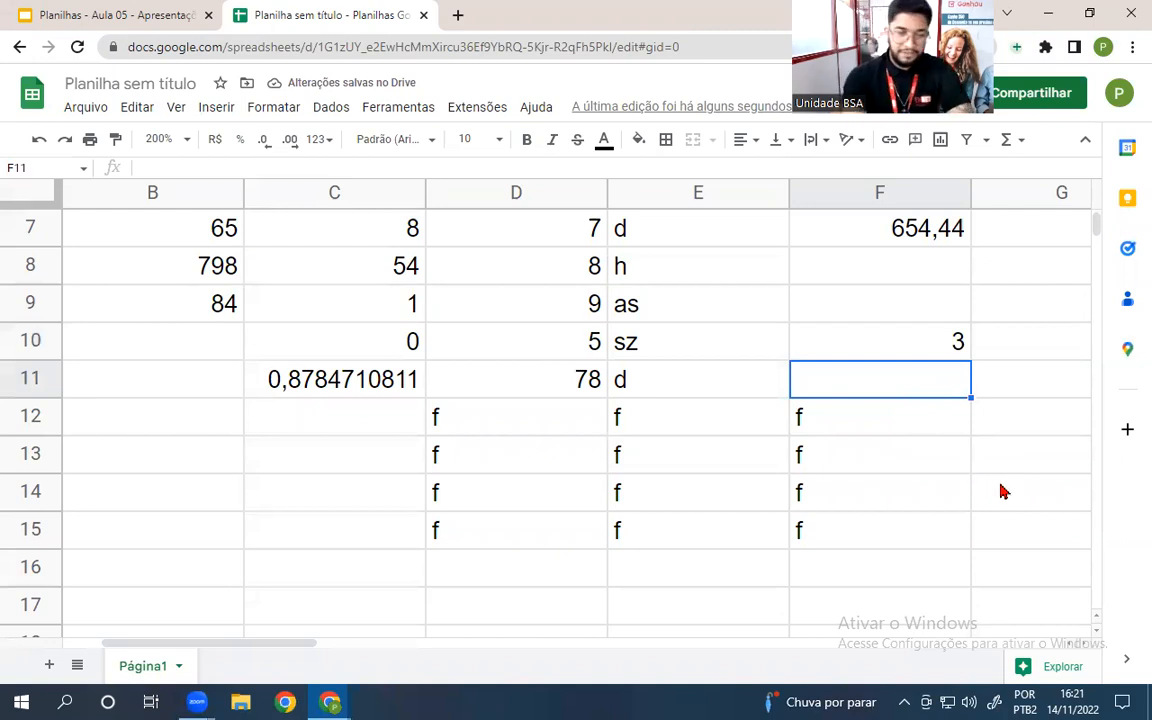
type("=raiz")
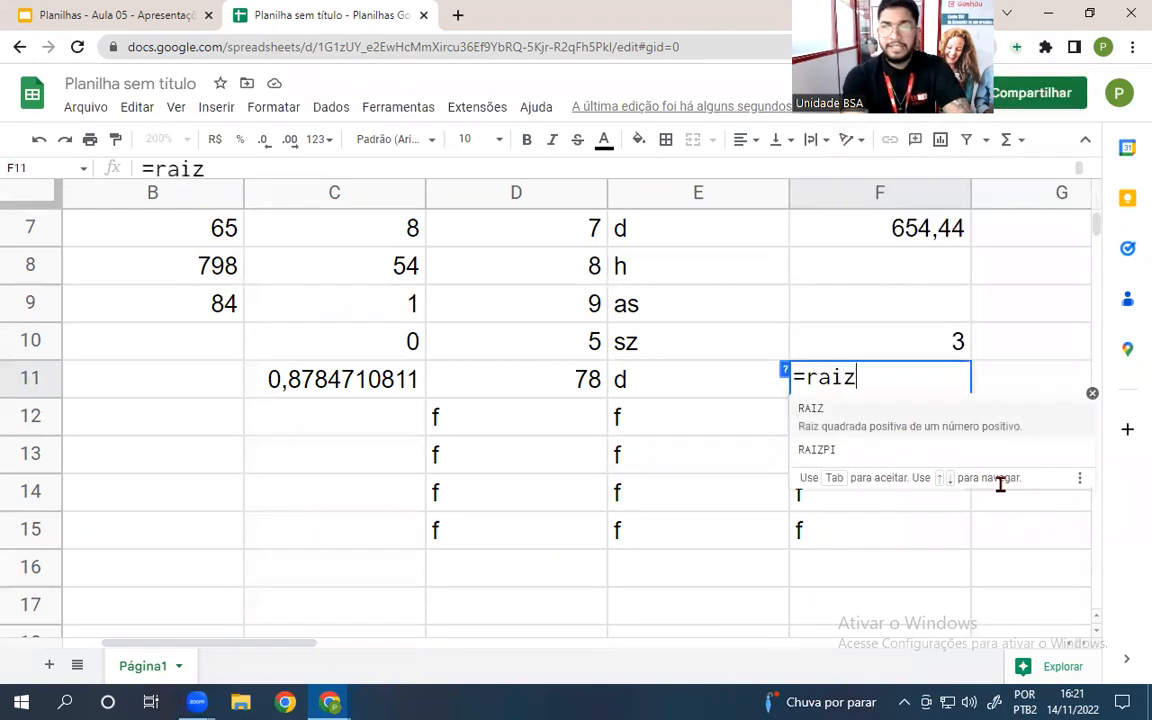
type("(256")
key("Return")
left_click(893, 377)
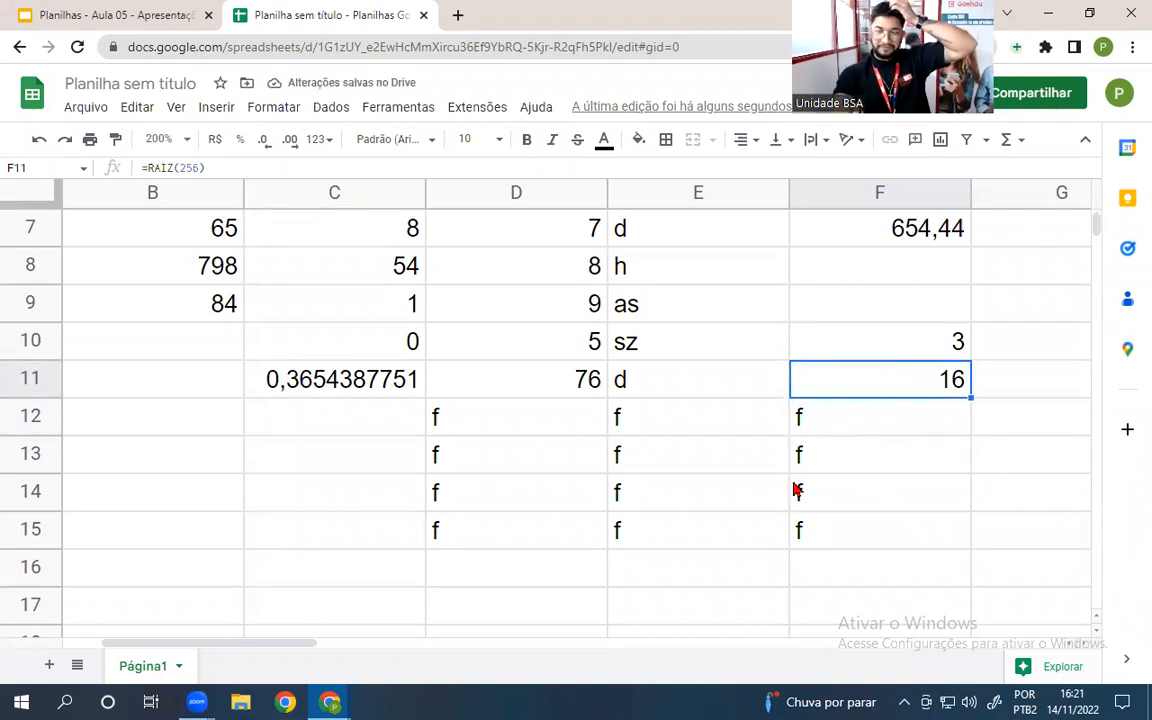
key("Up")
key("Up")
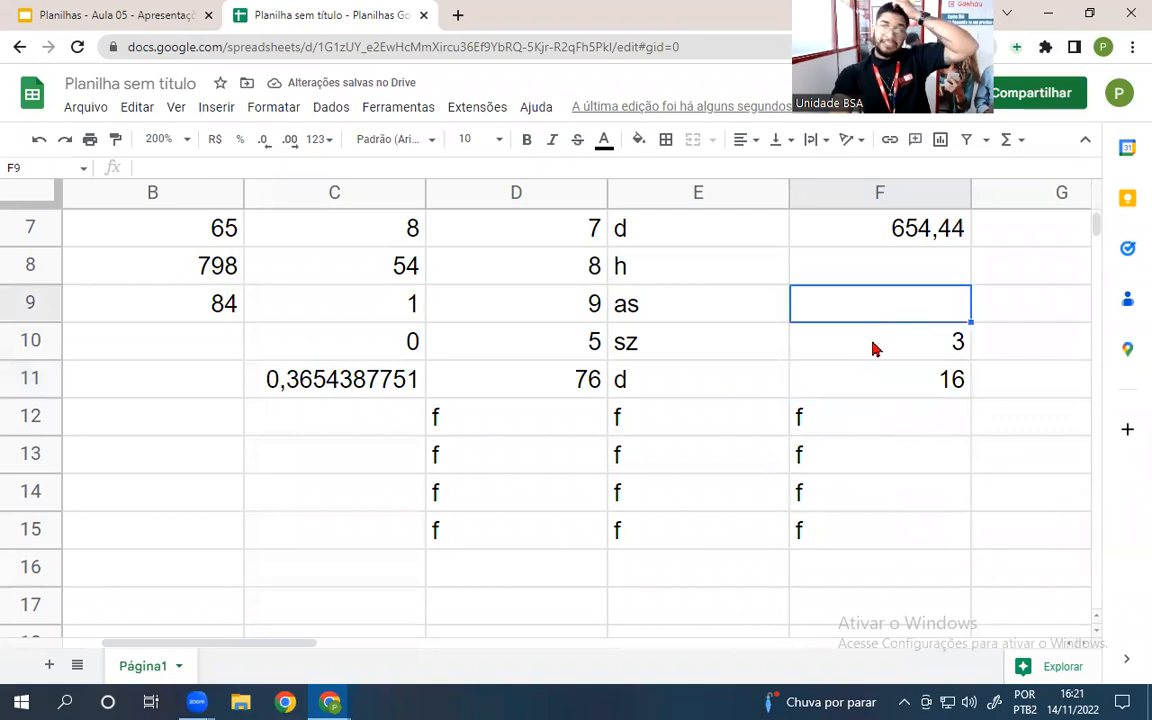
- Enter =RAIZ(1024) in F9, returning 32
type("=raiz")
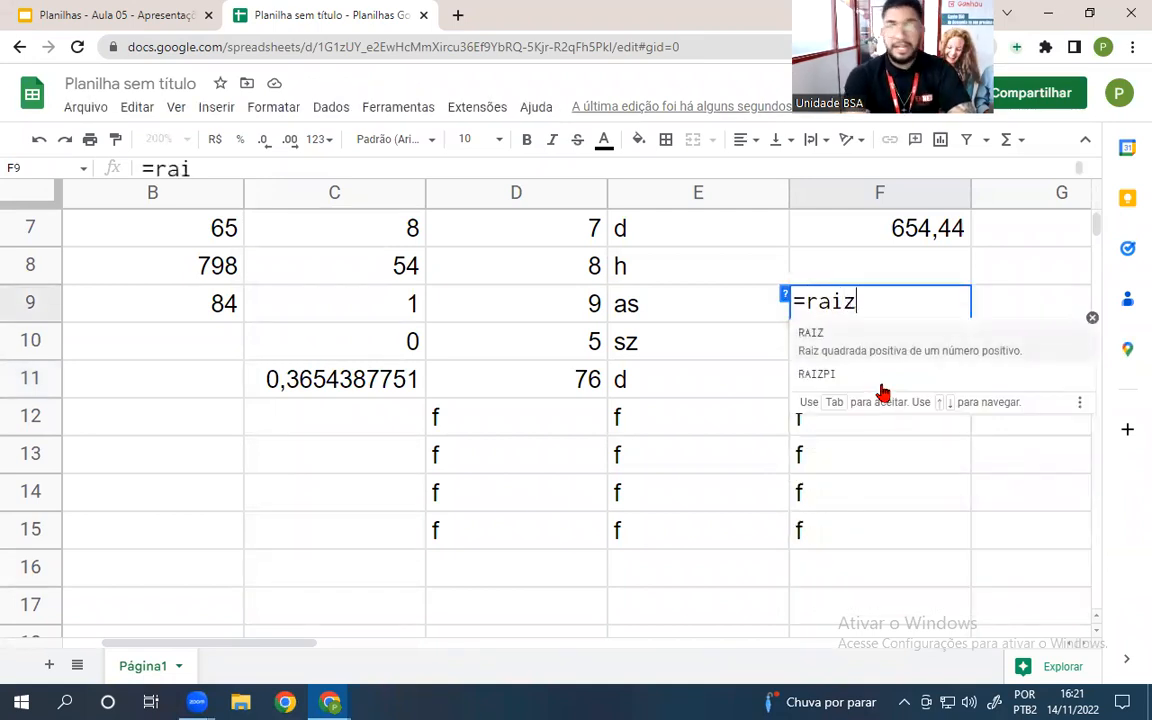
type("(")
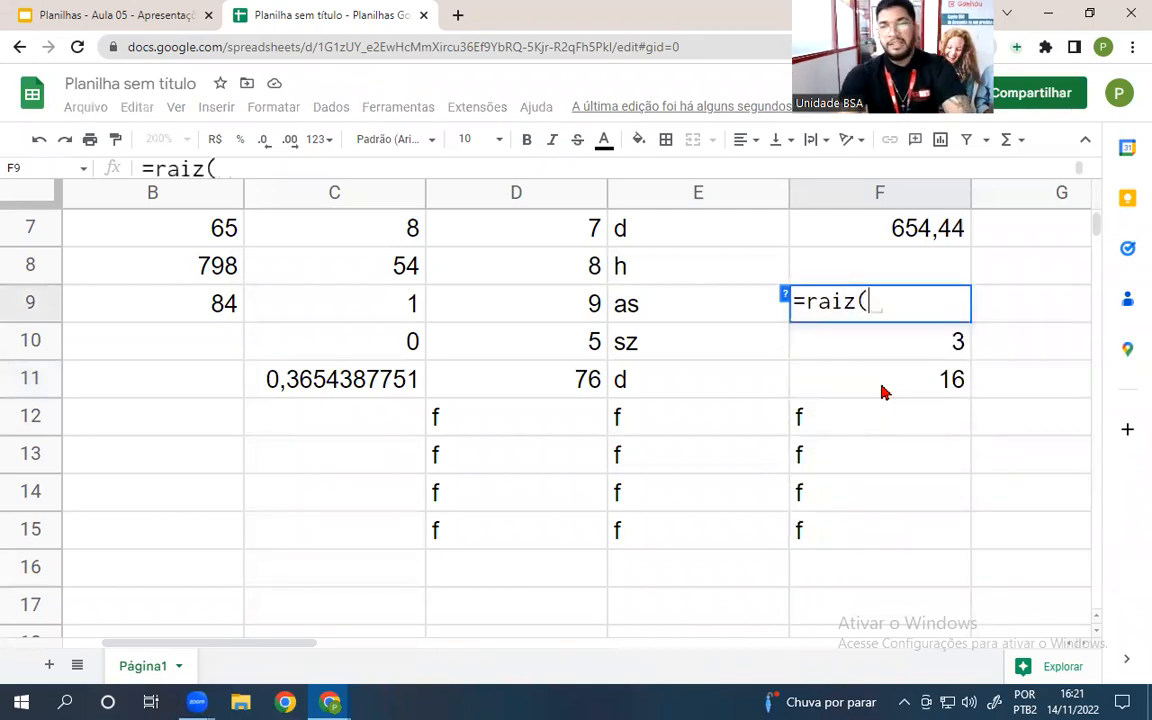
type("1024")
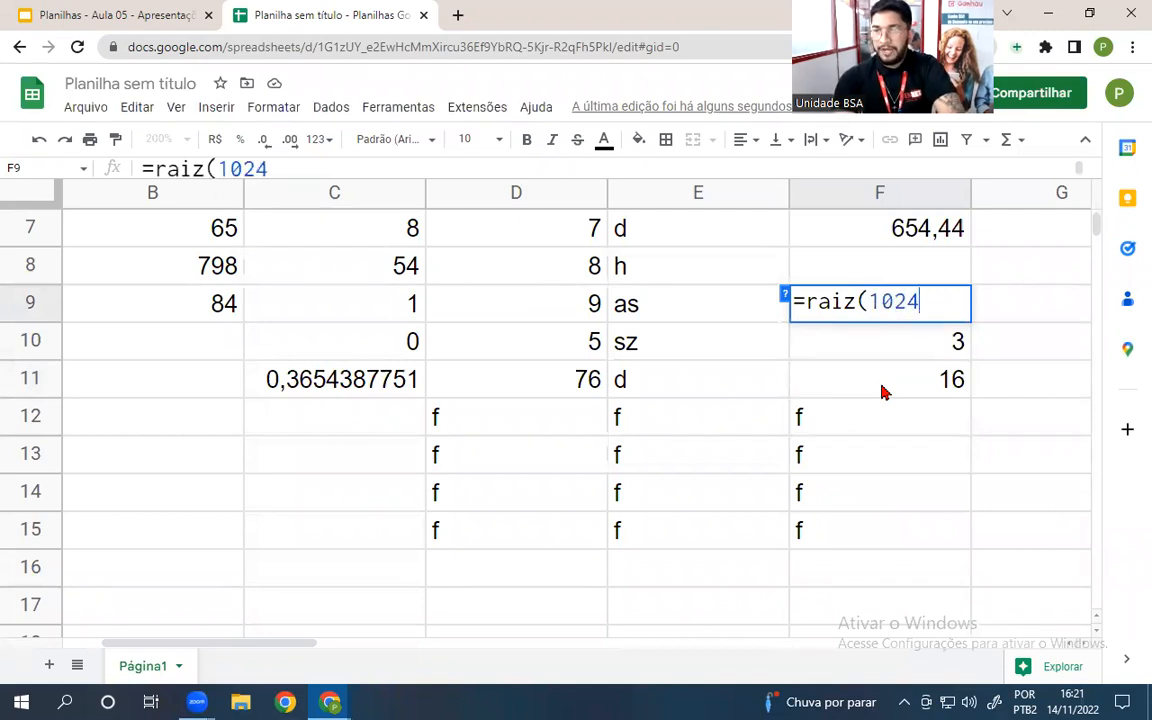
key("Return")
left_click(905, 303)
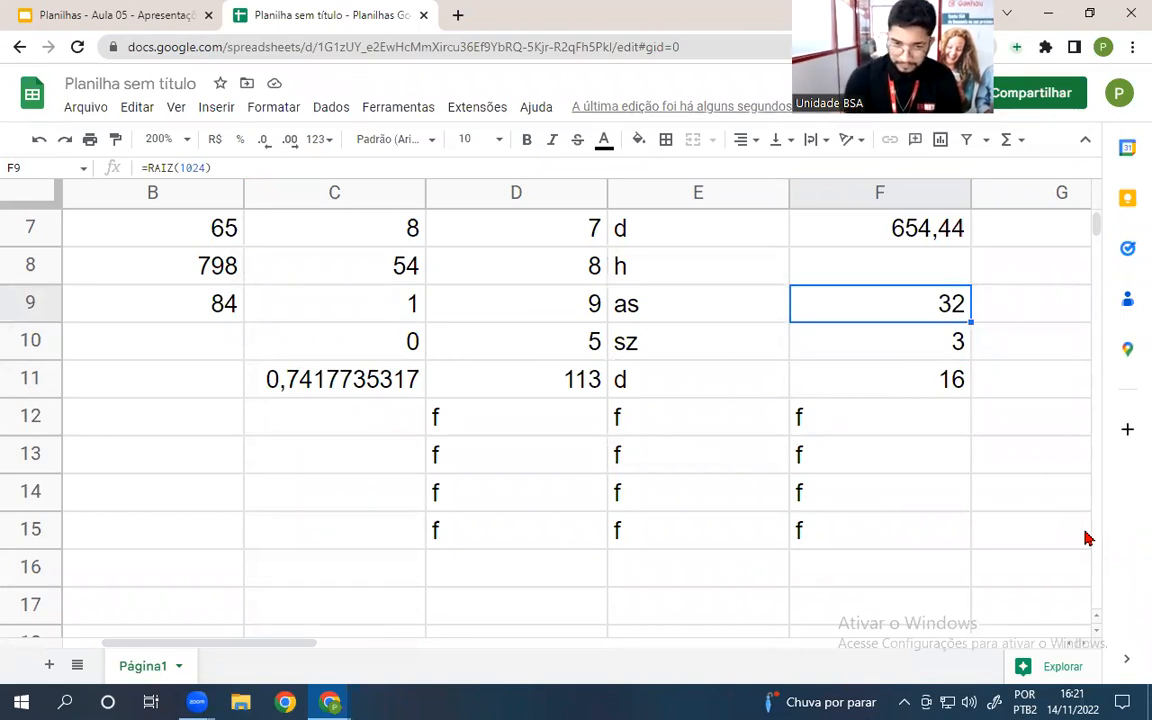
- Enter =RAIZ(512) in F8, giving 22,627417, then present the lesson slides
left_click(884, 276)
type("=")
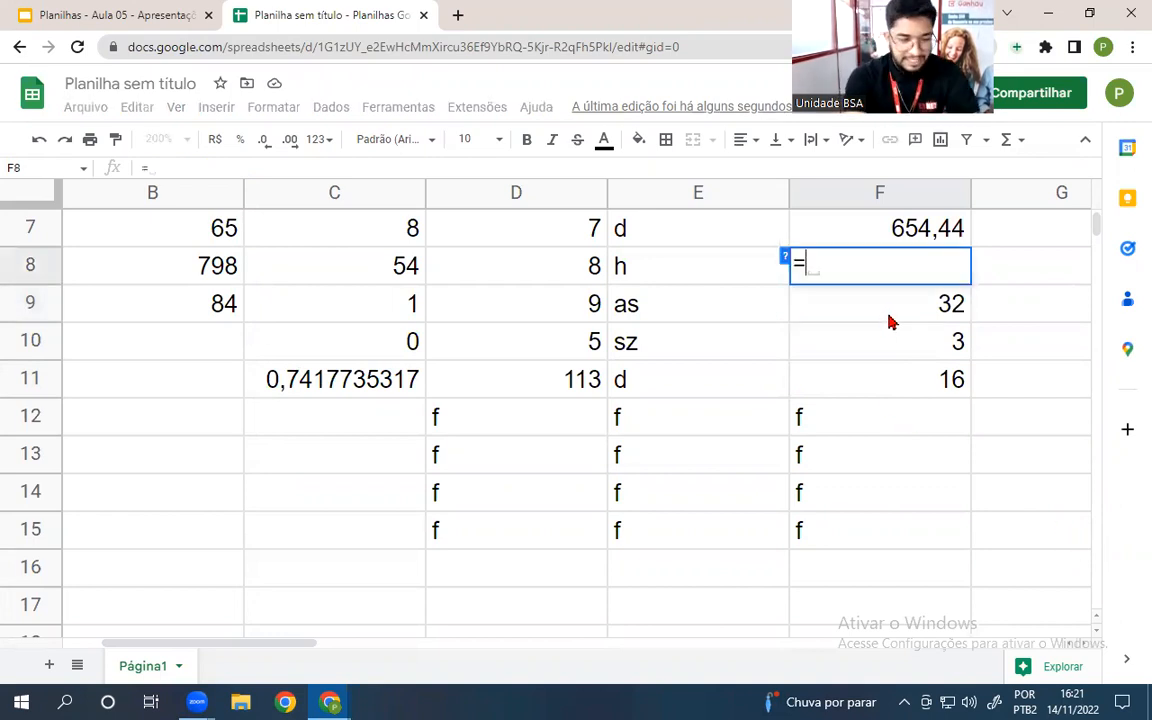
type("raiz")
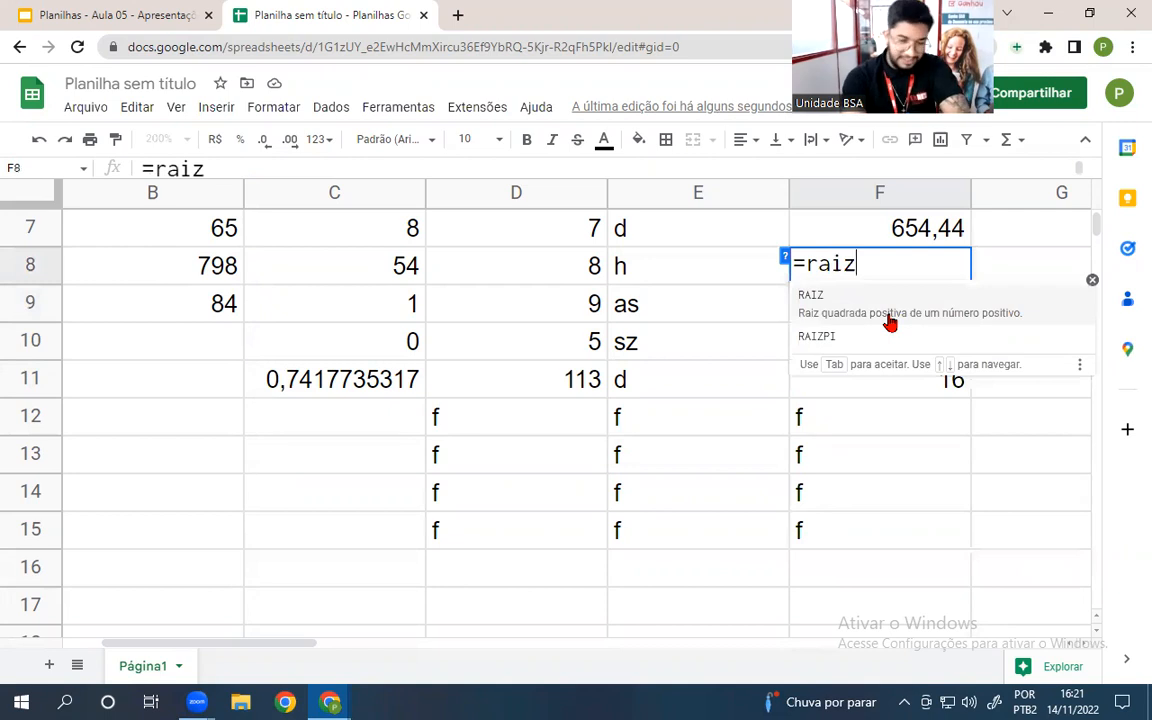
type("(")
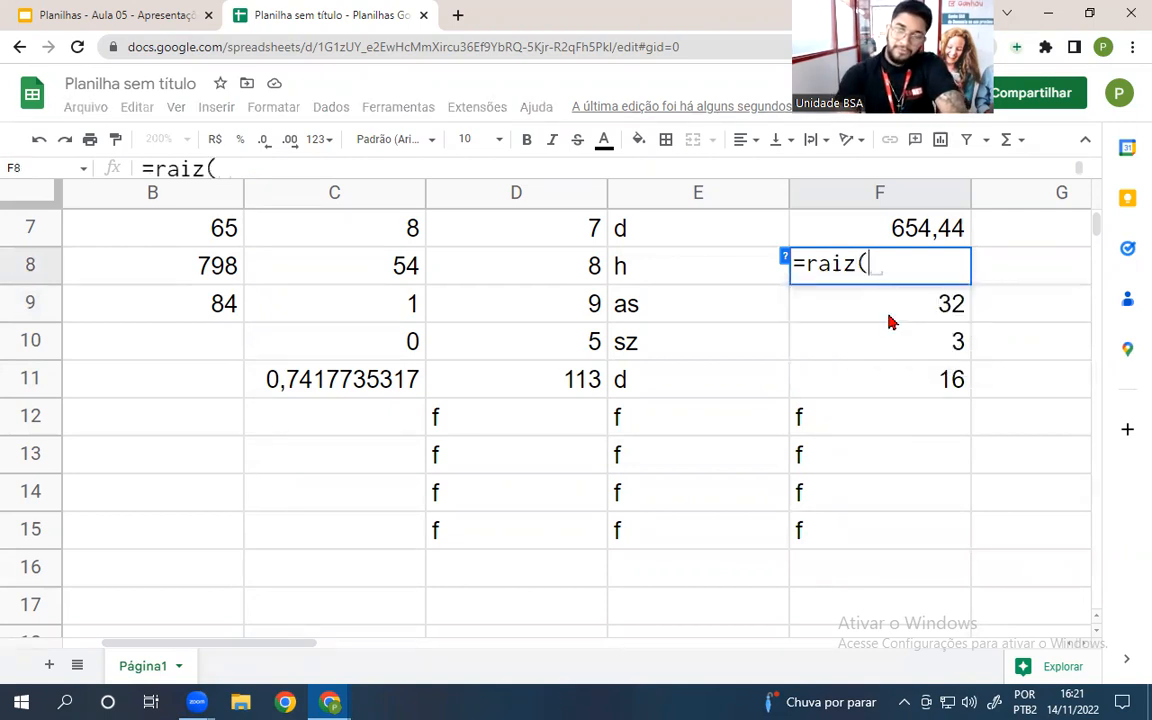
type("546")
key("BackSpace")
key("BackSpace")
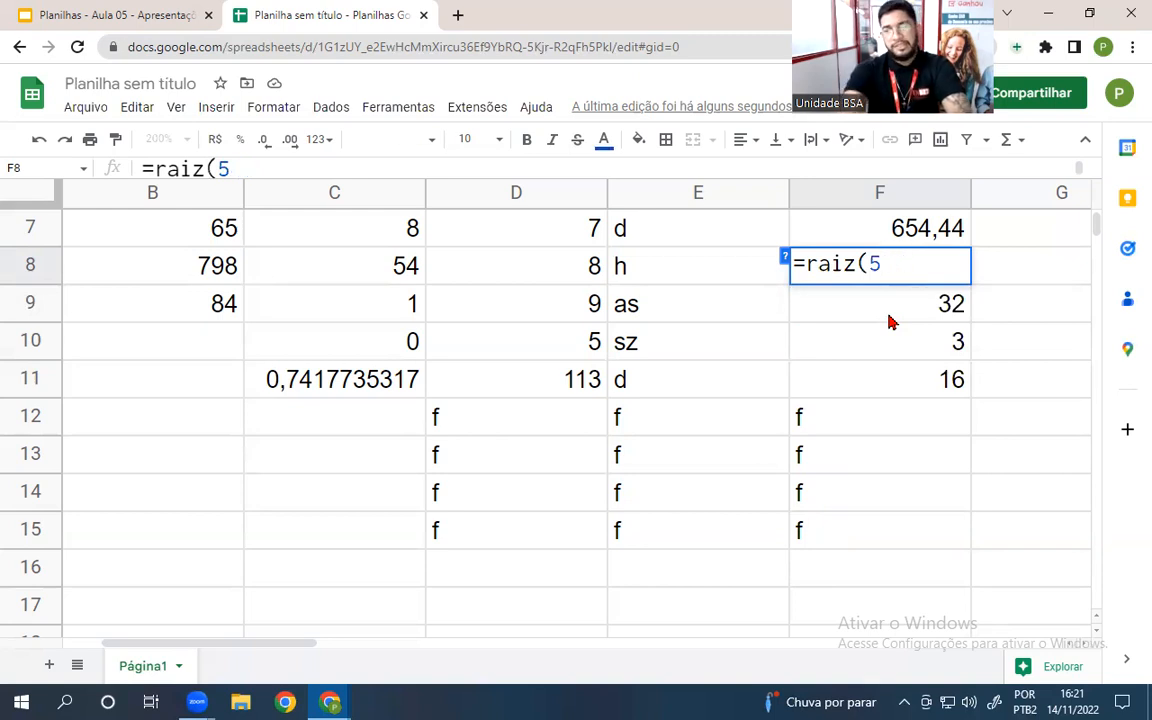
type("12")
key("Return")
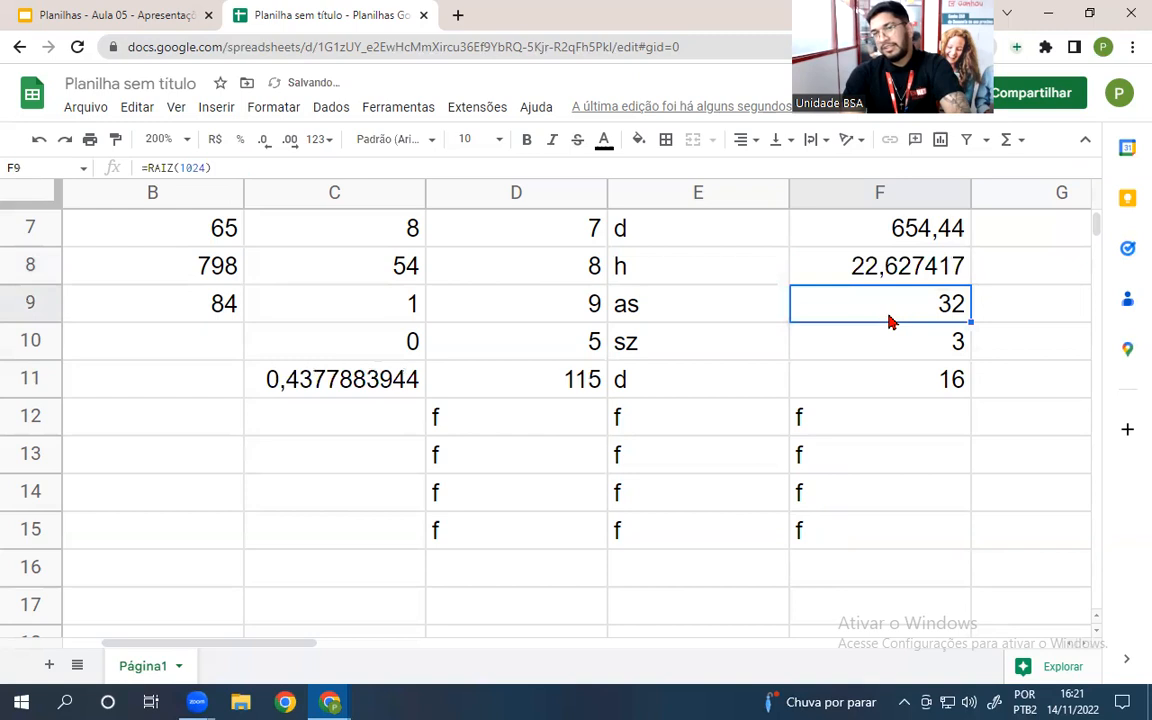
left_click(874, 270)
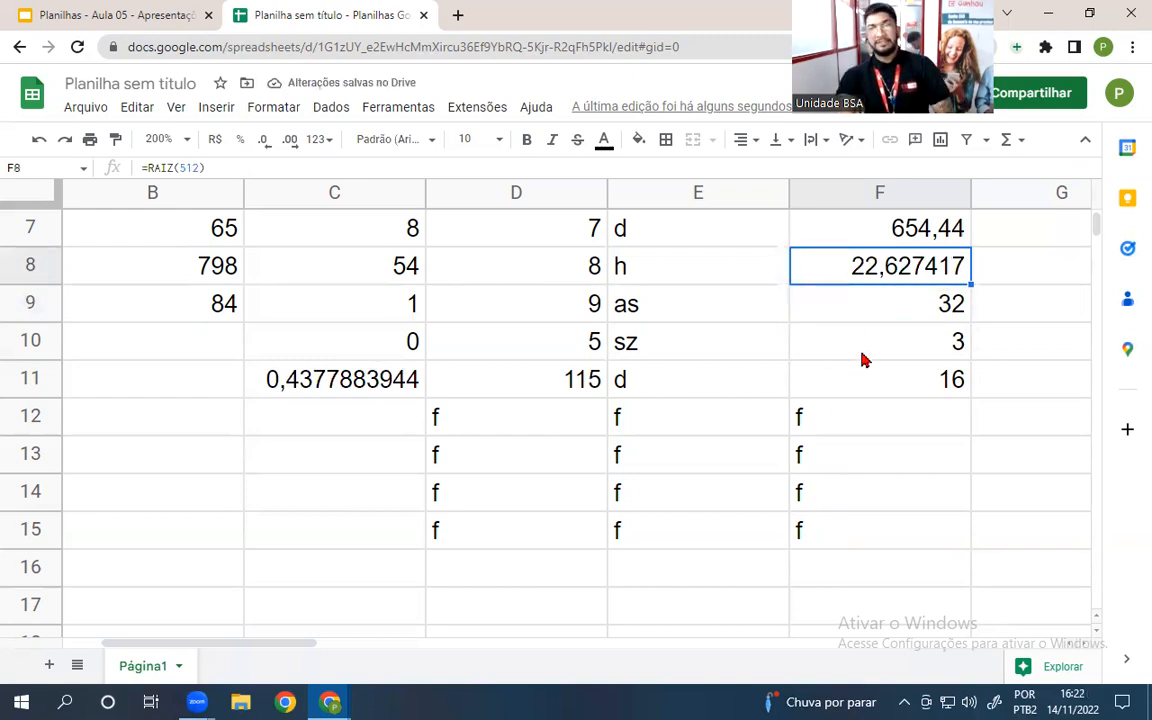
key("Down")
key("Down")
key("Down")
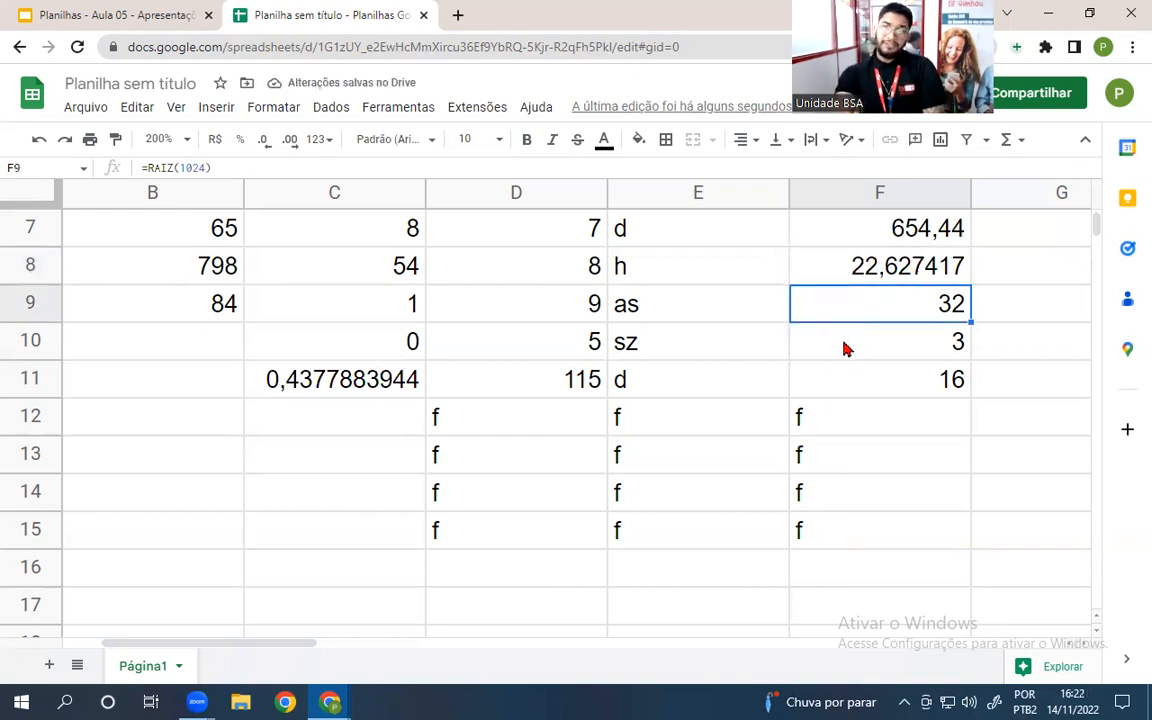
left_click(851, 274)
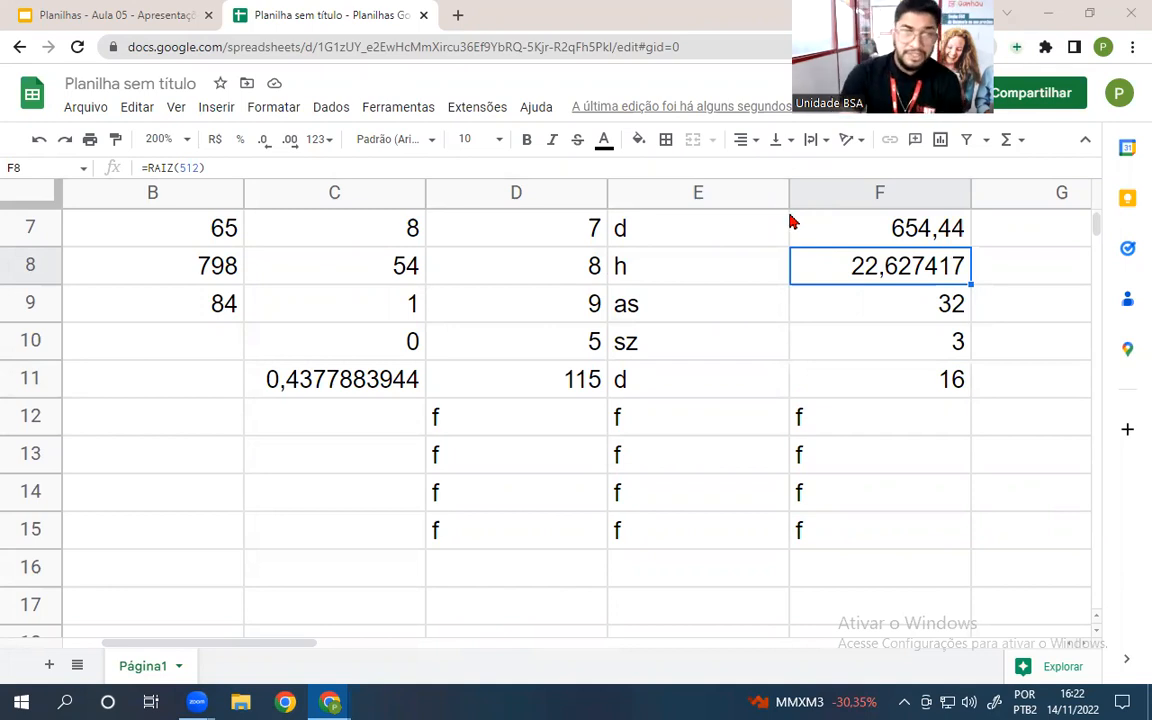
left_click(92, 12)
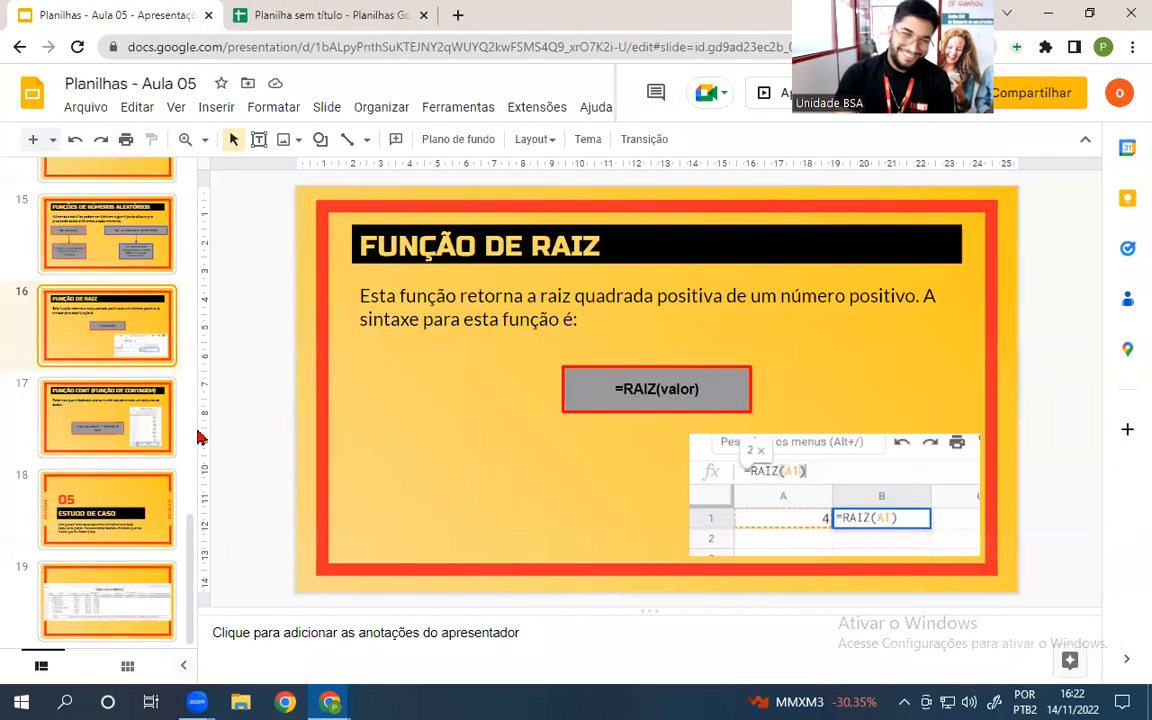
left_click(765, 92)
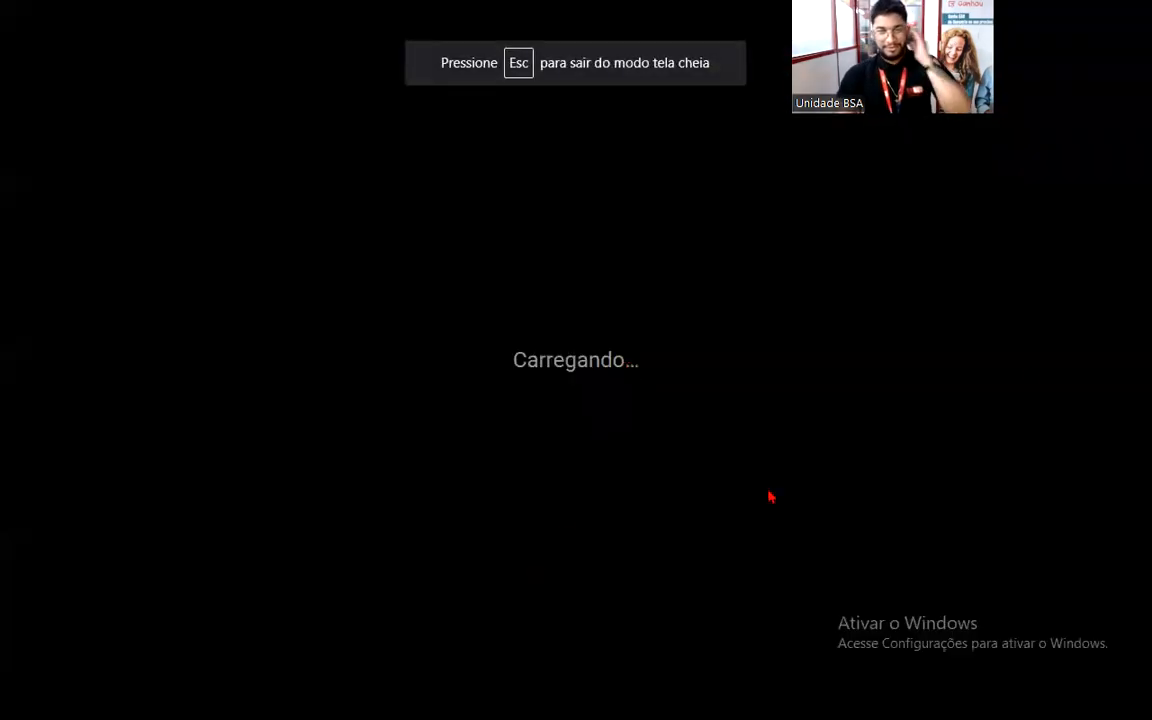
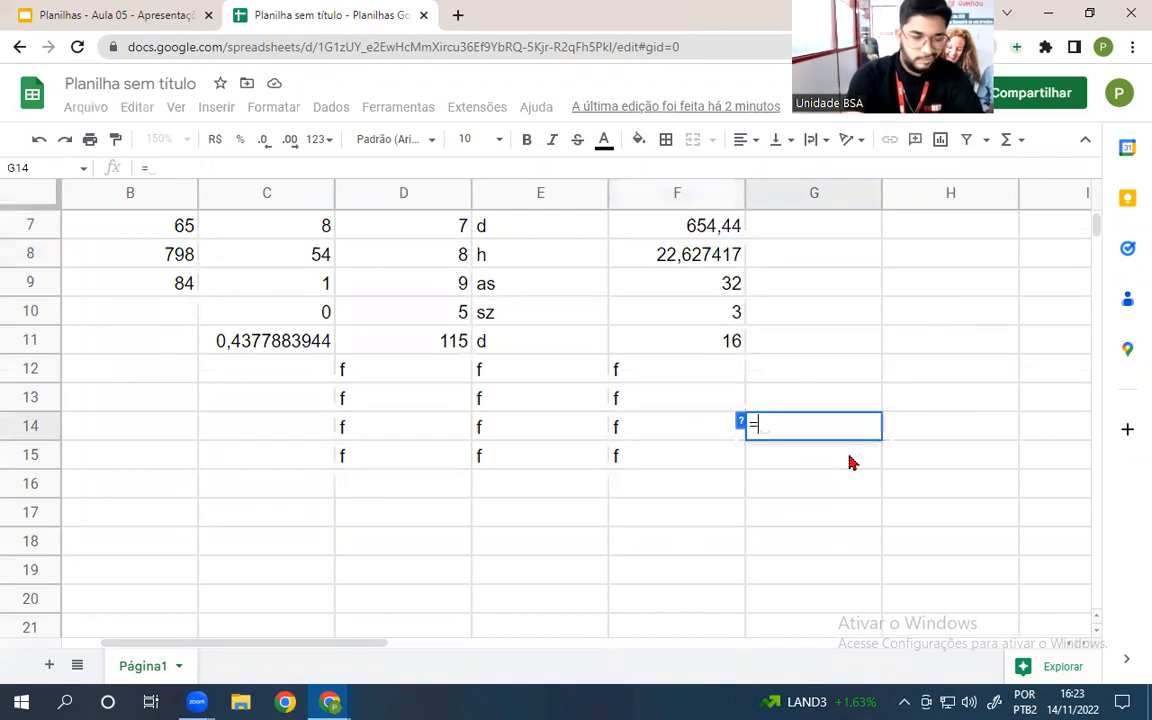
- In G14, enter a count formula over B7:F15, typed as =cont.num(
type(".")
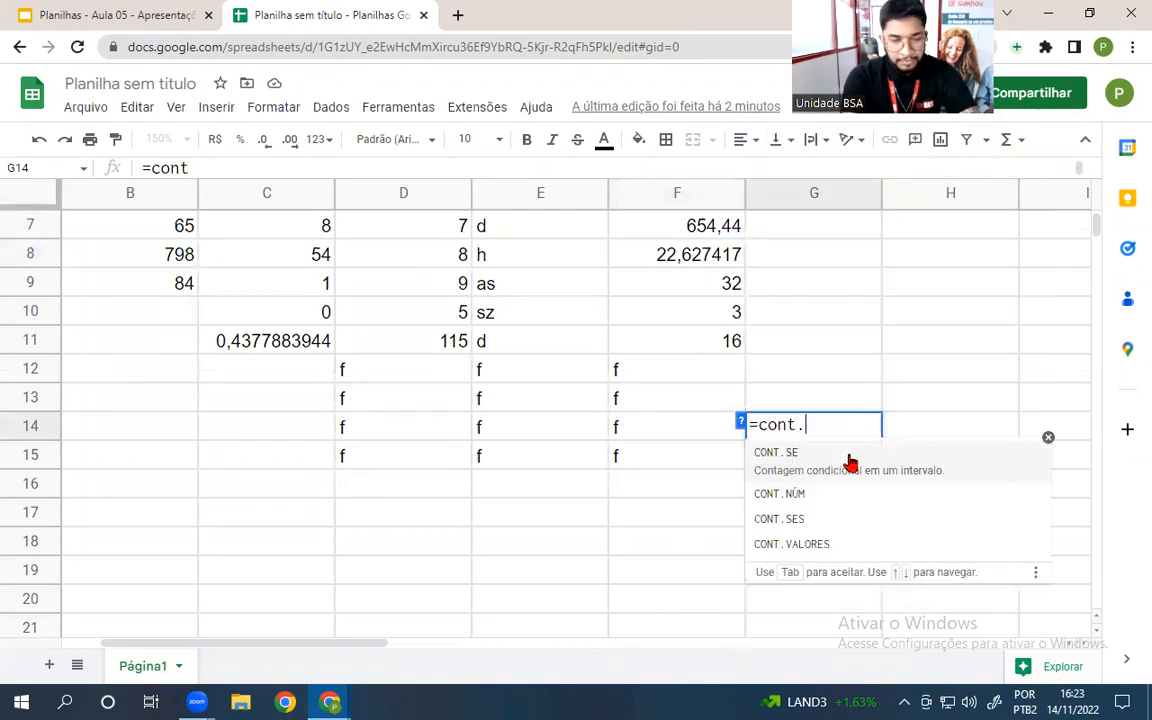
type("num(")
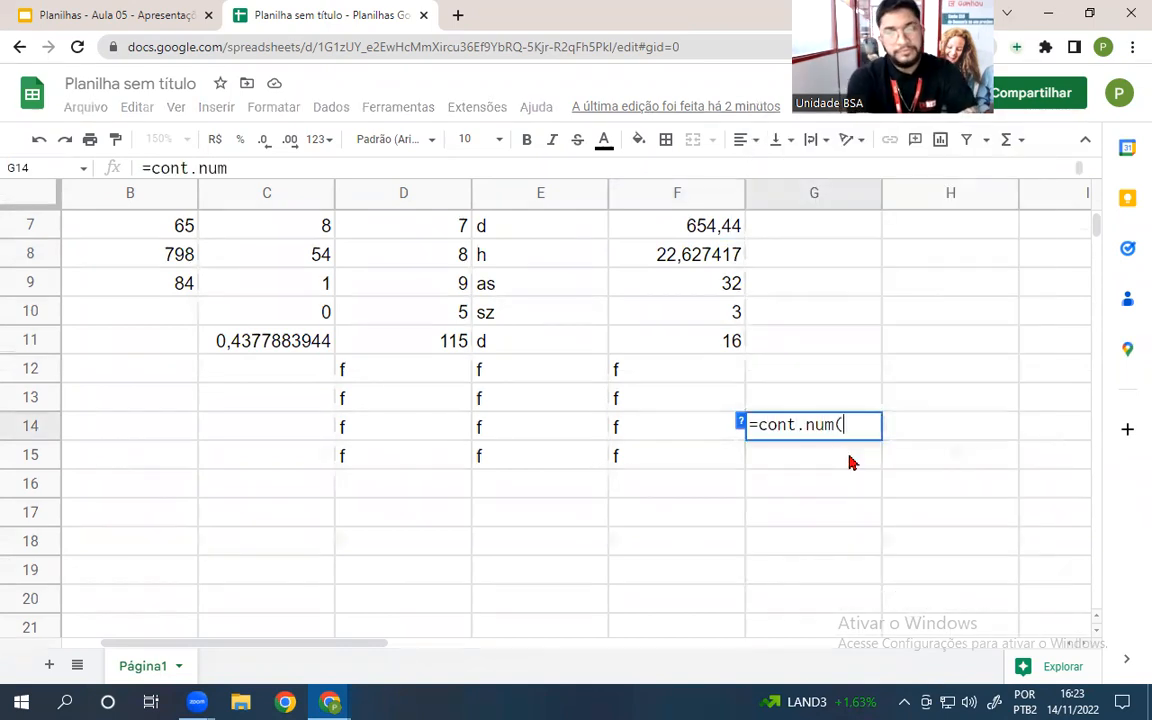
left_click_drag(150, 224, 678, 485)
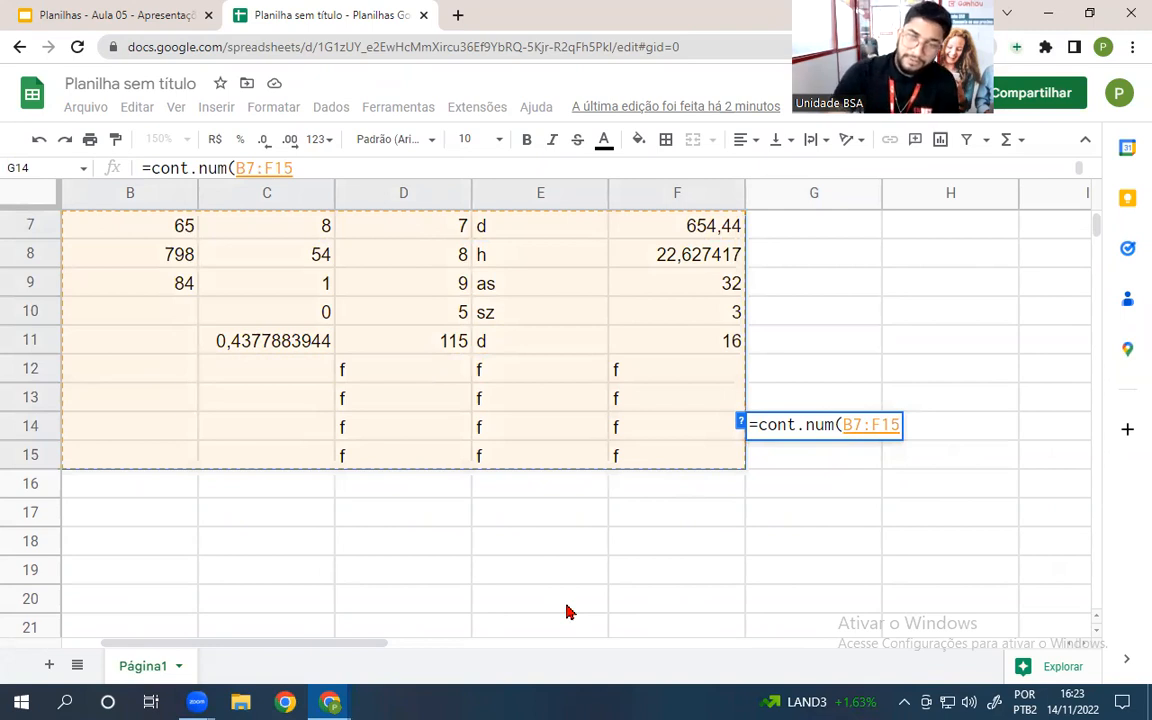
key("Return")
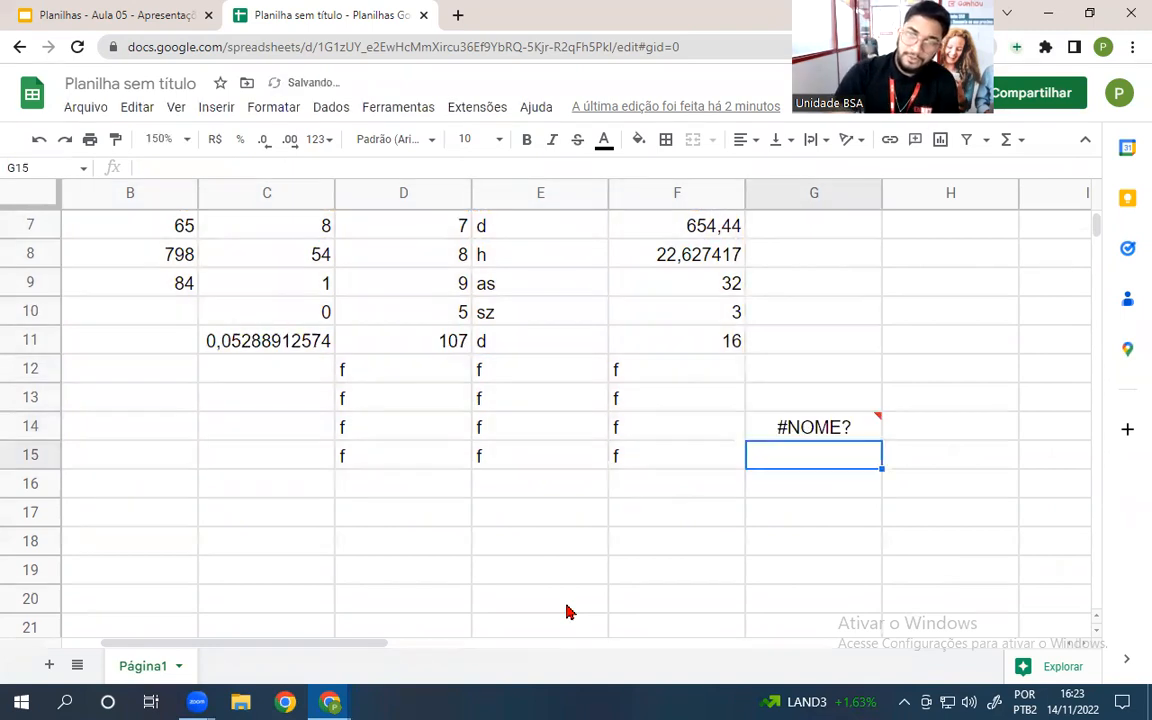
- Correct the misspelled function to CONT.NÚM so G14 counts 18 numeric cells
left_click(797, 429)
double_click(805, 430)
left_click(822, 425)
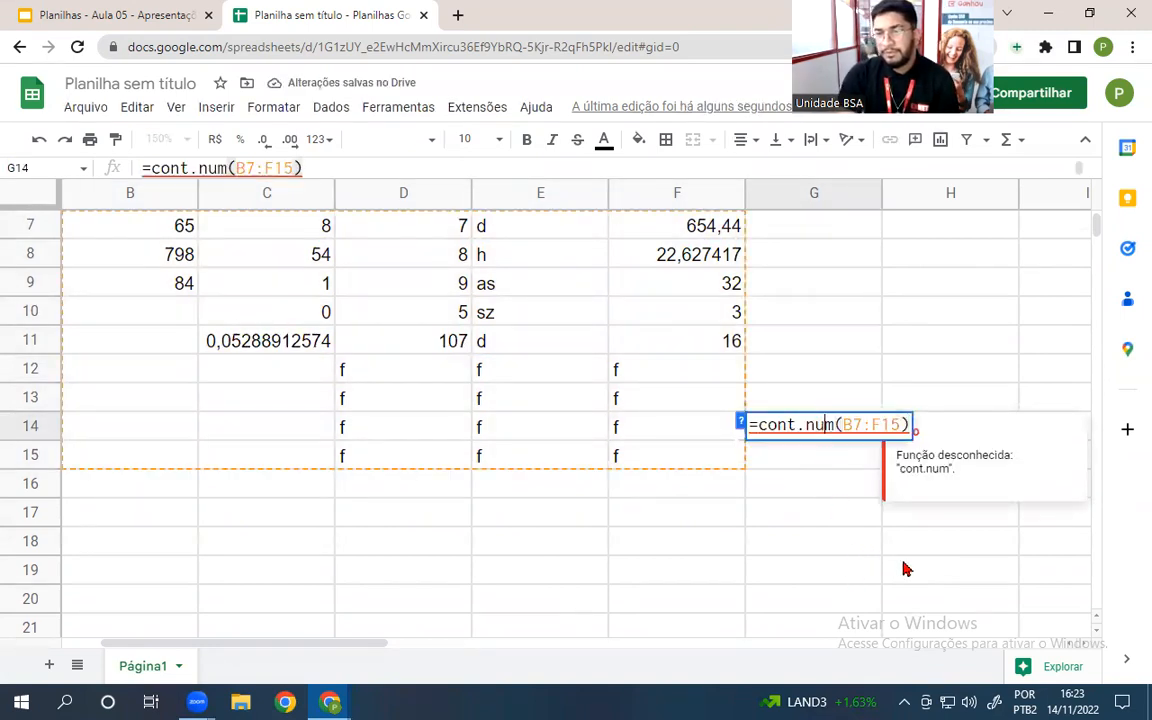
key("BackSpace")
type("ú")
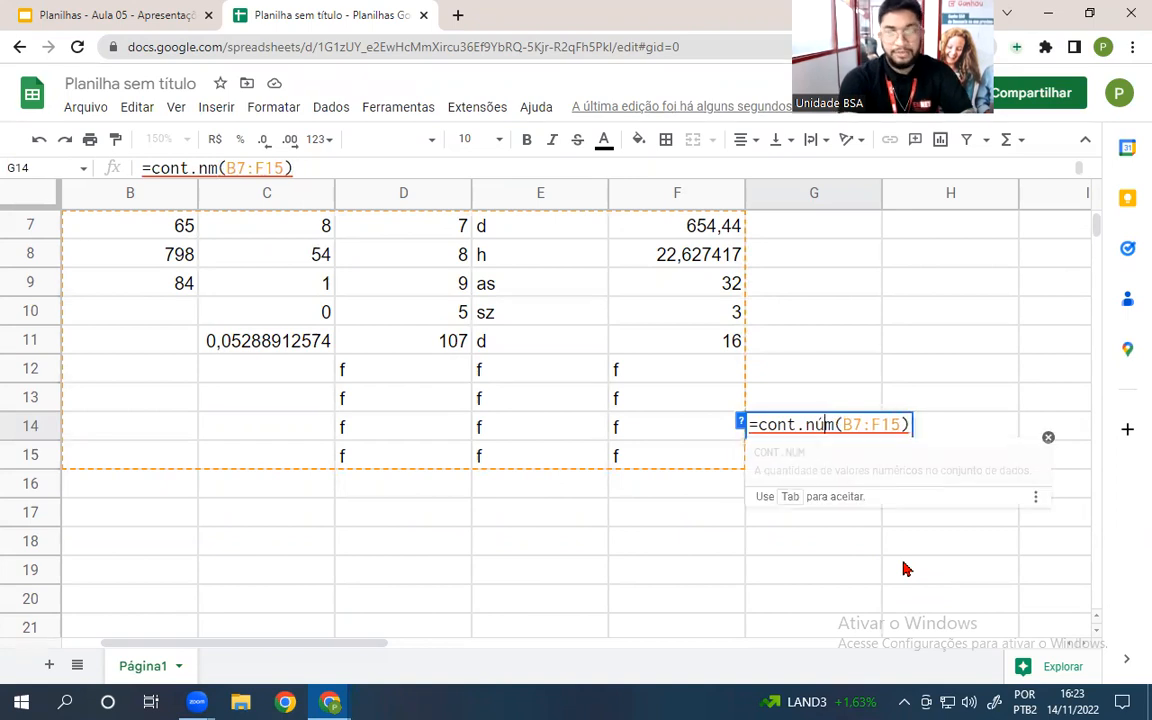
key("Tab")
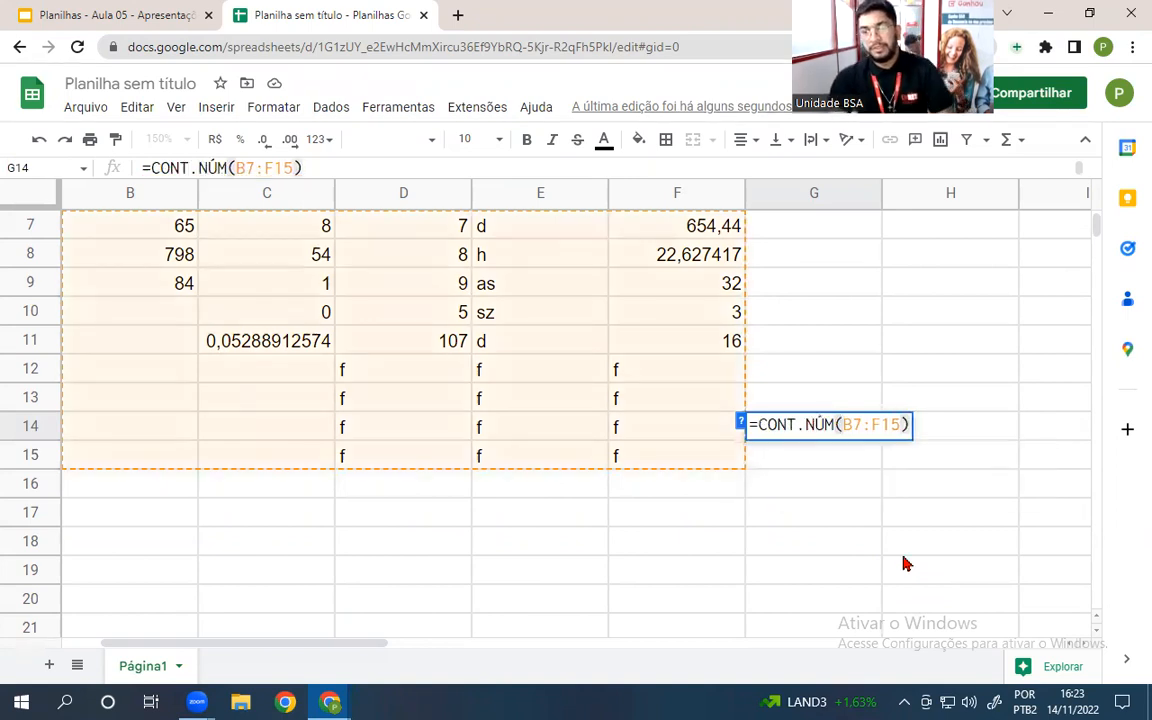
key("Return")
left_click(770, 518)
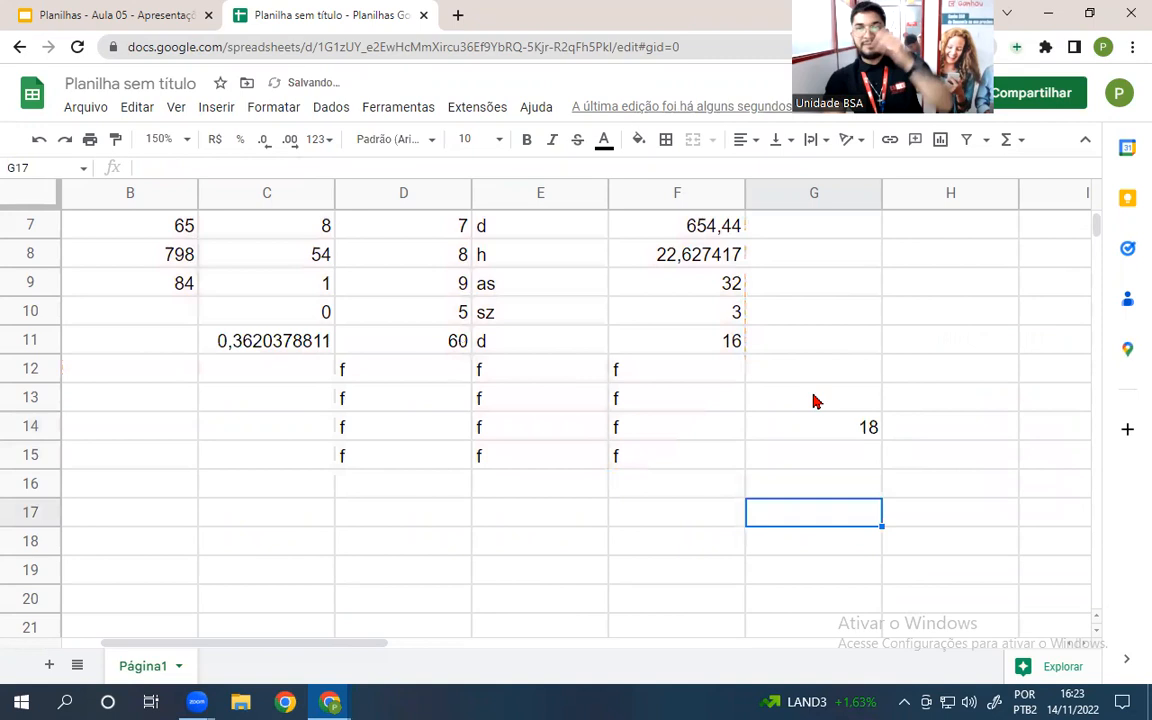
left_click(805, 425)
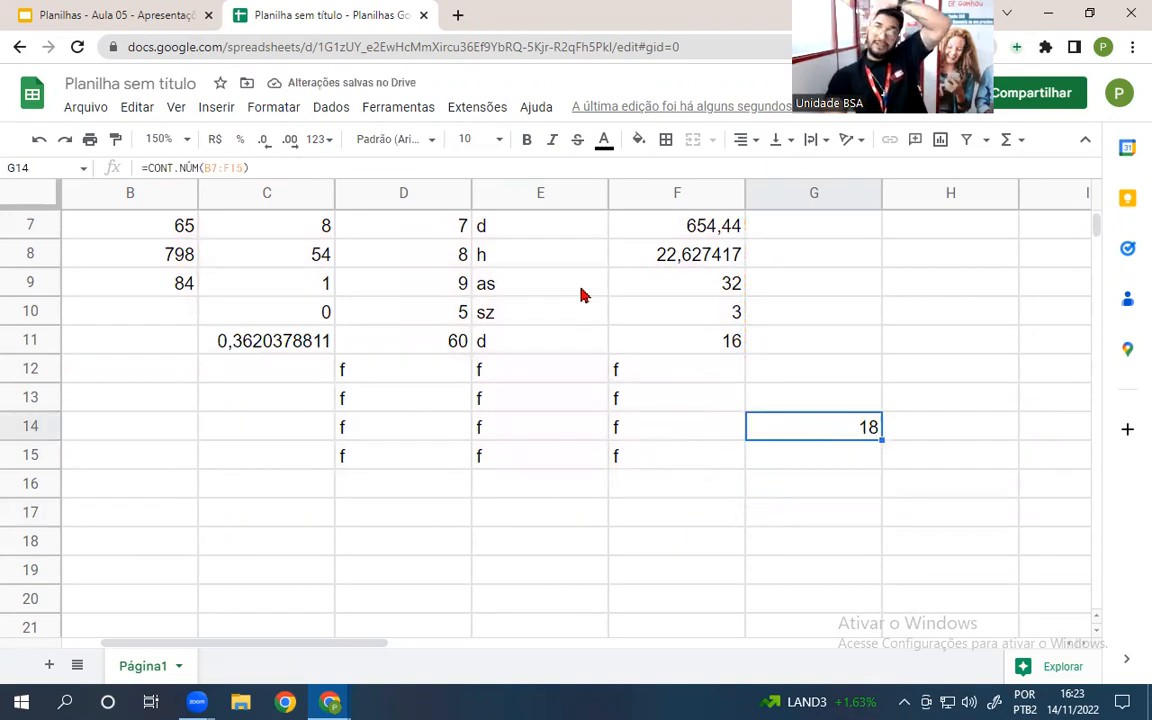
left_click(432, 346)
- Clear D10 to see how G14's count reacts, then restore 5 in D10
left_click(405, 312)
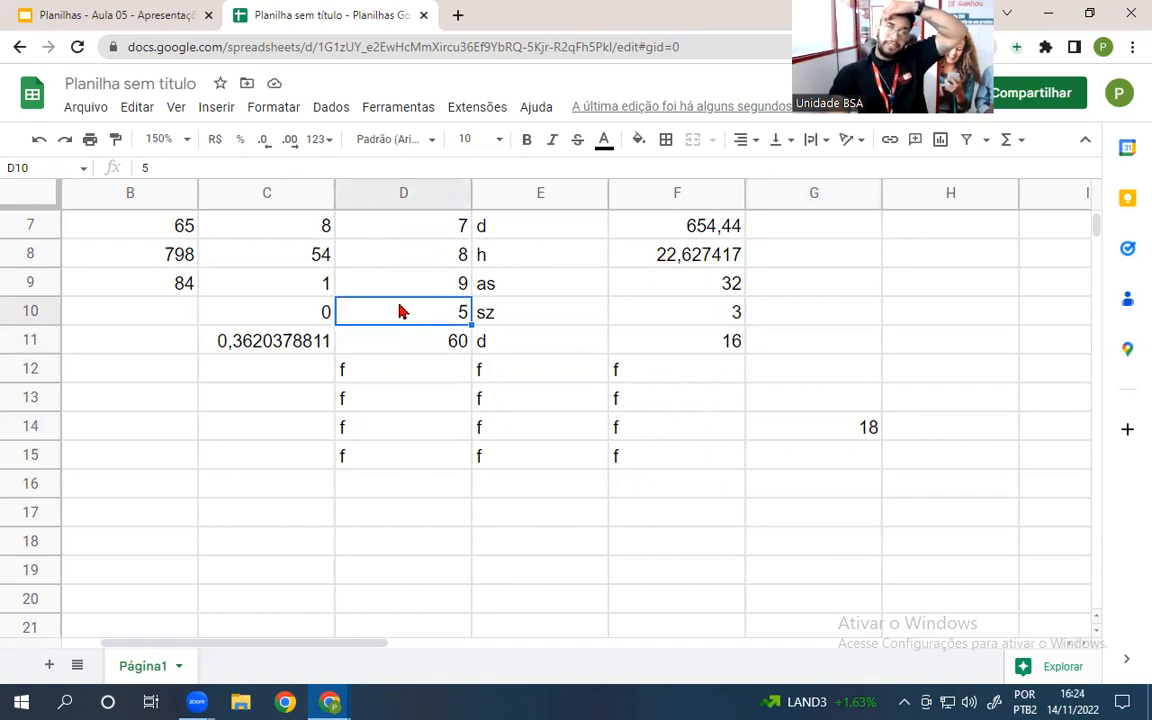
key("Delete")
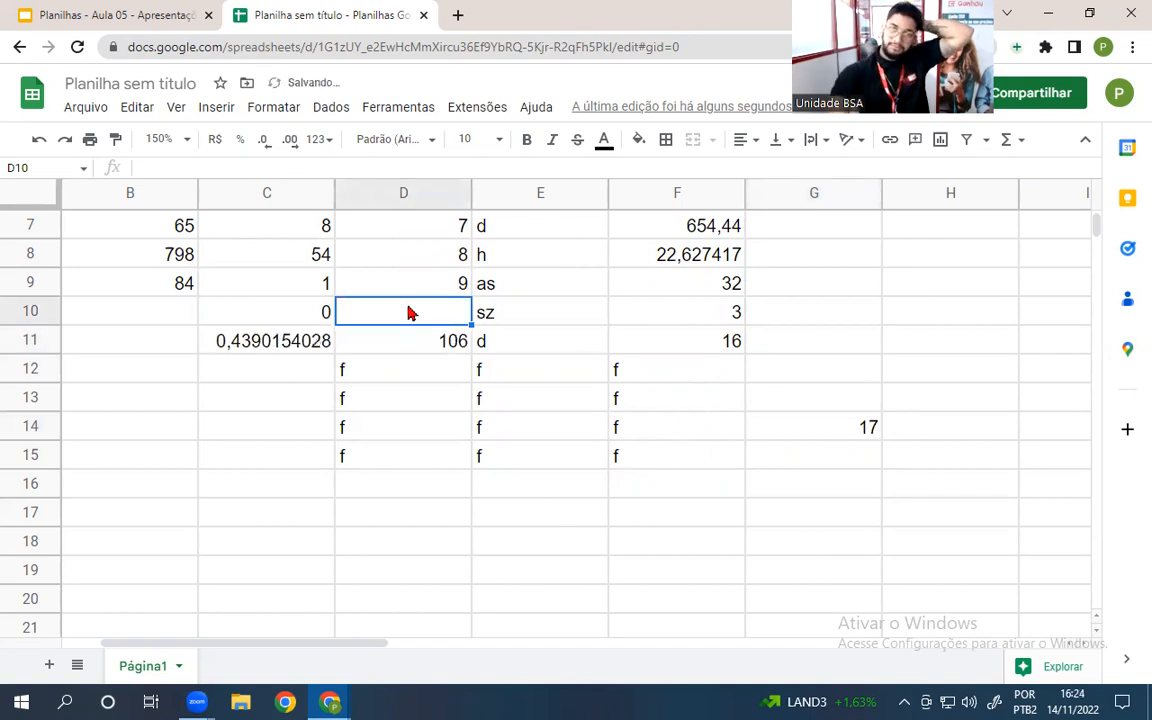
left_click(447, 514)
left_click(851, 425)
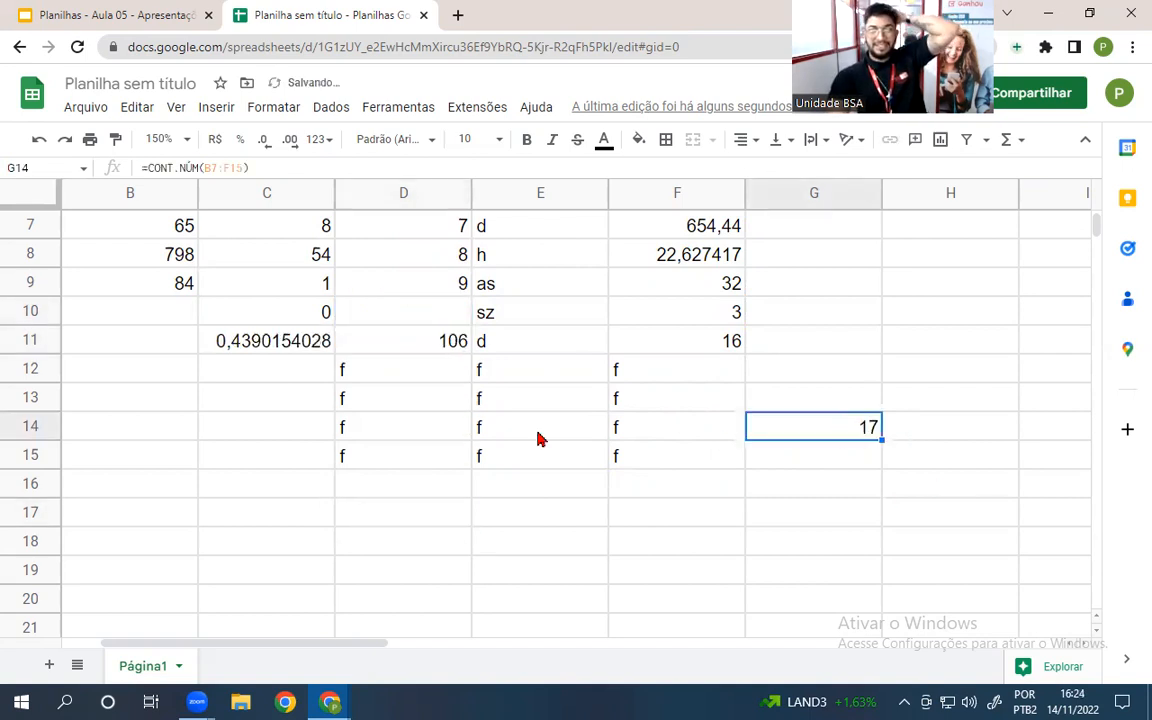
left_click(425, 310)
type("5")
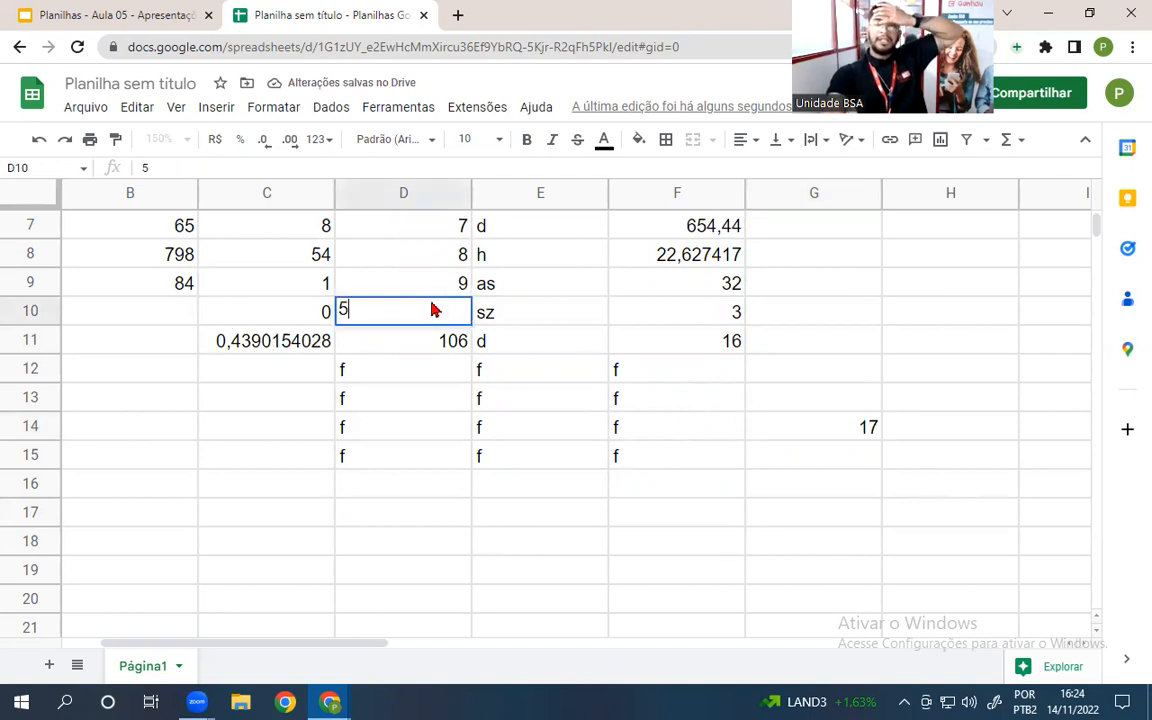
key("Return")
- Enter 0 in cell B10
left_click(328, 313)
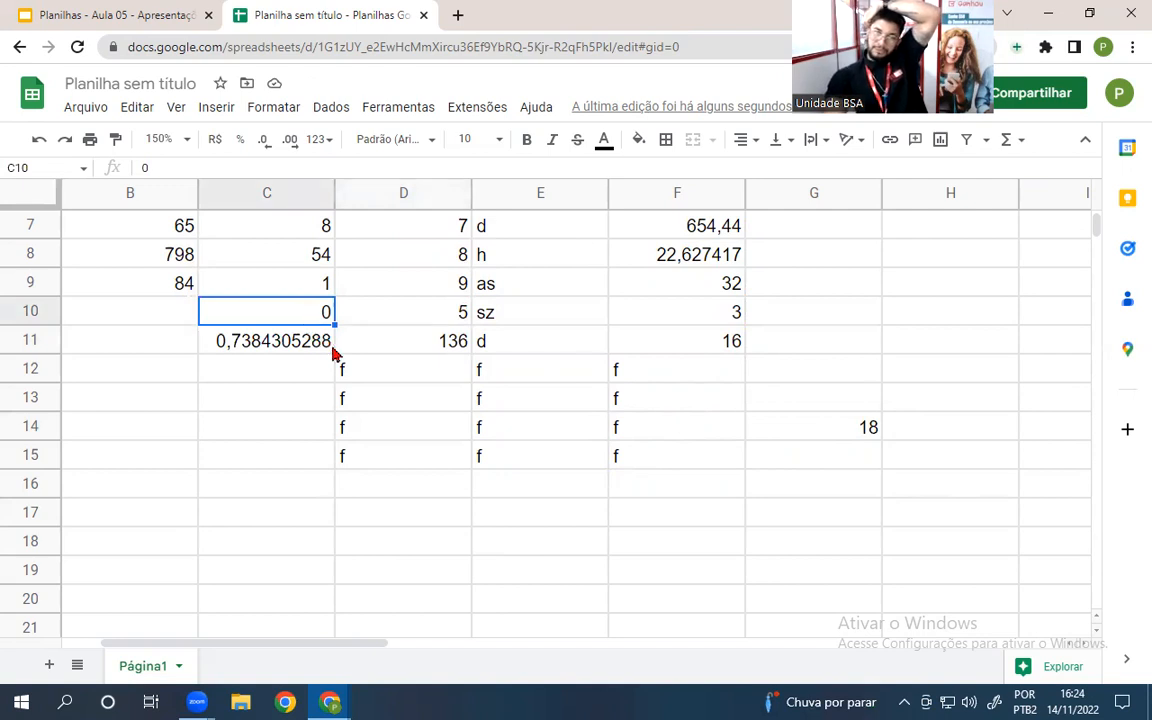
left_click(130, 312)
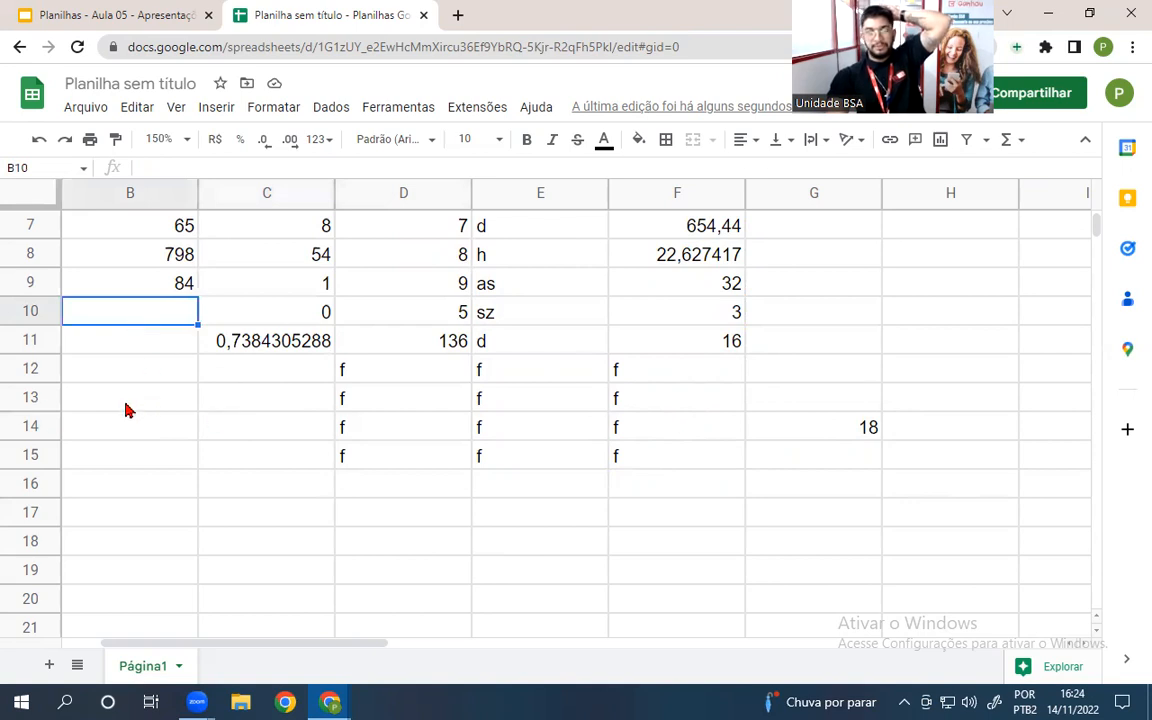
type("0")
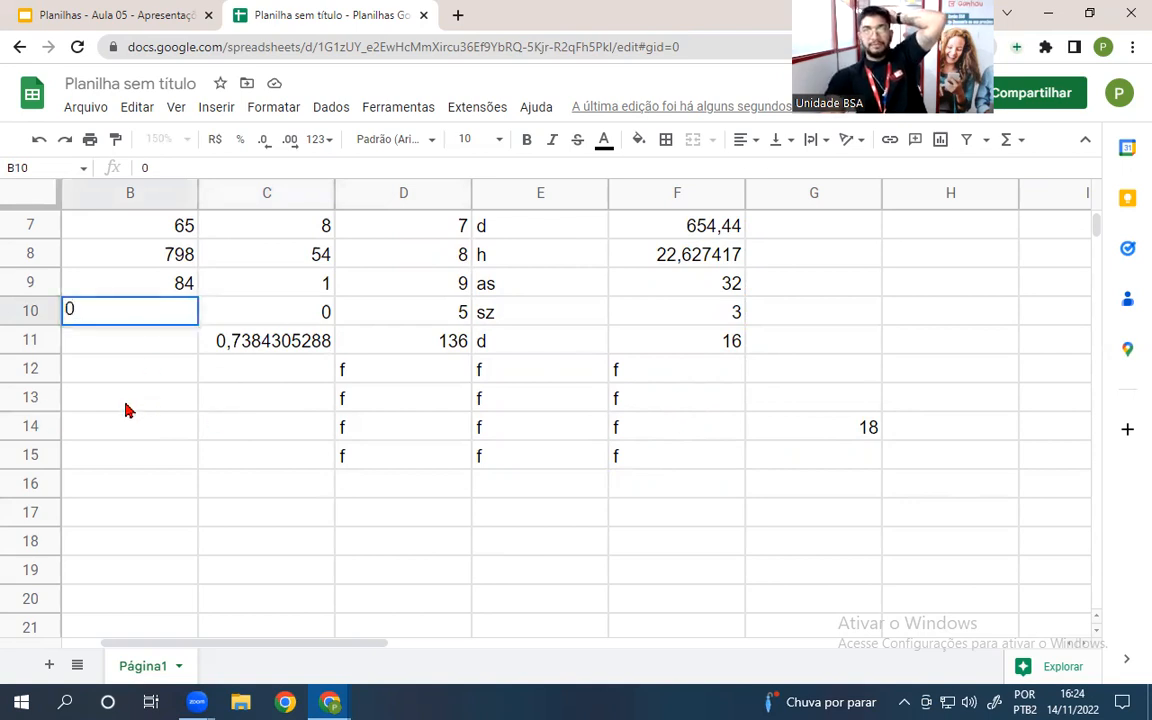
key("Return")
left_click(149, 314)
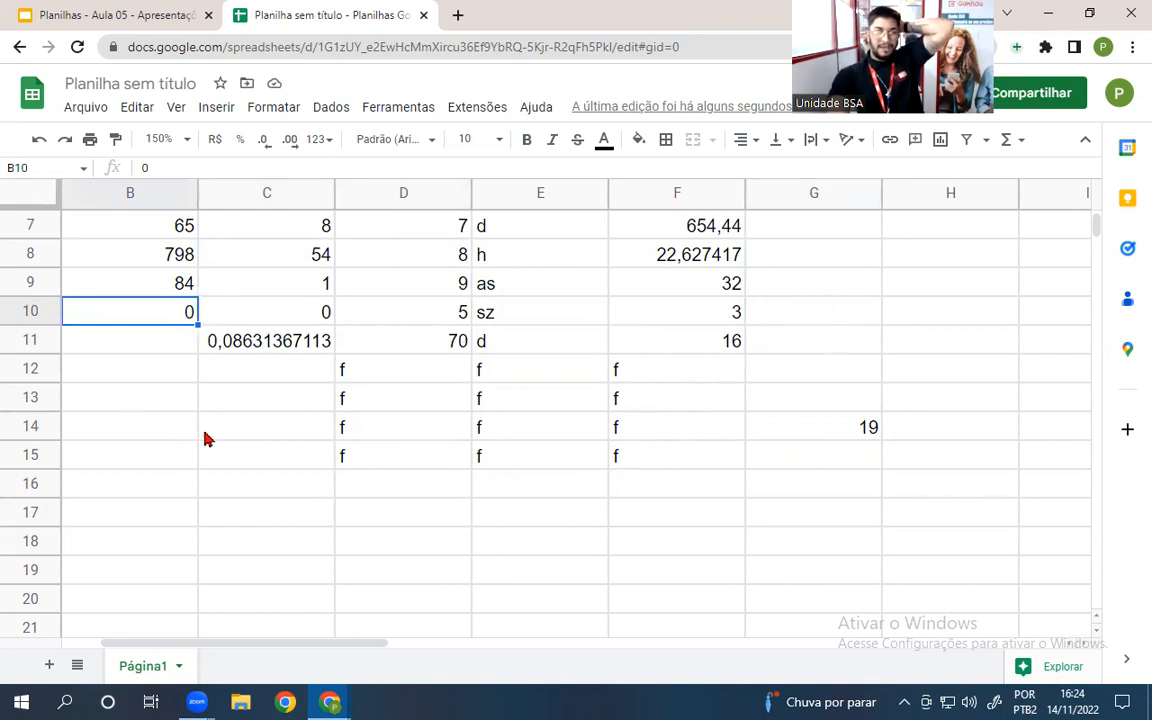
- Fill C12:C15 with the letters f, b, s, g, leaving C16 empty
left_click(243, 379)
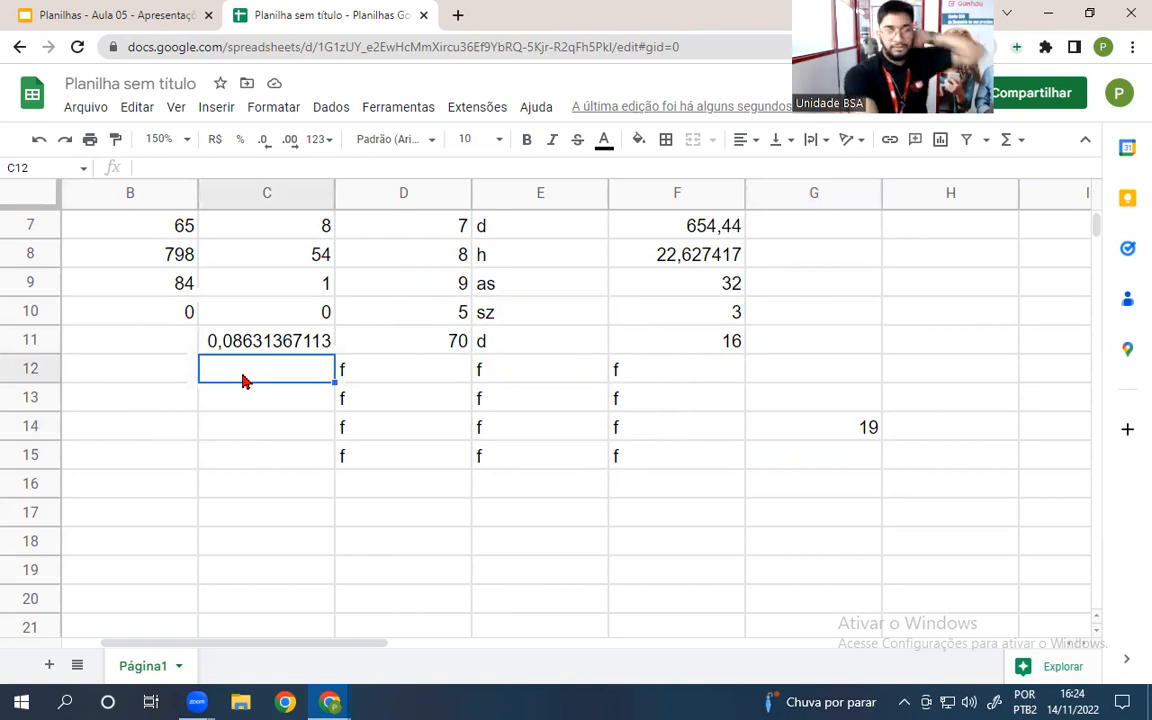
type("f")
key("Return")
type("b")
key("Return")
type("s")
key("Return")
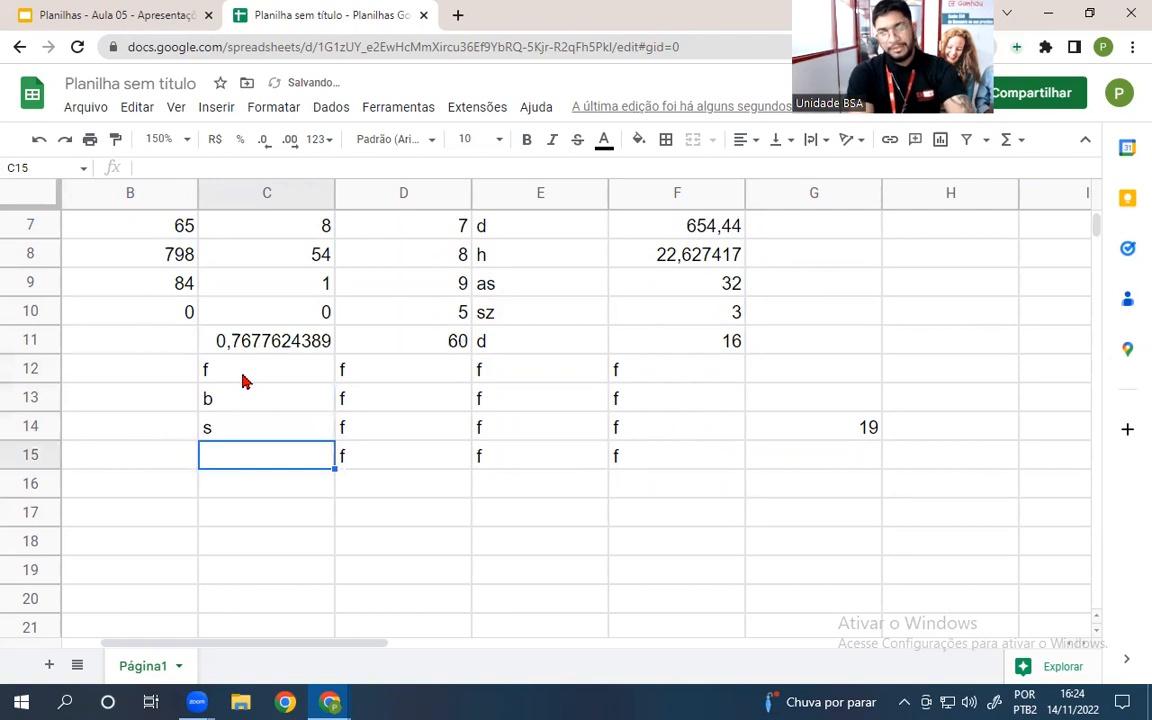
type("g")
key("Return")
type("5")
key("Return")
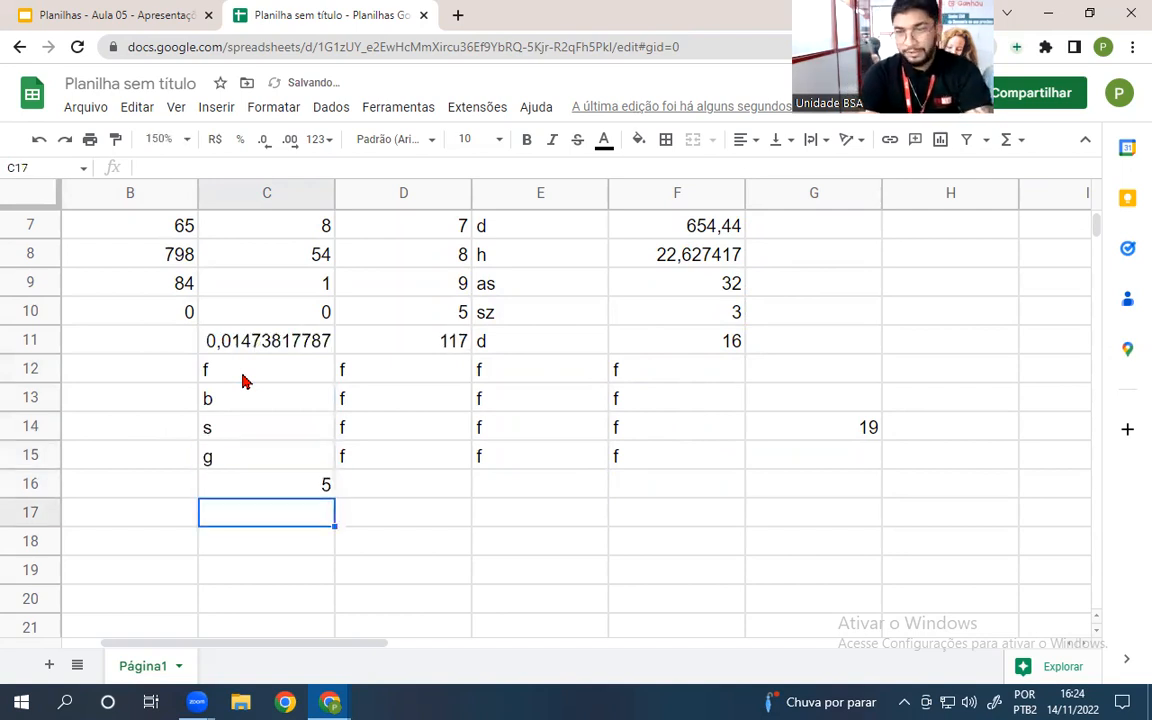
key("Up")
key("Delete")
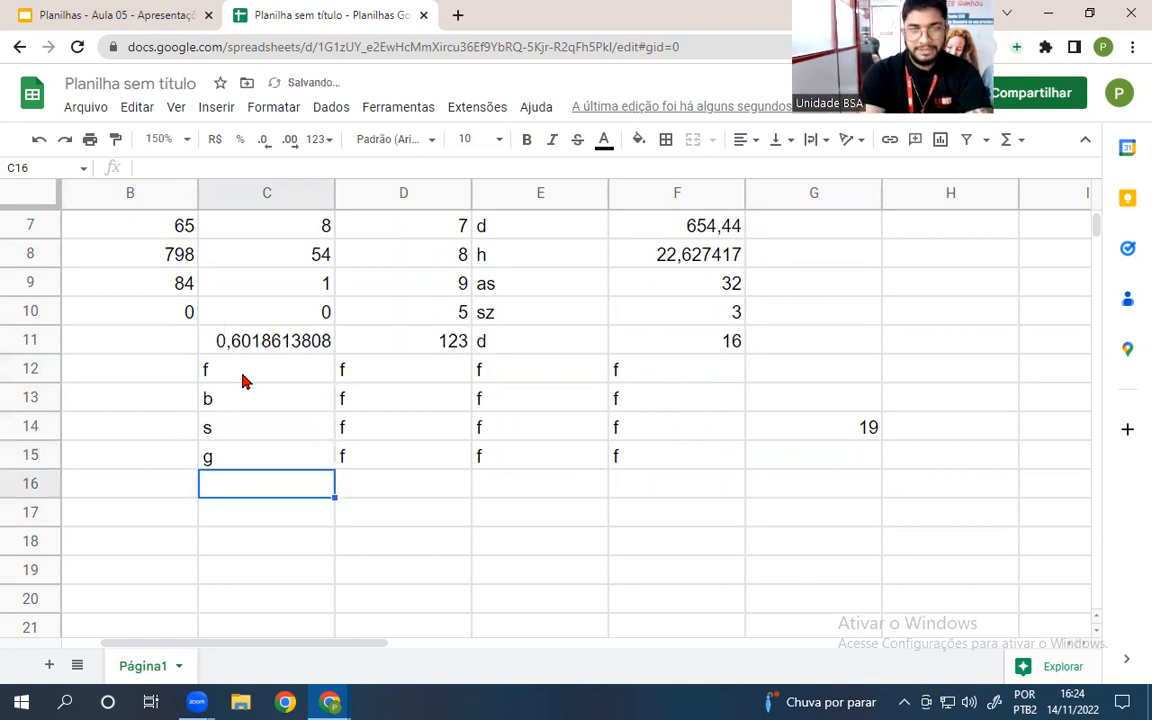
- Enter 5, t, 6, y in B12:B15, clear B16:B17, and bring up the lesson slides
key("Left")
key("Up")
key("Up")
key("Up")
key("Up")
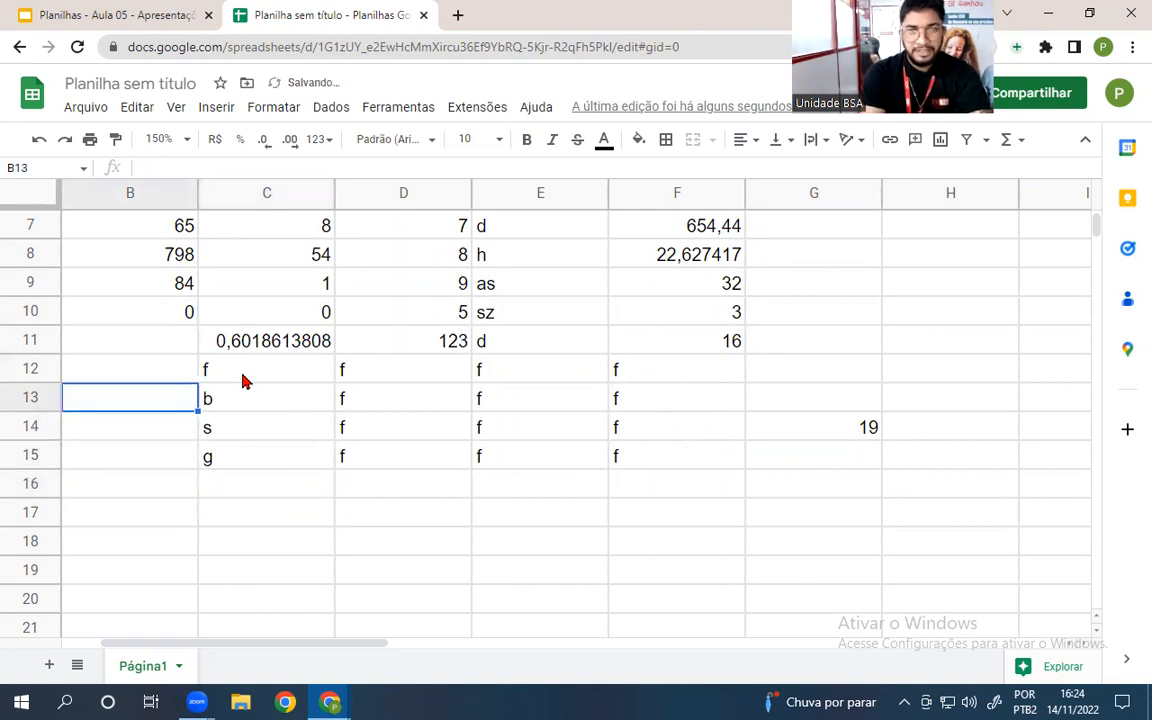
type("5")
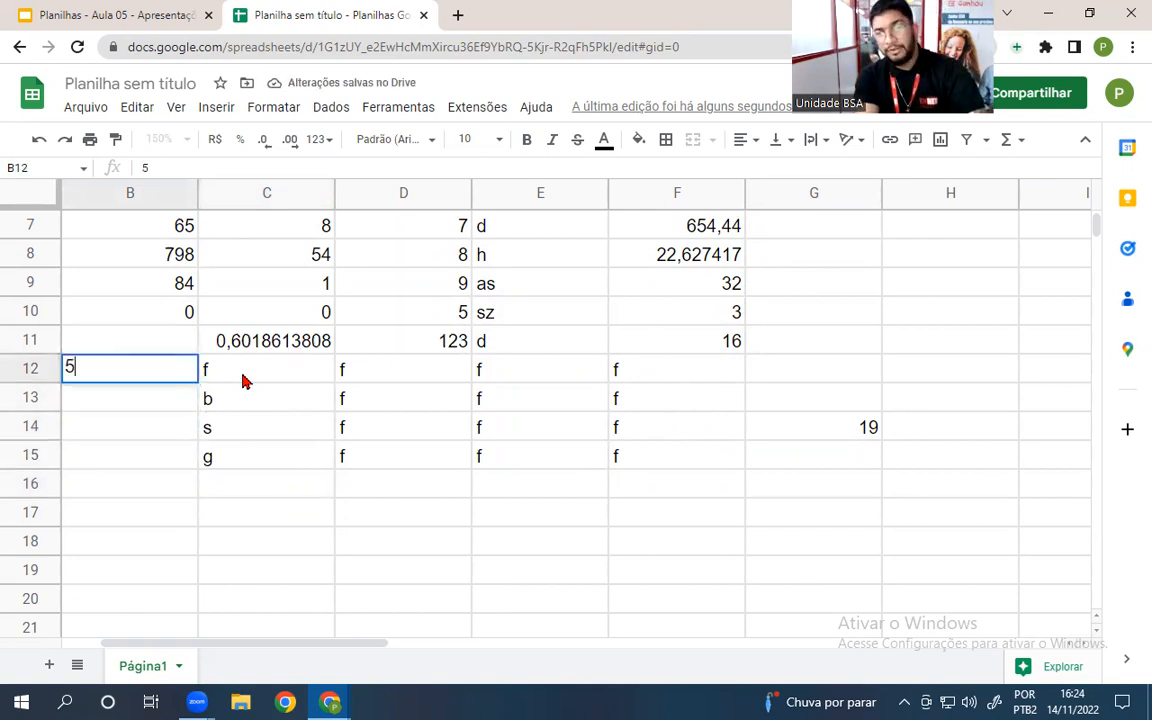
key("Return")
type("t")
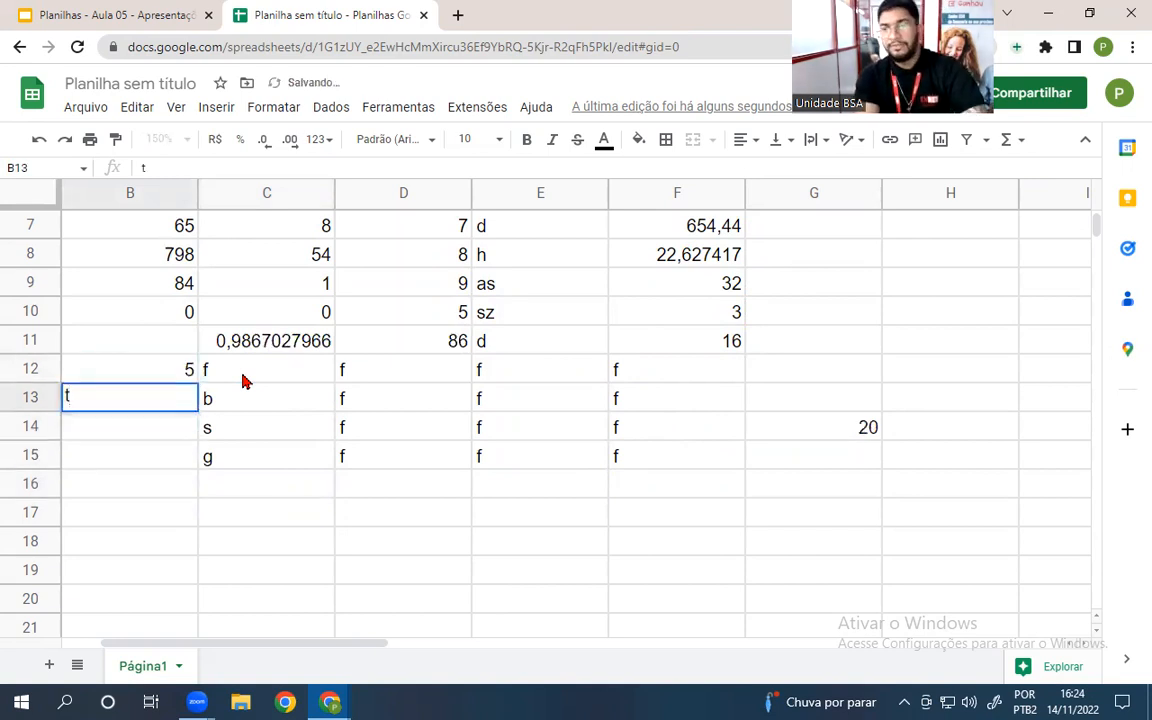
key("Return")
type("6")
key("Return")
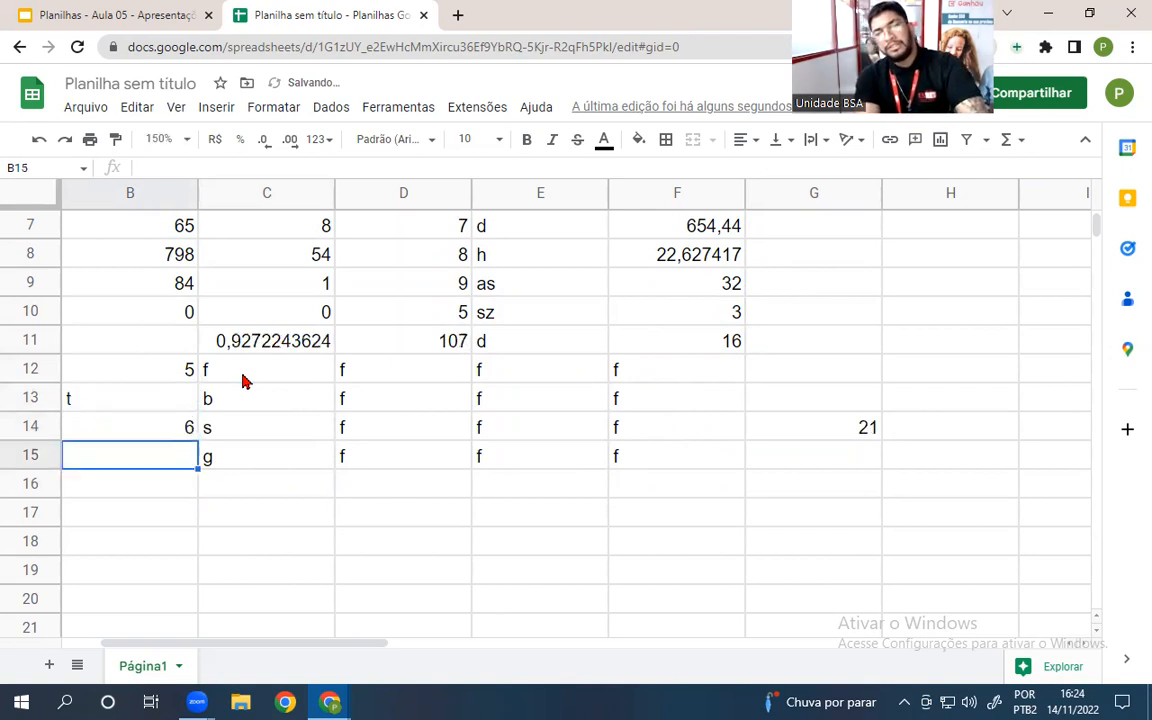
type("y")
key("Return")
type("7")
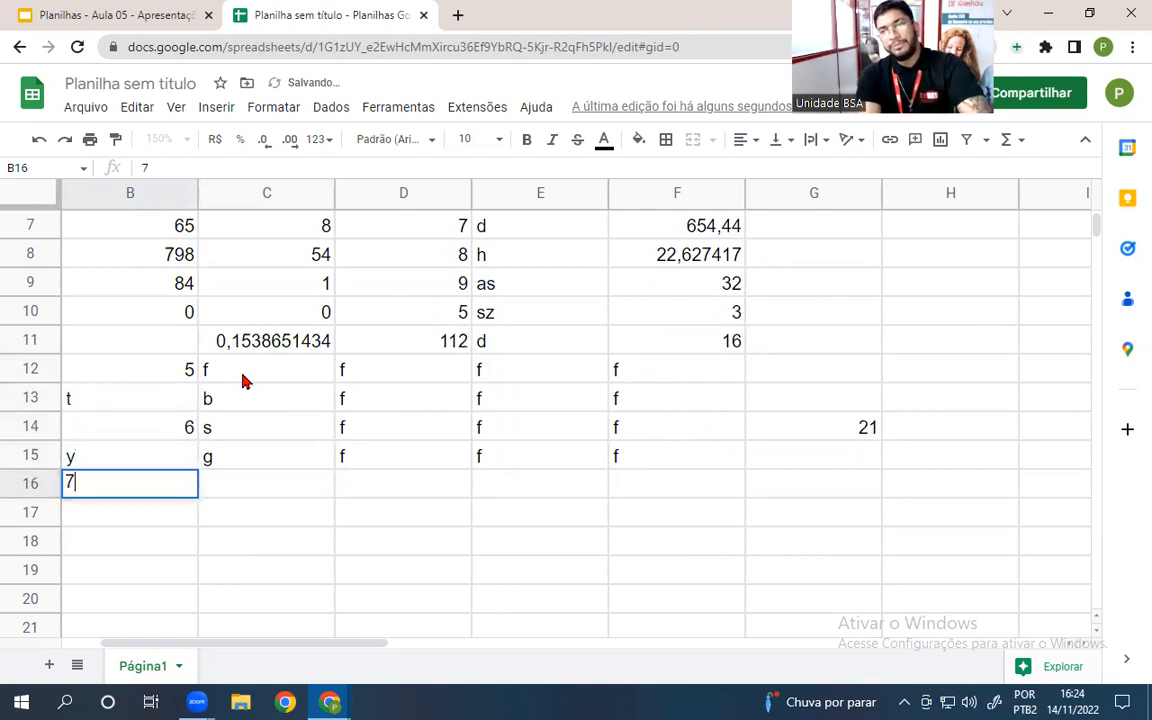
key("Return")
type("u")
key("Return")
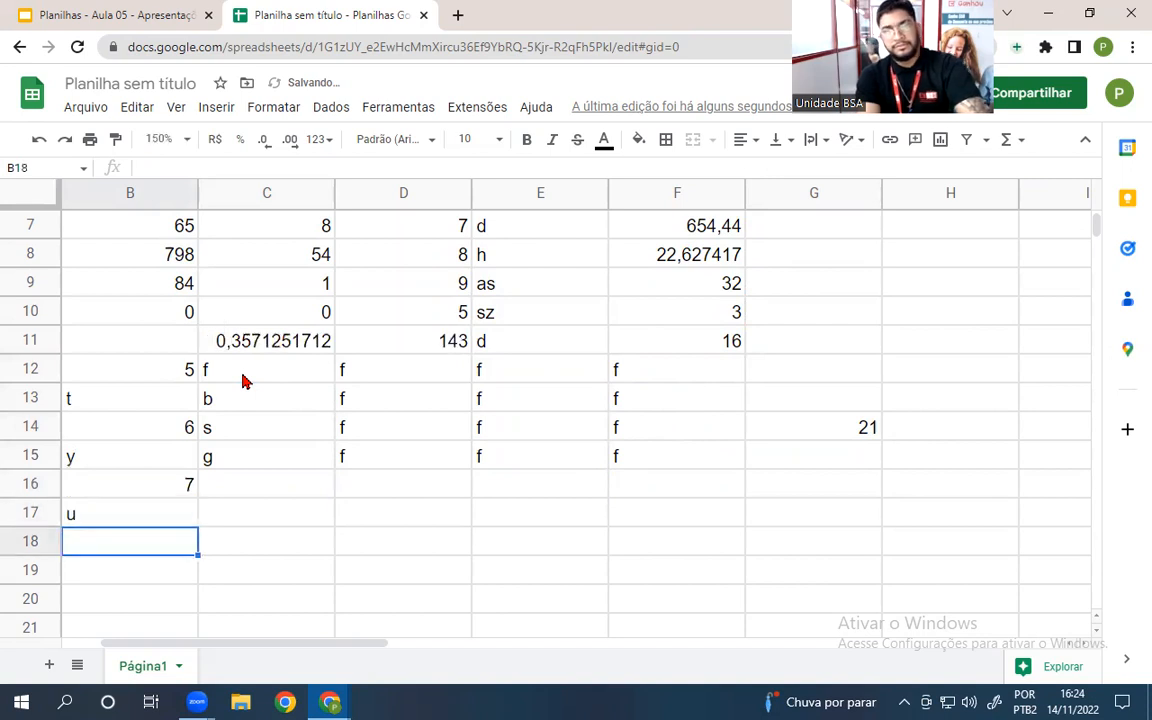
key("Up")
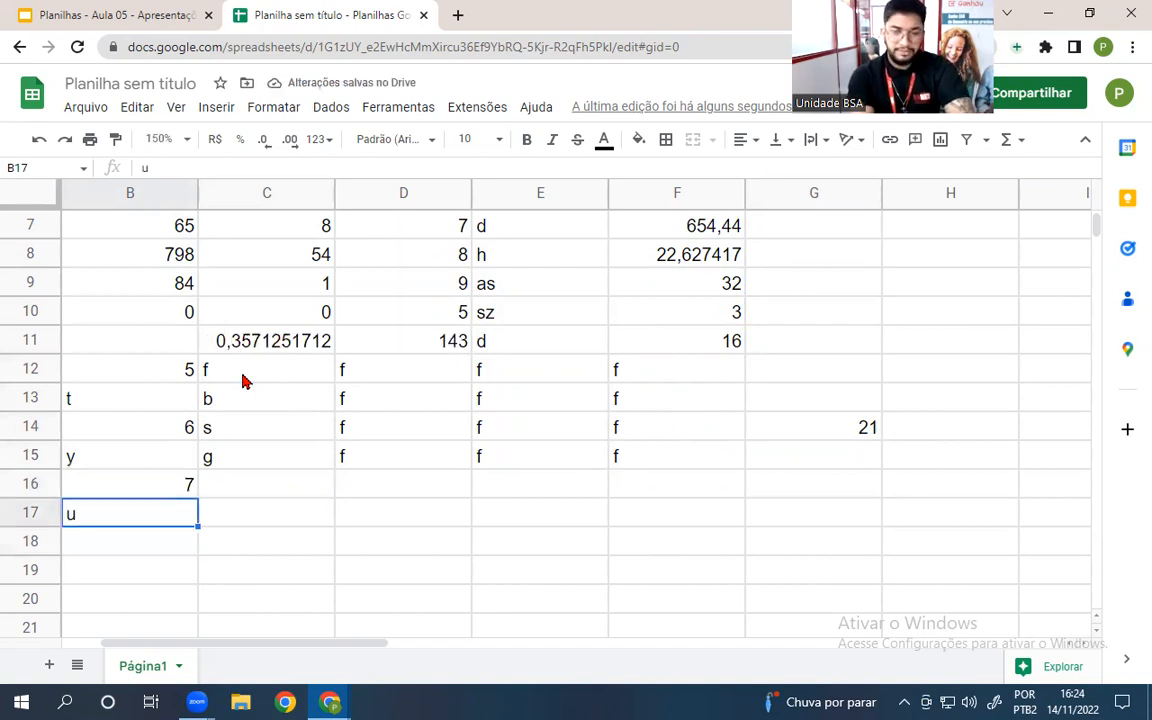
key("Delete")
key("Up")
key("Delete")
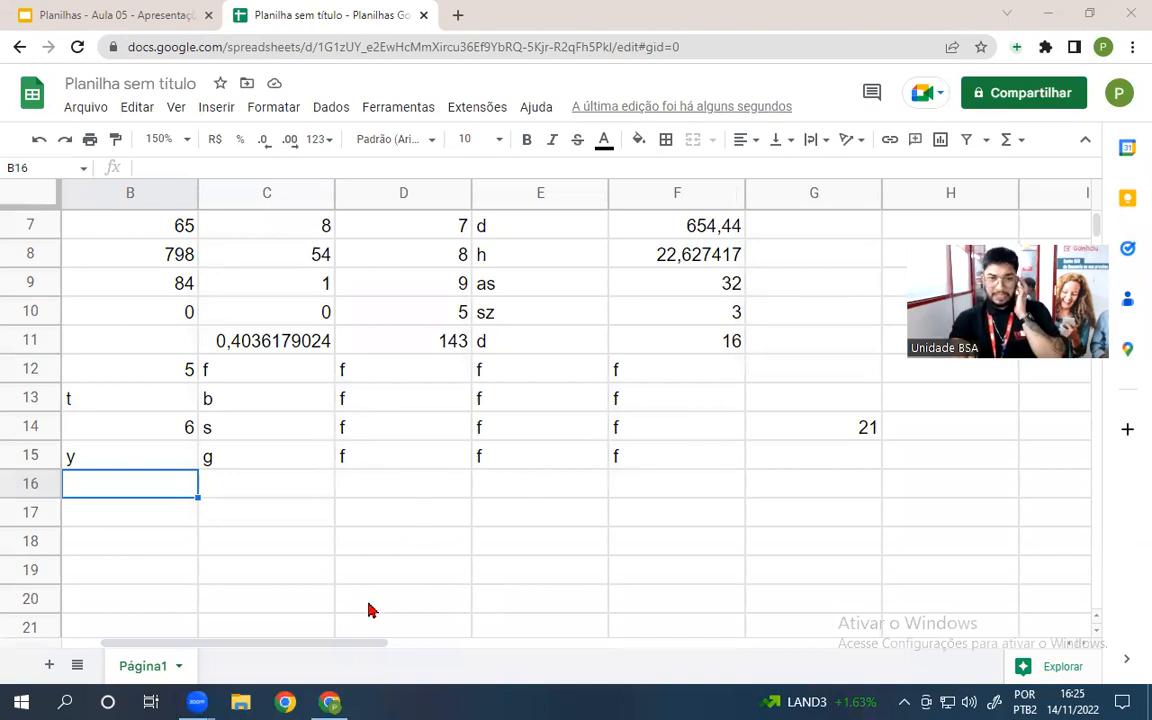
left_click(130, 14)
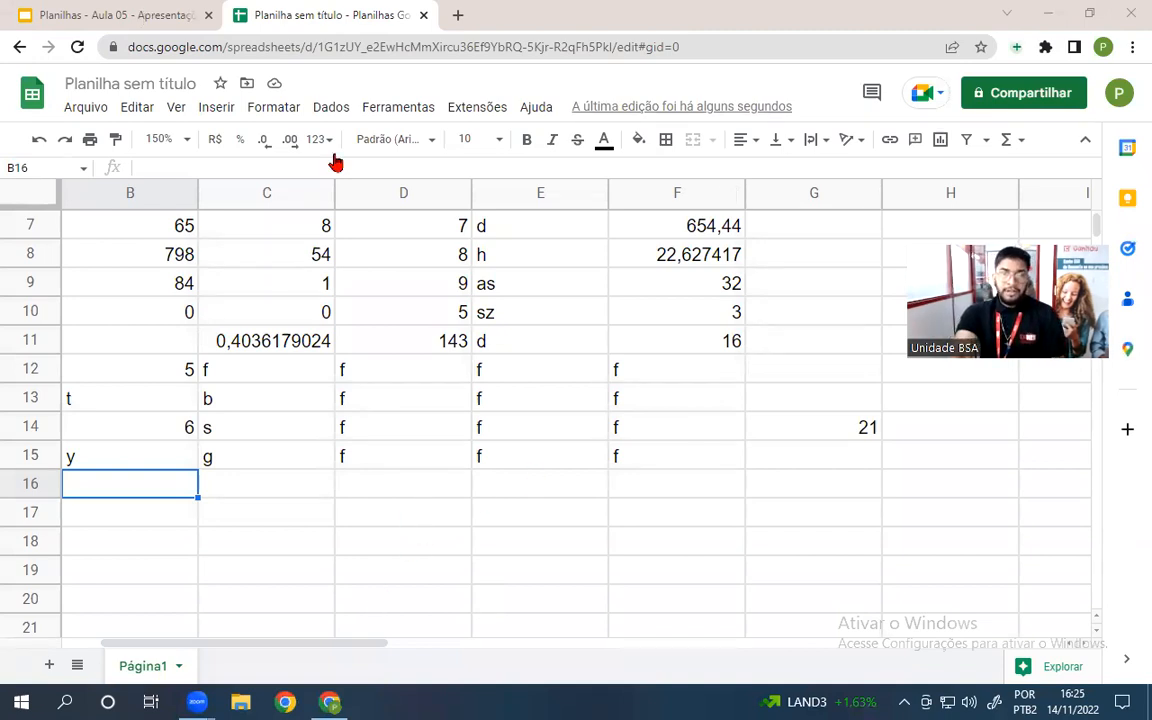
scroll(130, 449, "down", 1)
- Present the PESQUISA DE PREÇOS price-table slide full screen, then return to the spreadsheet
left_click(112, 475)
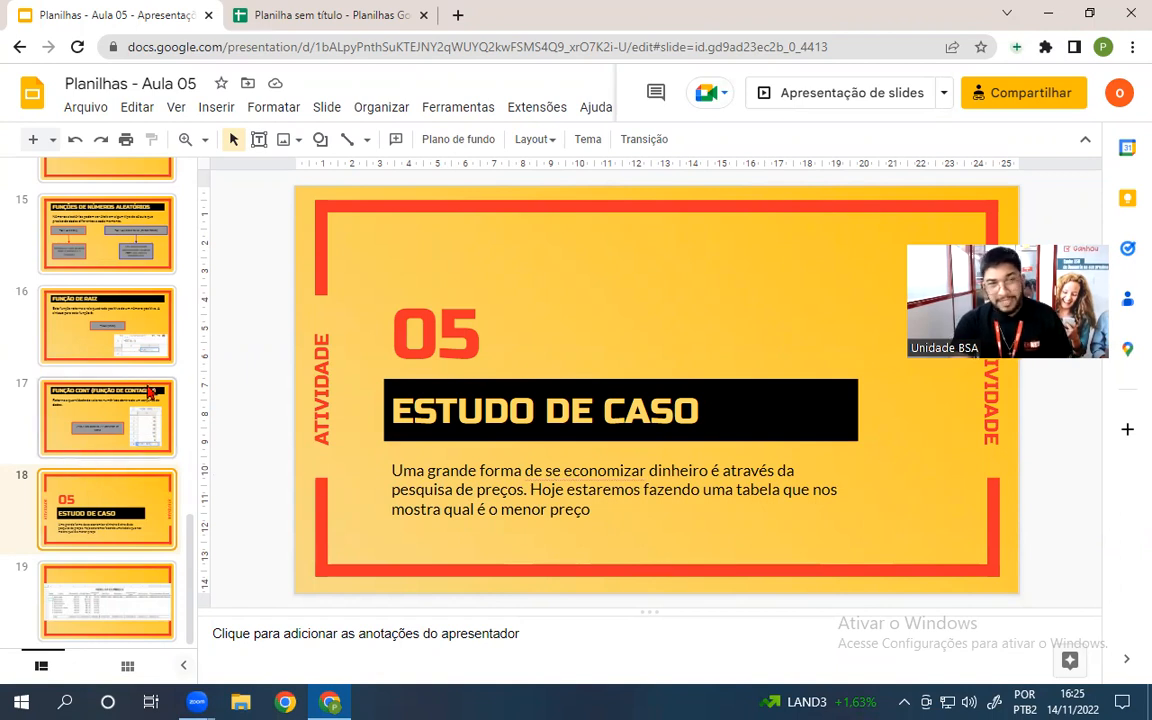
left_click(165, 594)
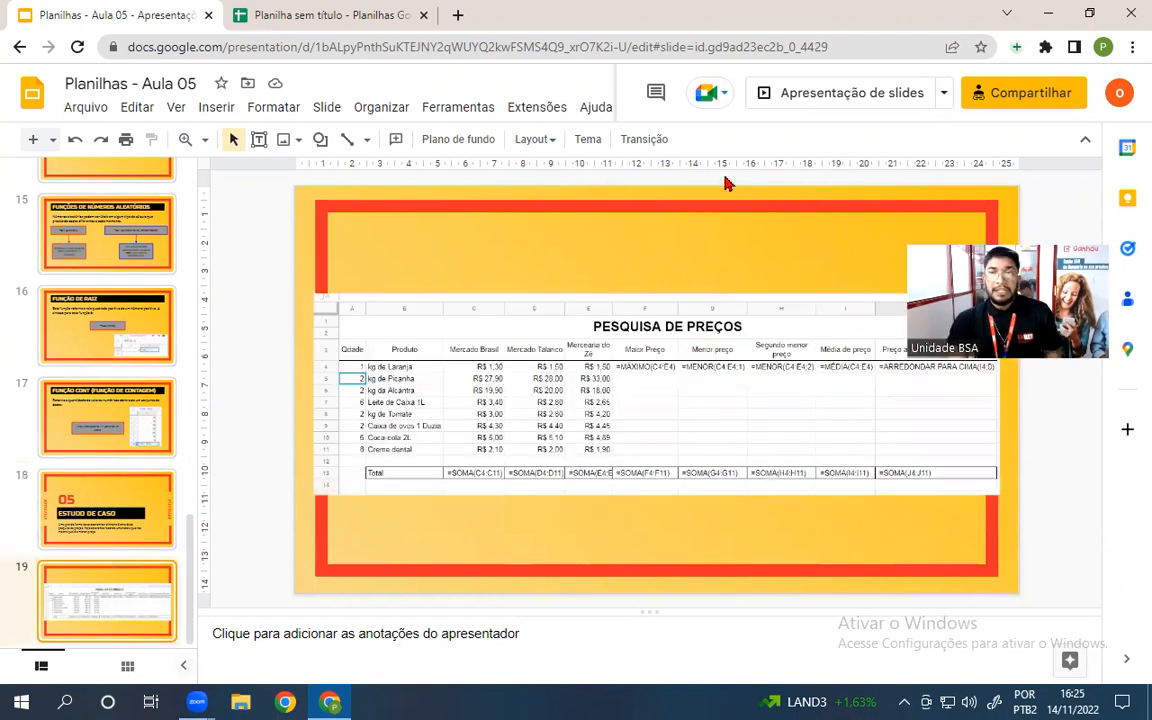
left_click(800, 95)
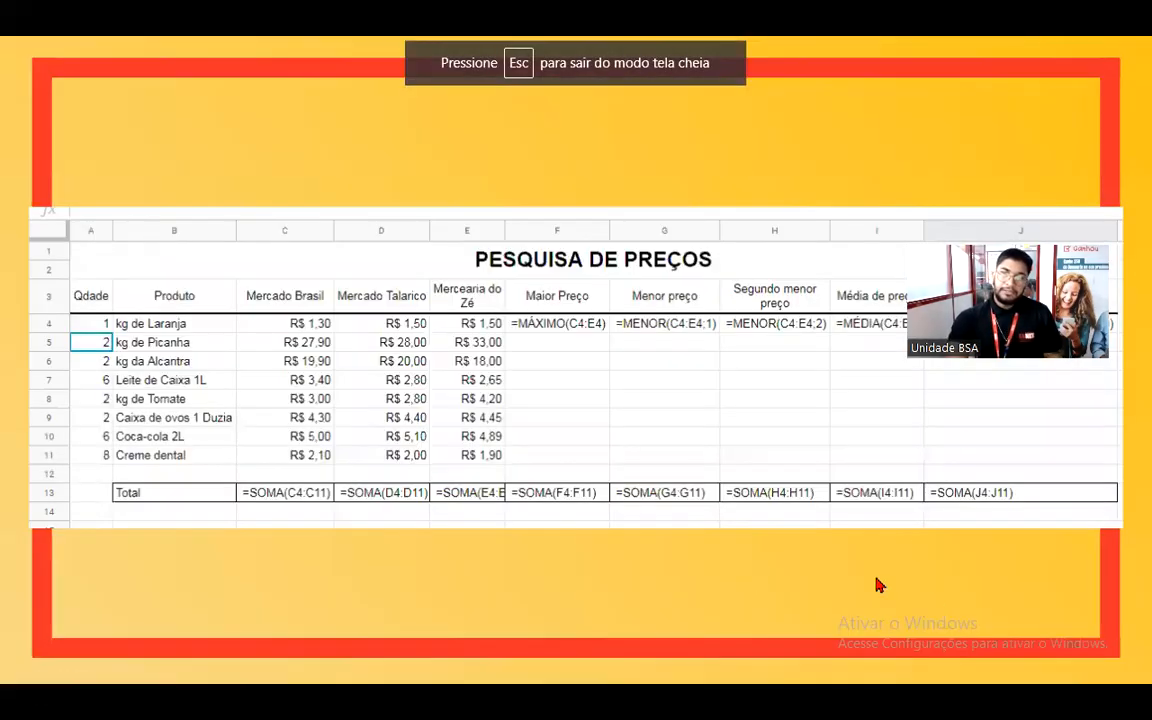
left_click_drag(1040, 308, 1040, 121)
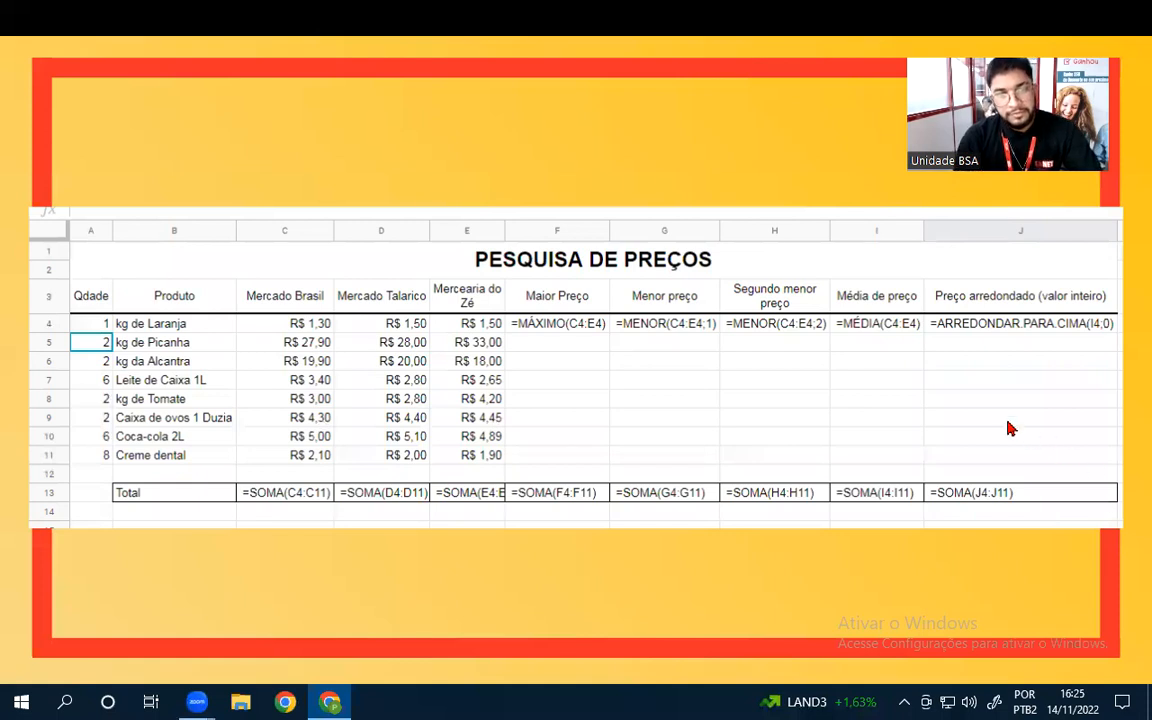
key("Left")
key("Right")
key("Escape")
left_click(290, 16)
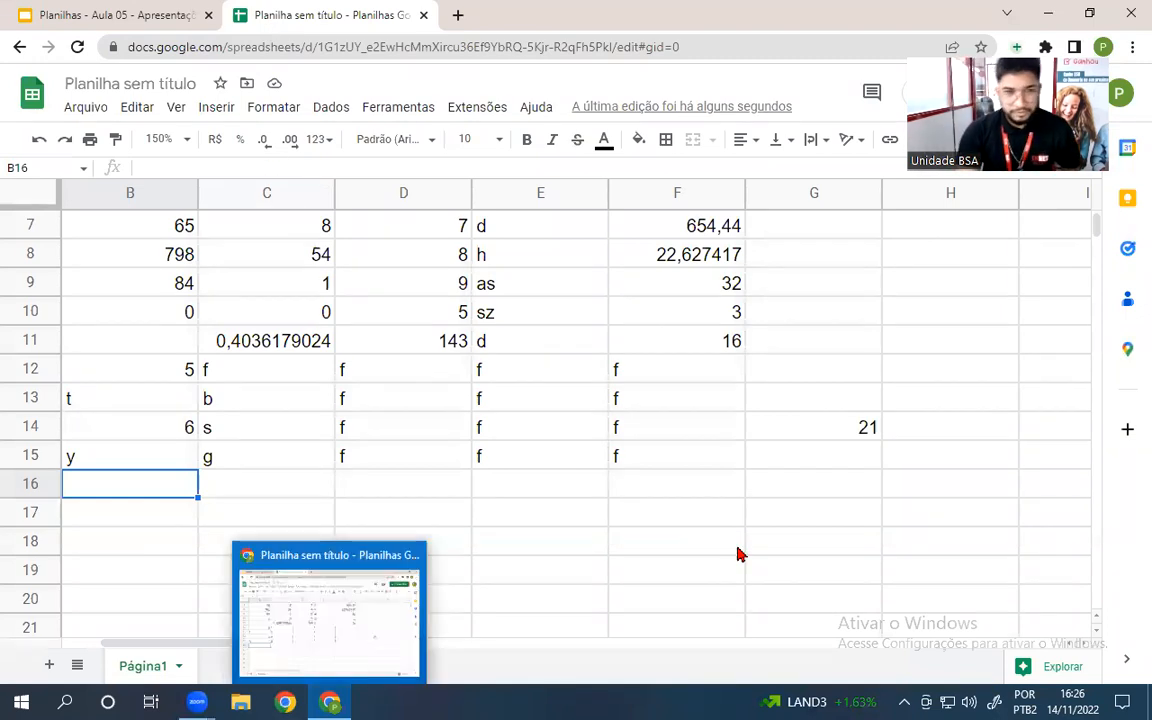
left_click(661, 548)
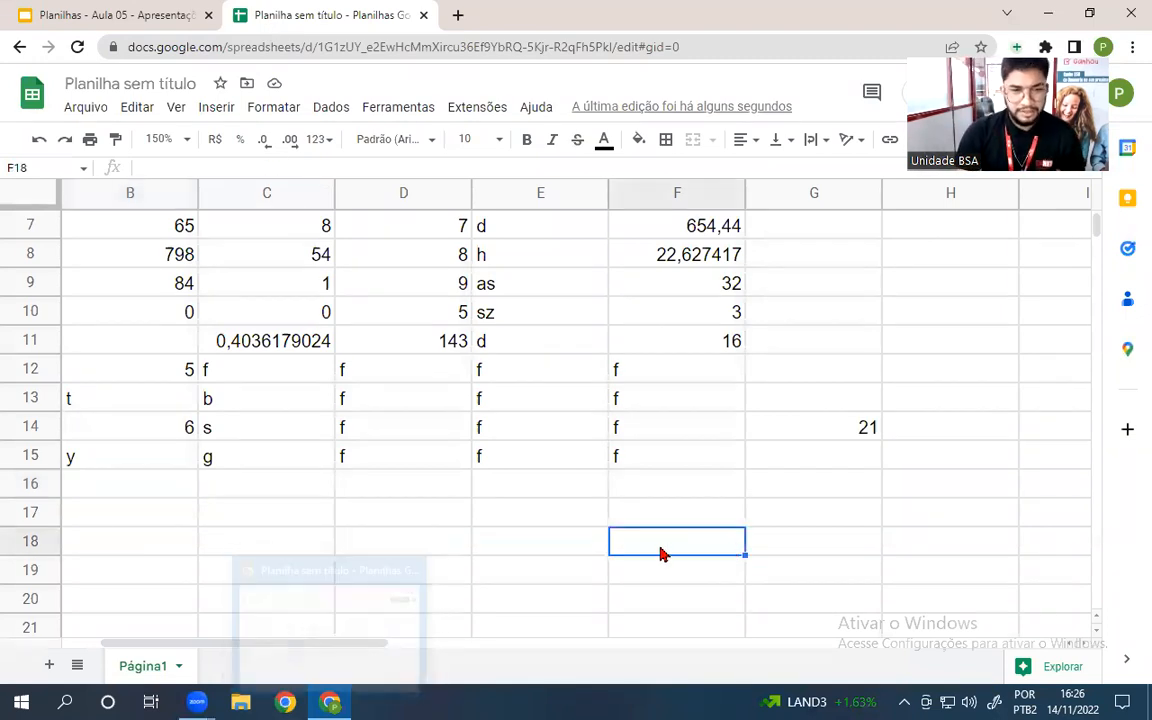
- Add a new sheet with headers QTDE, Produto and Mercado 1 in A1:C1
left_click(48, 665)
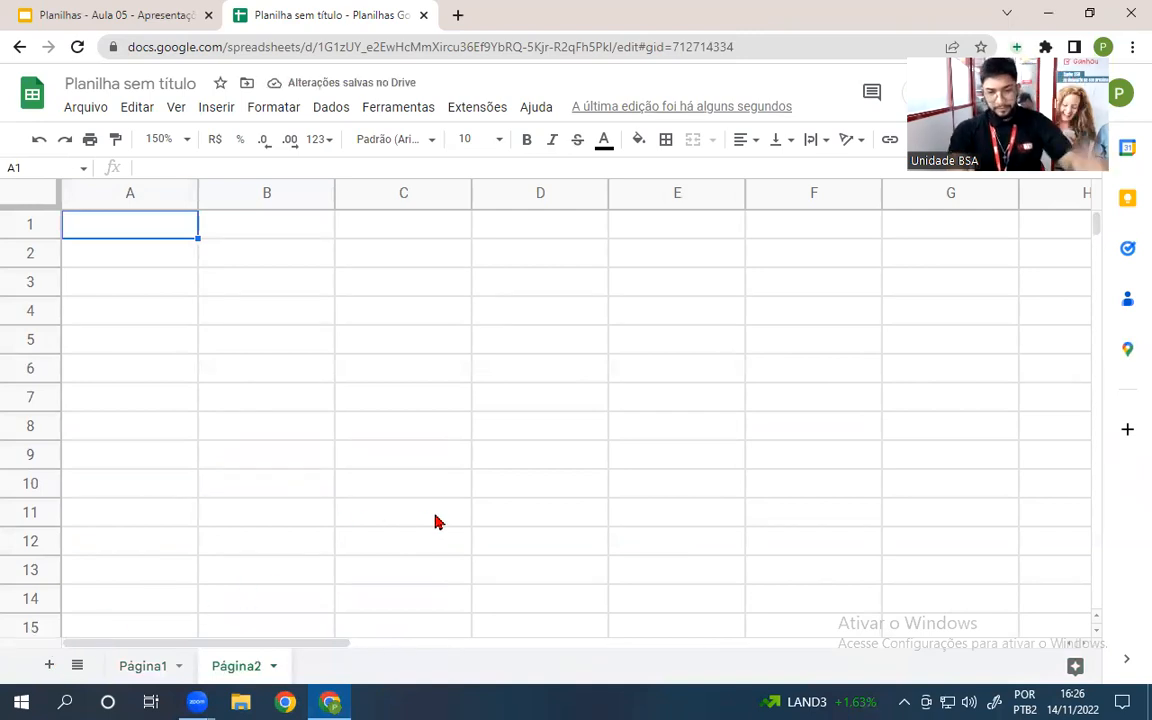
type("QTDE")
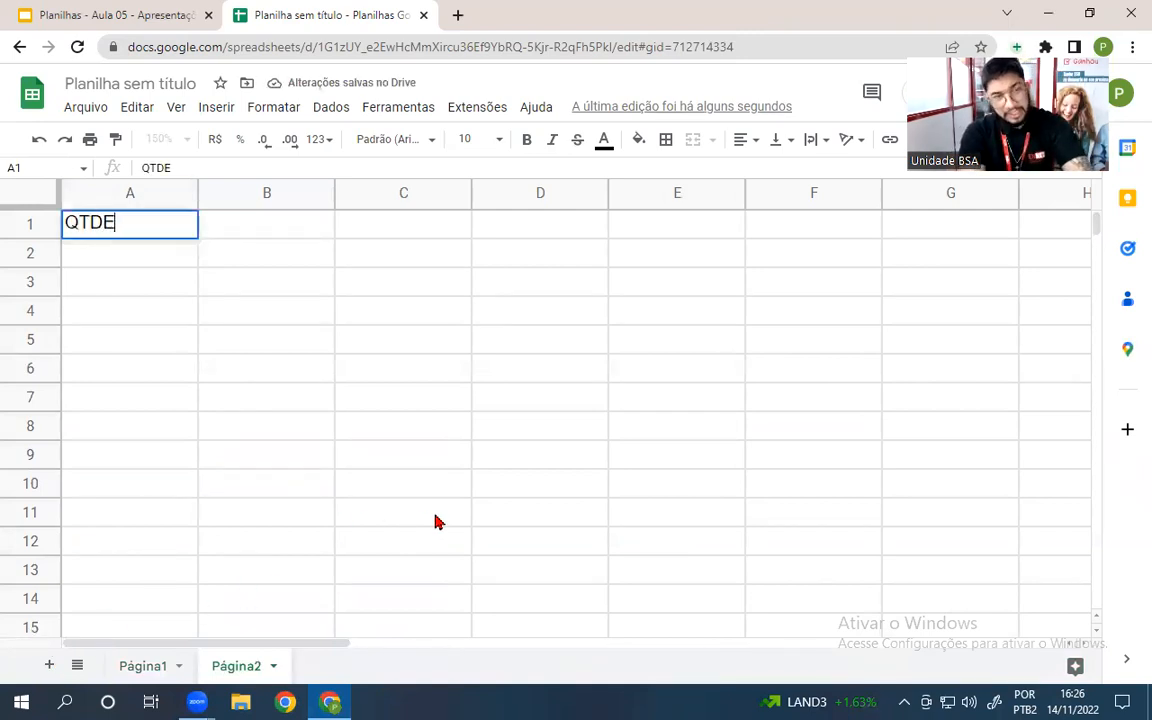
key("Tab")
type("Pr")
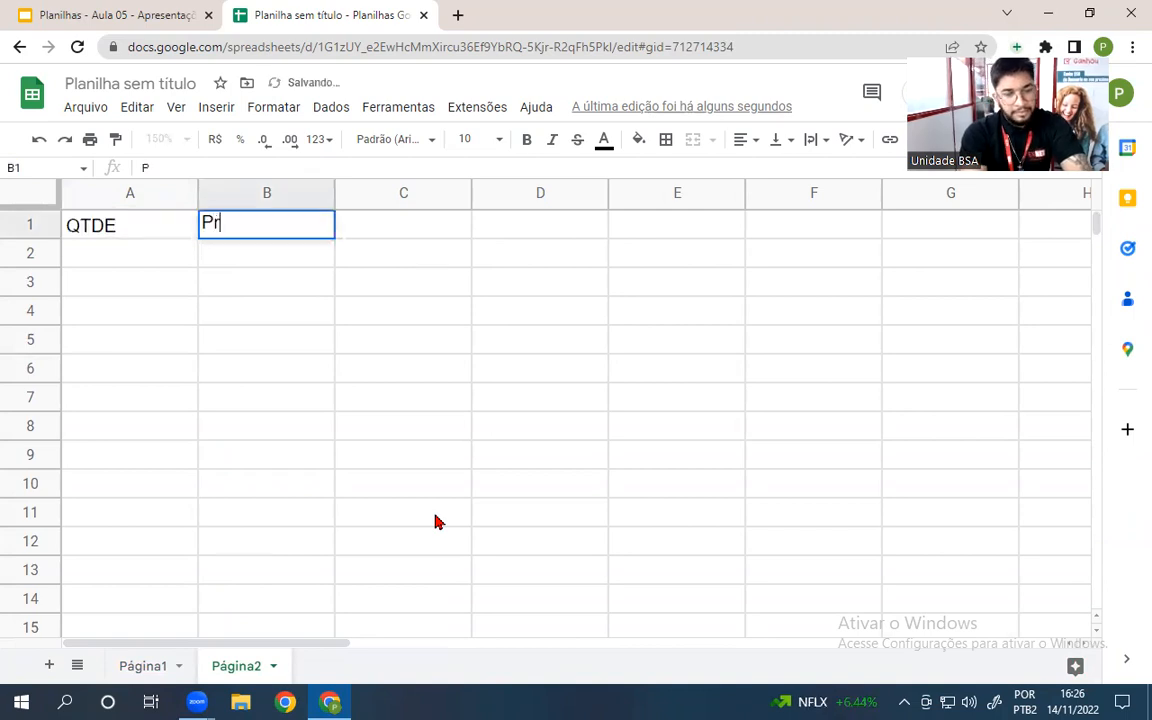
type("oduto")
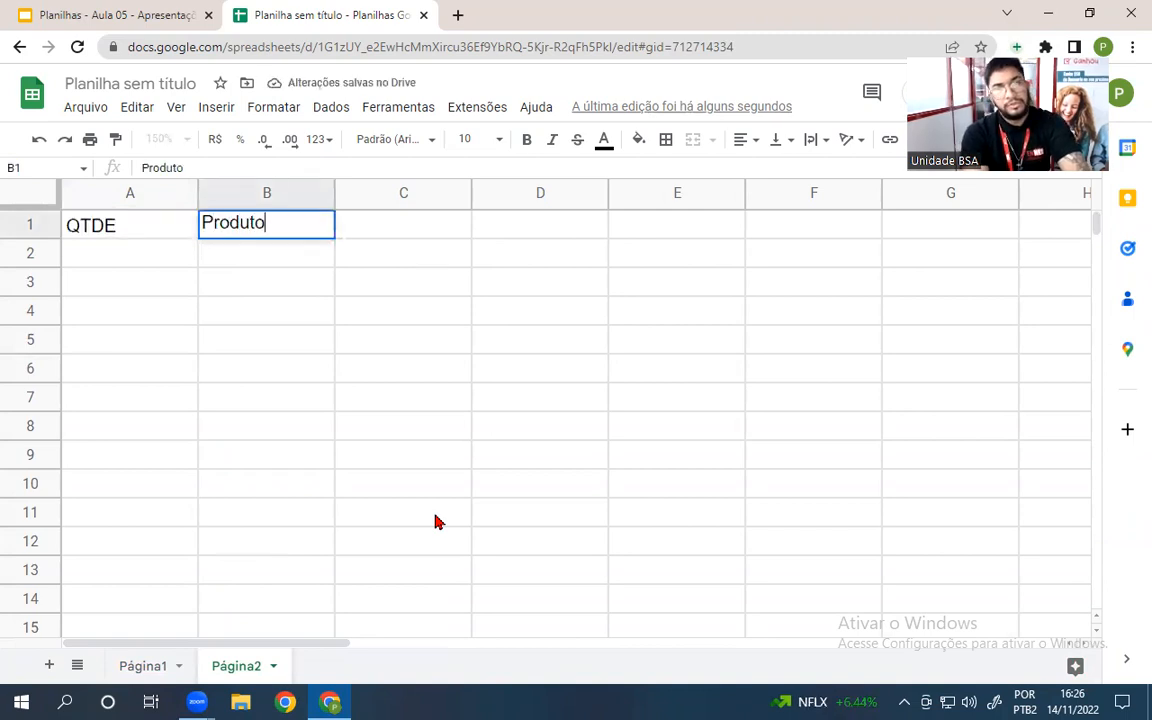
key("Tab")
type("Merda")
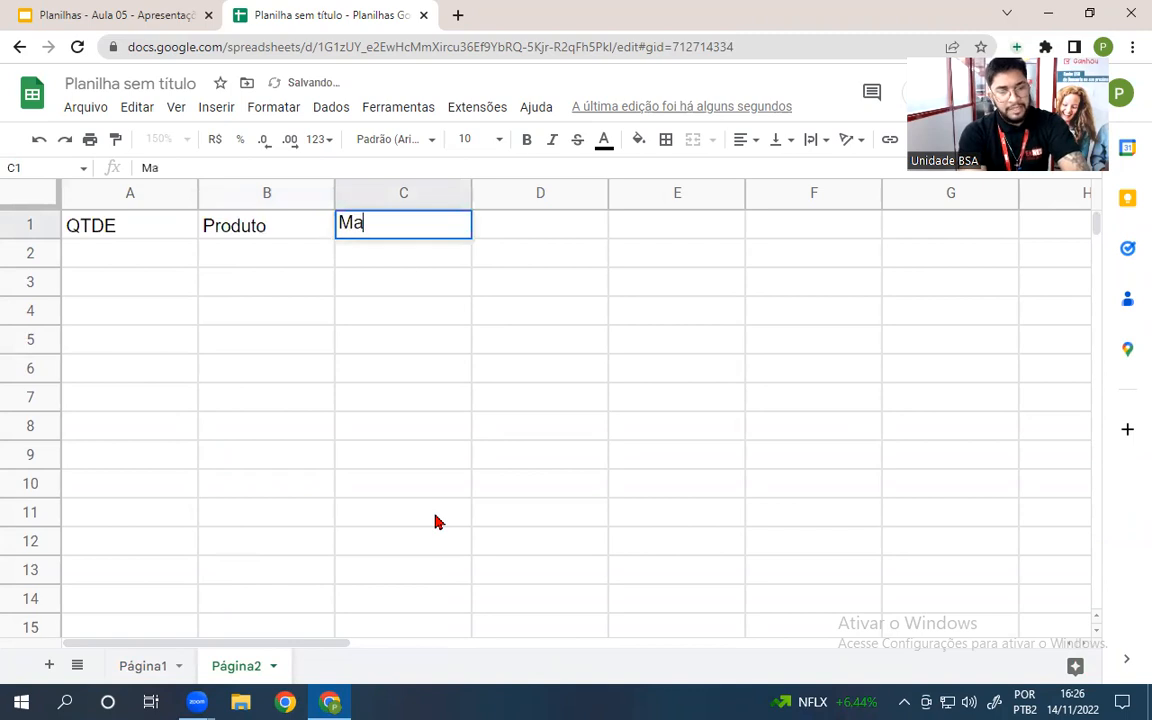
key("BackSpace")
key("BackSpace")
type("cade")
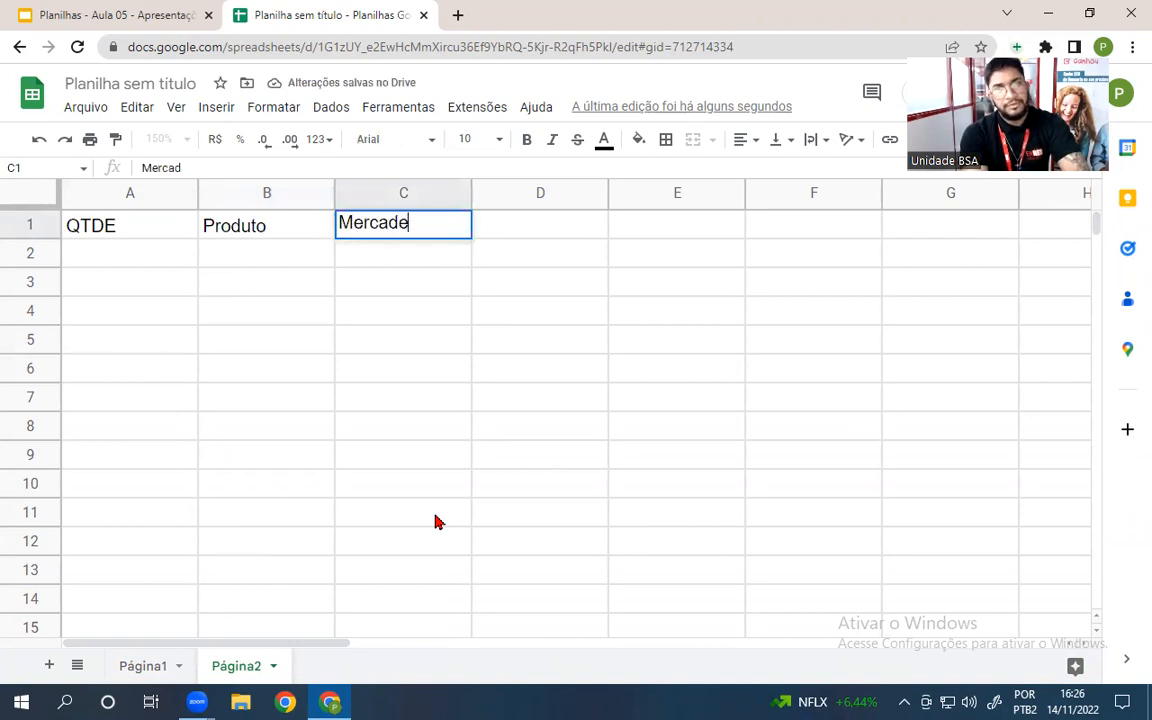
key("BackSpace")
type("o")
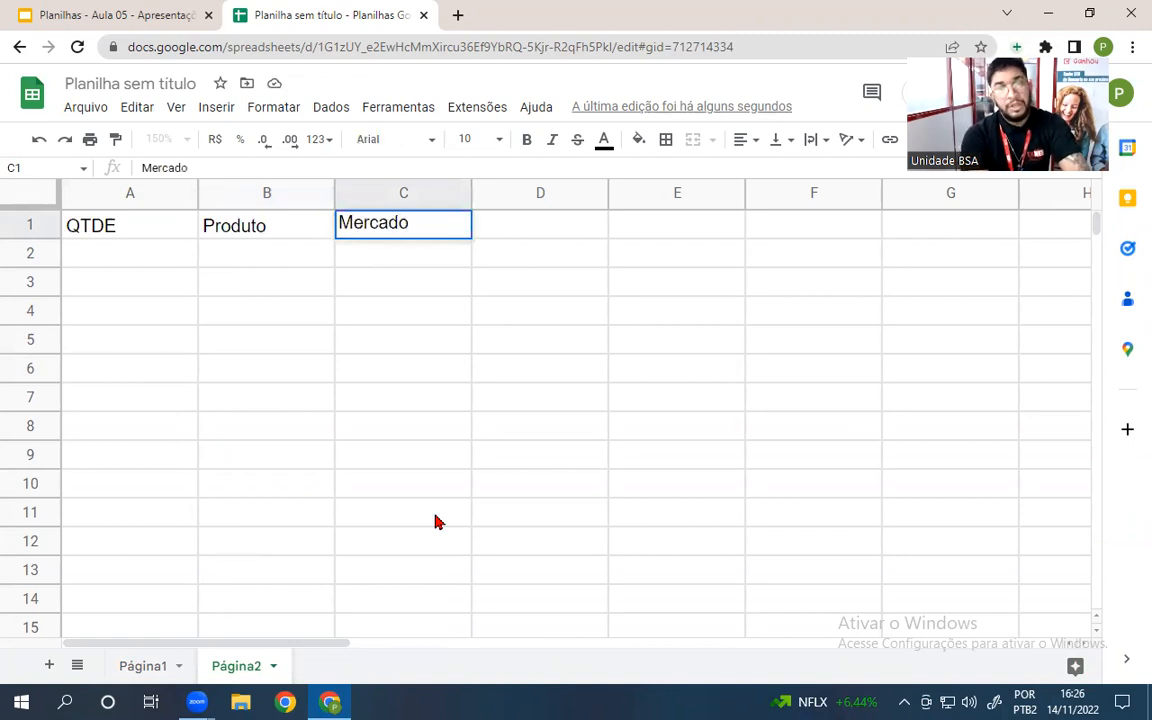
type(" 1")
key("Return")
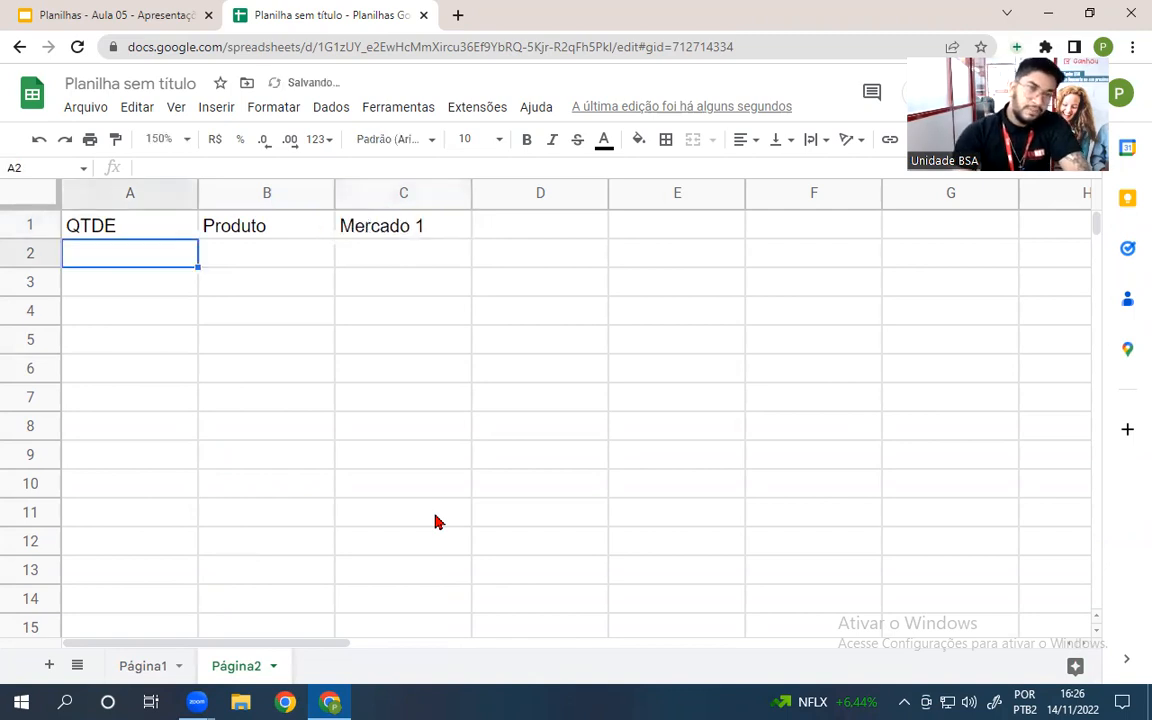
- Autofill Mercado 2 and Mercado 3 into D1:E1 and compare with the slide's table
left_click(437, 226)
left_click_drag(471, 237, 665, 222)
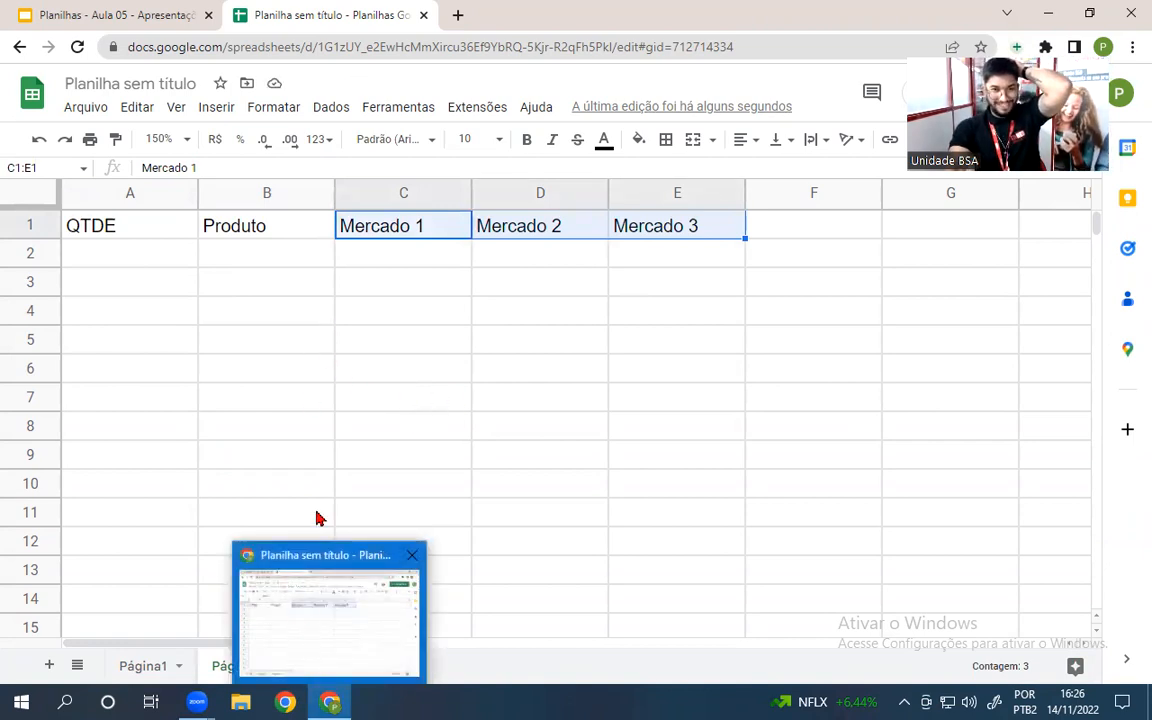
left_click(134, 14)
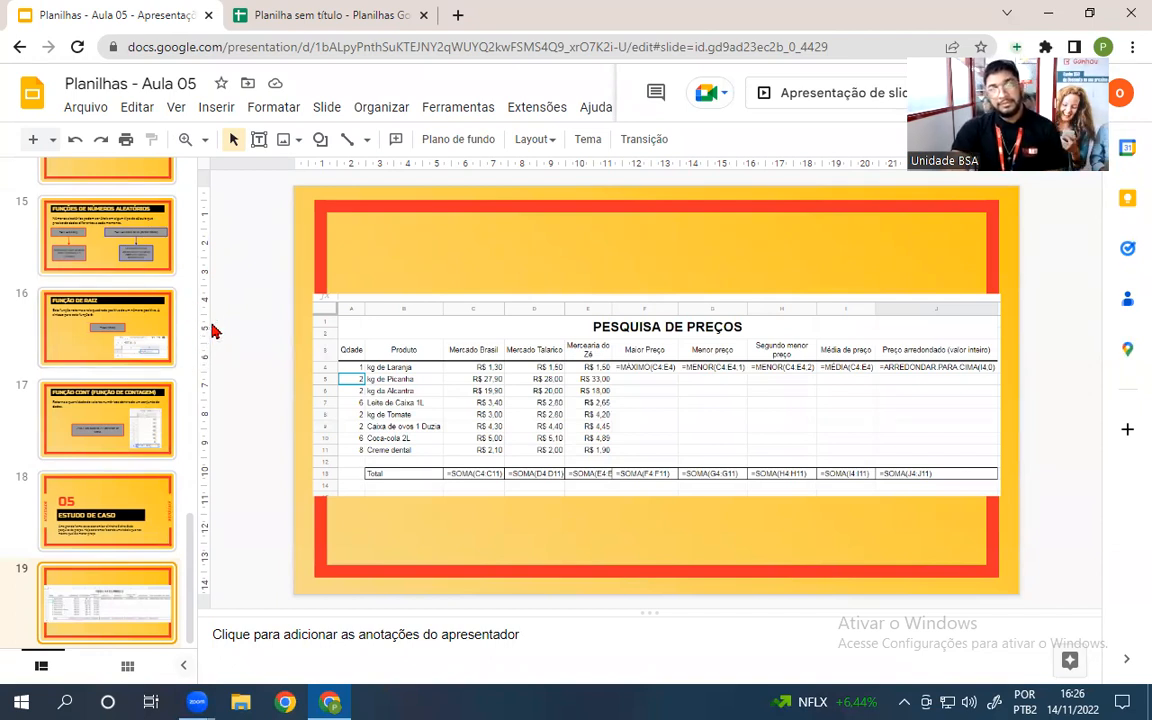
left_click(297, 12)
- Enter Maior preço, Menor preço, Segundo menor preço in F1:H1 and auto-fit column H
left_click(805, 240)
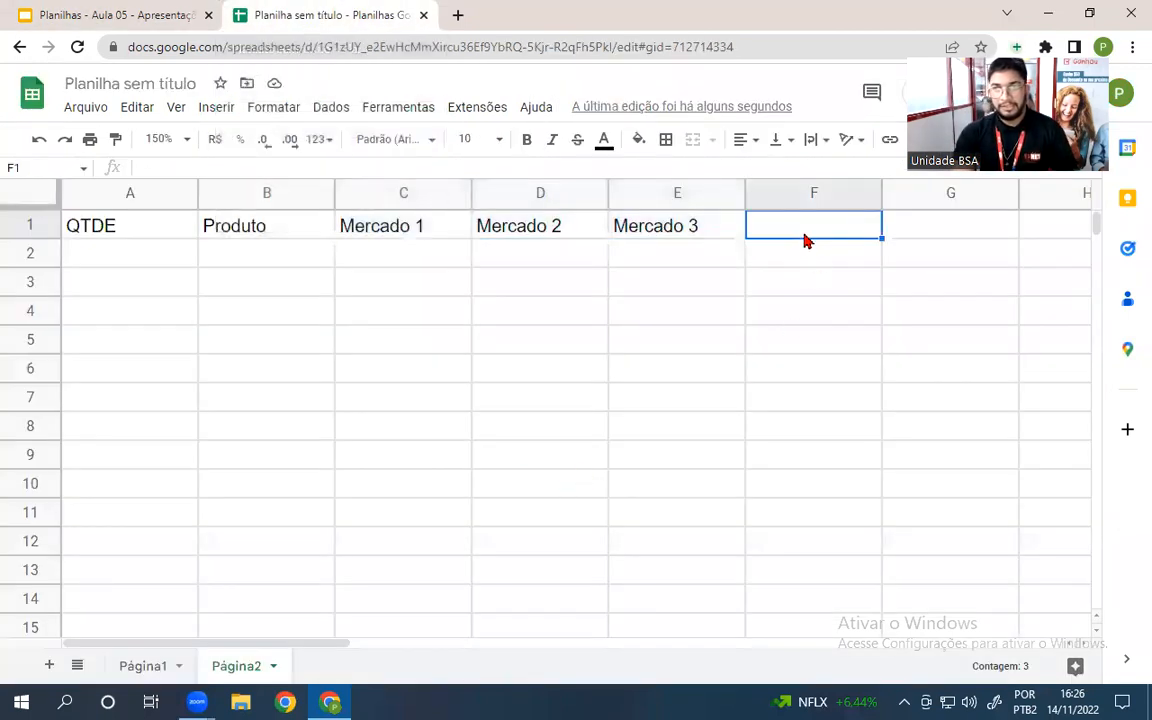
type("r ")
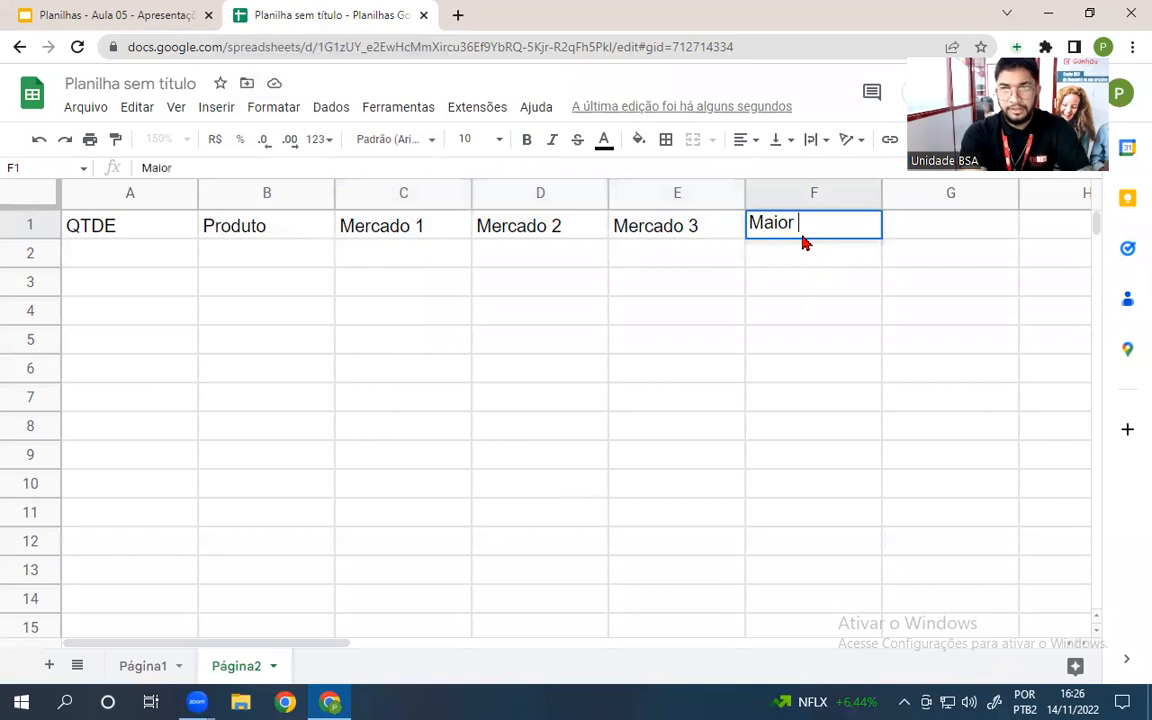
type("preço")
key("Tab")
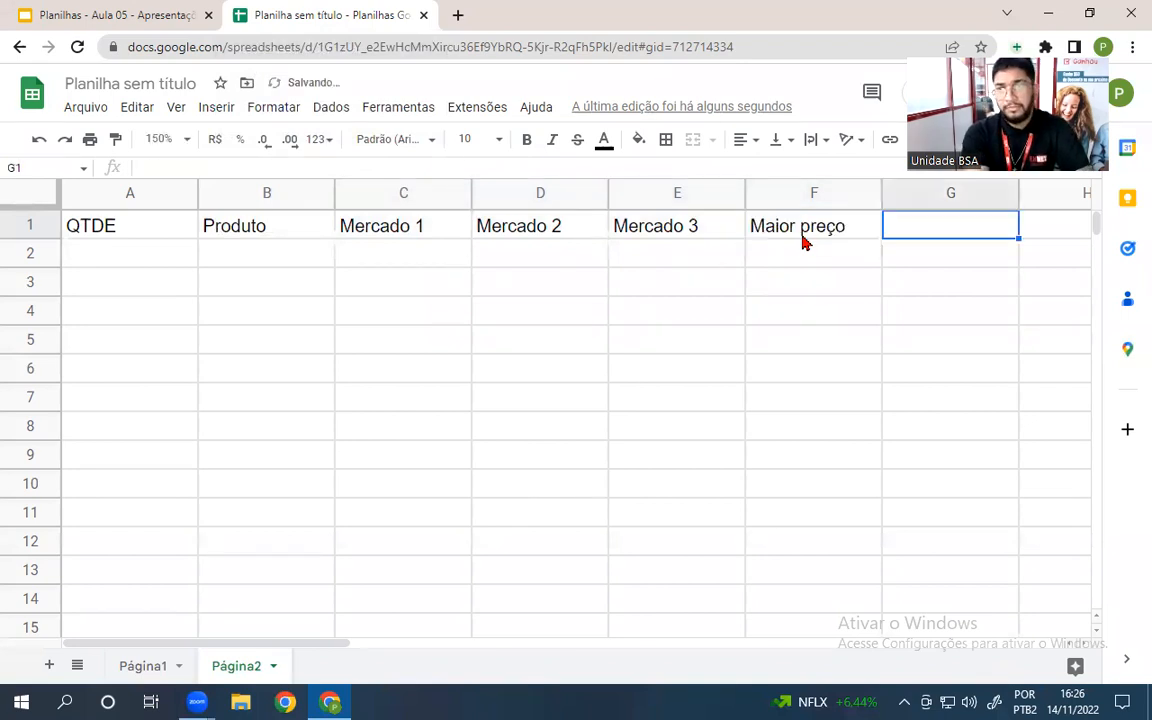
type("Menor ")
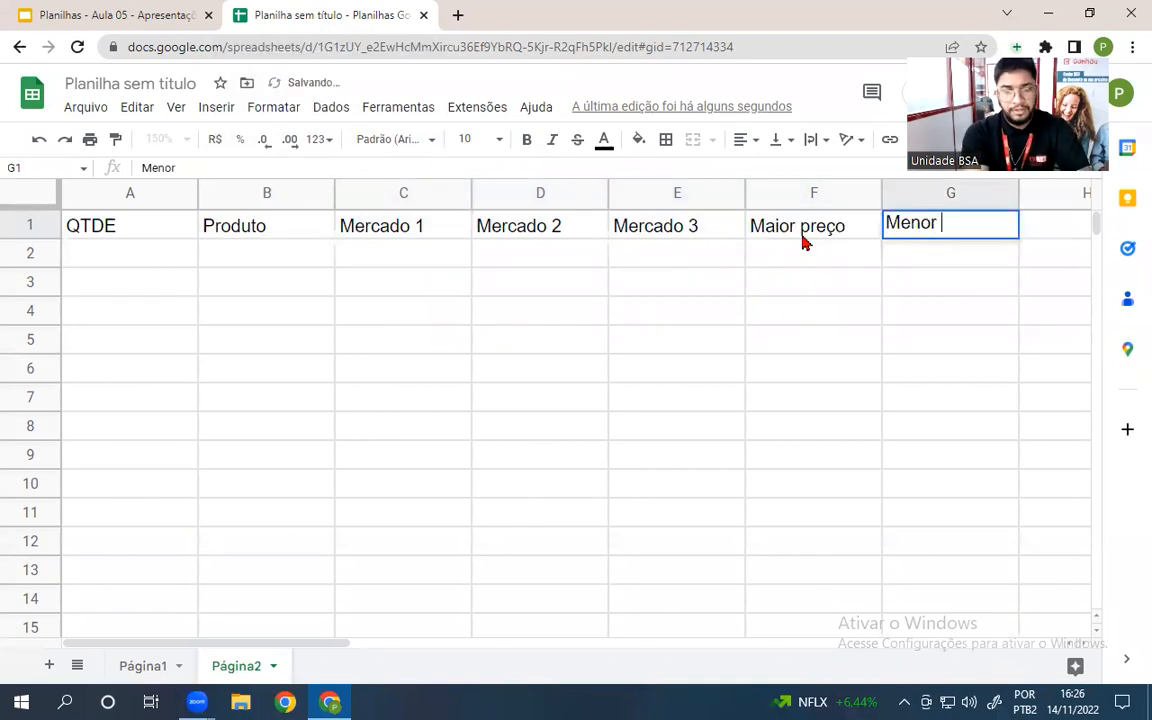
type("preço")
key("Tab")
type("Segundo men")
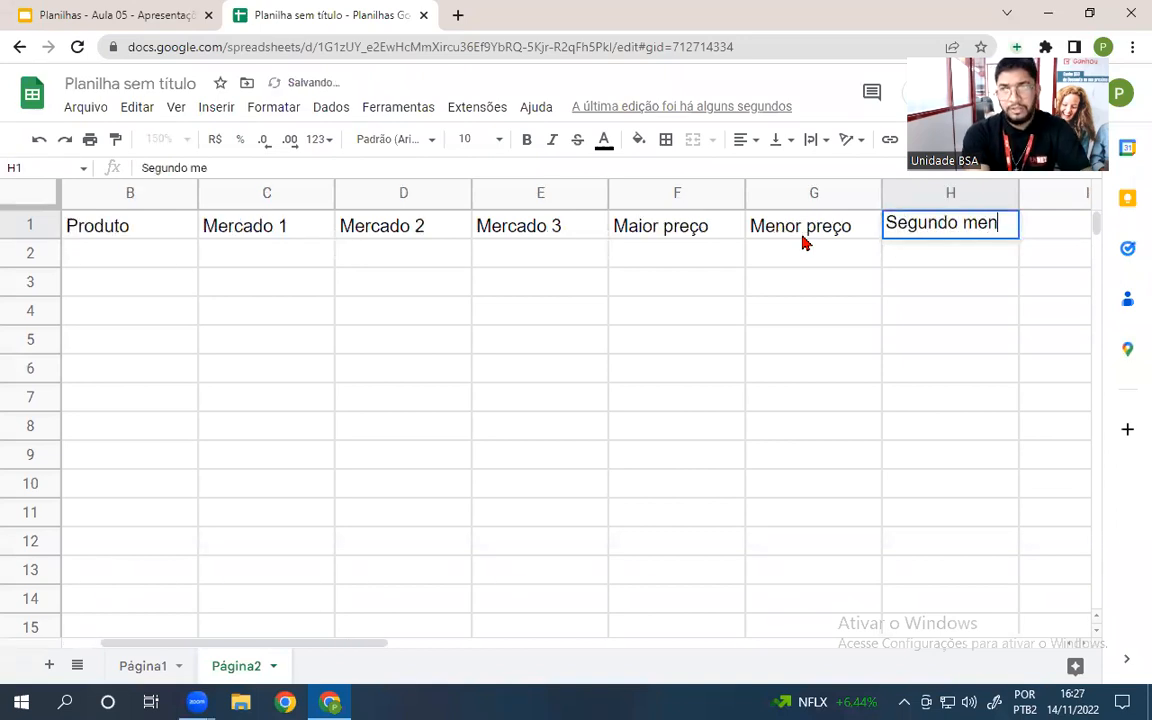
type("or preço")
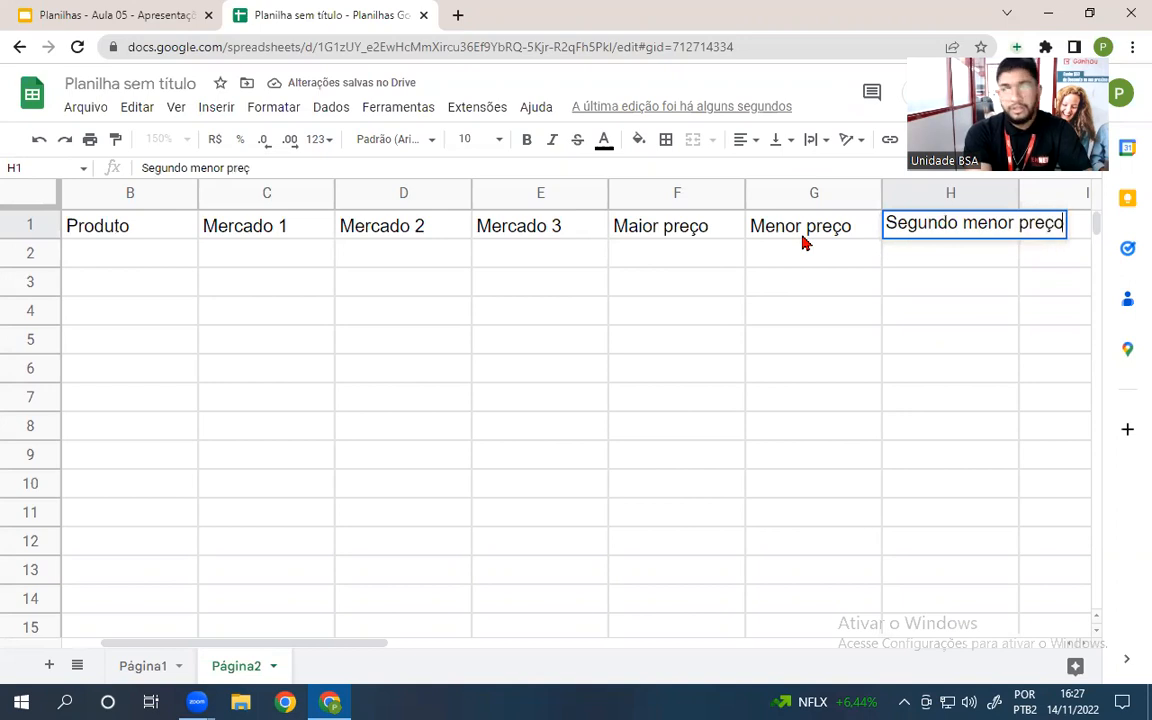
key("Tab")
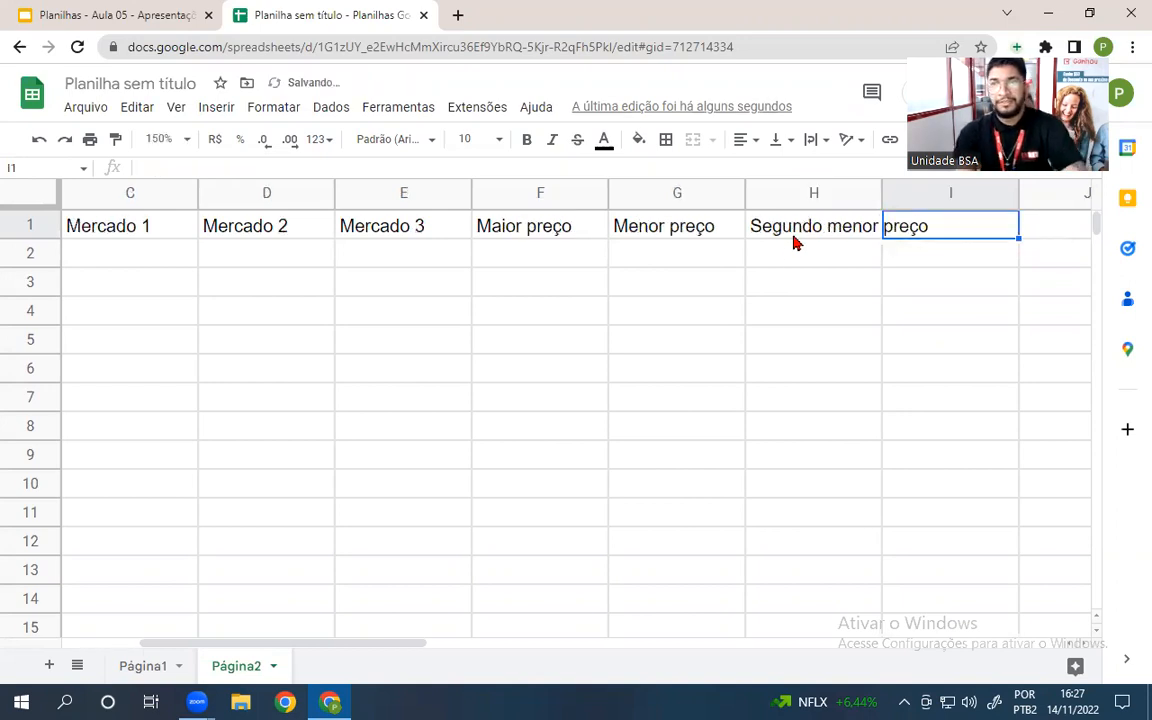
double_click(882, 193)
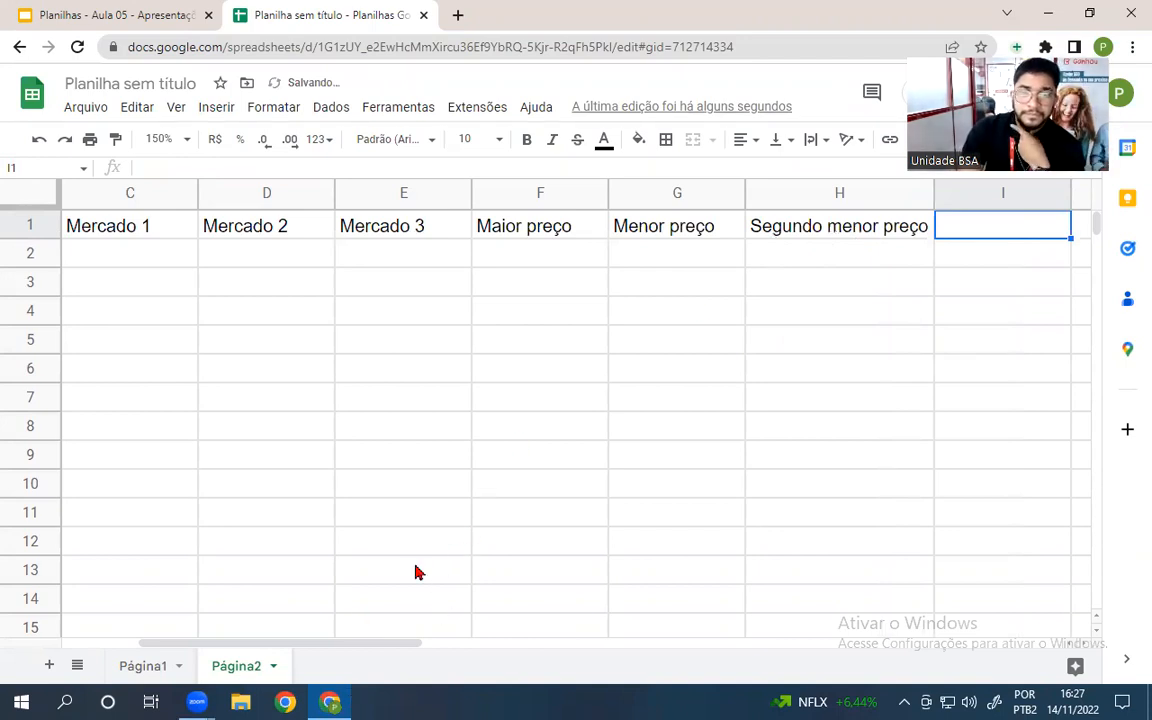
left_click(98, 14)
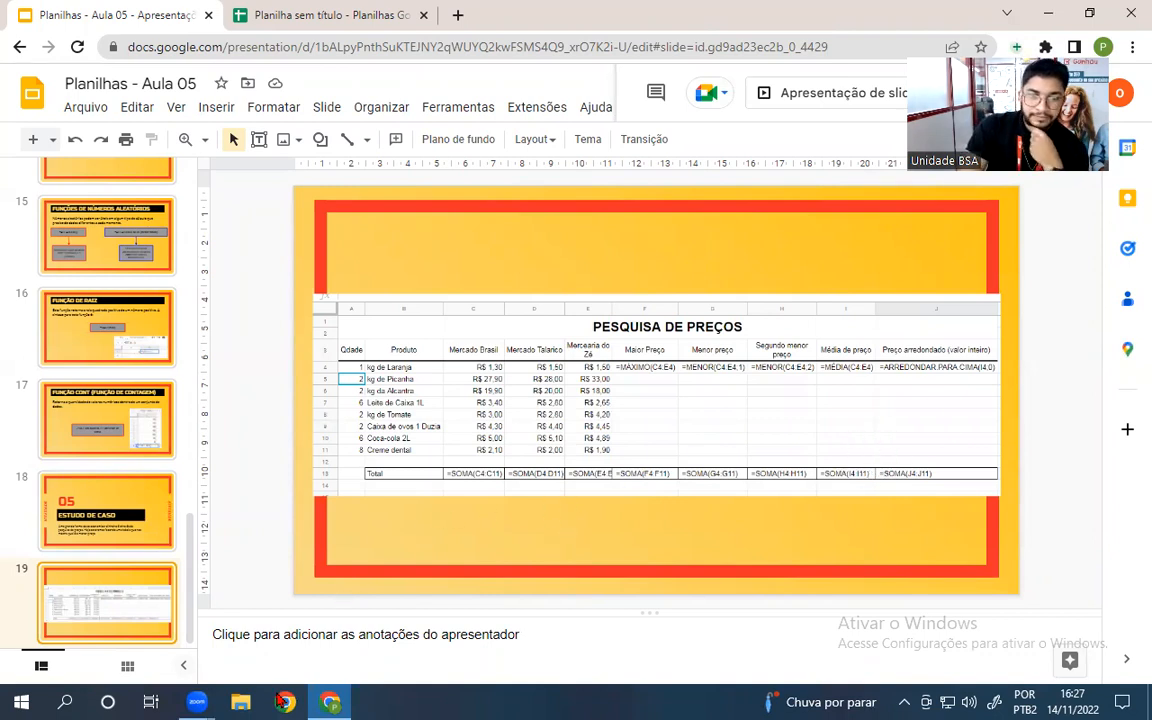
left_click(265, 14)
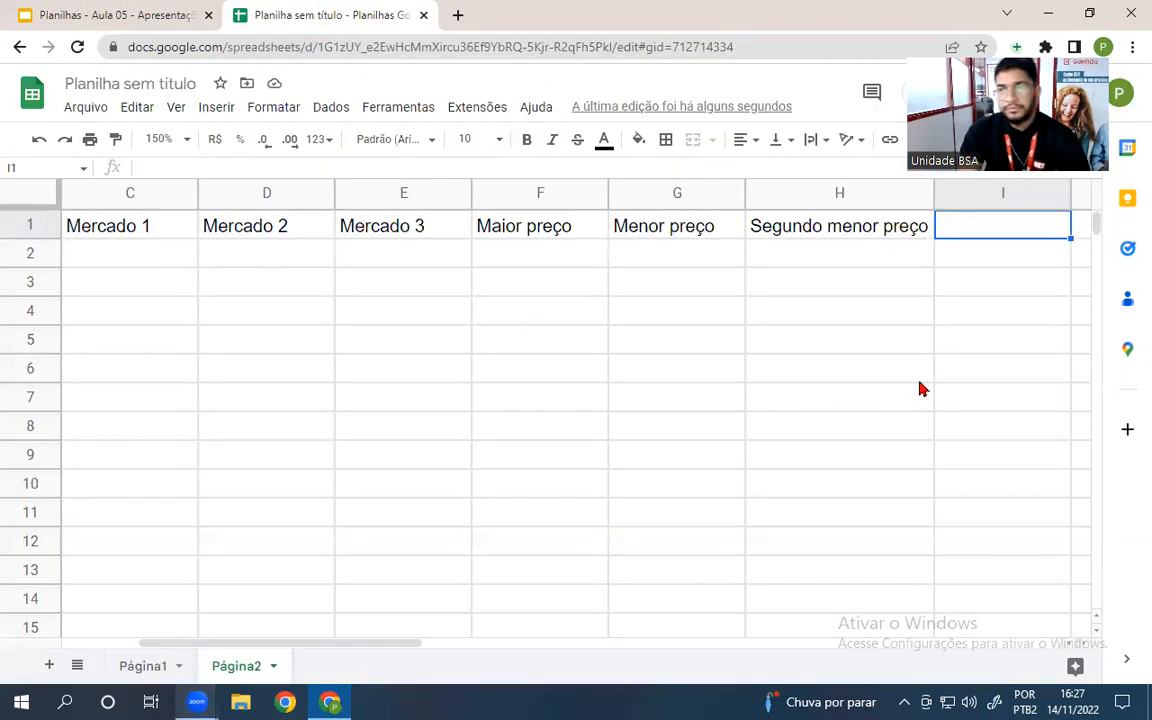
- Put média de preço in I1 and preço arredondado in J1, auto-fitting column J
type("média")
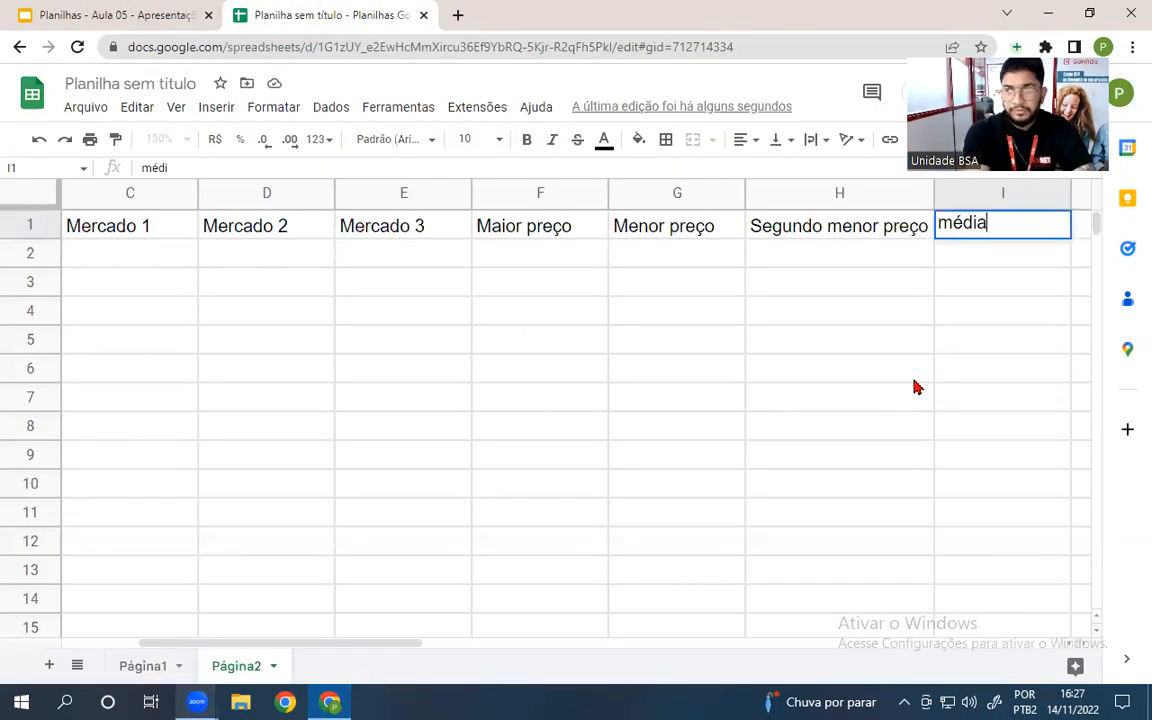
type(" de preço")
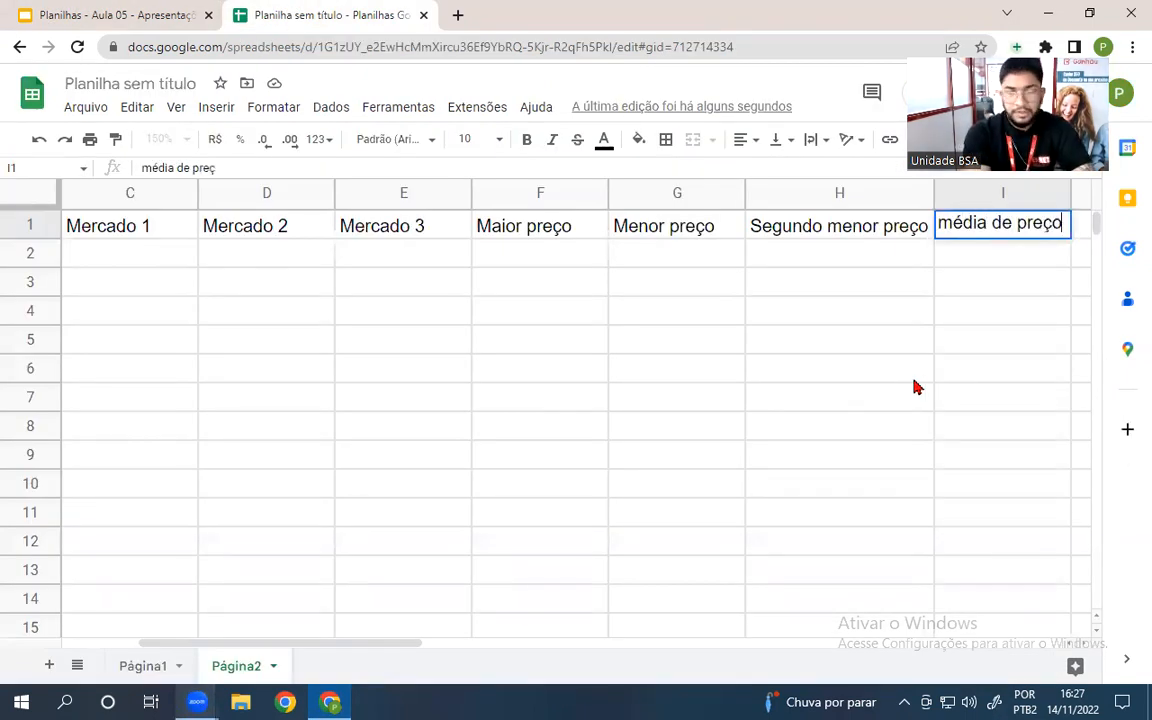
key("Tab")
type("pr")
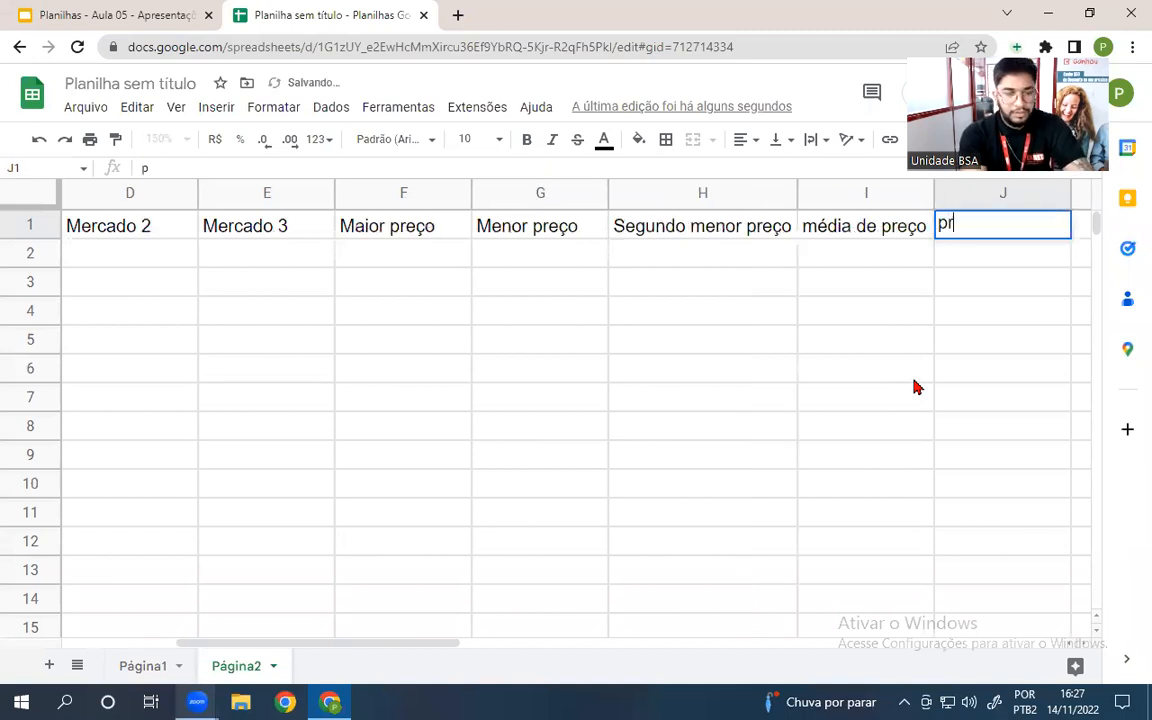
type("eço arredondaDO")
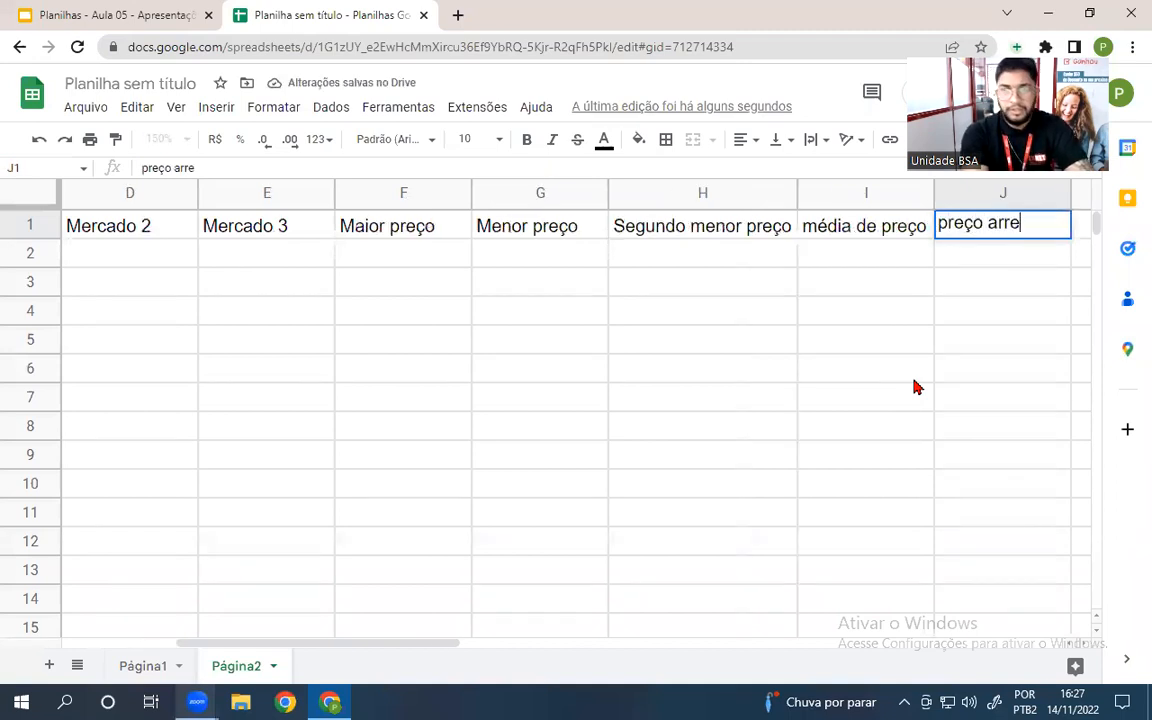
key("BackSpace")
key("BackSpace")
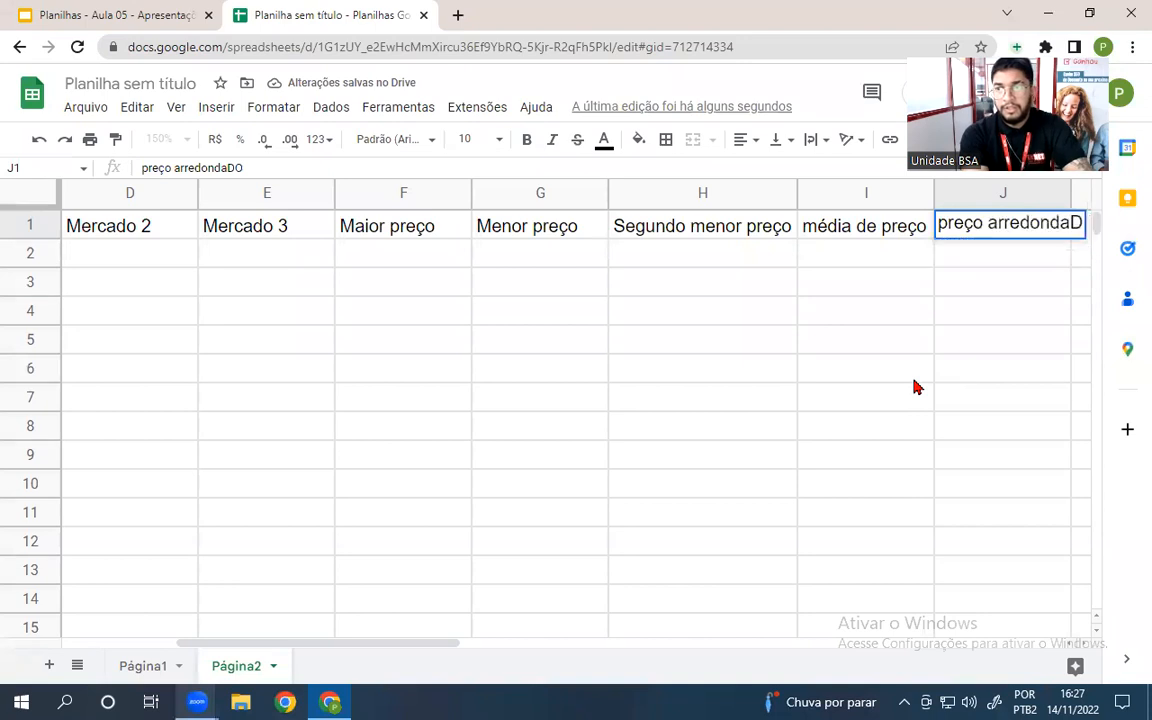
type("do")
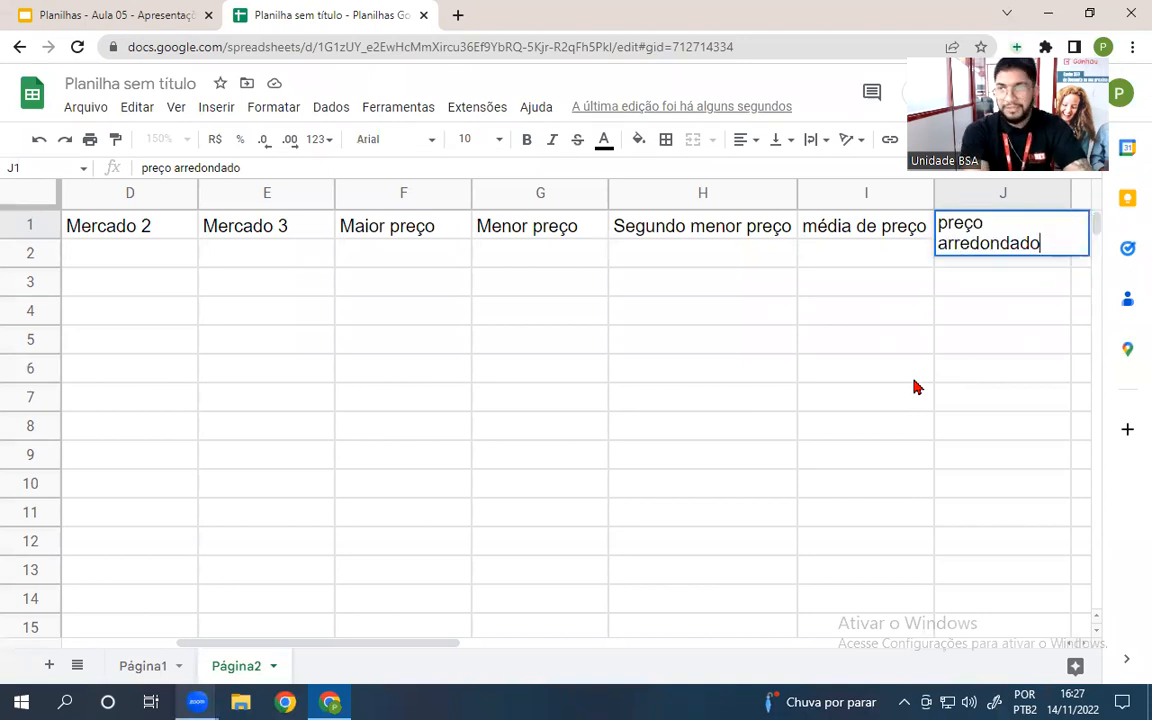
left_click(627, 398)
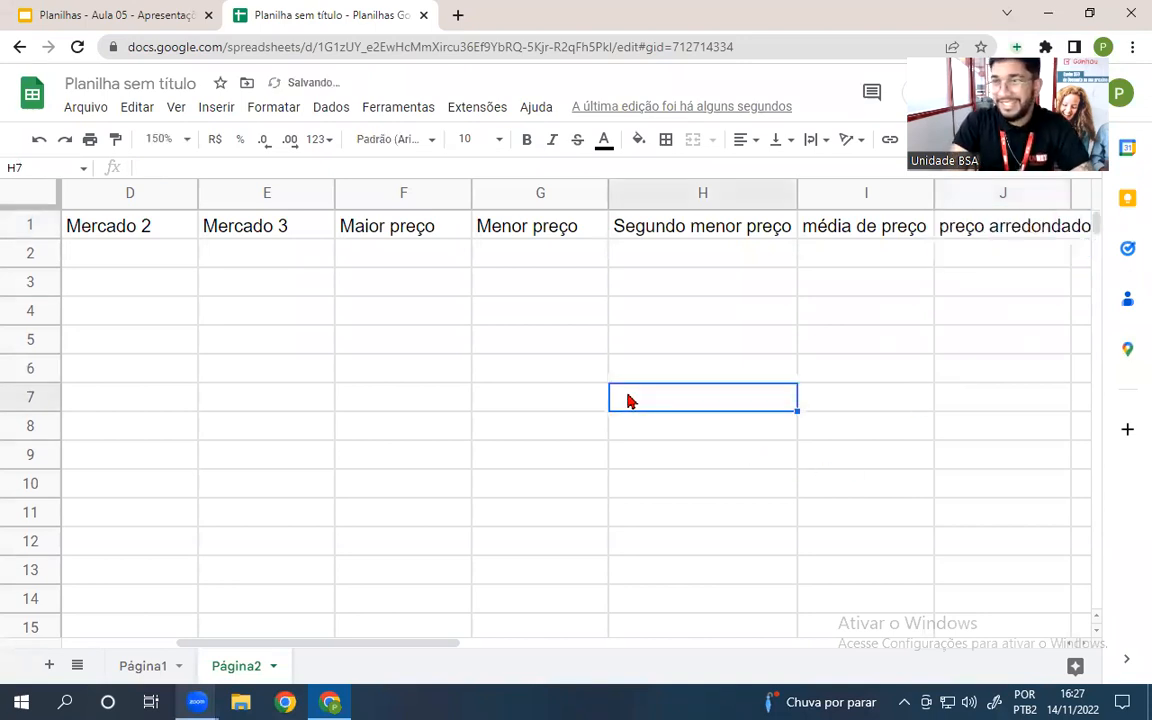
double_click(1069, 196)
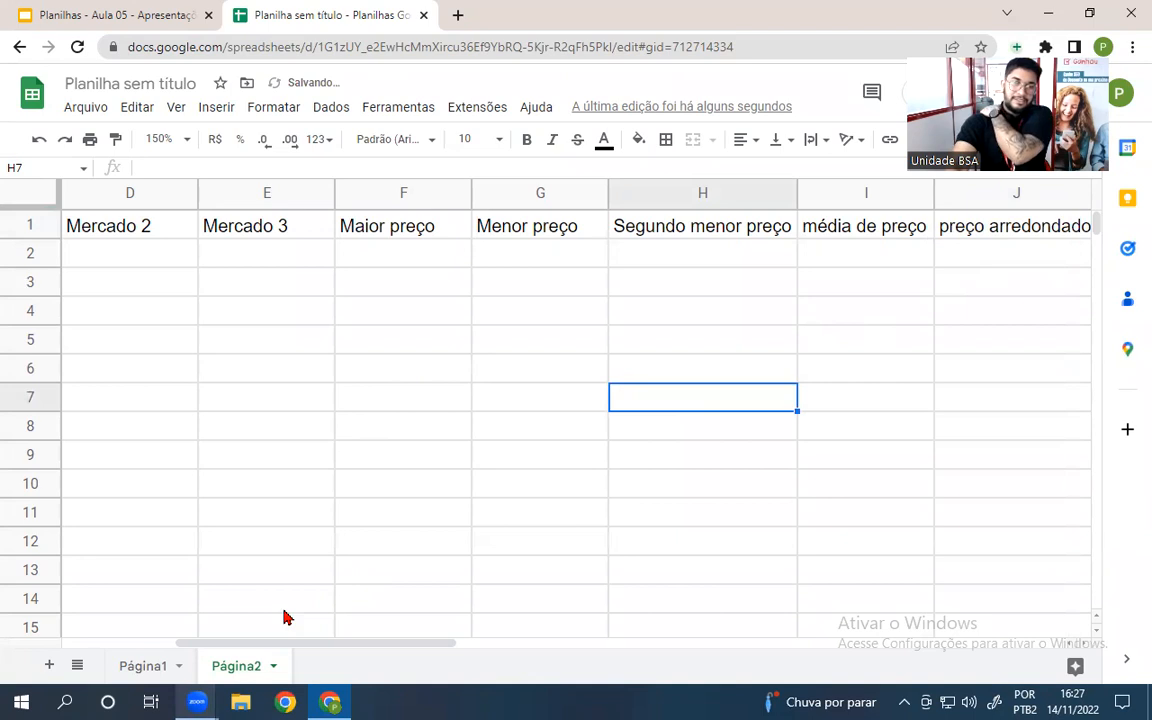
left_click_drag(239, 645, 105, 645)
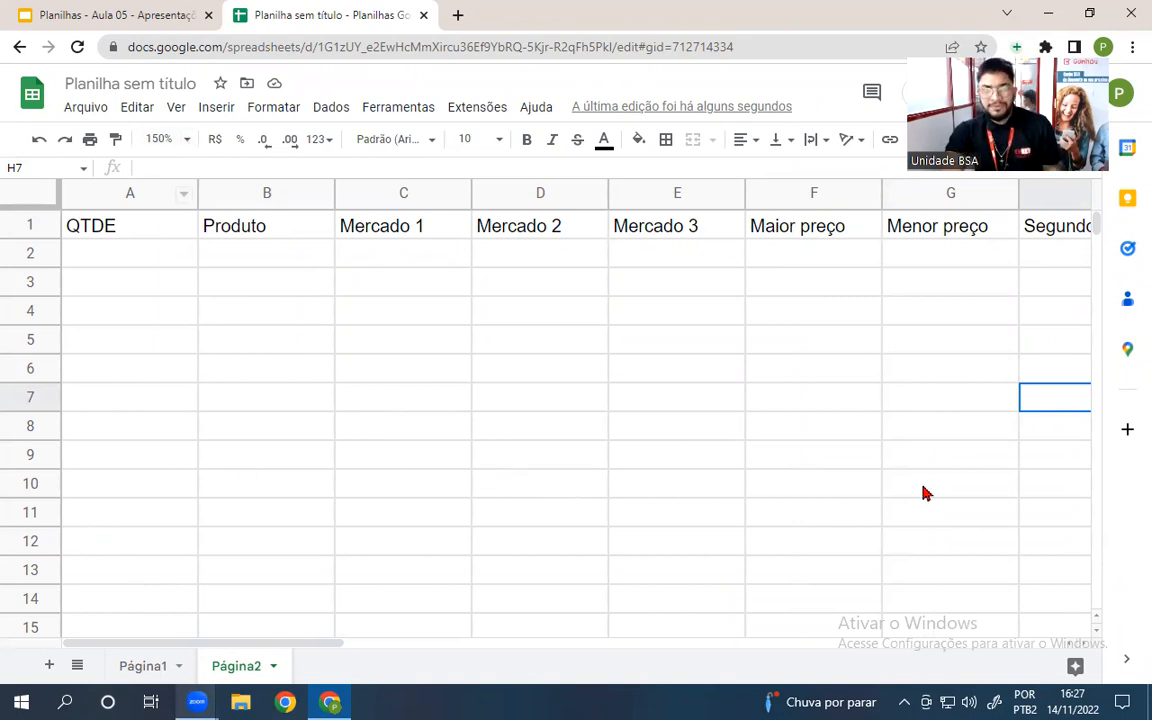
- Enter quantity 1 for ARROZ and 5 for FEIJÃO in rows 2–3
left_click(100, 253)
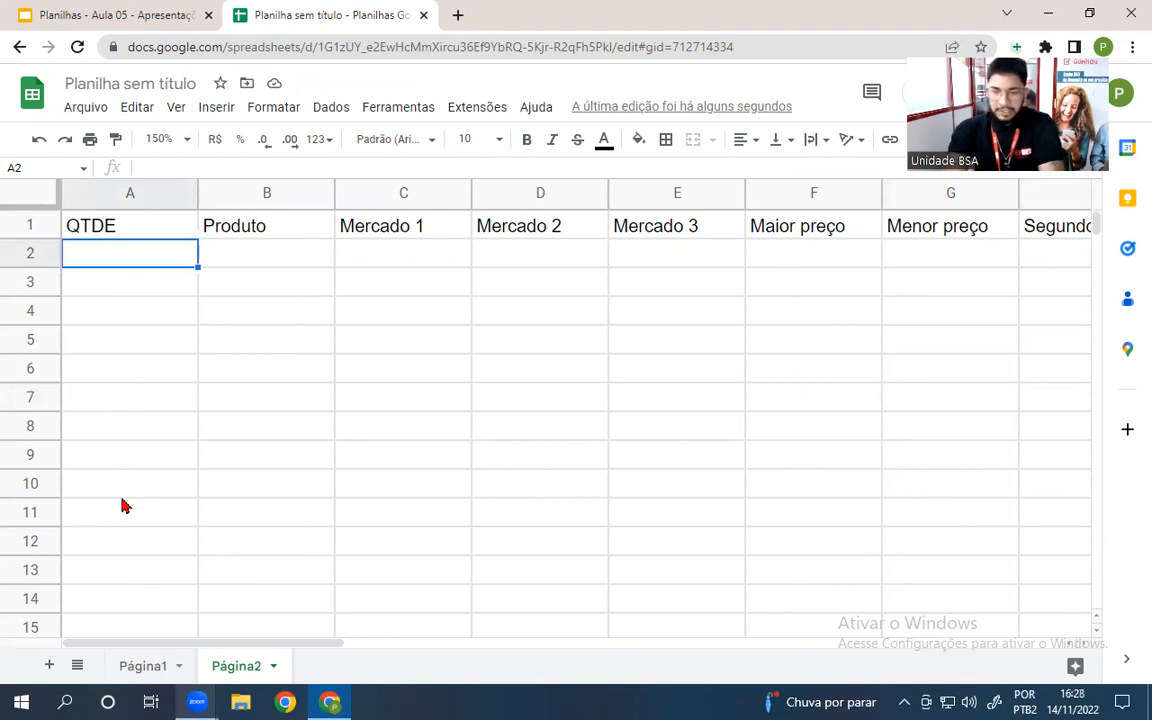
type("1")
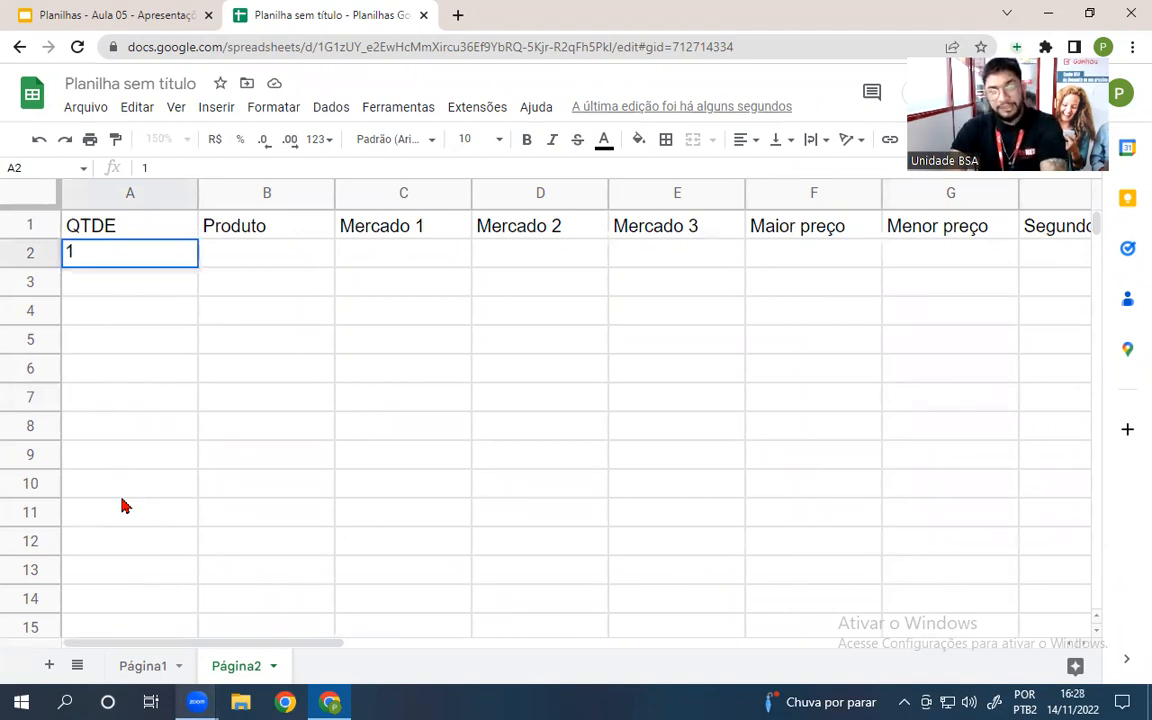
key("Tab")
type("ARROZ")
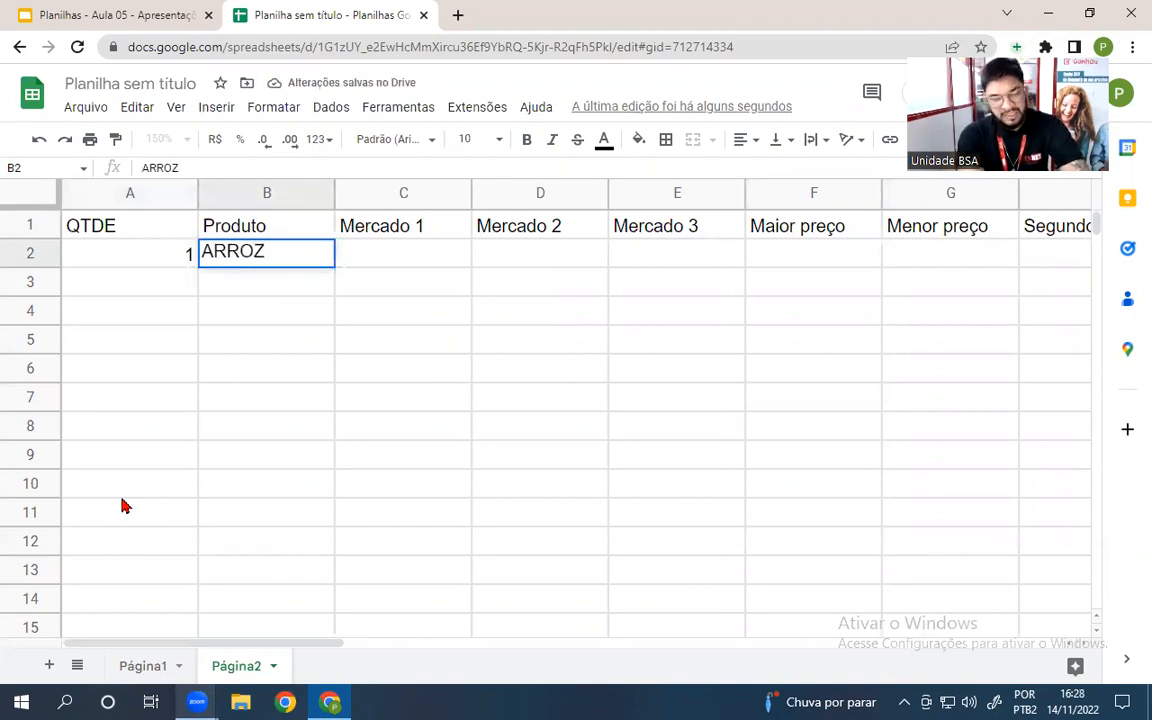
key("Return")
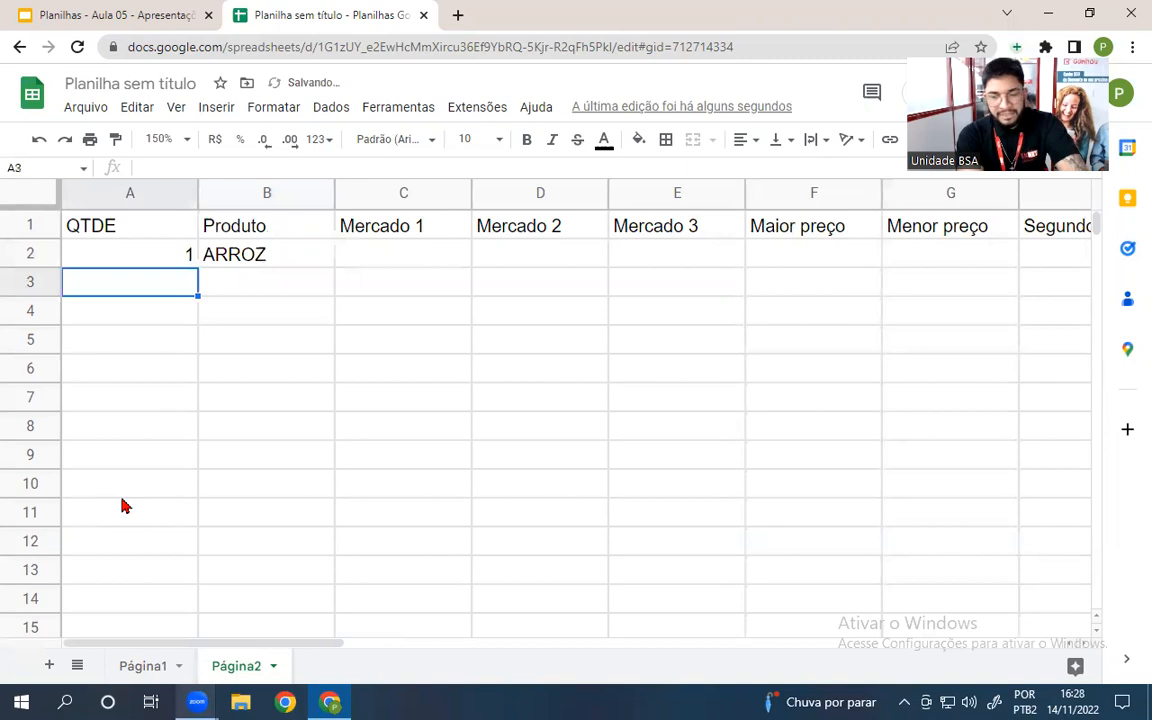
type("5")
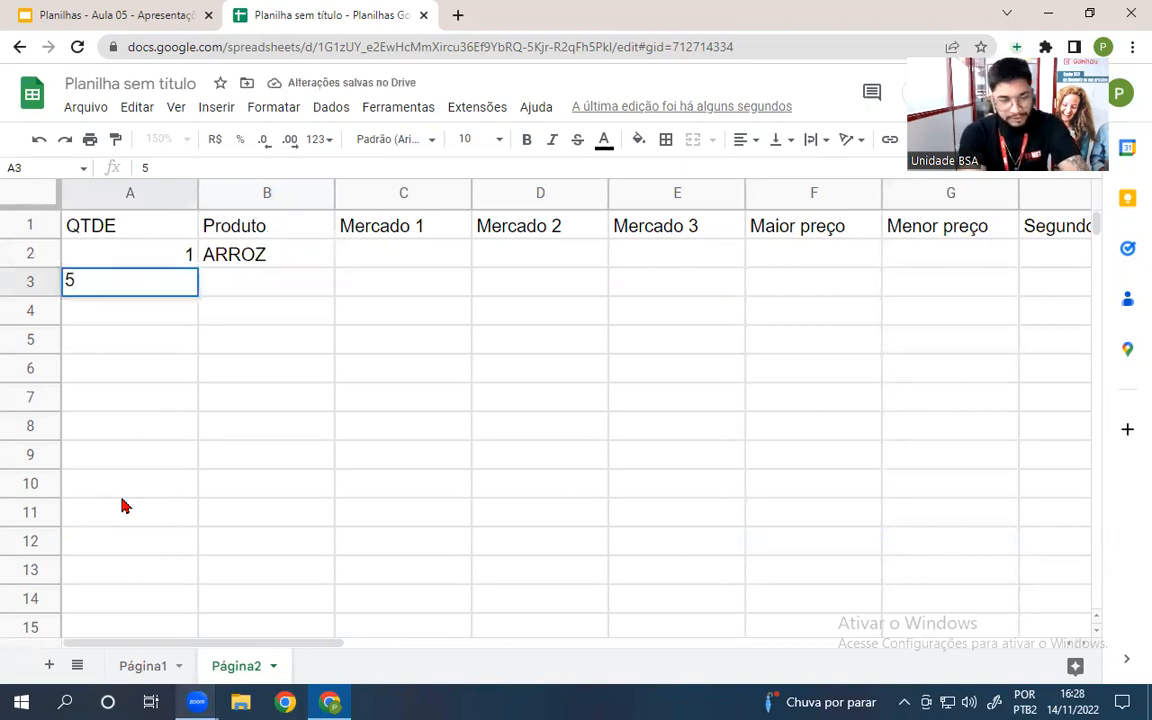
key("Tab")
type("FEIJÃO")
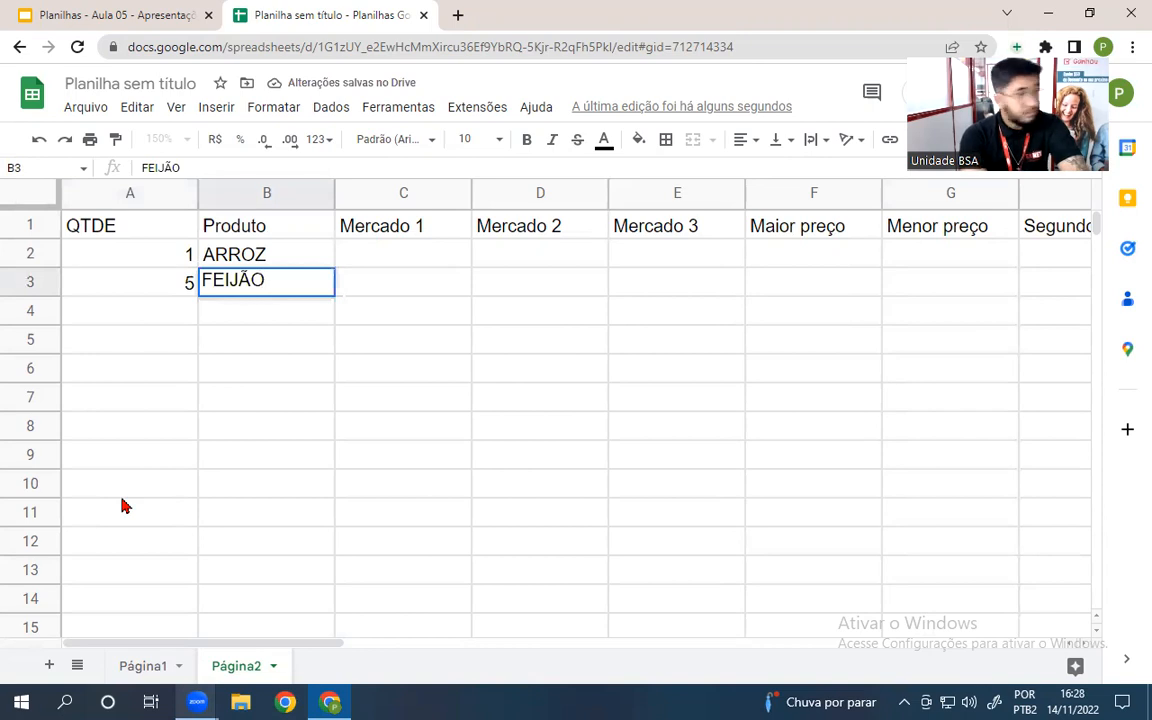
key("Return")
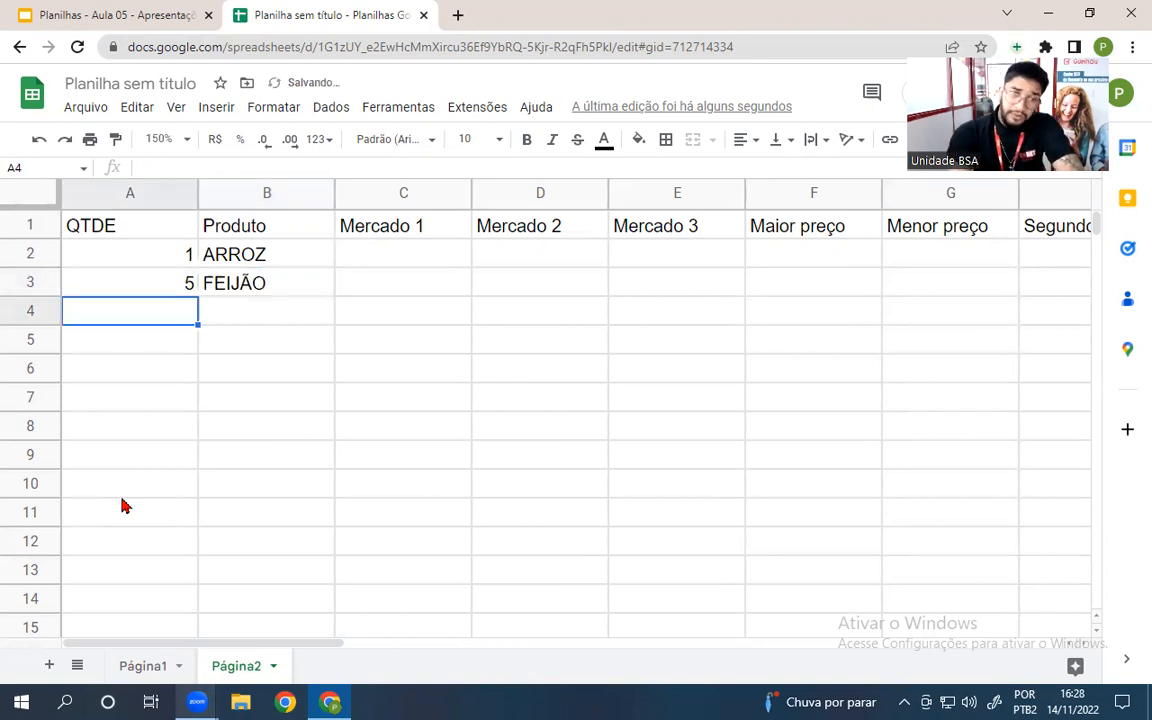
- Enter quantity 3 for CUSCUZ and 3 for TAPIOCA in rows 4–5
type("3")
key("Tab")
type("CUSCUZ")
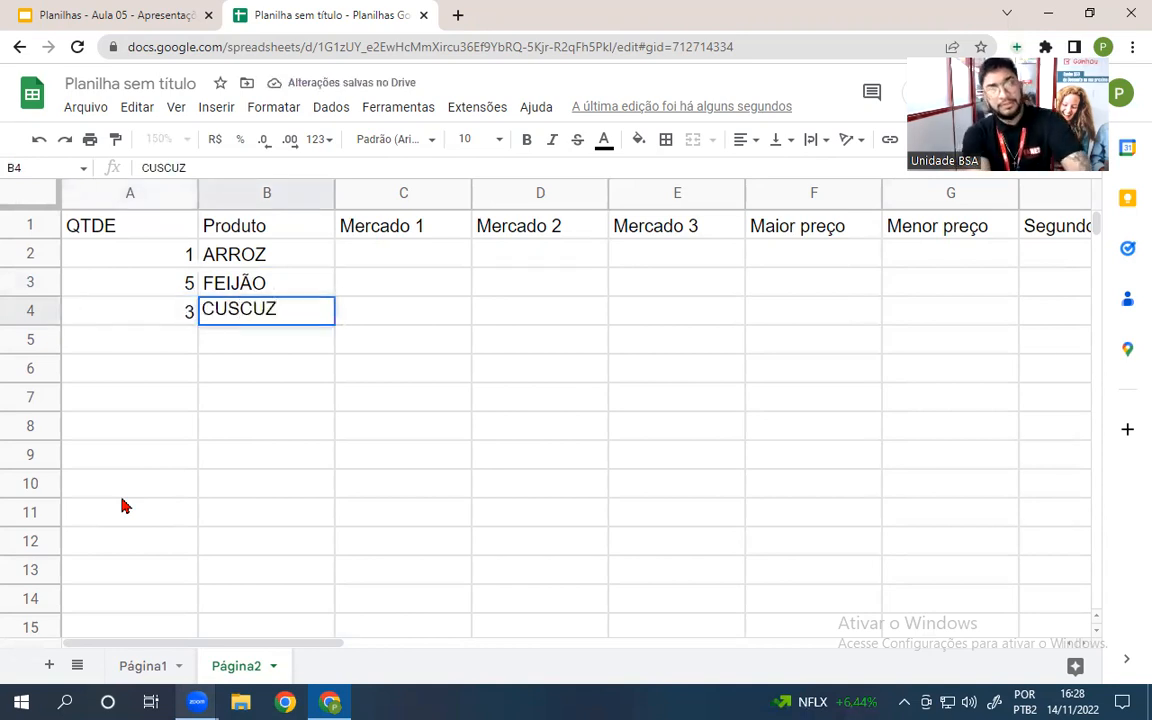
key("Return")
type("3")
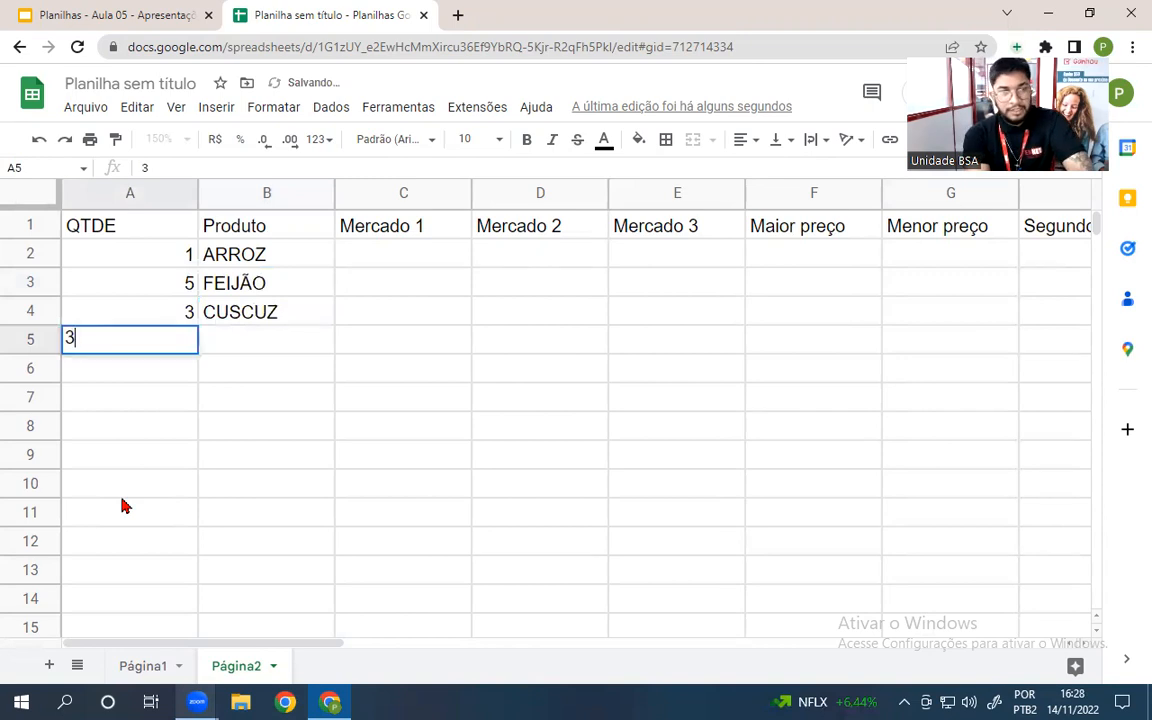
key("Tab")
type("TAP")
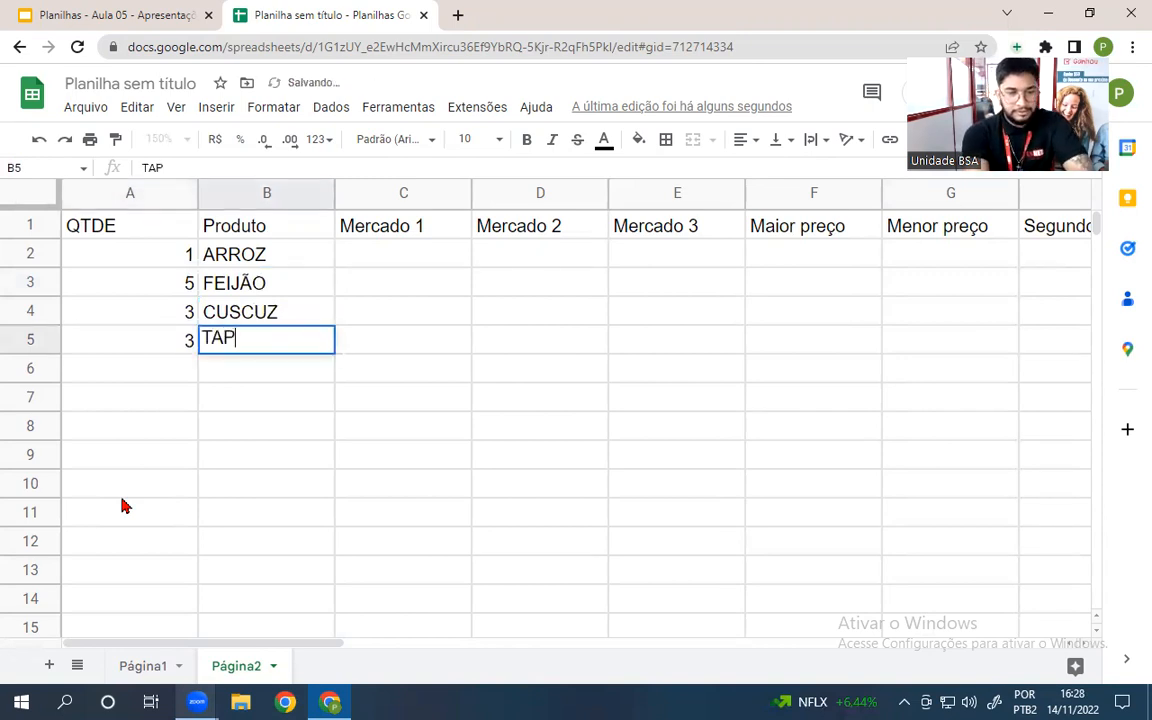
type("IOCA")
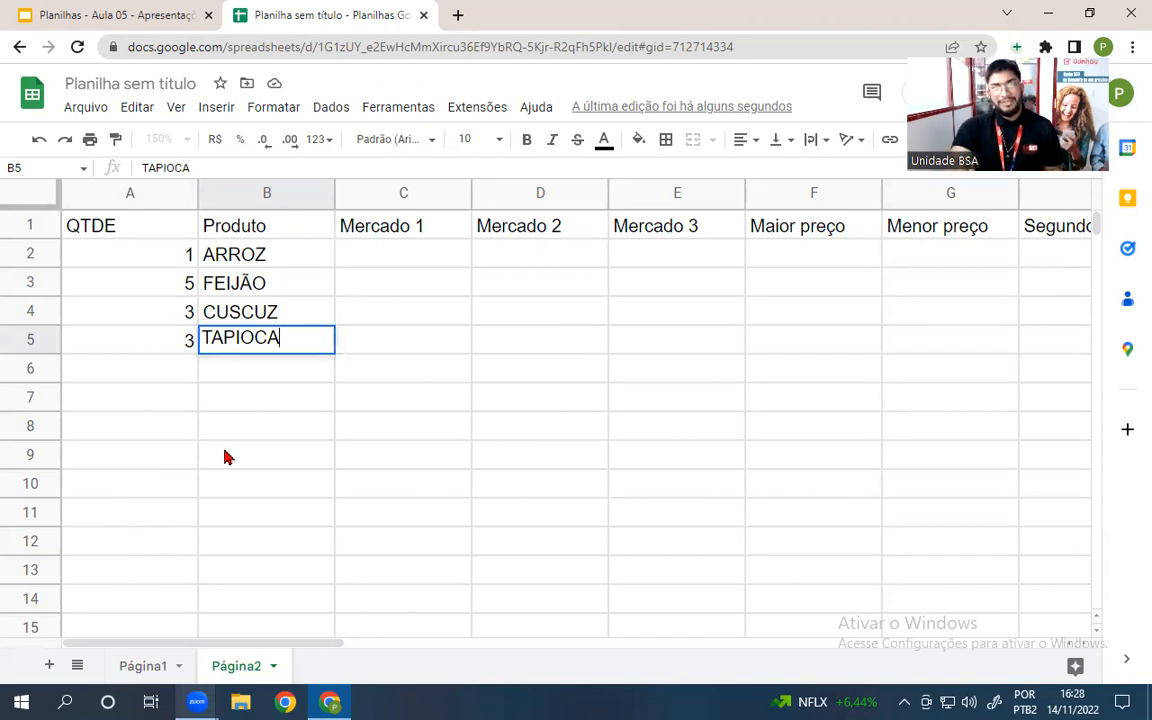
left_click(399, 258)
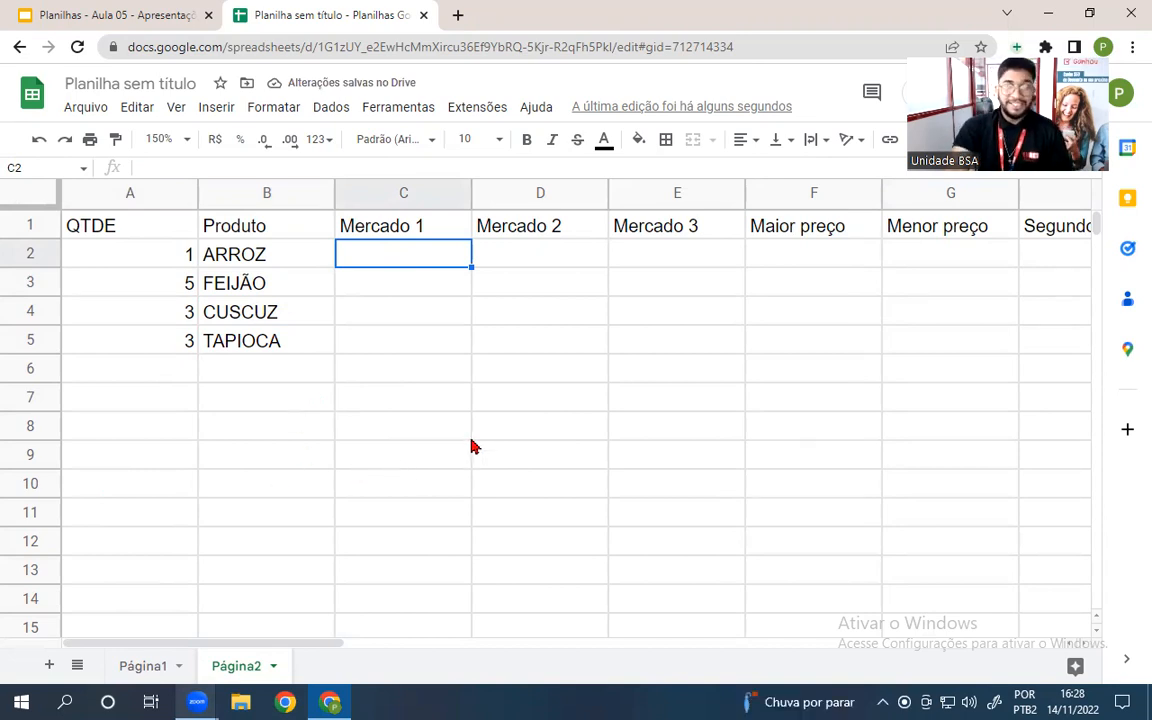
- Enter ARROZ's prices 23,99, 22,59 and 23,49 in C2:E2
type("23")
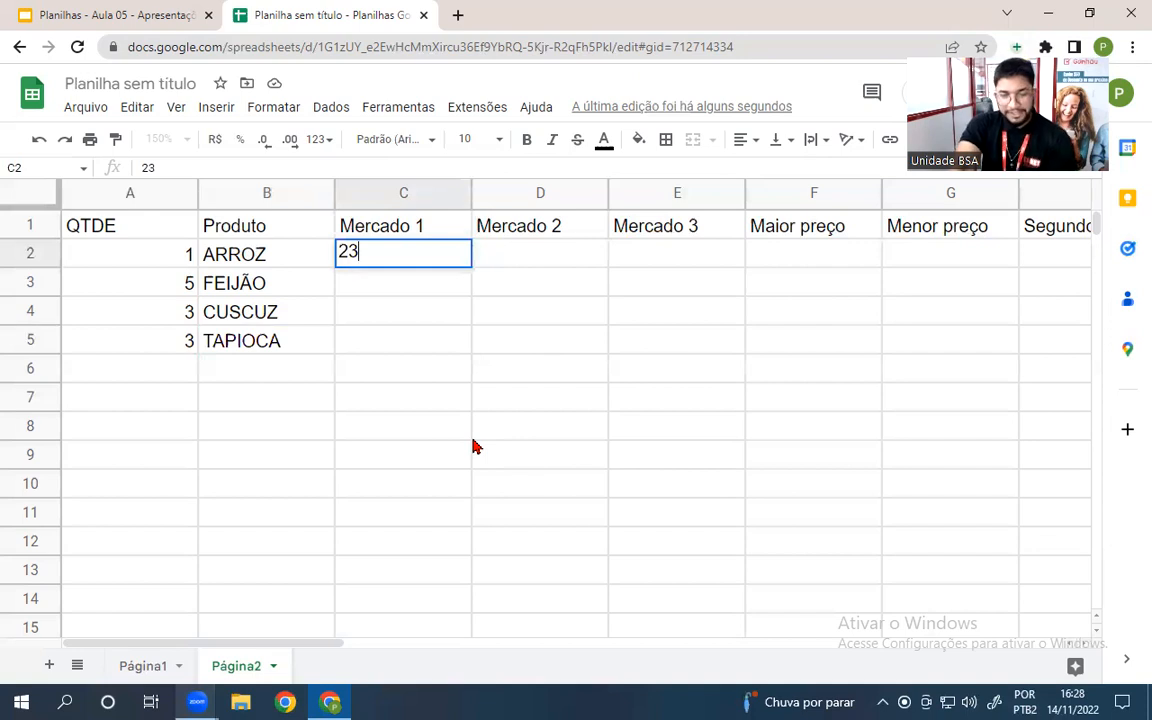
type(",99")
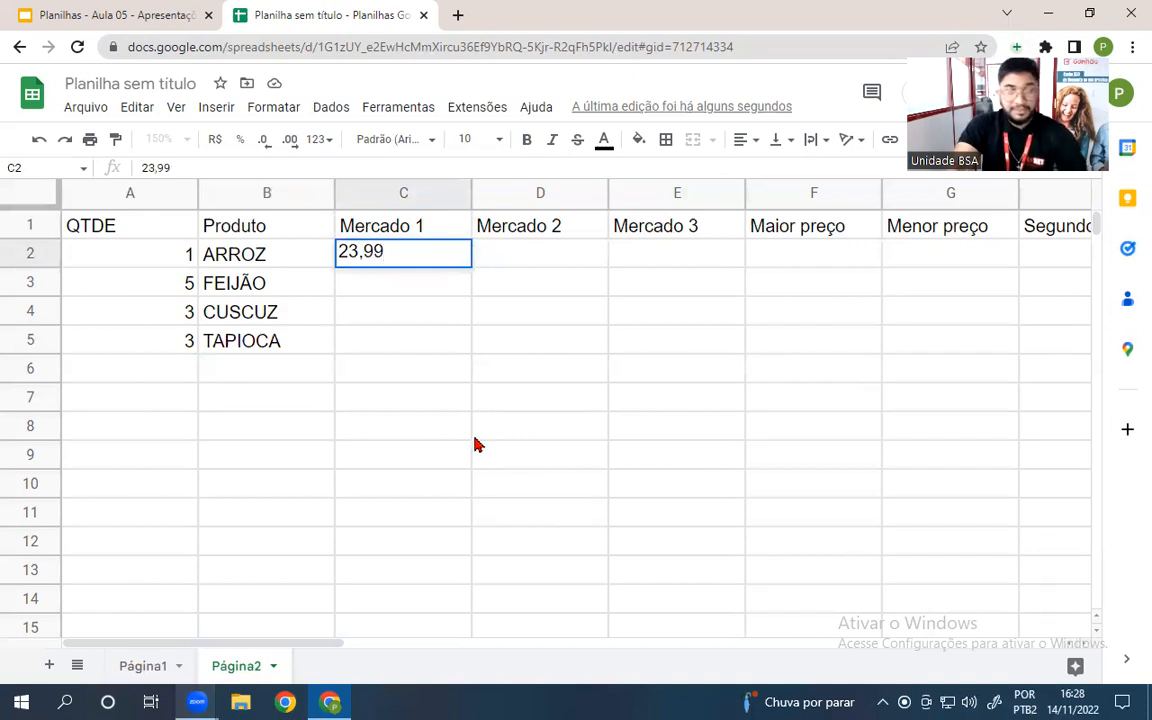
key("Return")
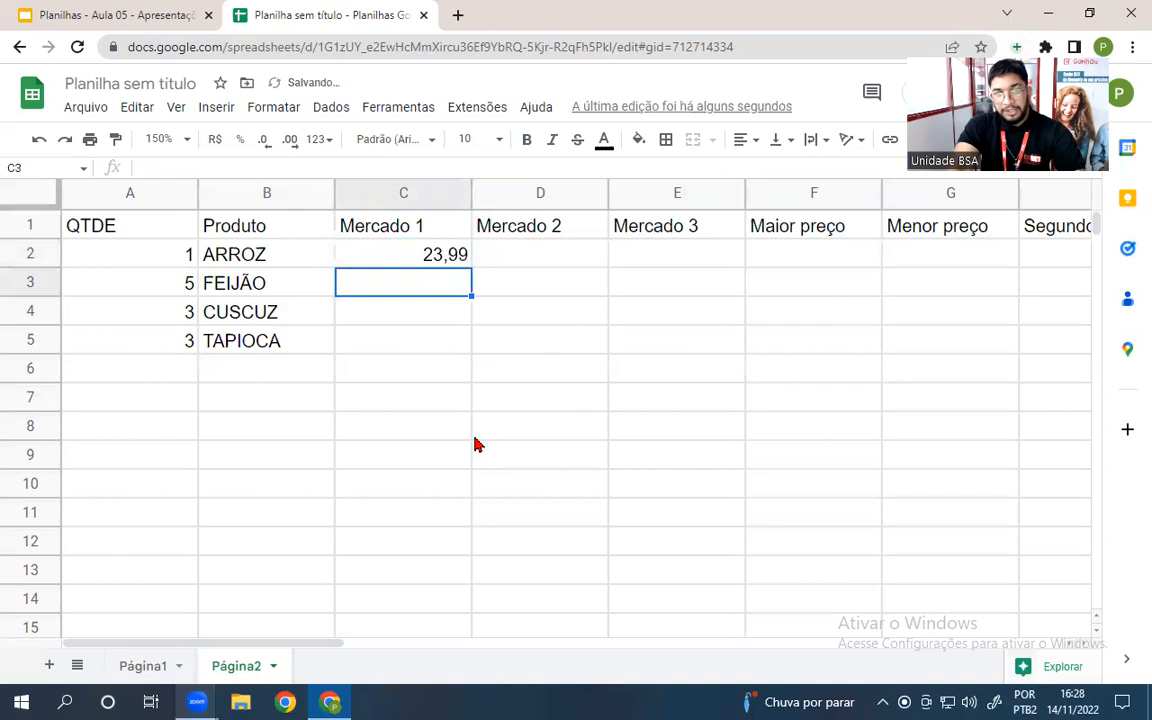
key("Up")
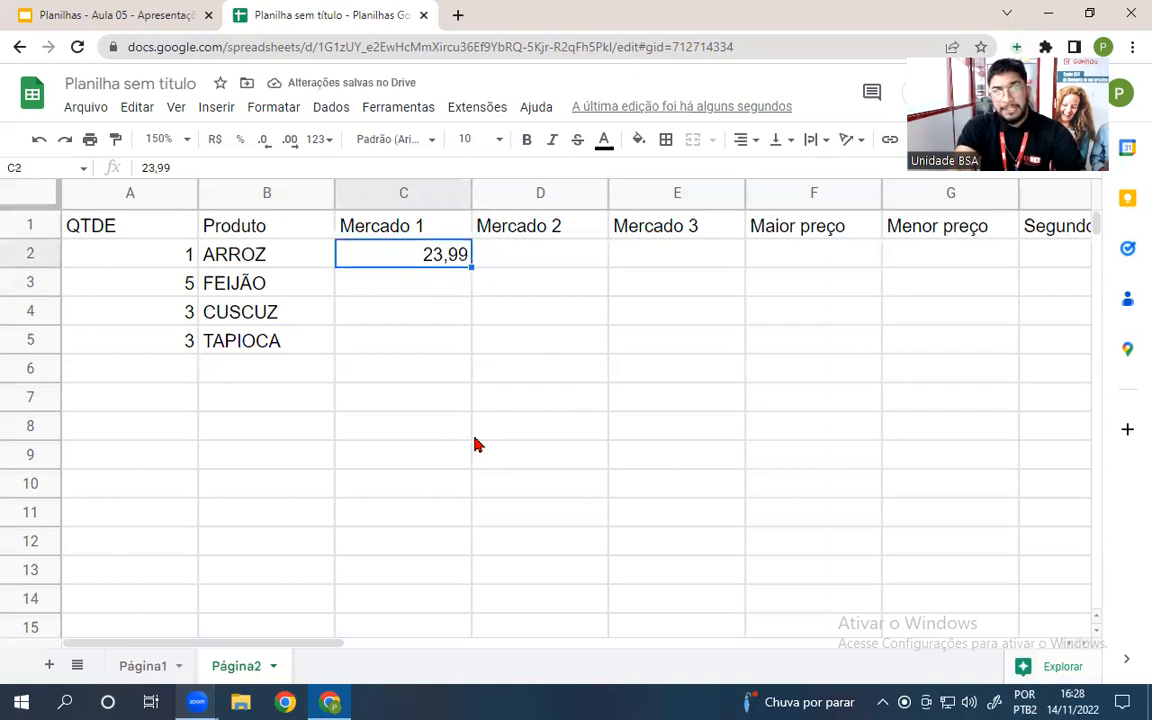
key("Right")
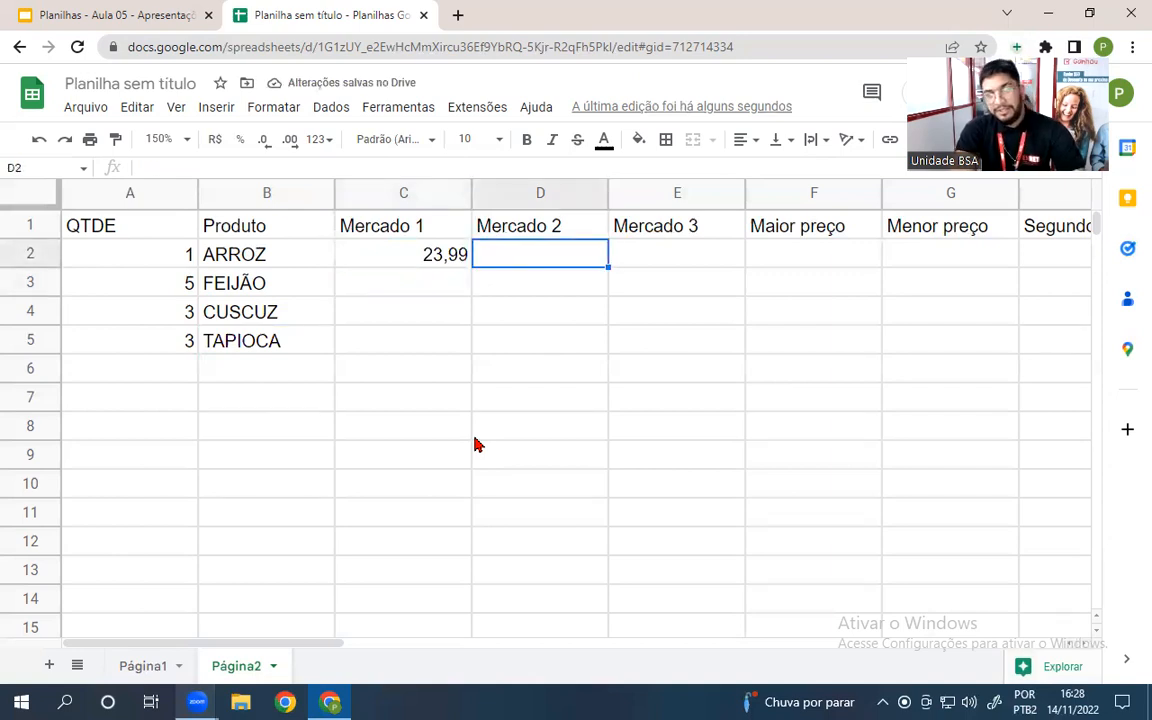
type("22,59")
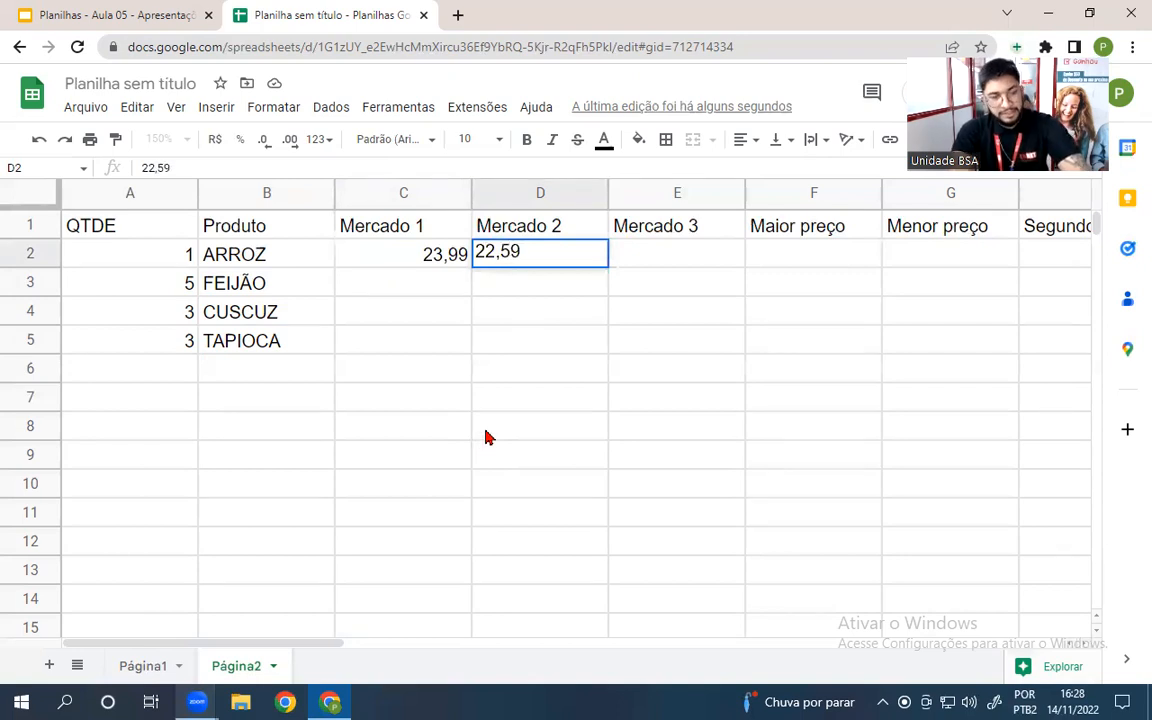
key("Tab")
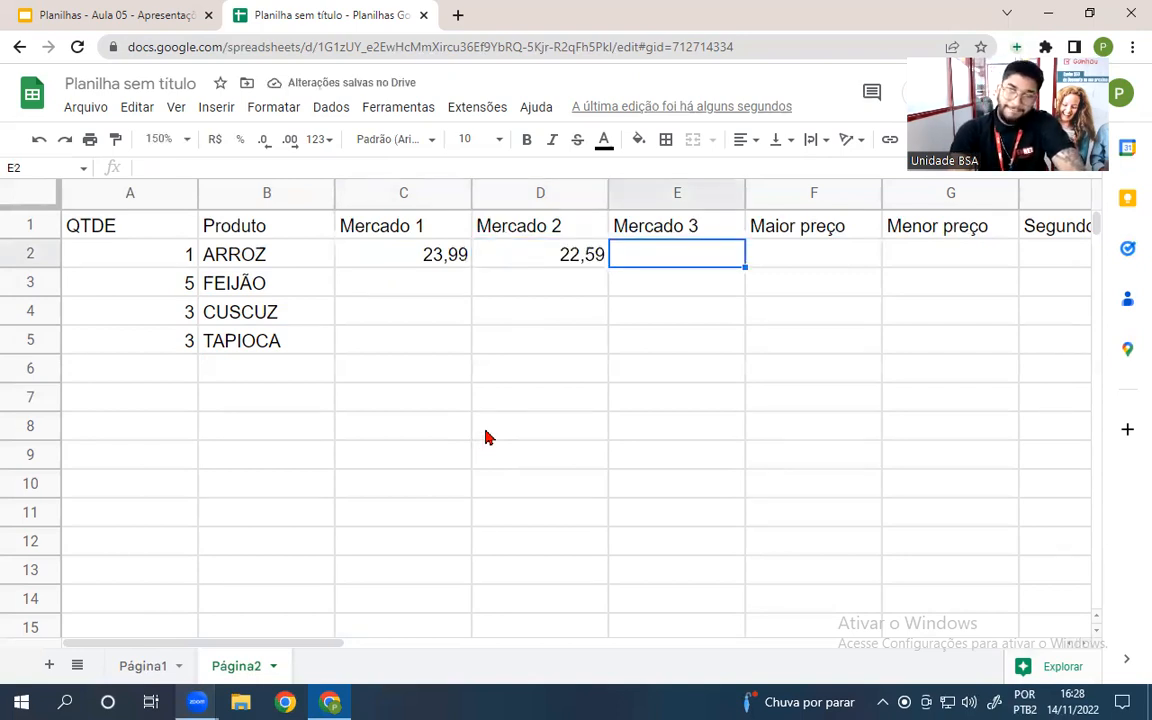
type("23")
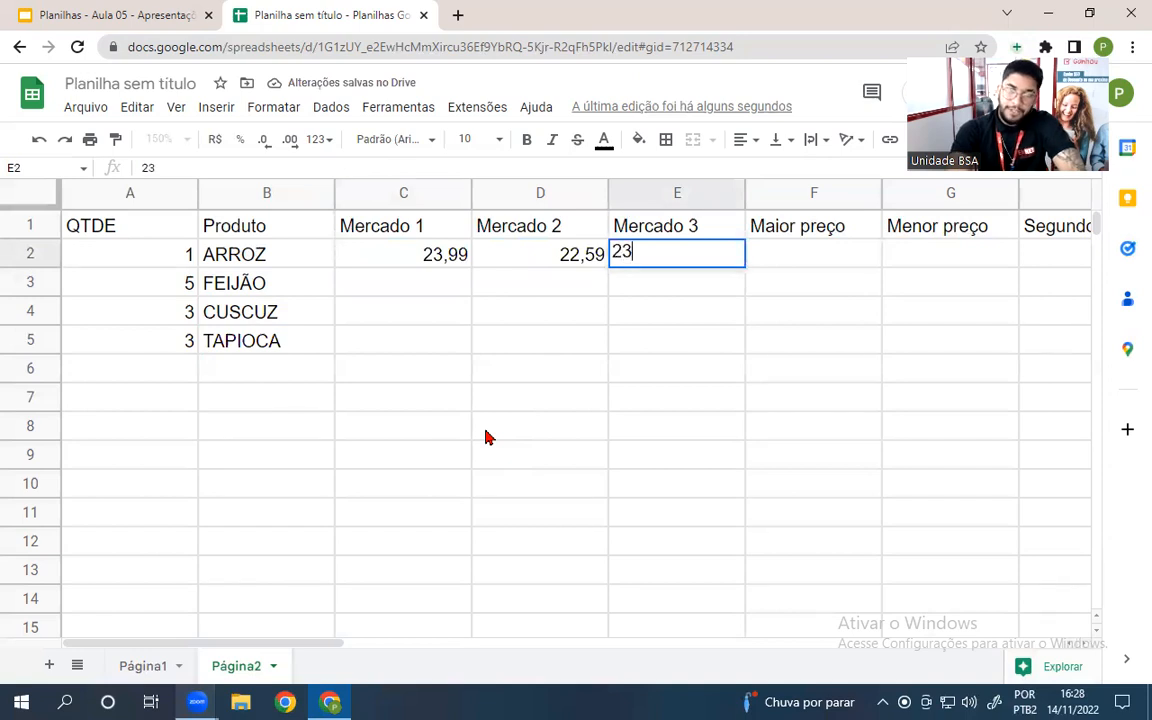
type("49")
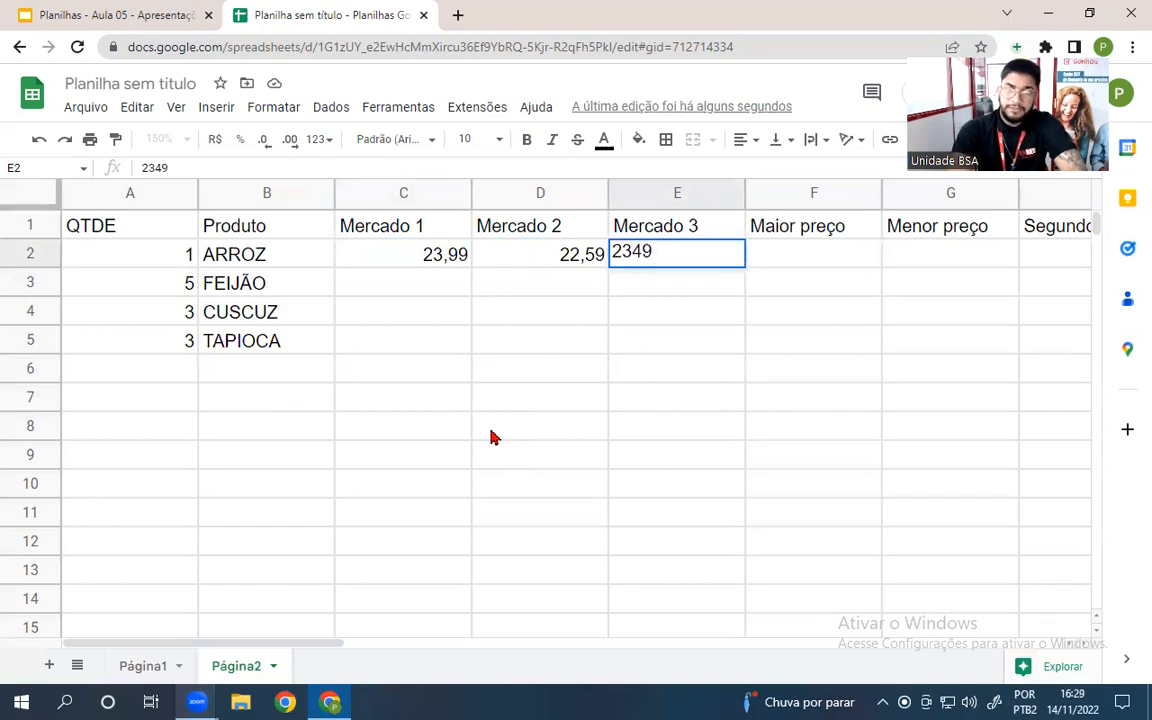
key("BackSpace")
key("BackSpace")
type(",49")
key("Return")
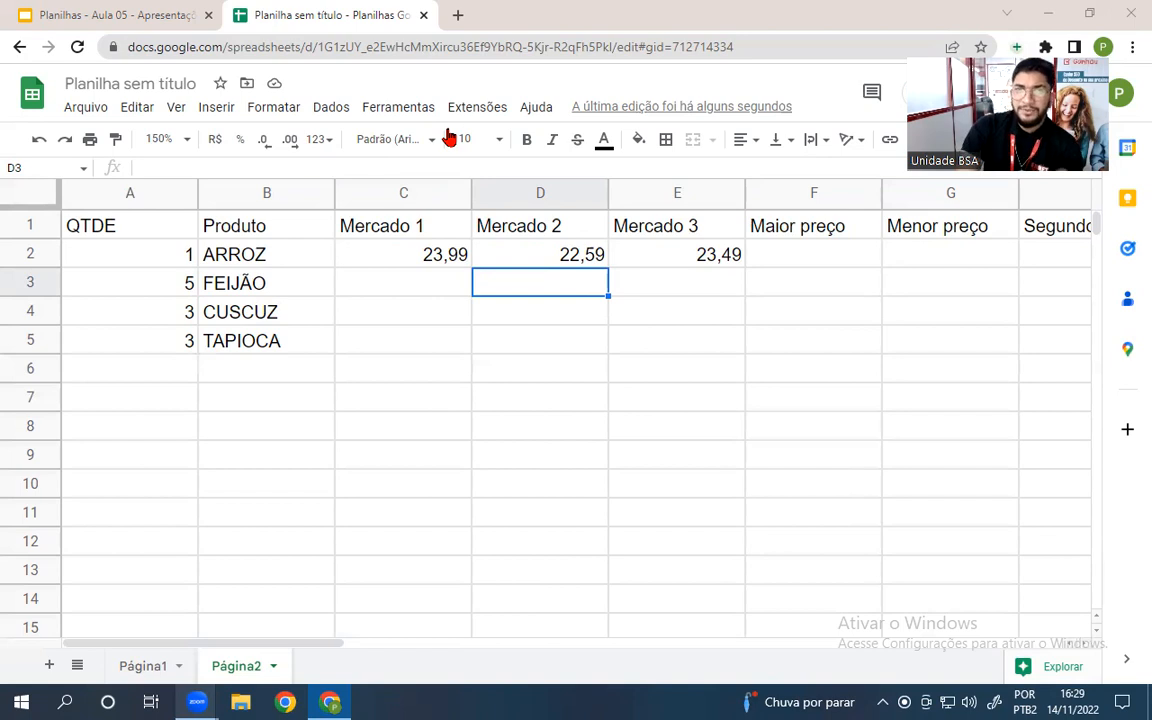
key("ctrl+t")
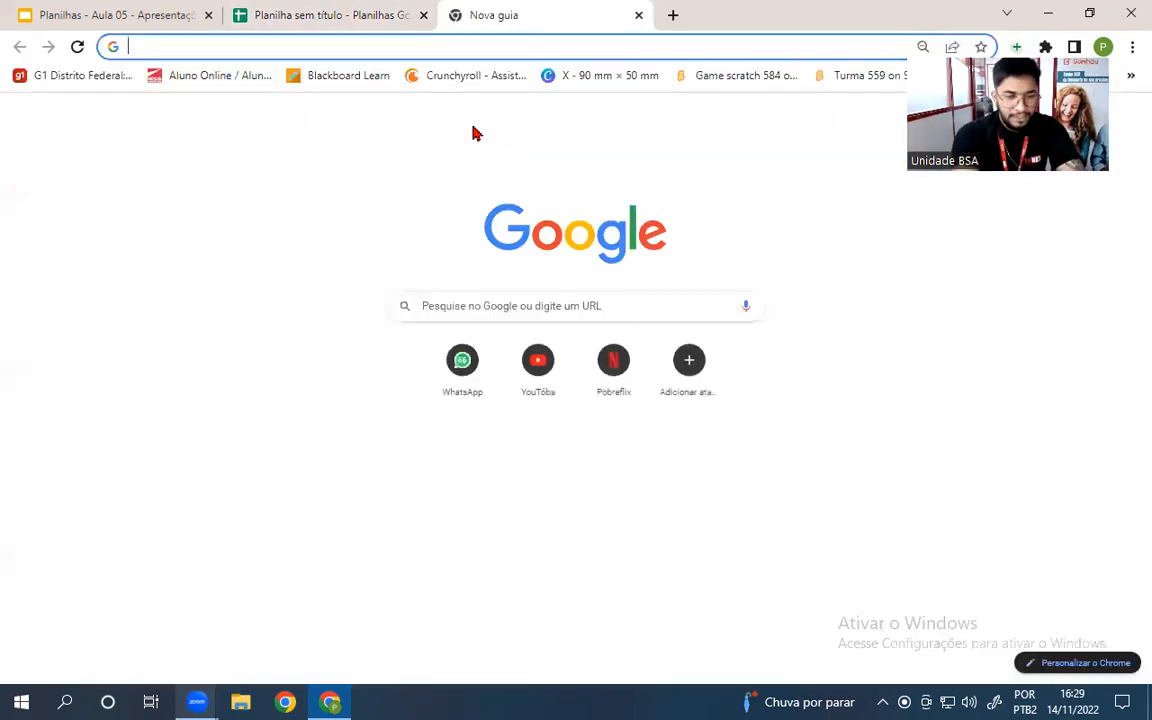
- Search Google for cuscuz, browse the results, and return to the spreadsheet
type("CUSCU")
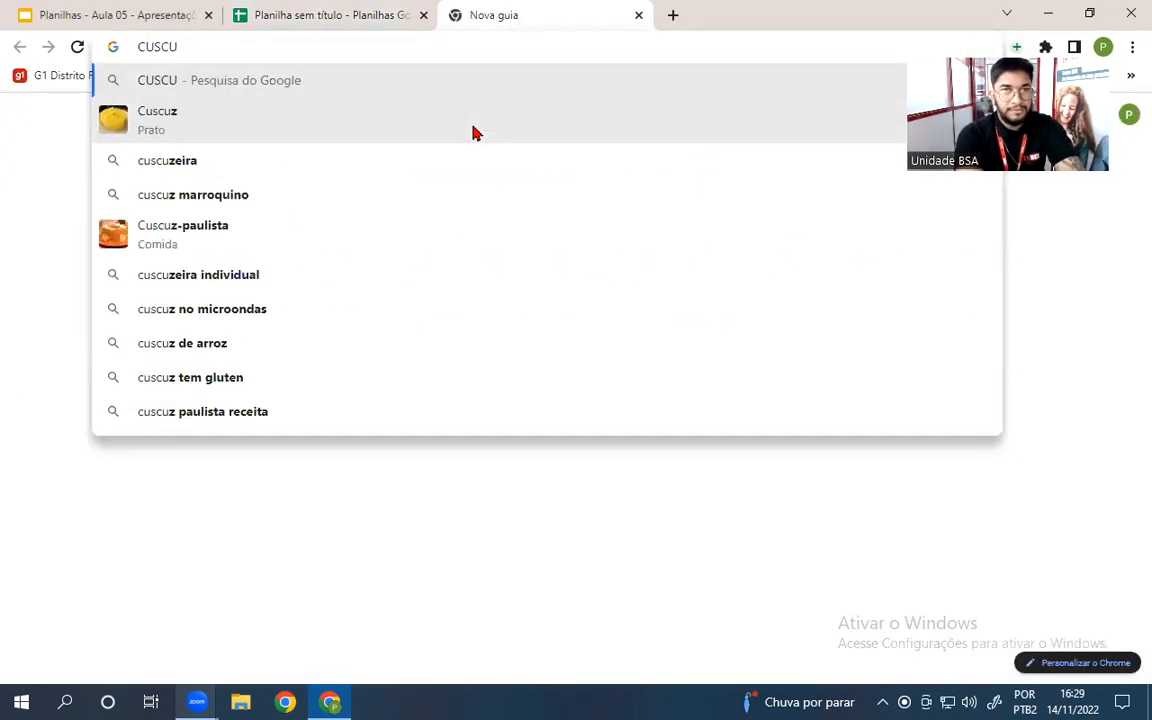
left_click(475, 133)
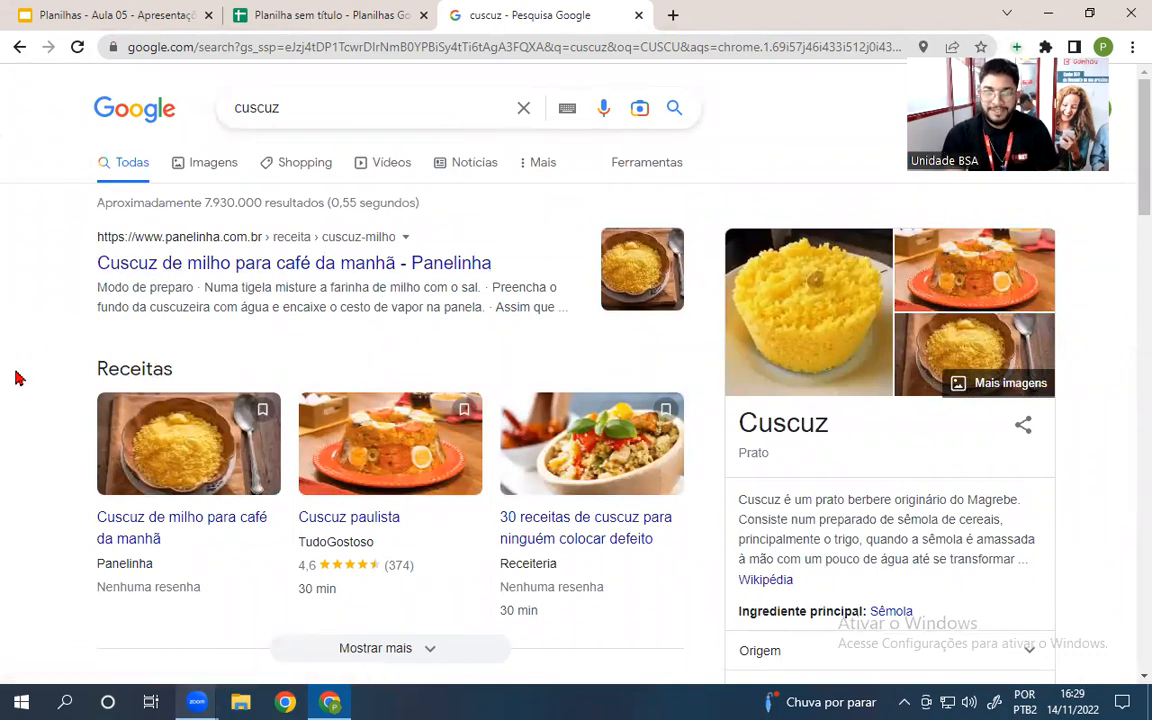
scroll(17, 378, "down", 4)
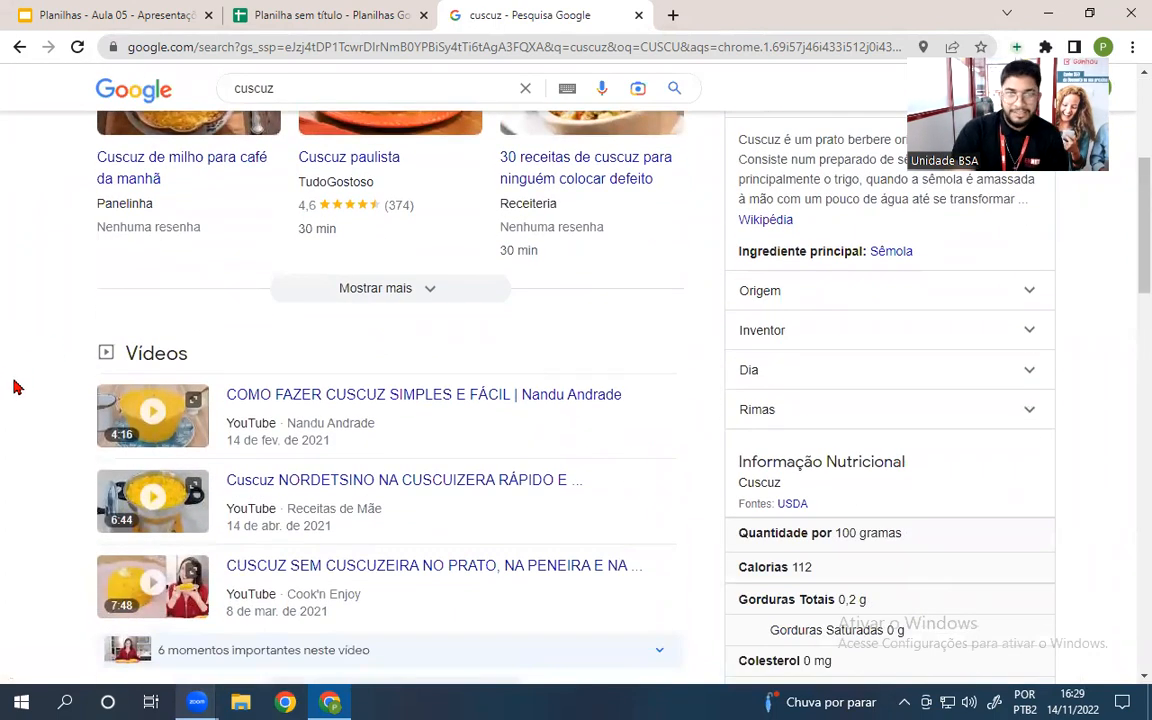
scroll(15, 386, "down", 2)
scroll(16, 437, "down", 4)
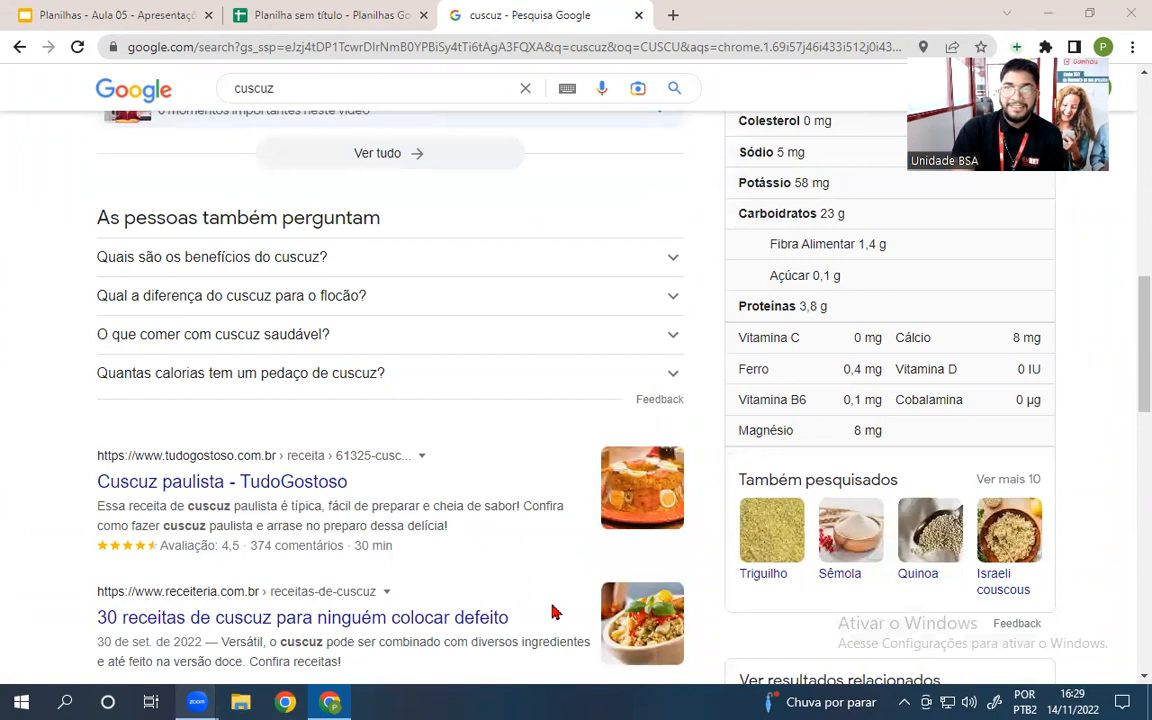
scroll(10, 424, "down", 3)
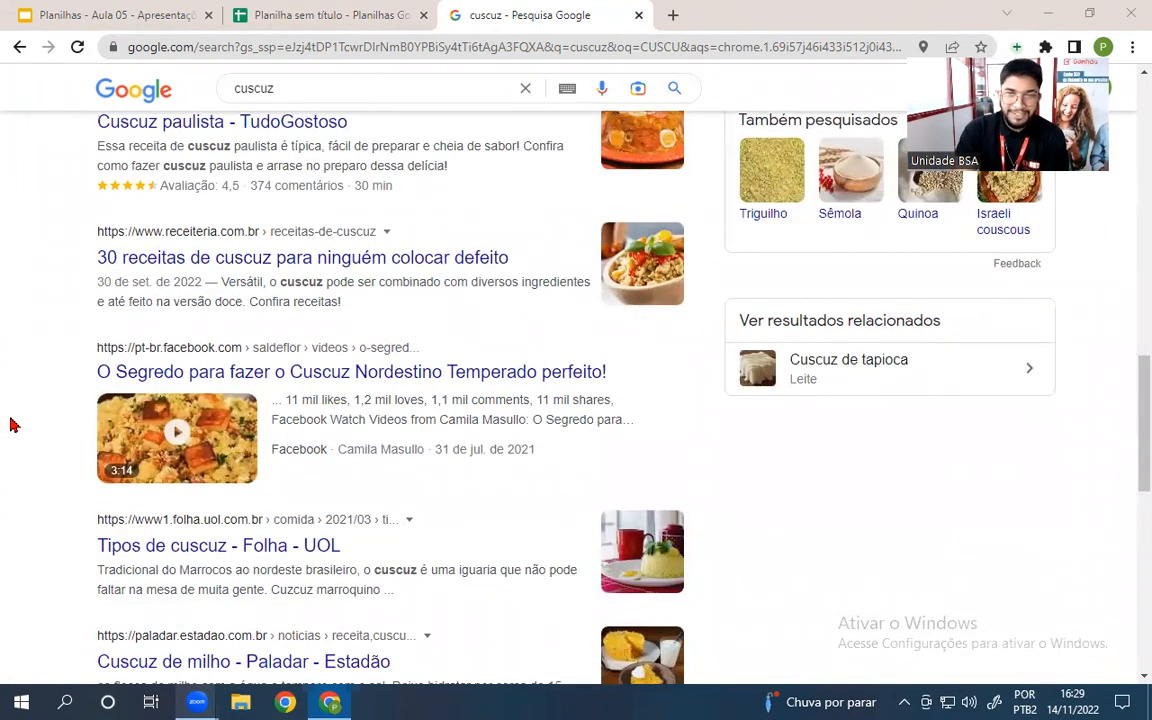
scroll(10, 424, "up", 6)
left_click(320, 15)
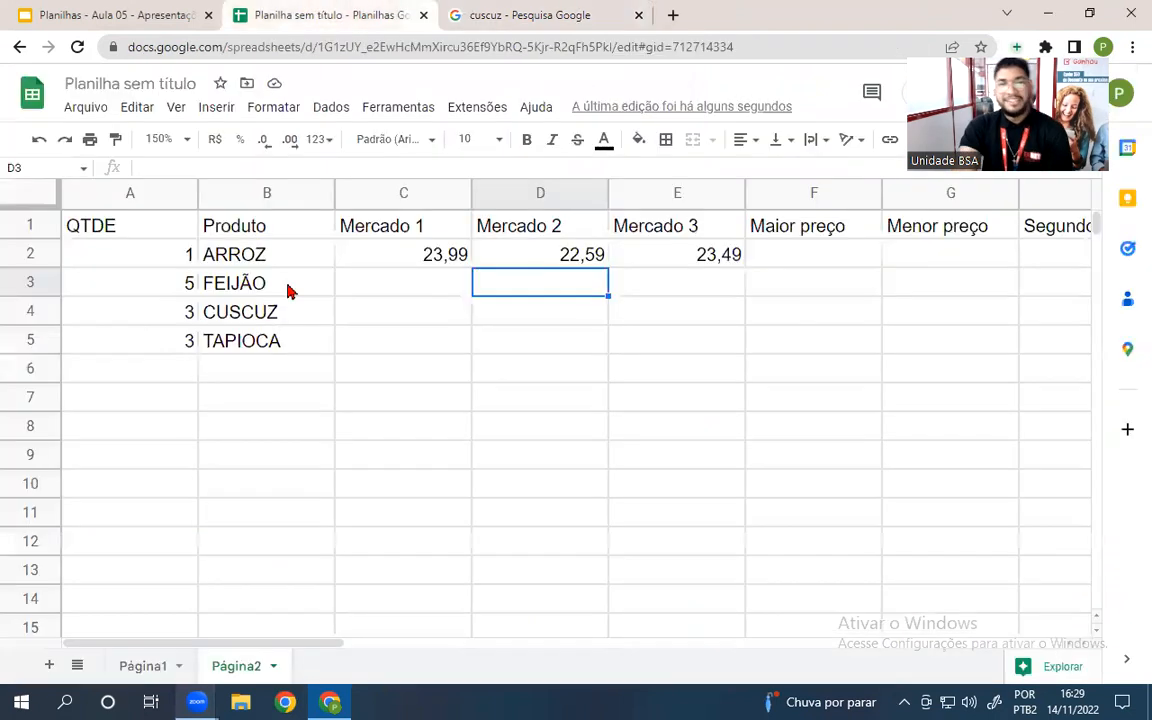
- Enter FEIJÃO's market prices 10,90, 11,59 and 9,99 in C3:E3
left_click(350, 289)
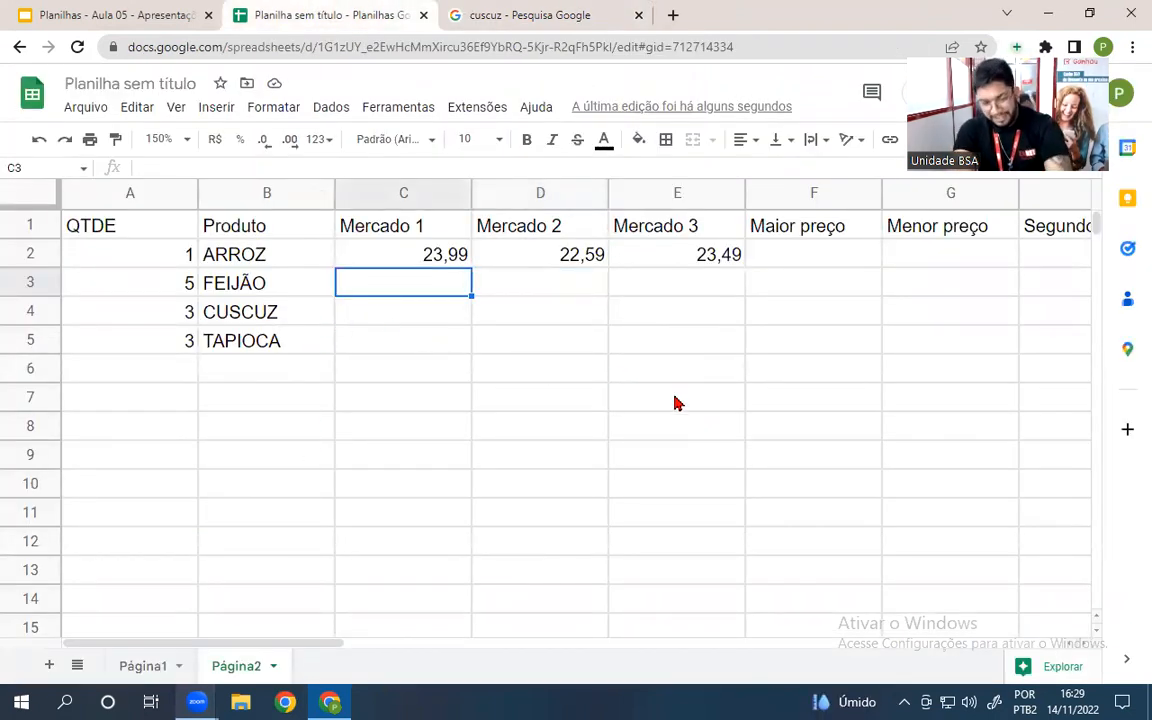
type("10,90")
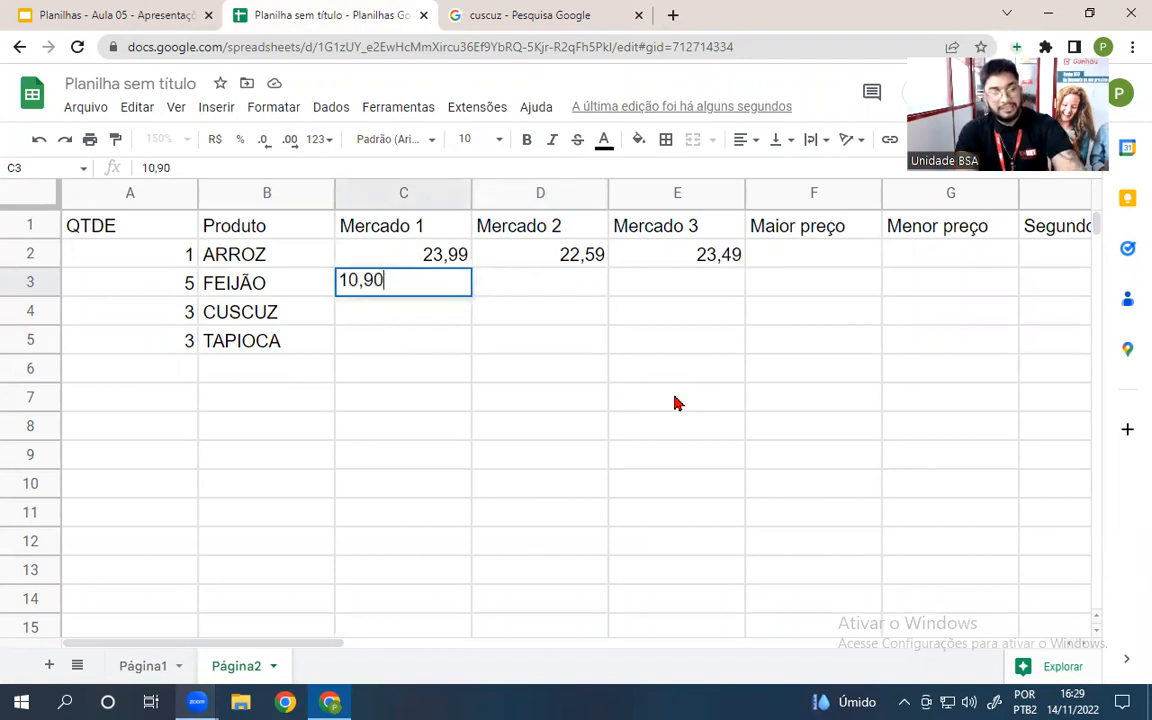
key("Tab")
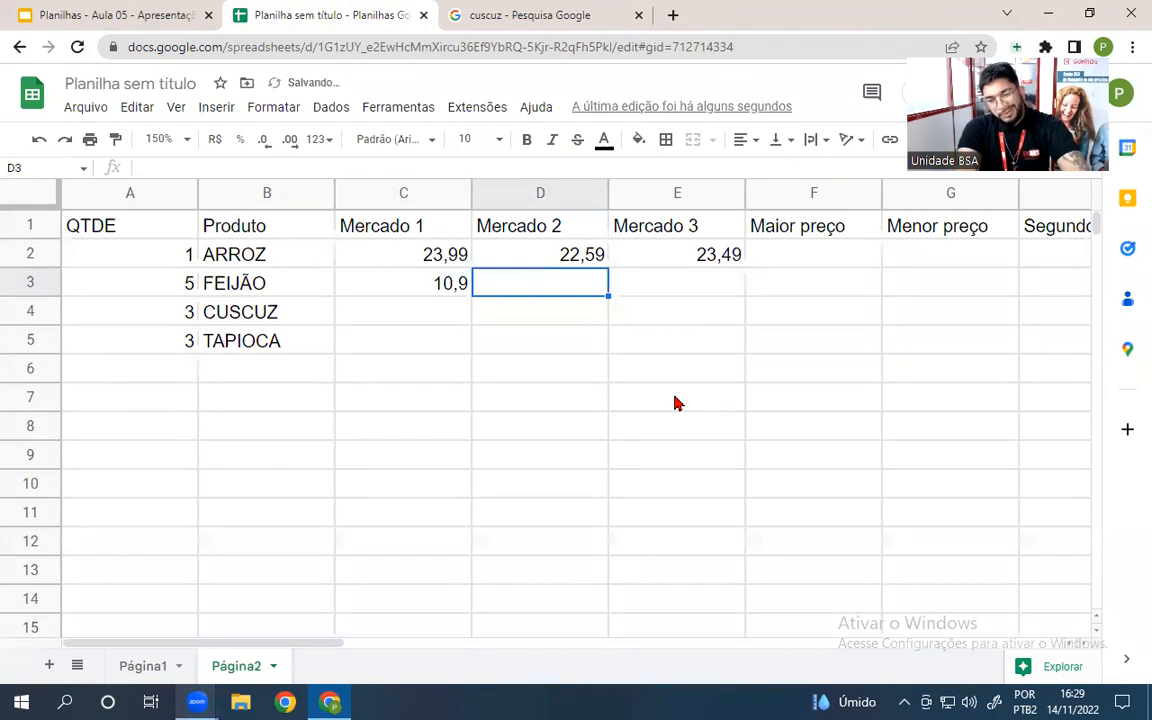
type("11,59")
key("Tab")
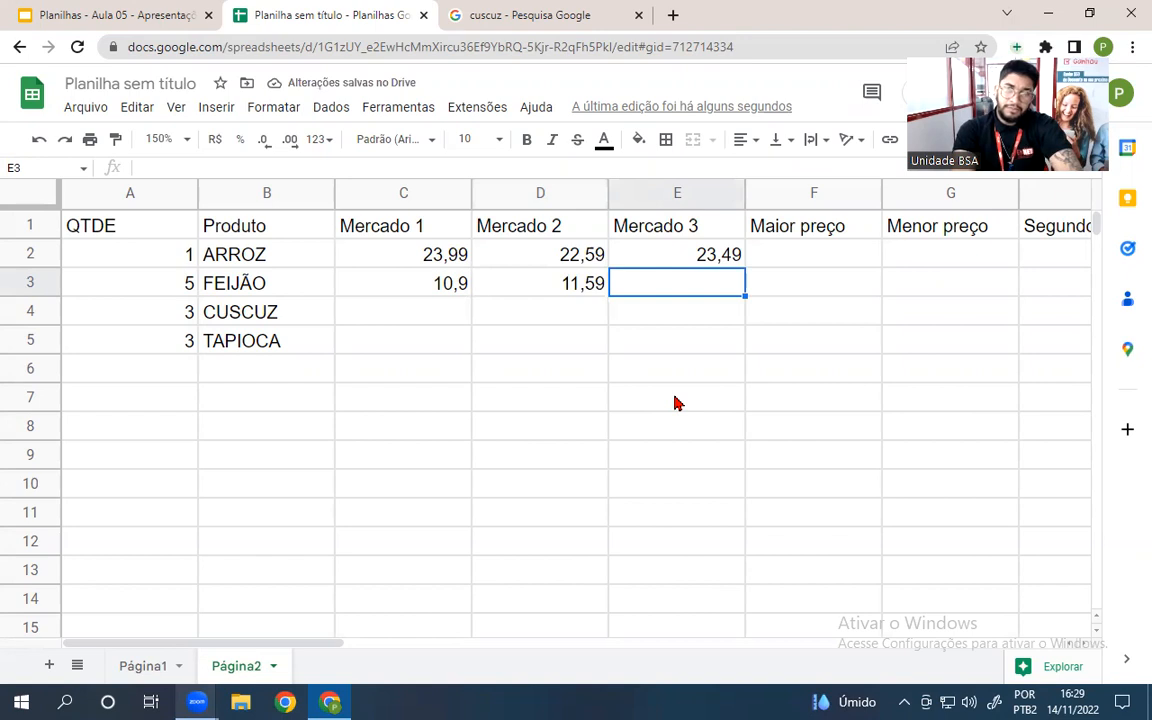
type("9,99")
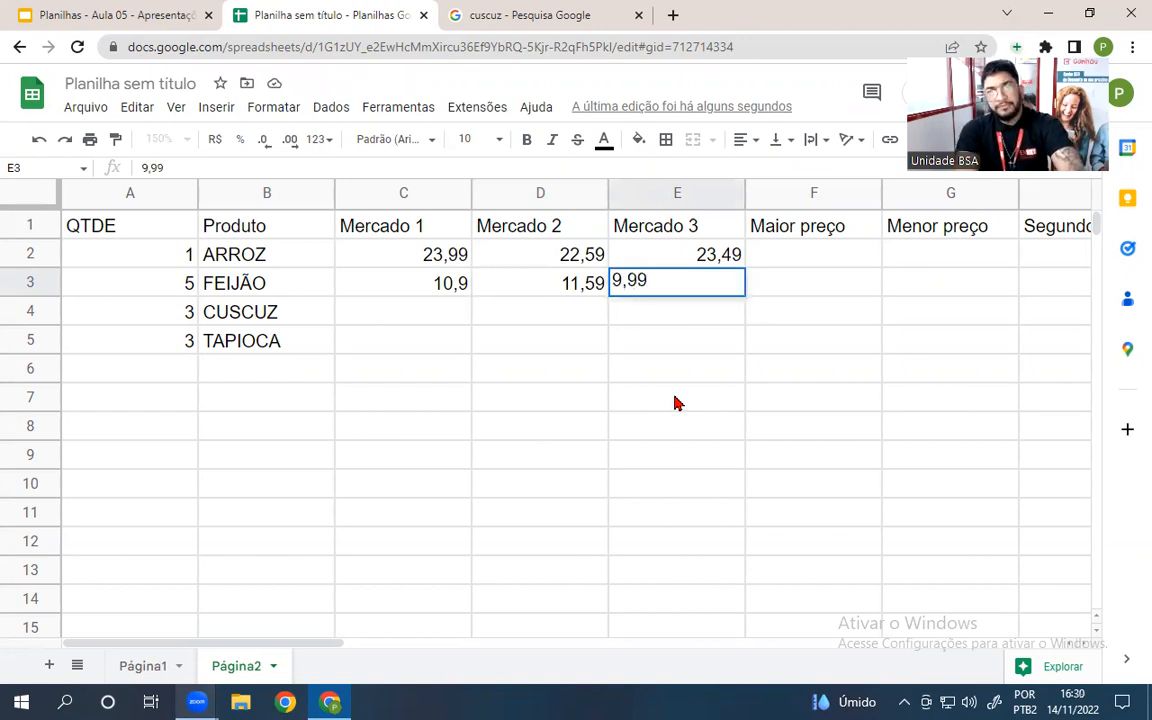
key("Return")
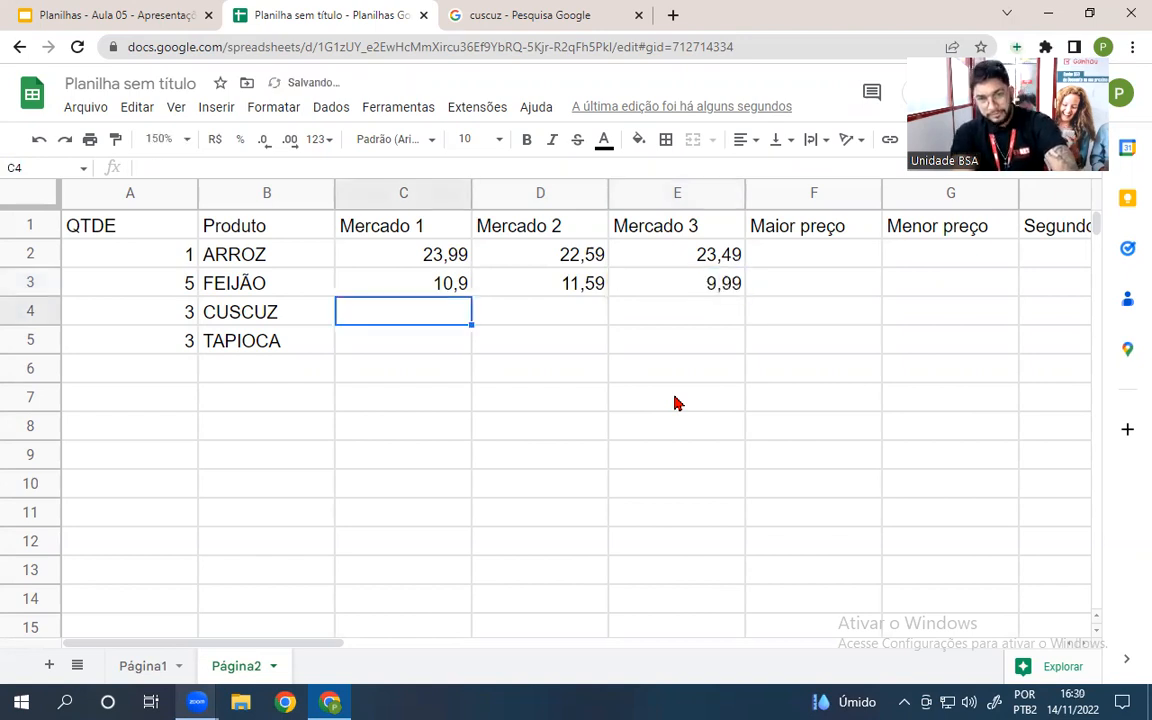
- Enter CUSCUZ's market prices 3,59, 3,99 and 4,59 in C4:E4
type("3,59")
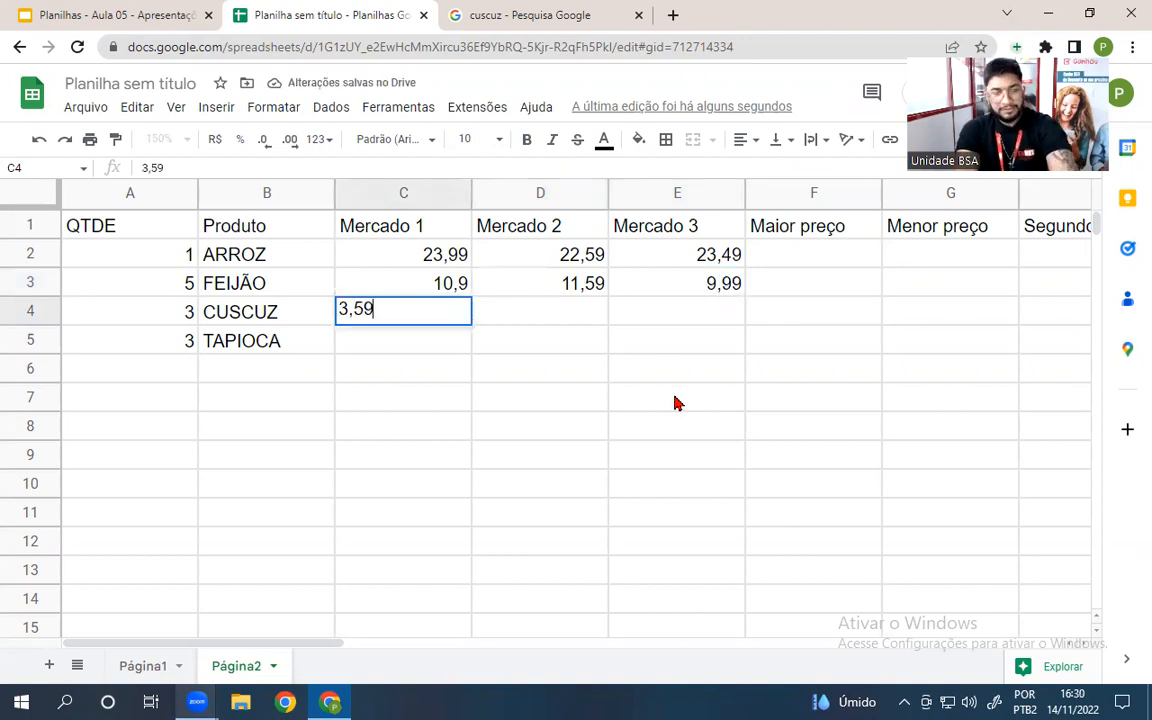
key("Tab")
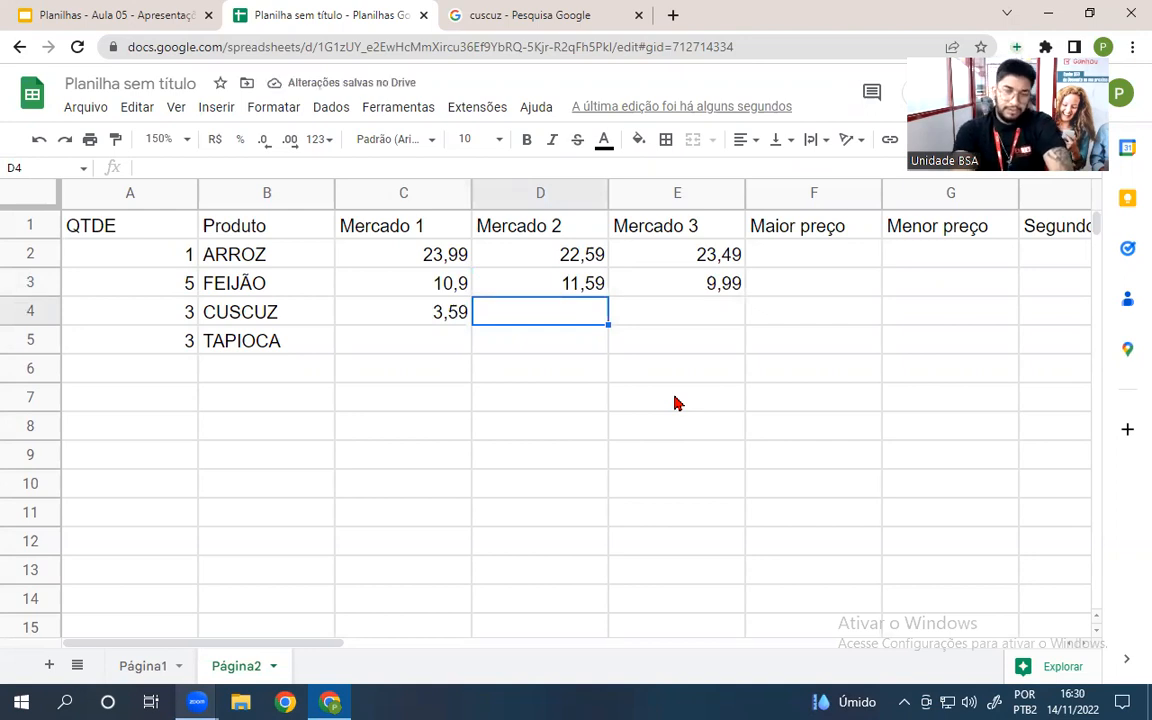
type("3,99")
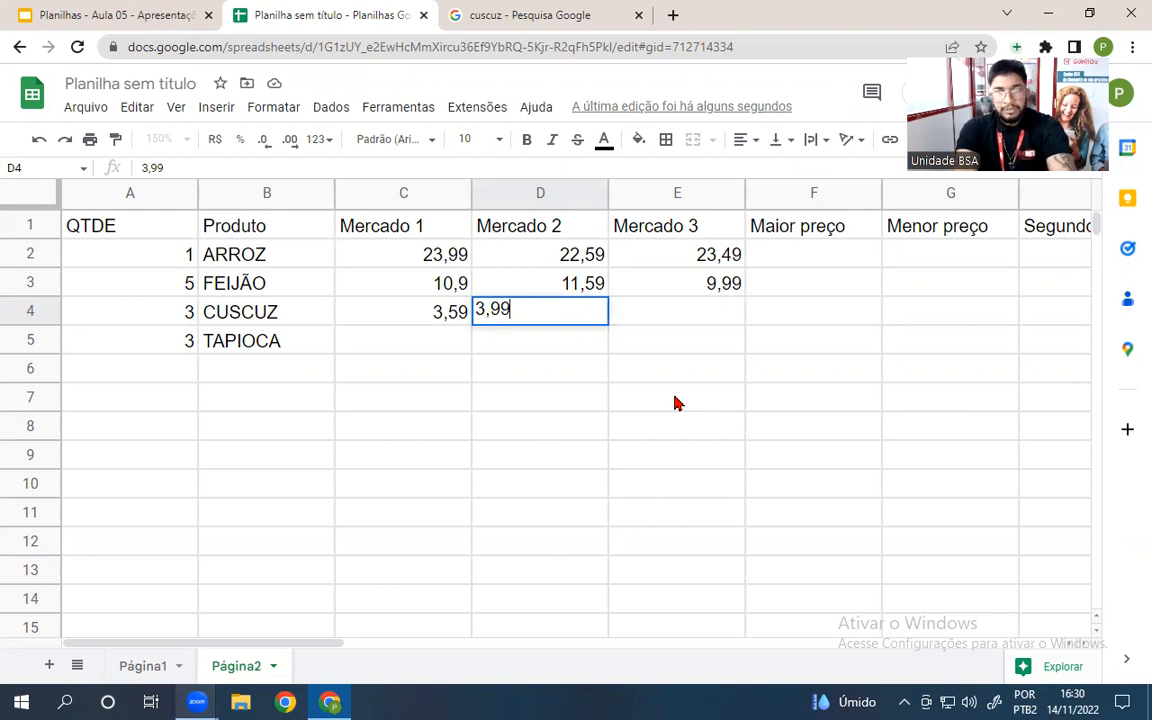
key("Tab")
type("4,59")
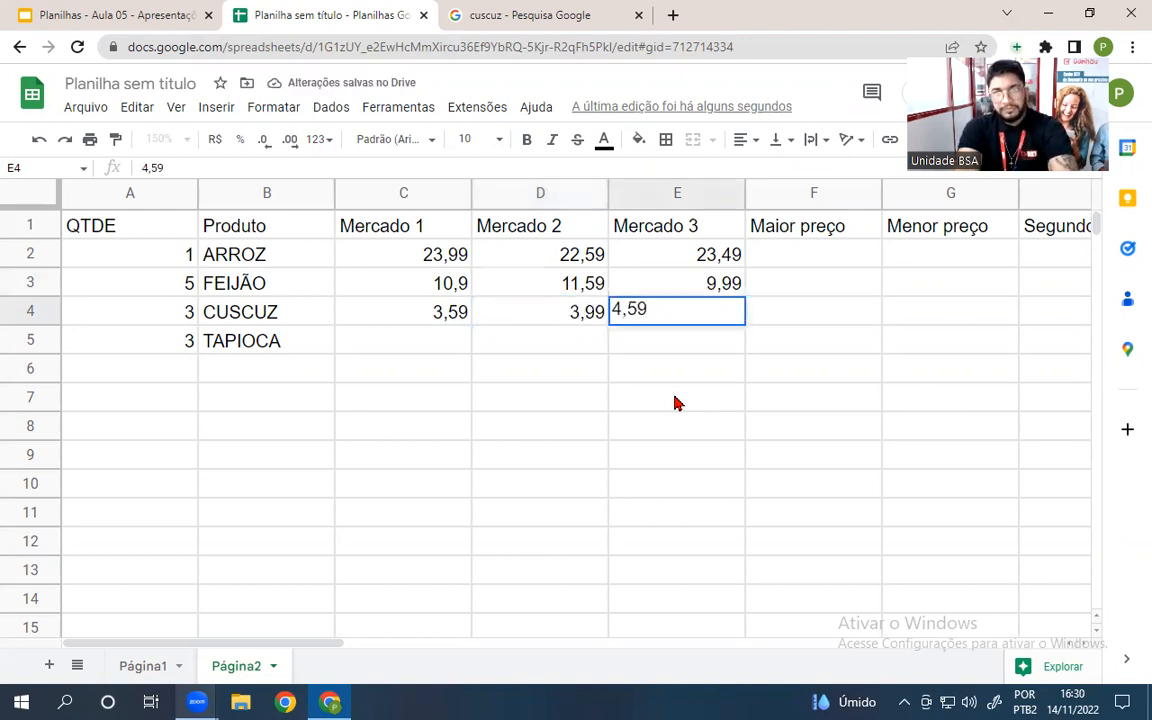
key("Return")
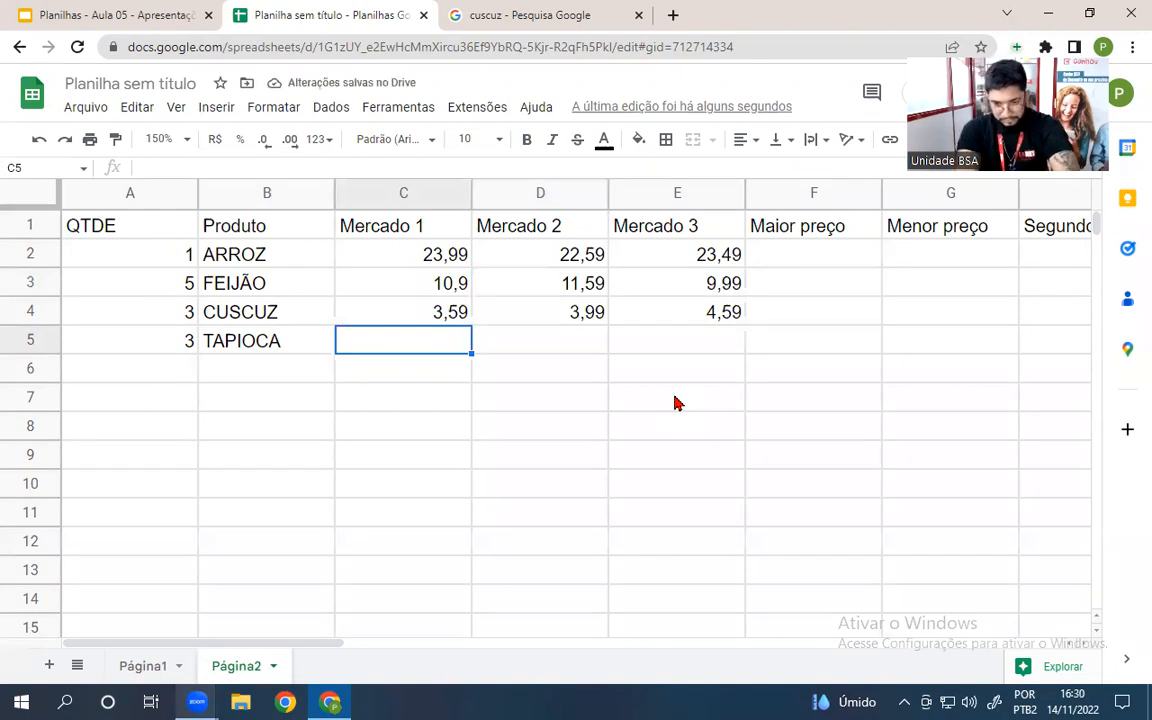
- Enter TAPIOCA's prices 4,59, 4,99 and 5,29, correcting Mercado 1 from 5,49
type("5,49")
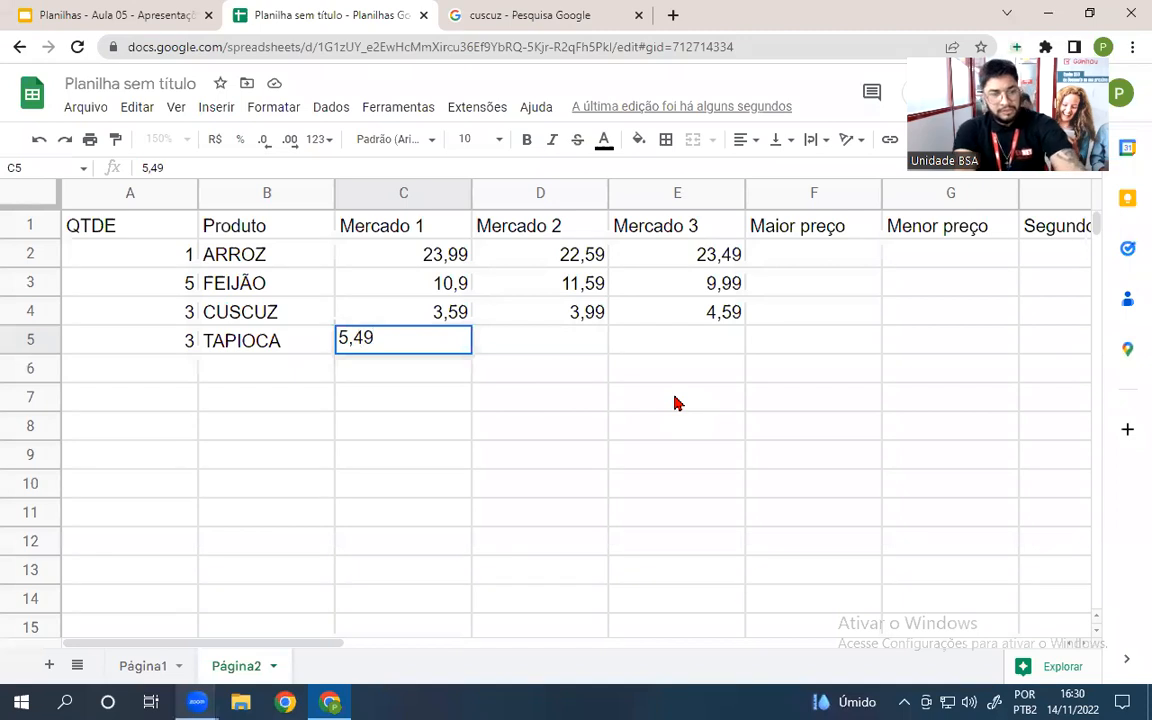
key("Tab")
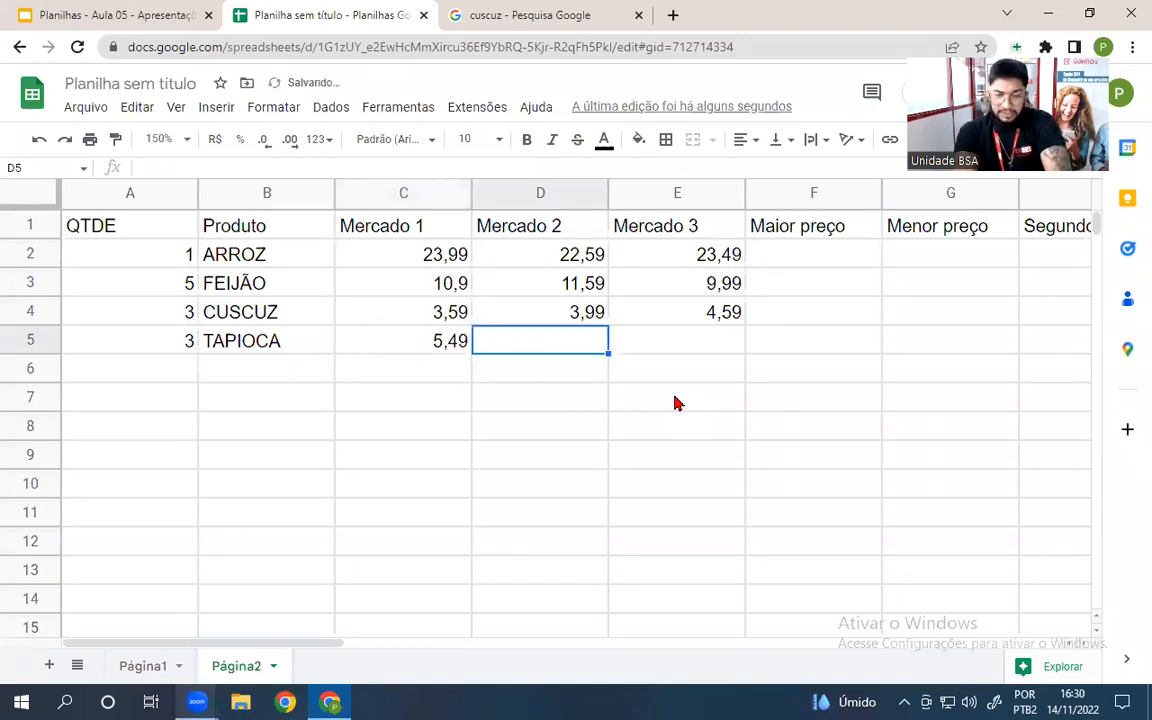
type("4,99")
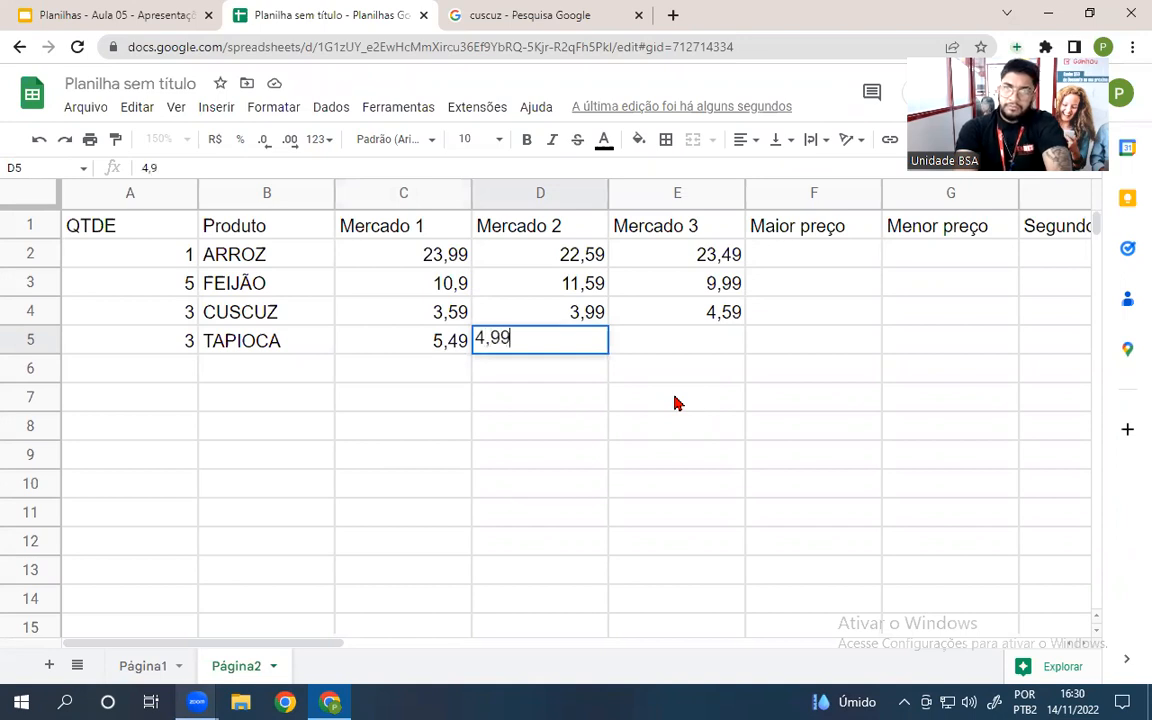
key("Tab")
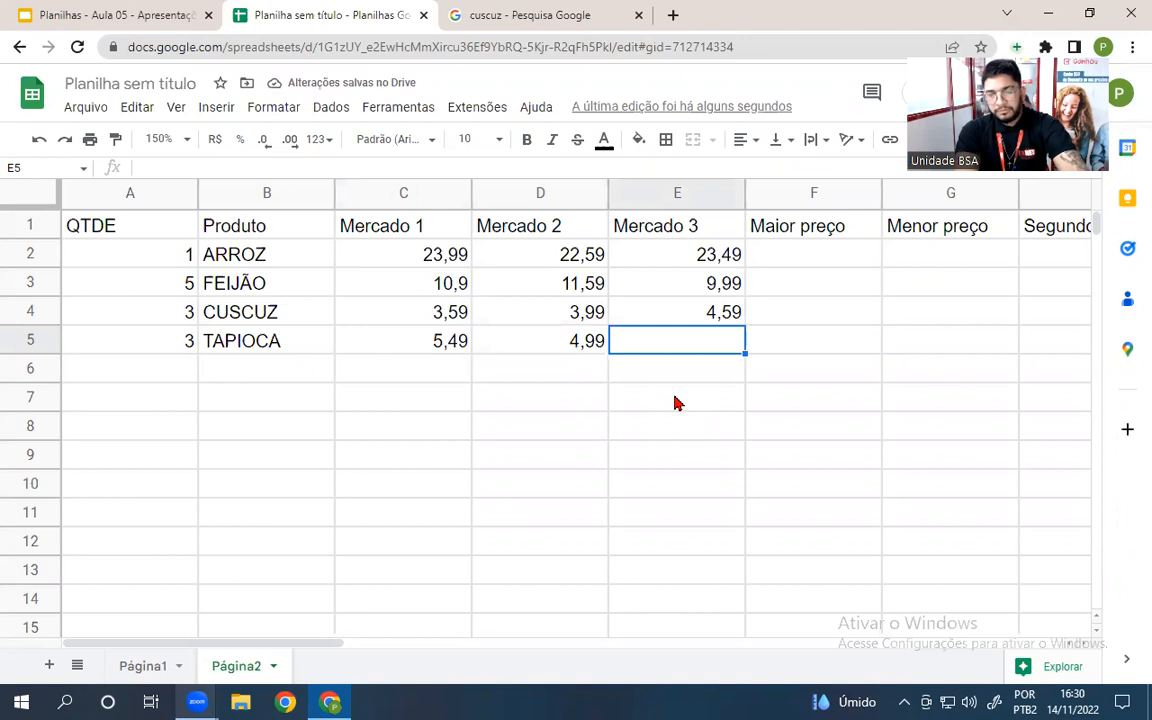
key("Left")
key("Left")
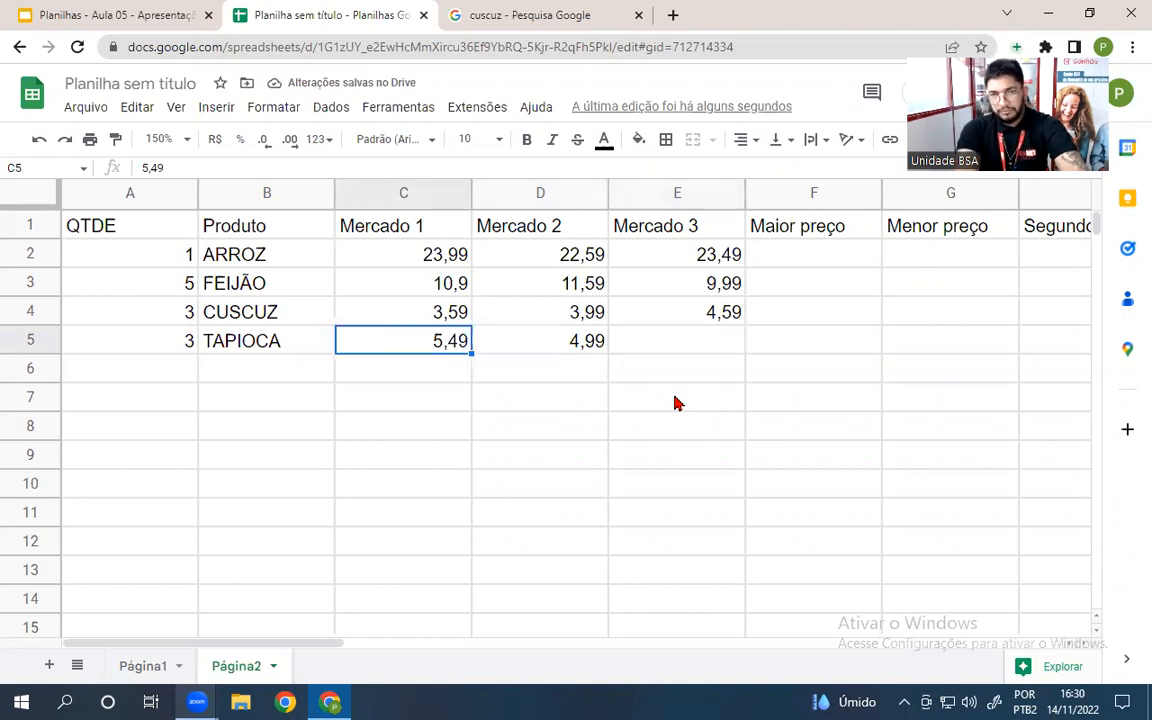
type("4")
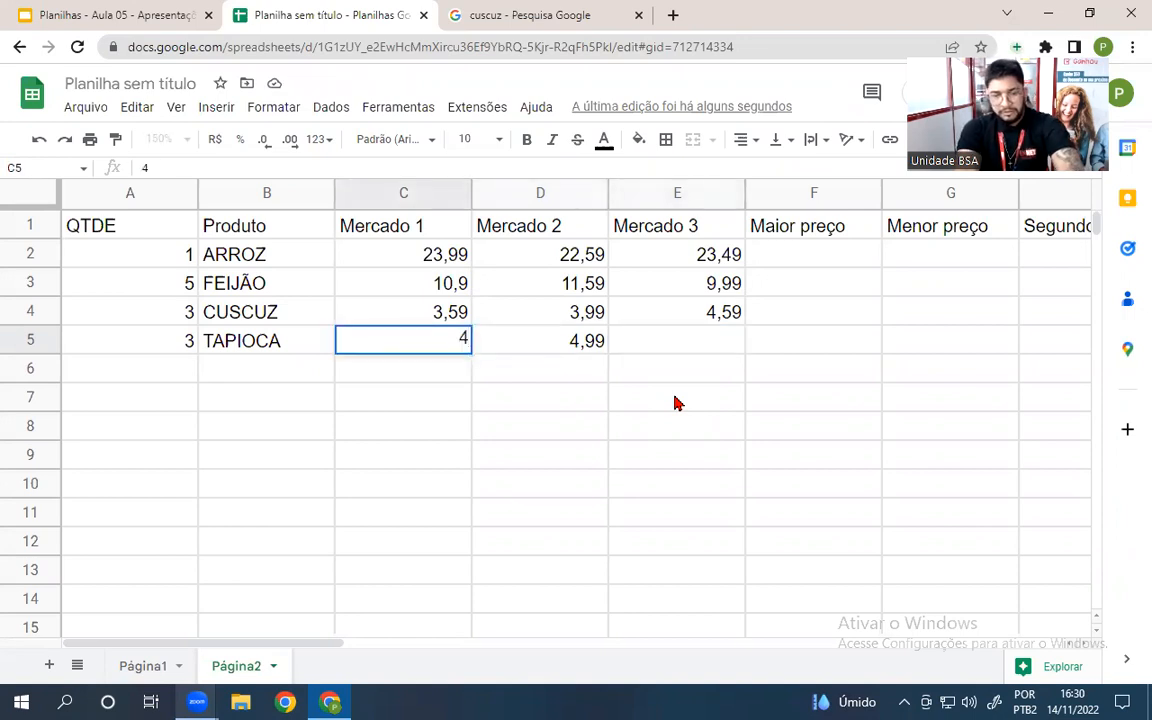
type(",59")
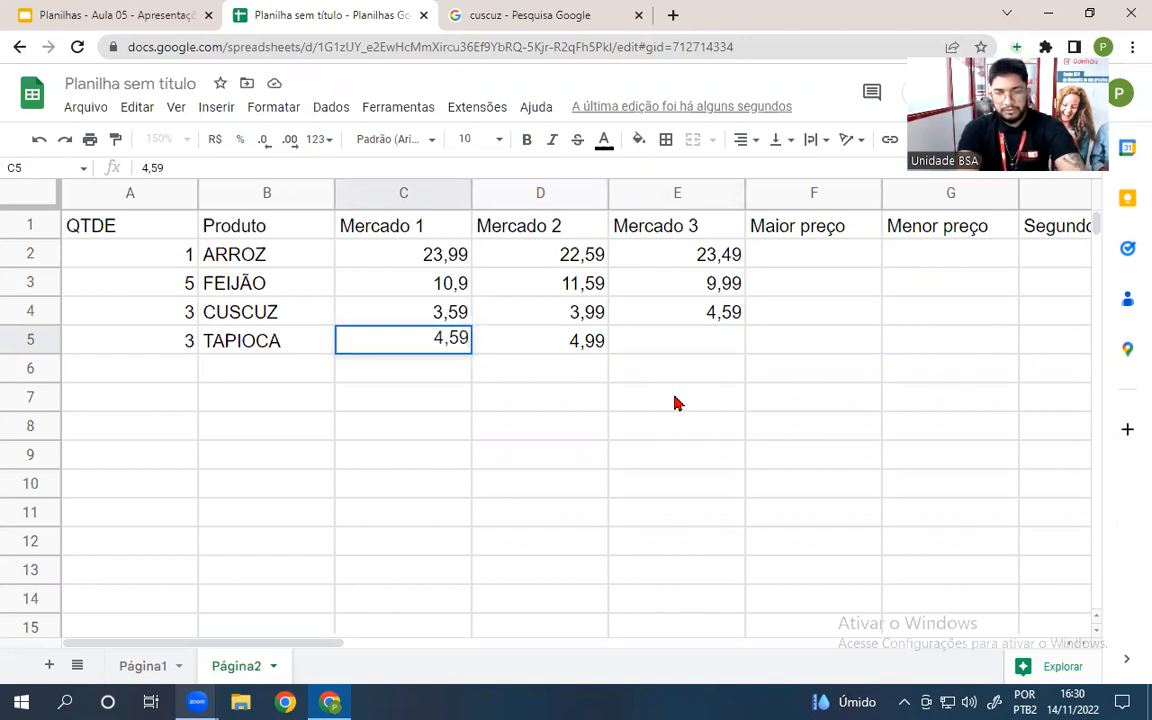
key("Tab")
key("Tab")
type("5")
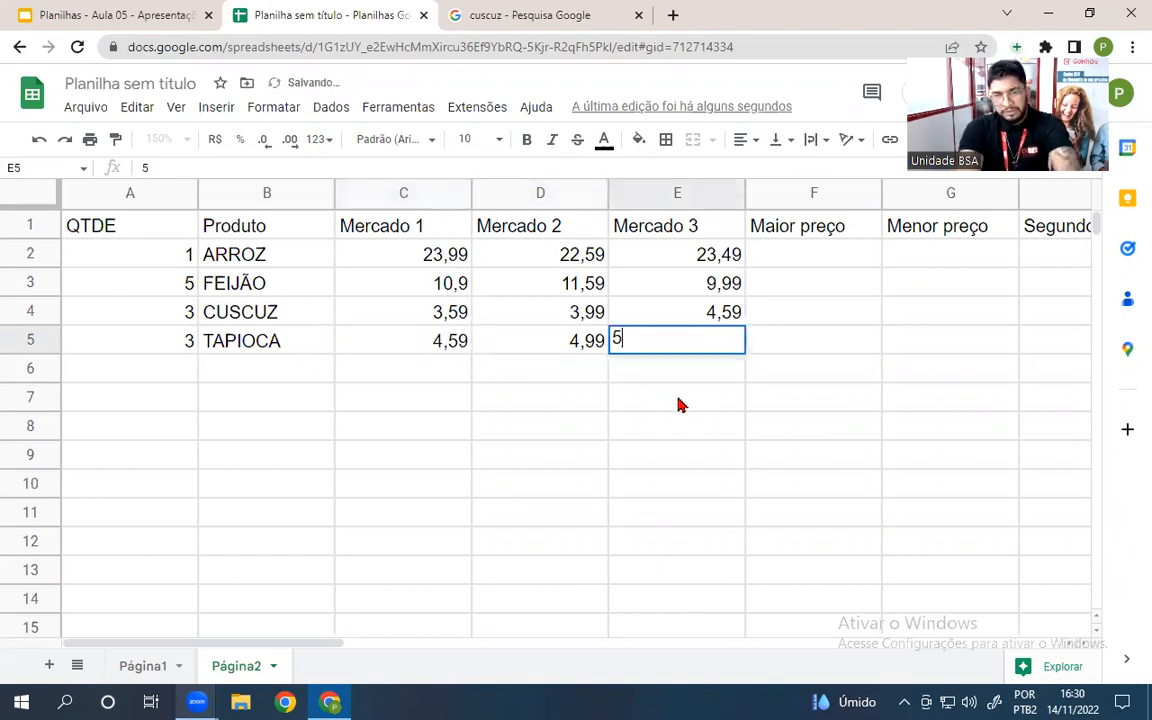
type(",29")
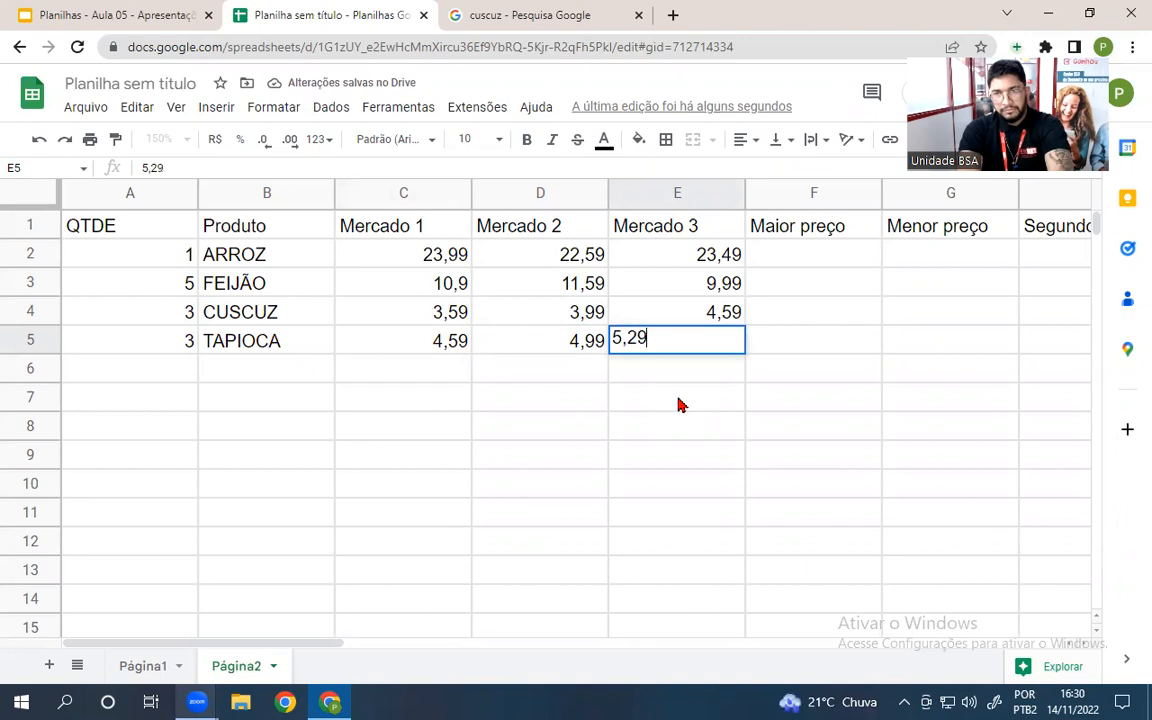
key("Return")
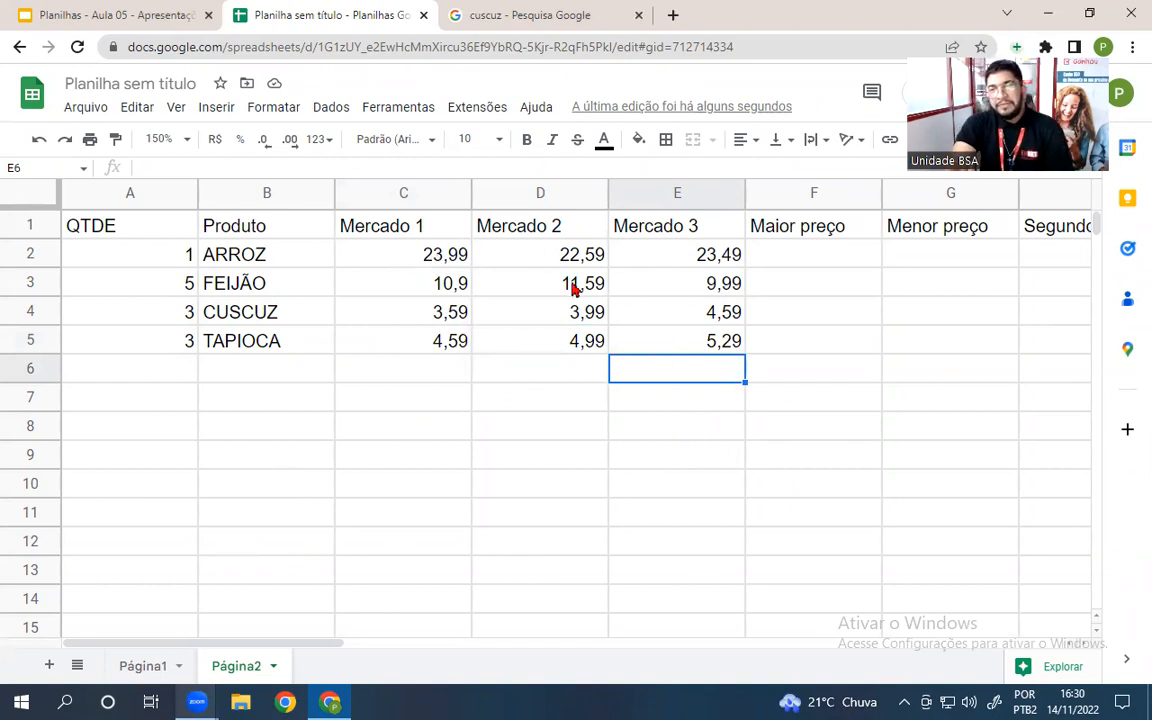
left_click_drag(400, 255, 668, 337)
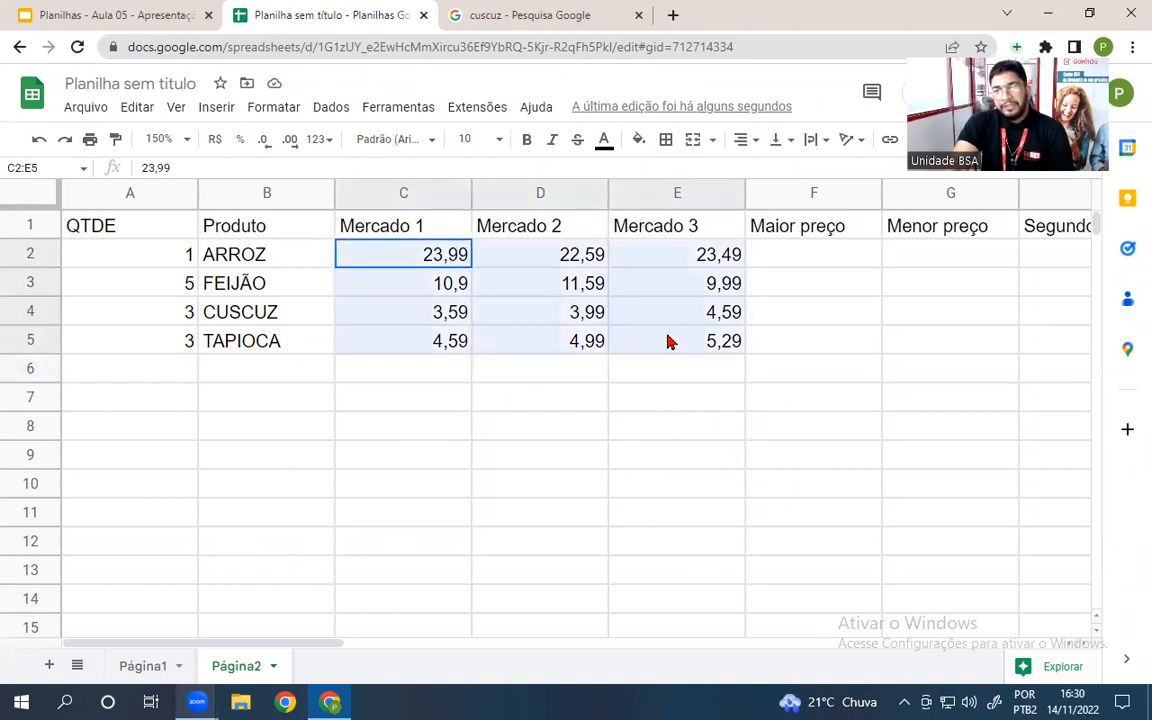
- Format the Mercado prices in C2:E5 as R$ currency, e.g. R$ 10,90
left_click(215, 139)
left_click(310, 457)
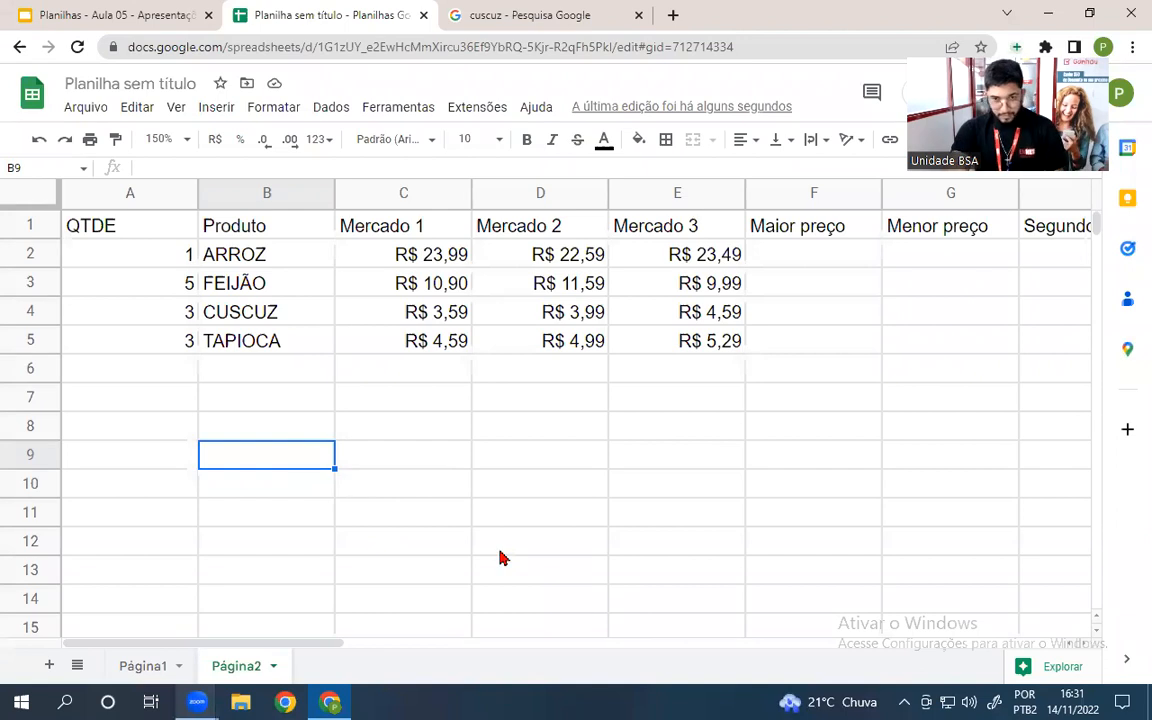
left_click_drag(802, 252, 797, 368)
left_click(805, 257)
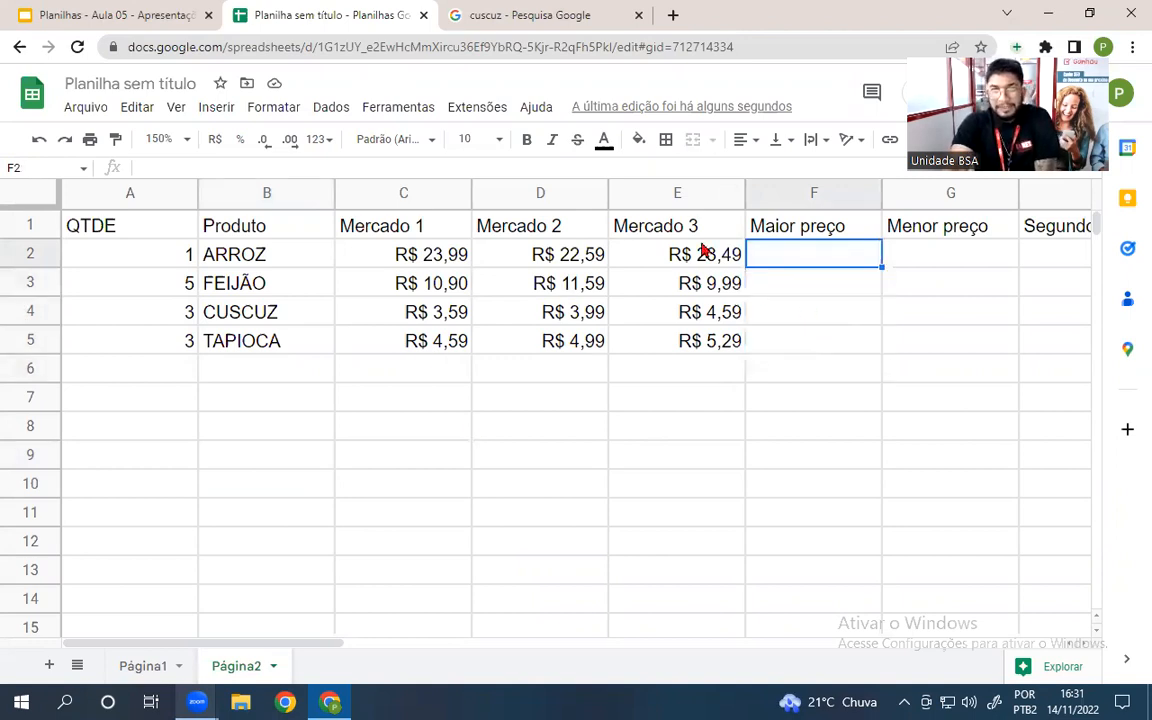
left_click_drag(812, 257, 778, 342)
left_click(817, 263)
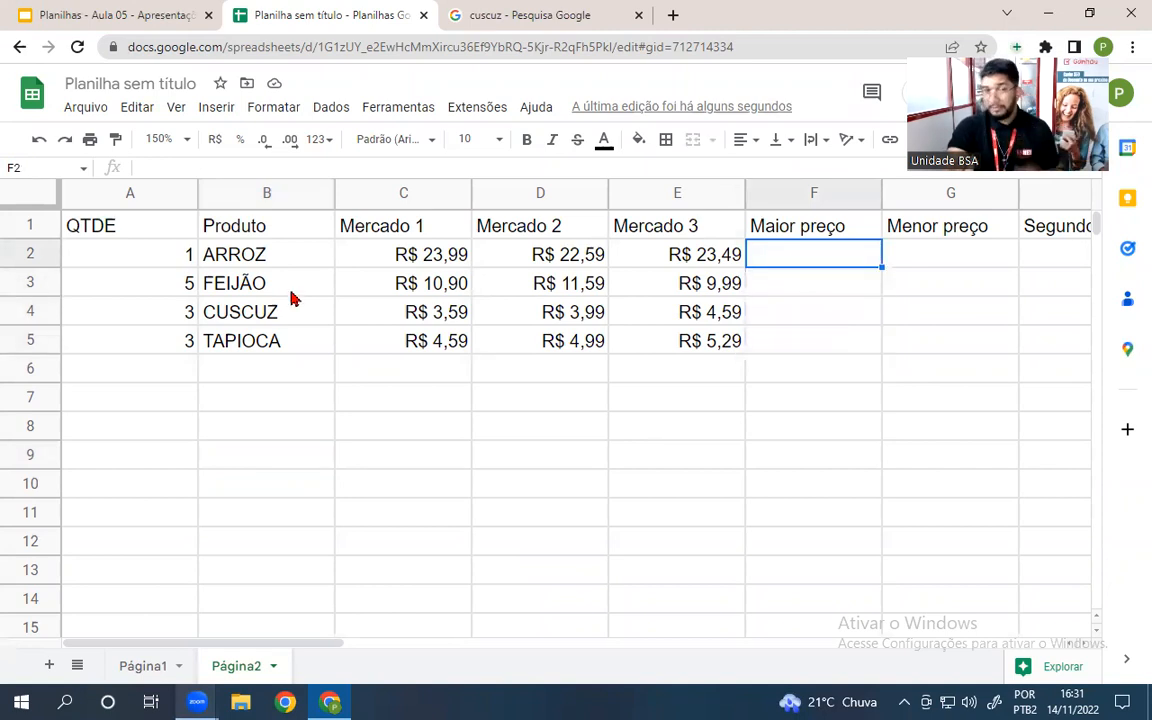
left_click_drag(345, 245, 650, 354)
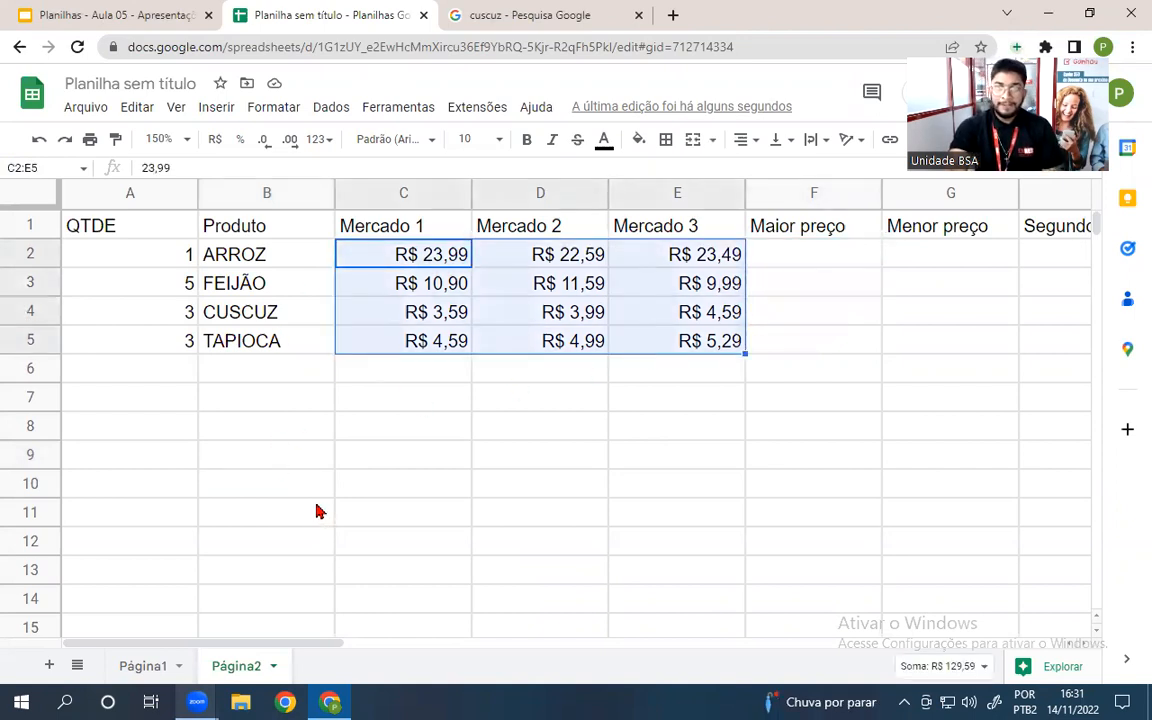
left_click(318, 511)
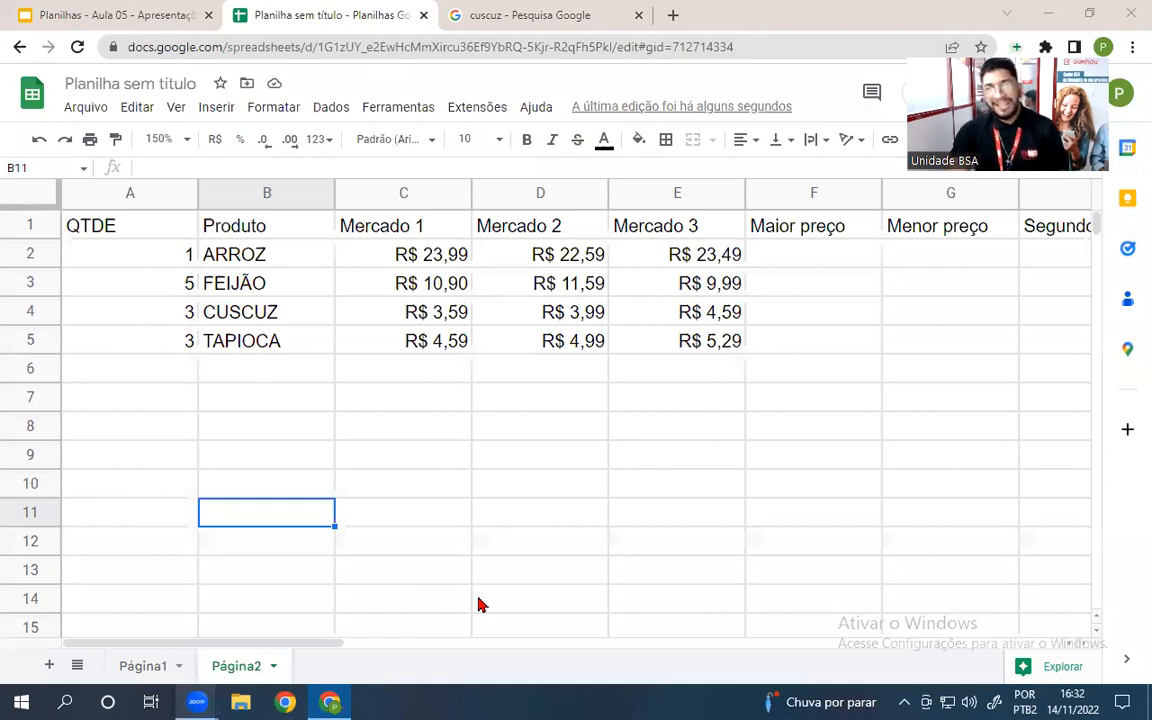
- Put =MÁXIMO(C2:E2) in F2 and autofill F3:F5, giving R$ 23,99, R$ 11,59, R$ 4,59, R$ 5,29
left_click(822, 263)
type("=")
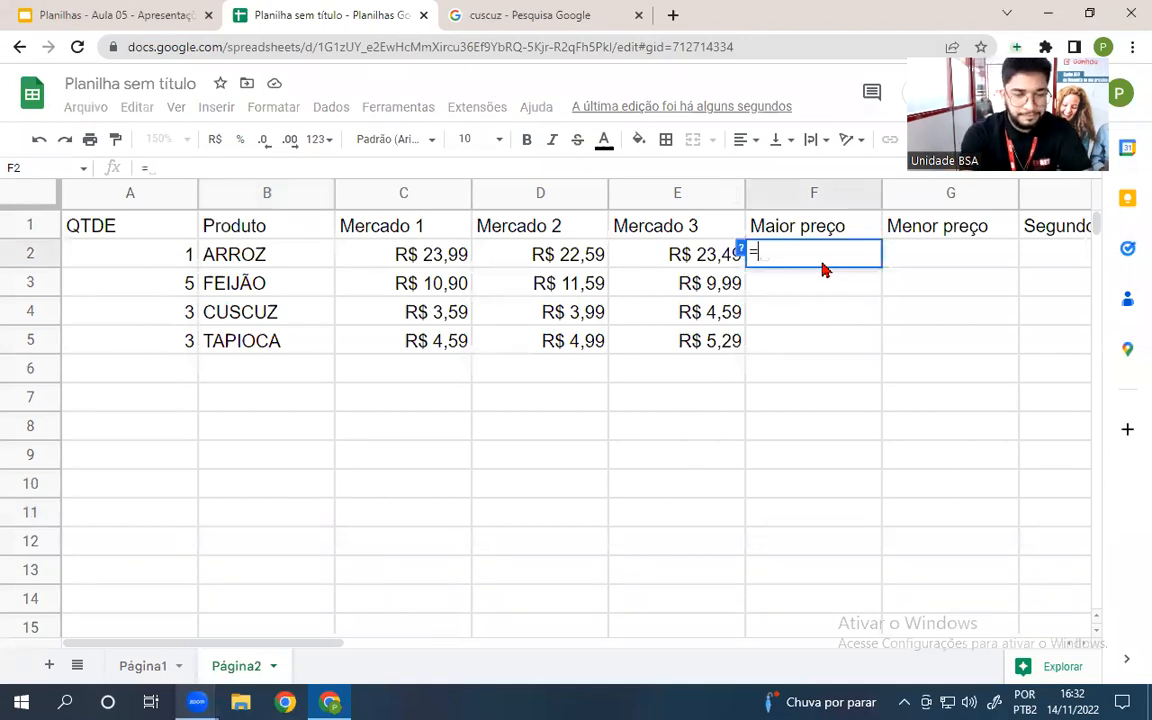
type("MÁXIMO(")
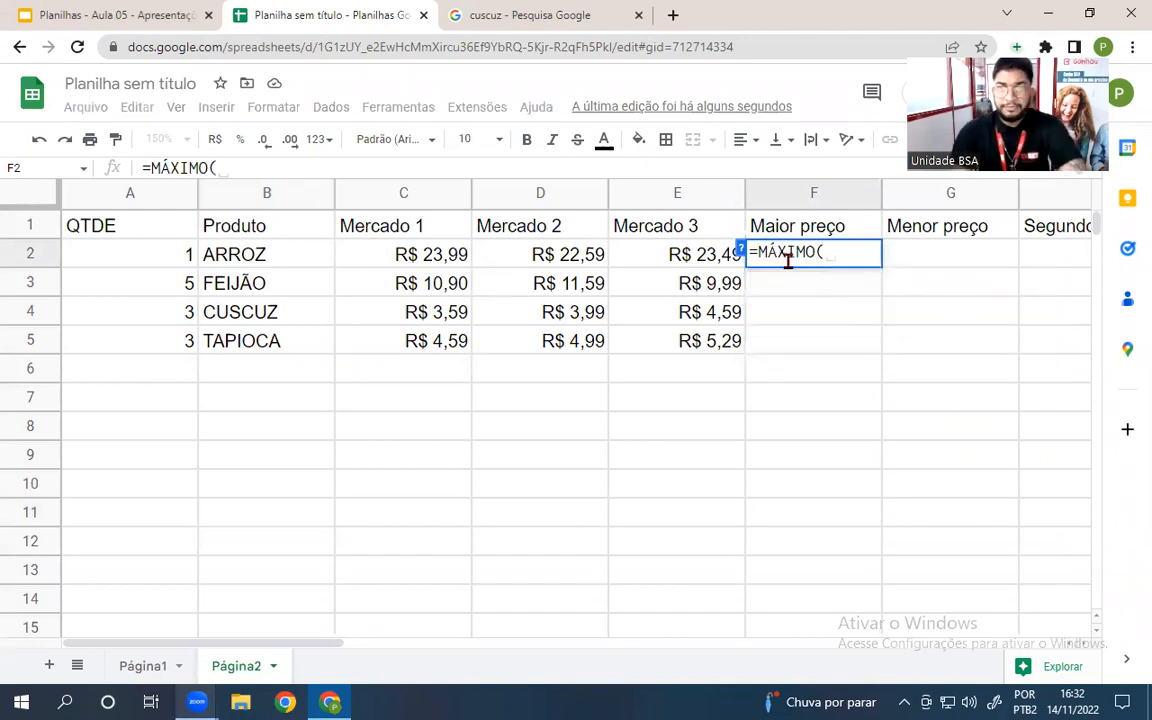
left_click_drag(380, 252, 662, 268)
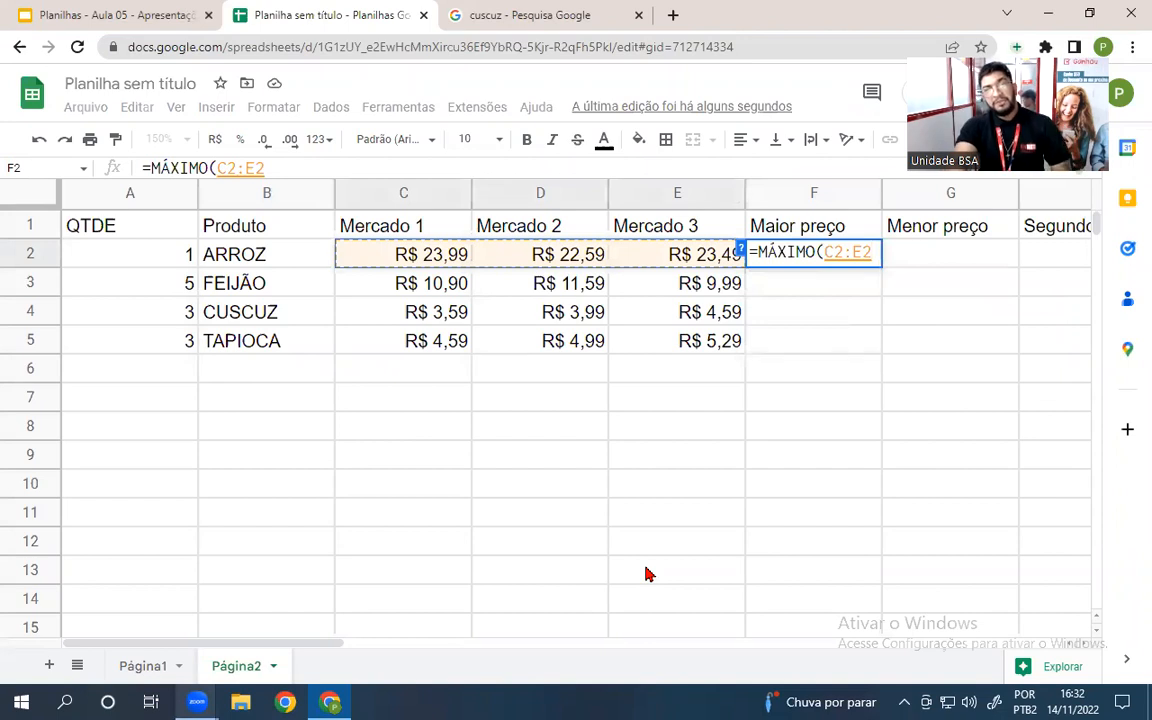
key("Return")
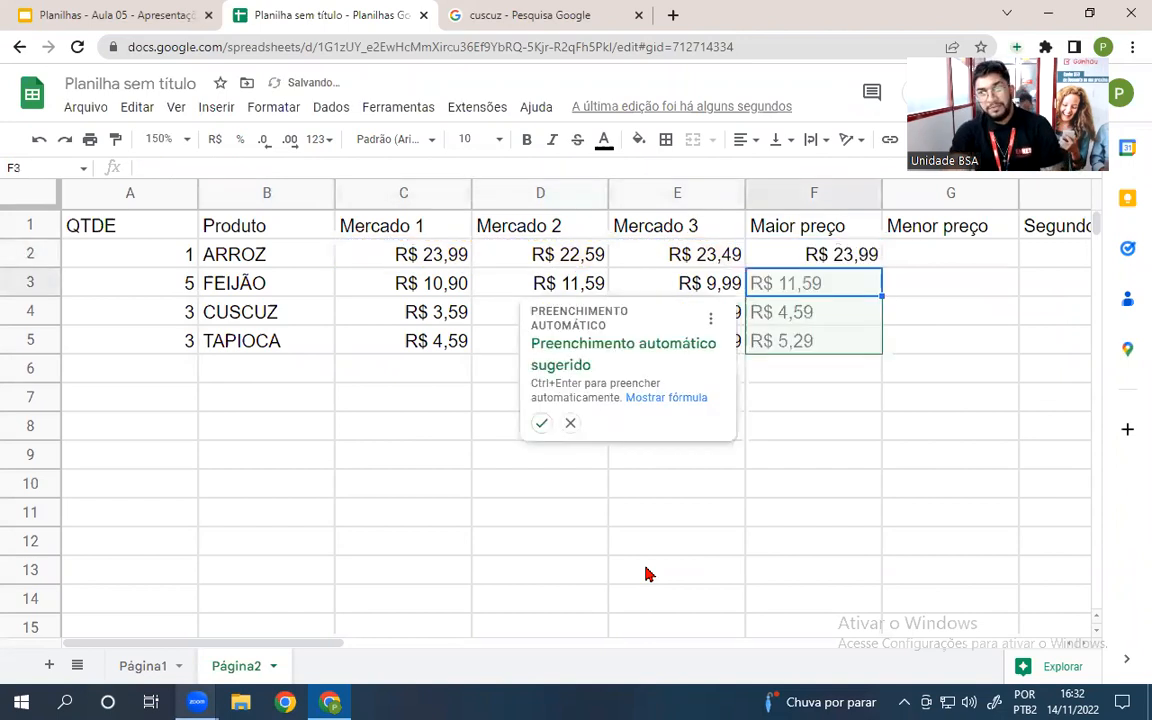
left_click(541, 424)
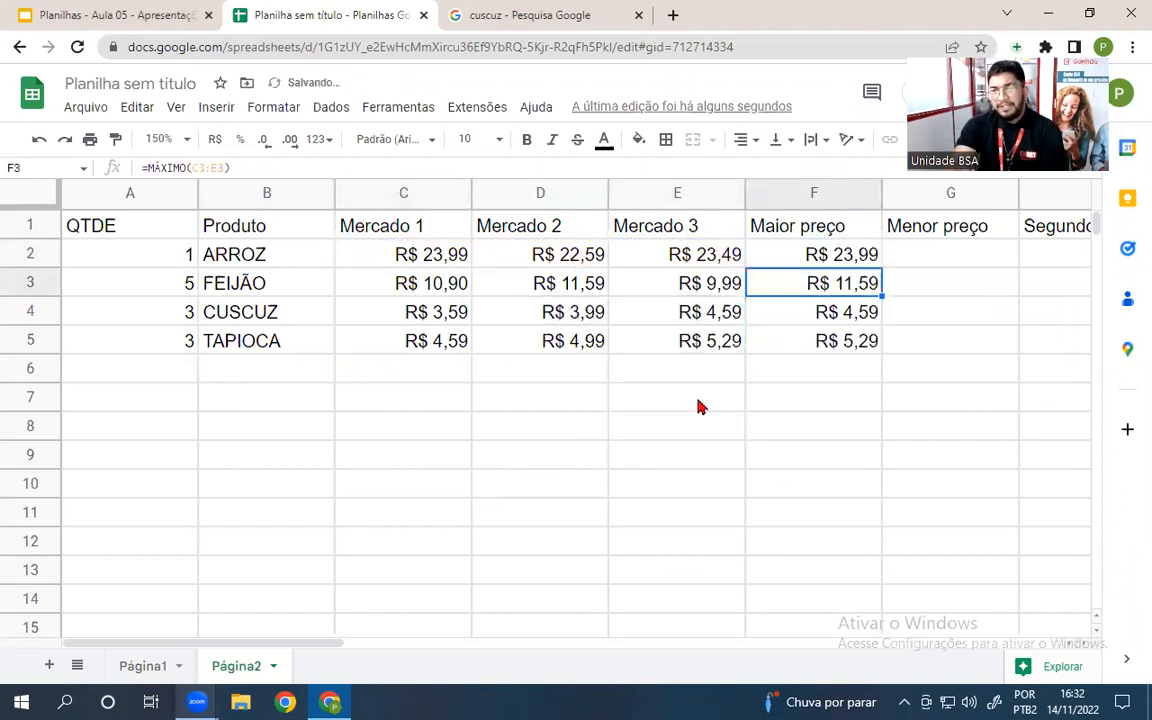
double_click(797, 288)
double_click(810, 315)
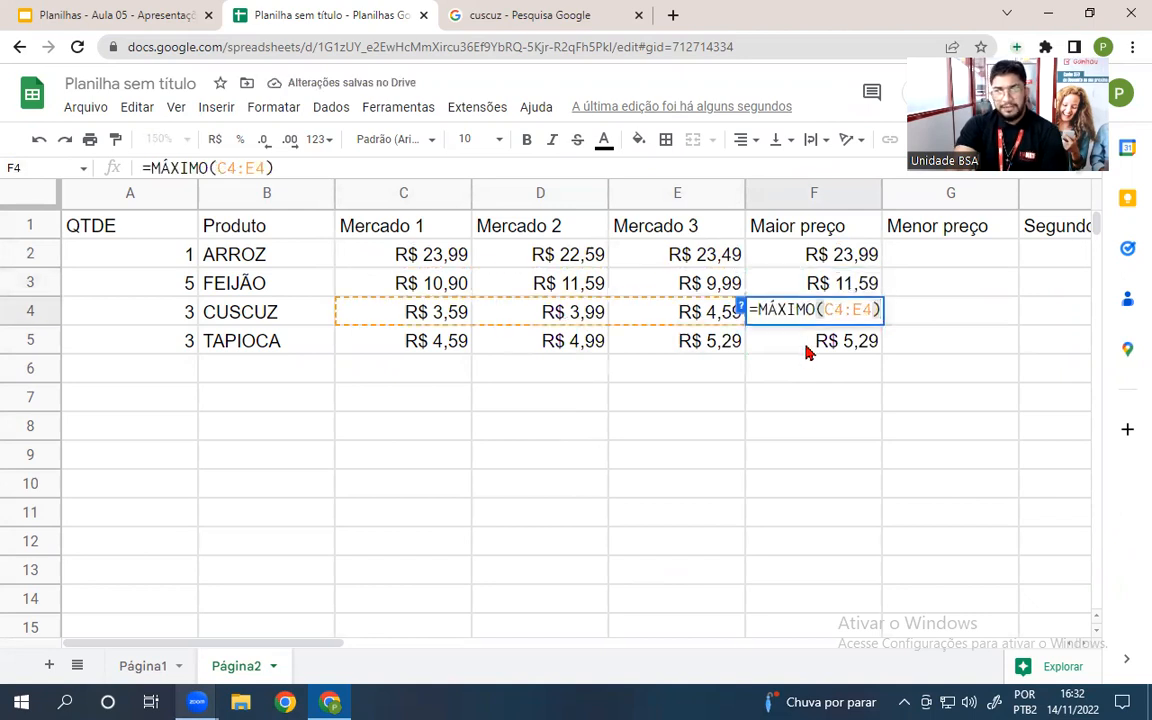
double_click(812, 345)
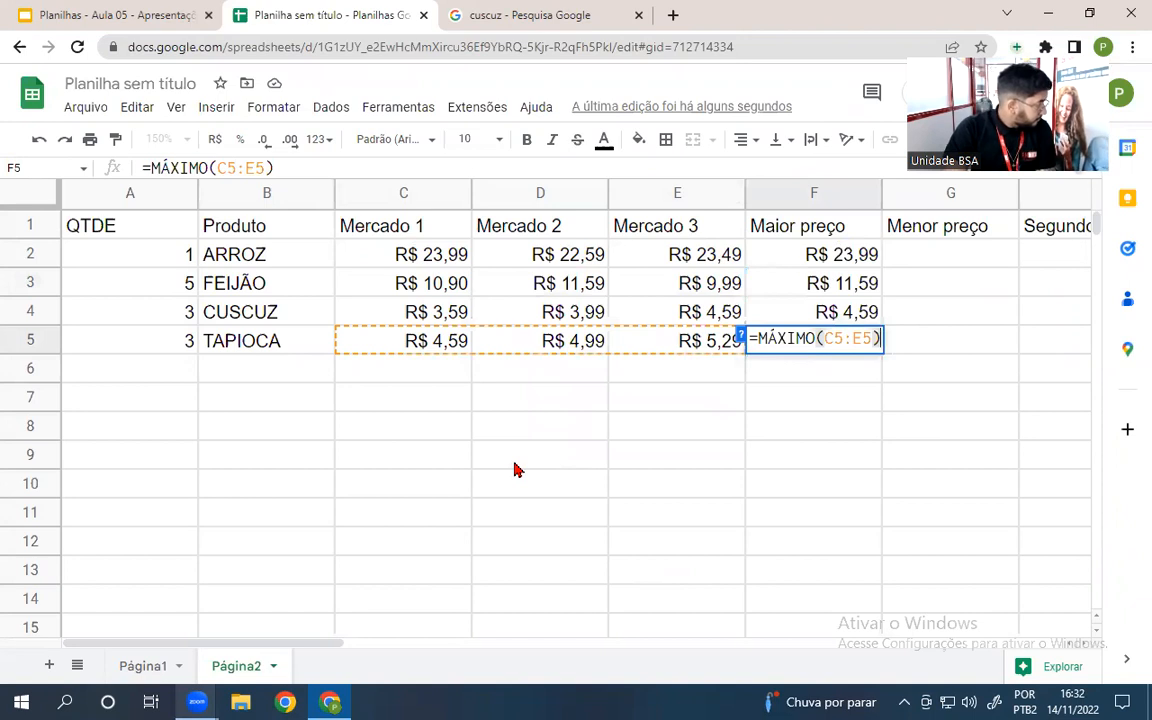
left_click(658, 487)
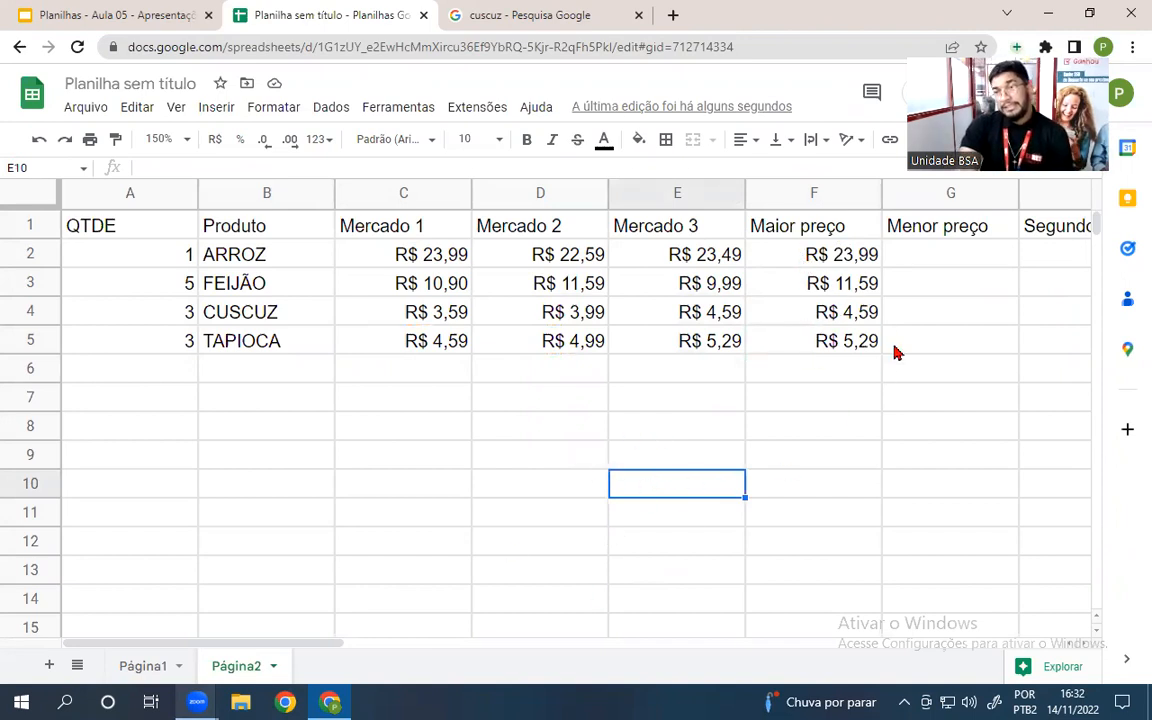
- Put =MÍNIMO(C2:E2) in G2 and autofill G3:G5, giving R$ 22,59, R$ 9,99, R$ 3,59, R$ 4,59
left_click(952, 262)
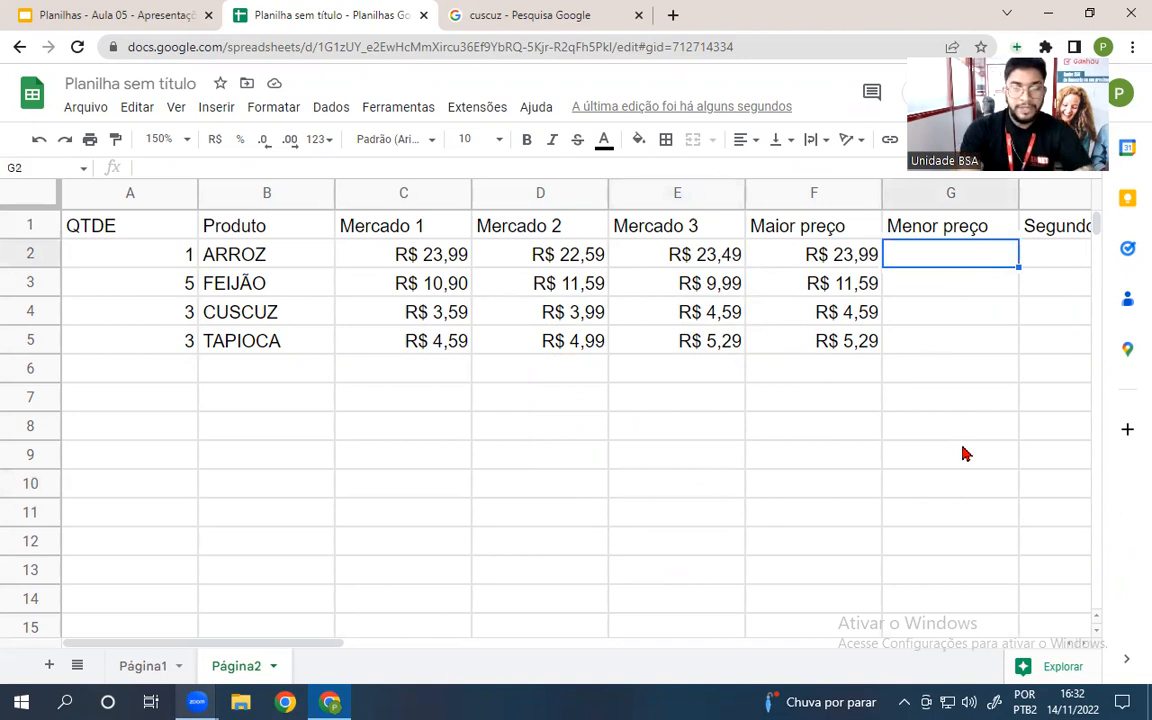
type("=")
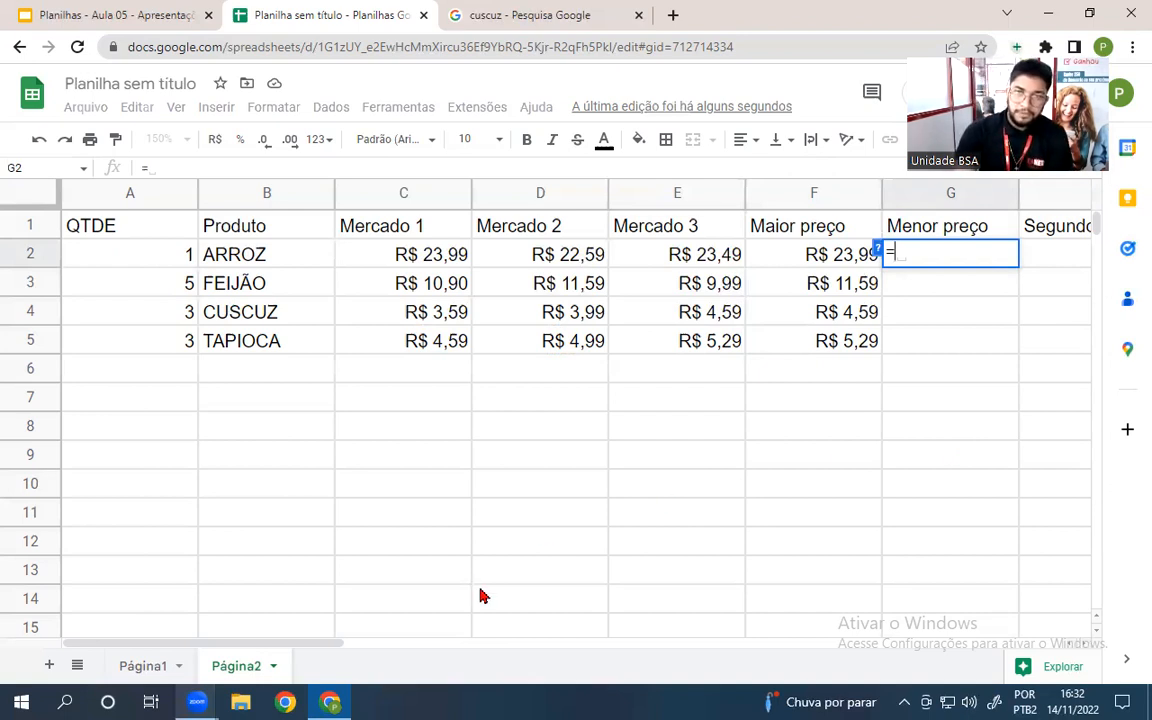
left_click(943, 251)
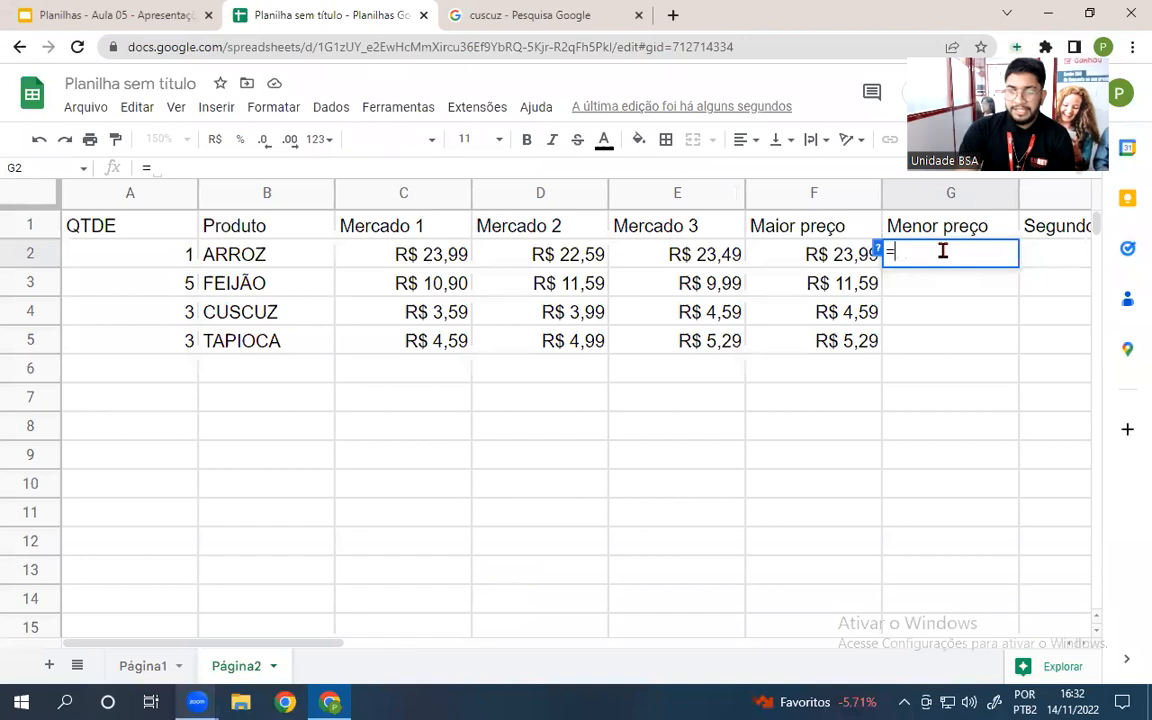
type("MÍNIMO")
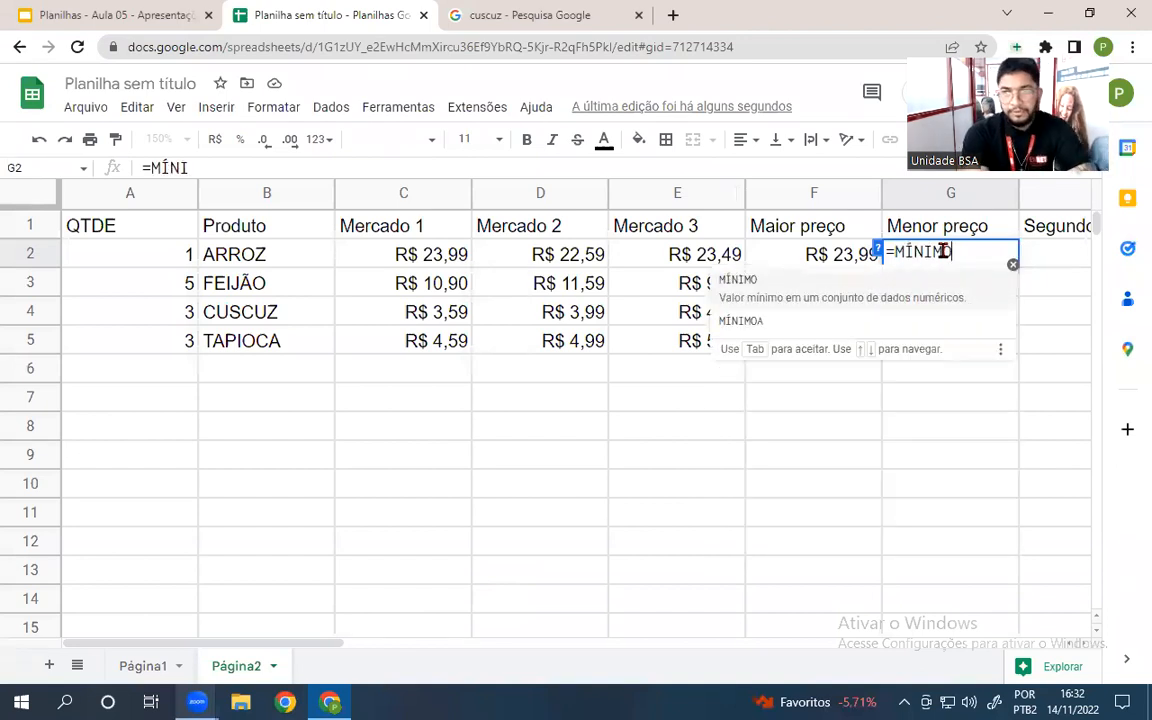
type("(")
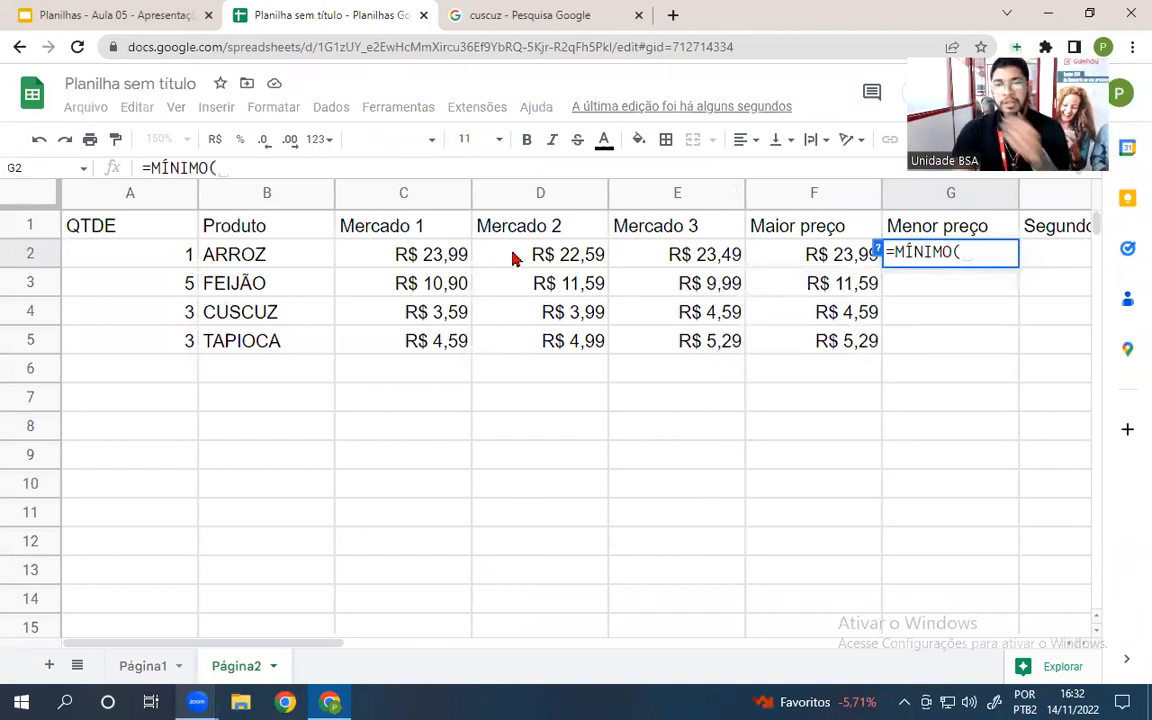
mouse_move(418, 260)
left_mouse_down()
mouse_move(626, 268)
mouse_move(677, 257)
mouse_move(664, 262)
left_mouse_up()
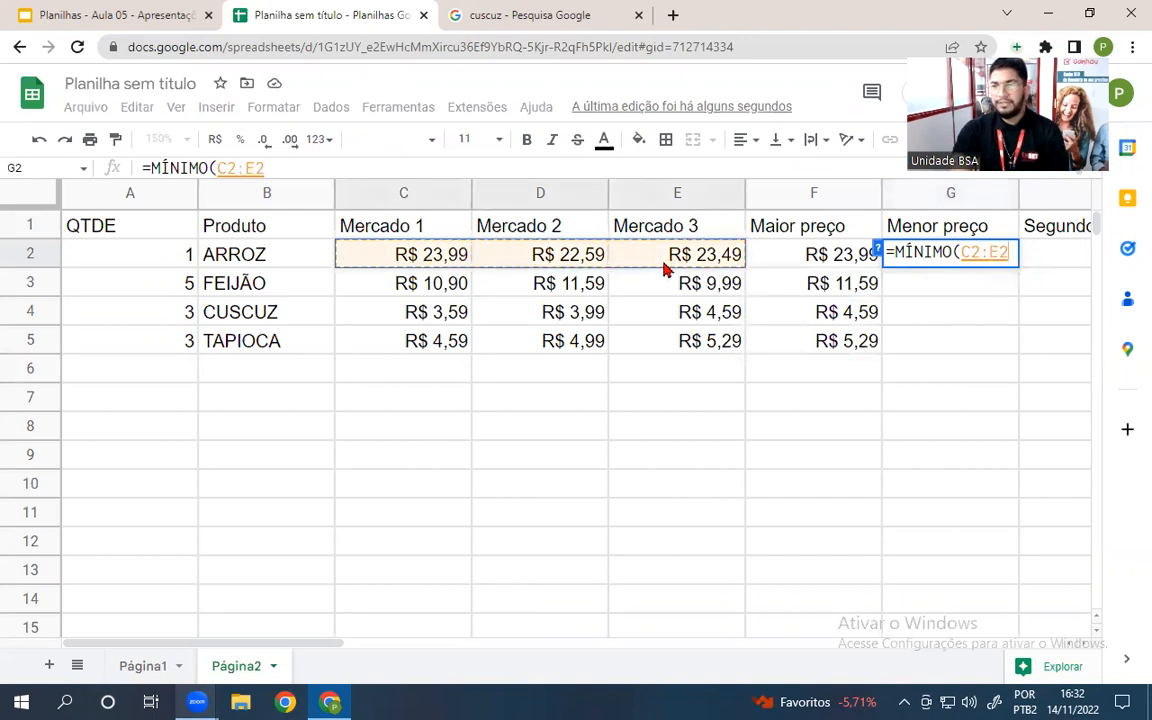
key("Return")
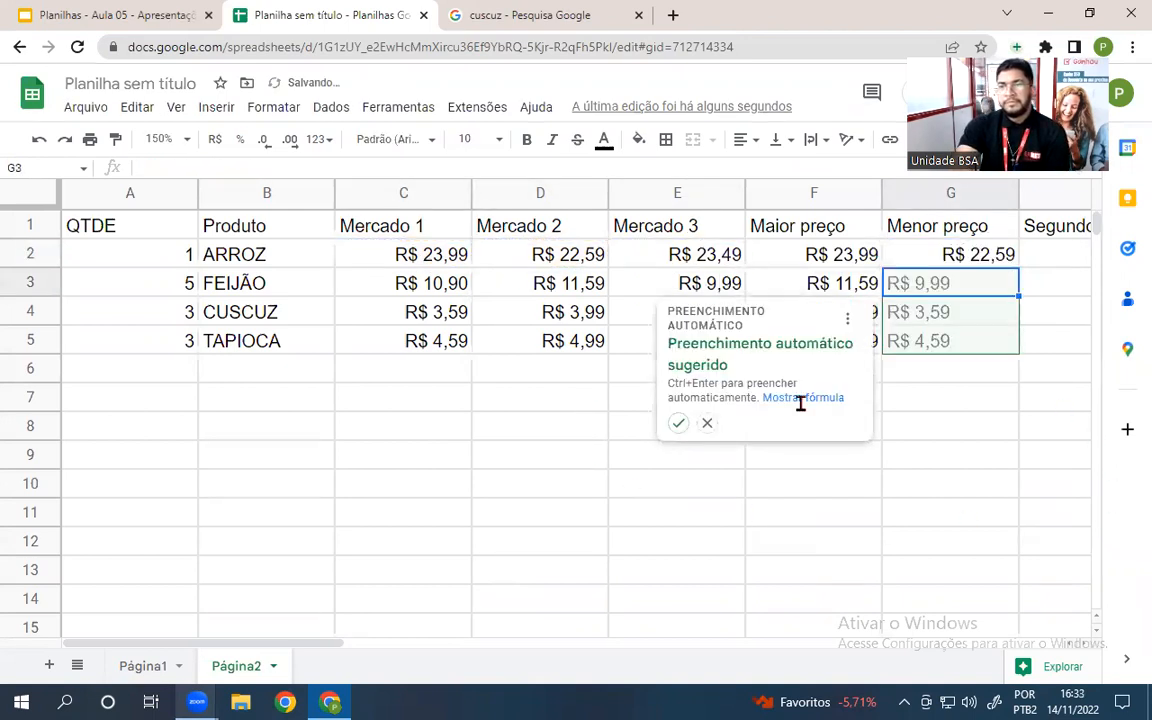
left_click(677, 423)
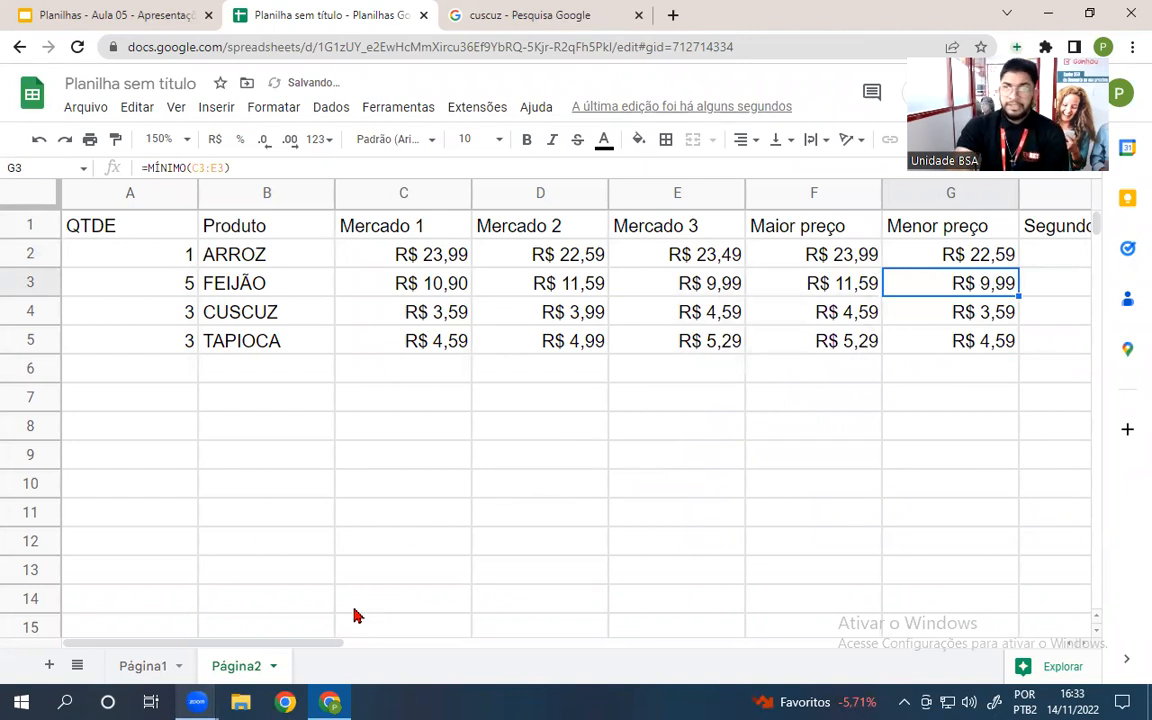
left_click_drag(309, 648, 388, 666)
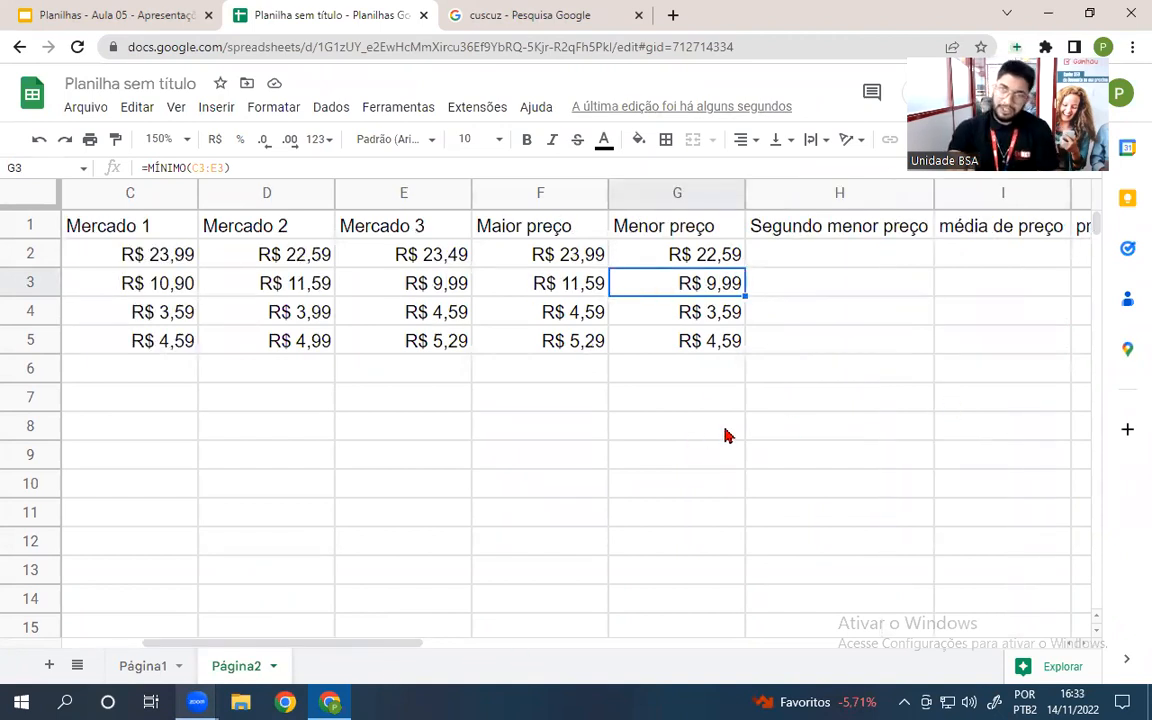
left_click(681, 446)
left_click(834, 252)
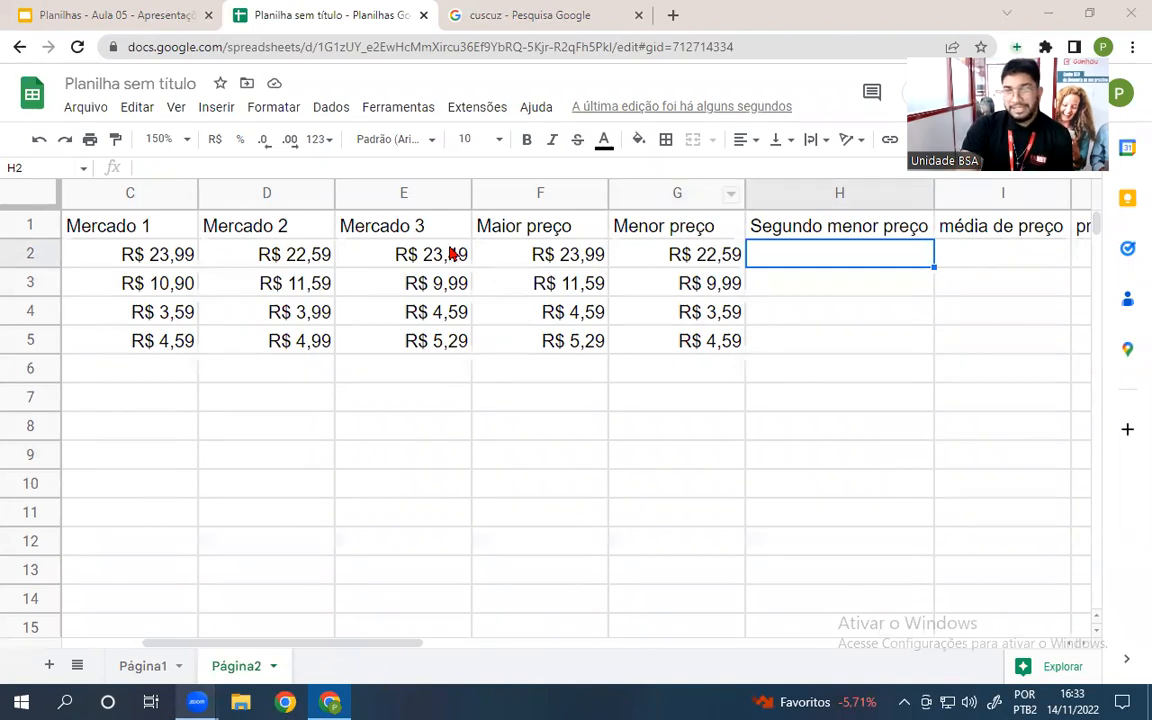
- Put =MENOR of ARROZ's market prices with k=2 in H2 and autofill H3:H5
type("=")
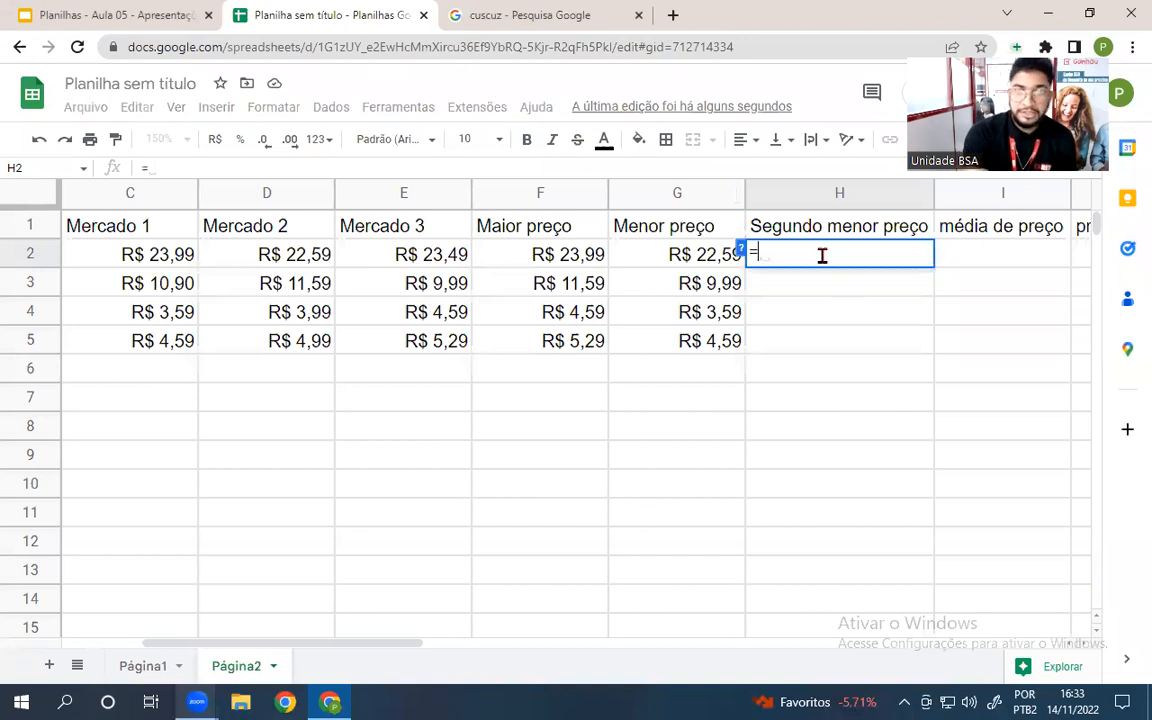
type("MENOR(")
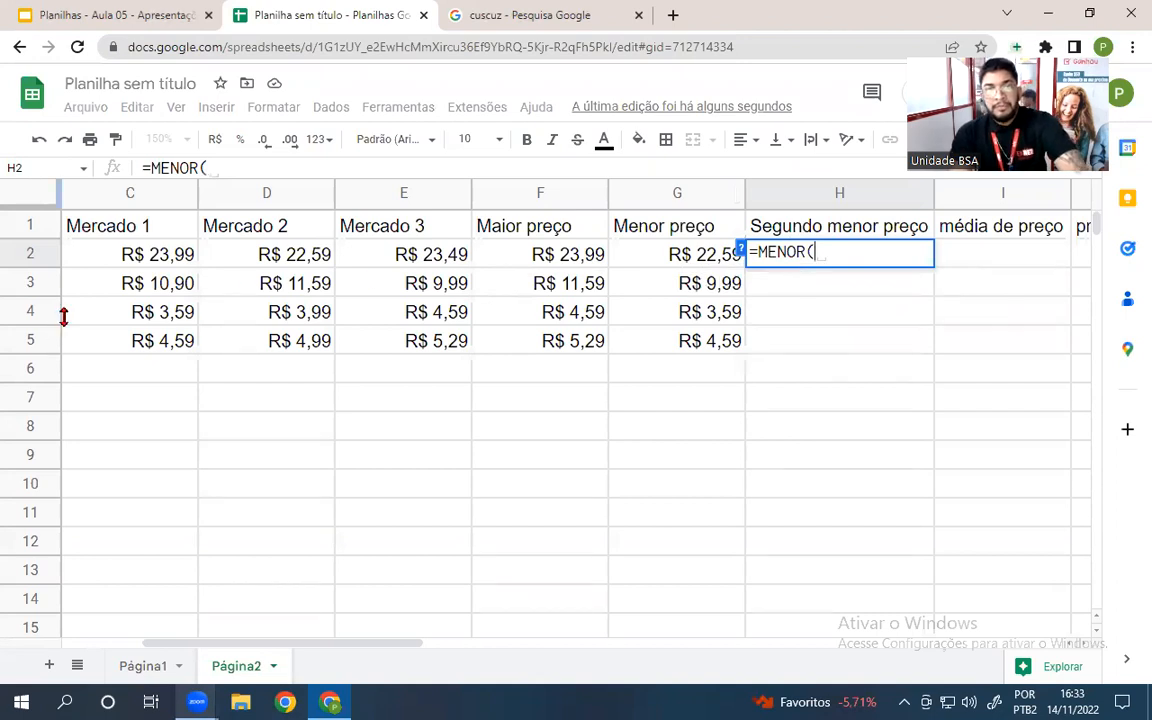
left_click_drag(148, 252, 391, 259)
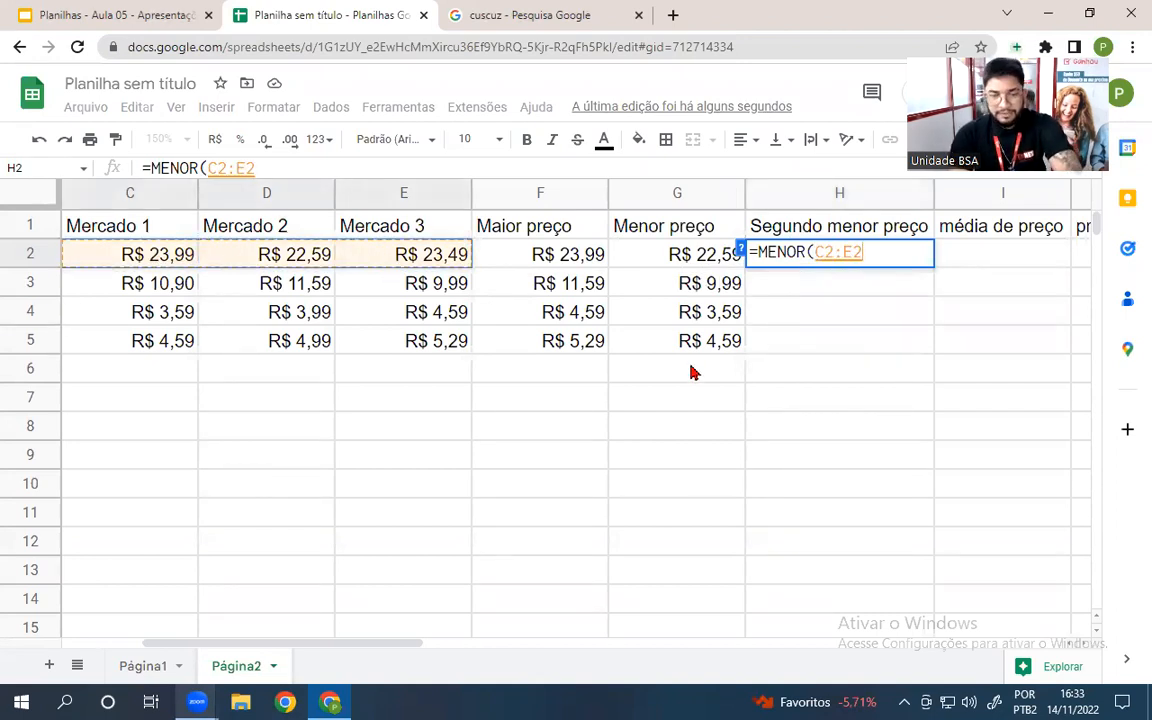
type(";")
type("2")
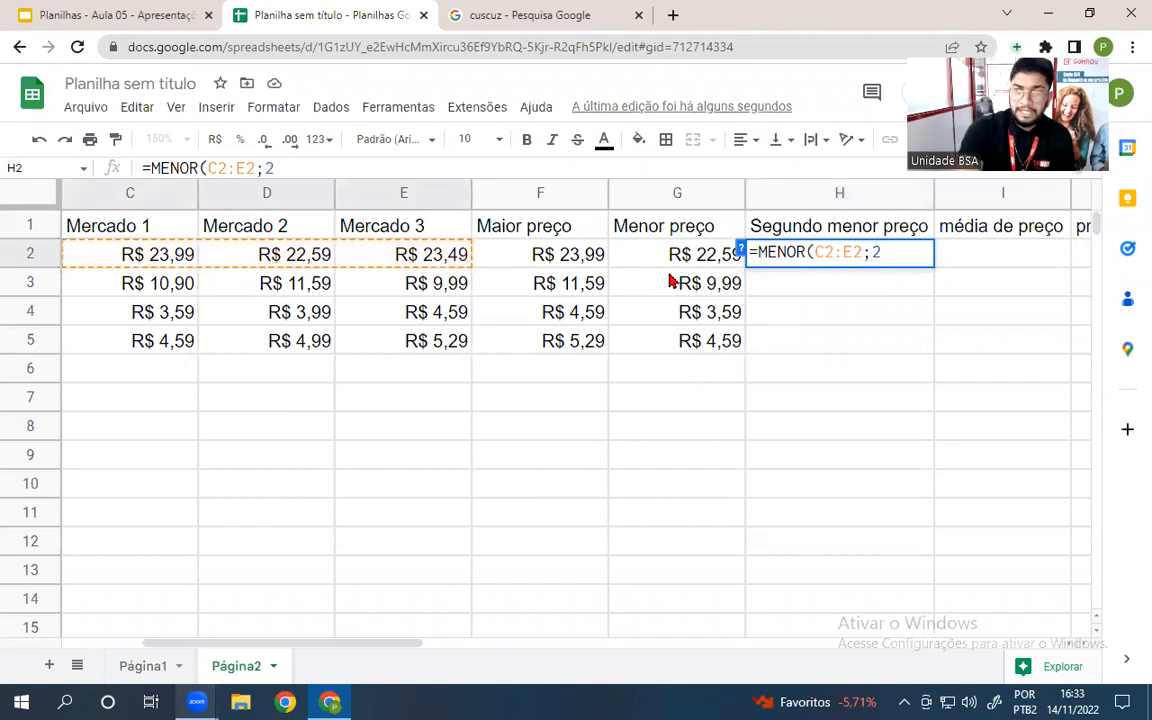
key("Return")
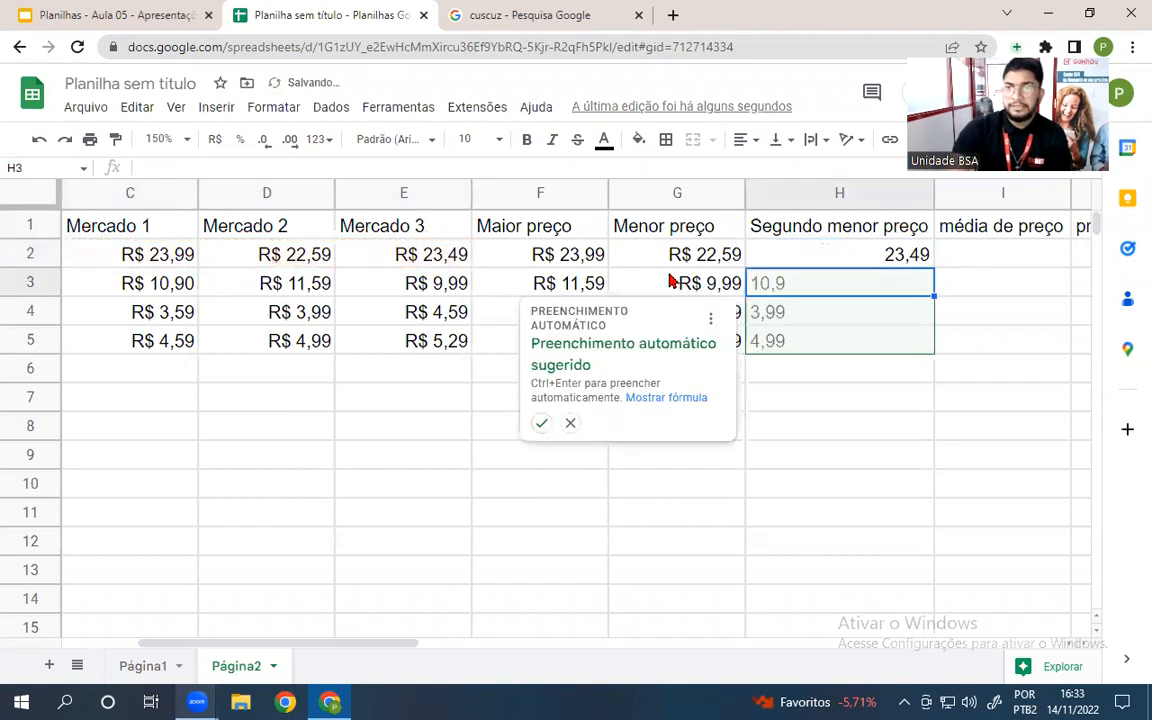
left_click(541, 423)
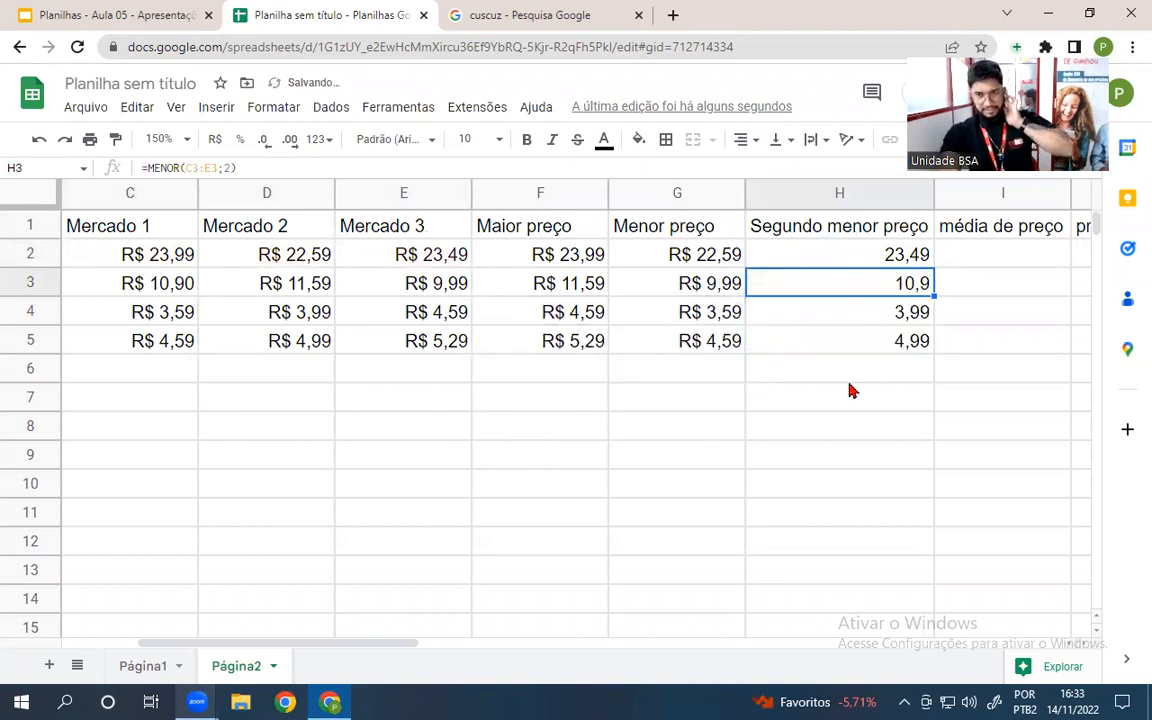
- Format H2:H5 as R$ currency: R$ 23,49, R$ 10,90, R$ 3,99, R$ 4,99
left_click_drag(812, 262, 818, 347)
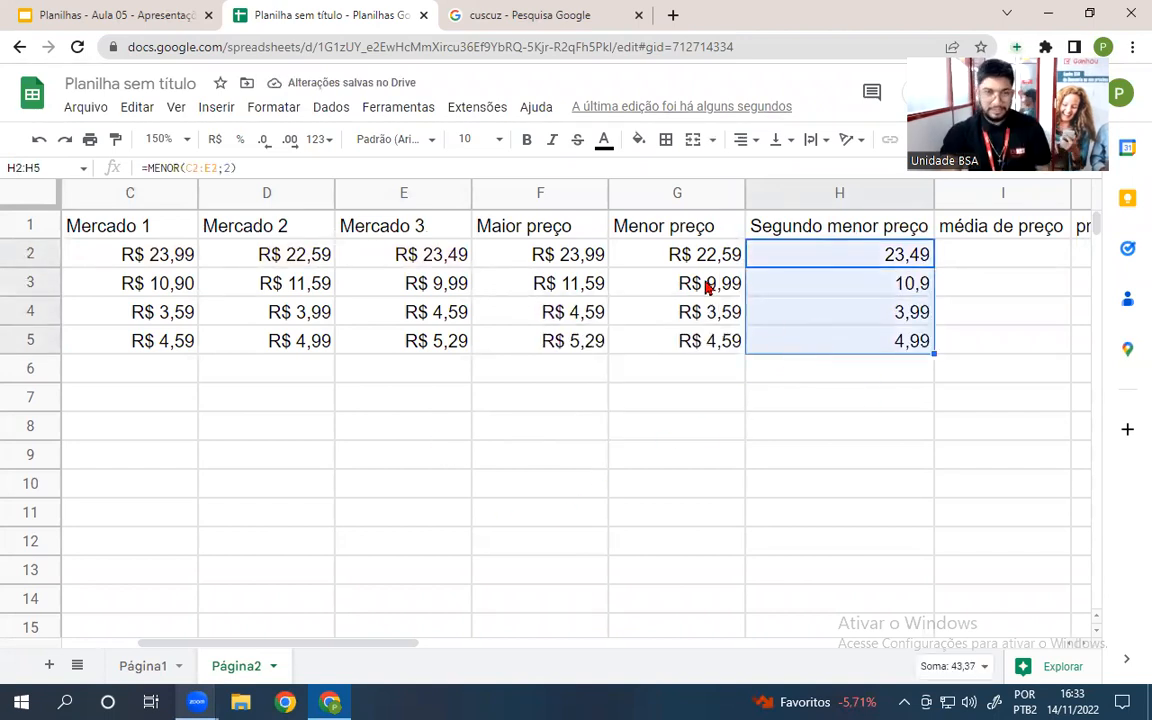
left_click(215, 140)
left_click(662, 488)
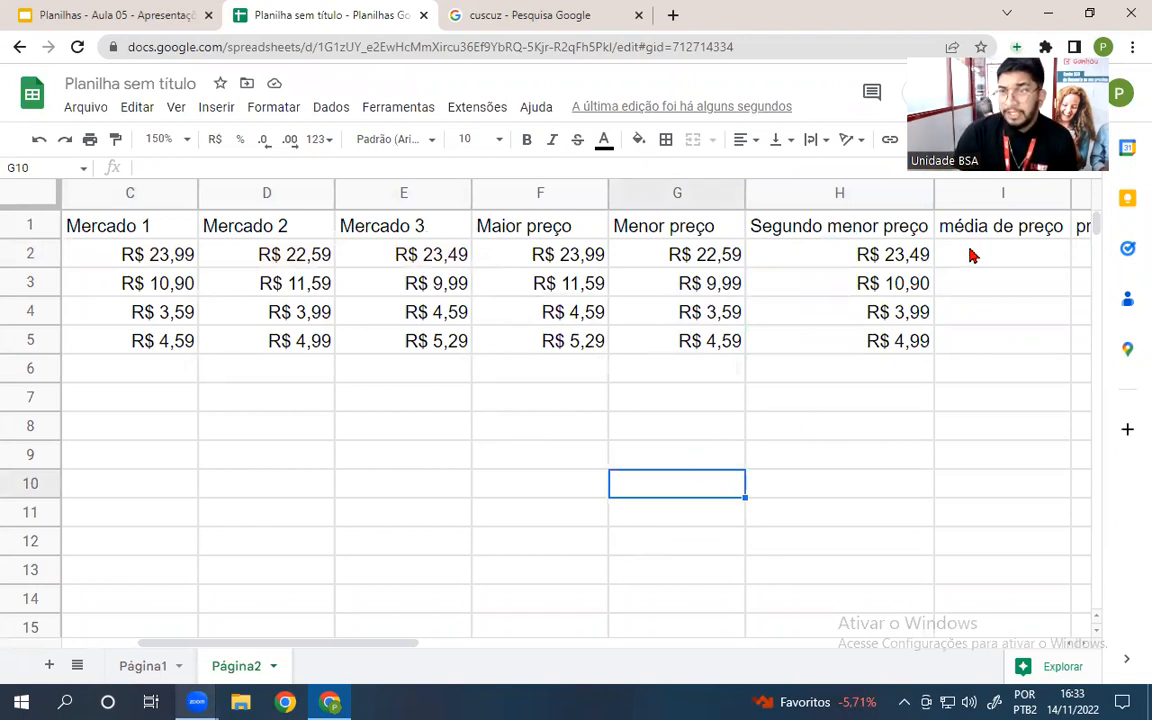
left_click_drag(969, 256, 1005, 347)
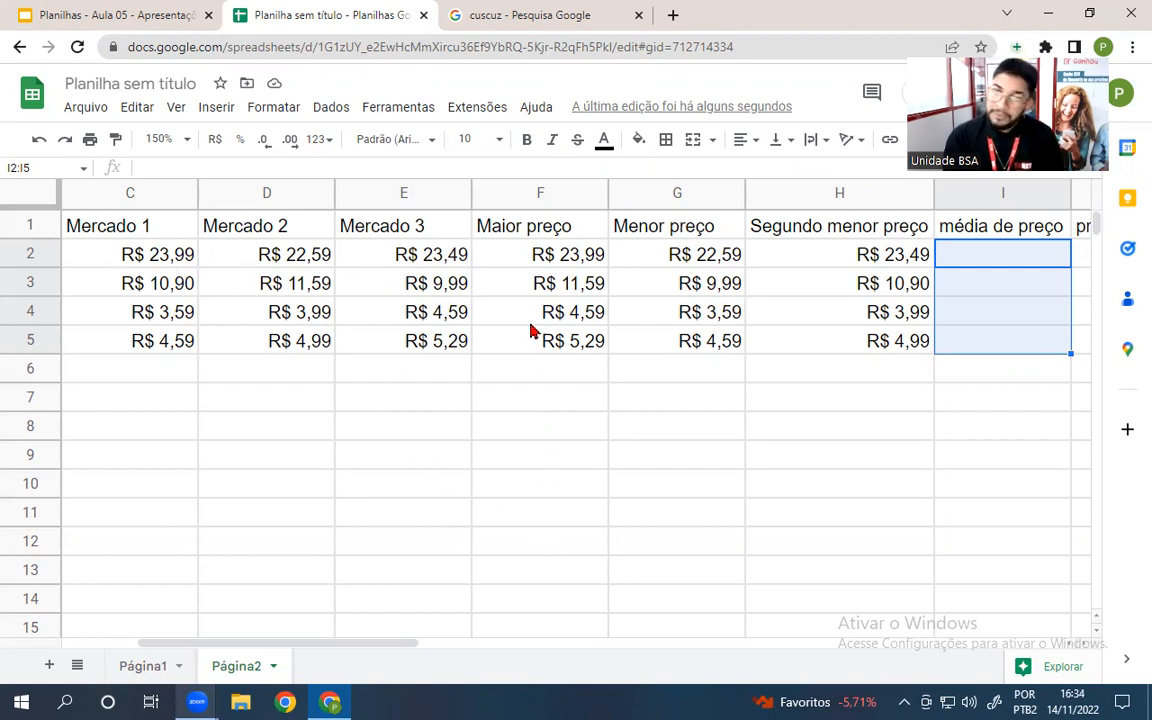
left_click(1012, 262)
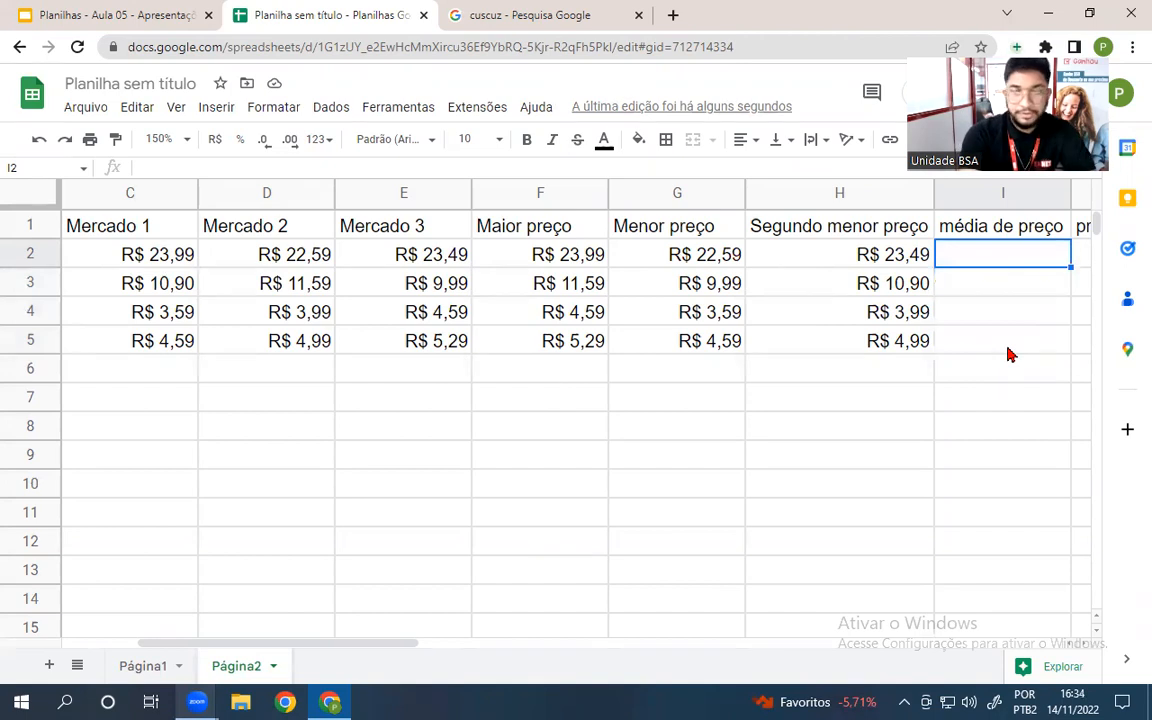
- Put =MÉDIA(C2:E2) in I2 and autofill I3:I5, giving R$ 23,36, R$ 10,83, R$ 4,06, R$ 4,96
type("=")
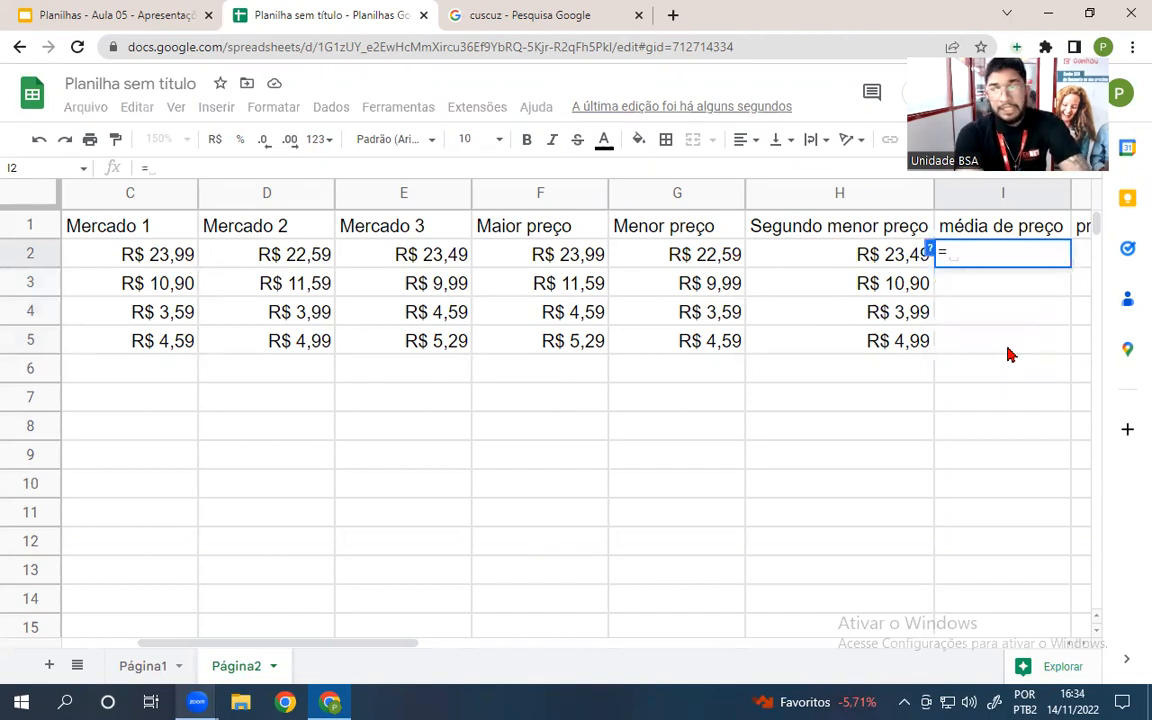
type("ÉDIA")
key("BackSpace")
key("BackSpace")
key("BackSpace")
key("BackSpace")
type("M")
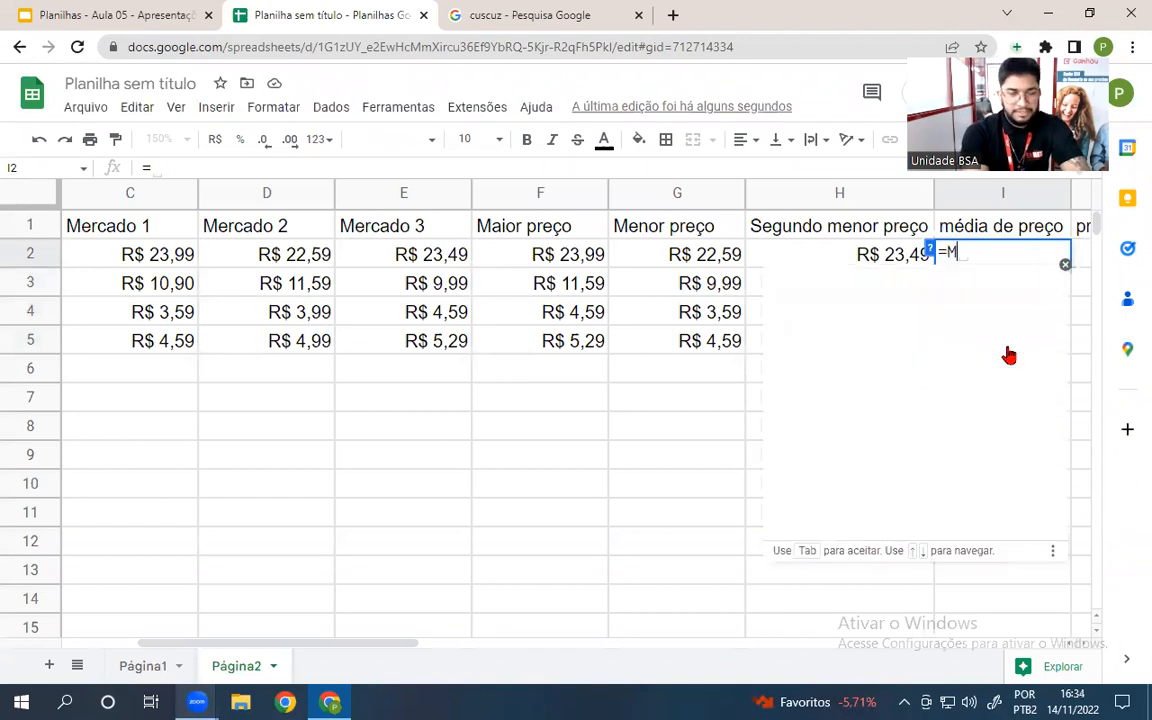
type("ÉDIA")
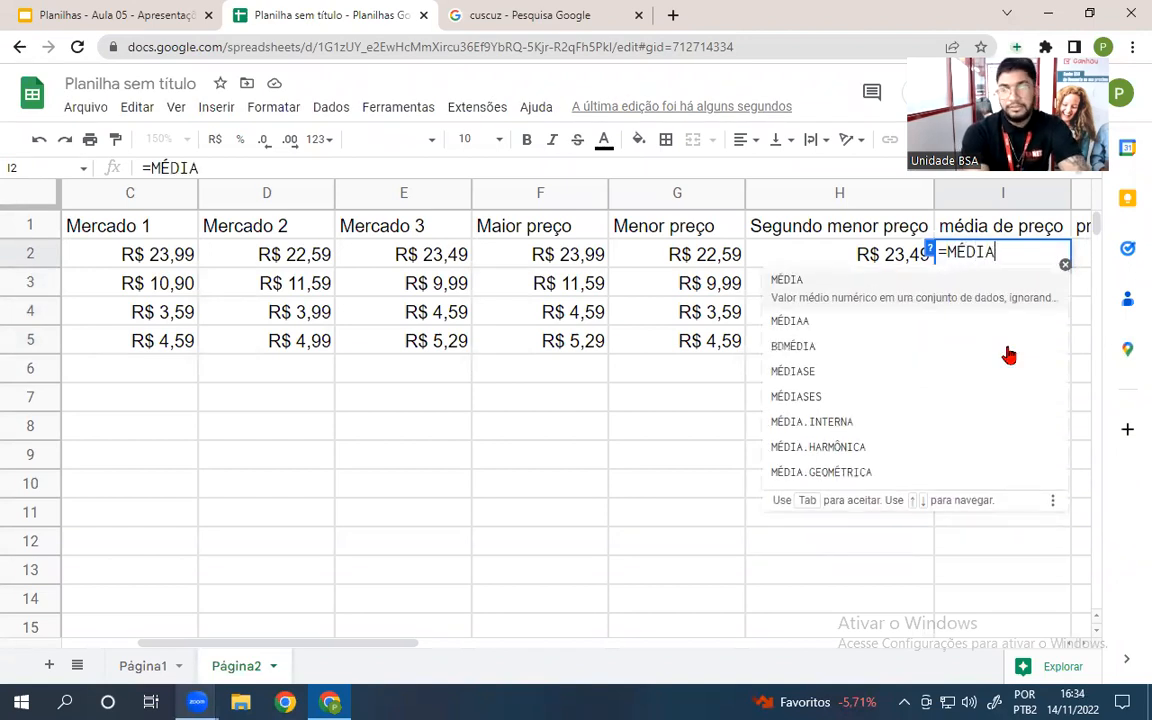
type("(")
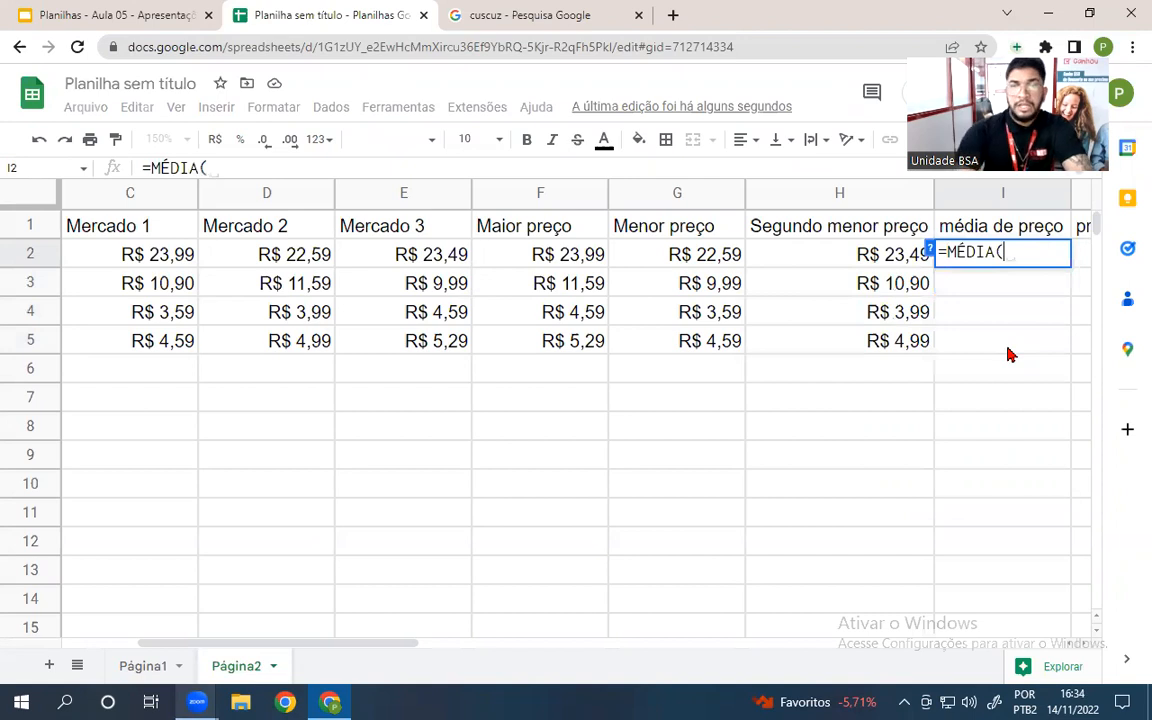
left_click_drag(134, 255, 465, 258)
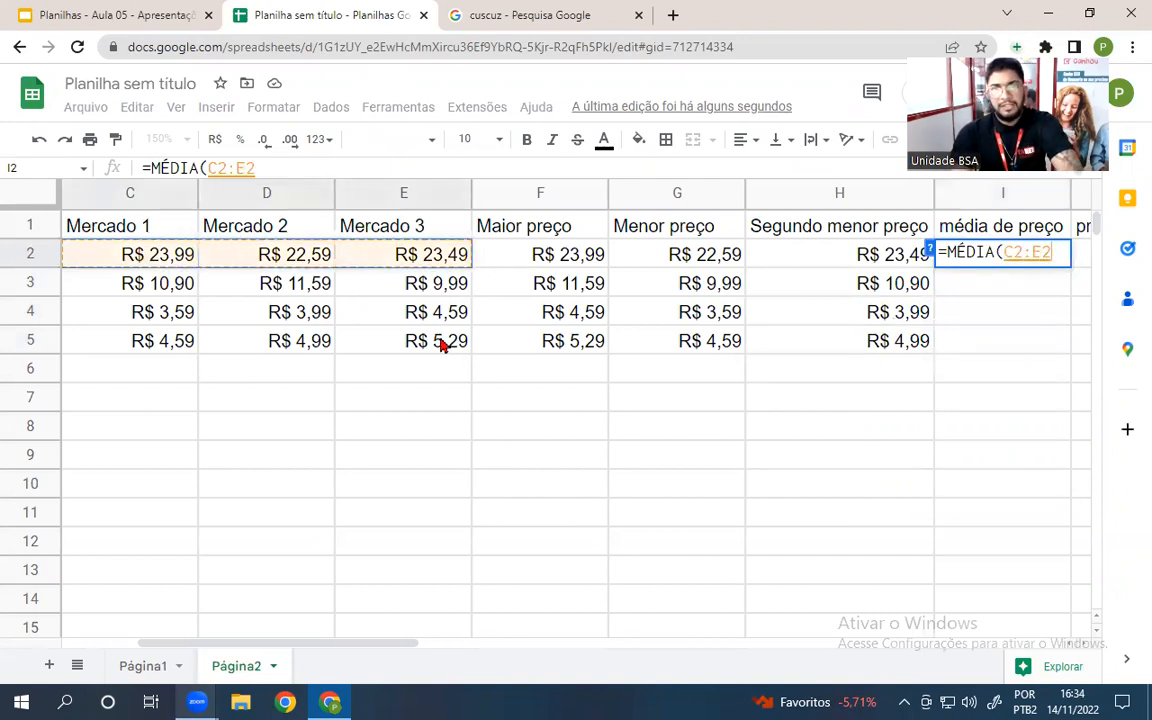
key("Return")
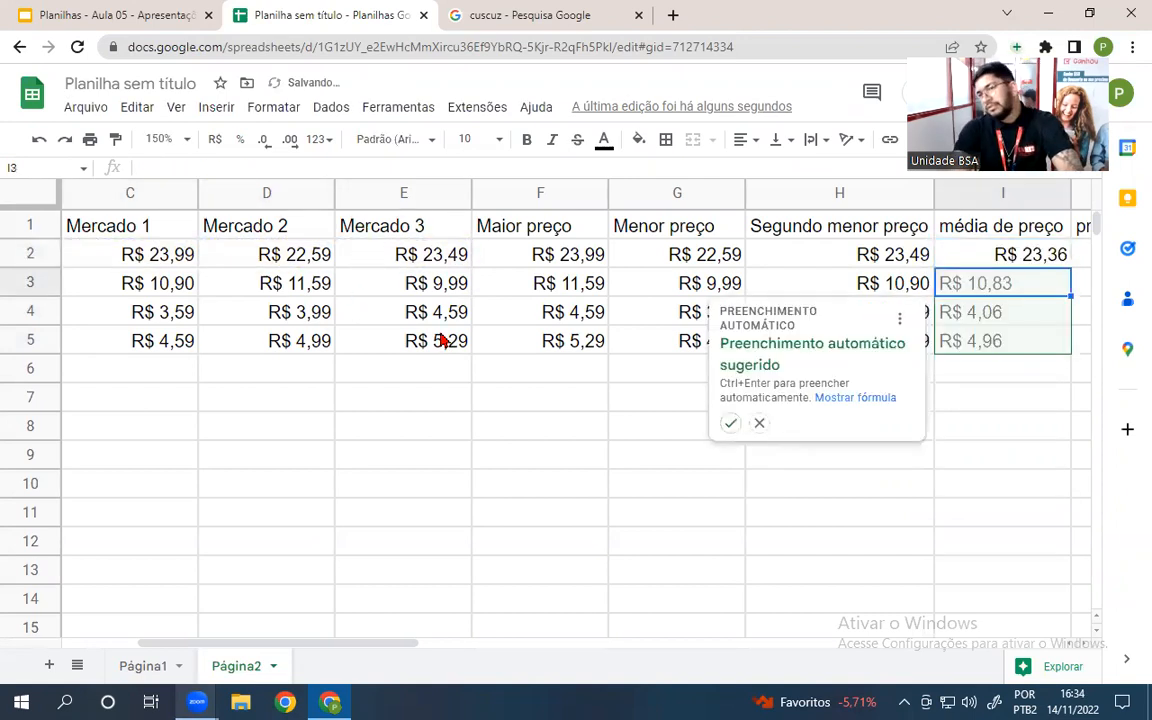
left_click(730, 425)
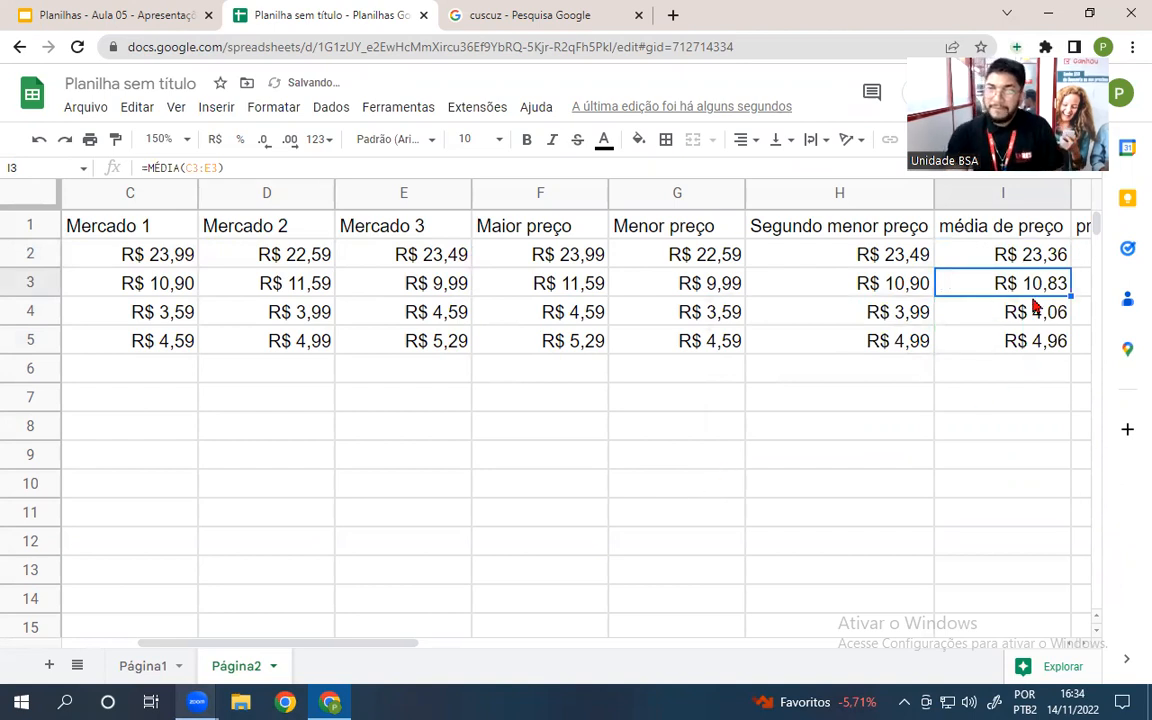
left_click_drag(343, 648, 427, 658)
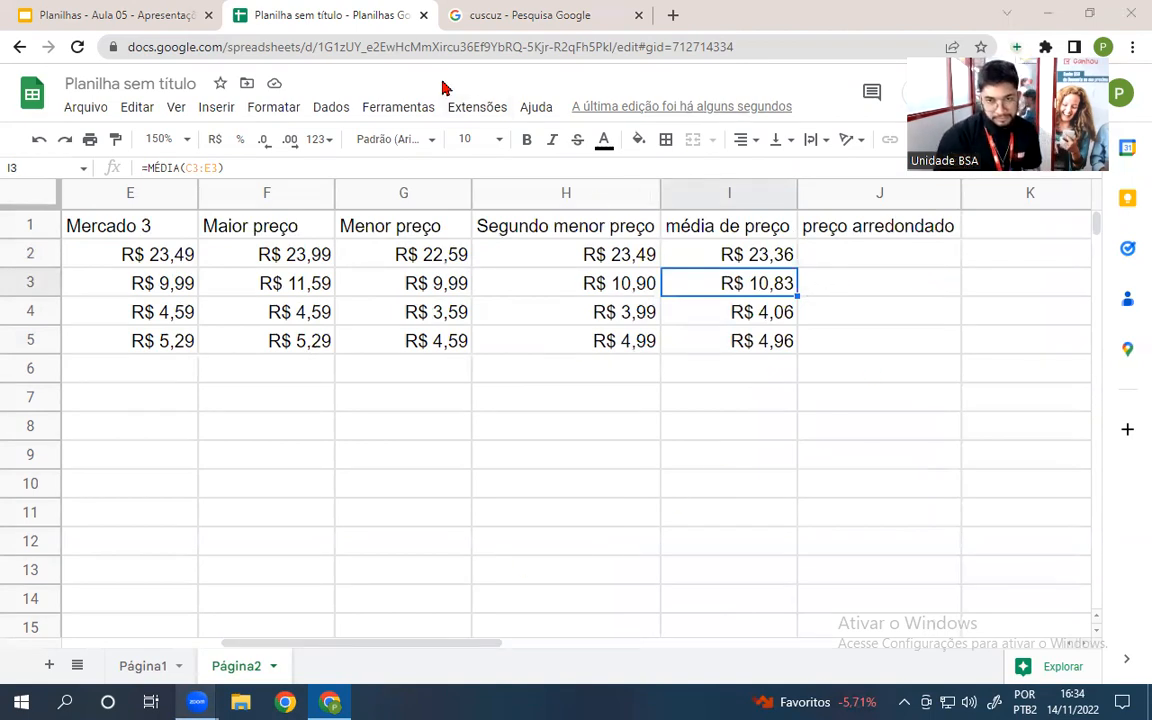
left_click(848, 254)
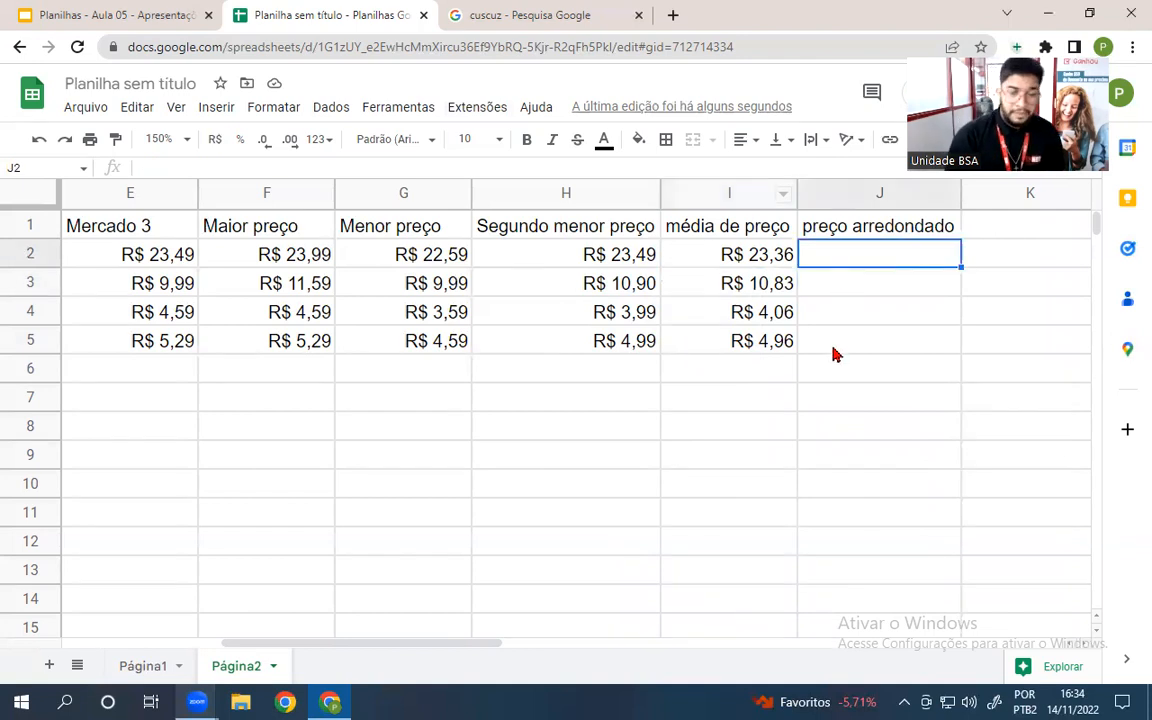
- Fill J2:J5 with =ARREDONDAR.PARA.CIMA(I2) down the column, formatted as R$ currency
type("=")
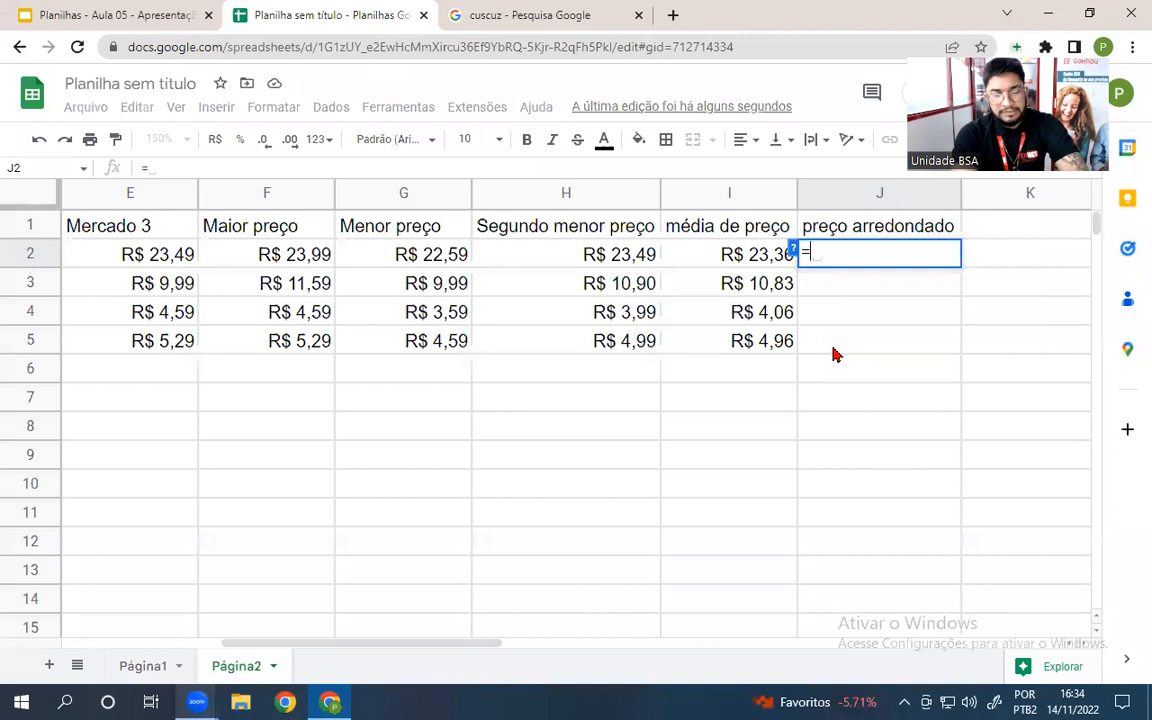
type("arre")
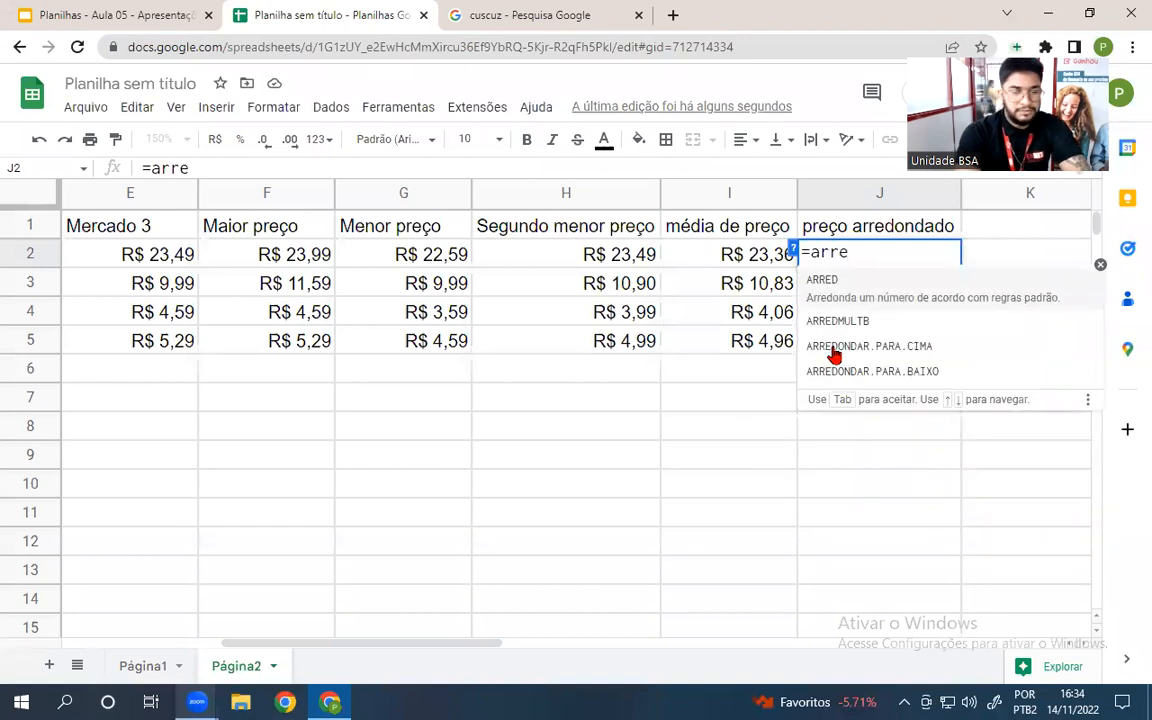
type("dondar.")
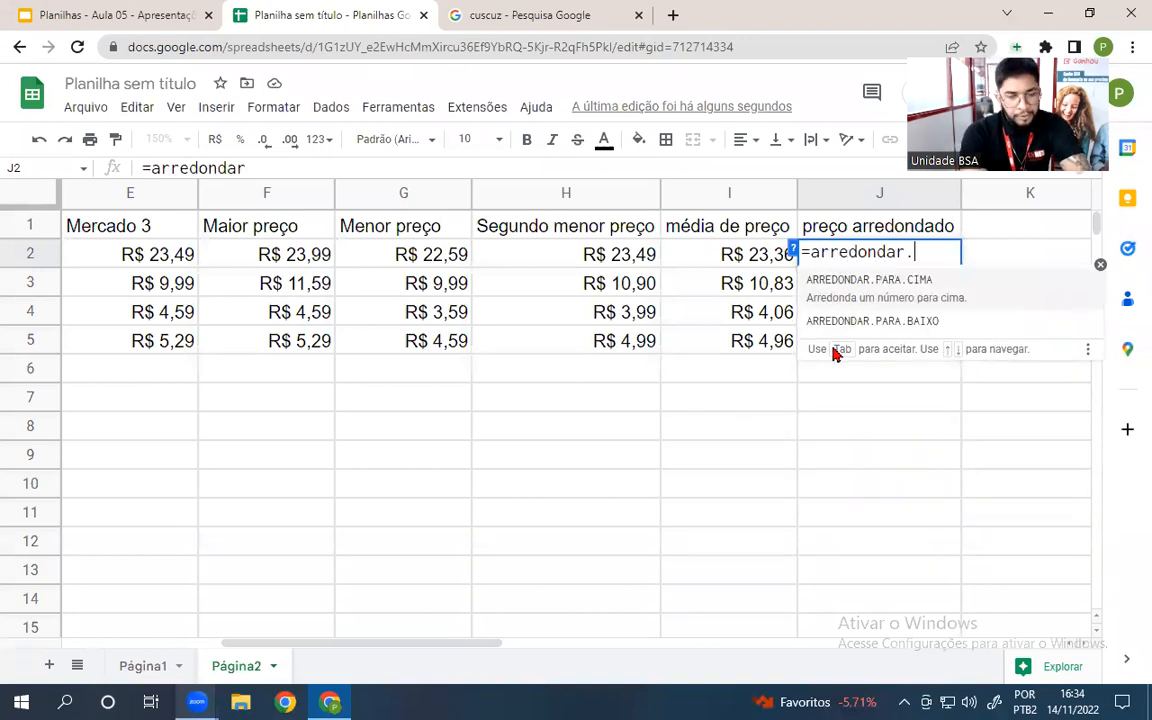
type("para,")
key("BackSpace")
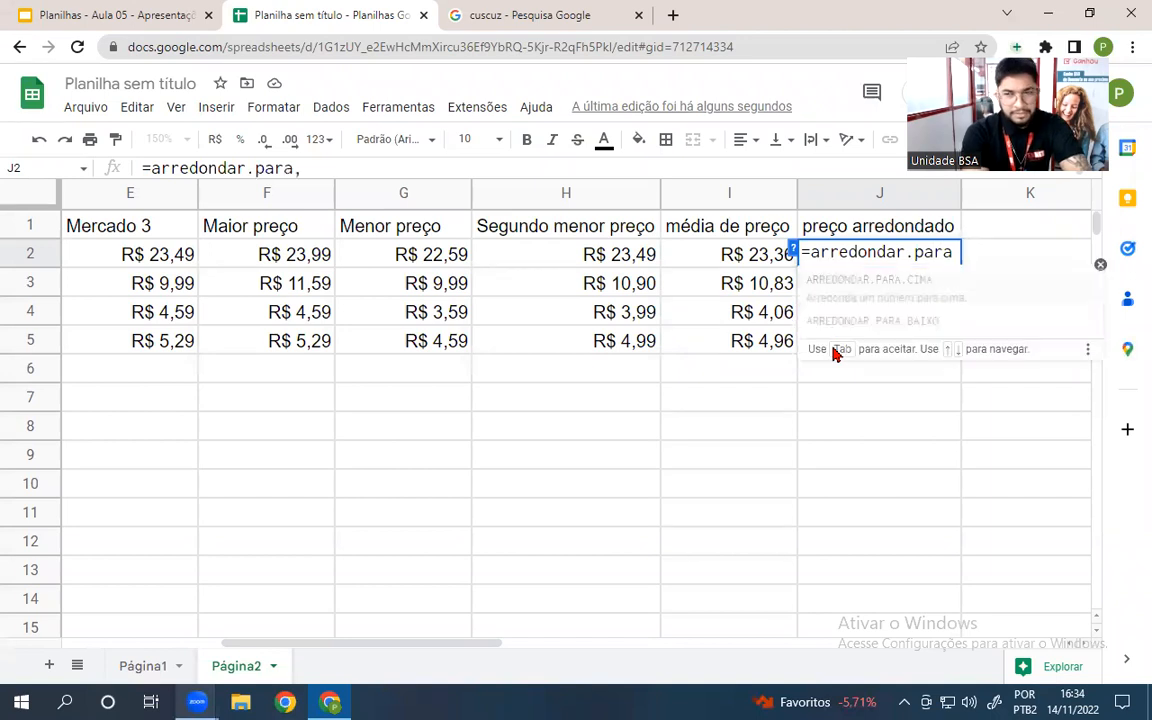
type(".c")
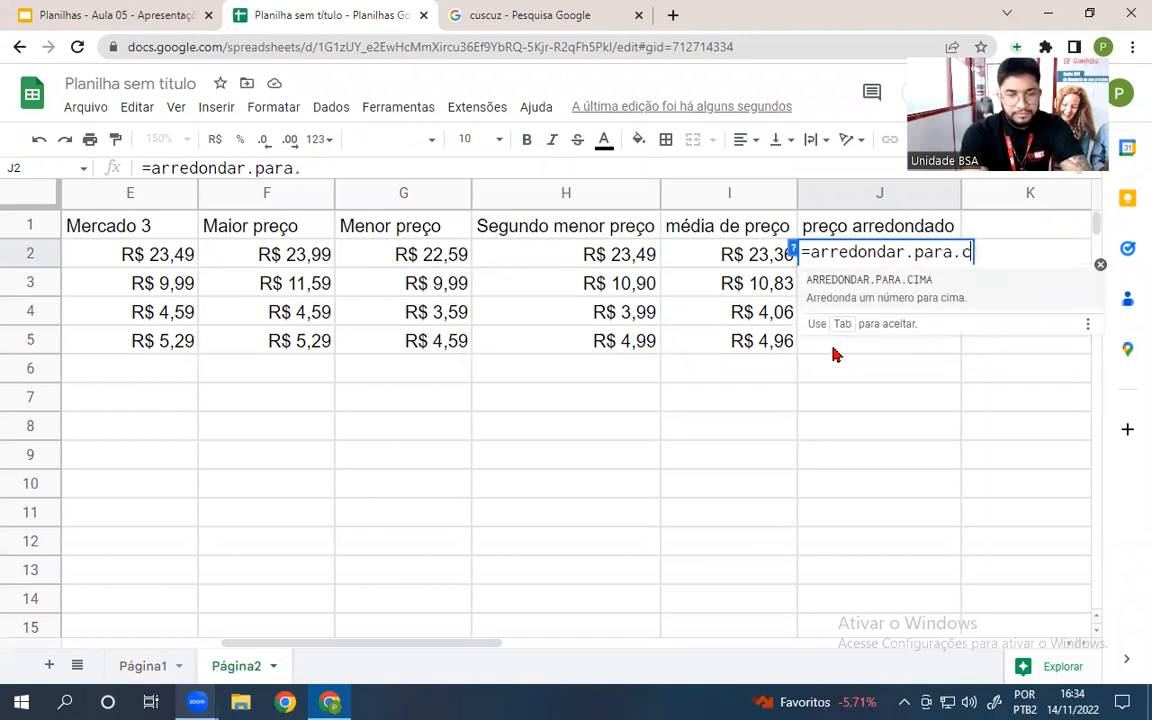
type("ima(")
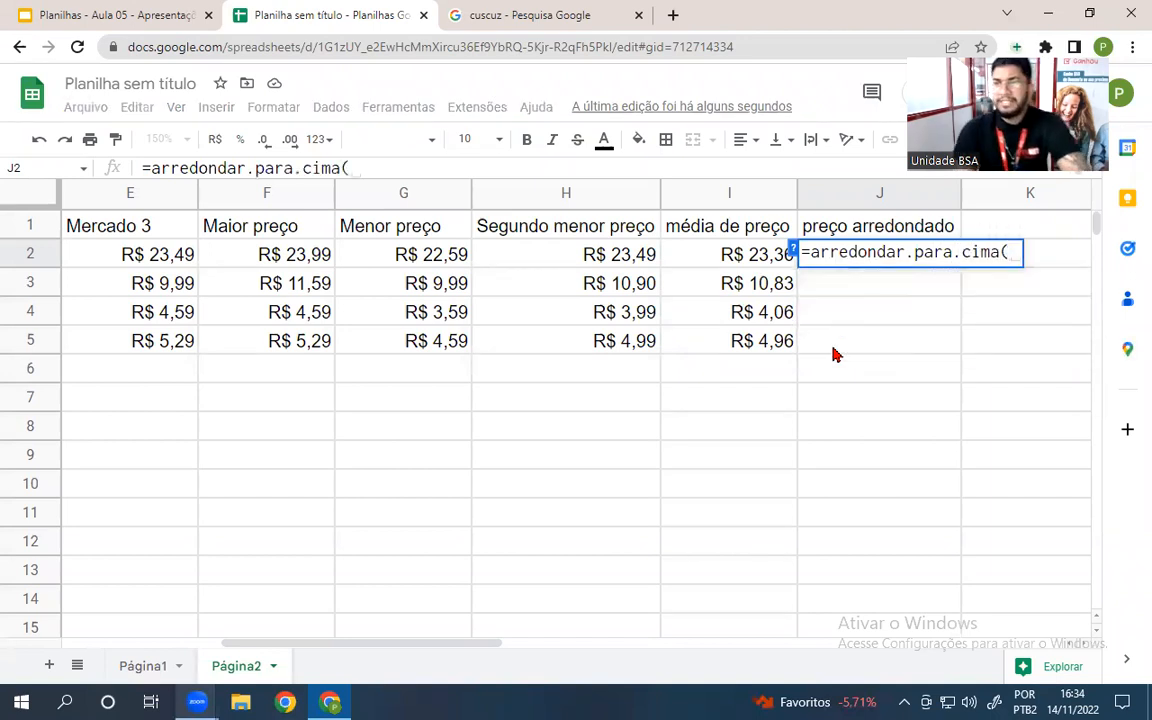
left_click(735, 258)
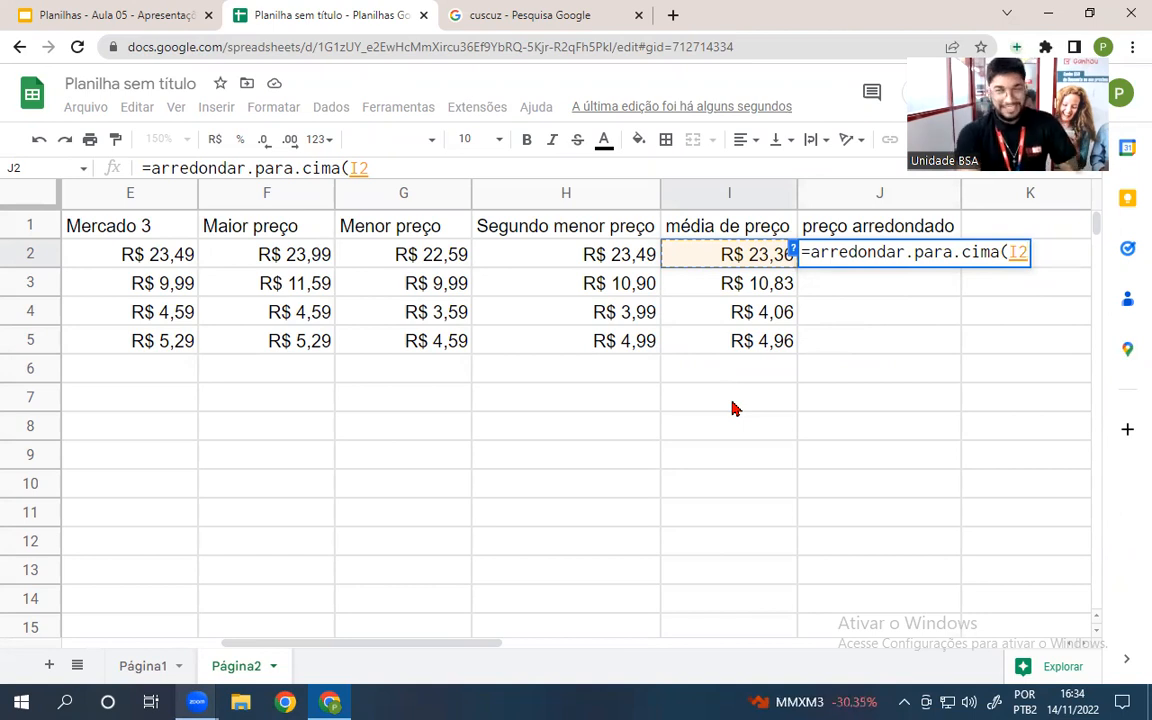
key("Return")
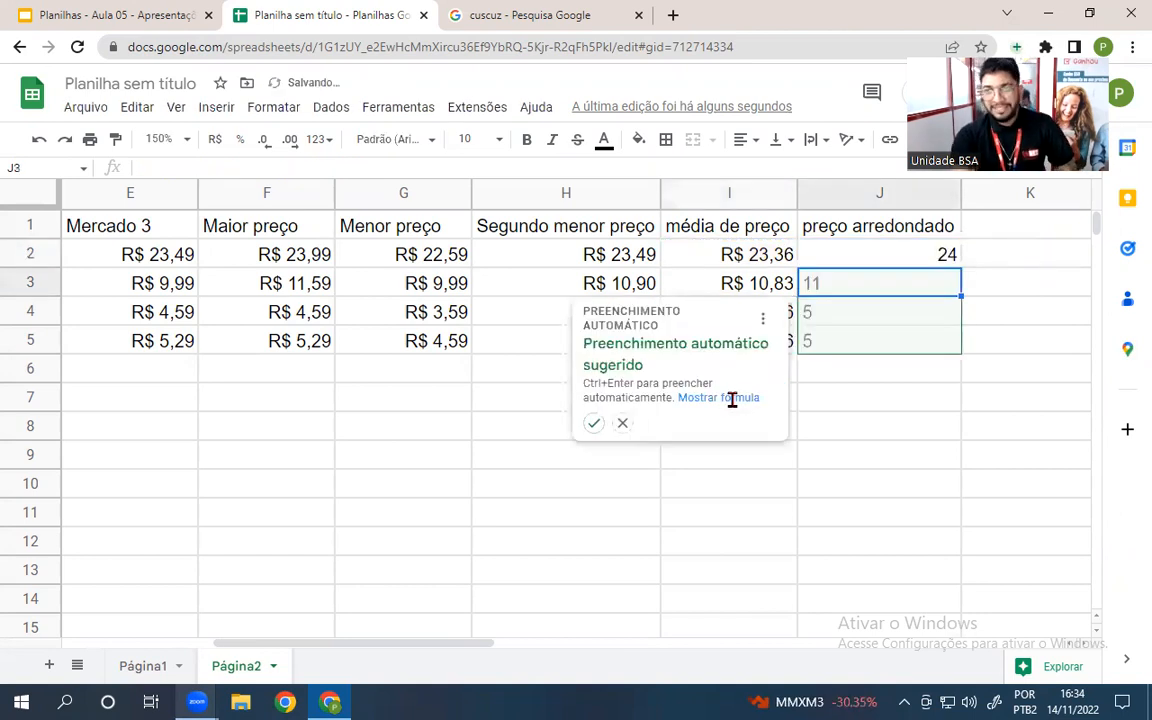
left_click(593, 423)
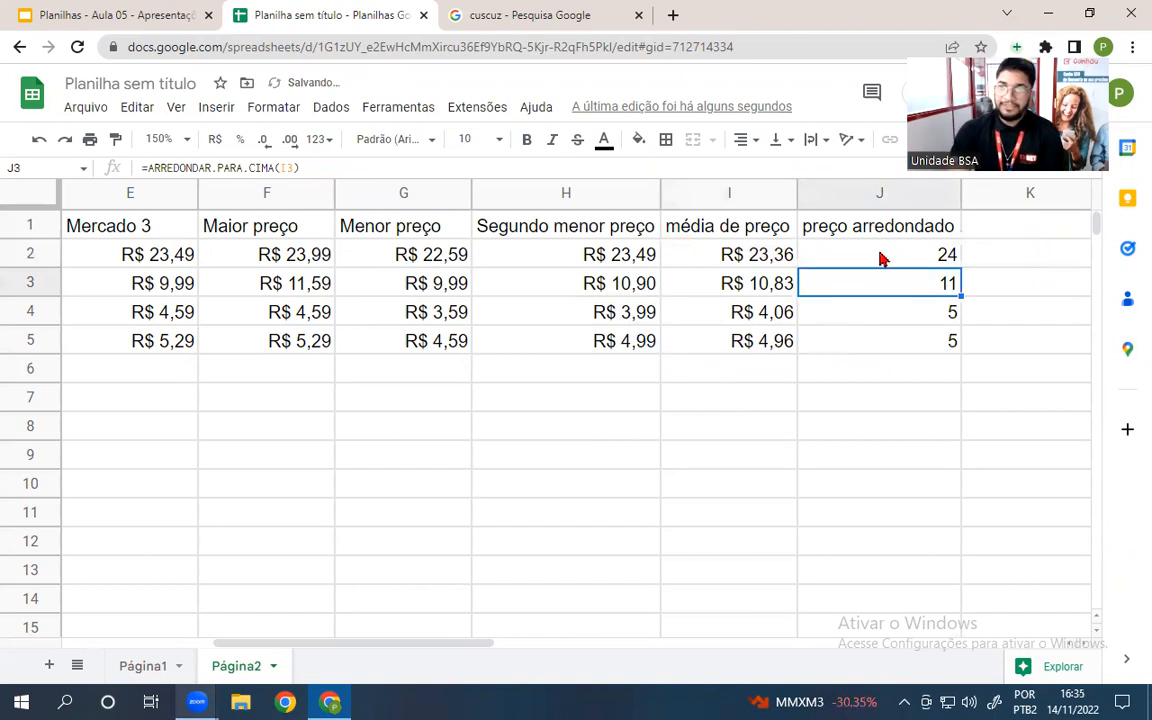
left_click_drag(880, 259, 877, 337)
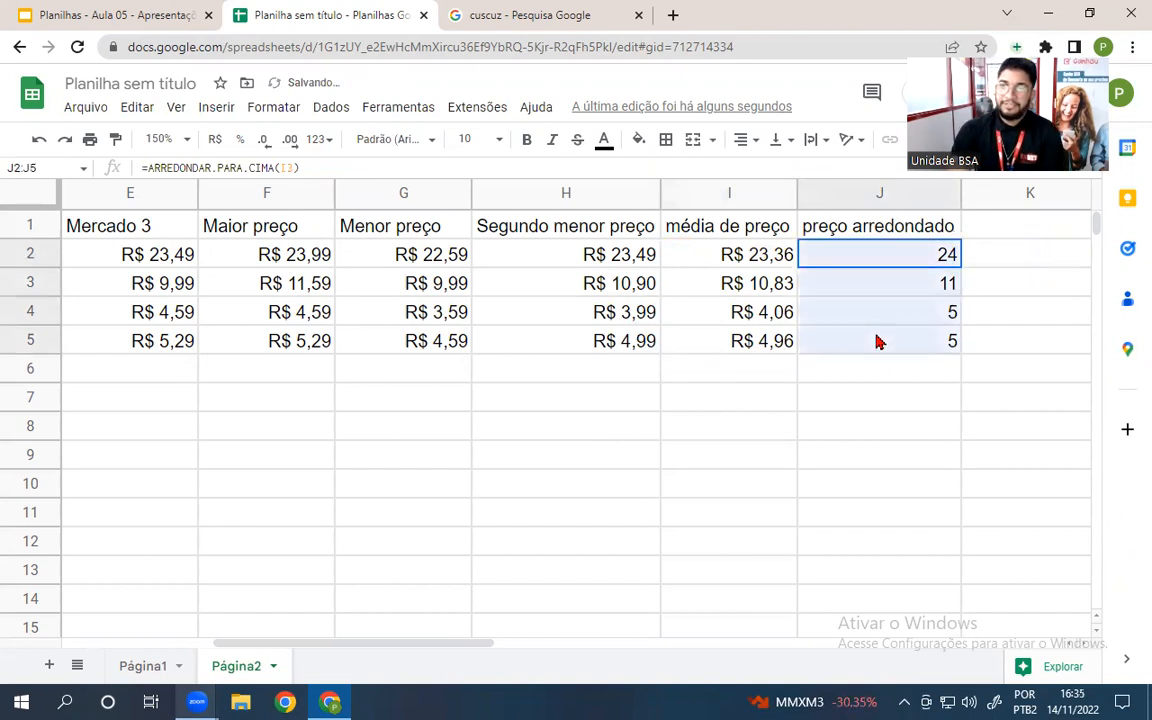
left_click(219, 141)
left_click(684, 484)
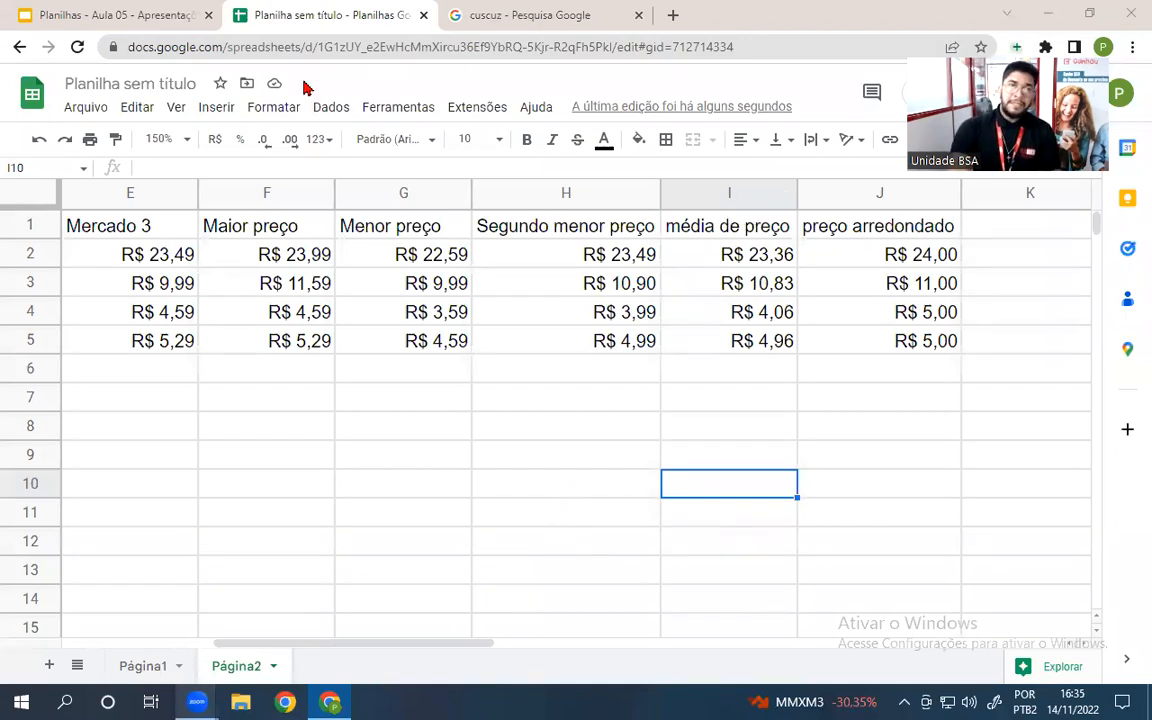
- Return to the '793 - Planilhas' course page in the lesson slides tab
left_click(110, 15)
left_click(19, 47)
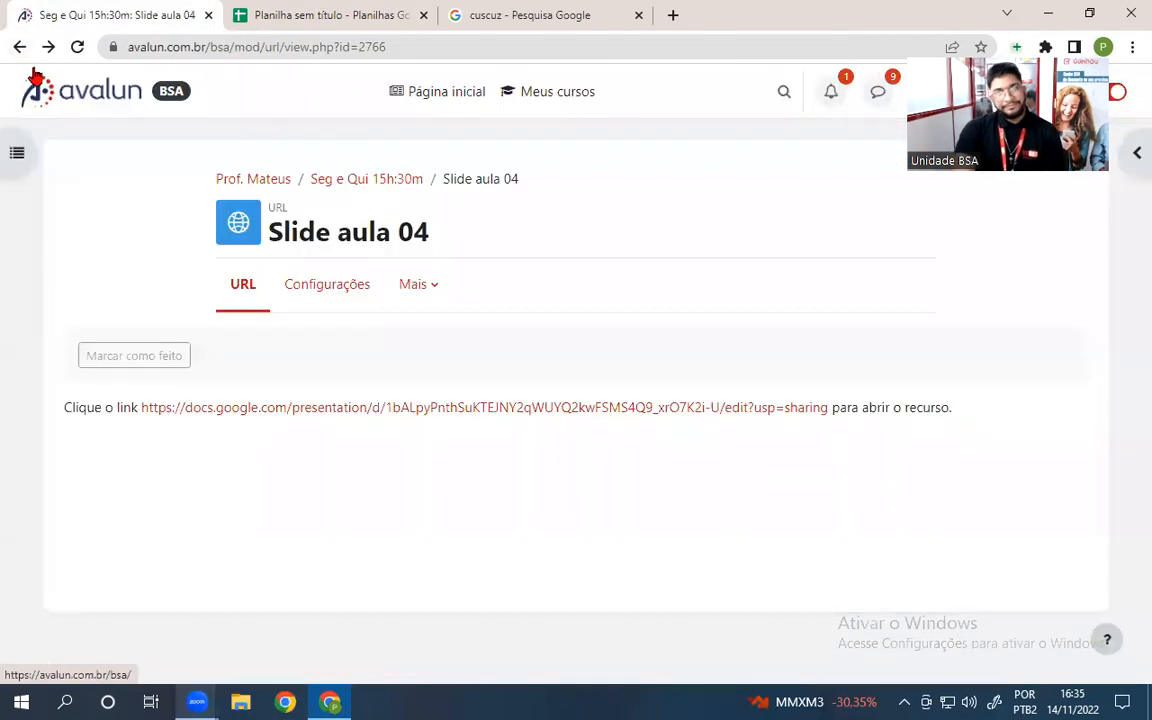
left_click(19, 47)
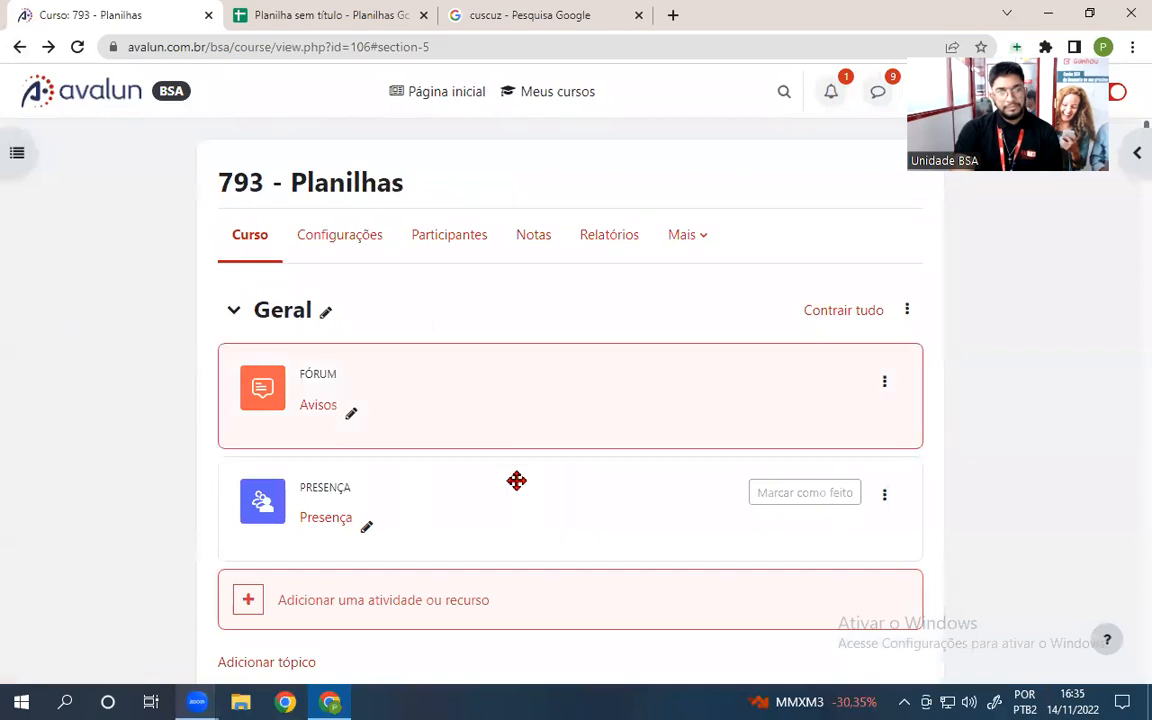
- Show the 14/11/22 Presença session's attendance password page, enlarged for students
left_click(334, 530)
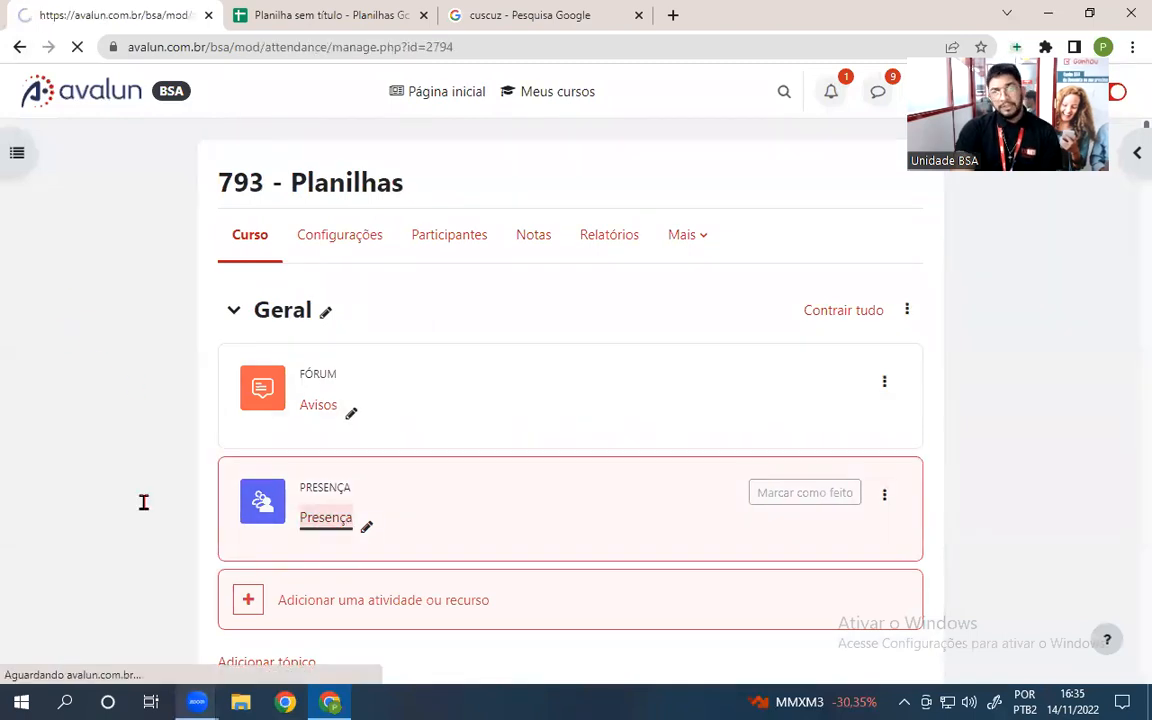
left_click(1004, 502)
scroll(401, 360, "up", 9)
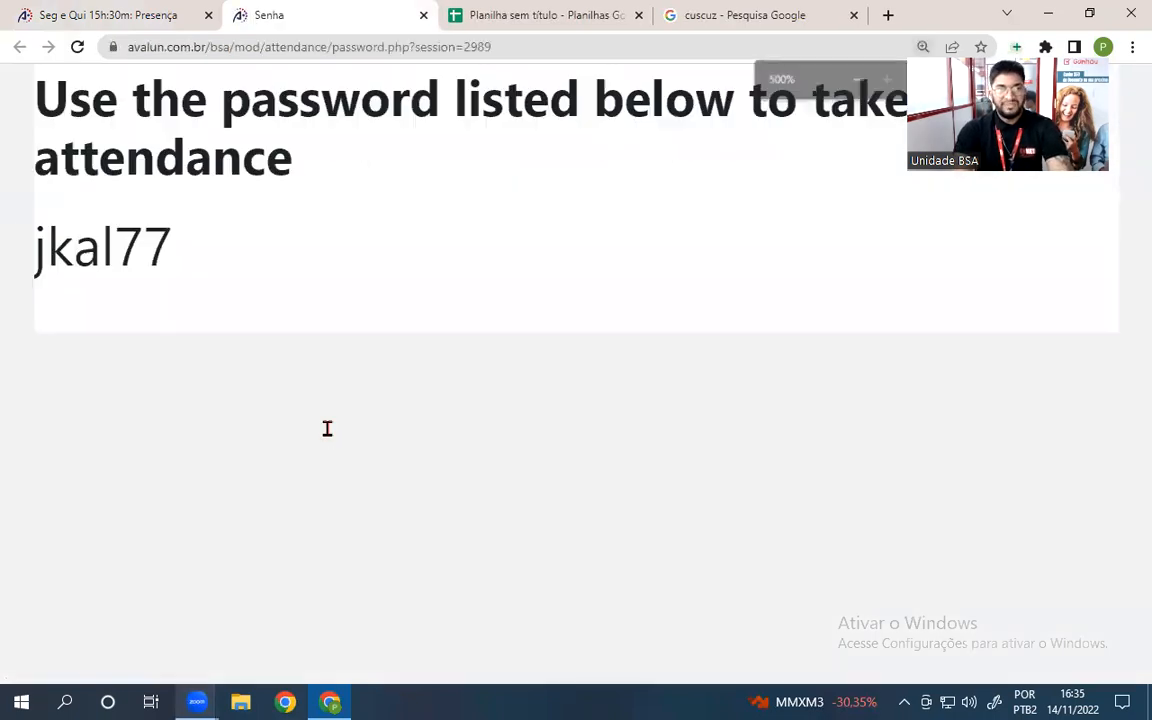